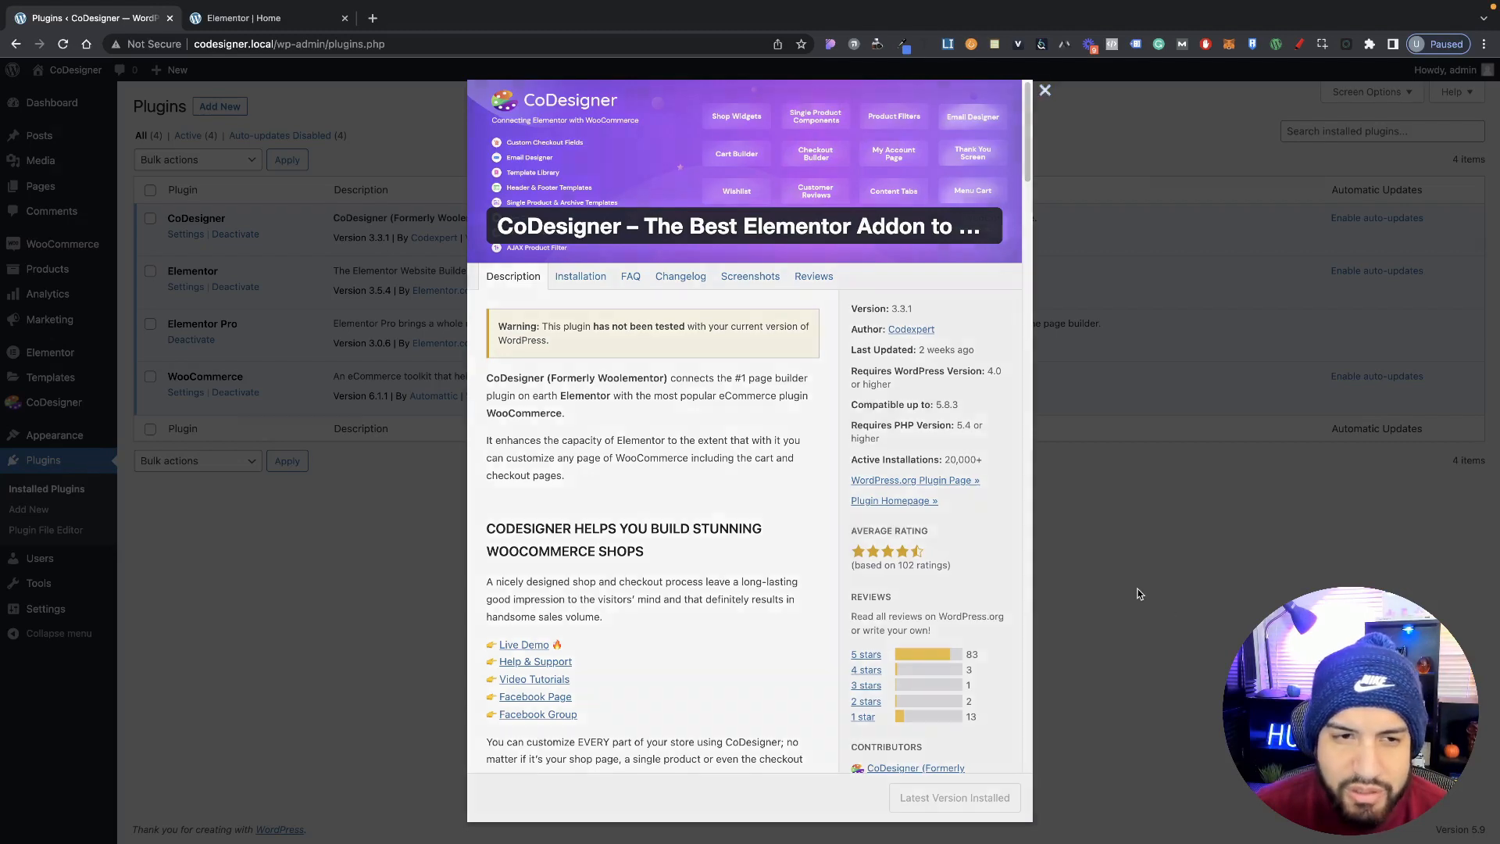
# Close the plugin details and open the CoDesigner widget settings.
pyautogui.click(1139, 594)
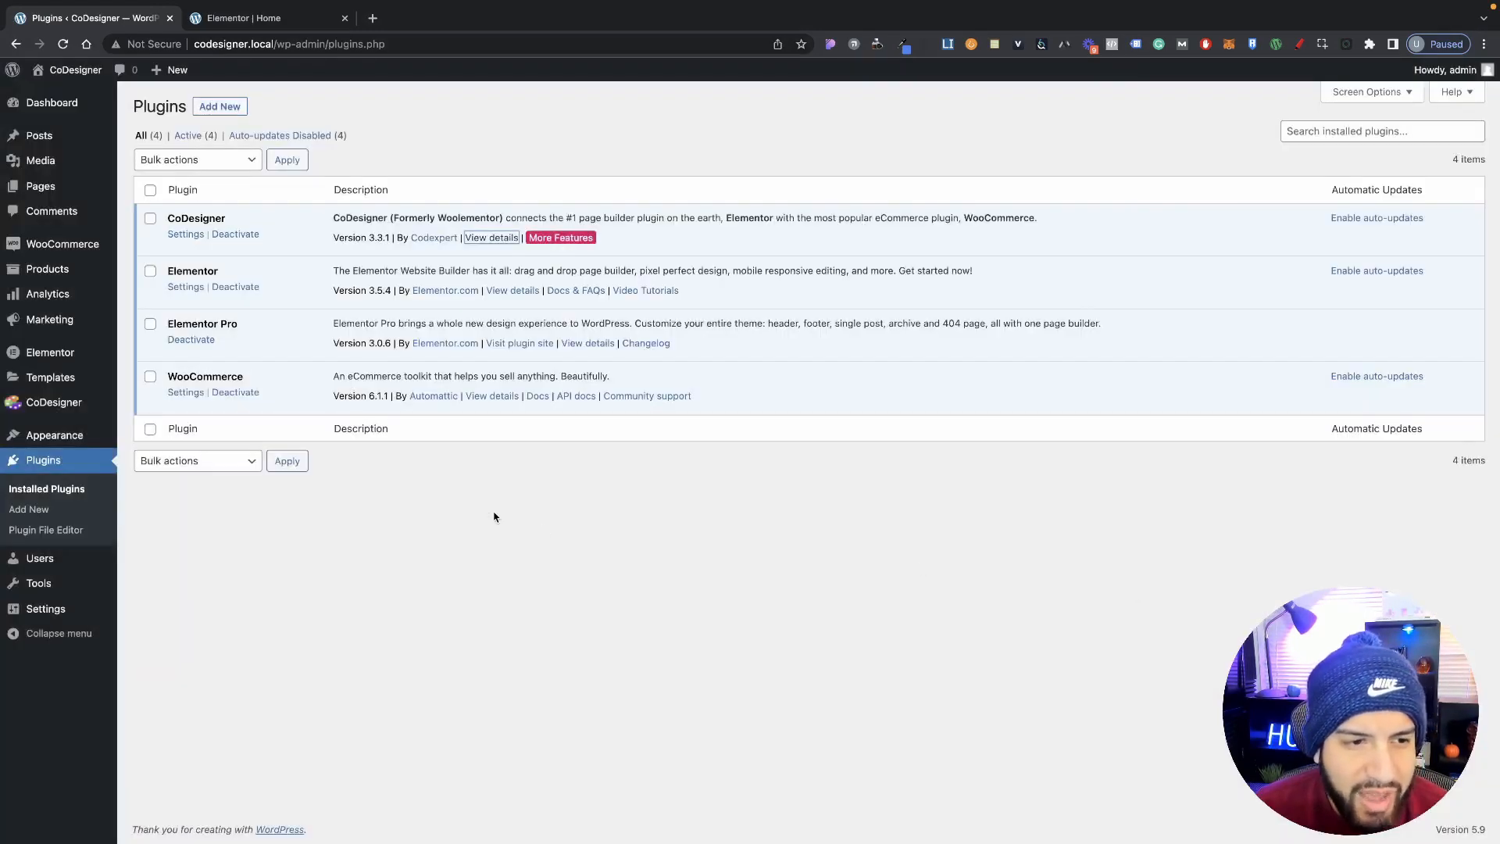
pyautogui.click(55, 404)
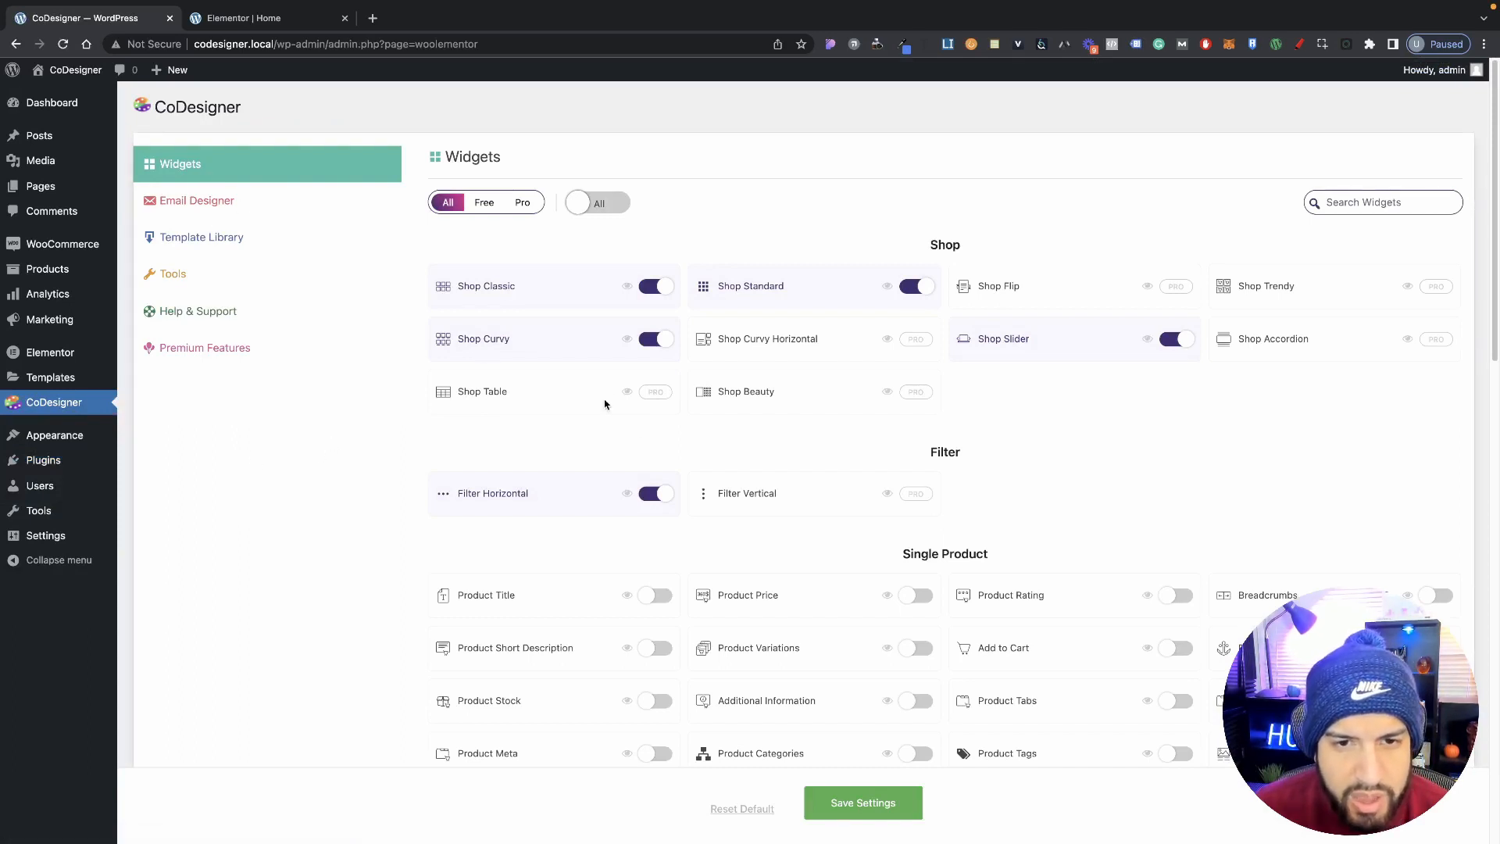
pyautogui.scroll(-1, 930, 513)
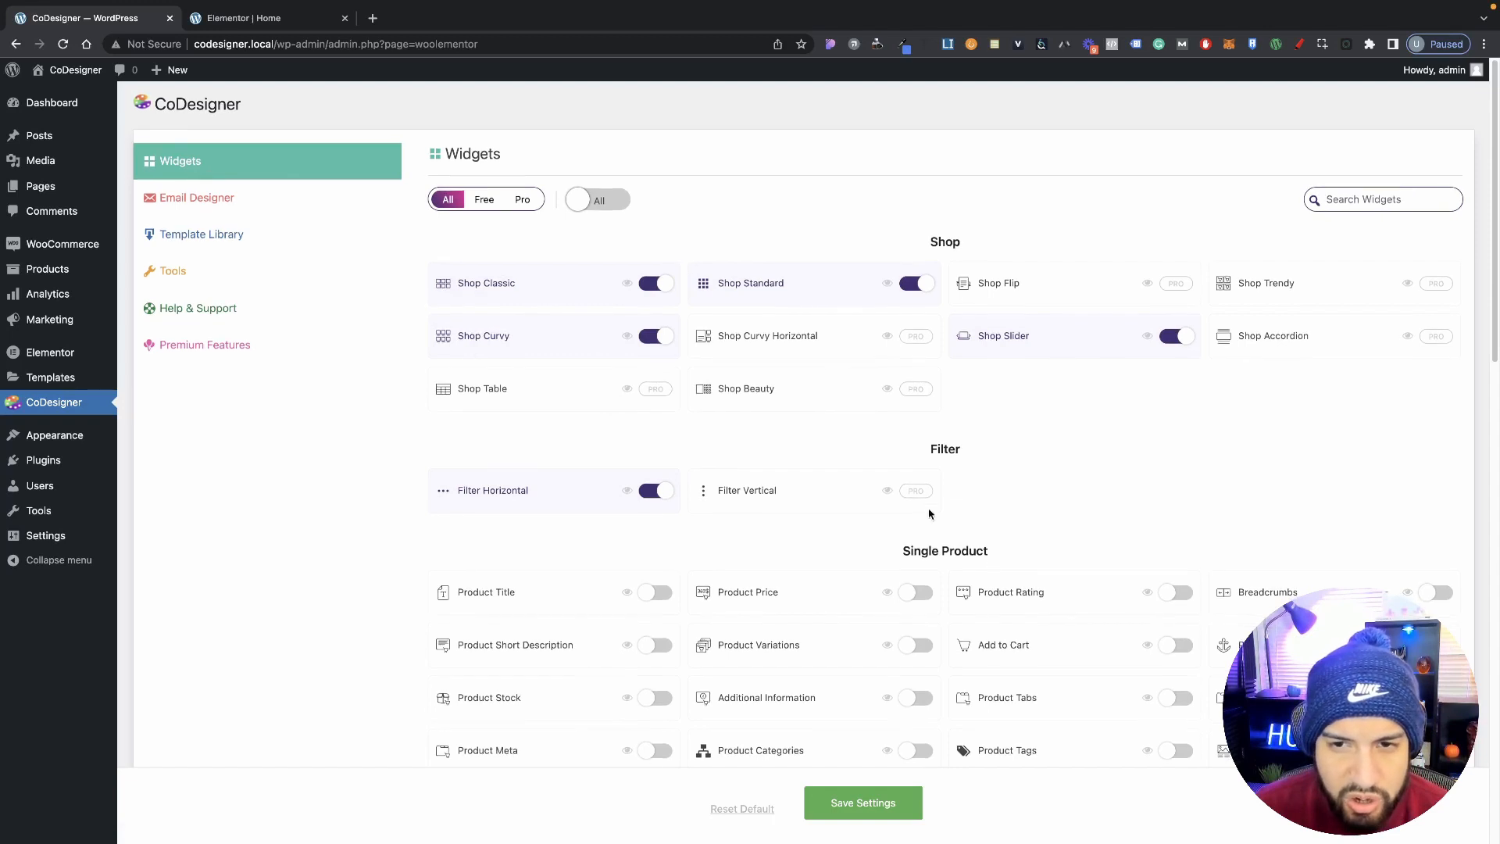
# Toggle the Shop Slider widget off and on again, and save the widget settings.
pyautogui.click(1172, 344)
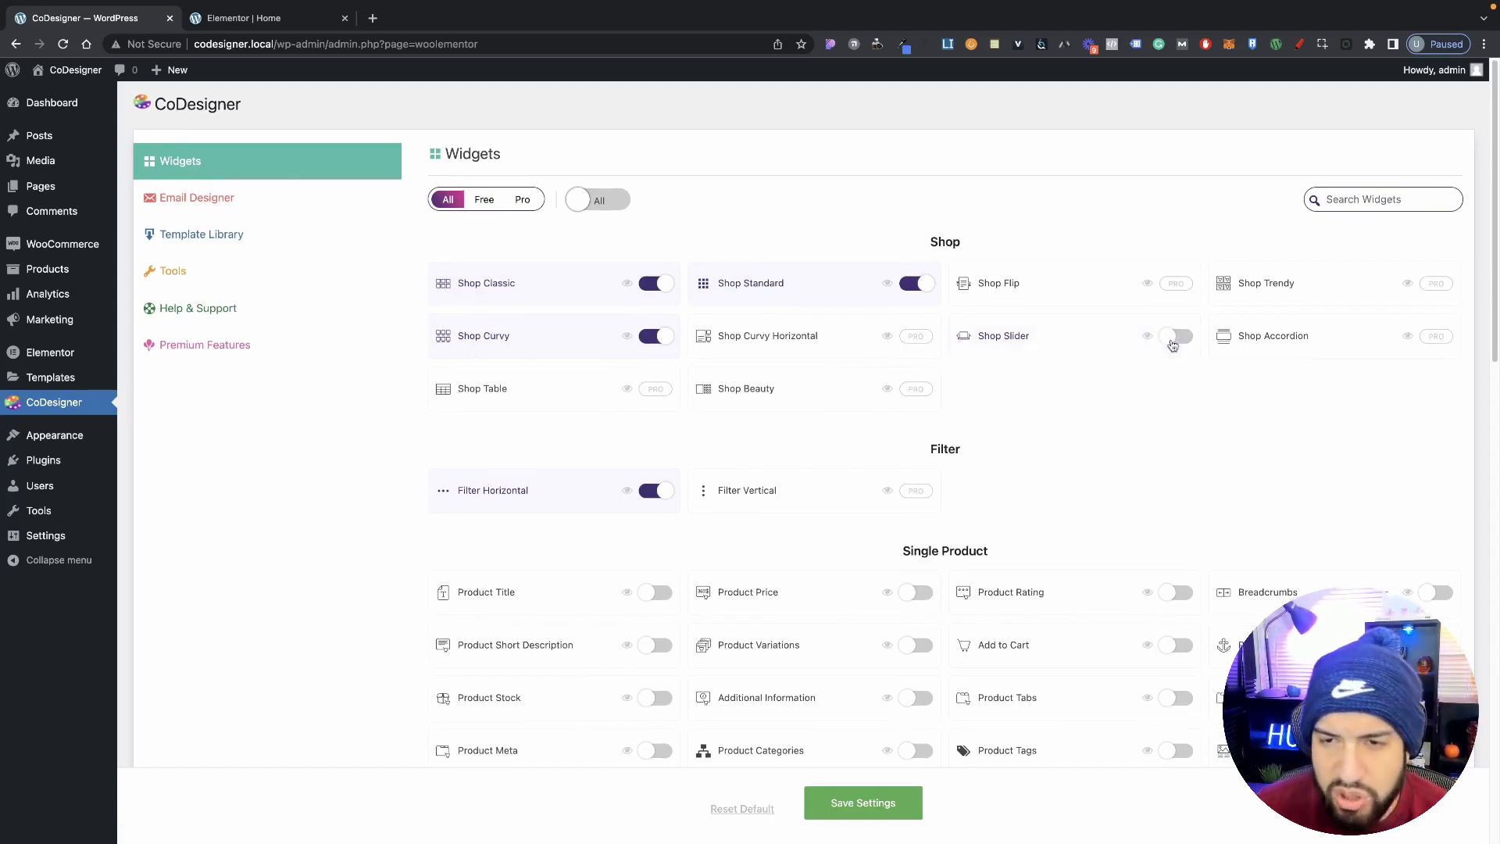
pyautogui.click(1172, 345)
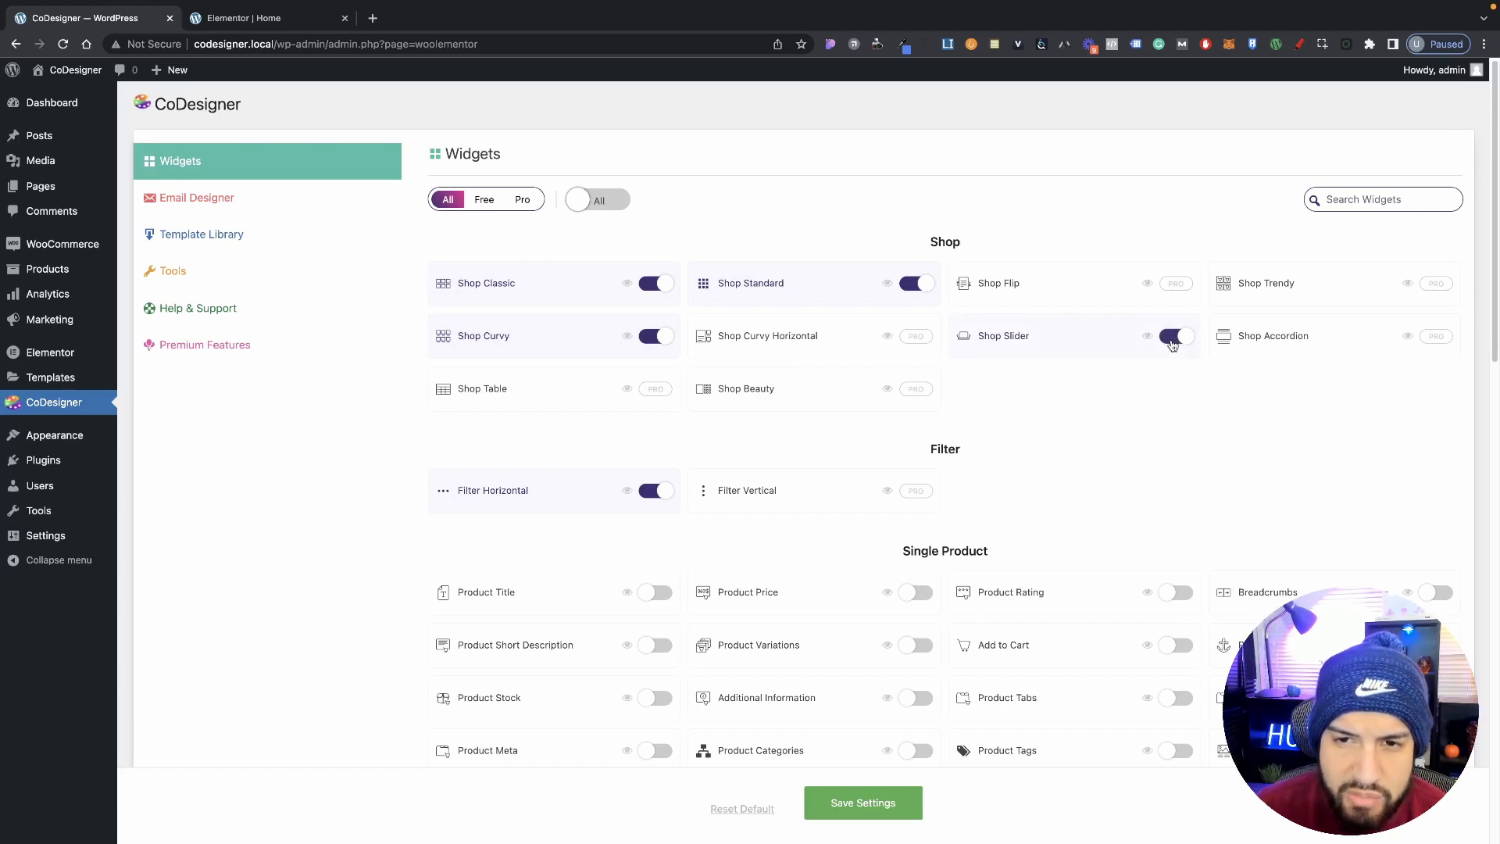
pyautogui.scroll(-3, 1115, 570)
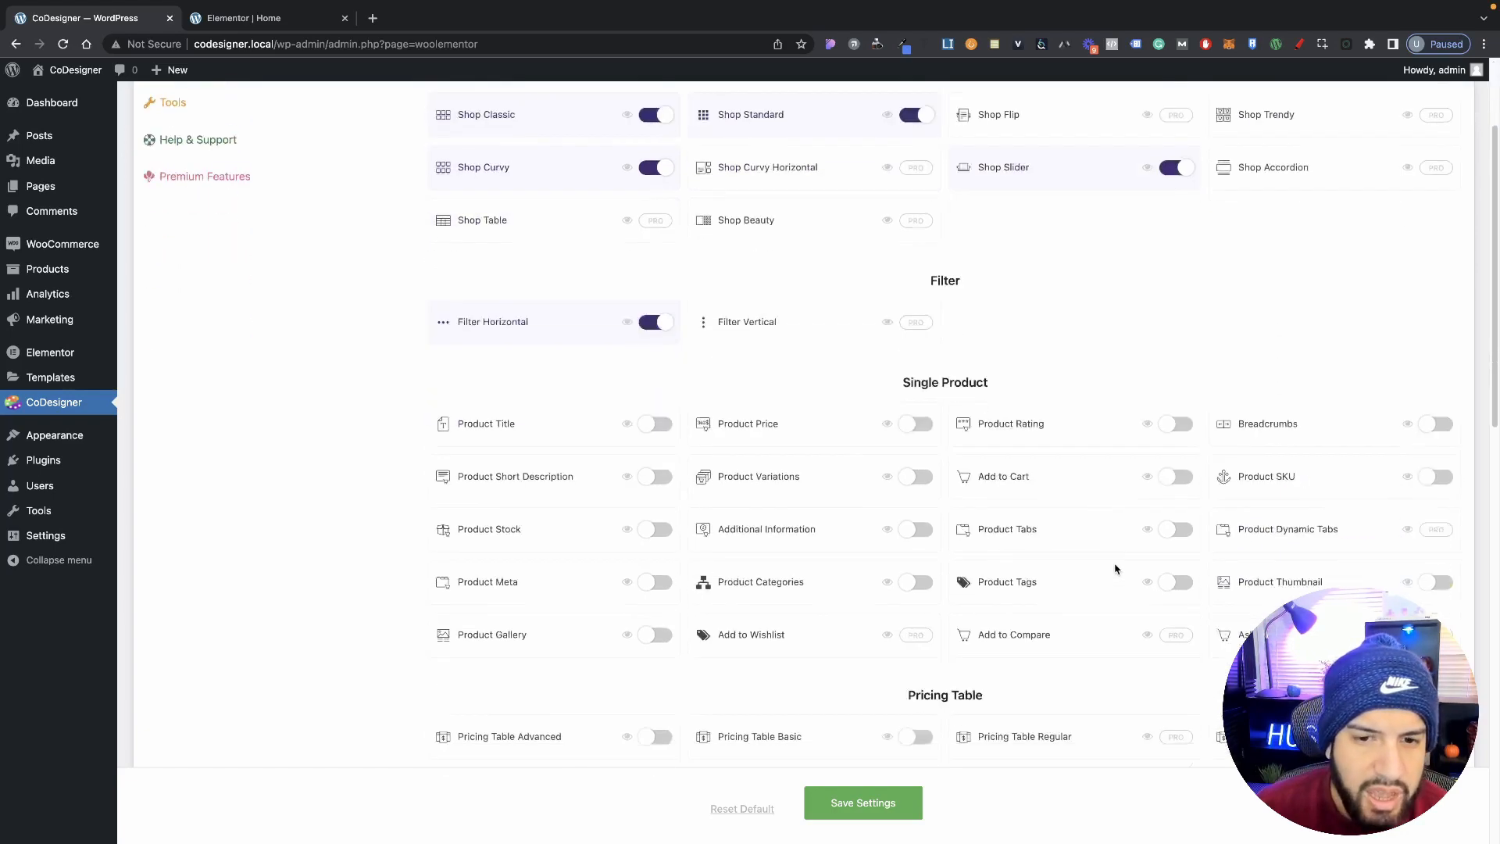
pyautogui.scroll(3, 1115, 560)
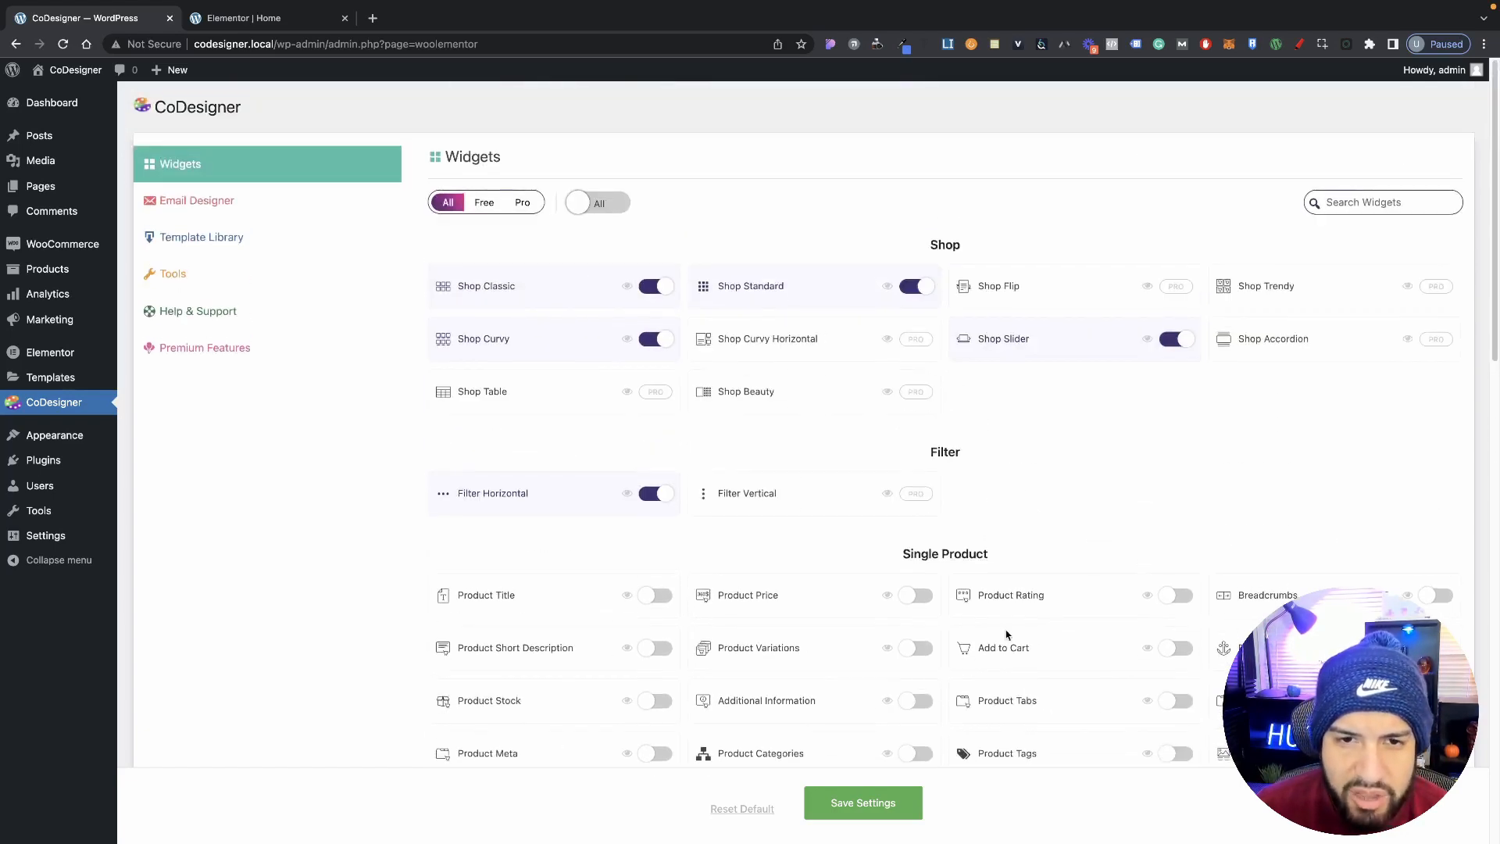
pyautogui.click(879, 814)
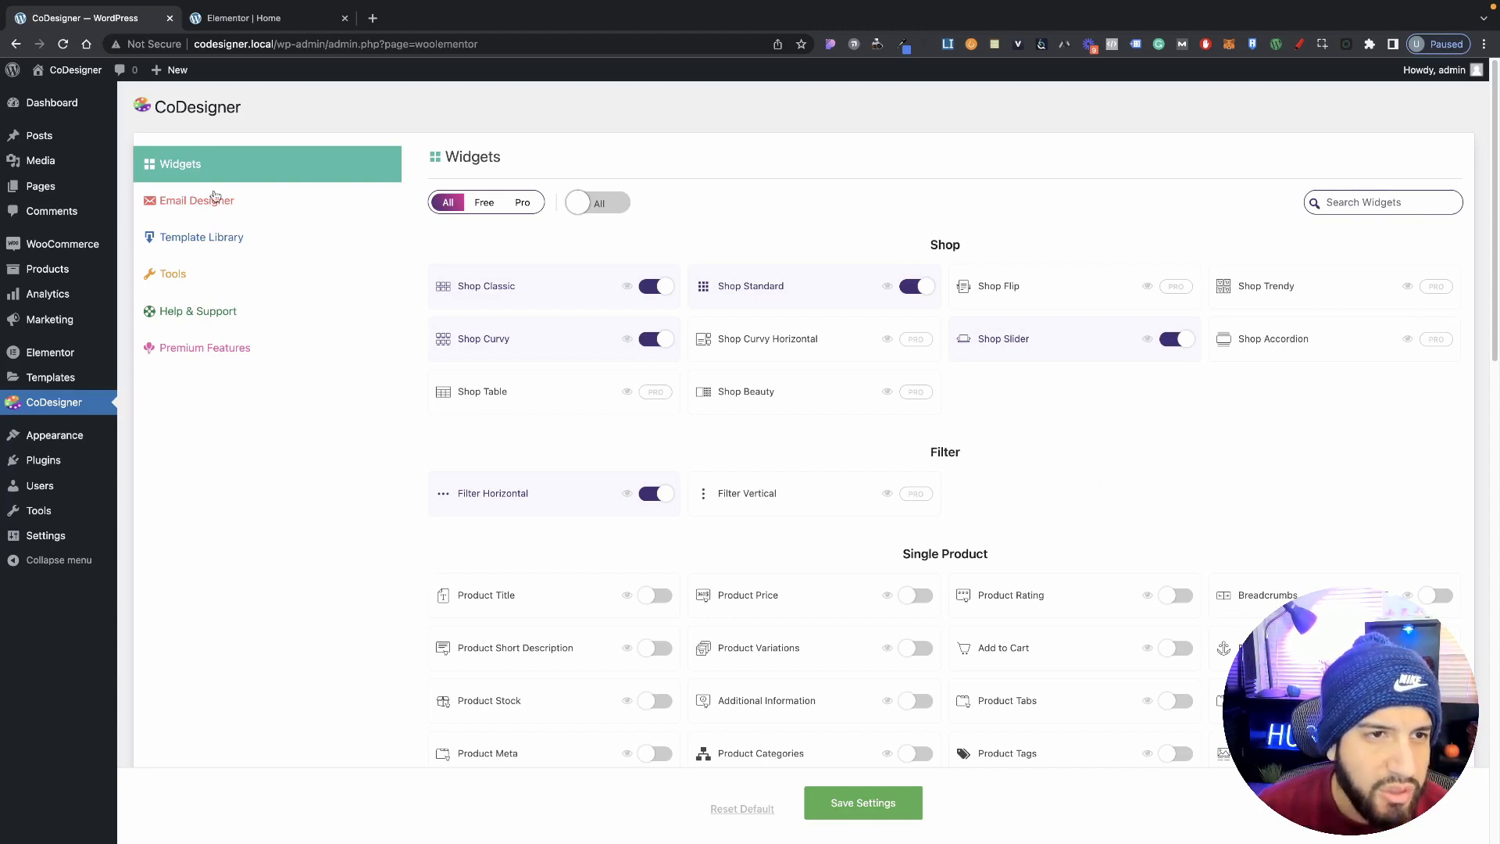
# Switch to the Home page in Elementor and add a Shop Slider widget below the New Products heading text.
pyautogui.click(307, 24)
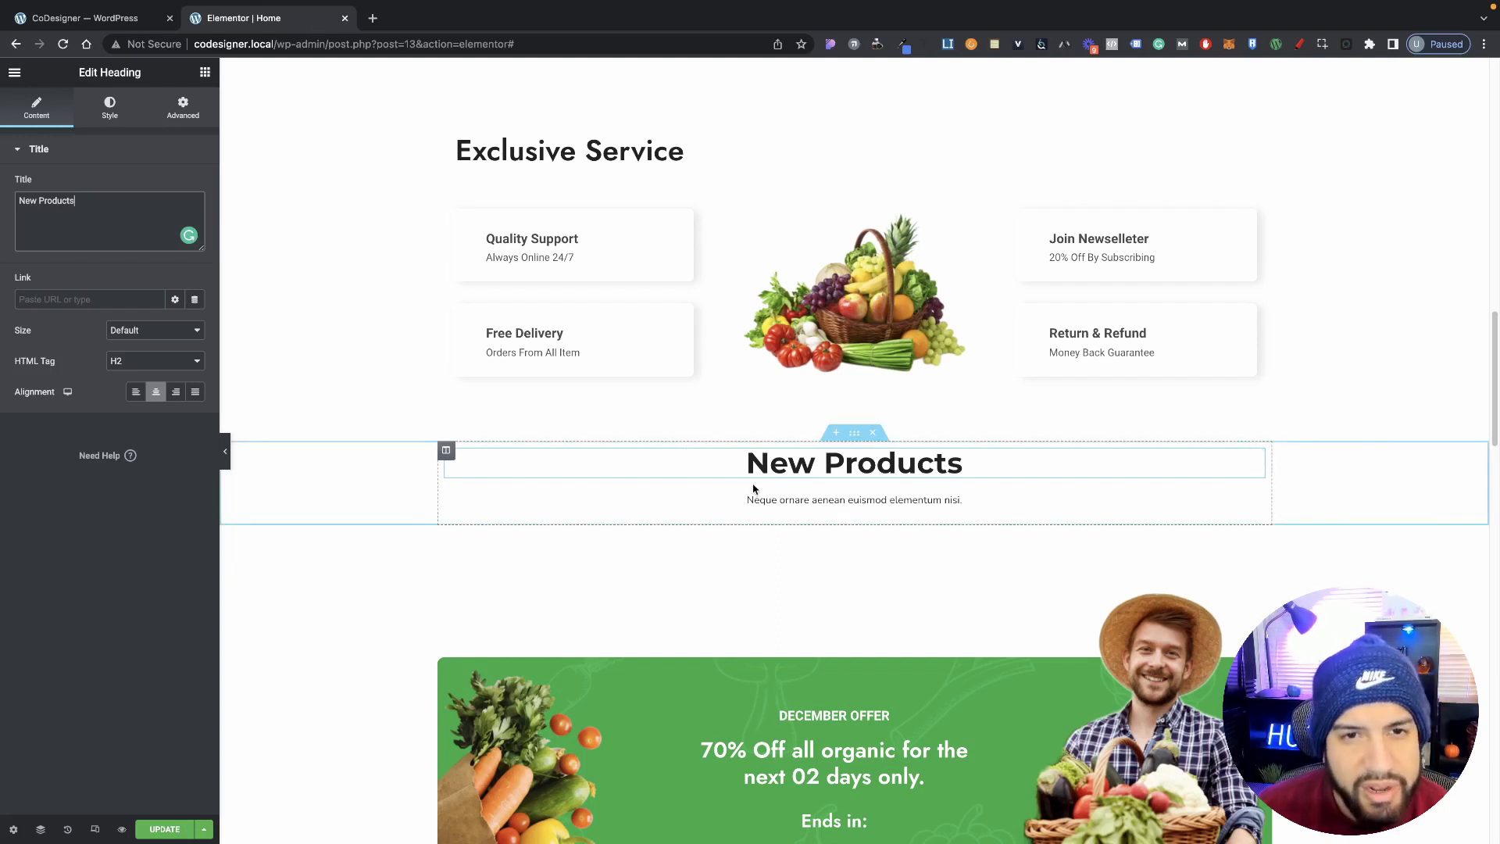
pyautogui.click(204, 74)
pyautogui.scroll(-10, 137, 432)
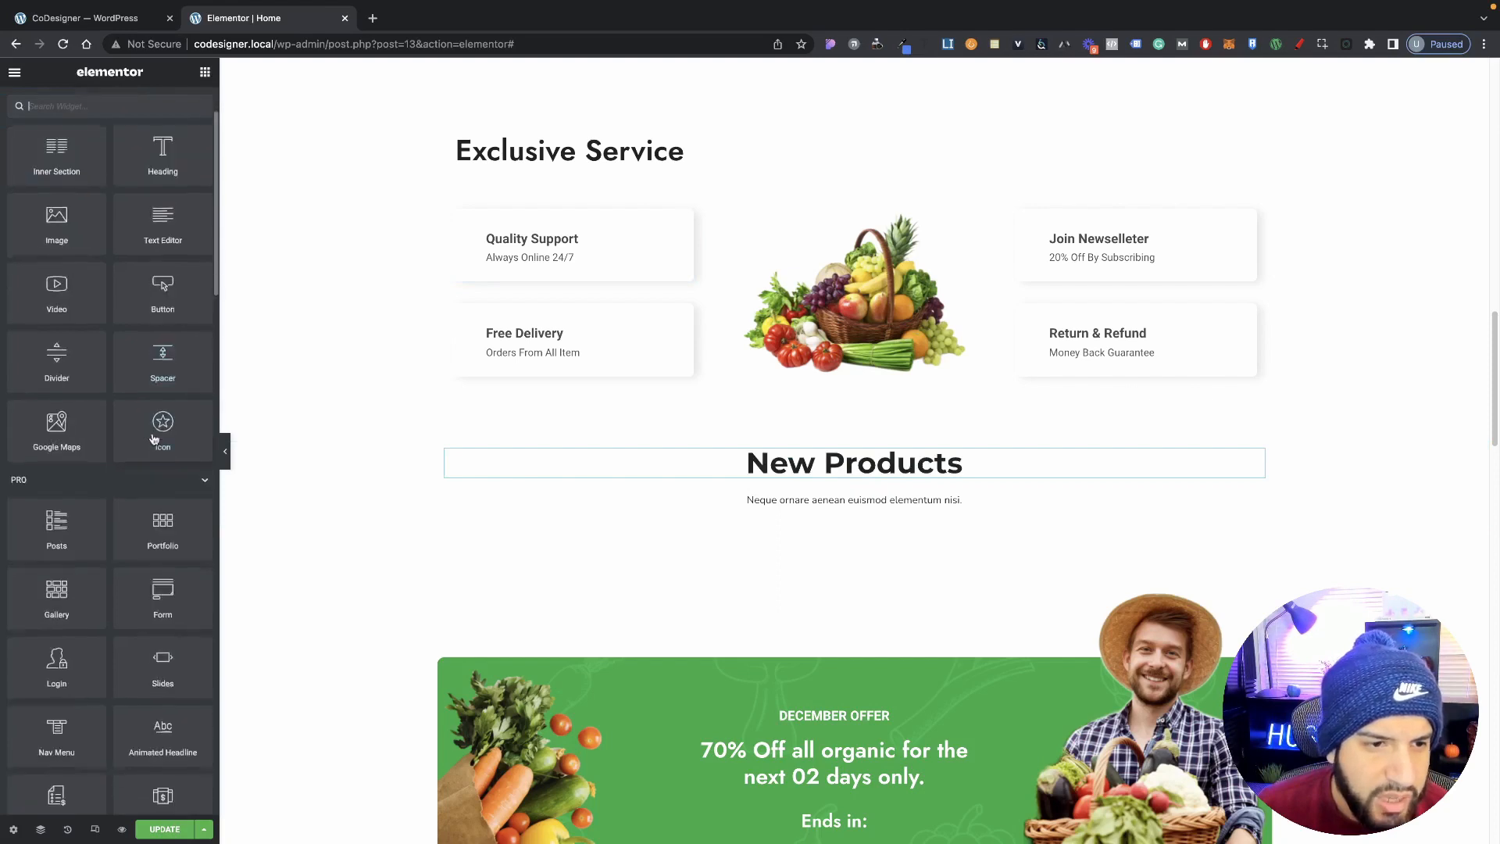
pyautogui.scroll(-15, 154, 438)
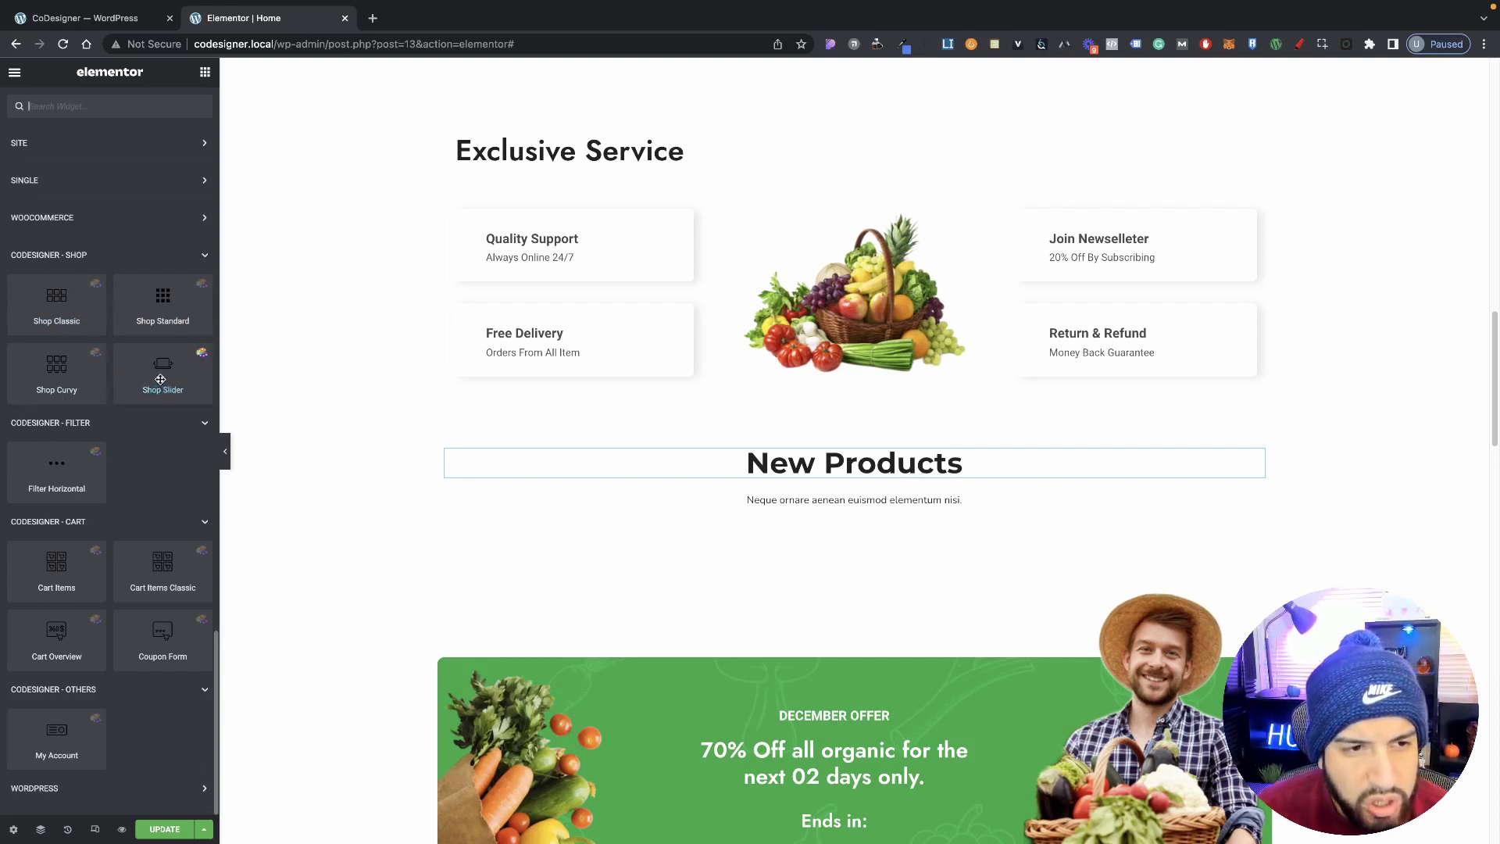
pyautogui.moveTo(161, 379); pyautogui.dragTo(812, 529)
pyautogui.moveTo(169, 389); pyautogui.dragTo(794, 512)
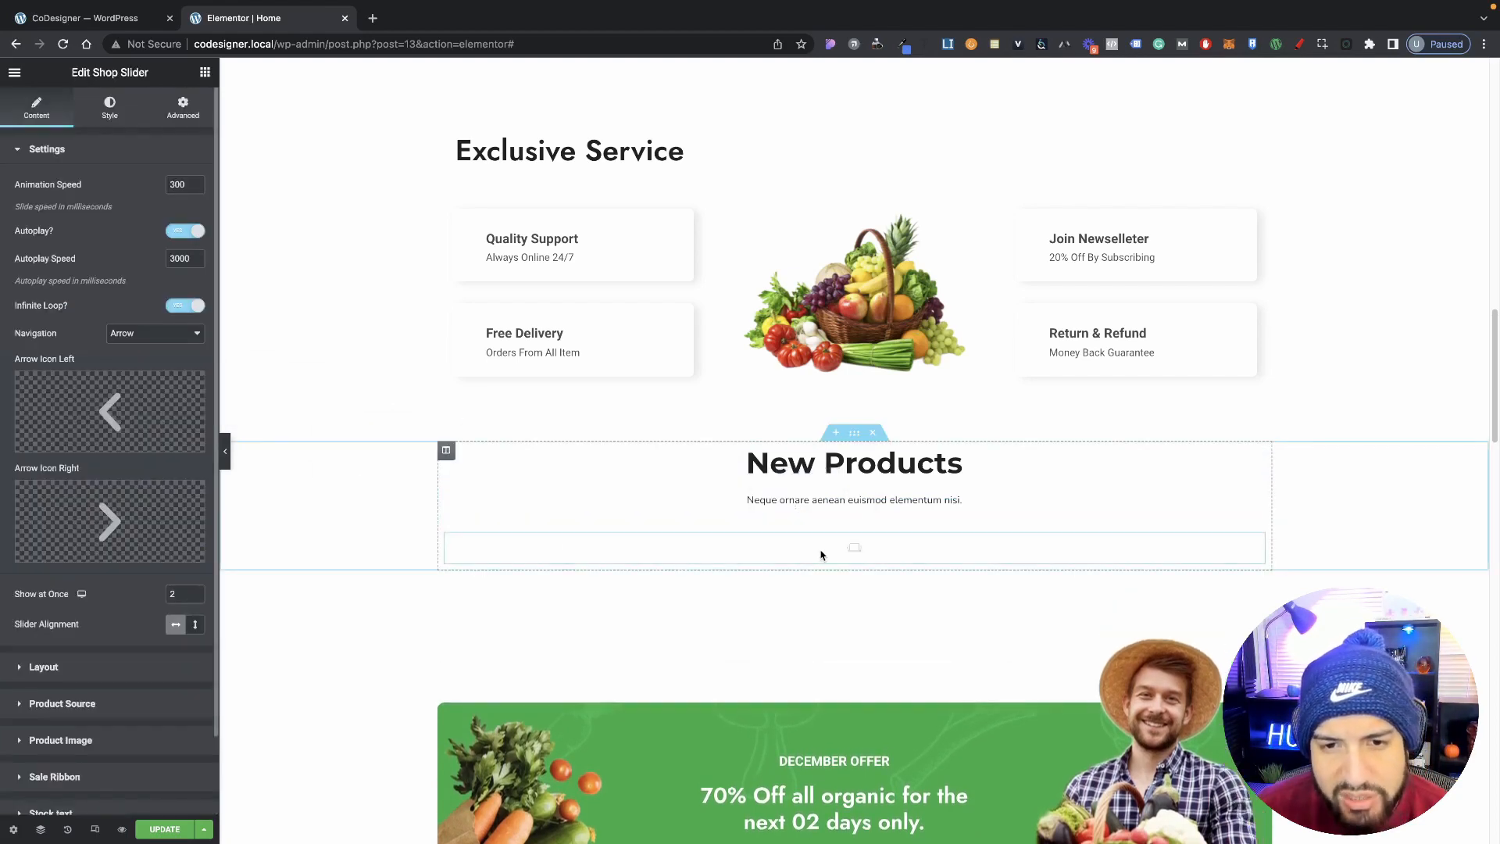
# Look over the home page and browse the page templates in the CoDesigner template library, then close the library.
pyautogui.scroll(15, 946, 593)
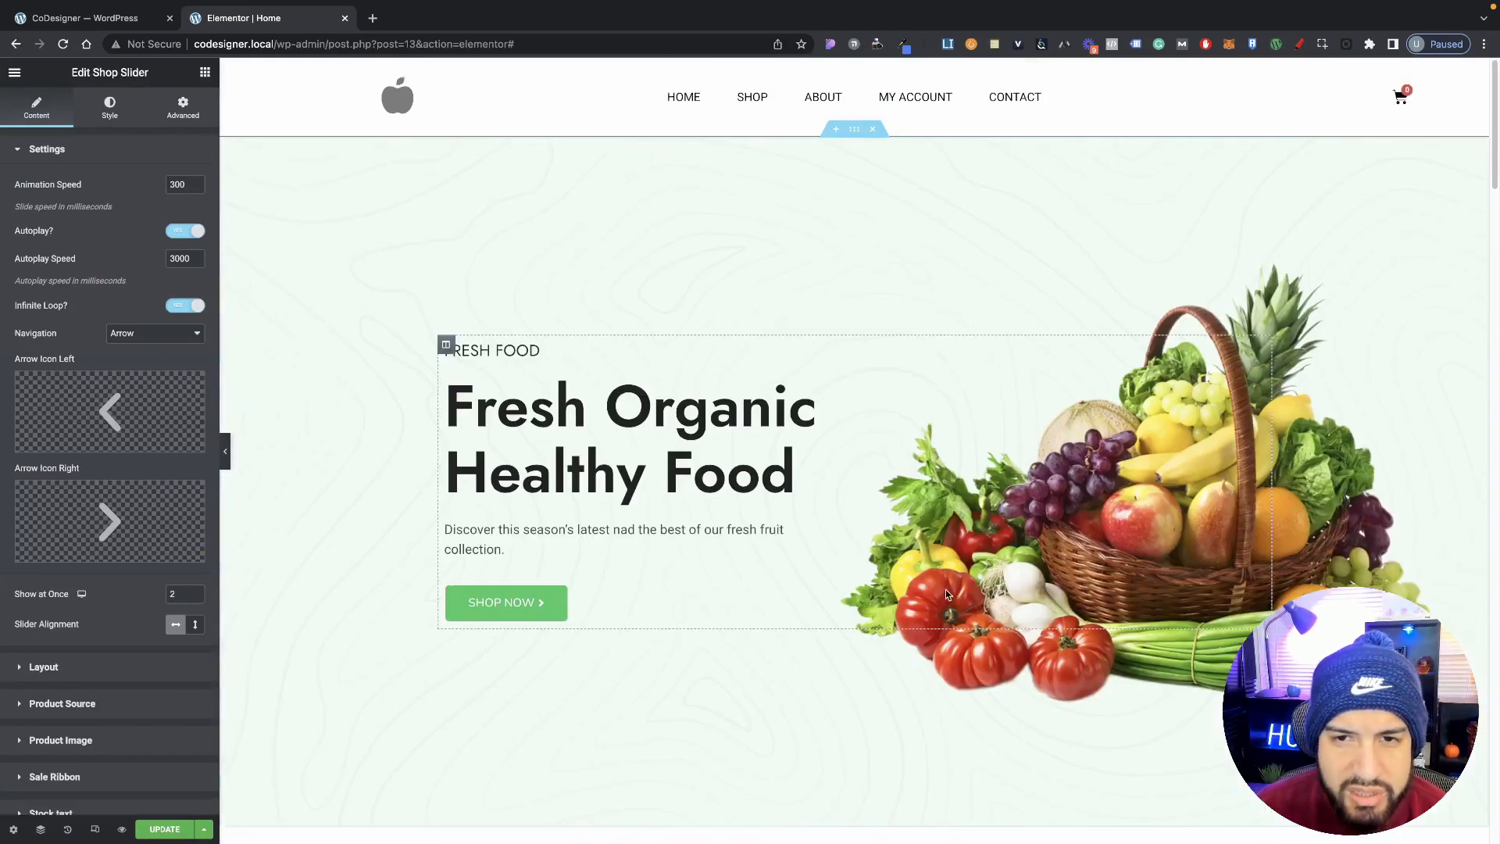
pyautogui.scroll(-8, 947, 594)
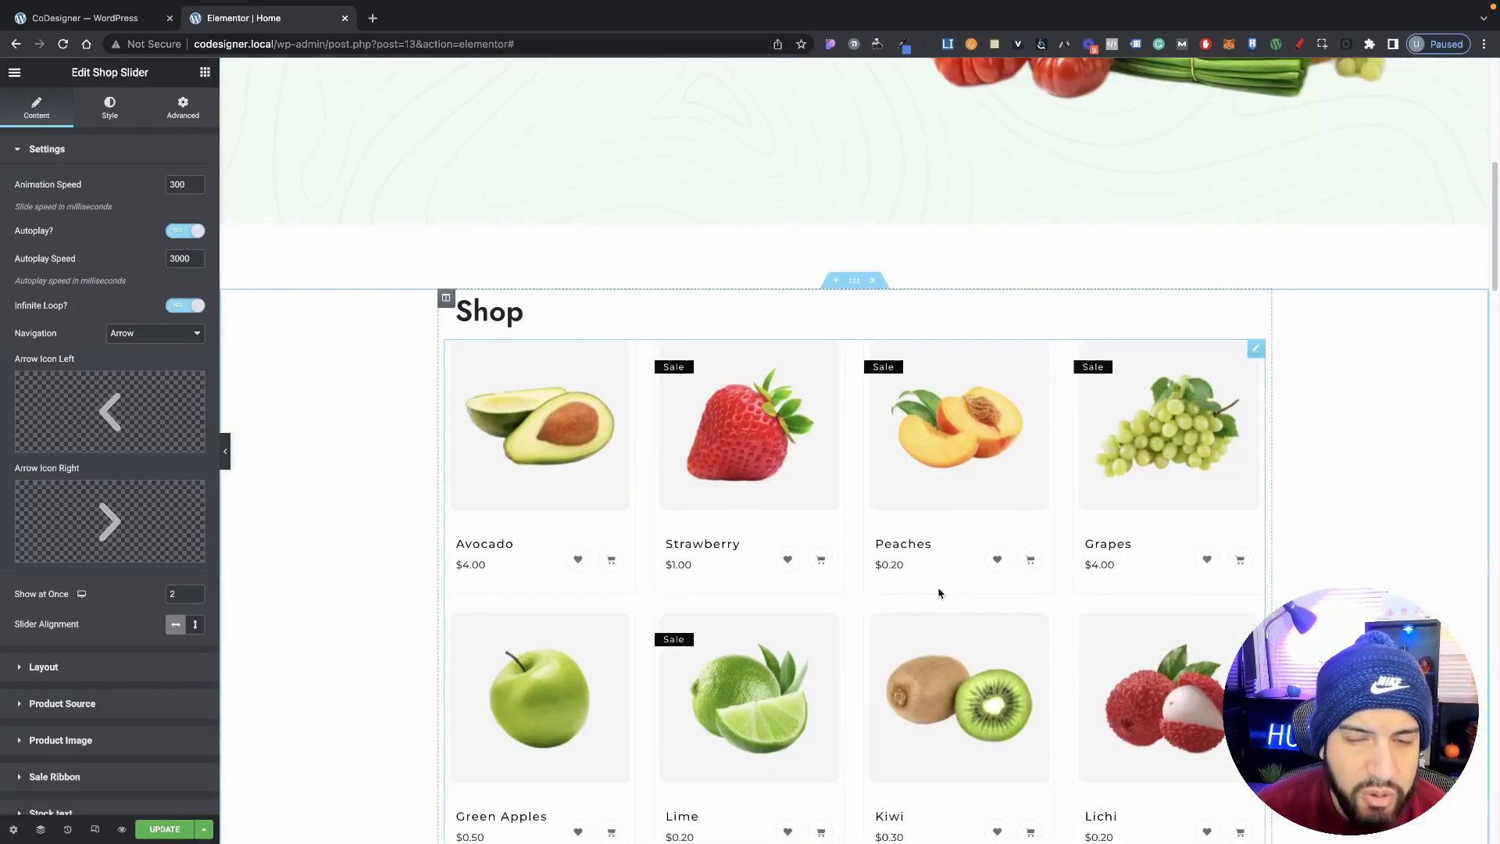
pyautogui.scroll(-15, 940, 594)
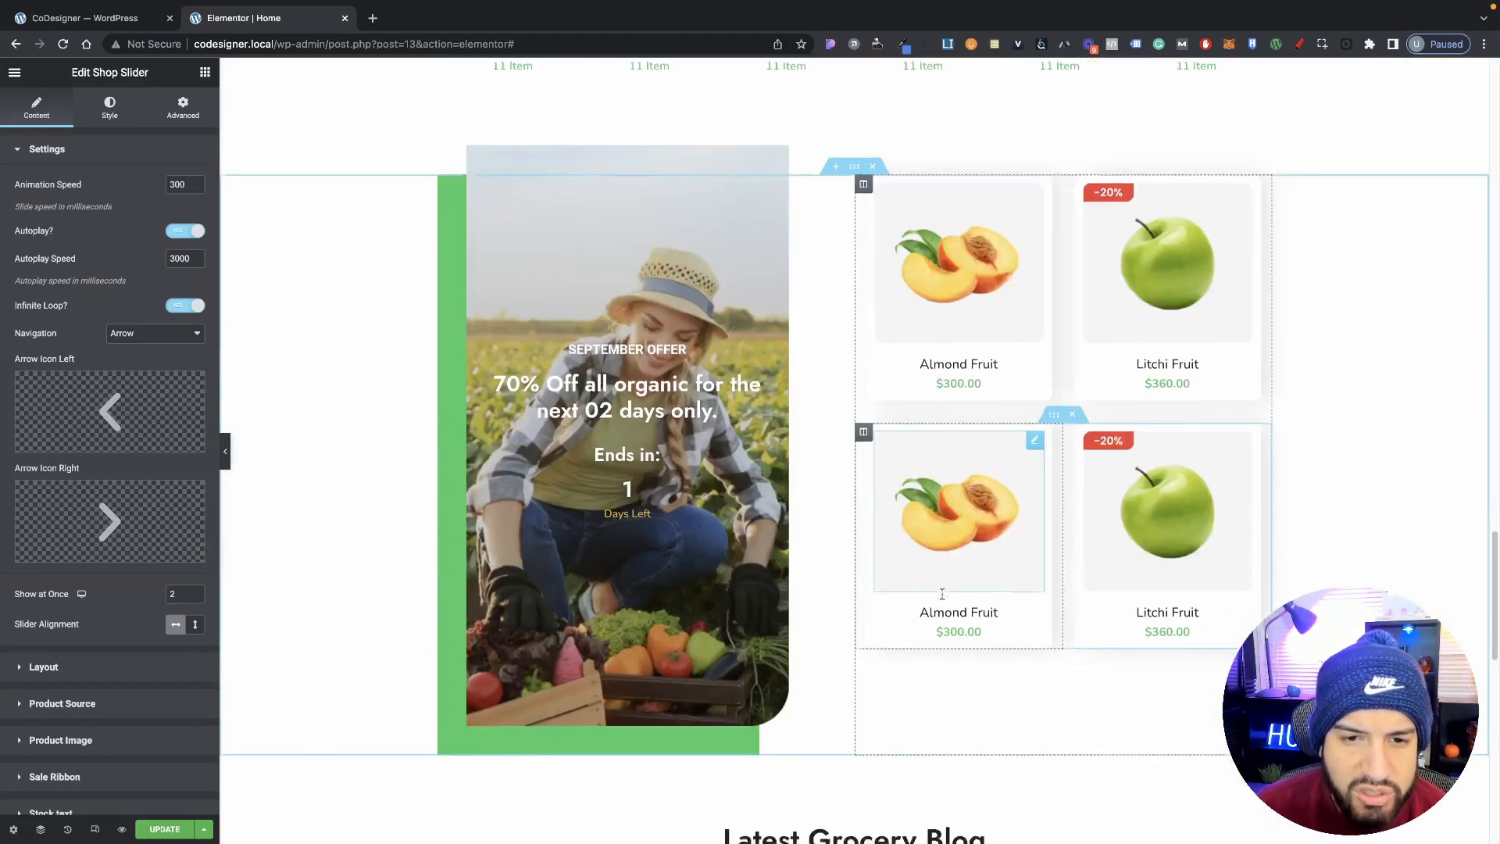
pyautogui.scroll(-12, 943, 594)
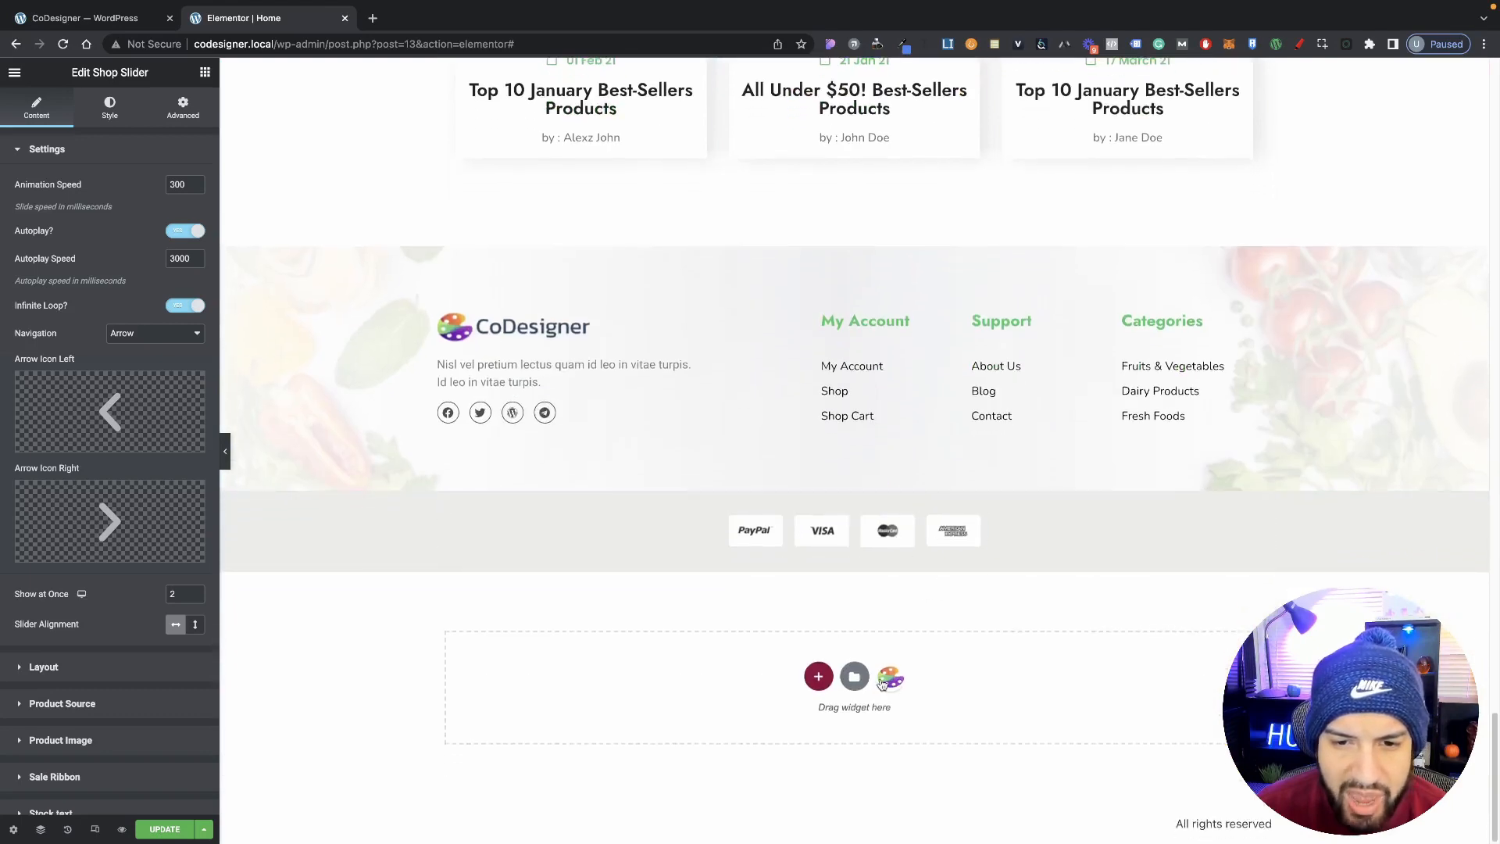
pyautogui.click(892, 677)
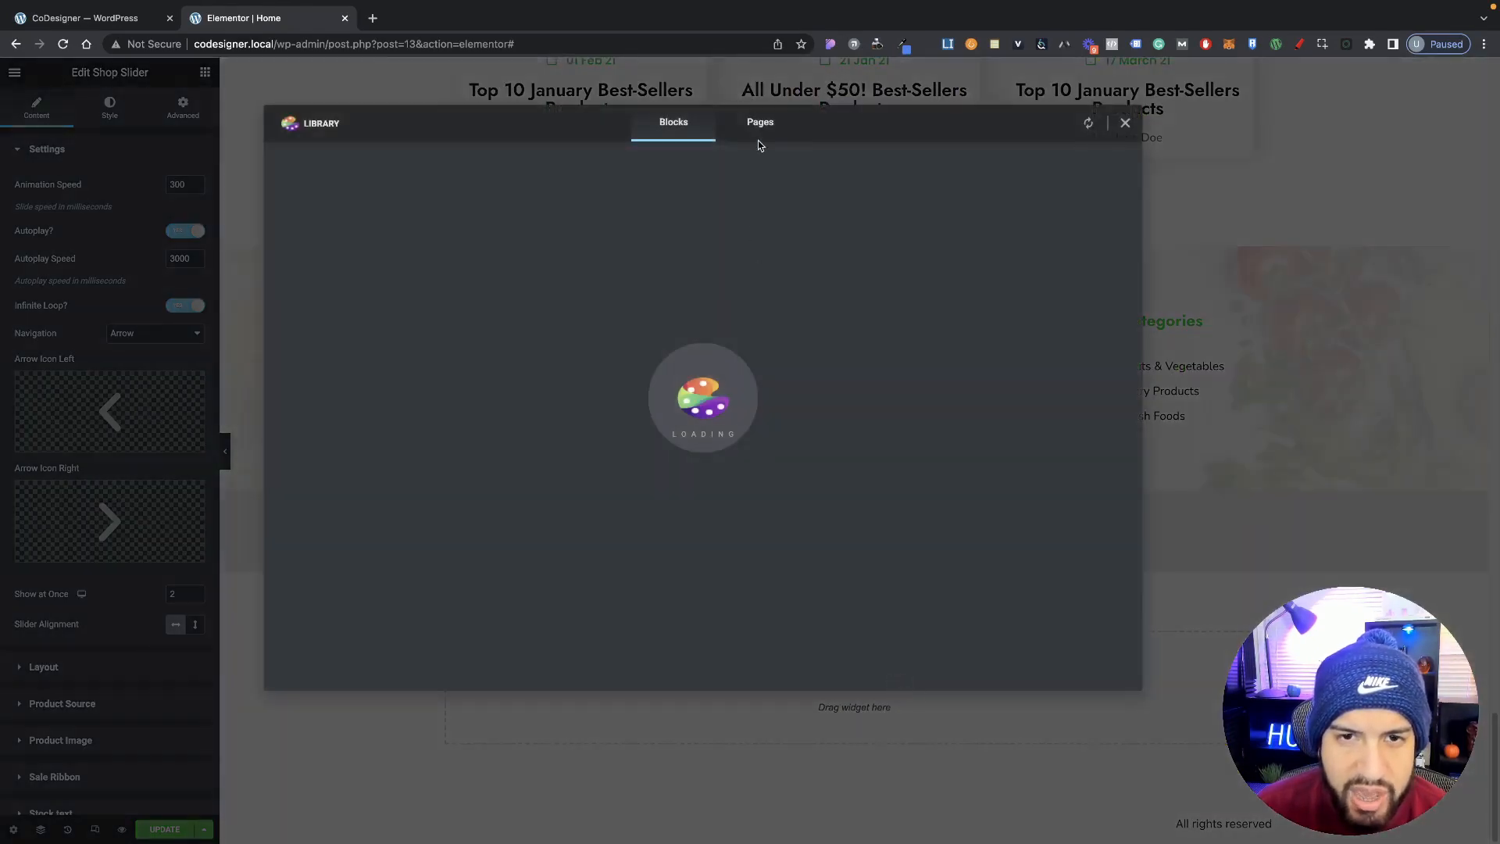
pyautogui.click(760, 124)
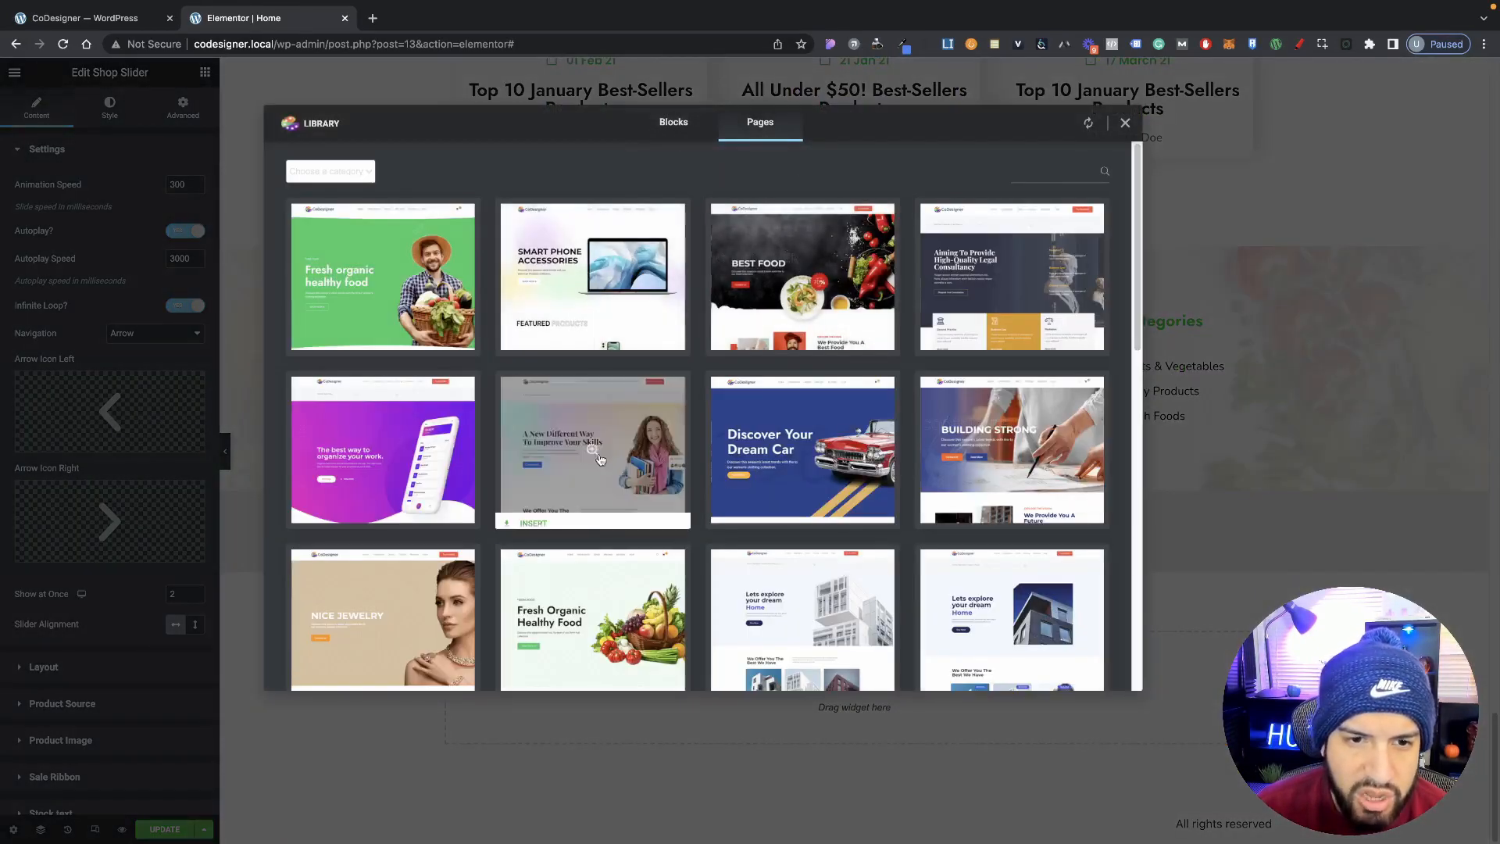
pyautogui.scroll(-1, 630, 474)
pyautogui.scroll(-2, 630, 474)
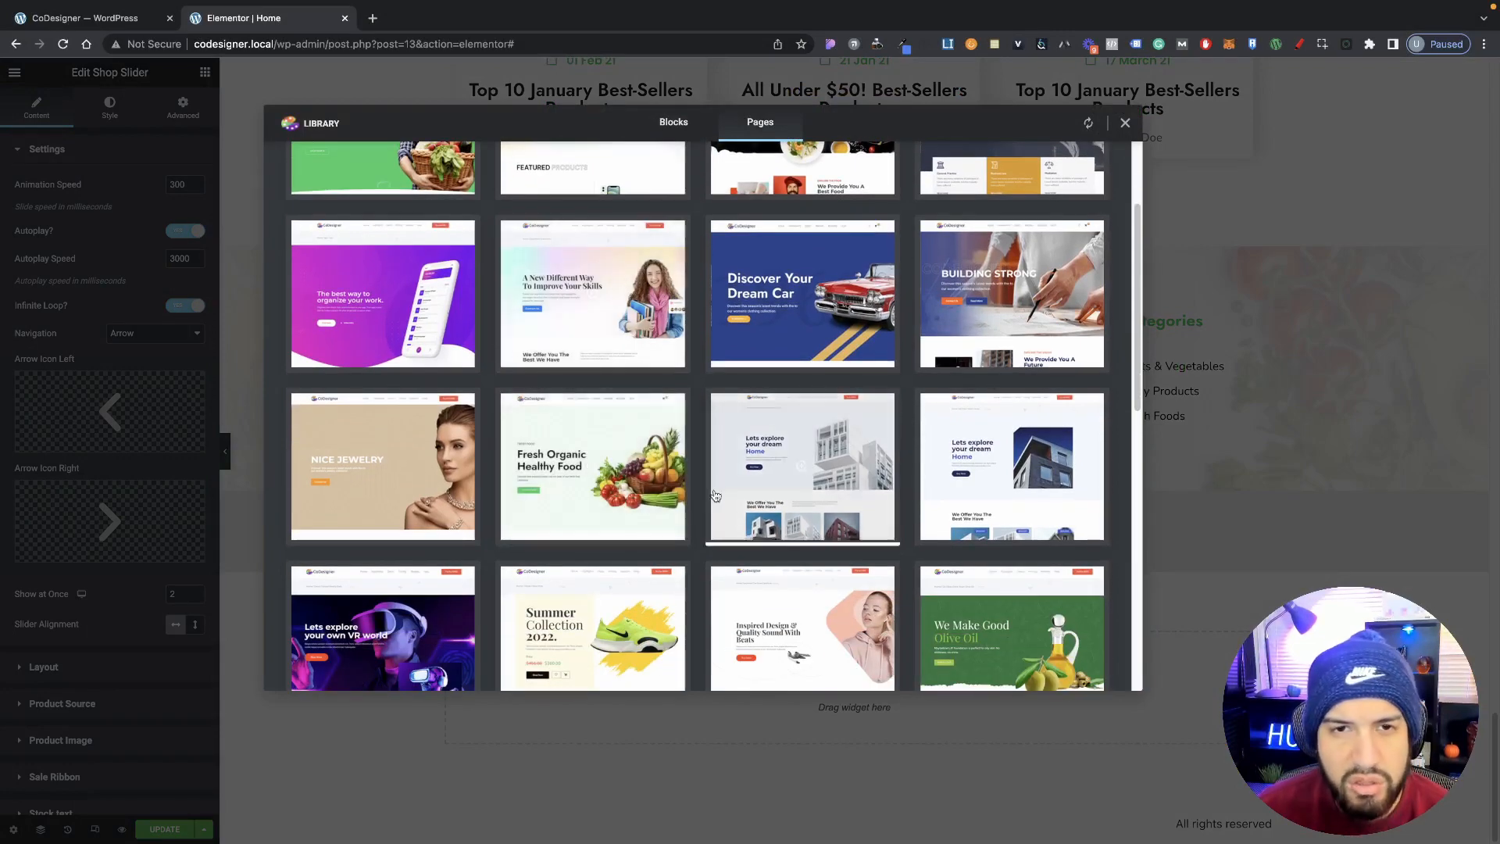
pyautogui.click(1125, 123)
# Go back to the New Products section and advance the product slider several times to check its animation.
pyautogui.scroll(5, 1133, 666)
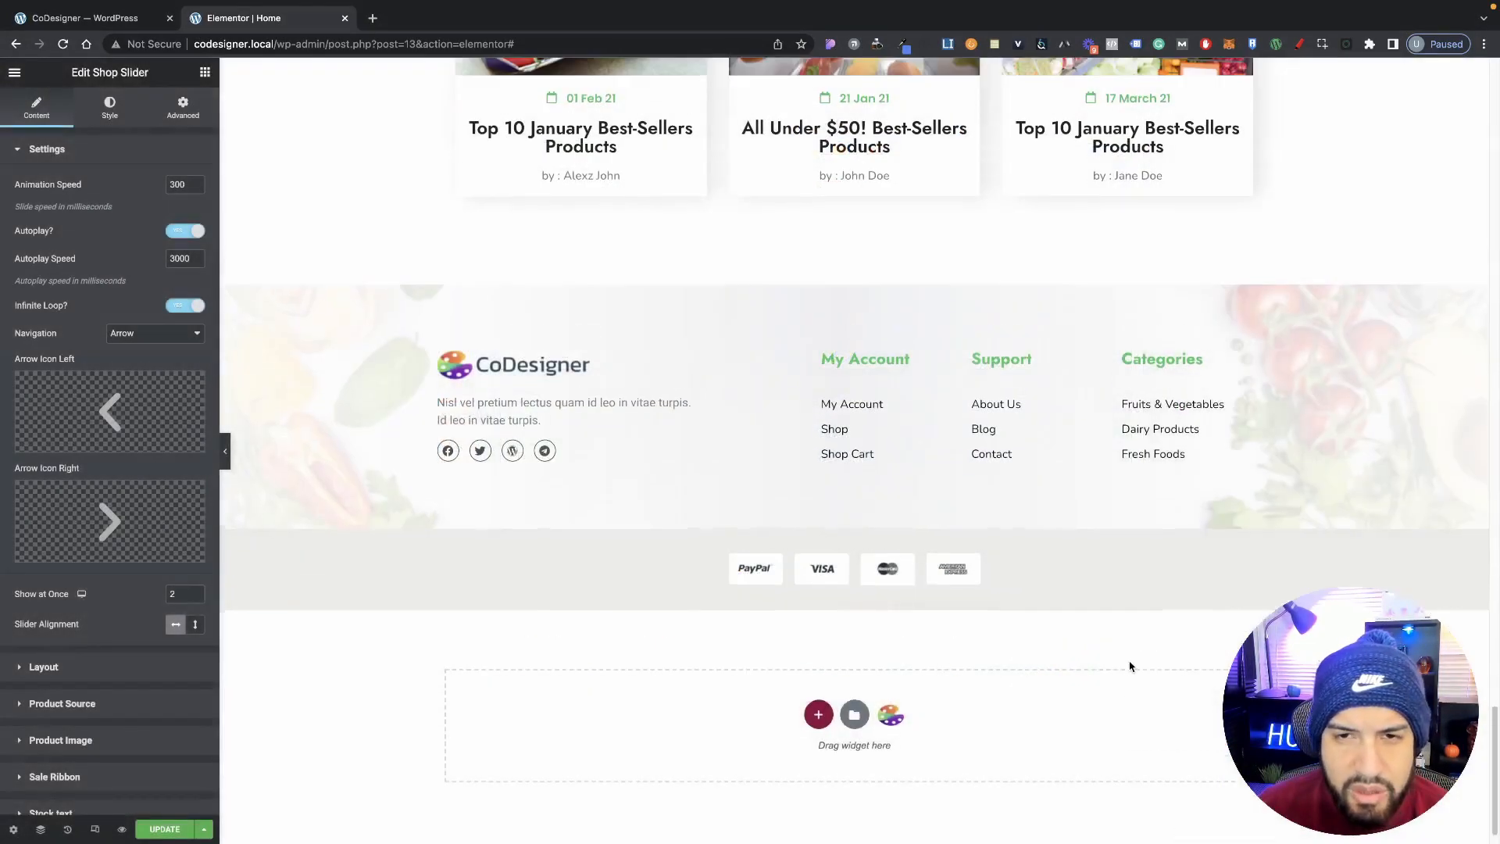
pyautogui.scroll(15, 1143, 658)
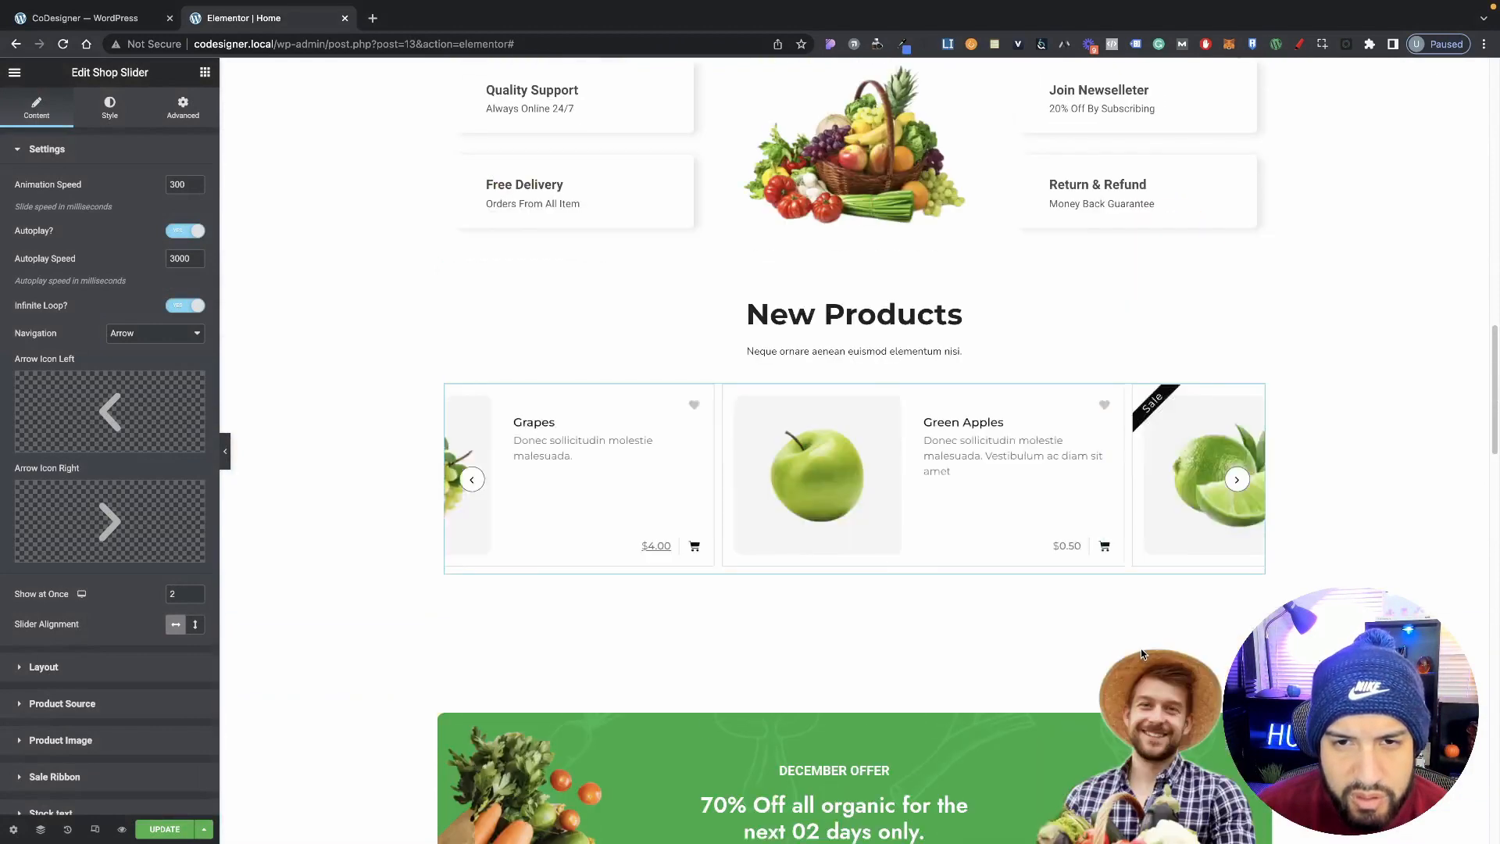
pyautogui.scroll(-3, 1143, 652)
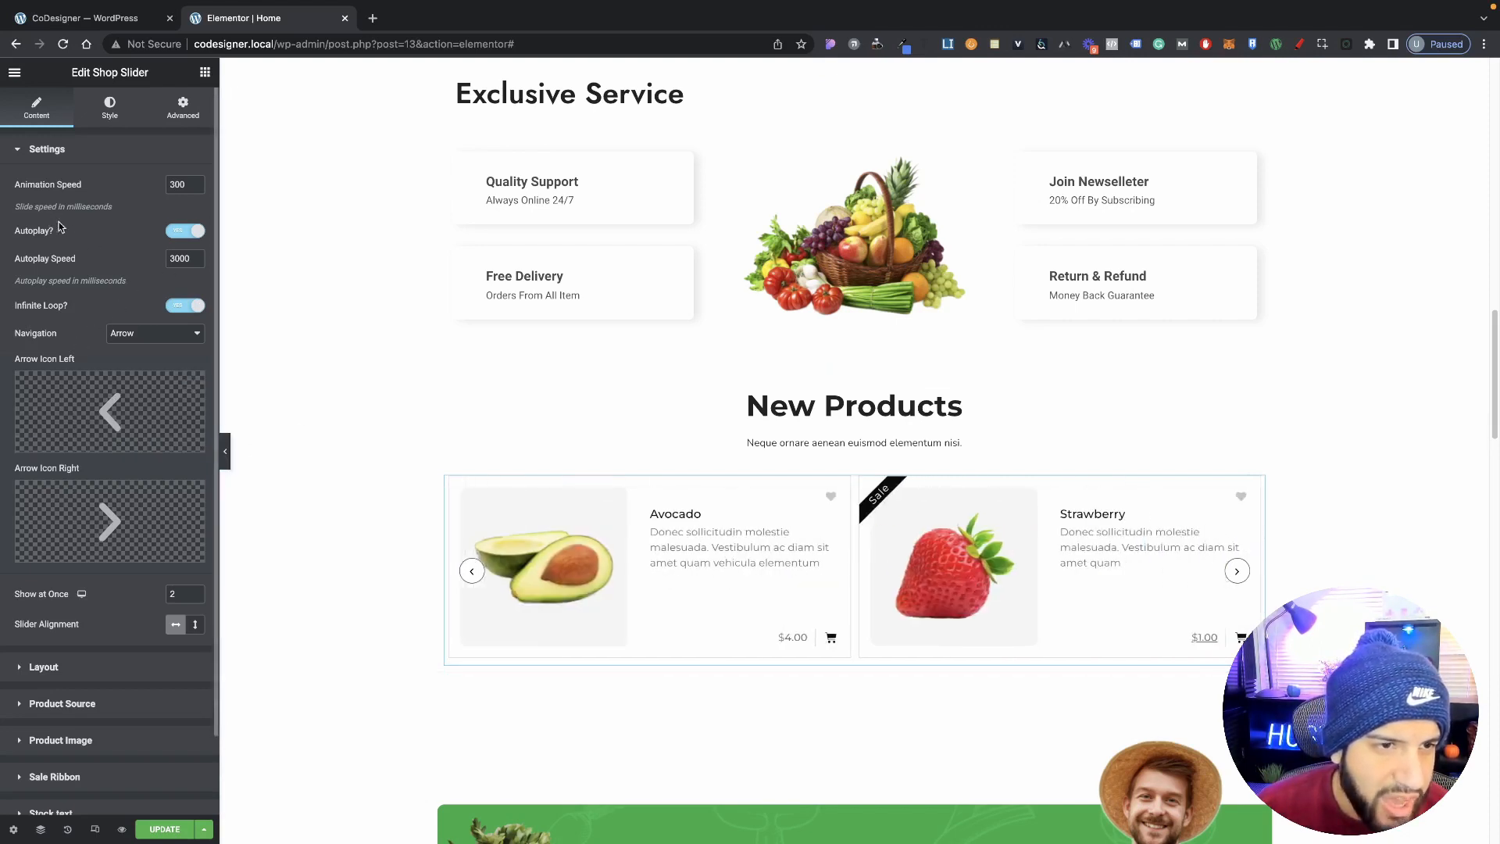
pyautogui.click(1237, 572)
pyautogui.click(1237, 572)
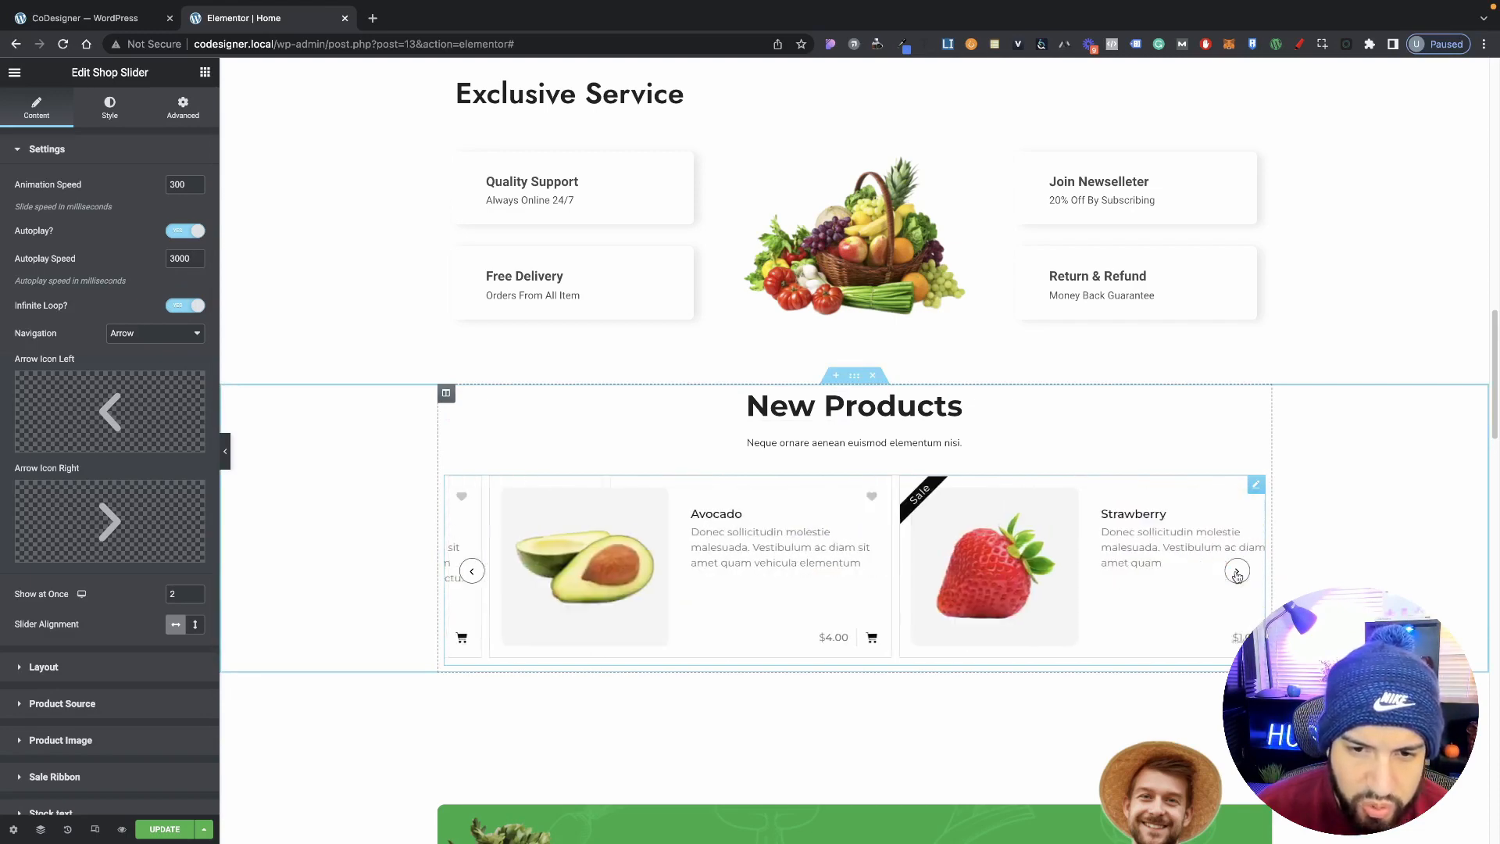
pyautogui.click(1236, 573)
pyautogui.click(1237, 573)
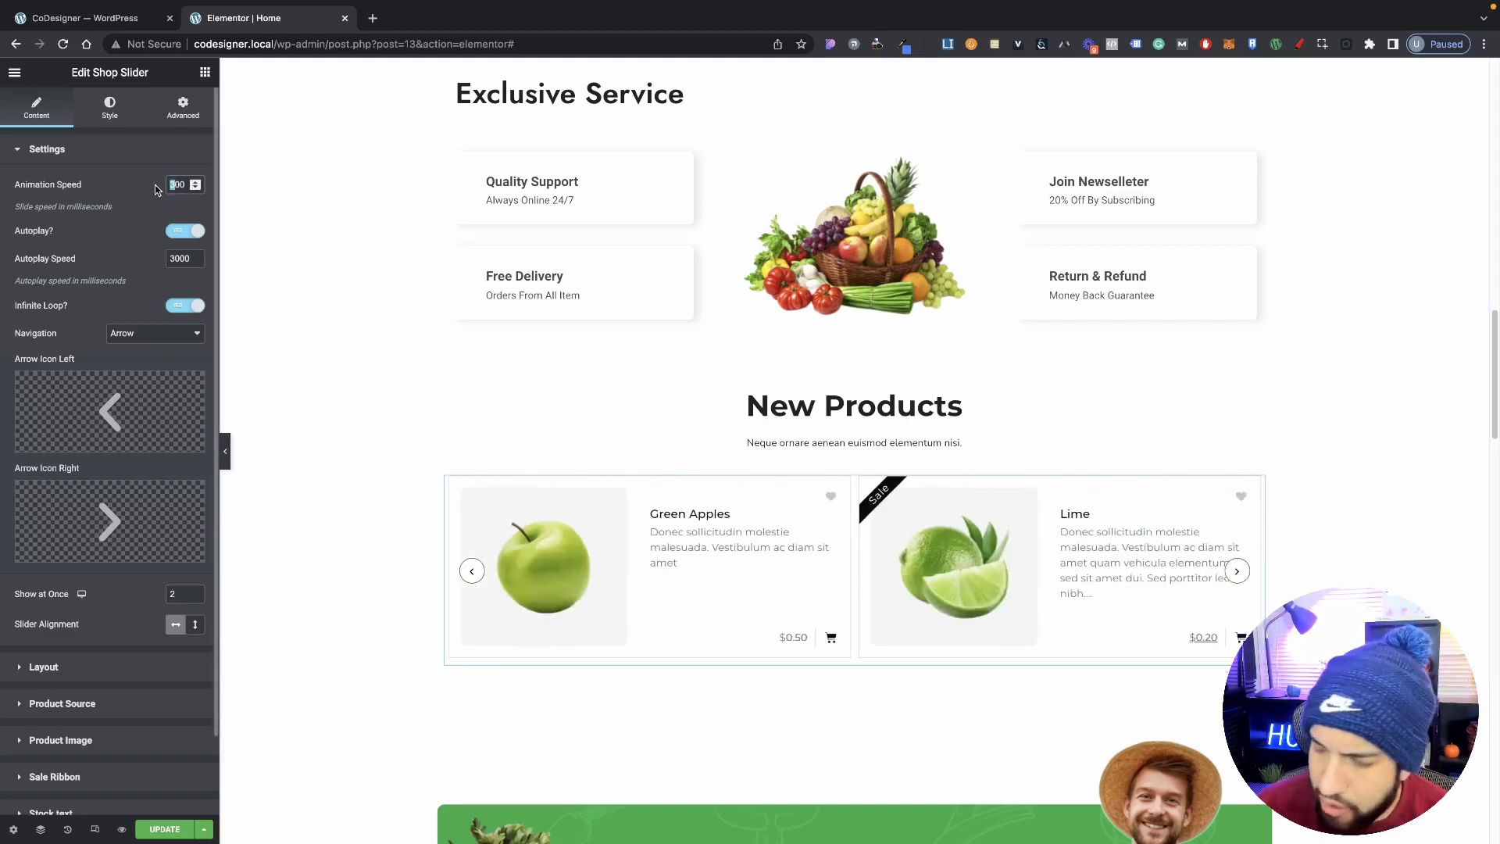
# Try an animation speed of 500 milliseconds and advance the product slider to test it.
pyautogui.write('5')
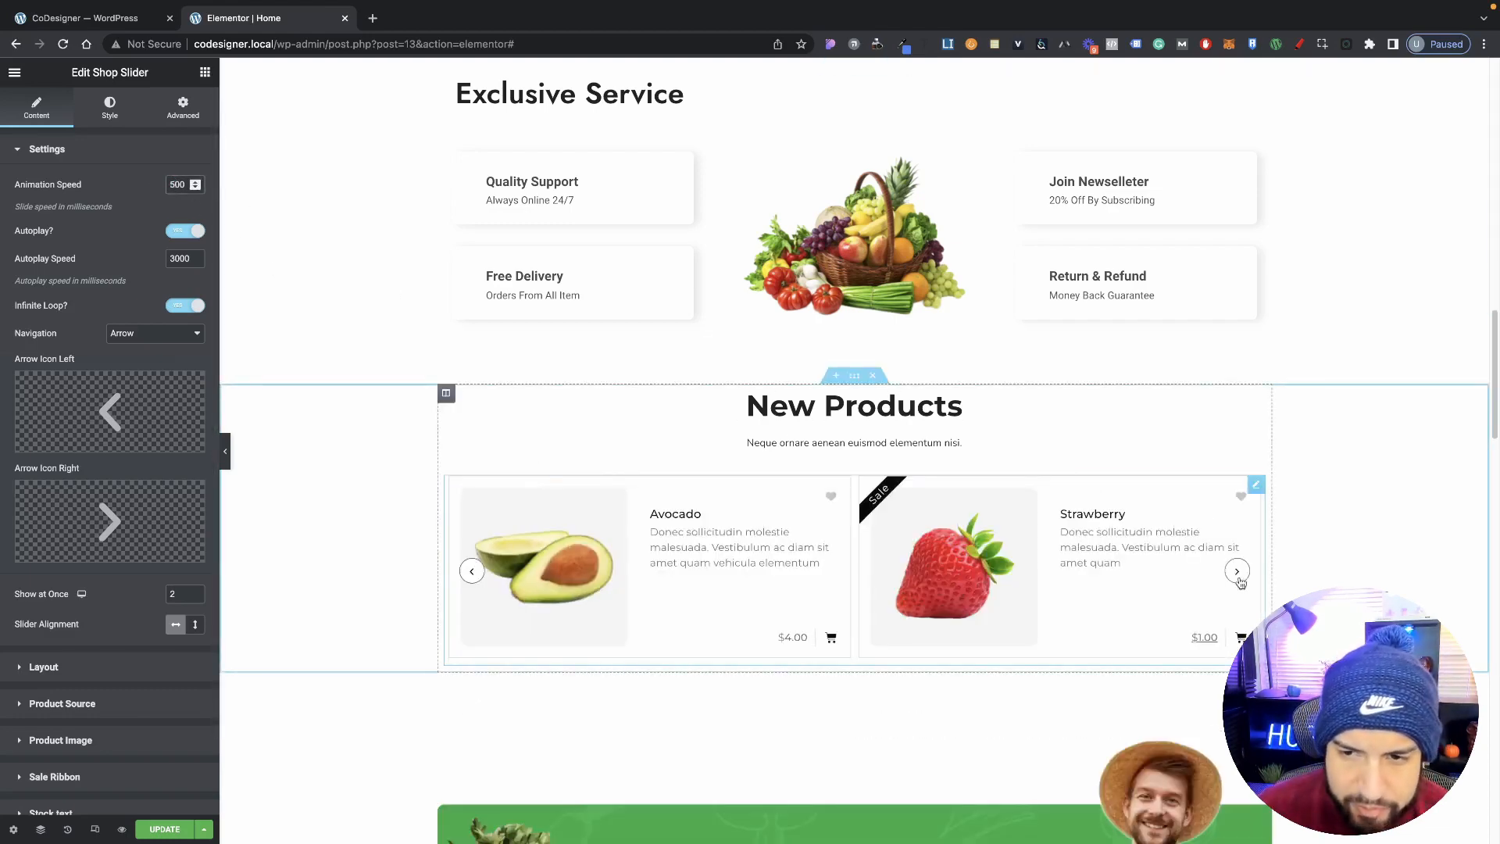
pyautogui.click(1237, 572)
pyautogui.click(1236, 573)
pyautogui.click(1235, 573)
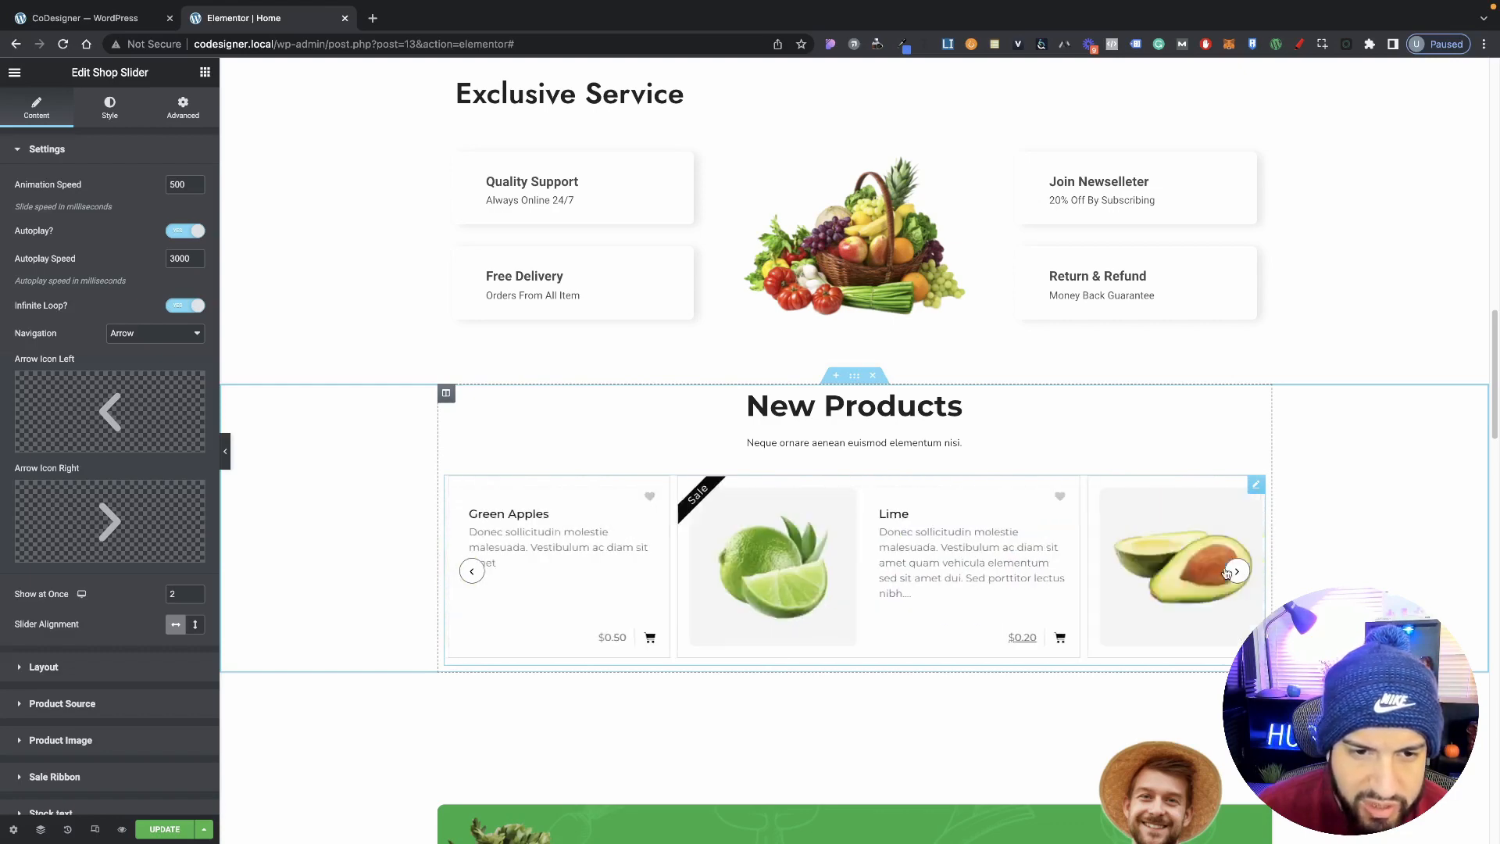
pyautogui.click(1232, 570)
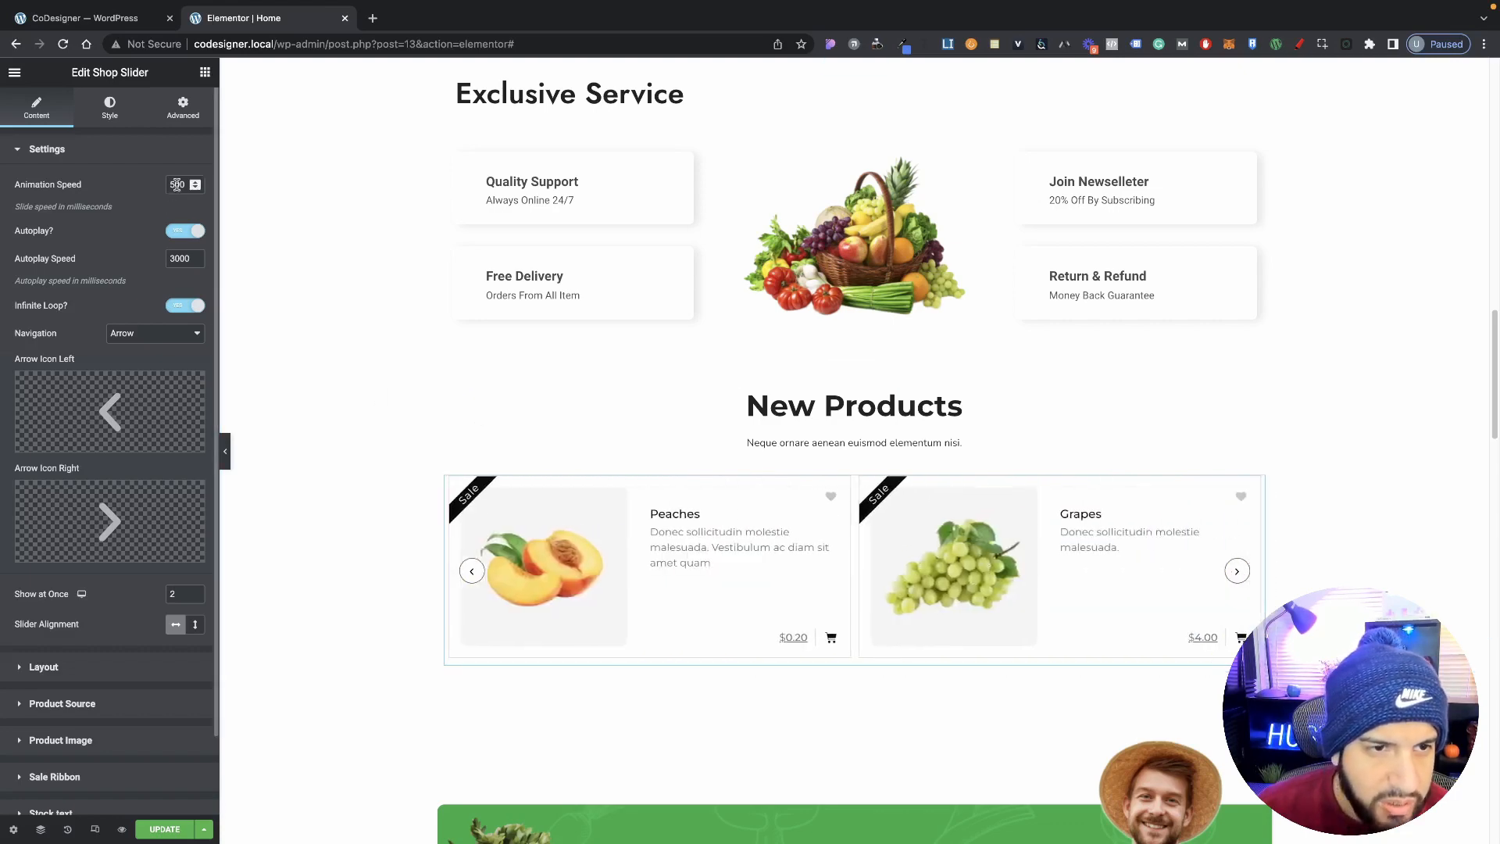
# Try an animation speed of 1000 milliseconds and advance the product slider to test it.
pyautogui.moveTo(177, 185); pyautogui.dragTo(159, 186)
pyautogui.write('10')
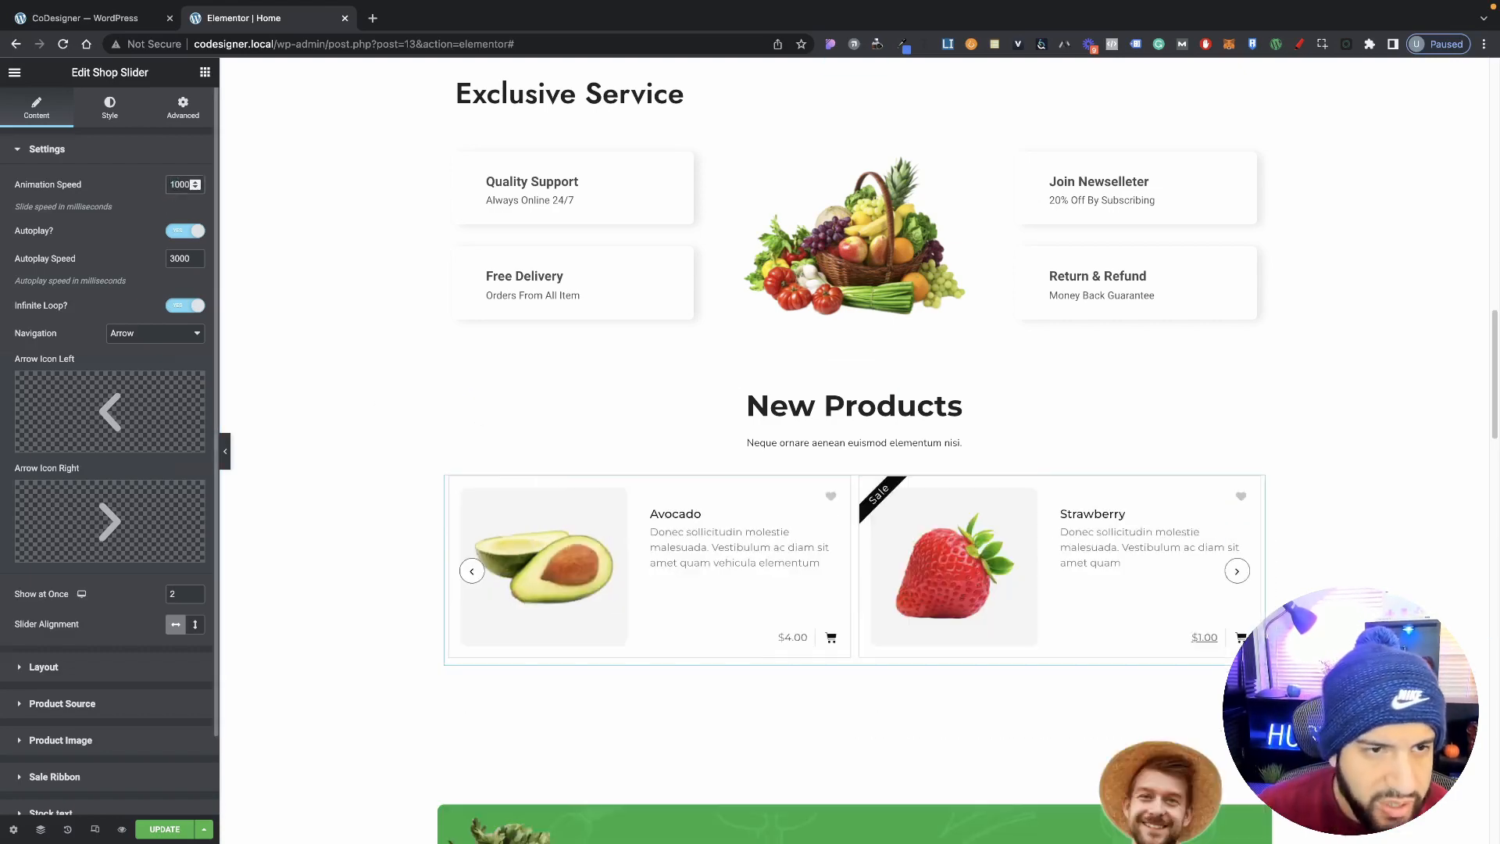
pyautogui.click(1236, 572)
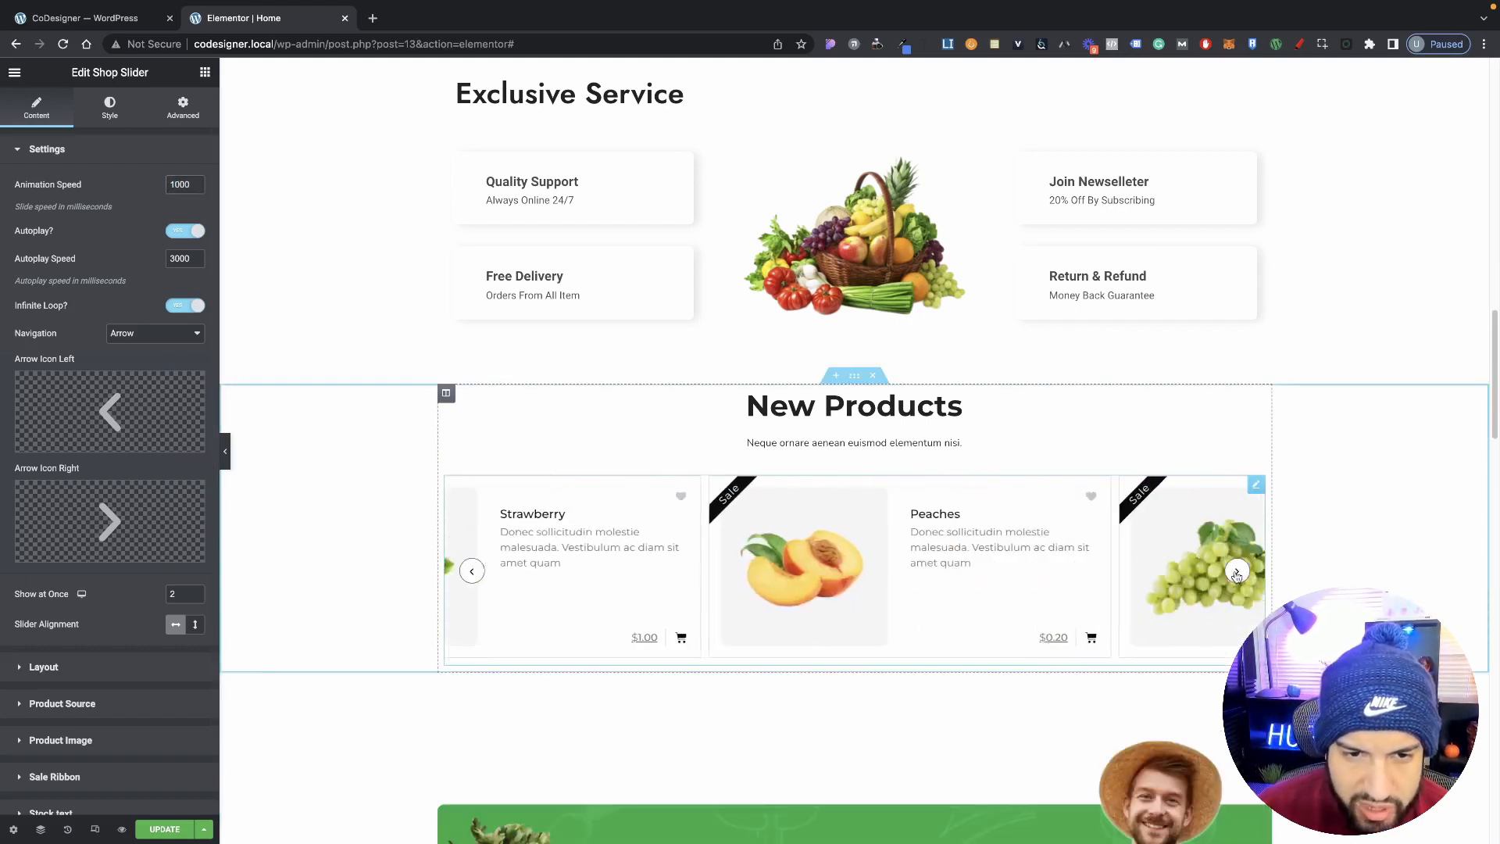
pyautogui.click(1237, 572)
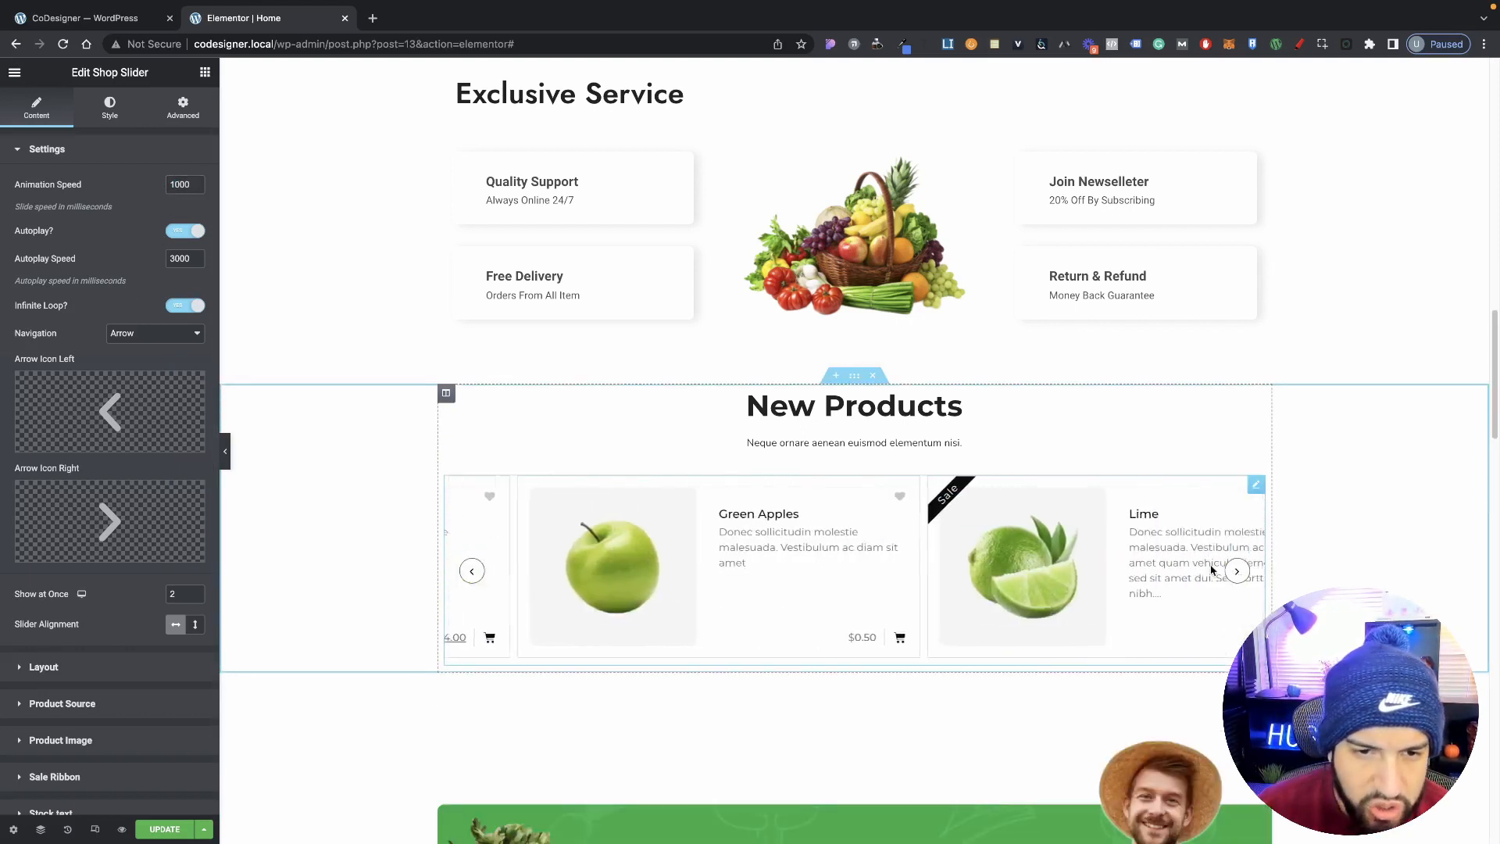
pyautogui.click(1239, 573)
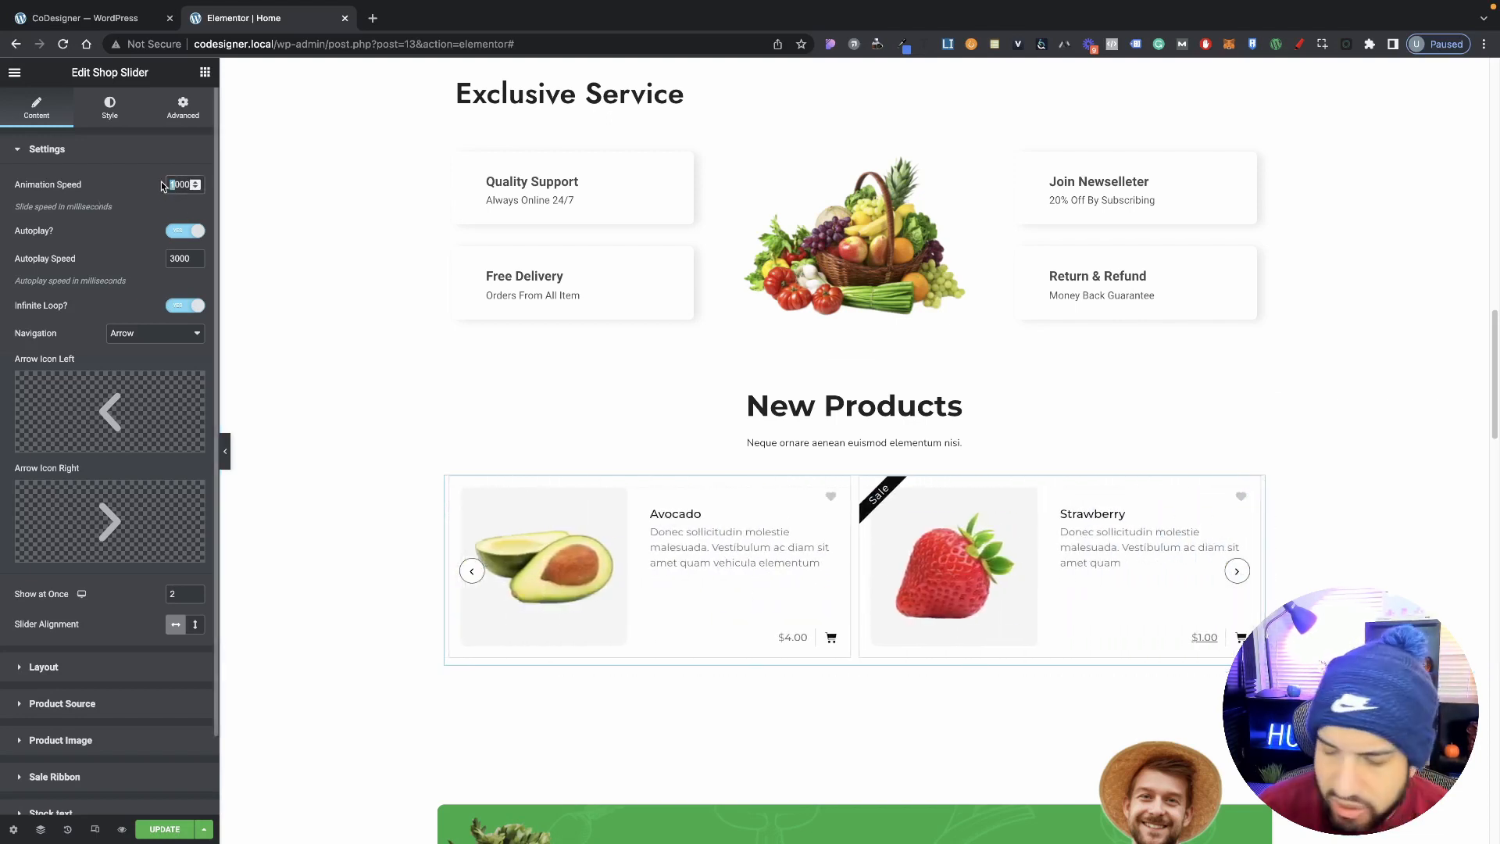
# Set the slider's animation speed to 700 milliseconds, and switch autoplay off and back on.
pyautogui.write('7')
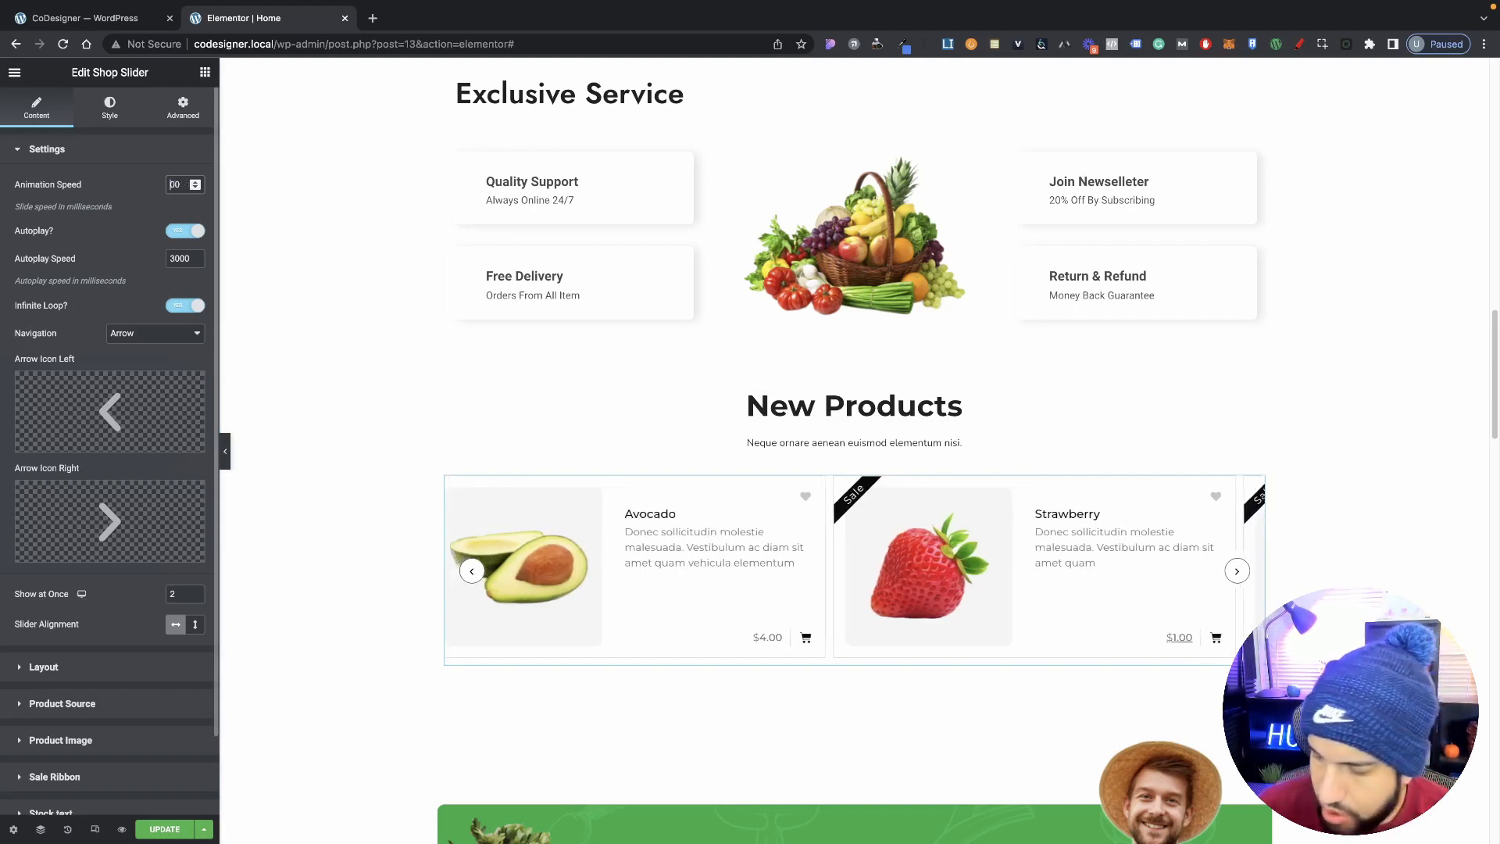
pyautogui.write('7')
pyautogui.click(132, 258)
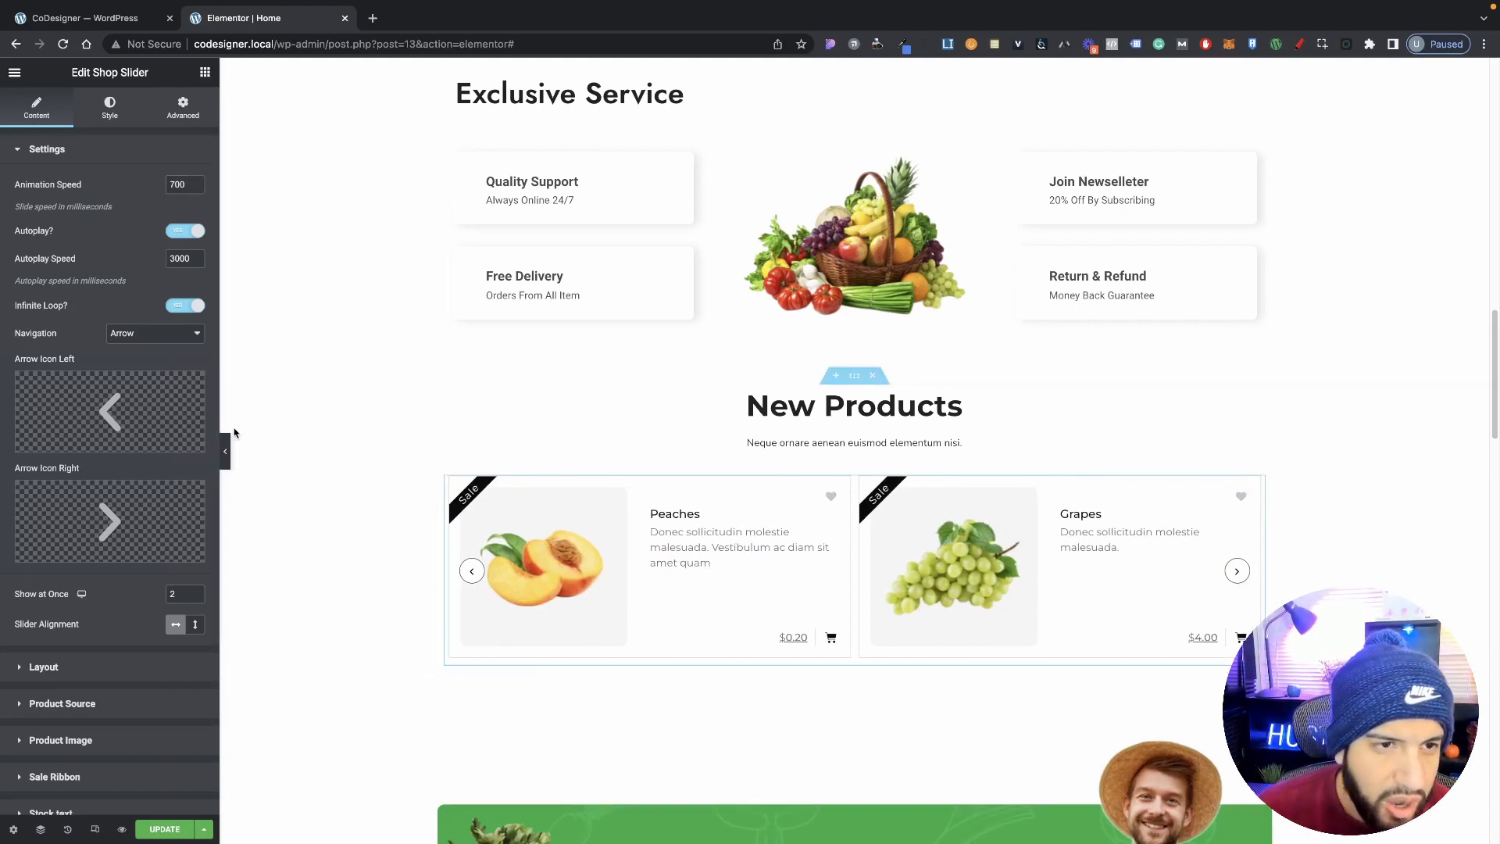
pyautogui.click(175, 232)
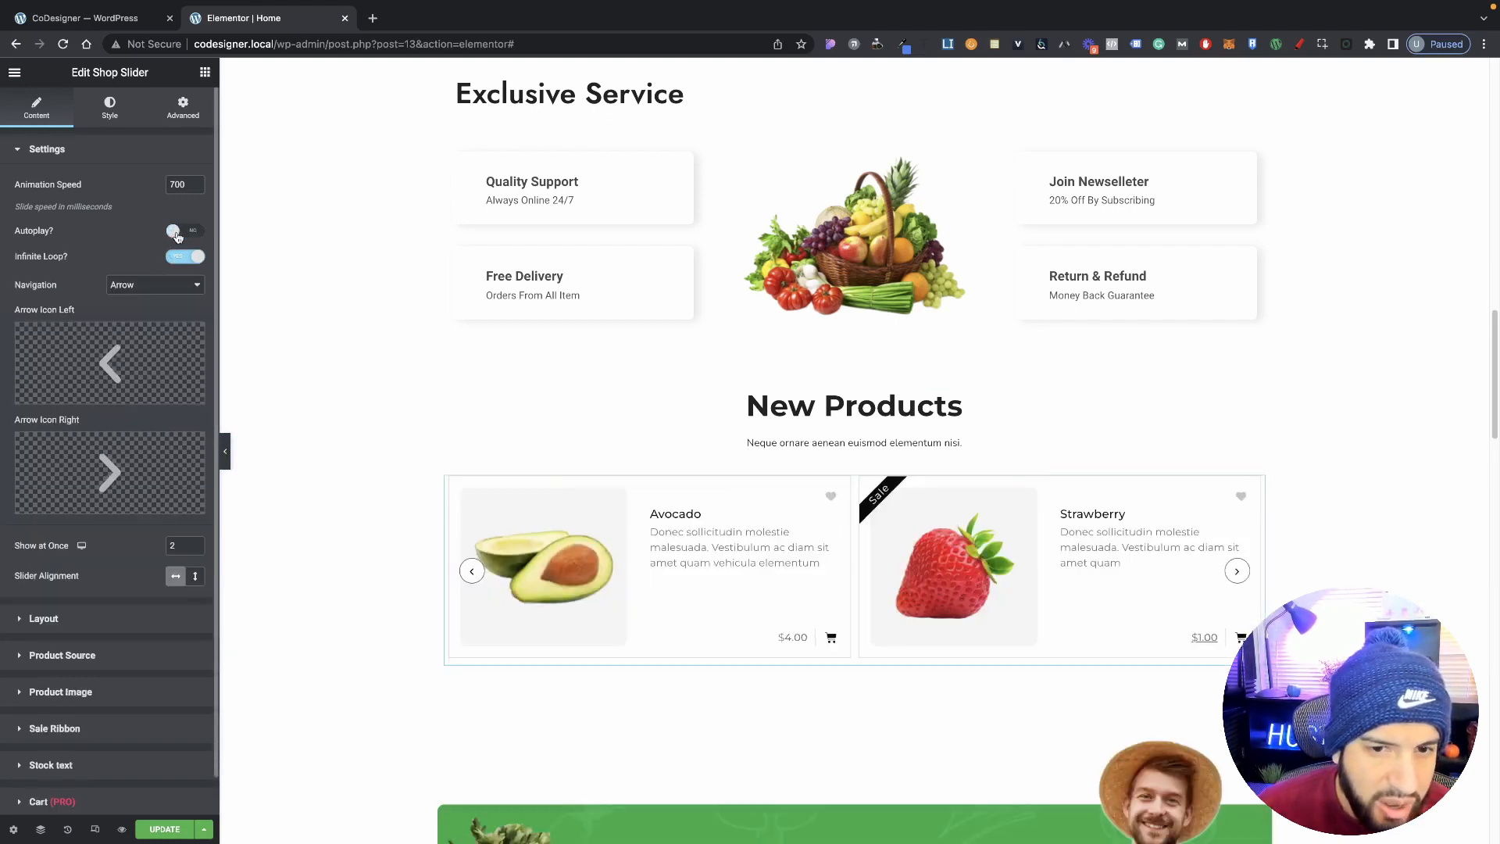
pyautogui.click(175, 232)
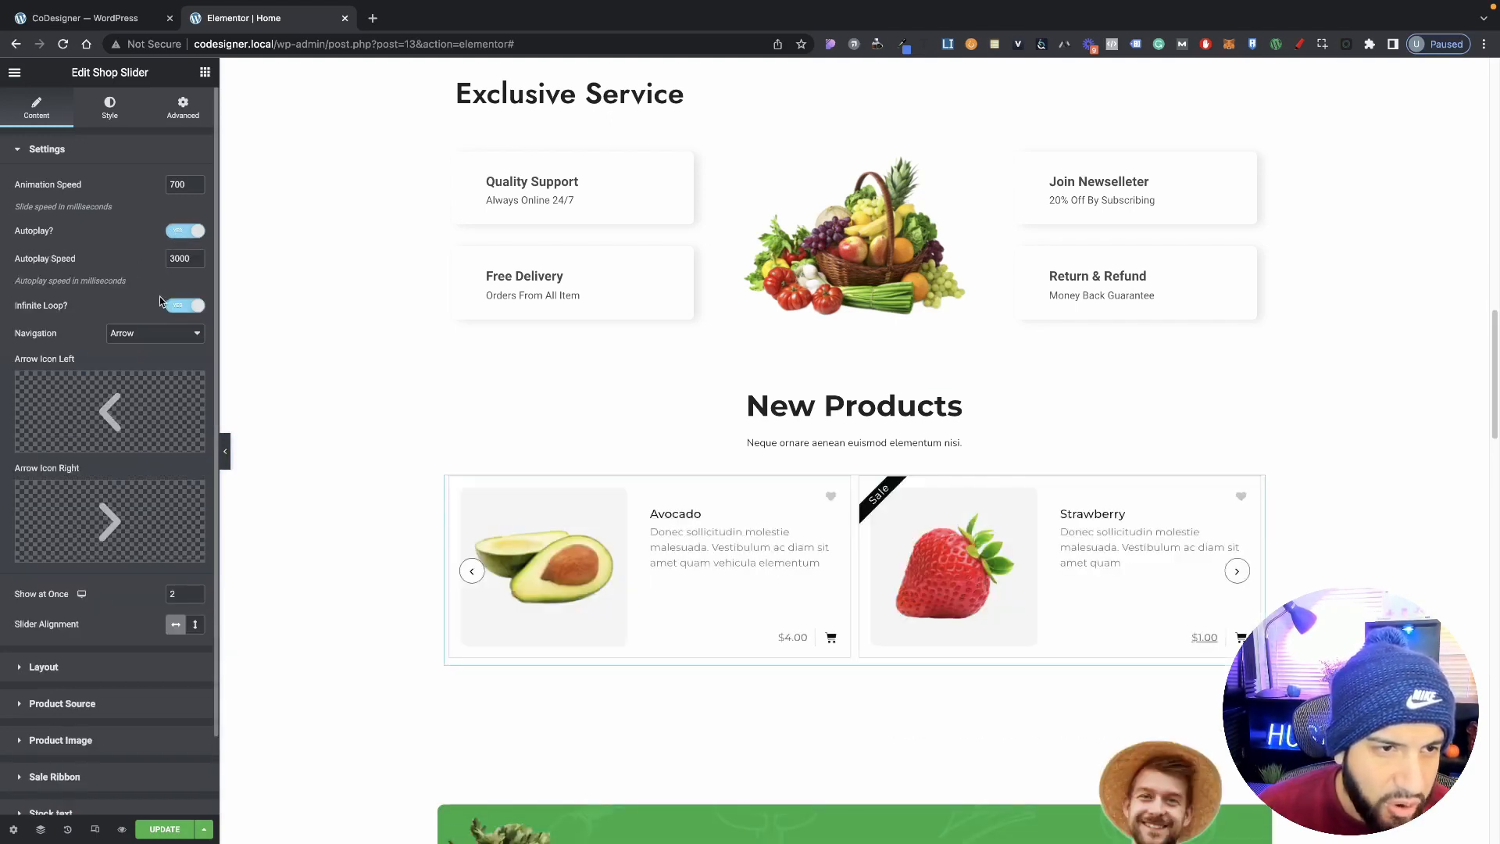
# Set the Shop Slider's autoplay speed to 5000 milliseconds.
pyautogui.scroll(-1, 172, 281)
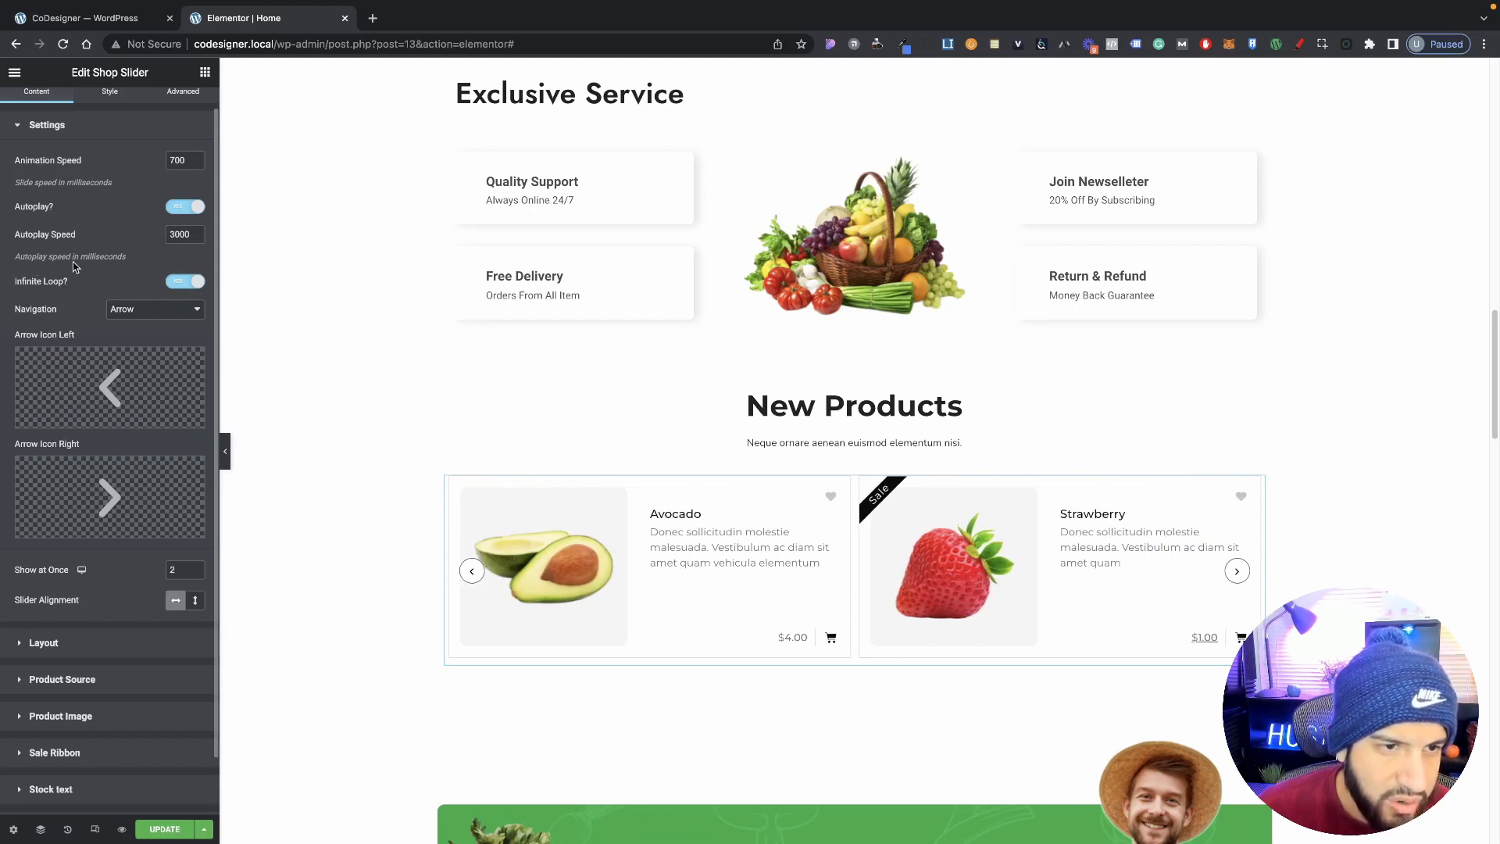
pyautogui.scroll(-1, 164, 275)
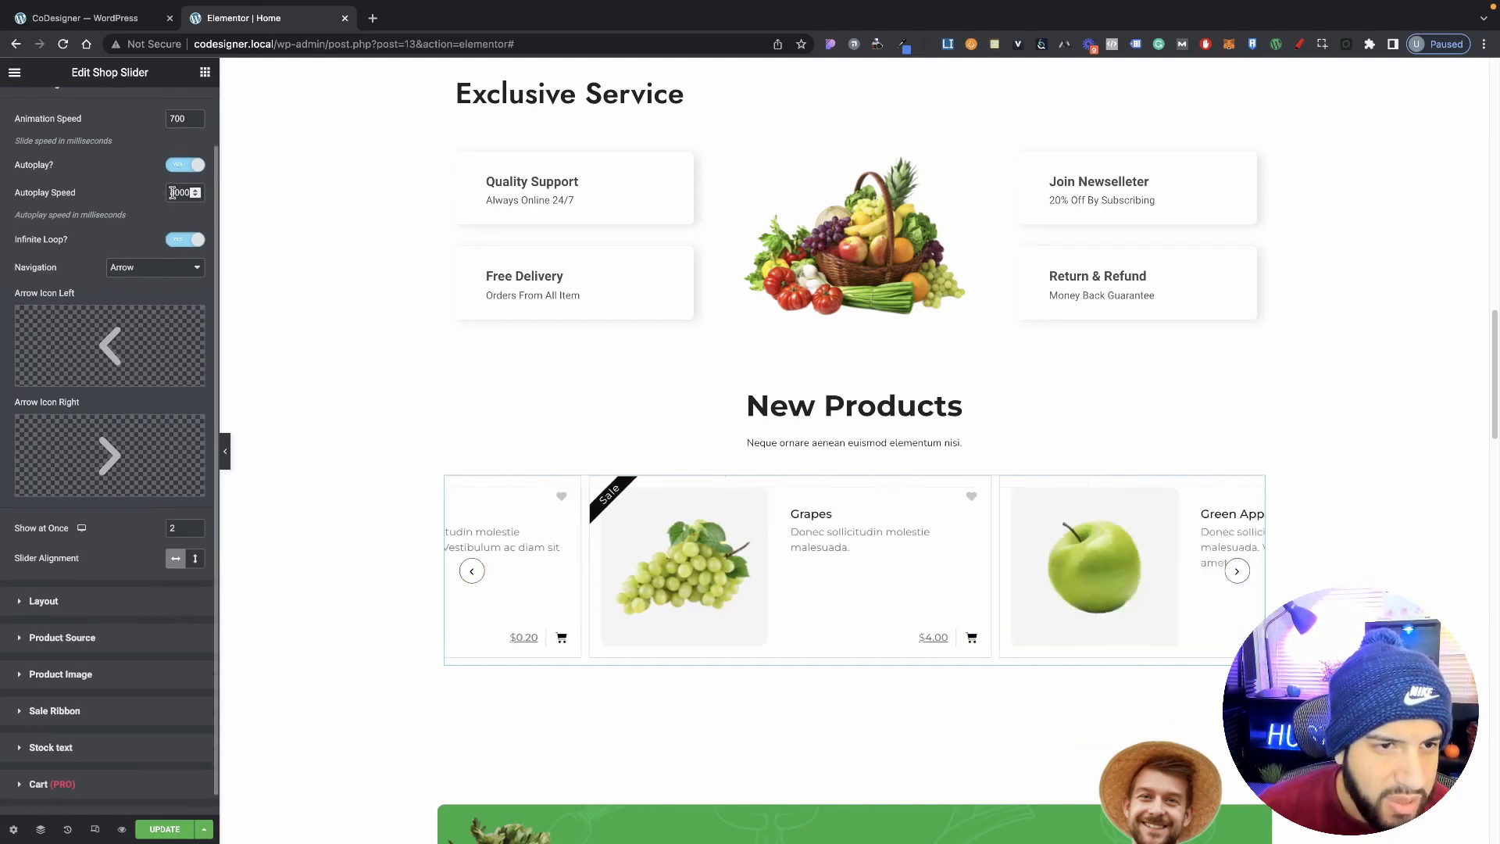
pyautogui.moveTo(175, 193); pyautogui.dragTo(159, 190)
pyautogui.write('5')
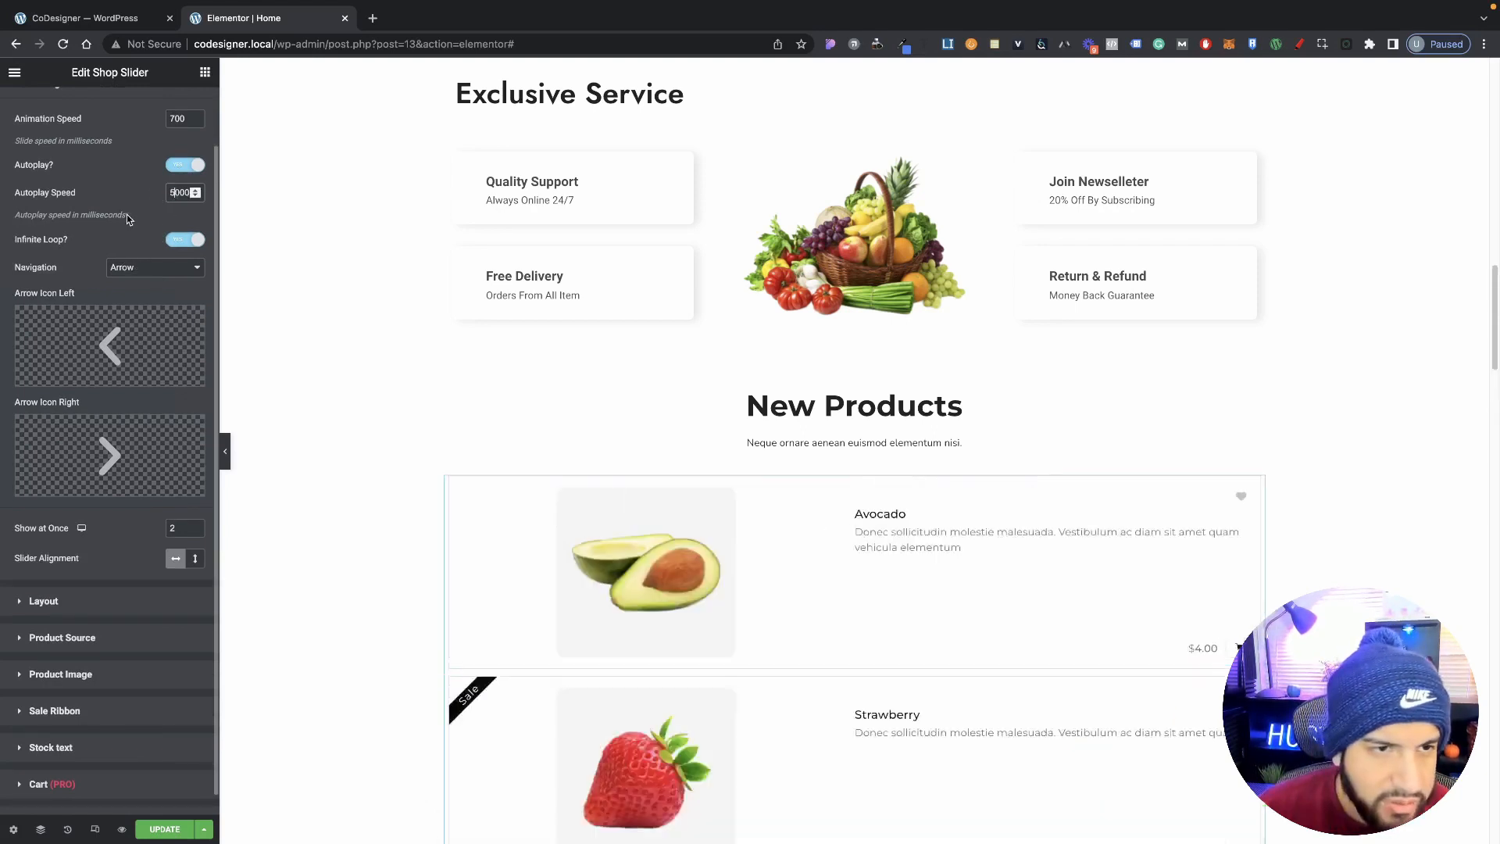
pyautogui.scroll(-1, 129, 242)
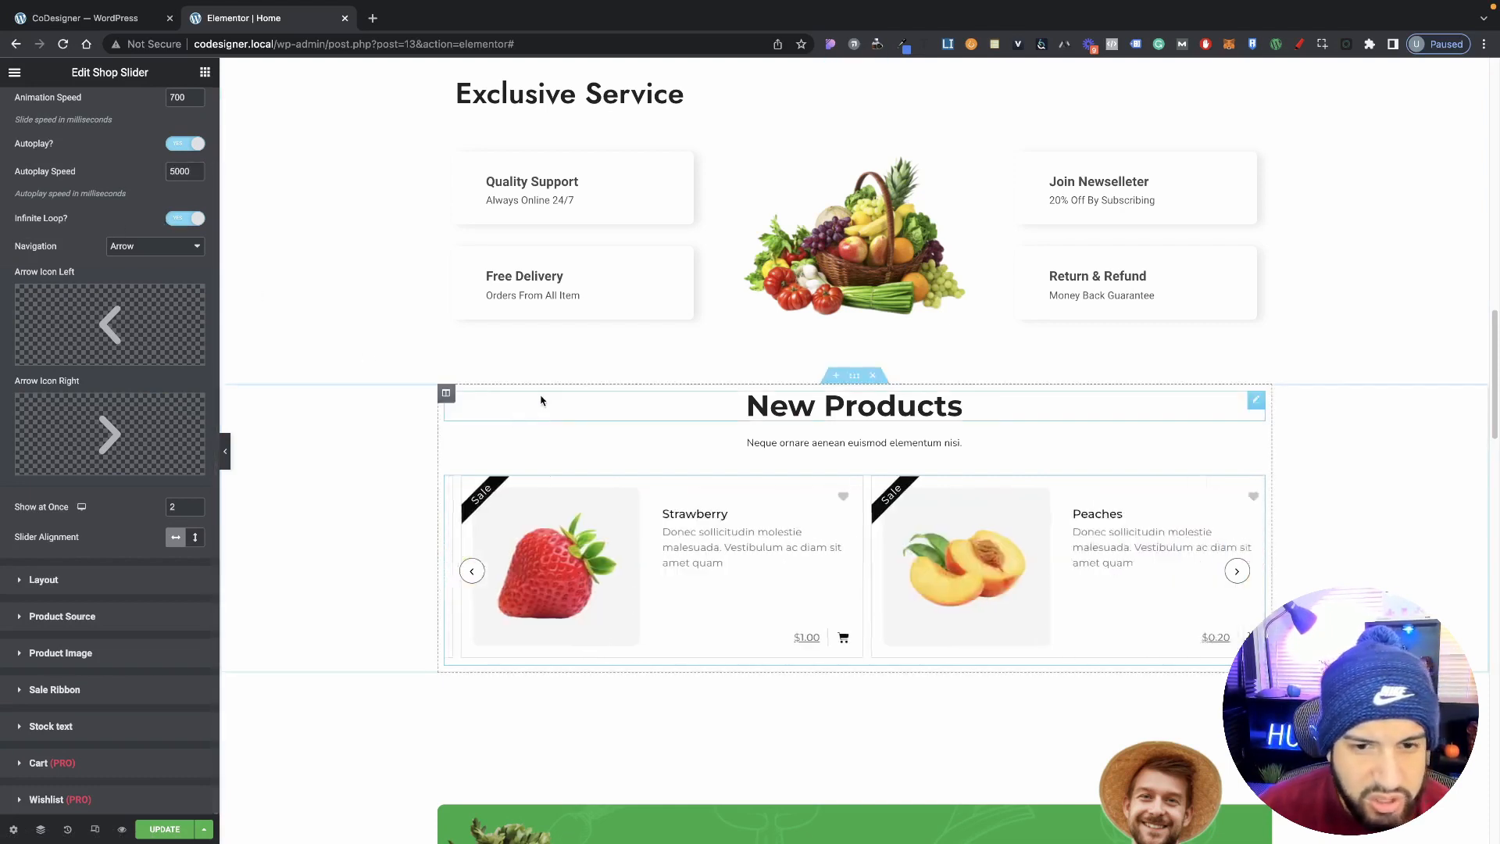
# Compare advancing the product slider with infinite loop on and off, and turn the loop back on.
pyautogui.click(1237, 574)
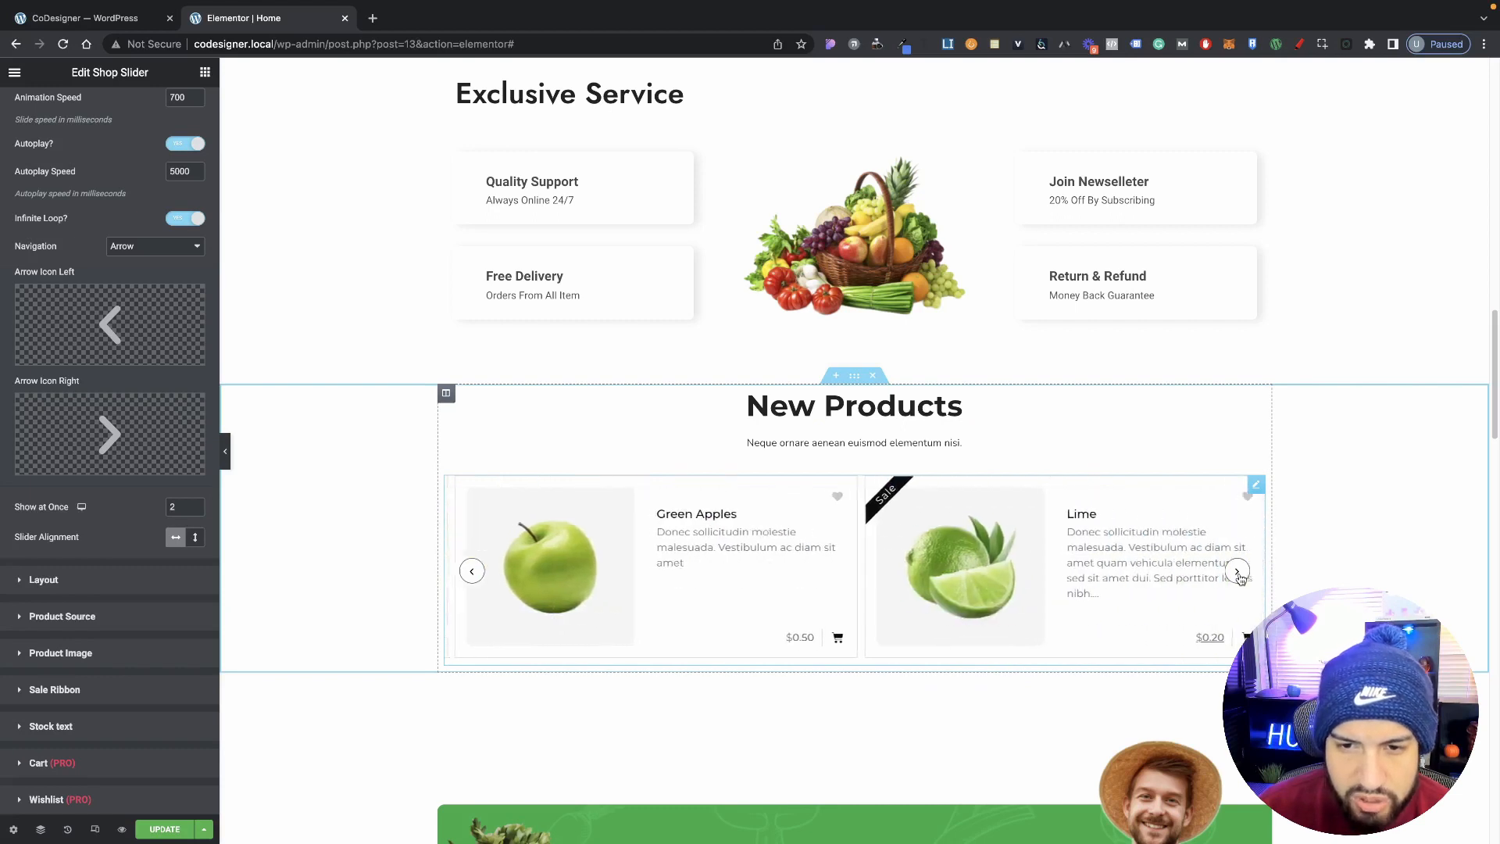
pyautogui.click(1238, 575)
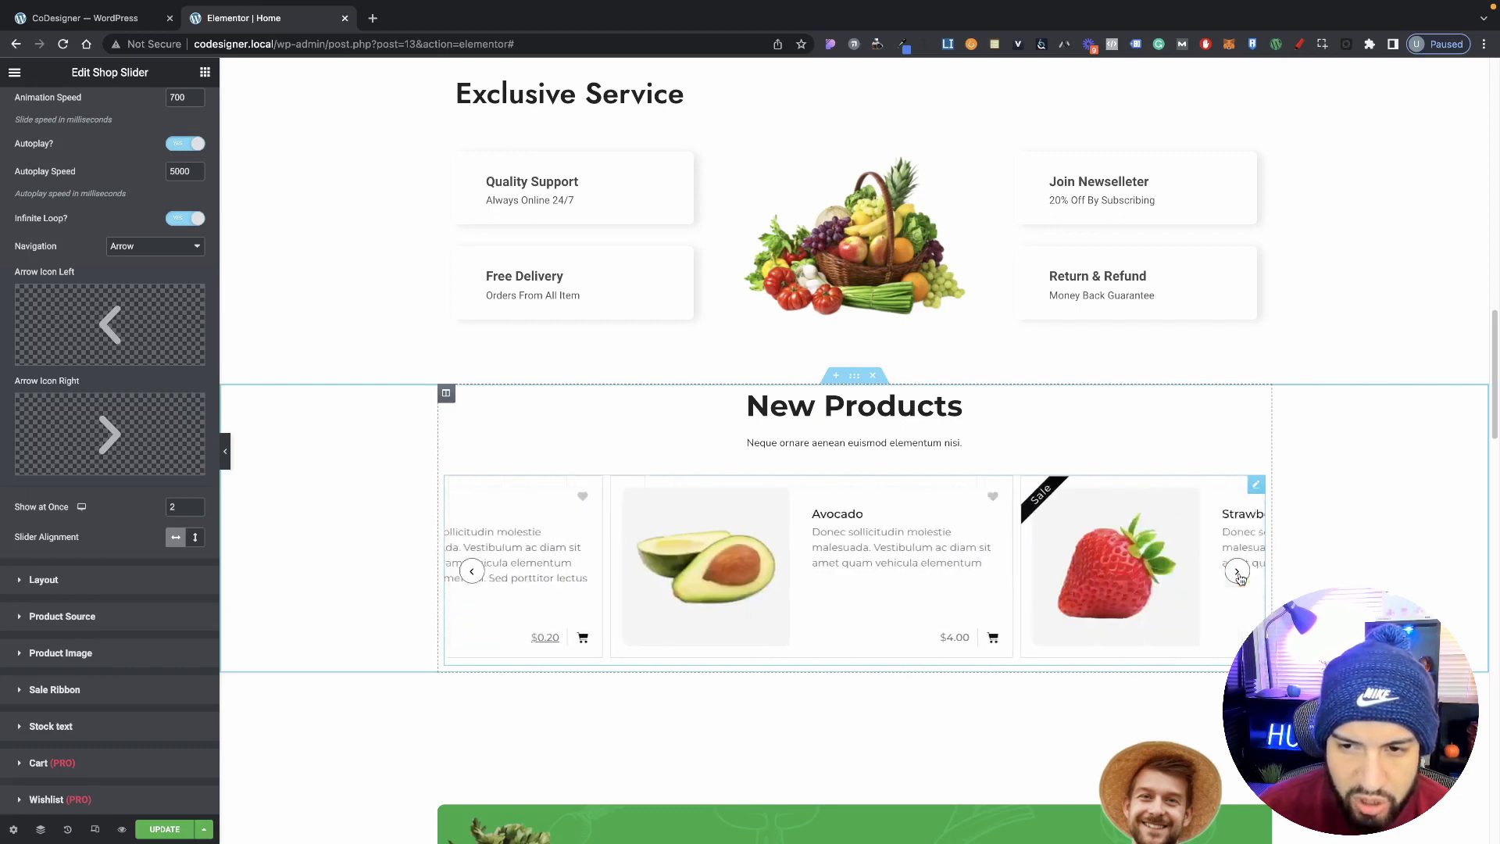
pyautogui.click(187, 218)
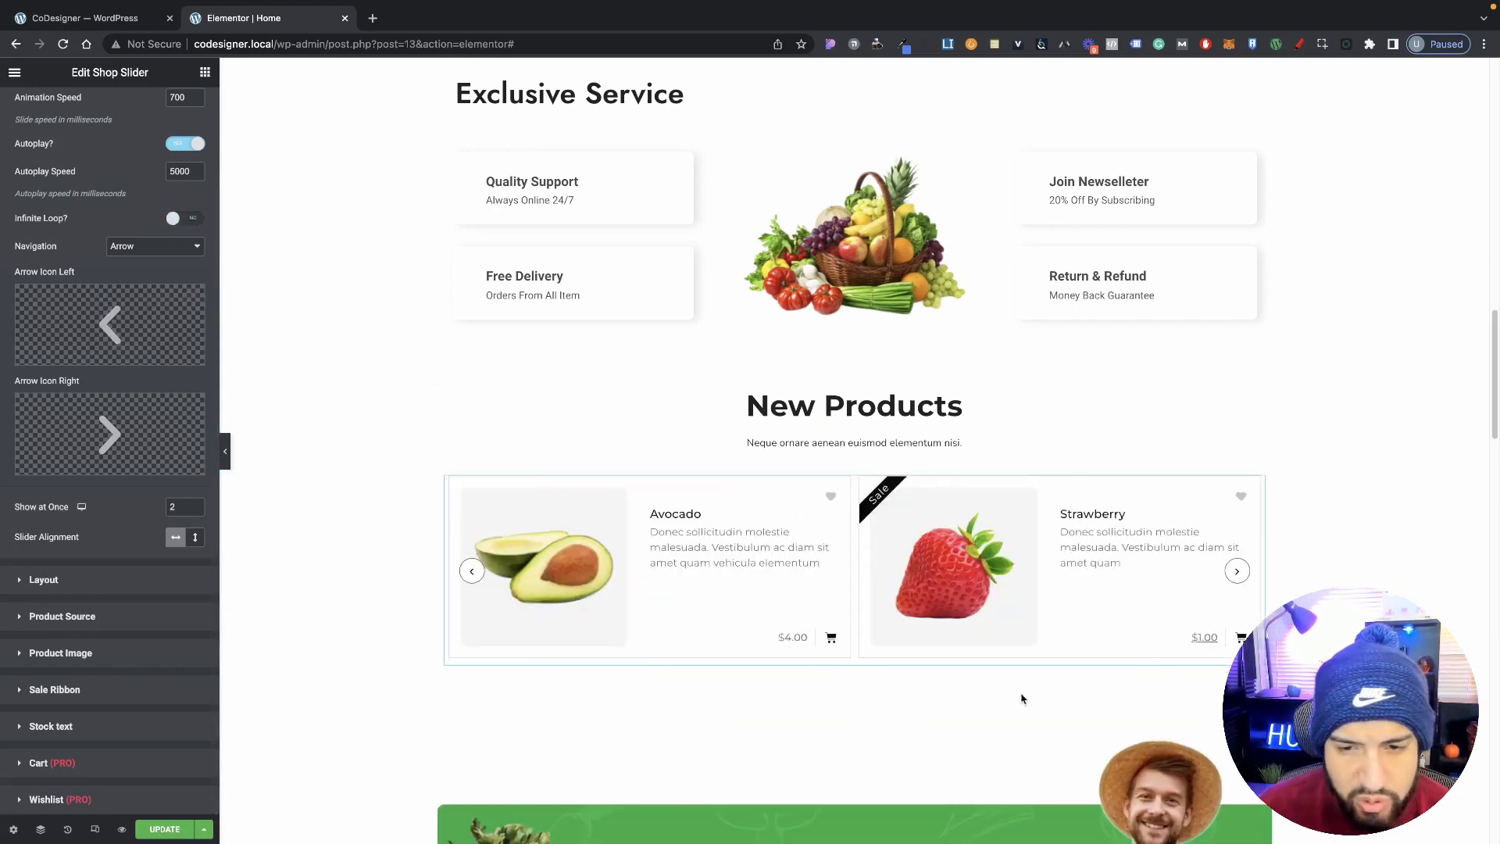
pyautogui.click(1237, 572)
pyautogui.click(1238, 574)
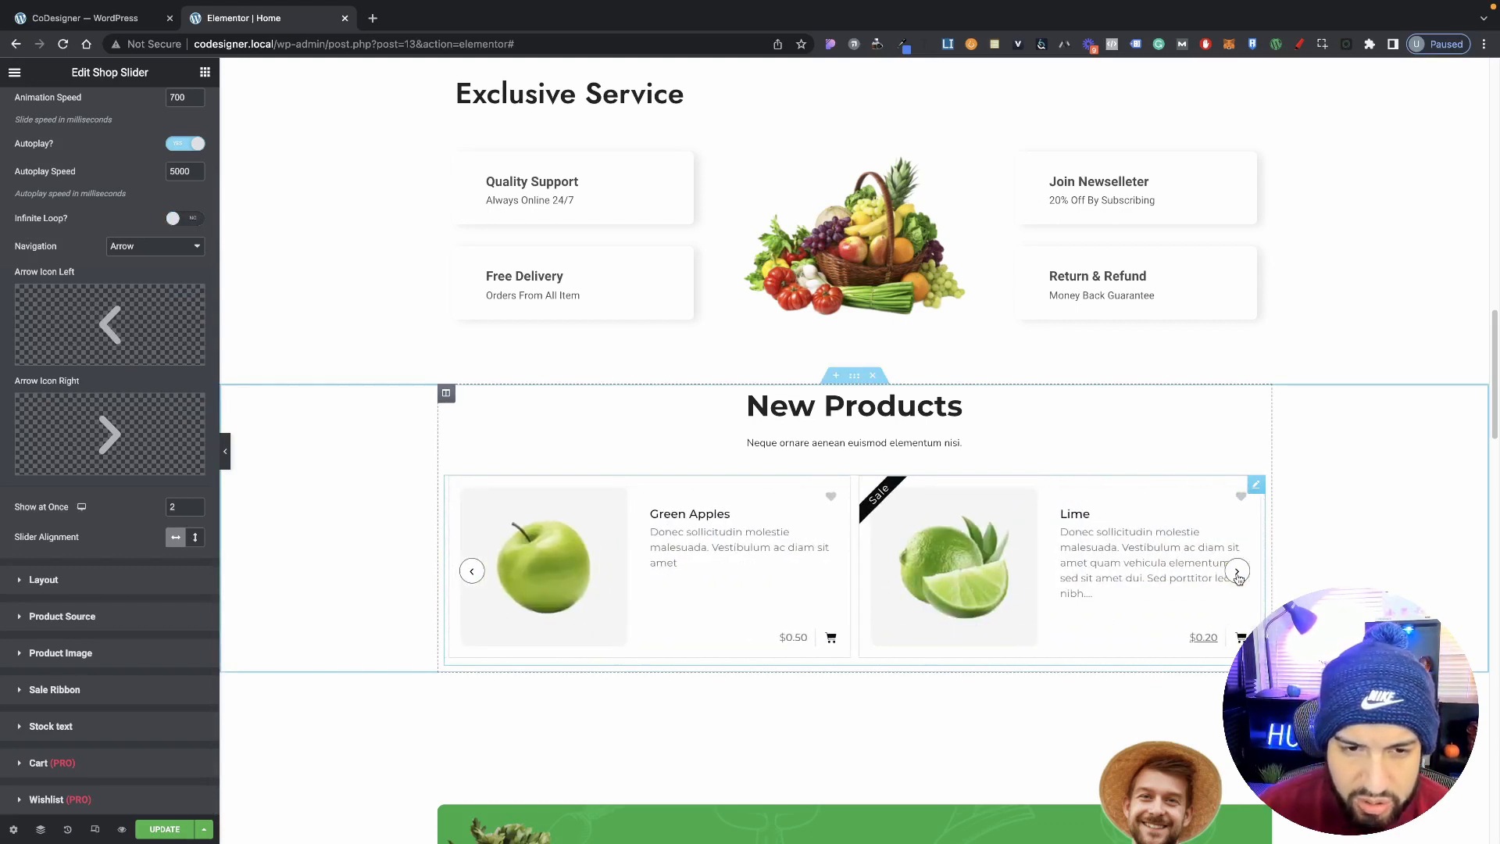
pyautogui.hotkey('ctrl', 'z')
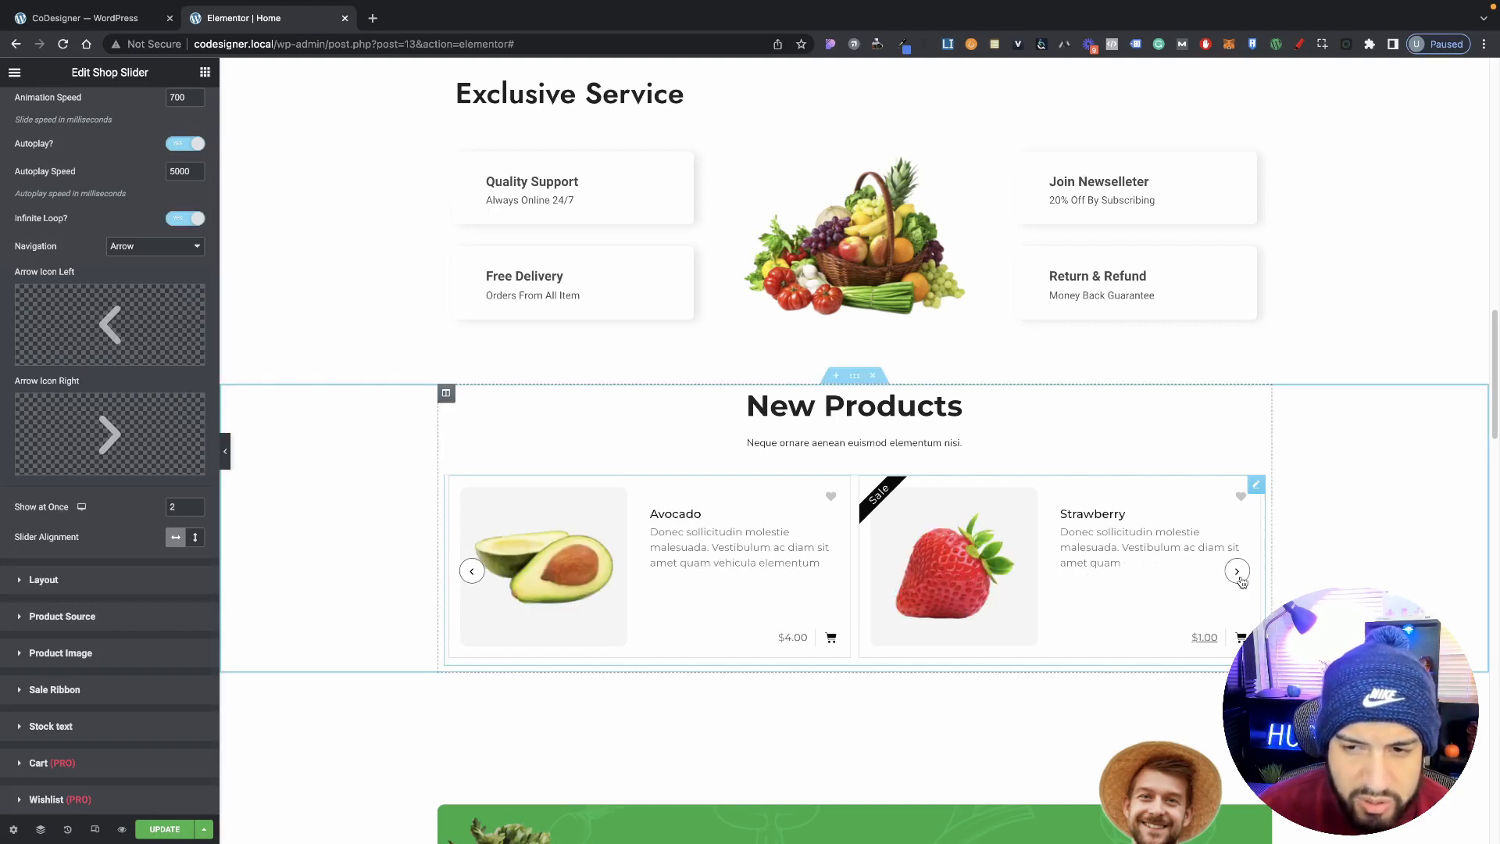
# Advance the New Products slider repeatedly past its last products to check the infinite loop.
pyautogui.click(1239, 576)
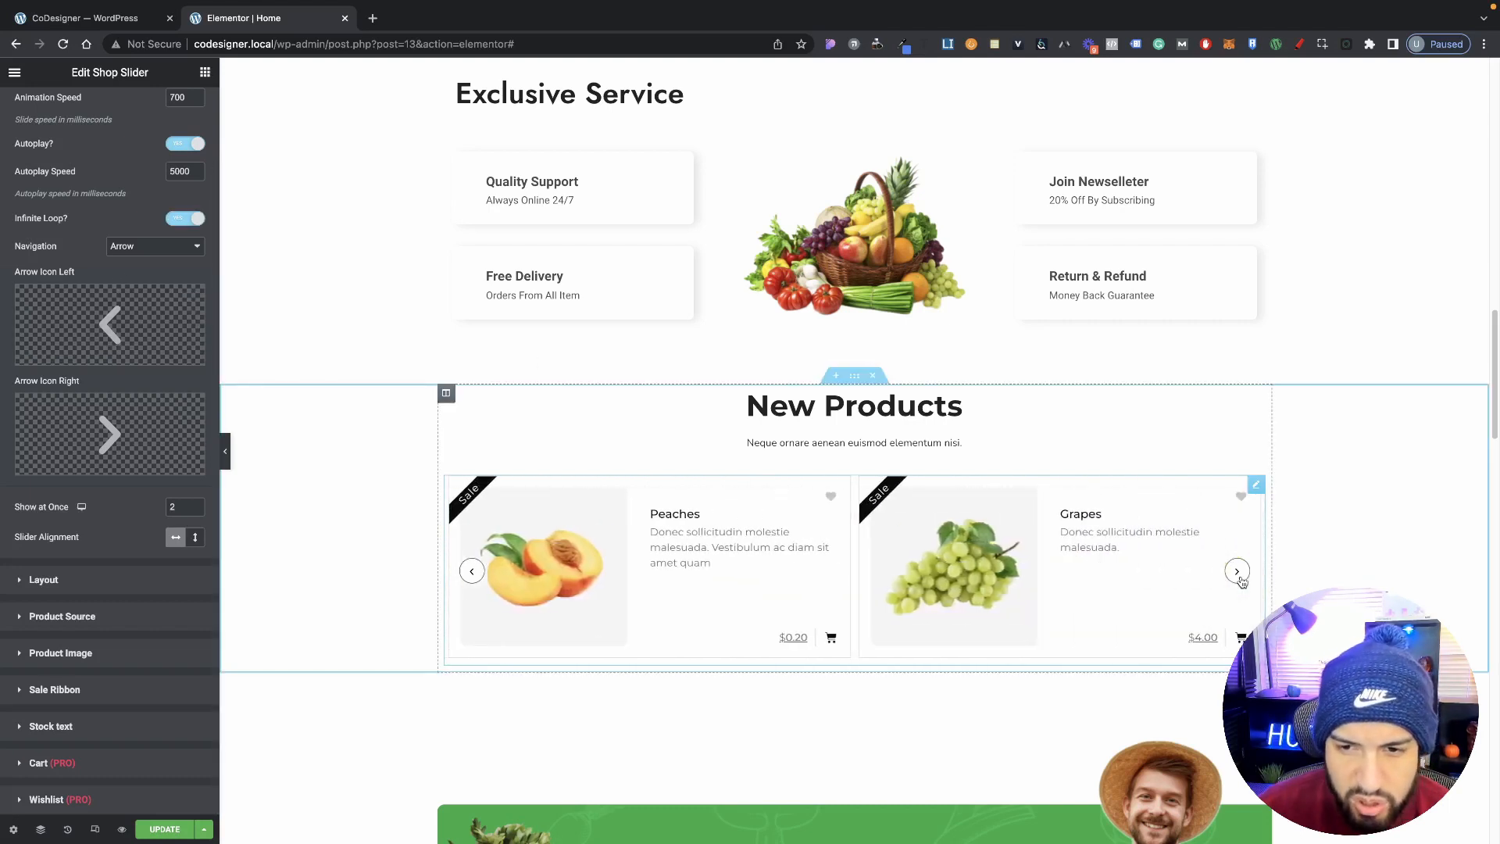
pyautogui.click(1239, 576)
pyautogui.click(1238, 573)
pyautogui.click(1237, 573)
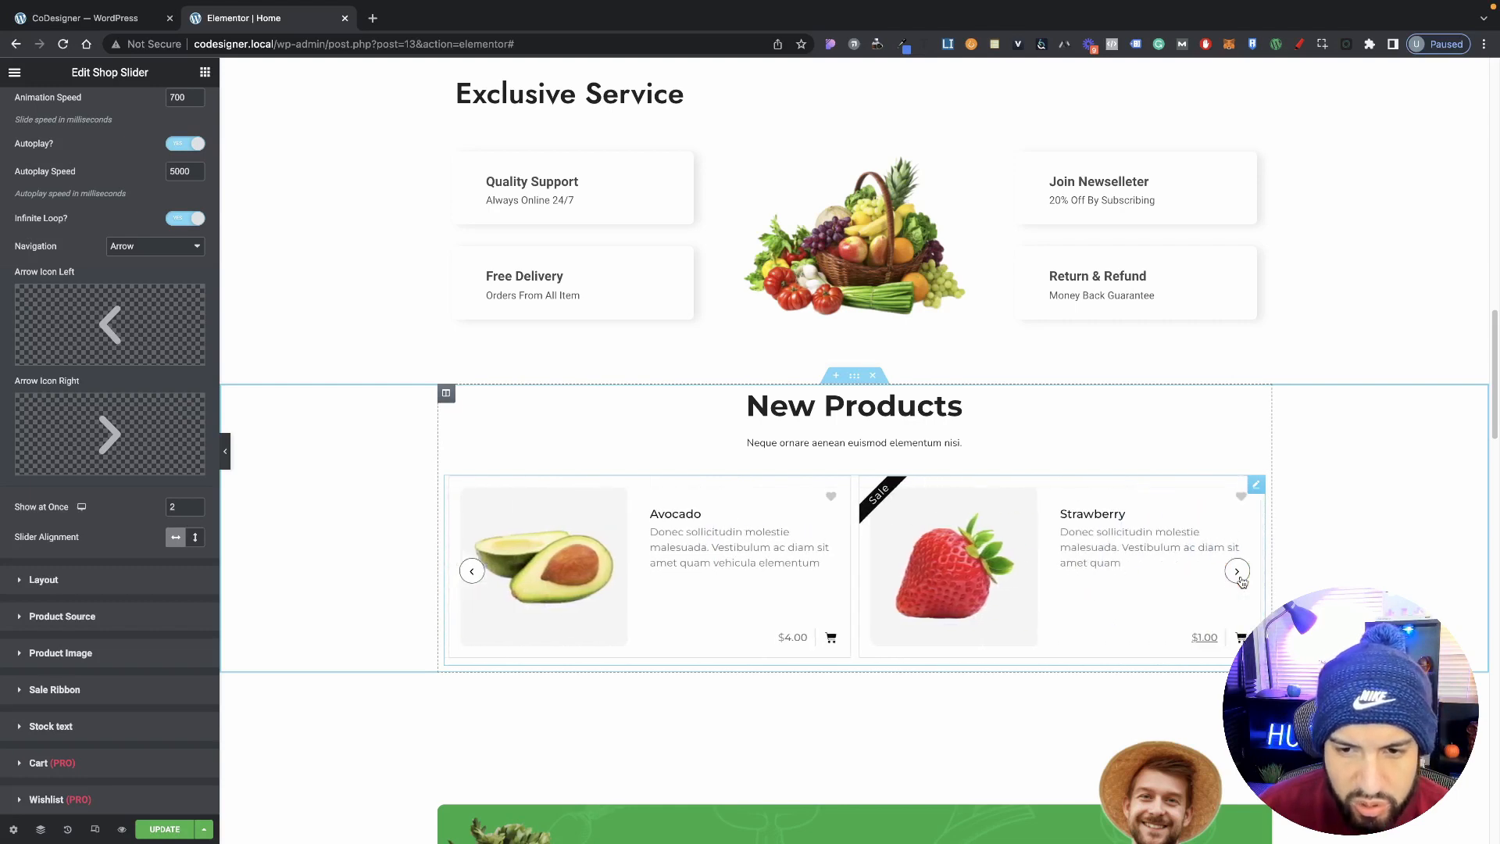
pyautogui.click(1237, 572)
pyautogui.click(1237, 572)
pyautogui.click(1238, 573)
pyautogui.click(1238, 573)
pyautogui.click(1239, 576)
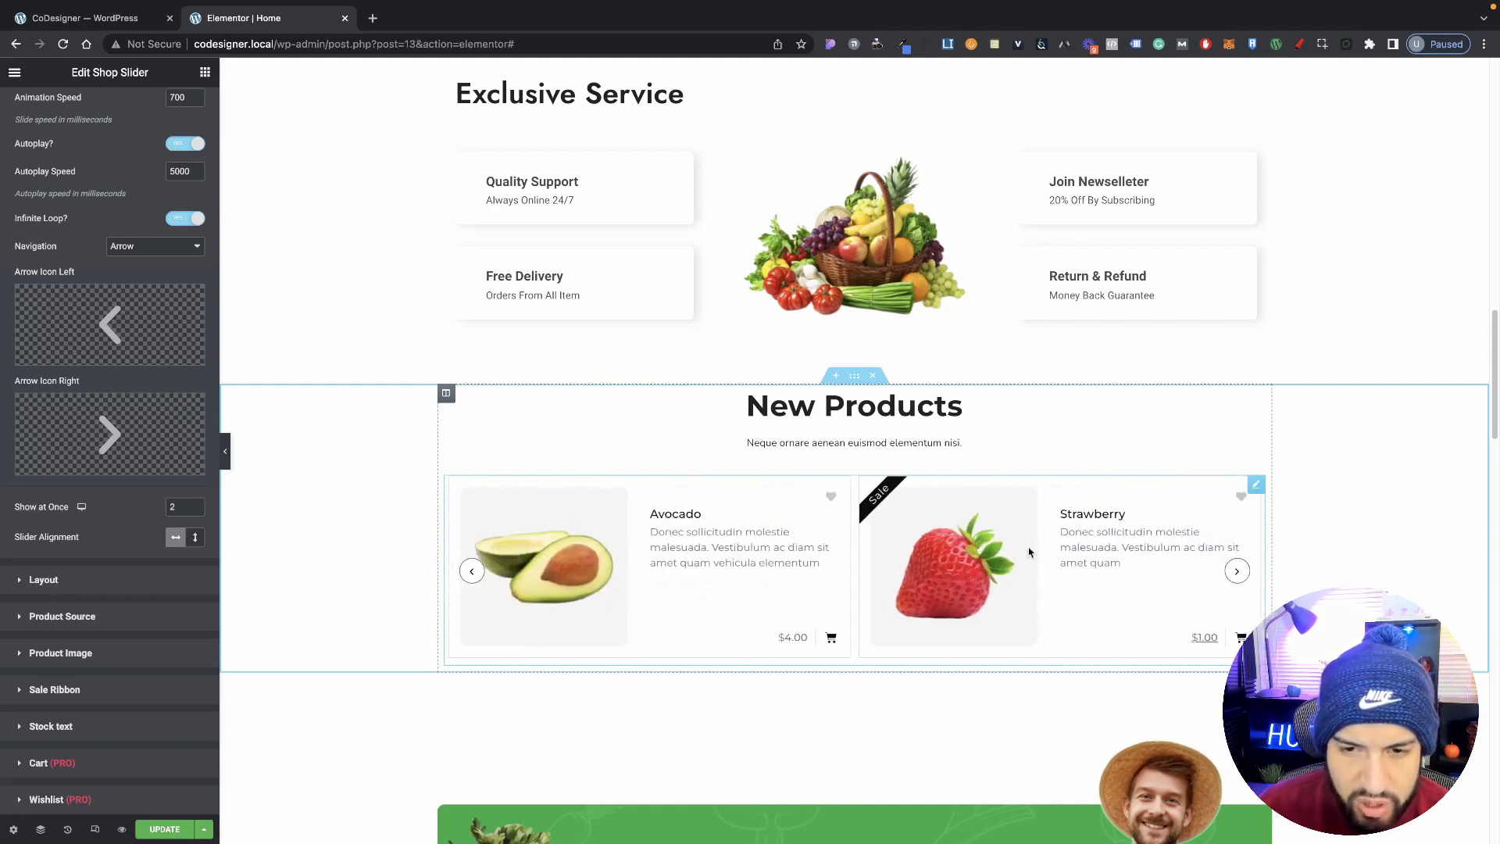
# Look through the slider's available navigation types, keeping Arrow selected.
pyautogui.moveTo(123, 349)
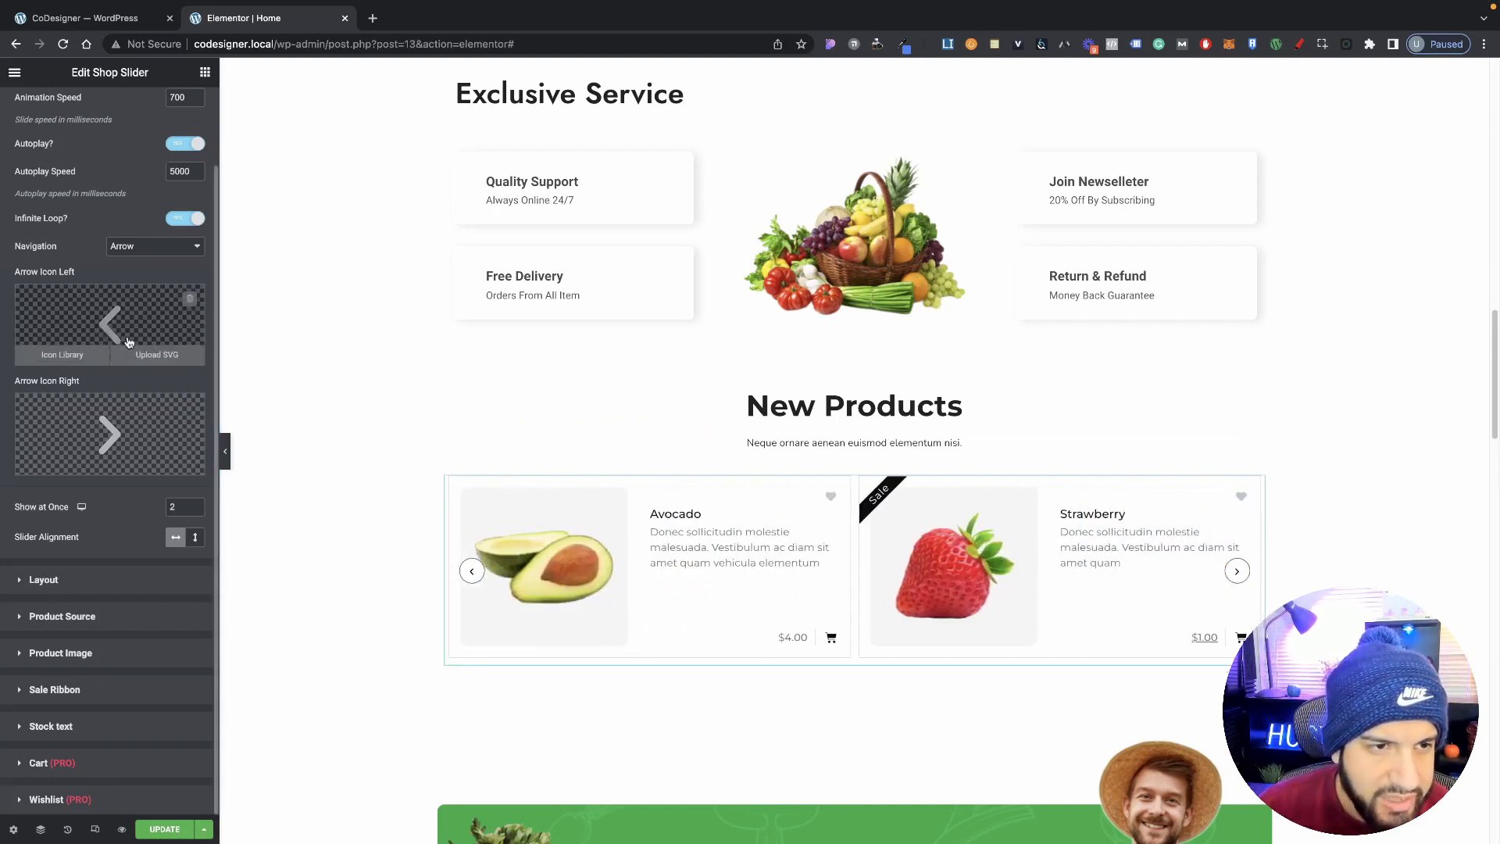
pyautogui.click(144, 250)
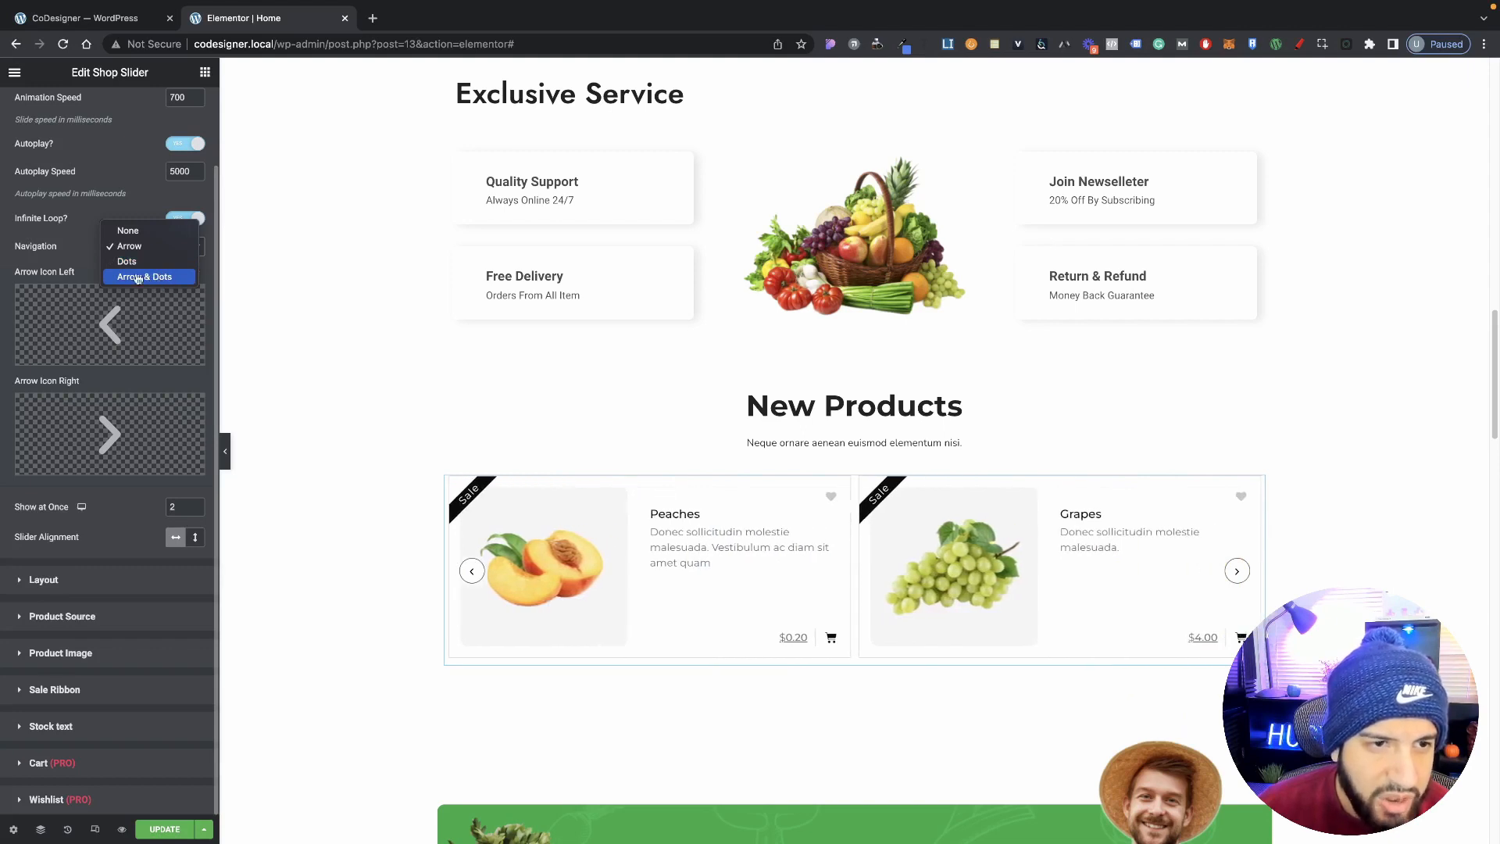
pyautogui.click(81, 243)
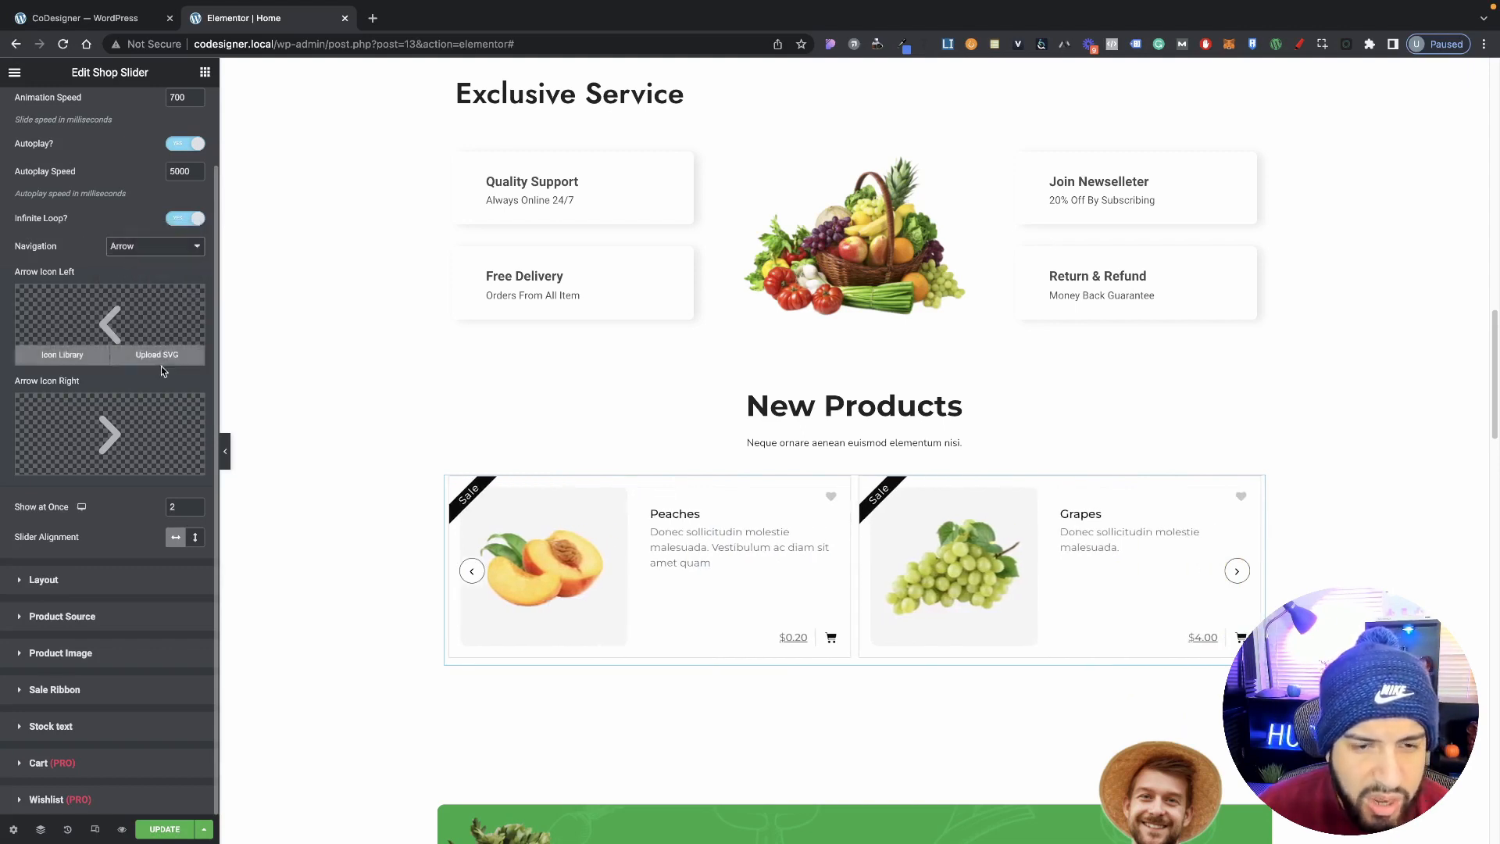
pyautogui.click(135, 248)
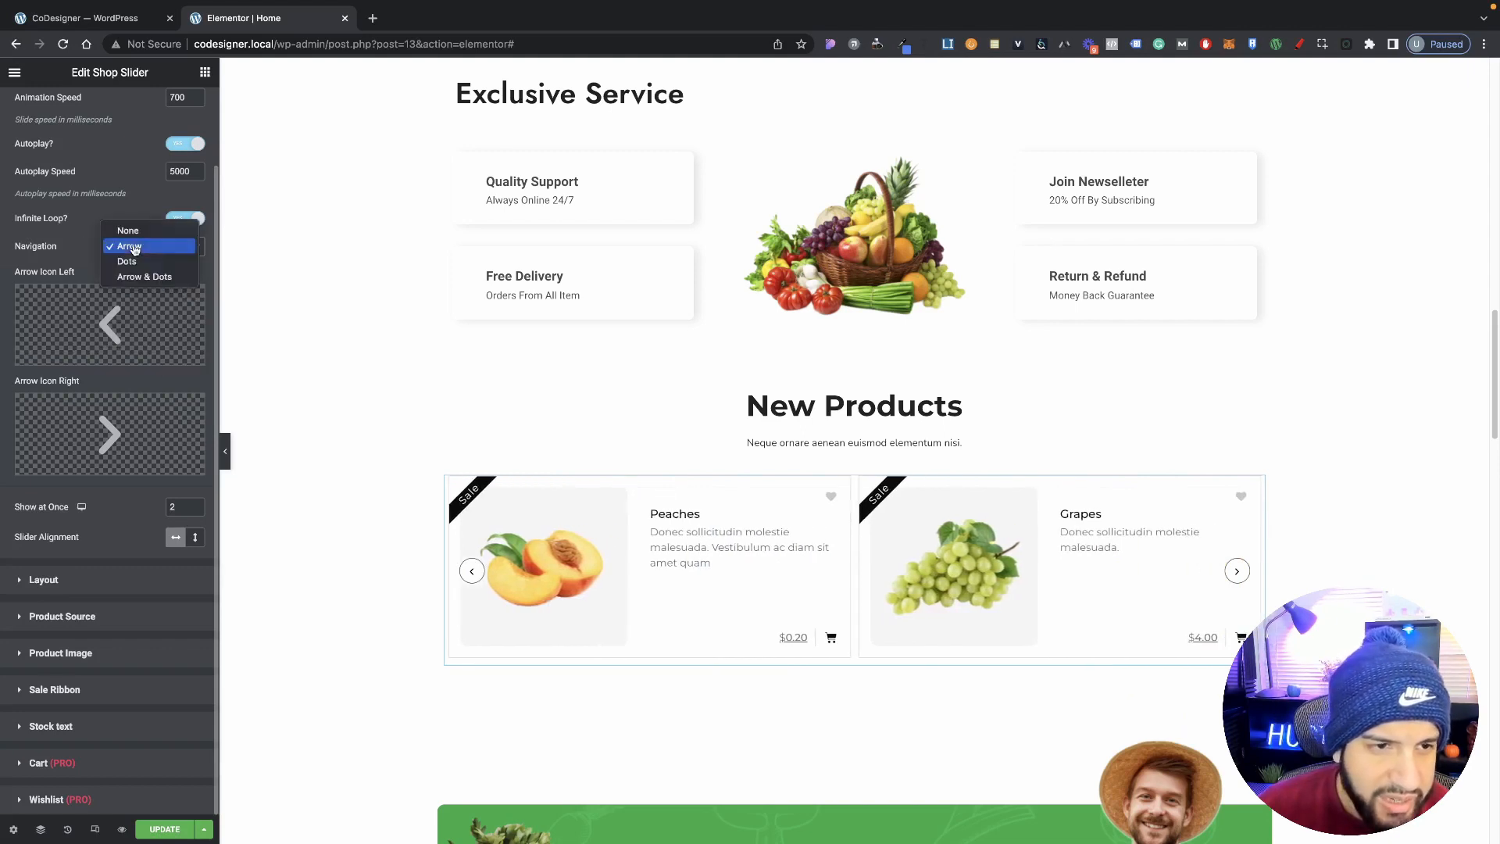
pyautogui.click(84, 254)
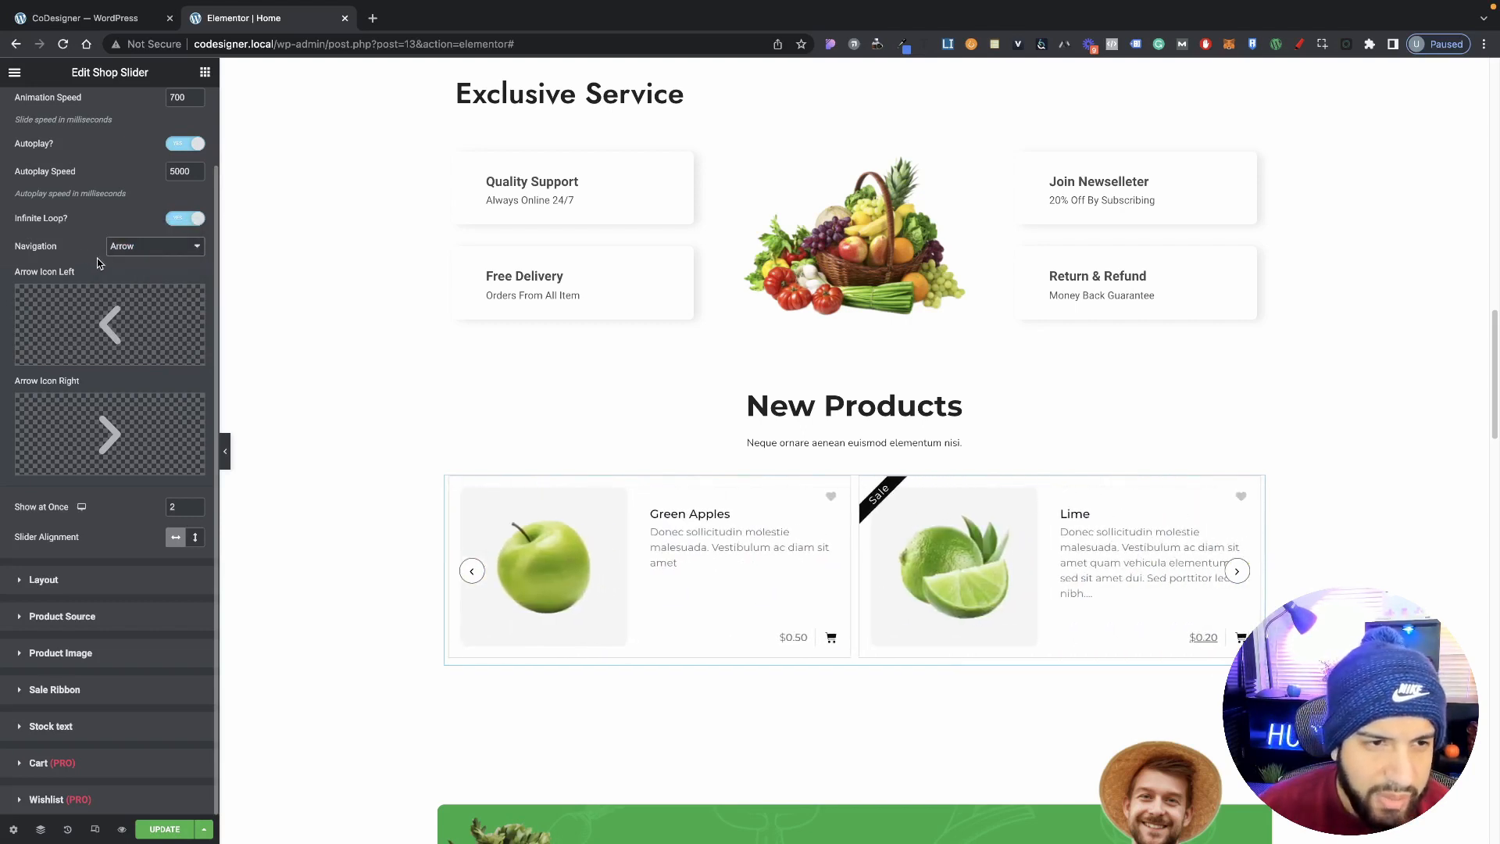
# Search the icon library for "arrow" as a left arrow icon, and close it without choosing one.
pyautogui.moveTo(173, 305)
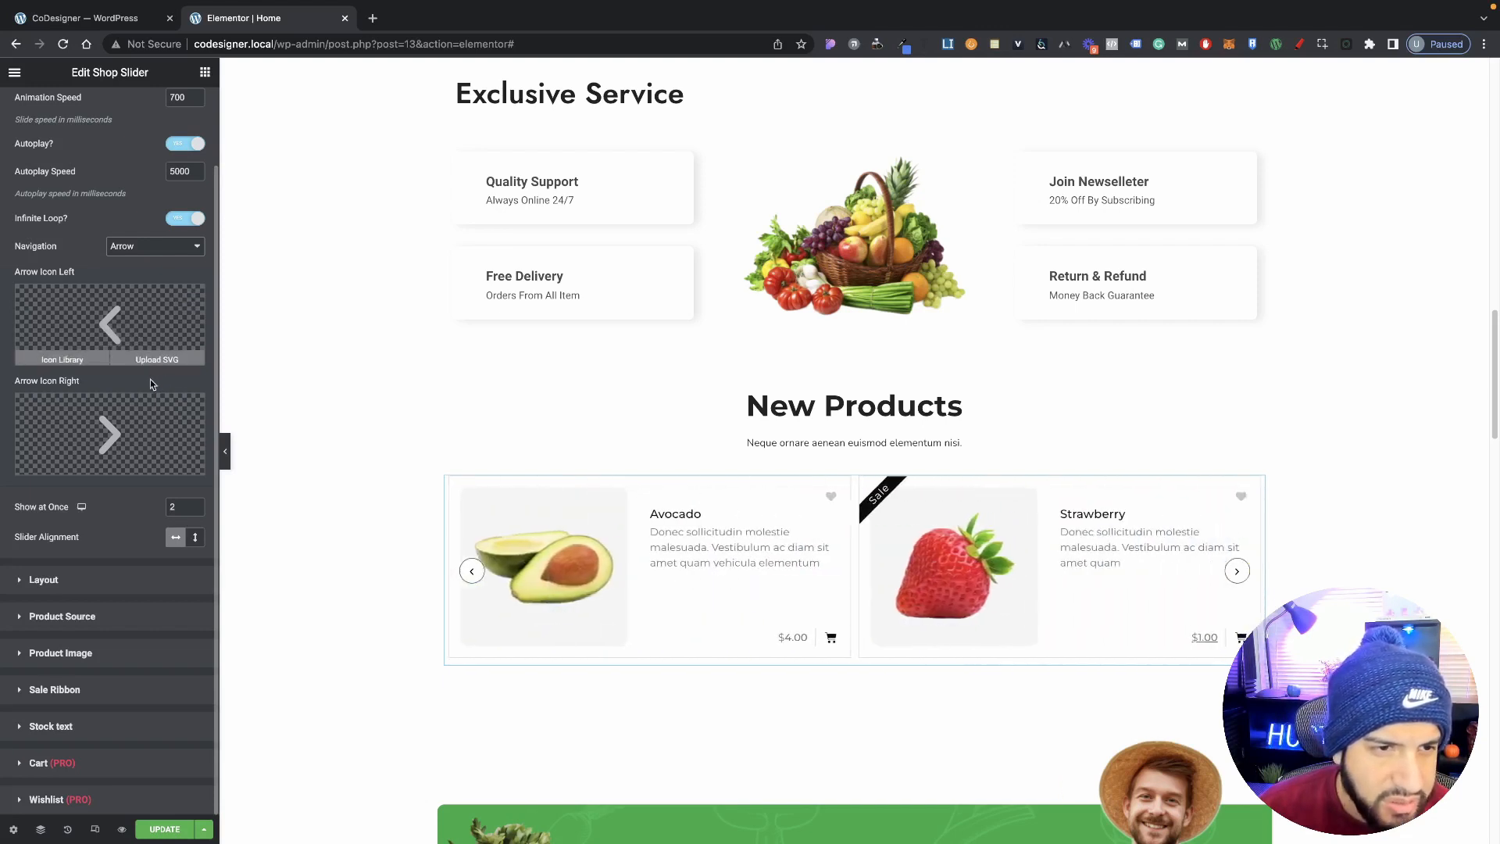
pyautogui.moveTo(156, 435)
pyautogui.moveTo(119, 354)
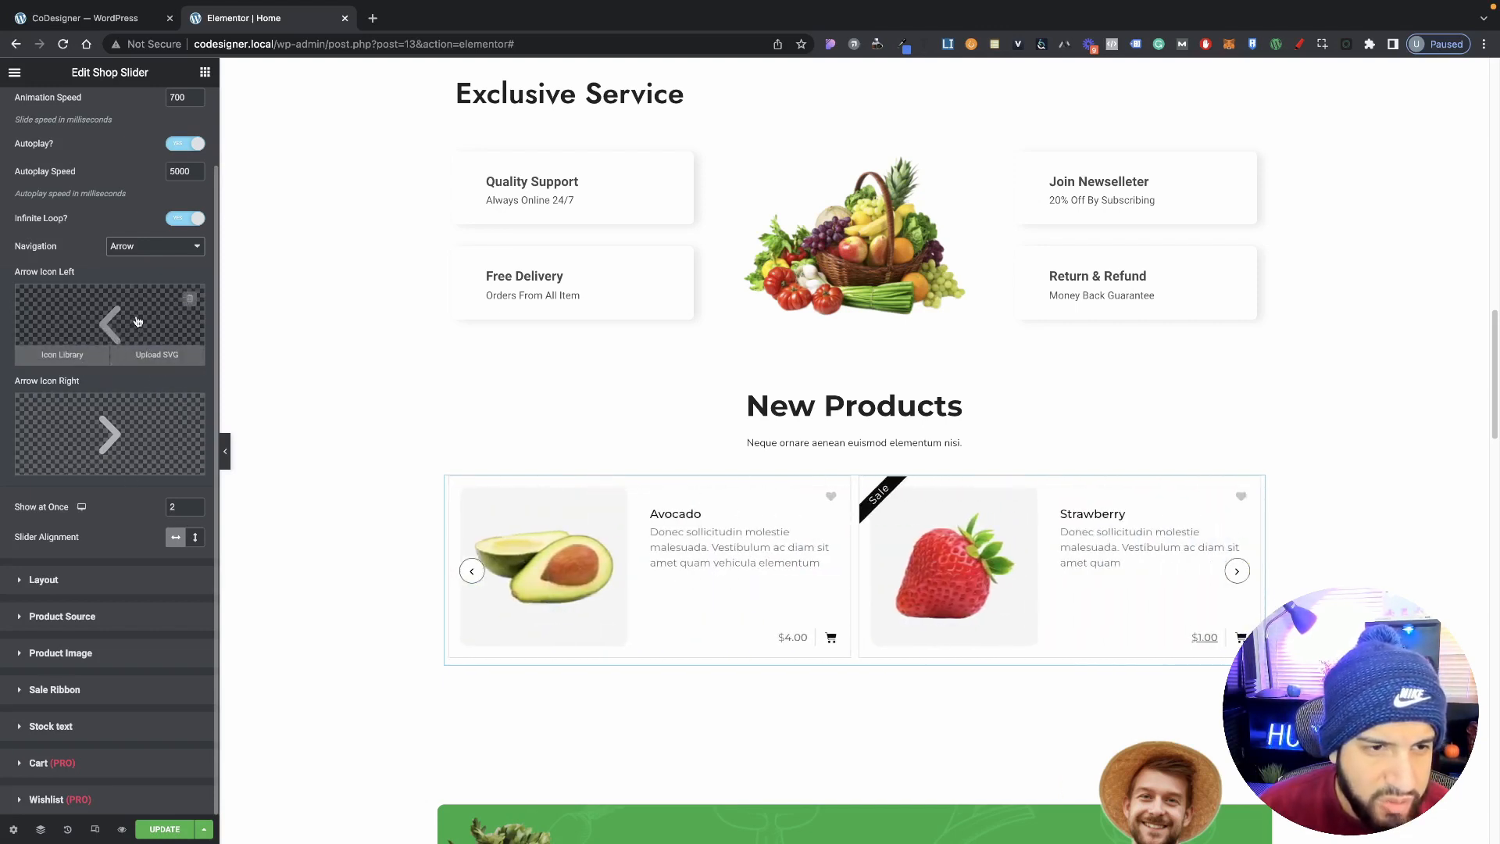
pyautogui.click(78, 361)
pyautogui.click(715, 228)
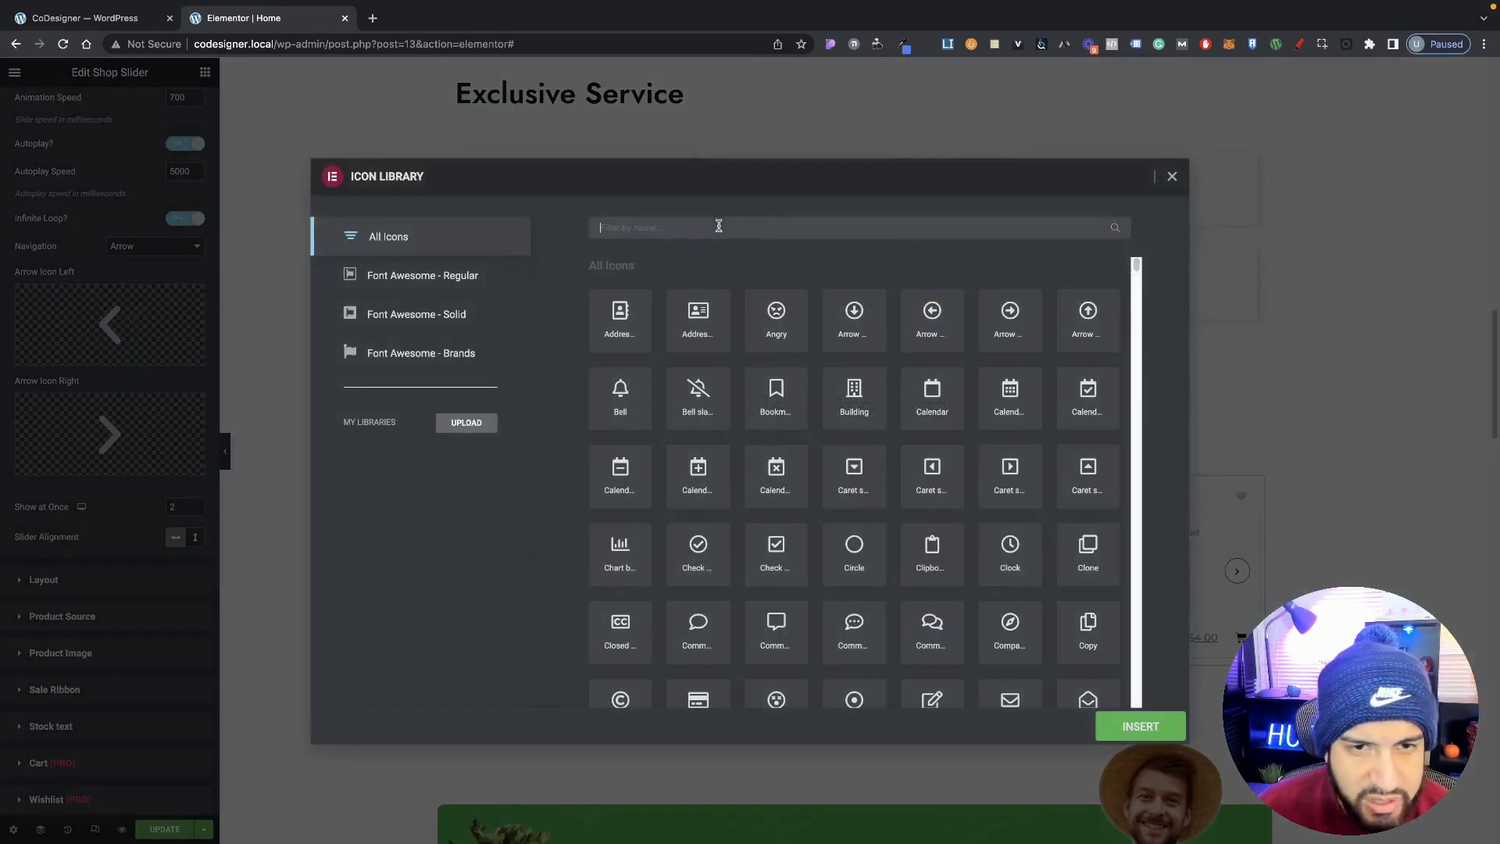
pyautogui.write('arrow')
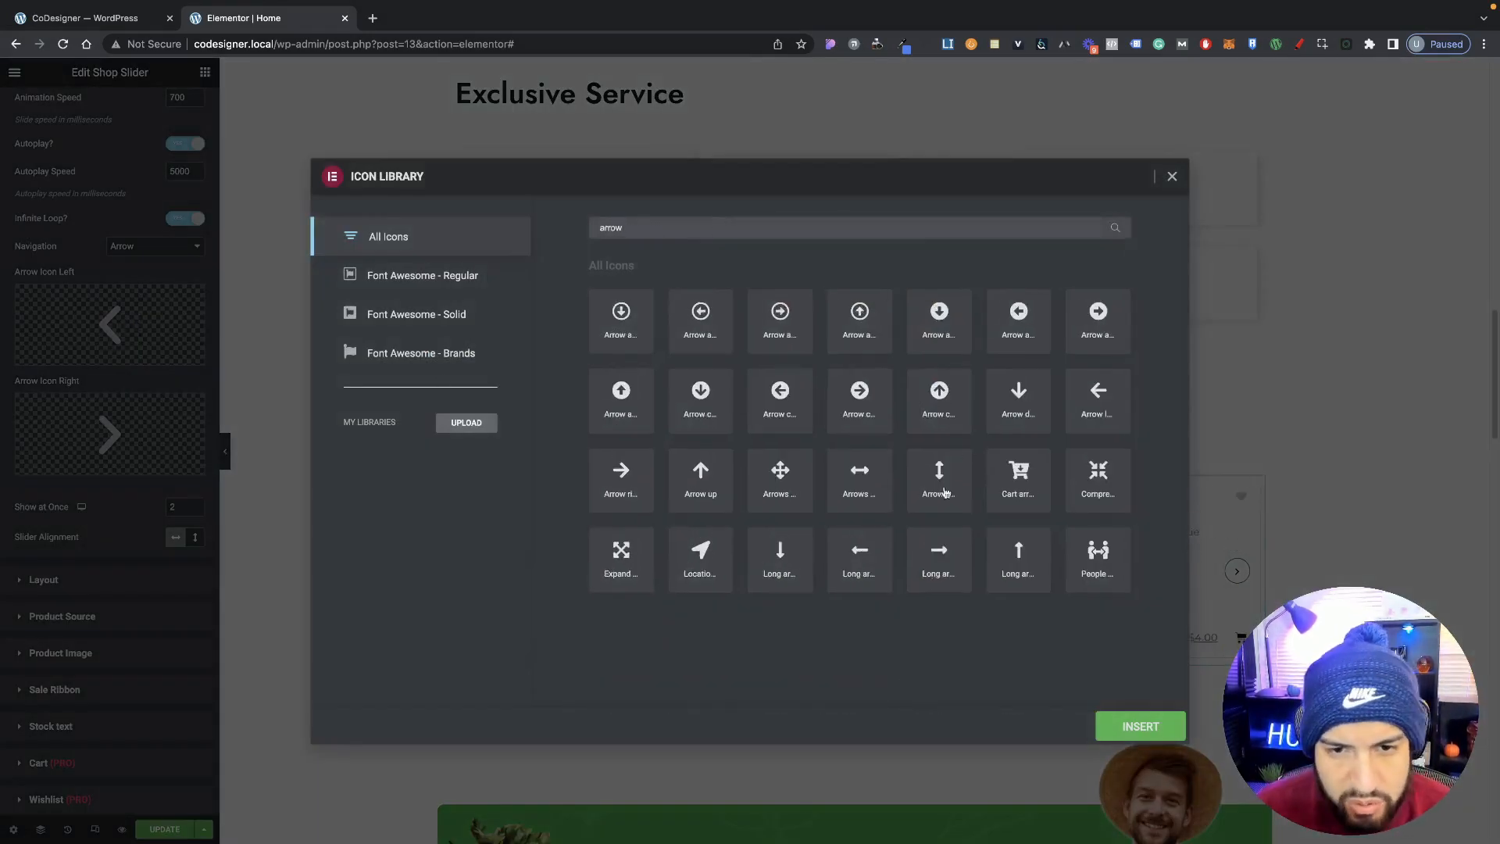
pyautogui.click(1170, 178)
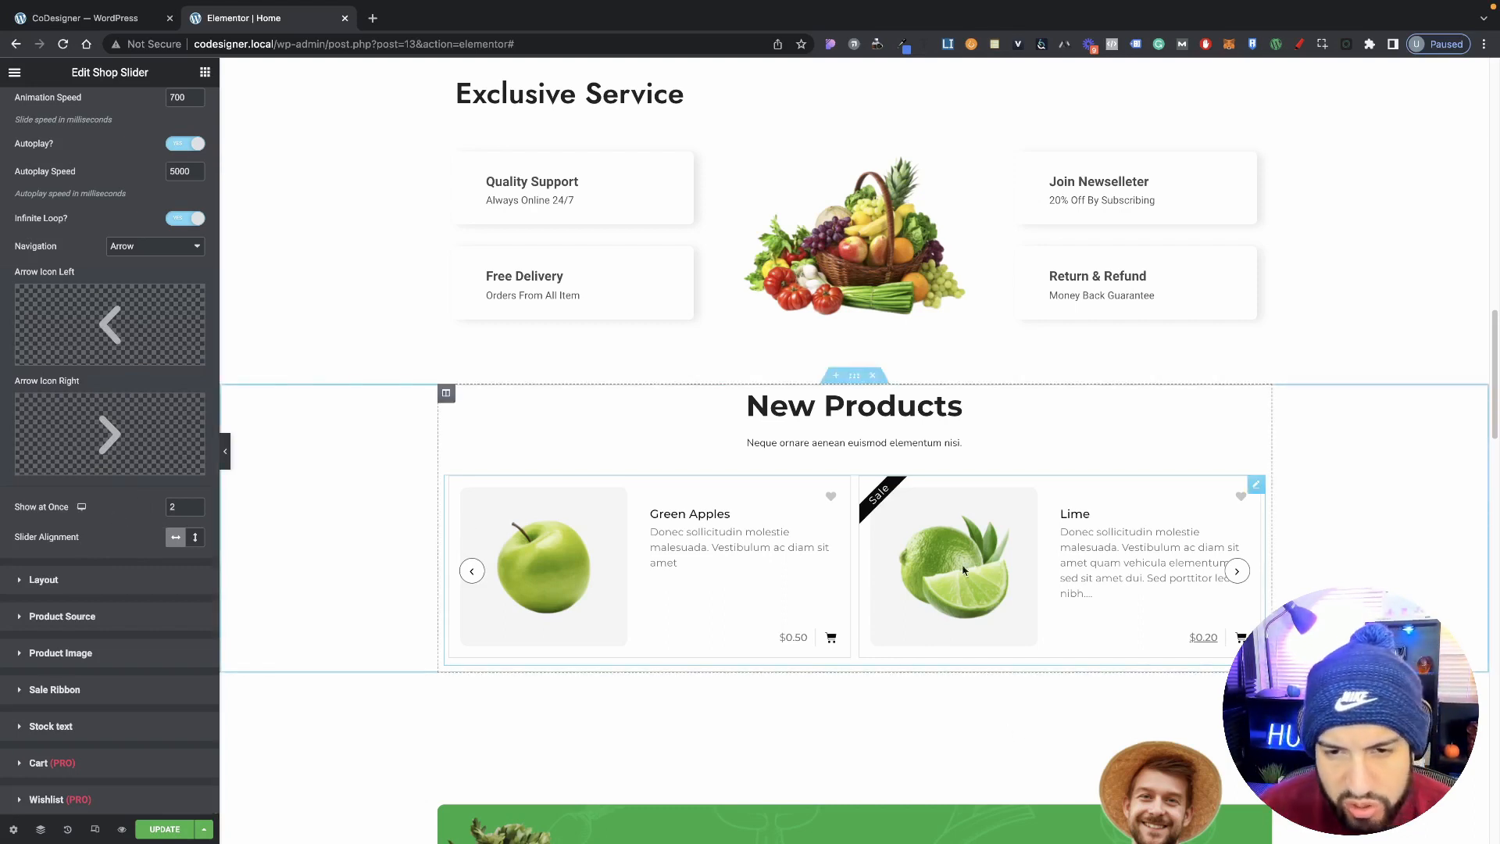
# Try showing 1 and 3 products at once in the slider, and return the number to 2.
pyautogui.click(196, 511)
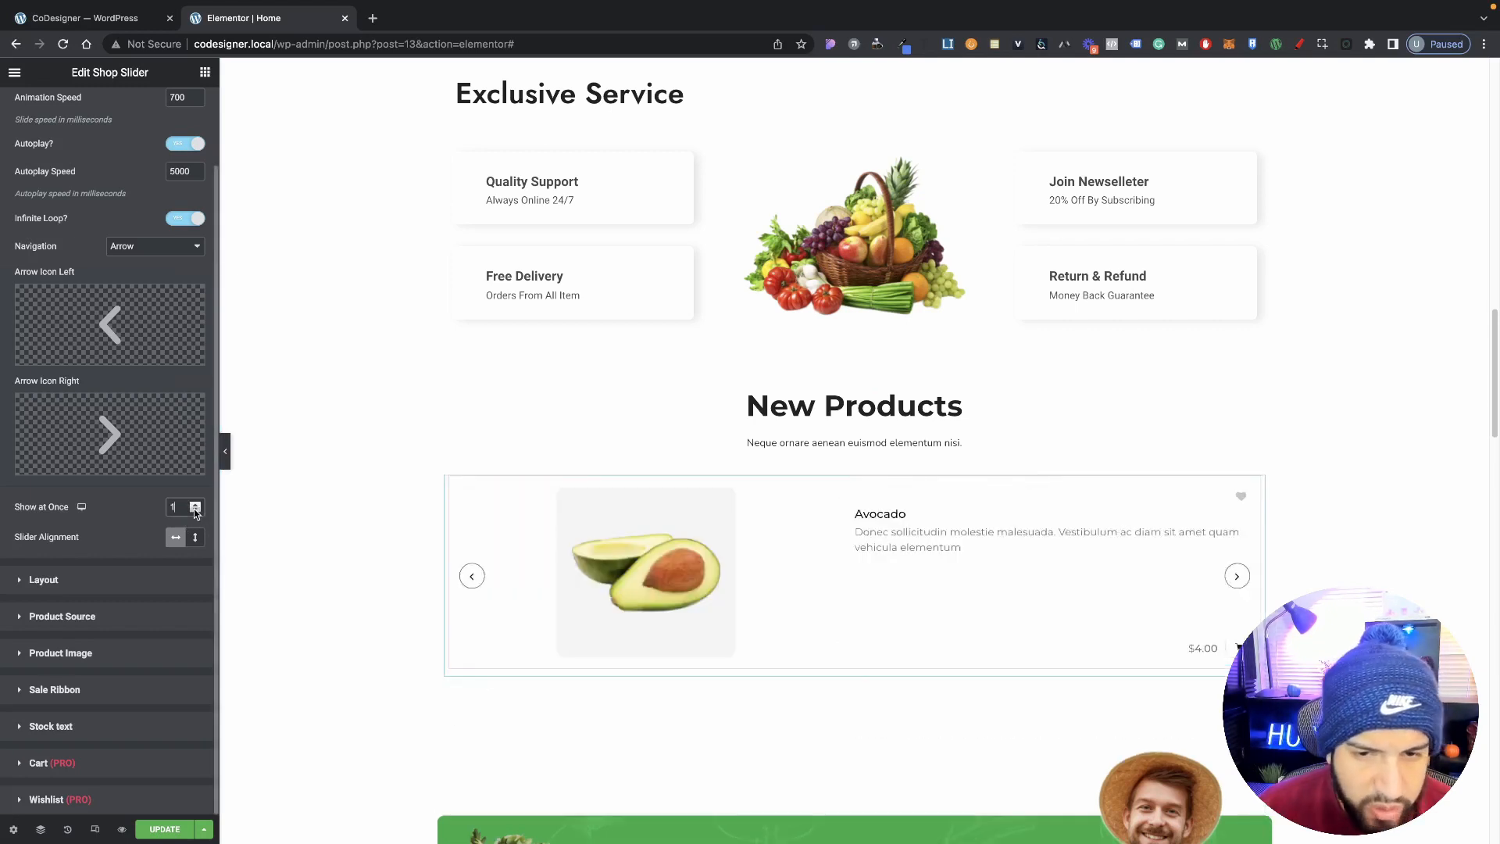
pyautogui.click(195, 504)
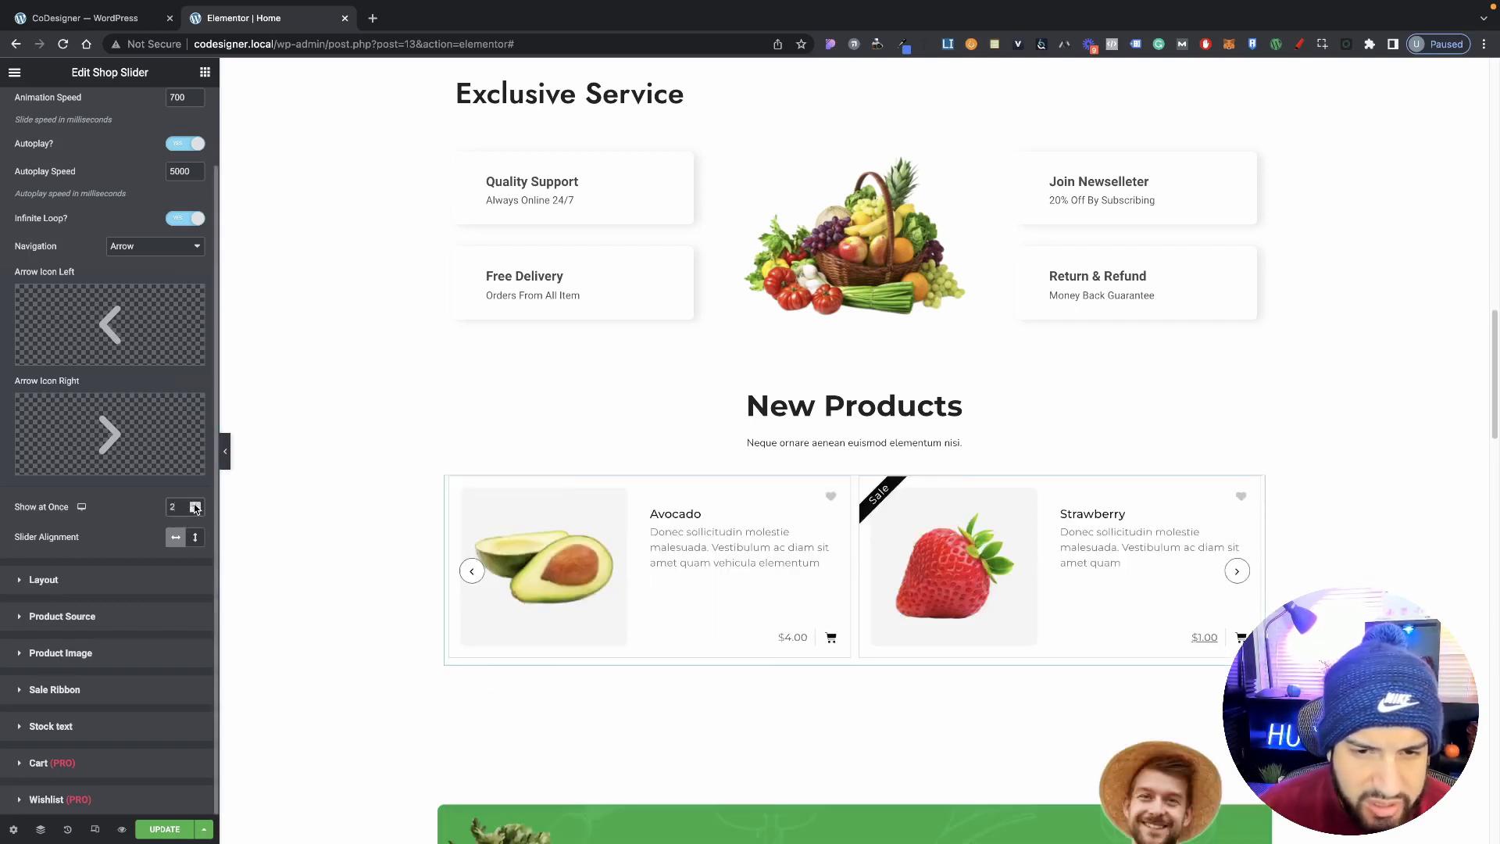
pyautogui.click(195, 504)
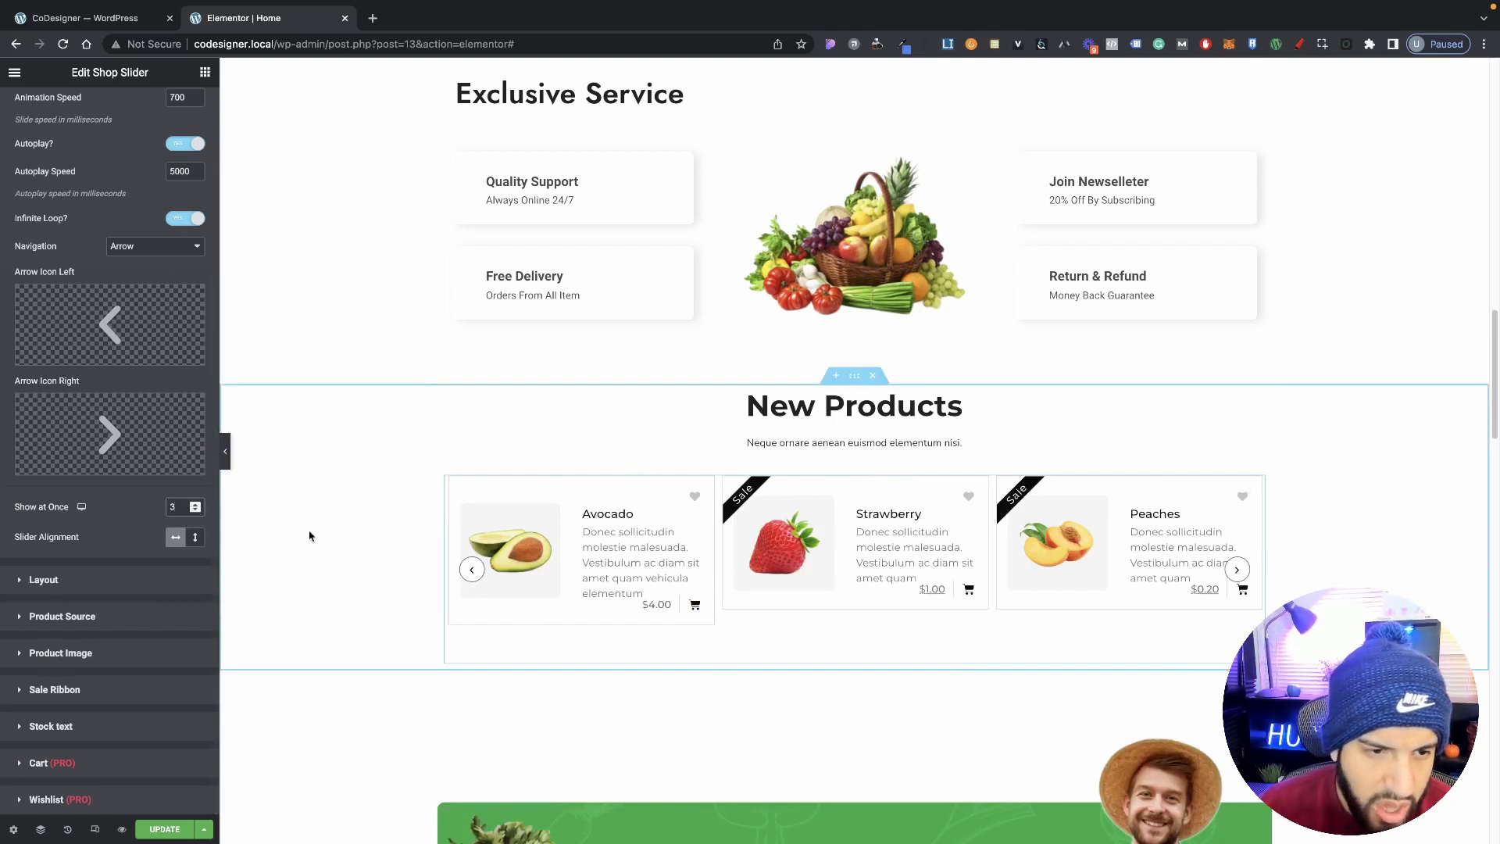
pyautogui.click(195, 511)
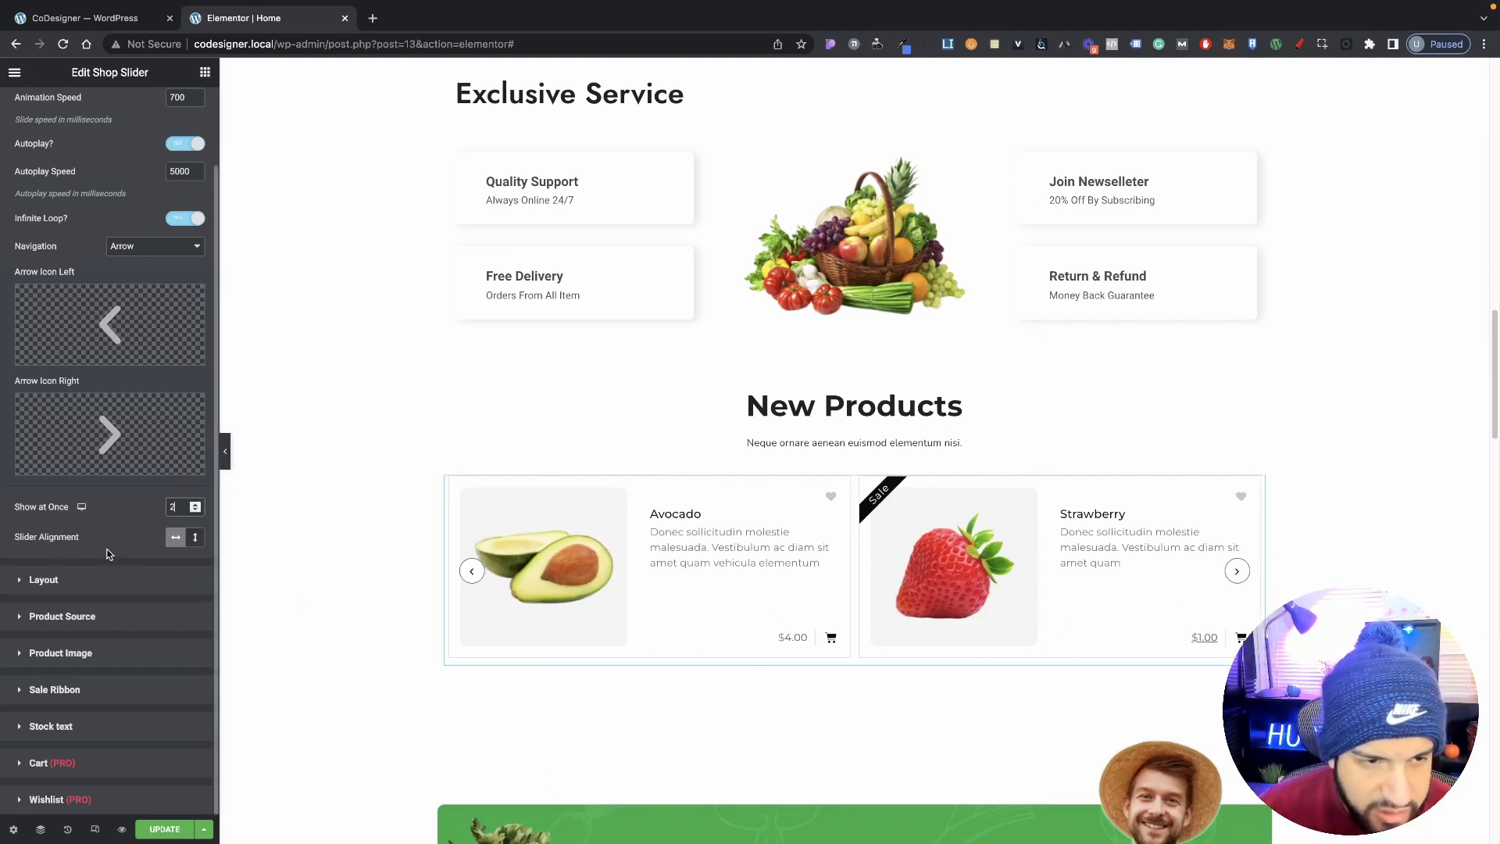
# Try the vertical slider alignment, view the stacked products, and switch back to horizontal.
pyautogui.click(194, 539)
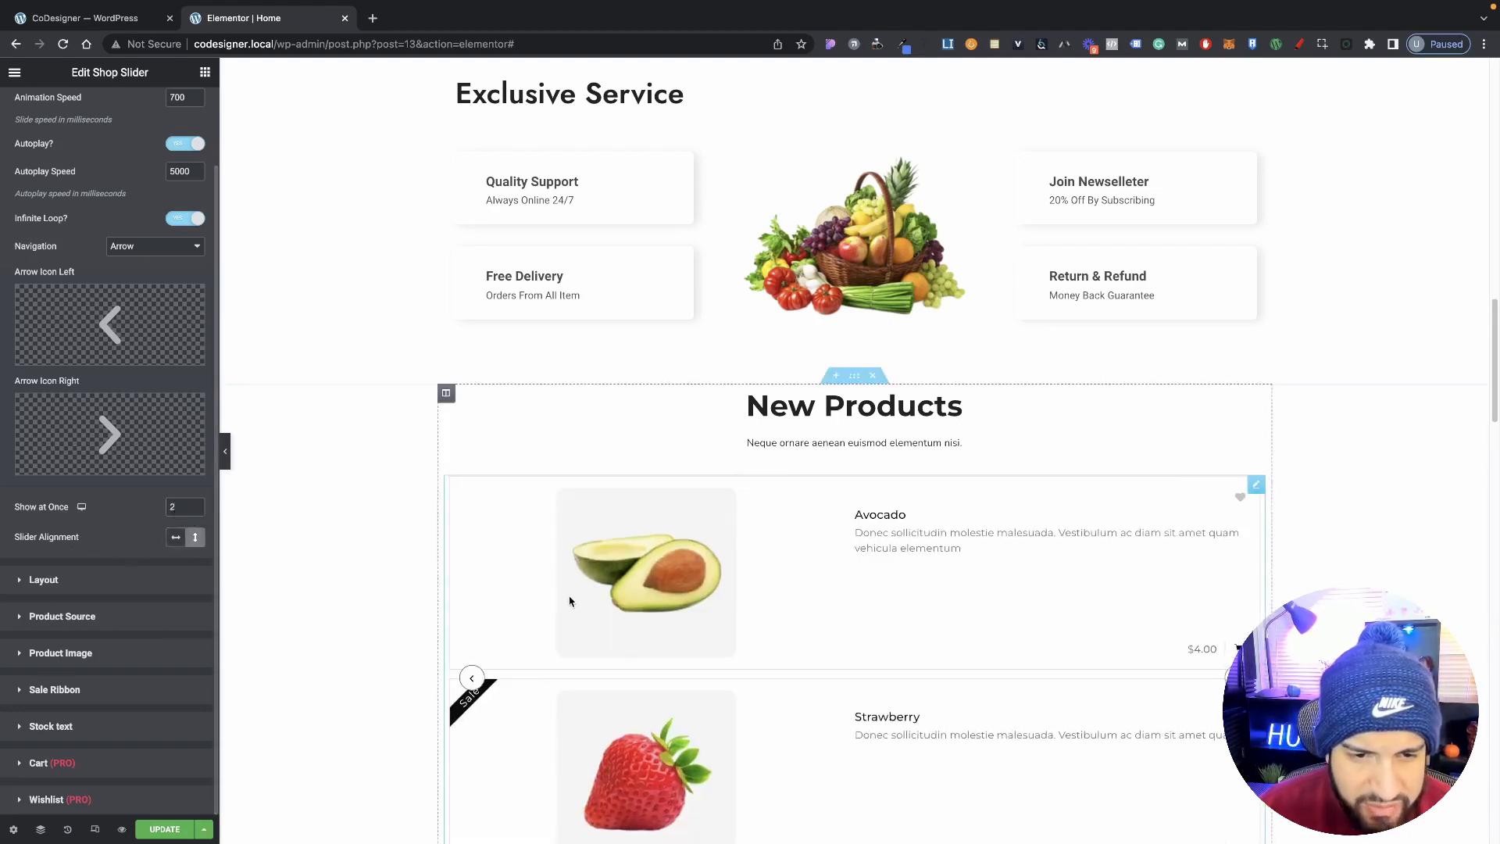
pyautogui.scroll(-4, 569, 596)
pyautogui.scroll(2, 743, 617)
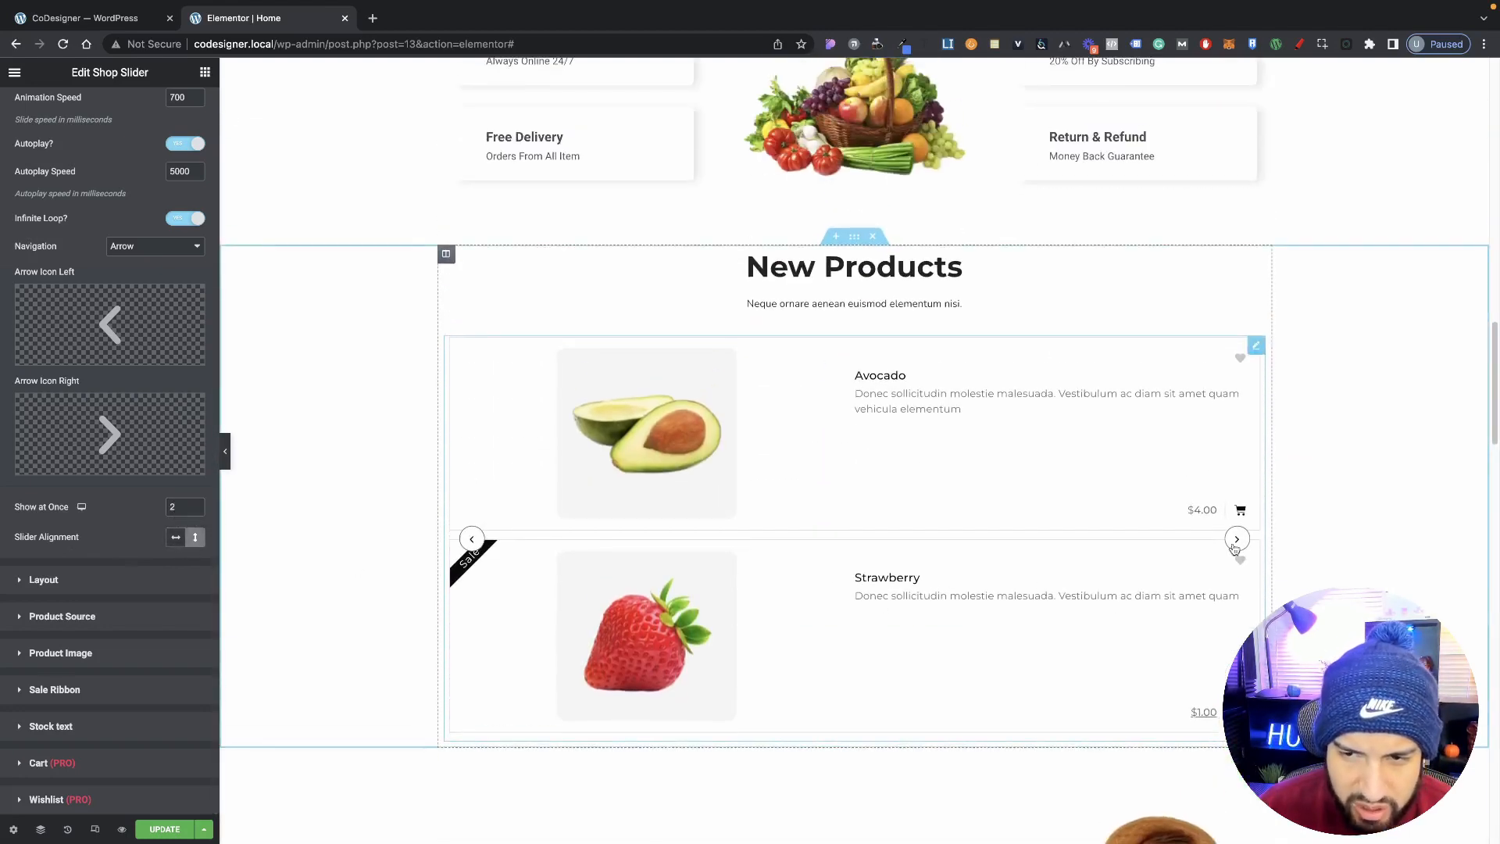
pyautogui.click(176, 545)
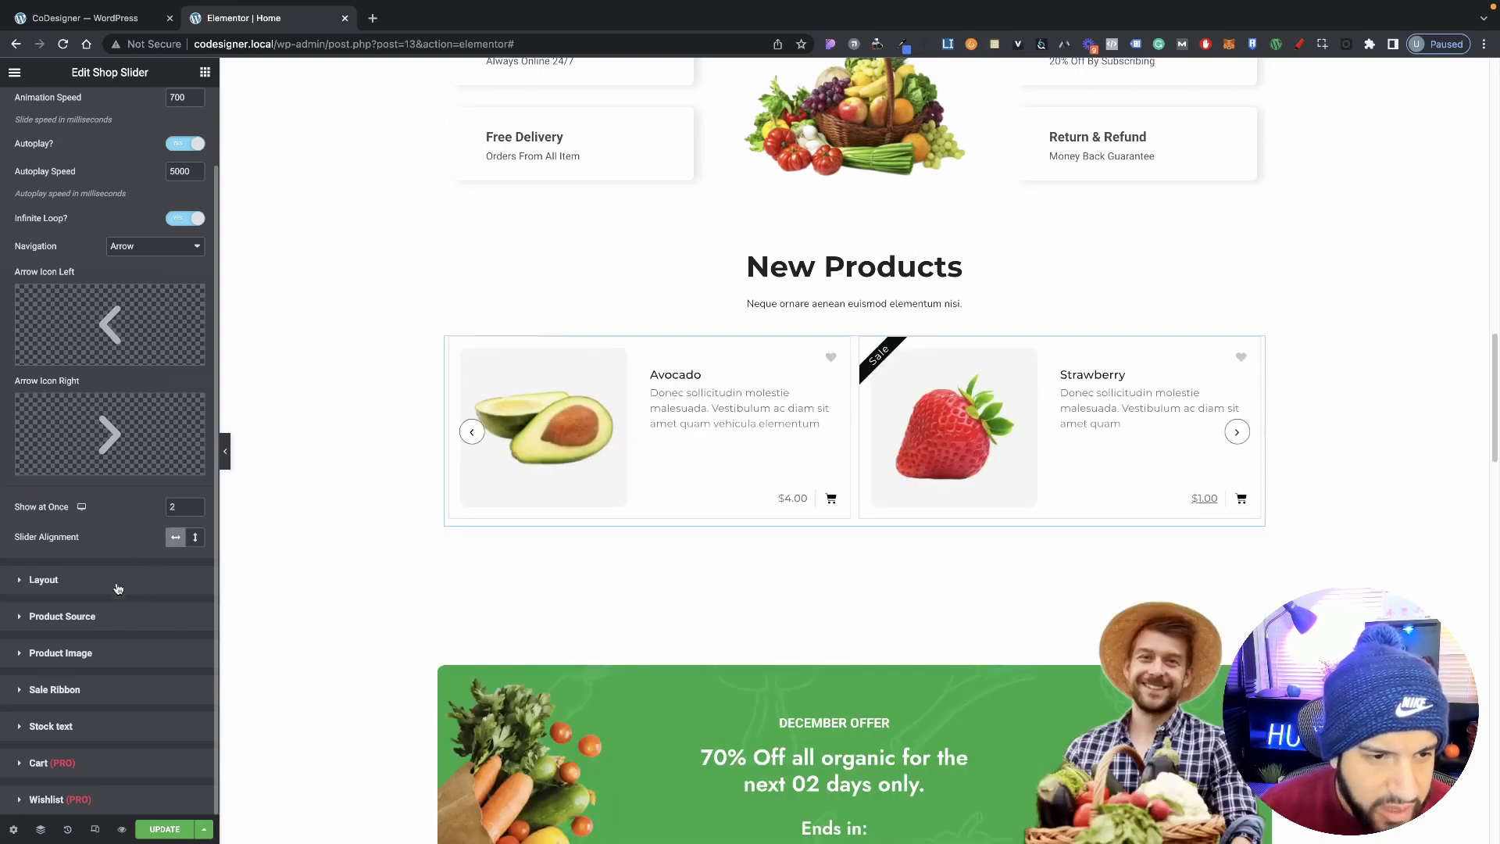
# Try the right content alignment in the slider's layout settings, and return it to left.
pyautogui.click(64, 580)
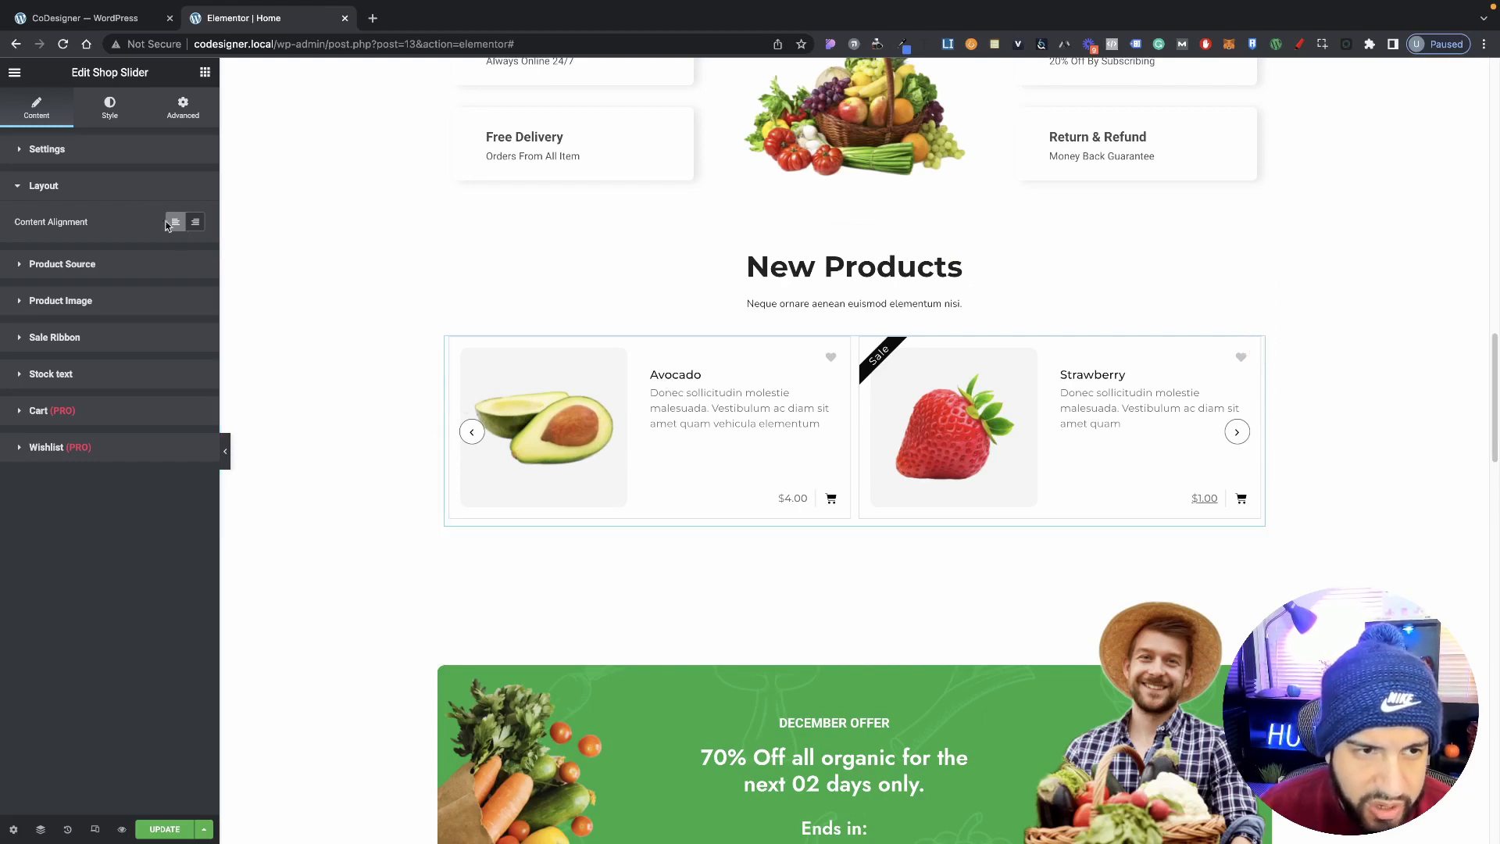
pyautogui.click(196, 222)
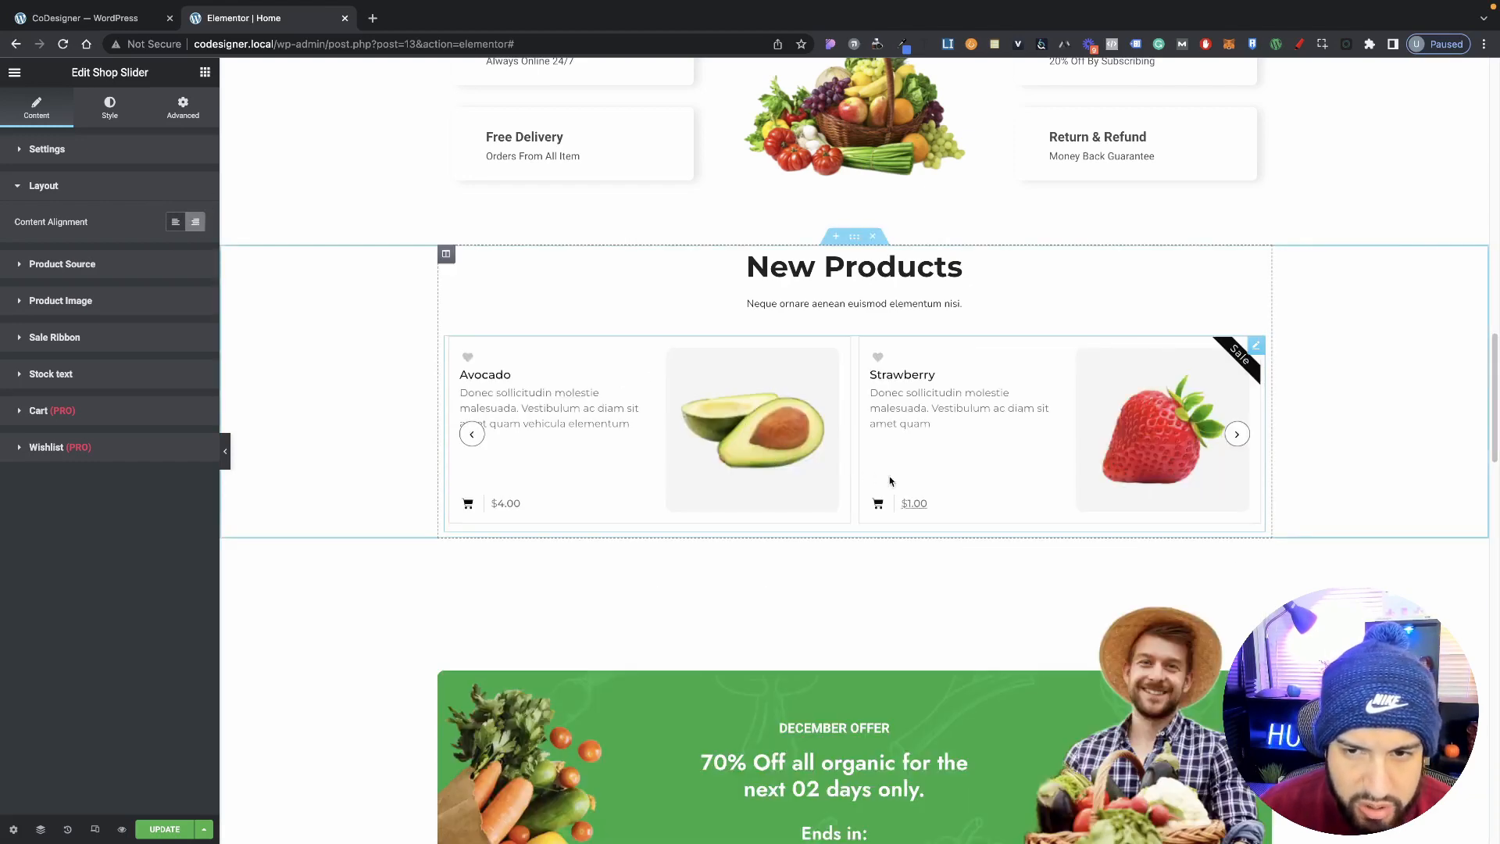
pyautogui.click(174, 224)
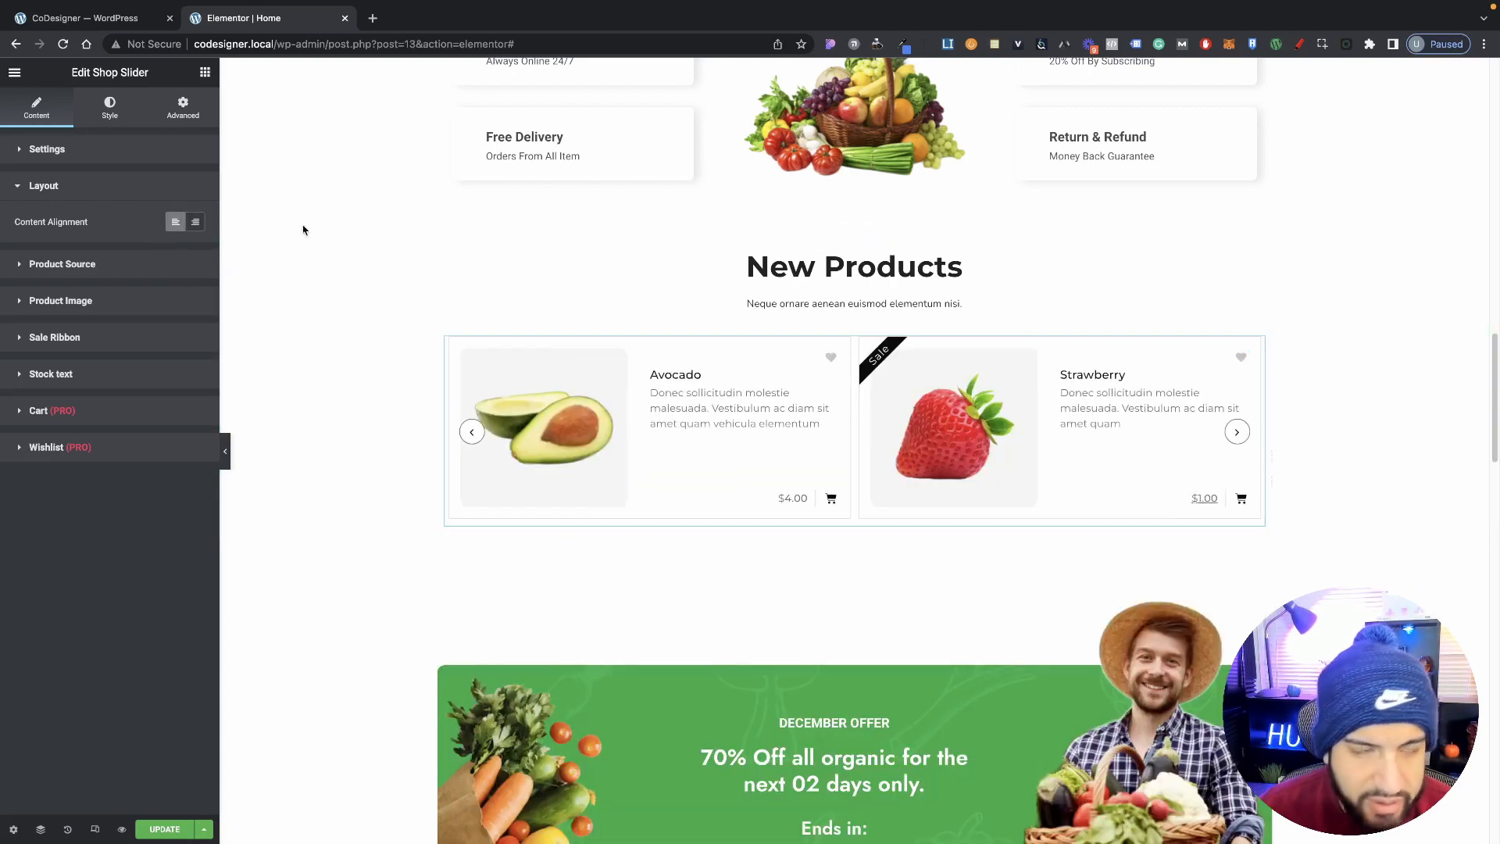
# Review the product source settings and the available source types, leaving Shop selected.
pyautogui.click(104, 270)
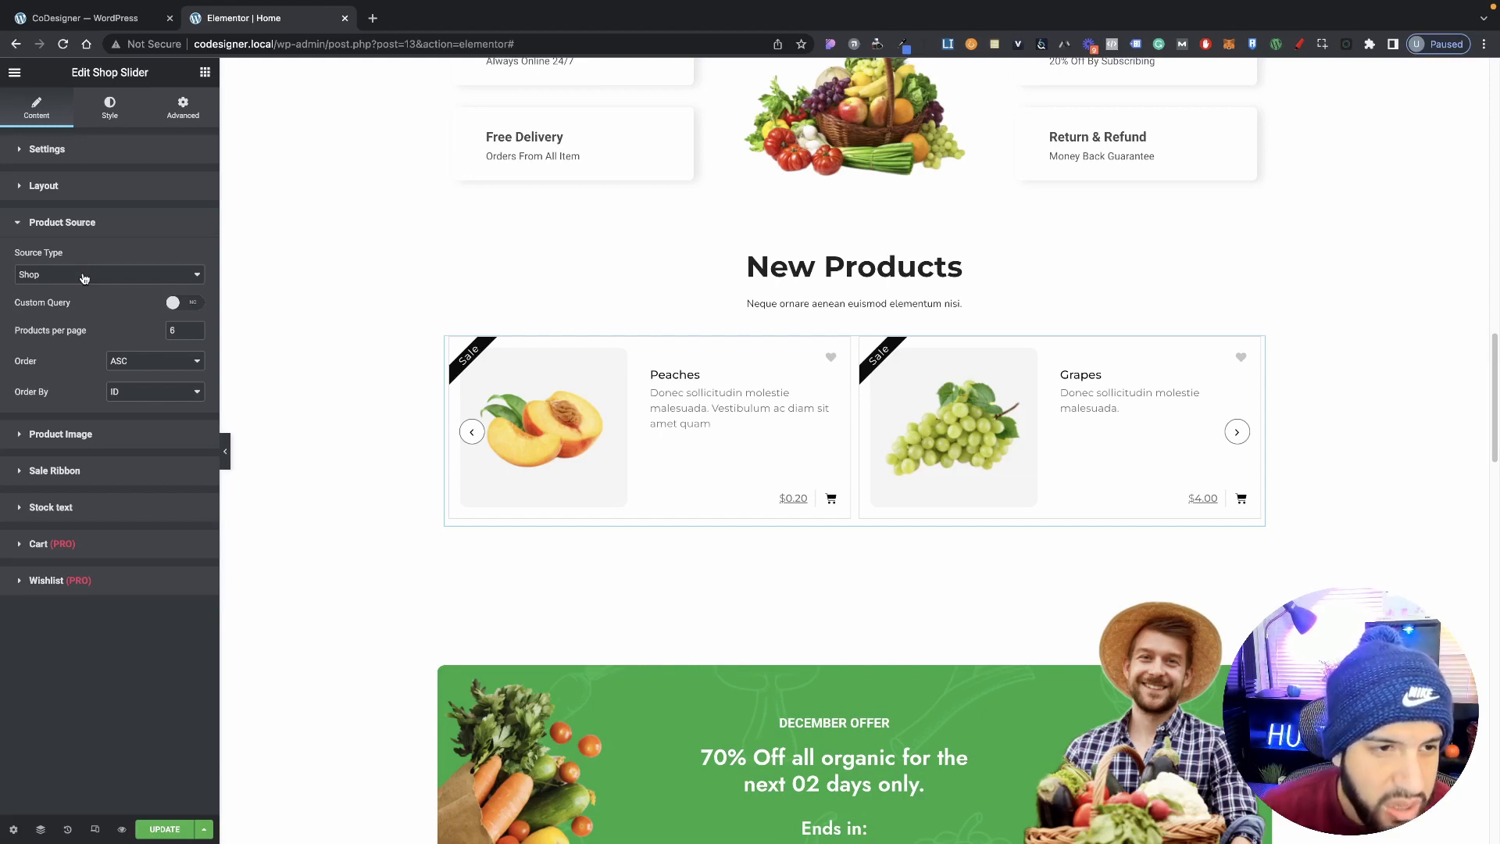
pyautogui.click(83, 278)
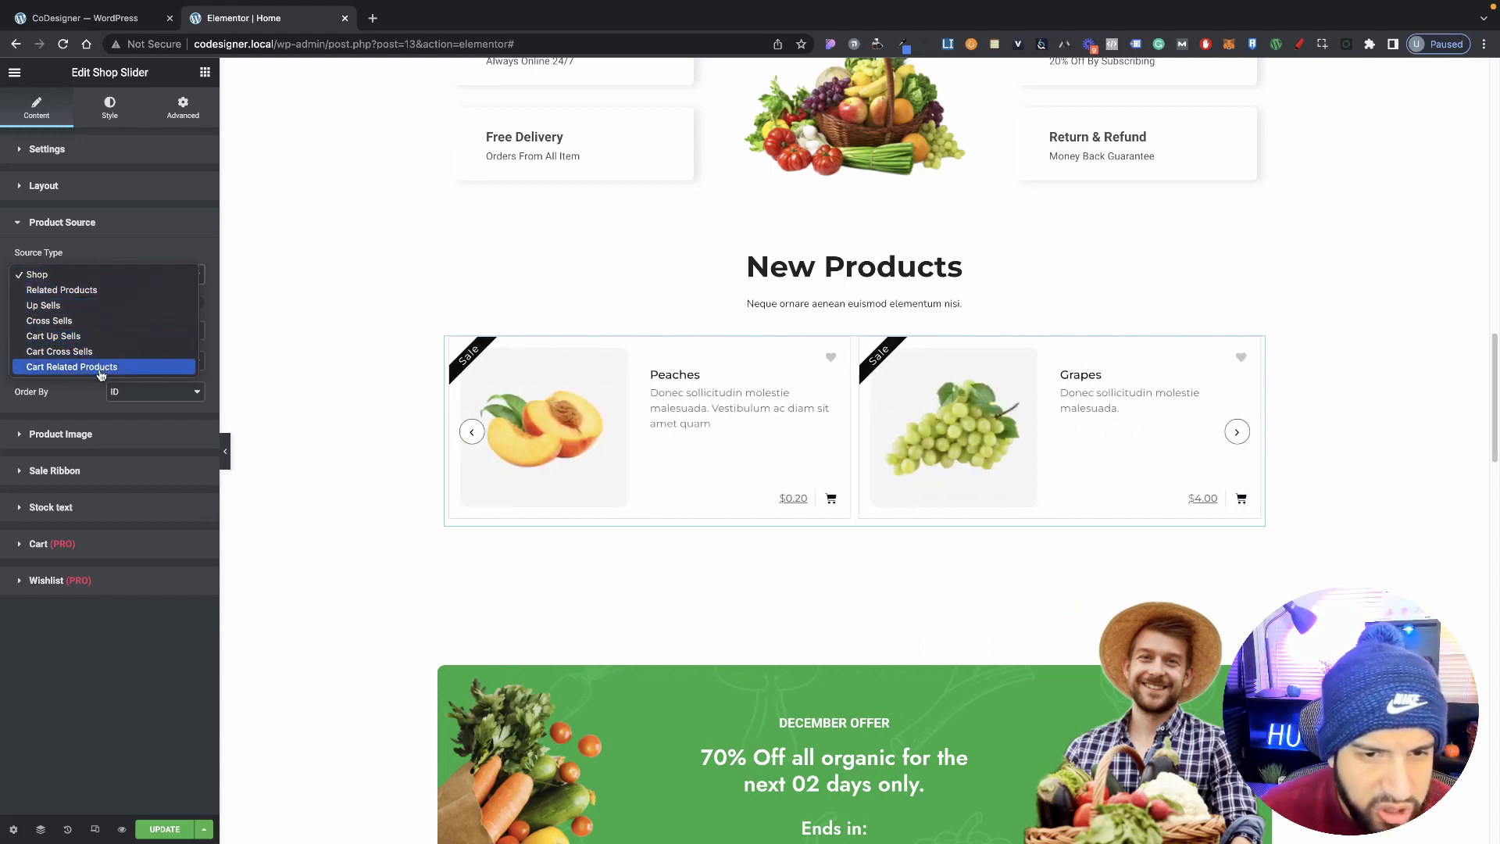
pyautogui.click(77, 392)
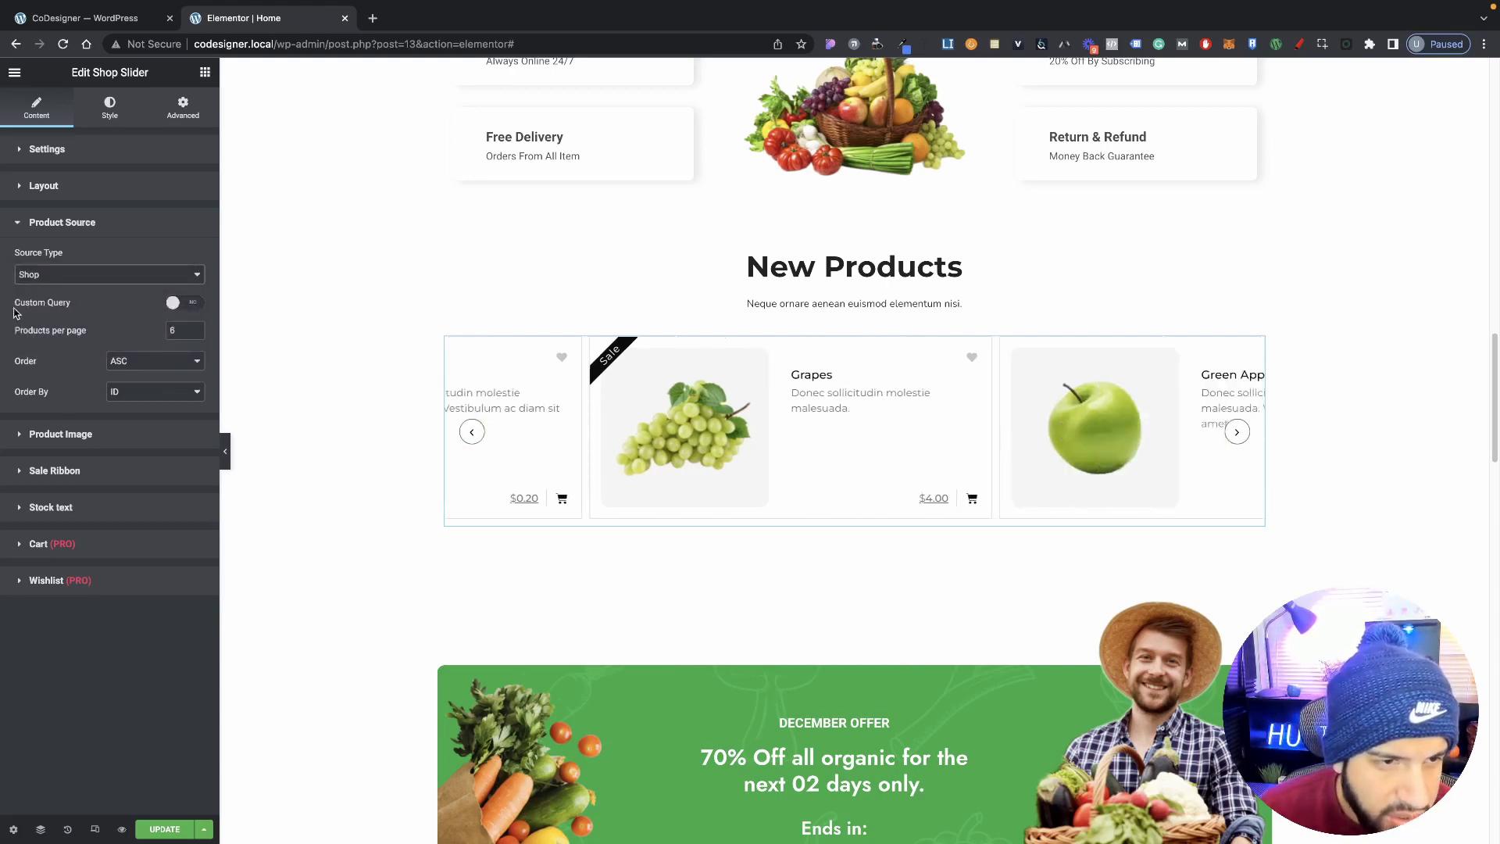
# Enable the custom query in the Shop Slider's product source settings.
pyautogui.click(194, 304)
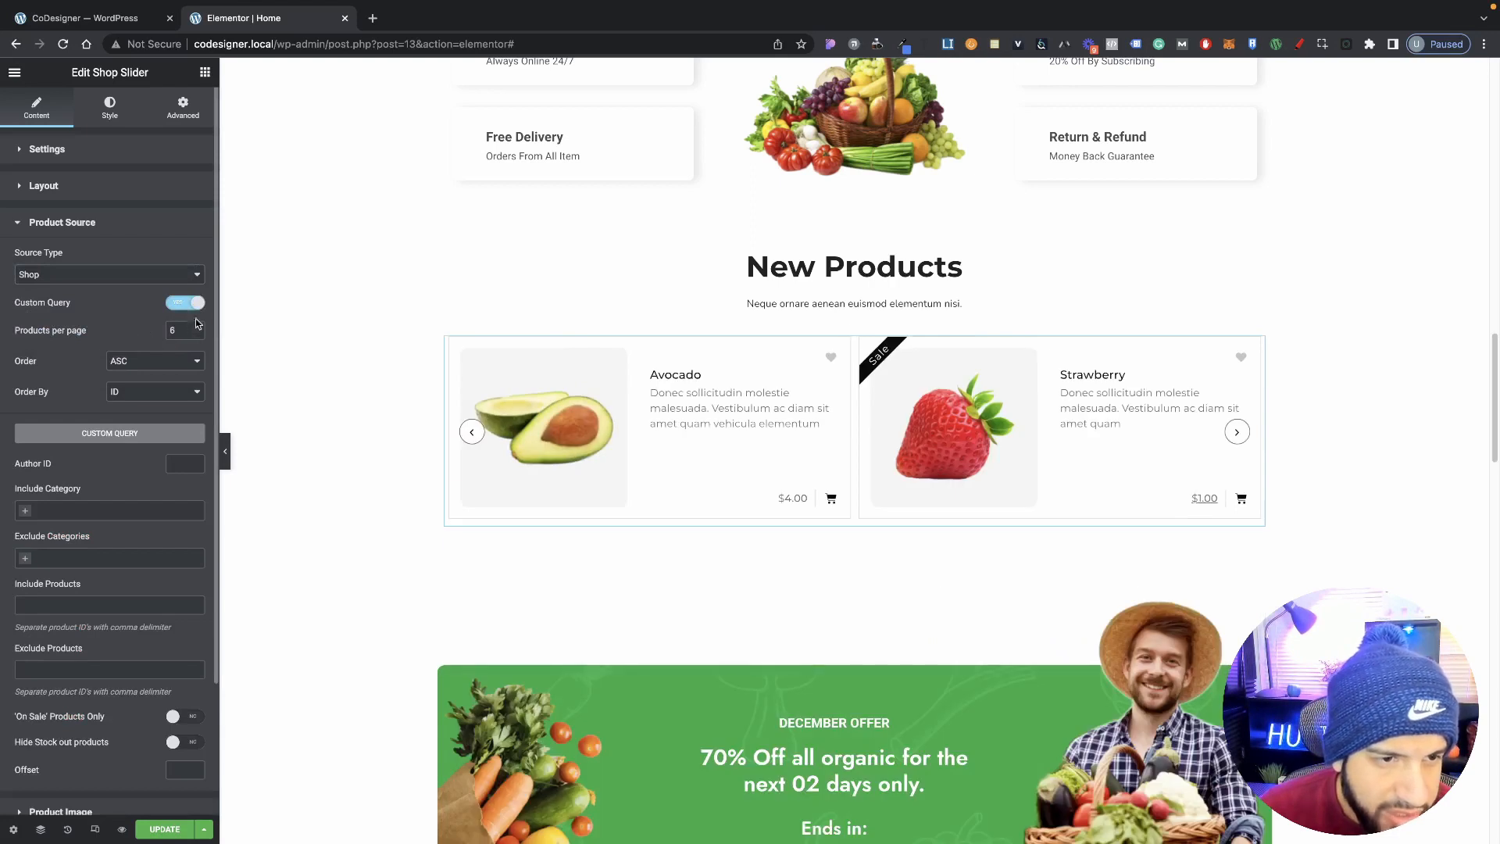
pyautogui.scroll(-1, 134, 522)
pyautogui.scroll(-1, 135, 524)
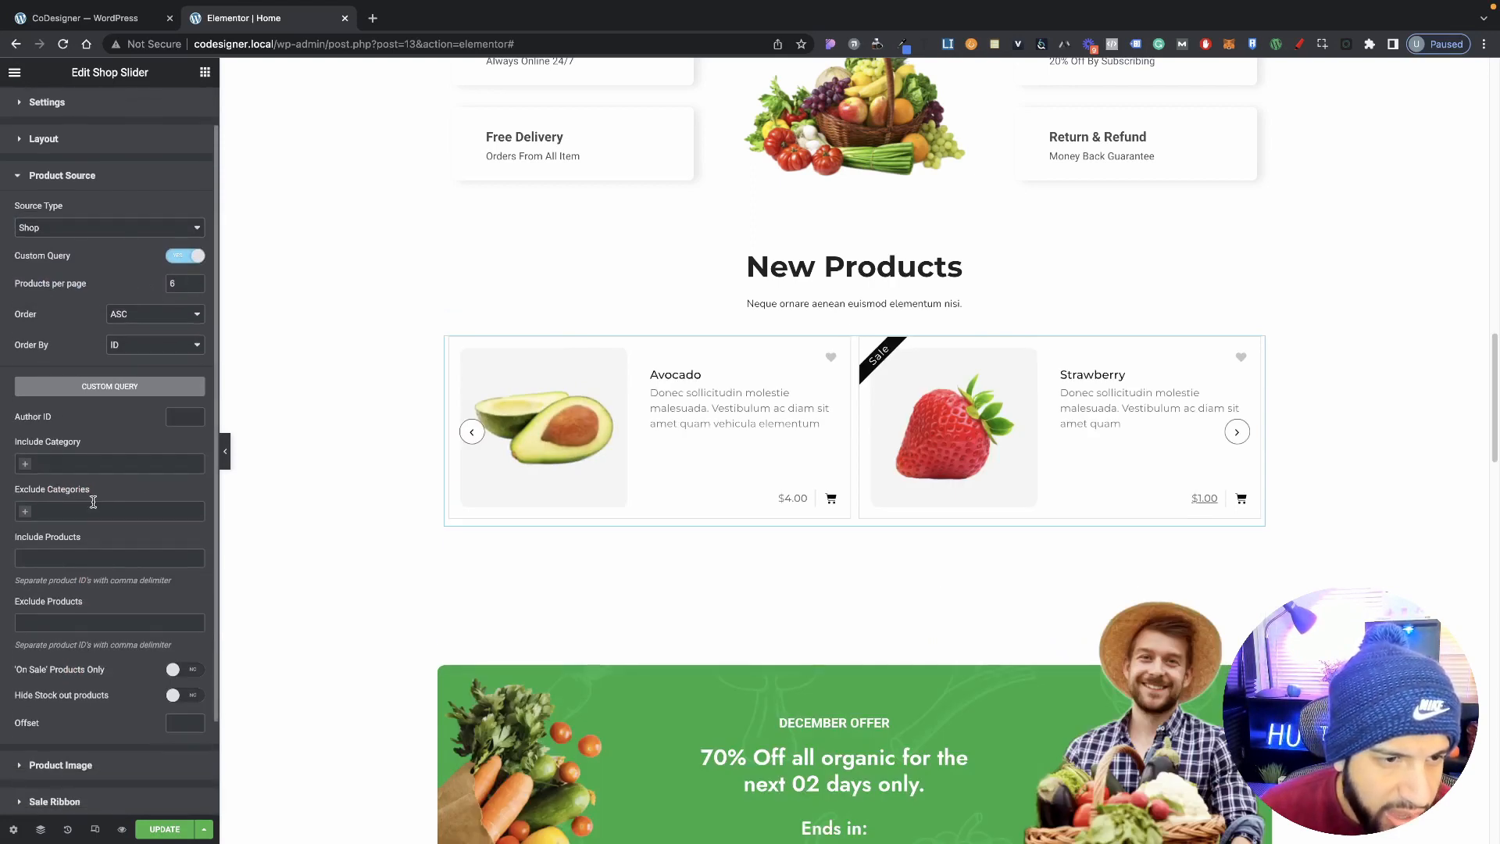
# Try limiting the custom query to the Fruit, Apple Fruit and Grapes Fruit categories.
pyautogui.click(28, 465)
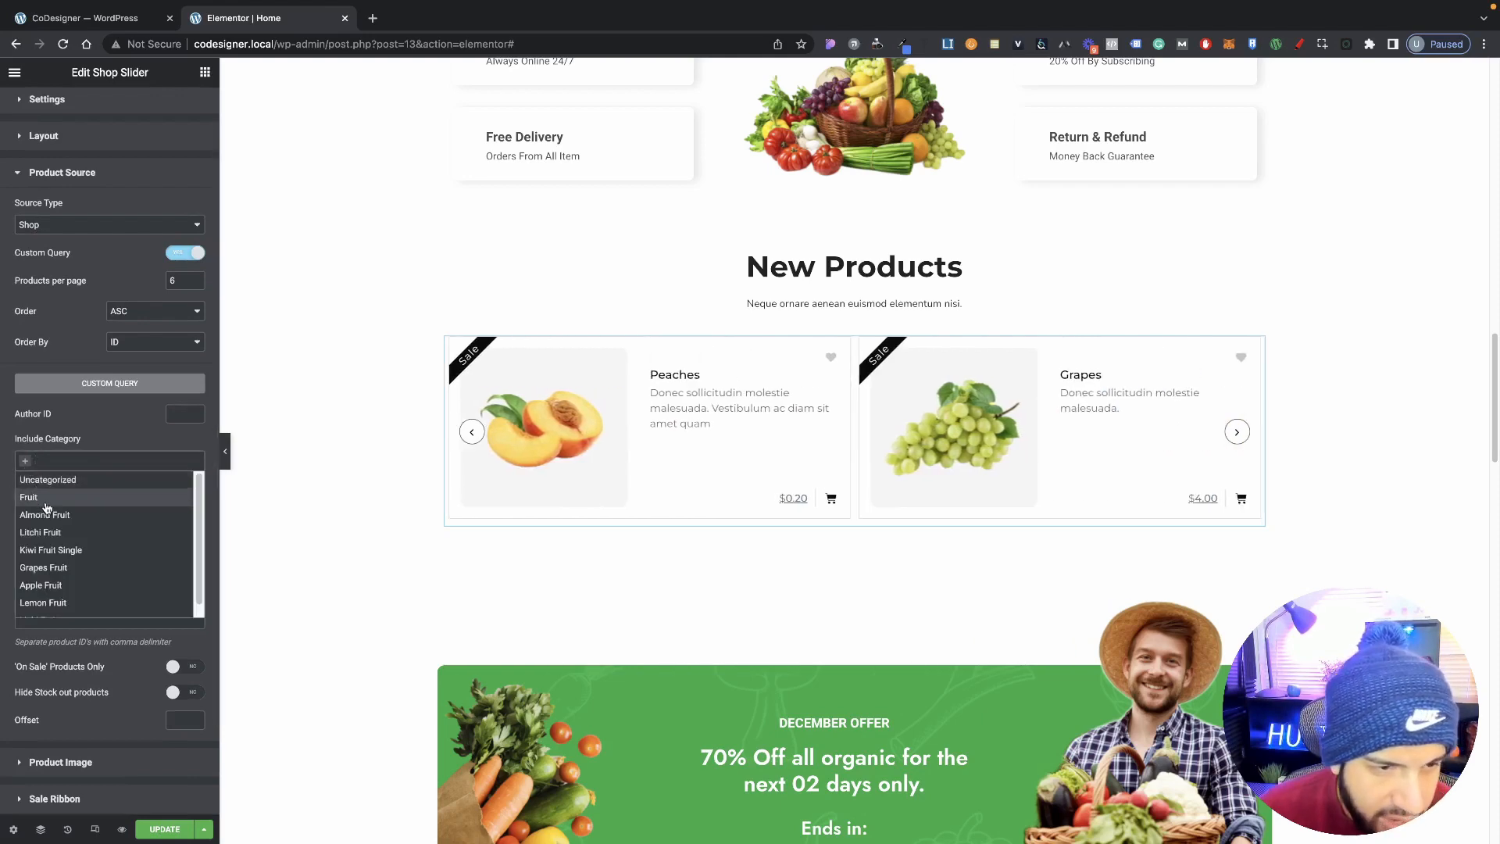
pyautogui.click(44, 502)
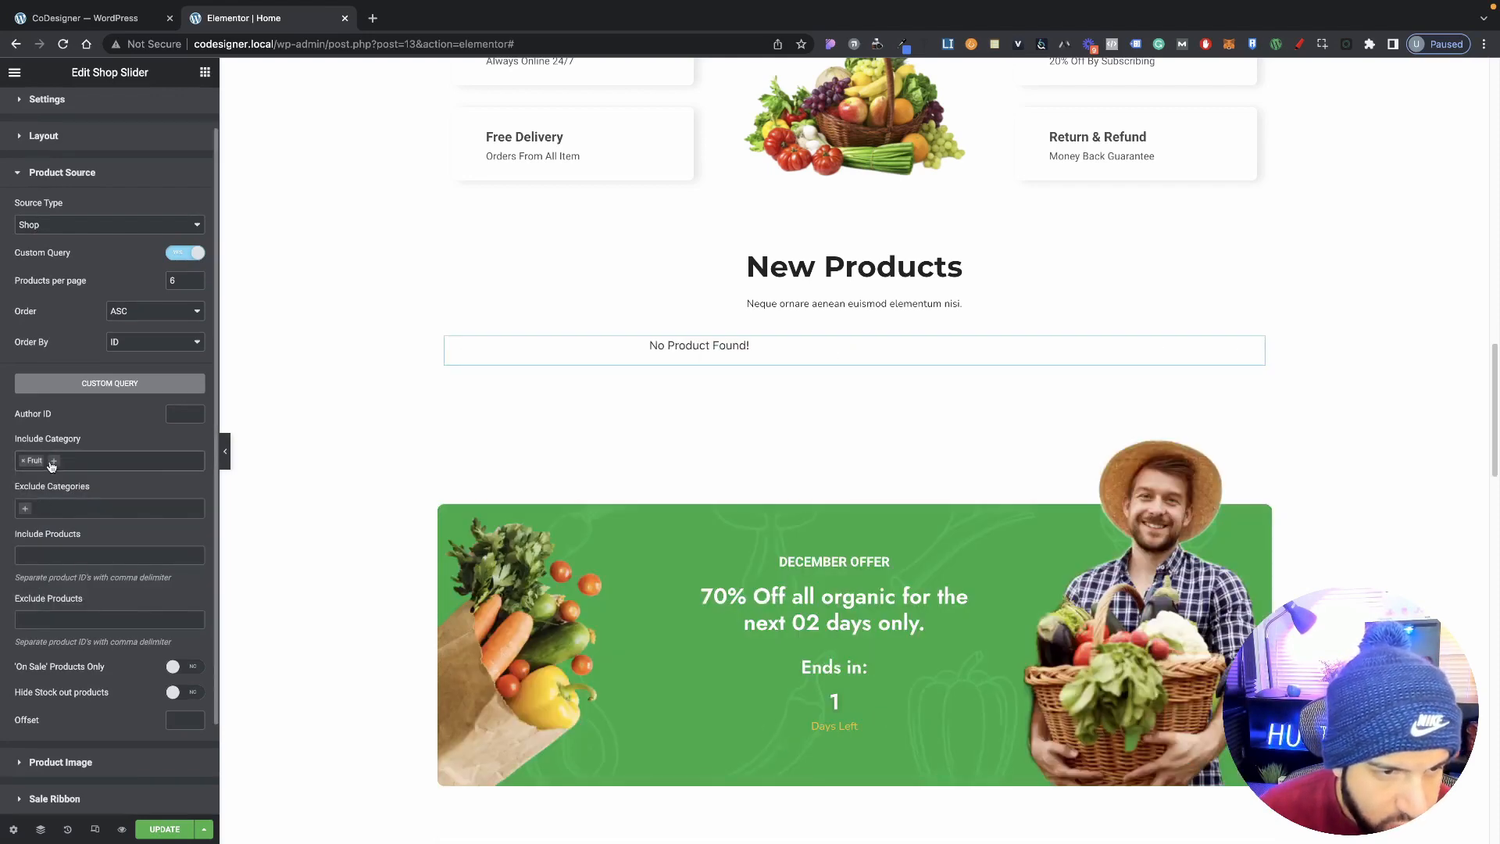
pyautogui.click(53, 467)
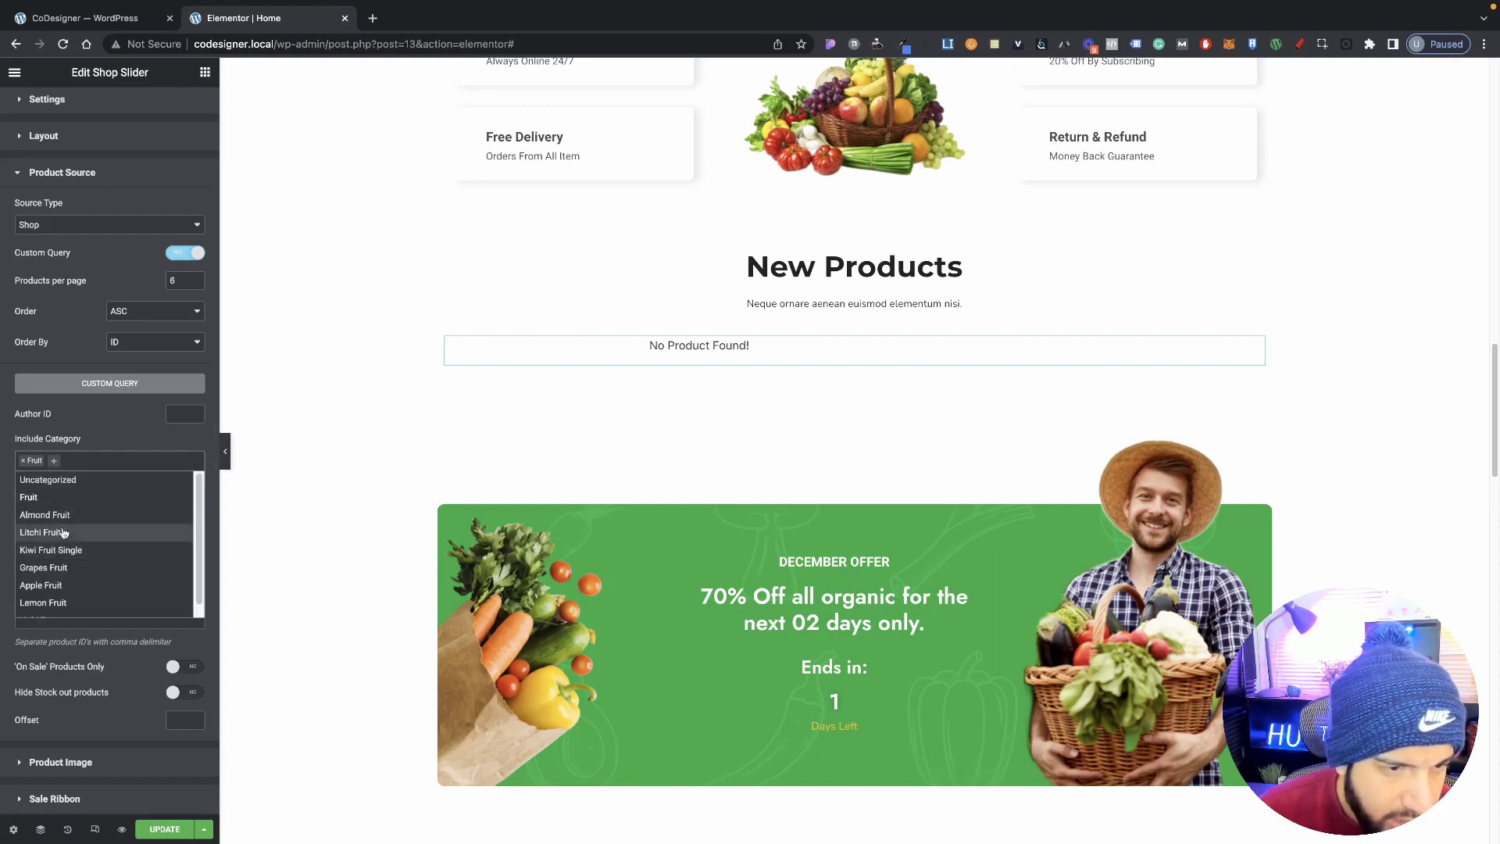
pyautogui.click(72, 588)
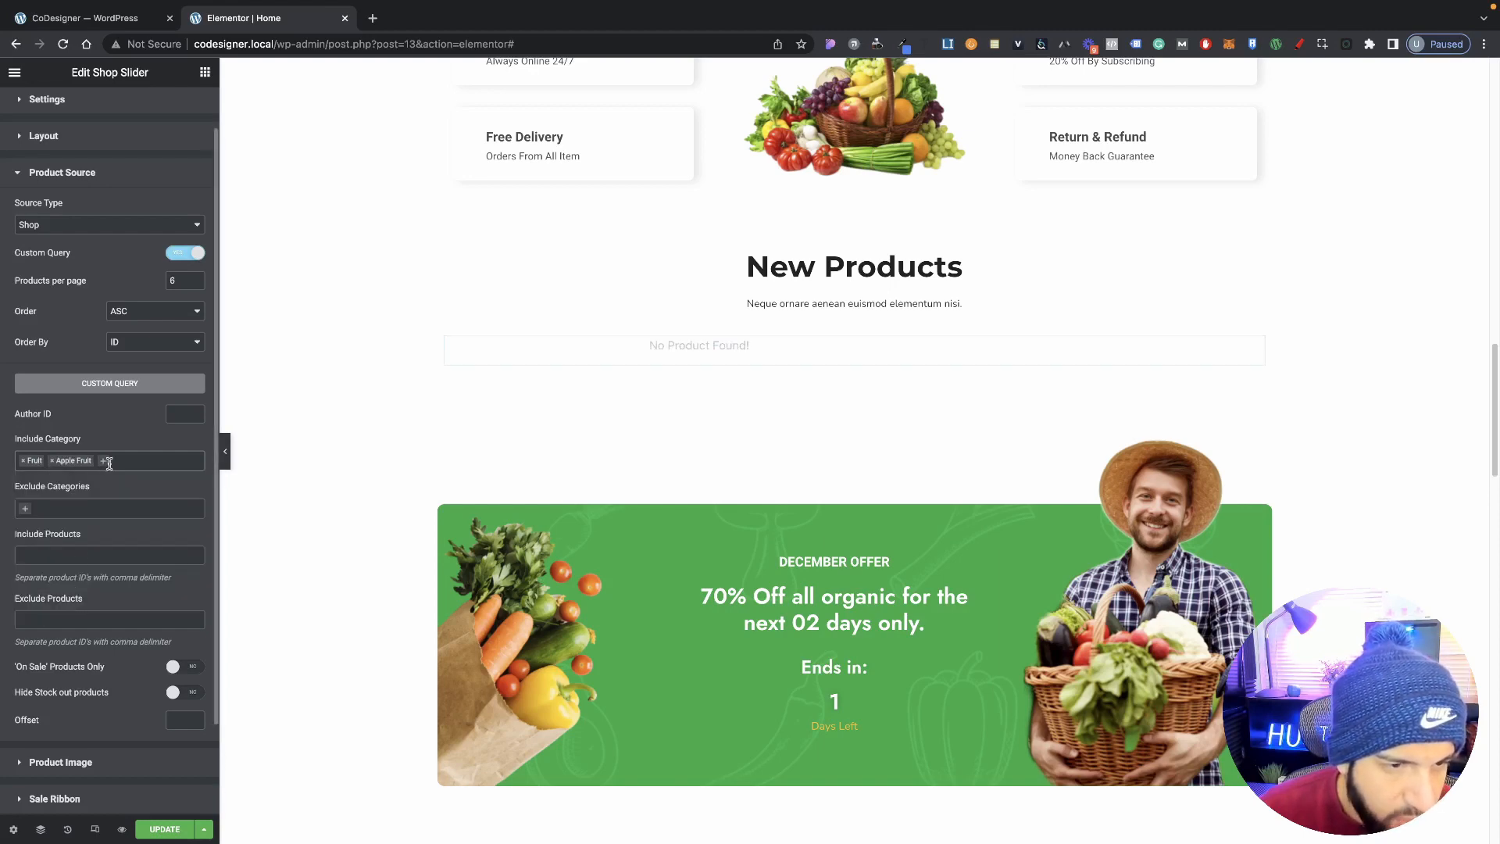
pyautogui.click(107, 467)
pyautogui.click(73, 570)
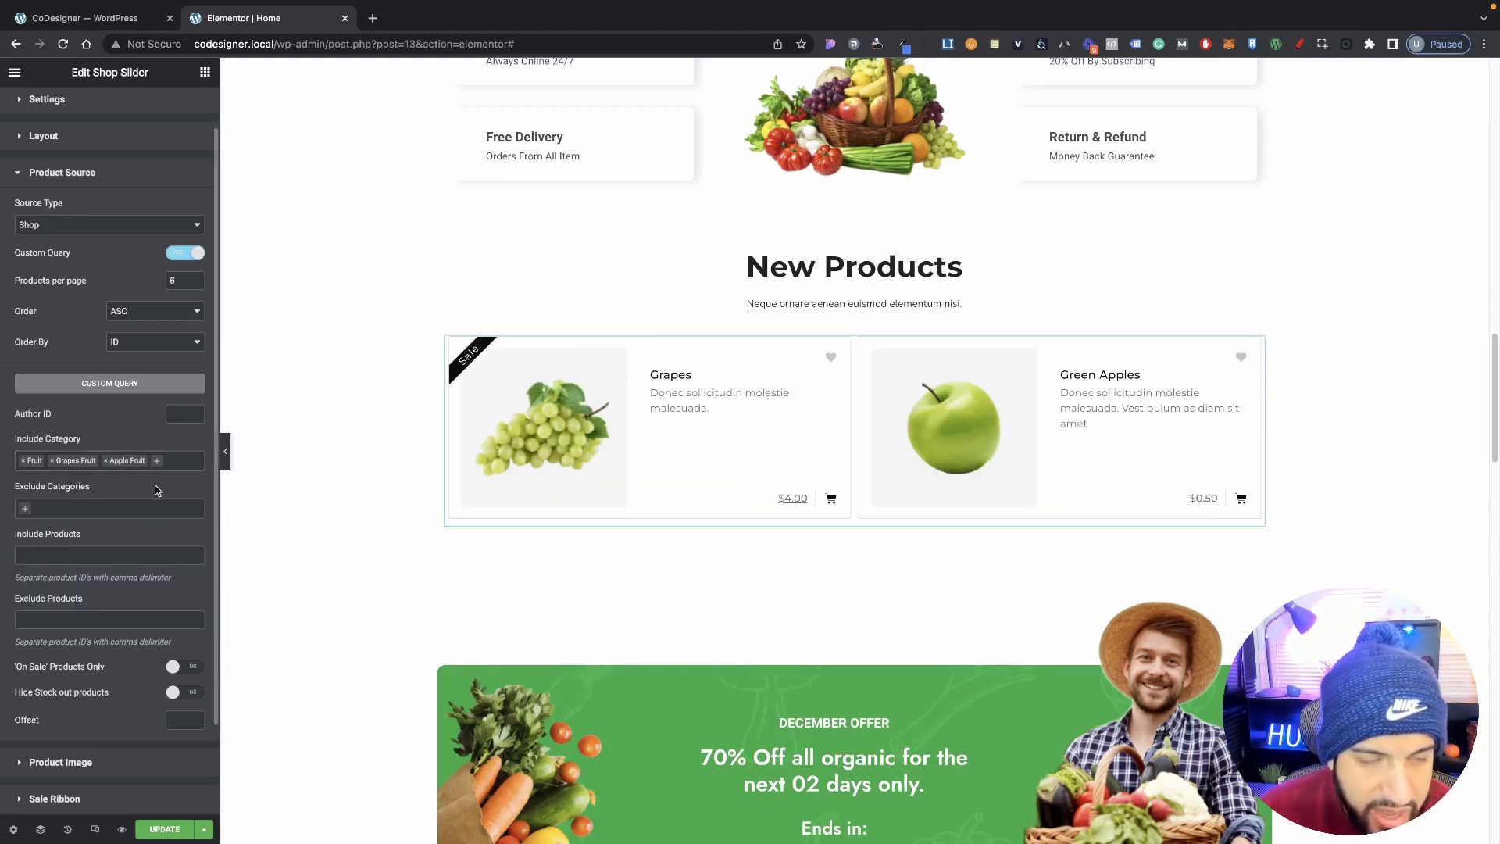
# Remove the Apple Fruit, Grapes Fruit and Fruit categories from the included categories.
pyautogui.click(105, 461)
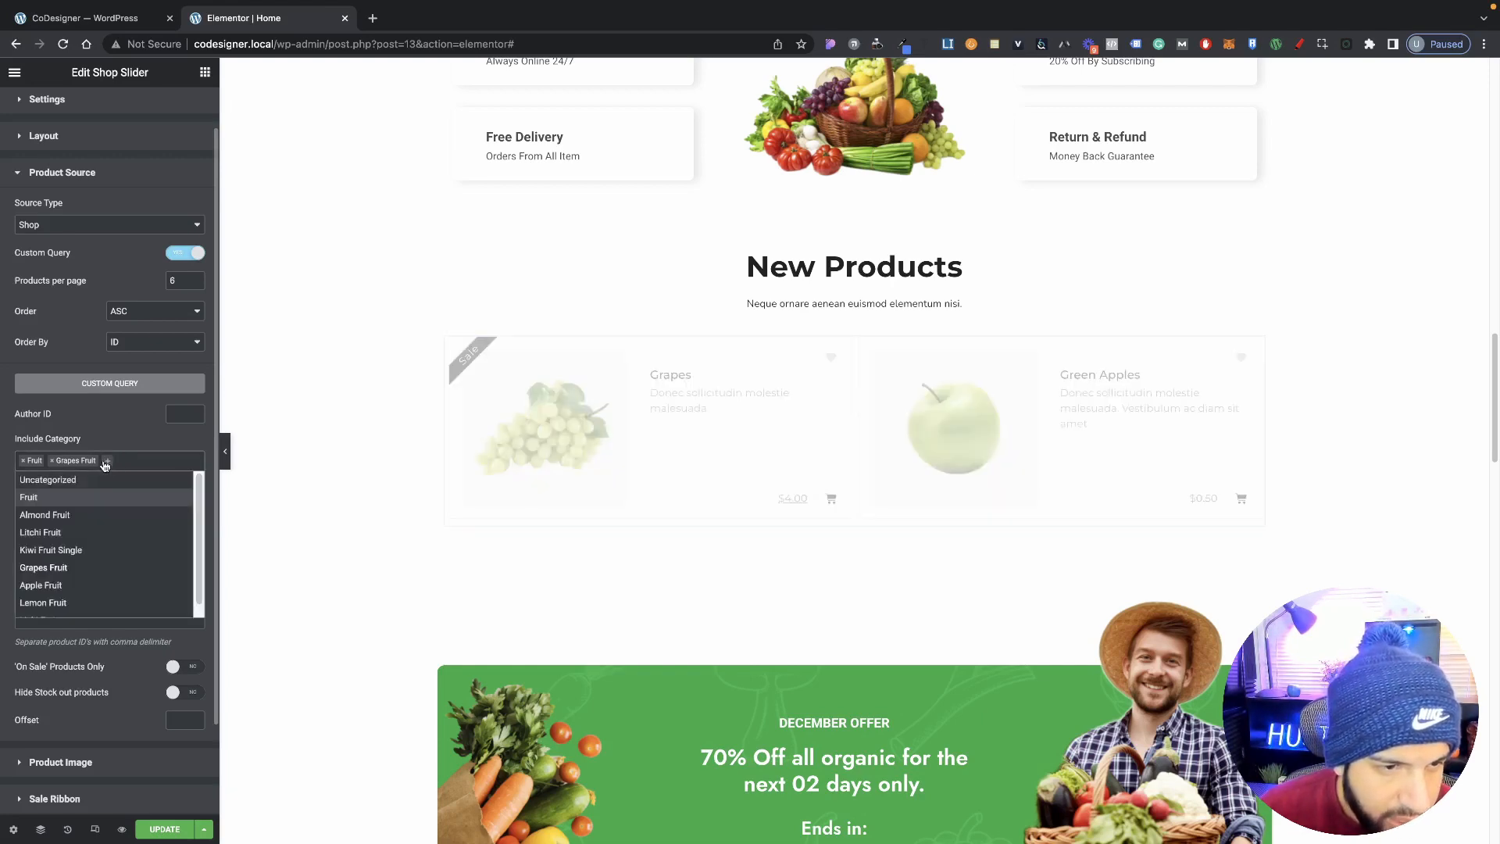
pyautogui.click(52, 461)
pyautogui.click(22, 461)
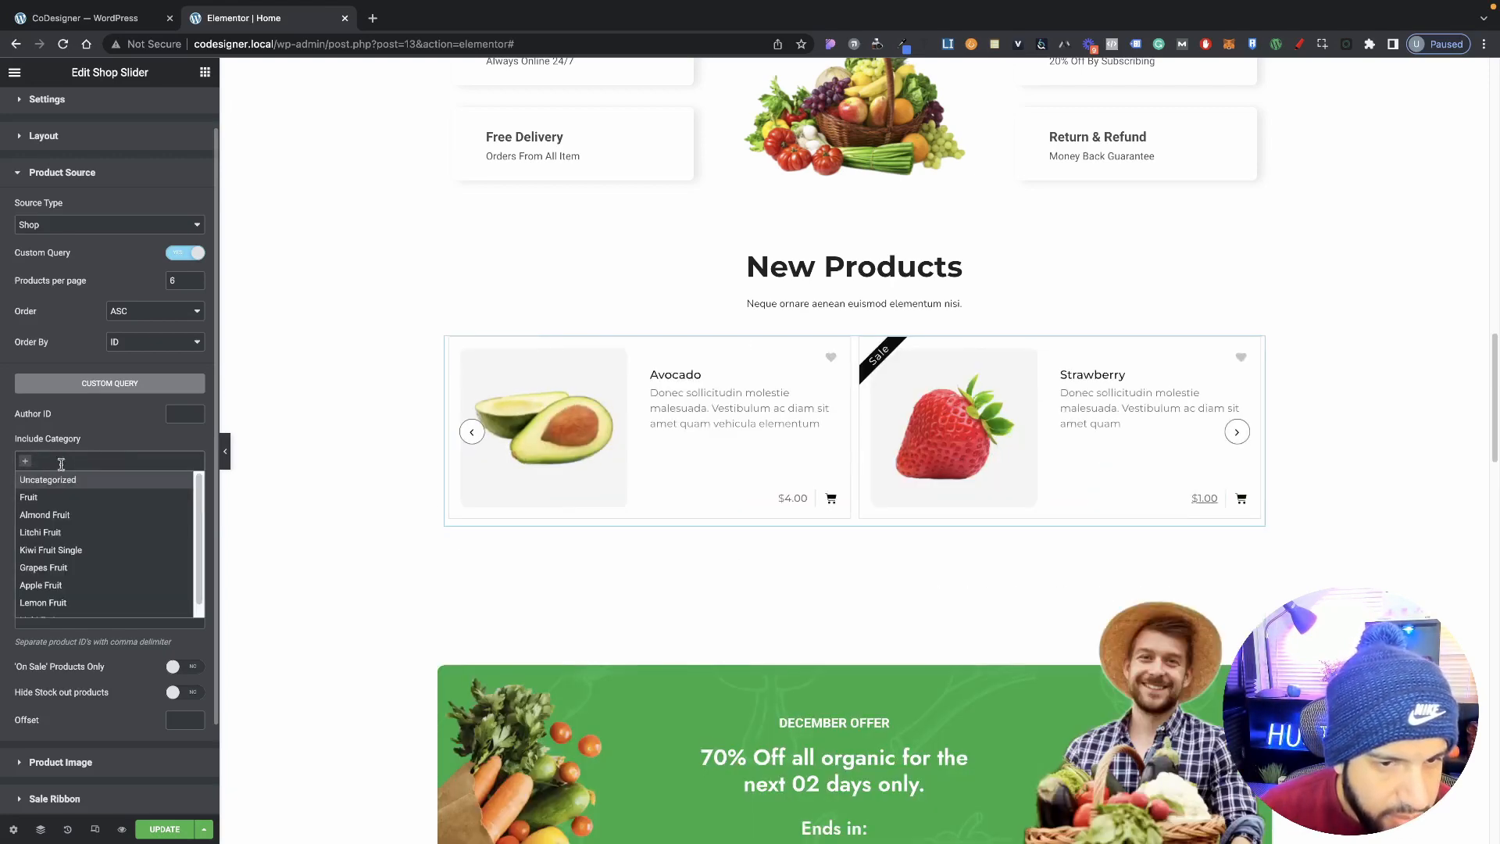
# Review the available categories to exclude and the fields for including or excluding products by ID.
pyautogui.scroll(-1, 93, 485)
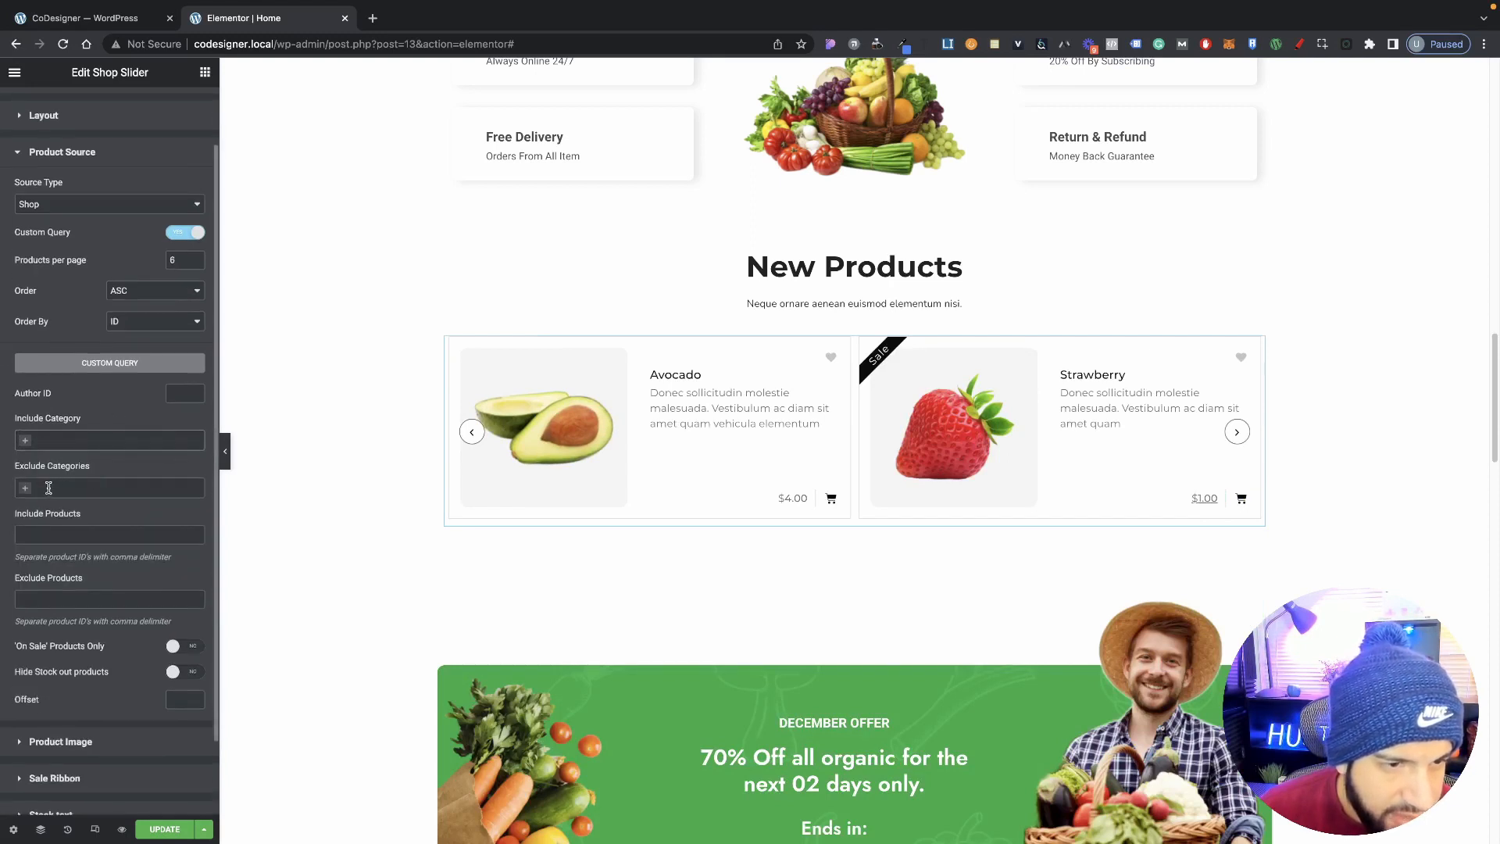
pyautogui.click(26, 490)
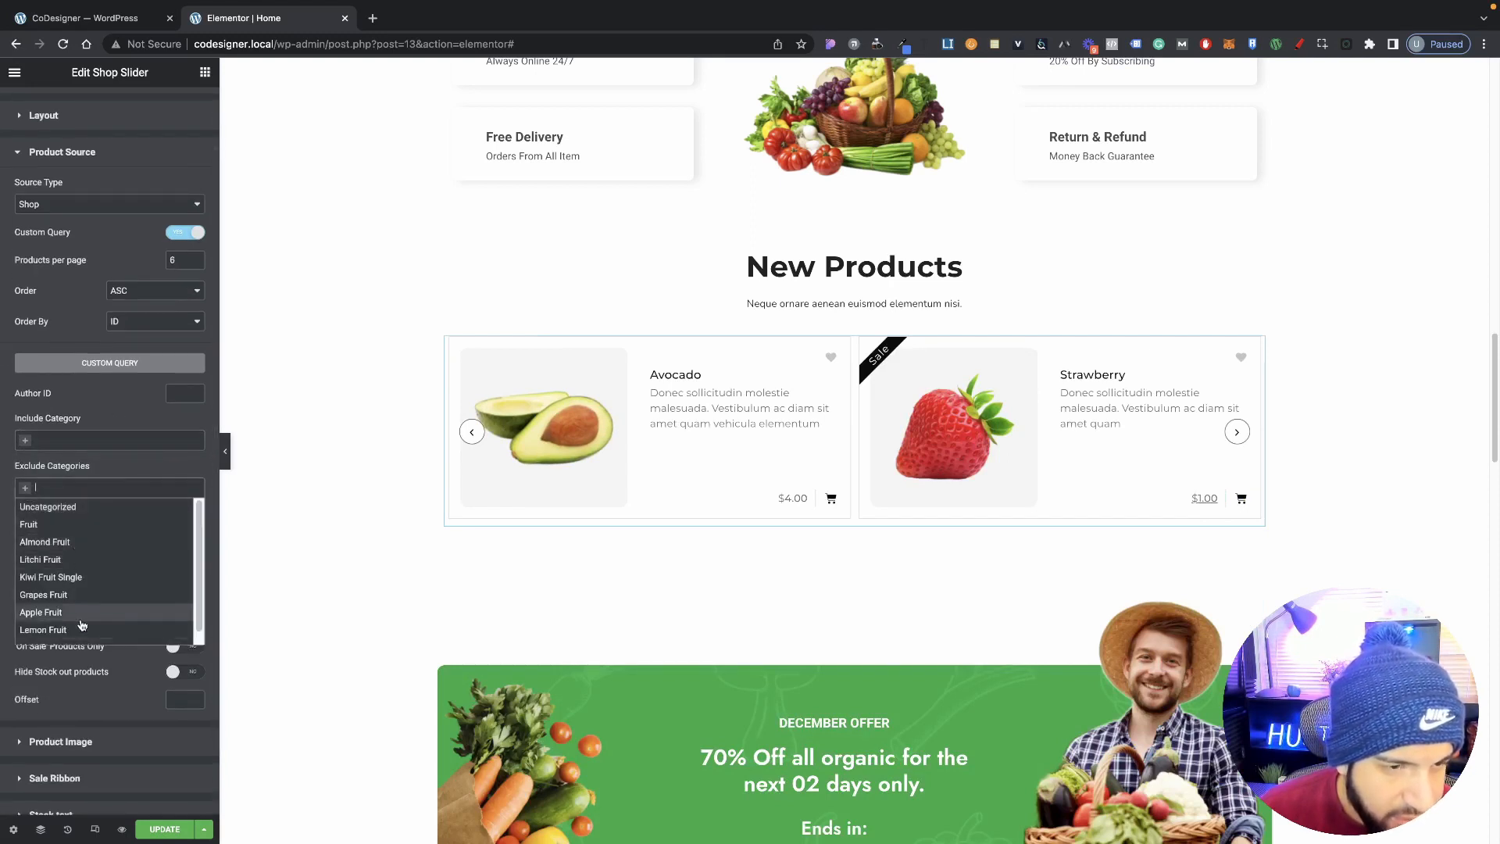
pyautogui.click(121, 473)
pyautogui.scroll(-3, 113, 494)
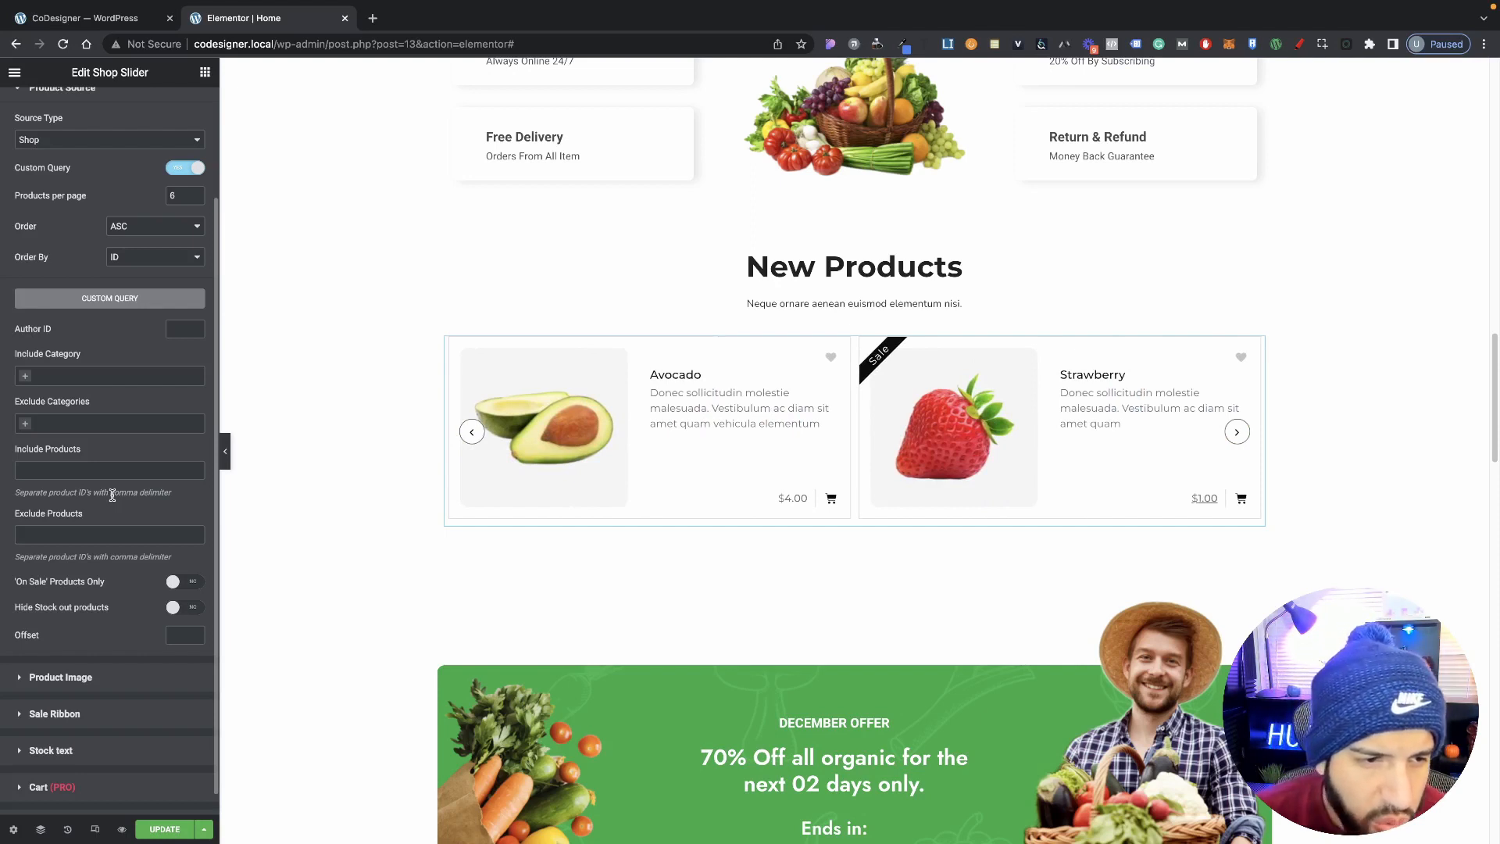
pyautogui.click(59, 469)
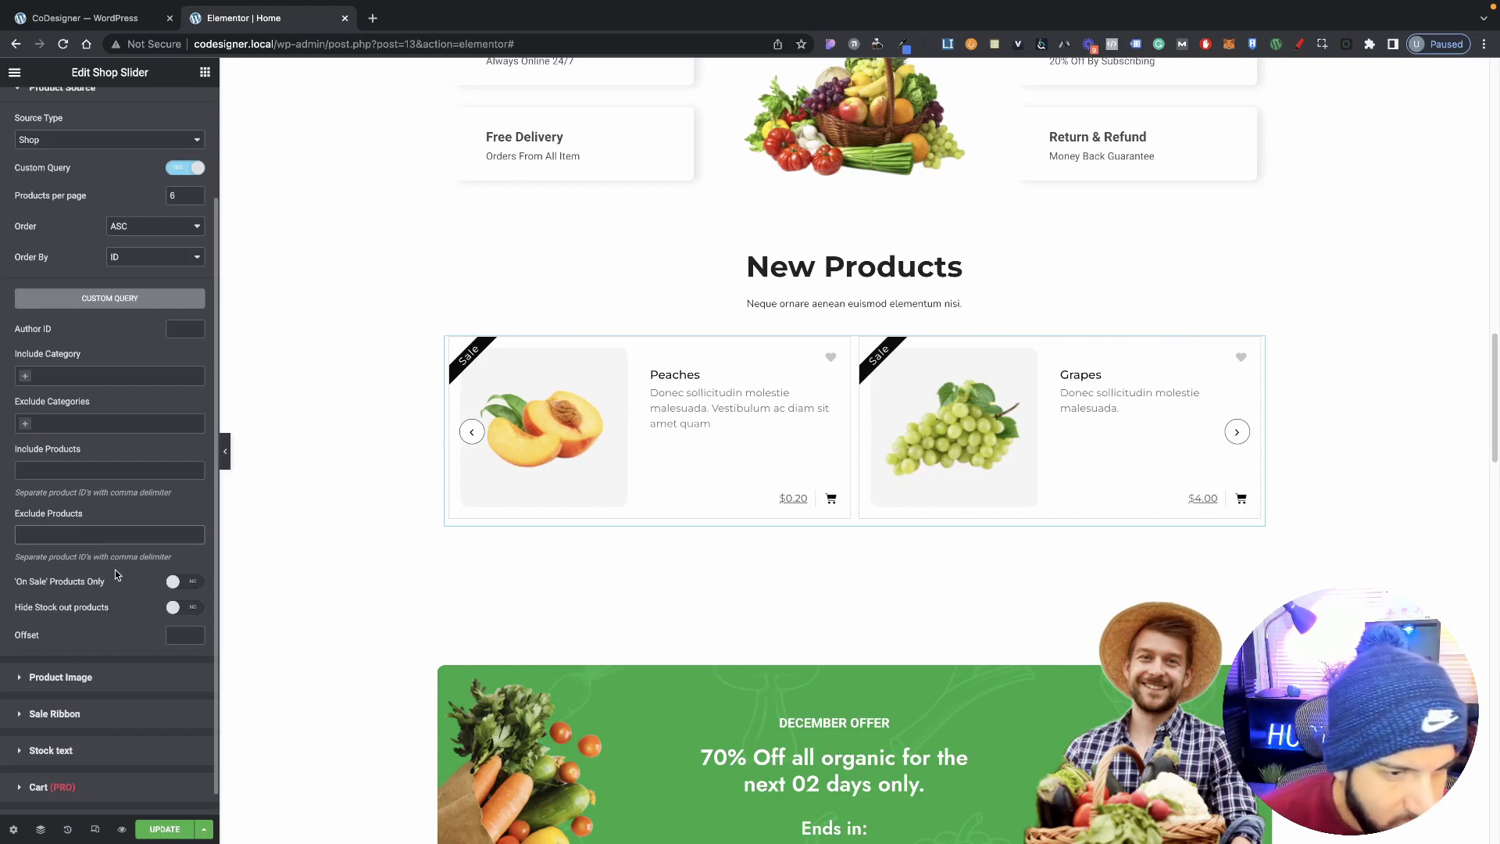
pyautogui.scroll(-1, 114, 570)
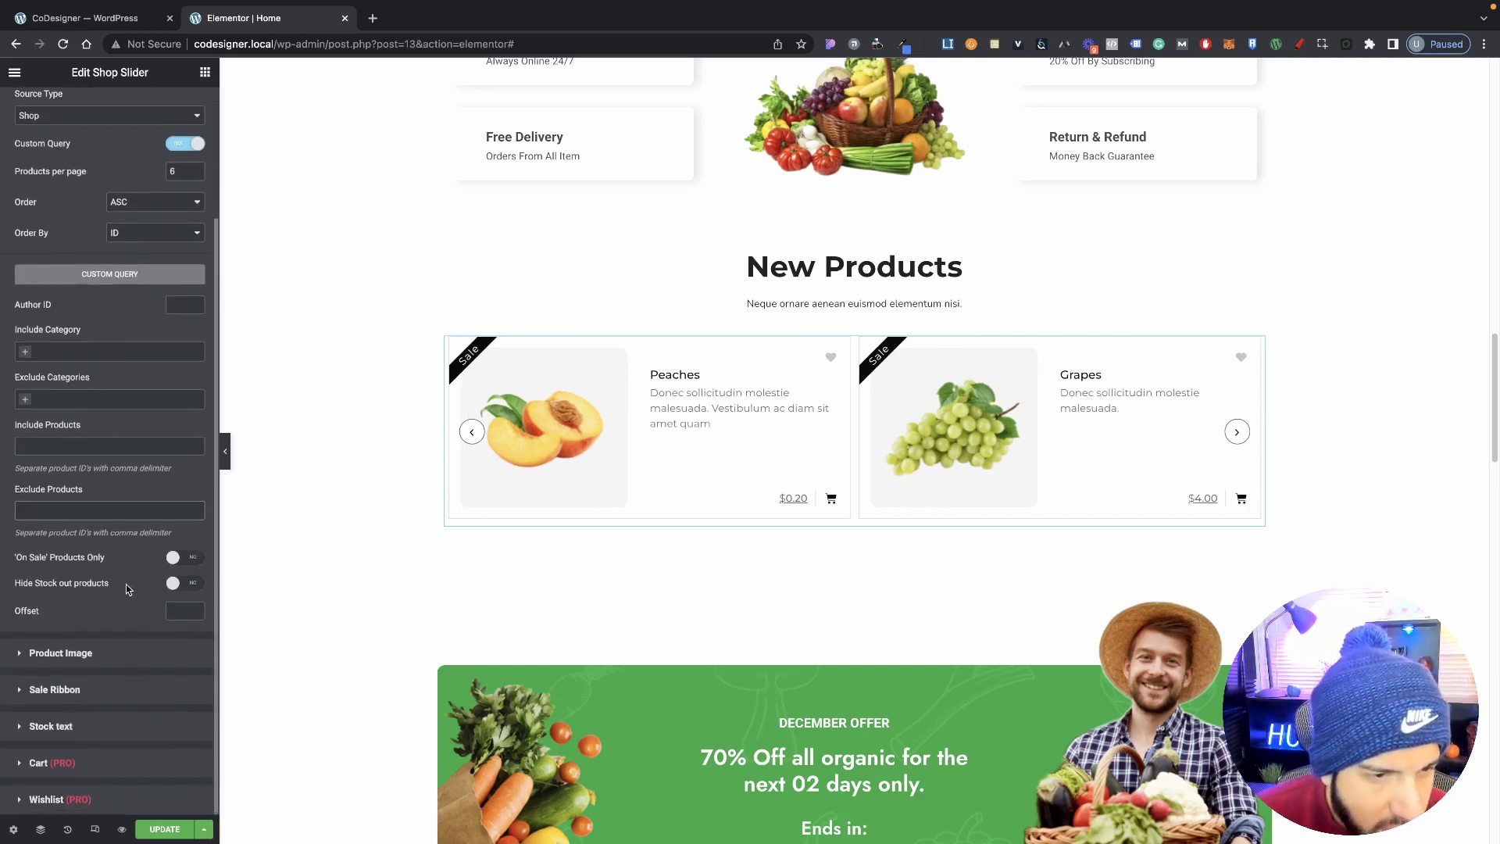
# Try restricting the slider to on-sale products only, and browse through the slides to check the selection.
pyautogui.click(193, 561)
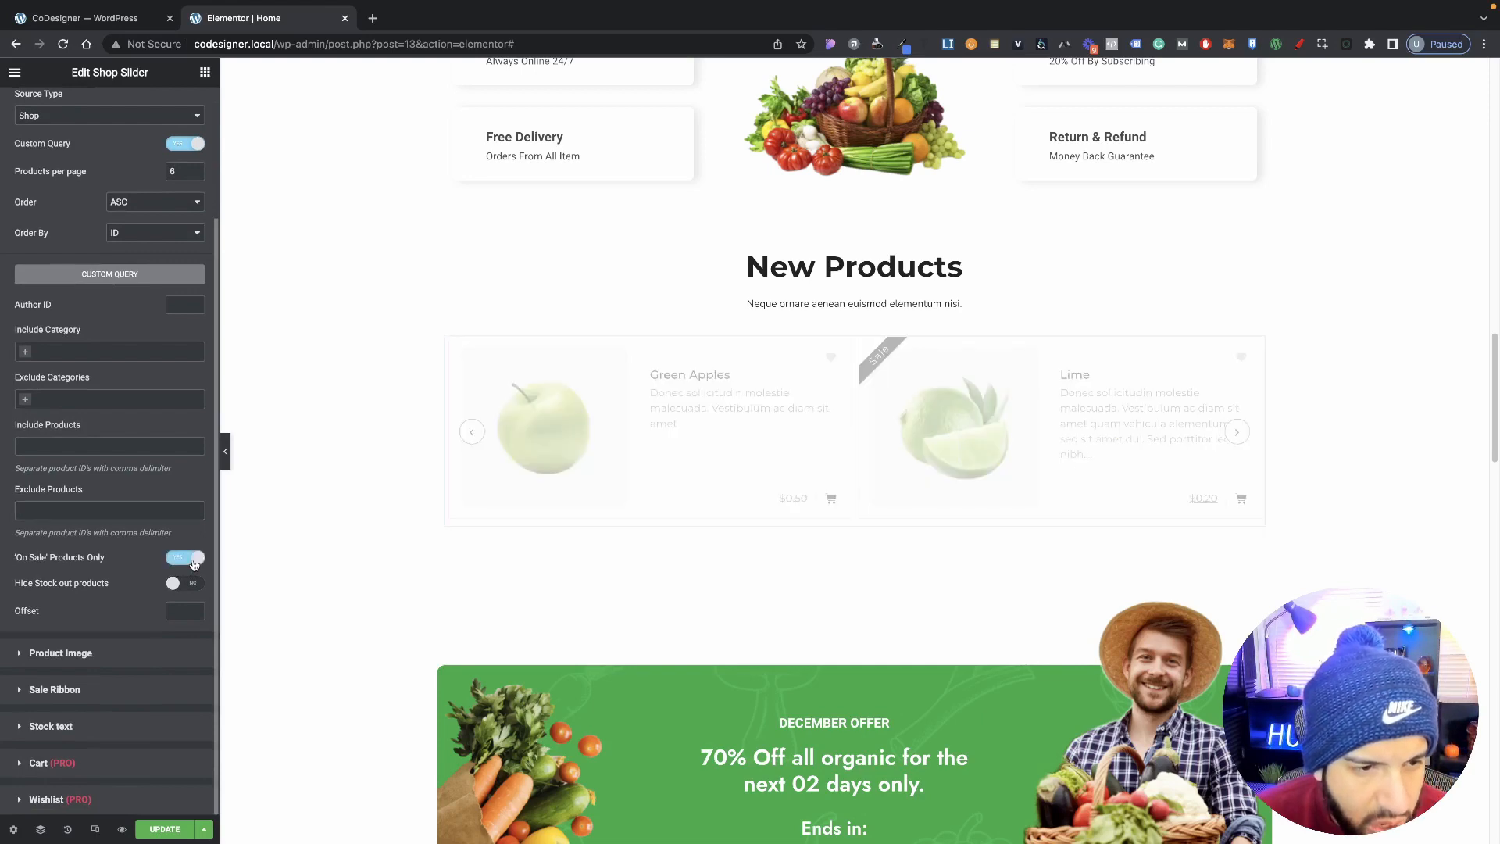
pyautogui.click(1239, 432)
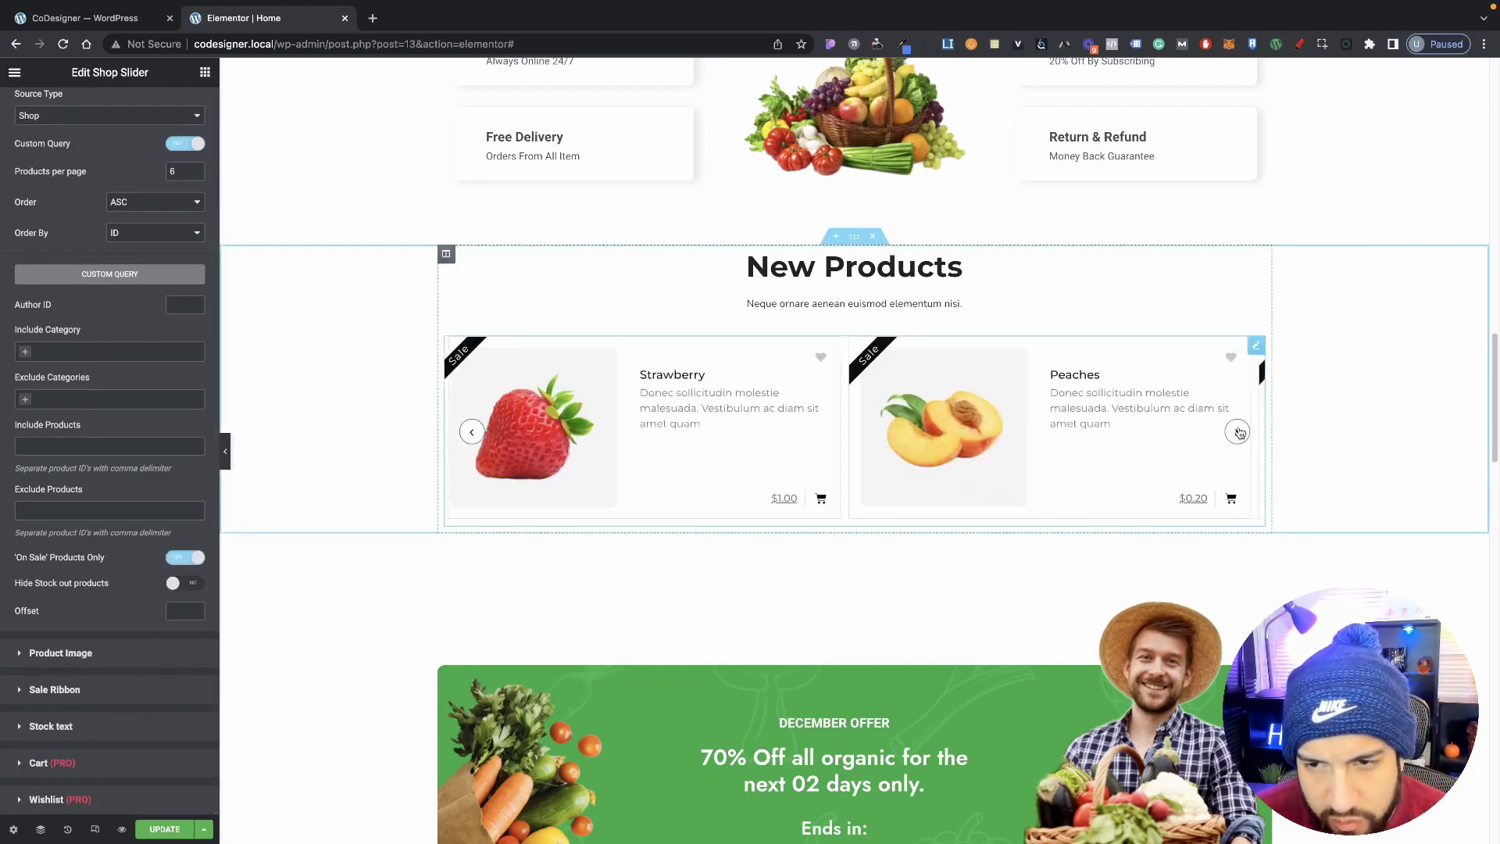
pyautogui.click(1239, 433)
pyautogui.click(1239, 433)
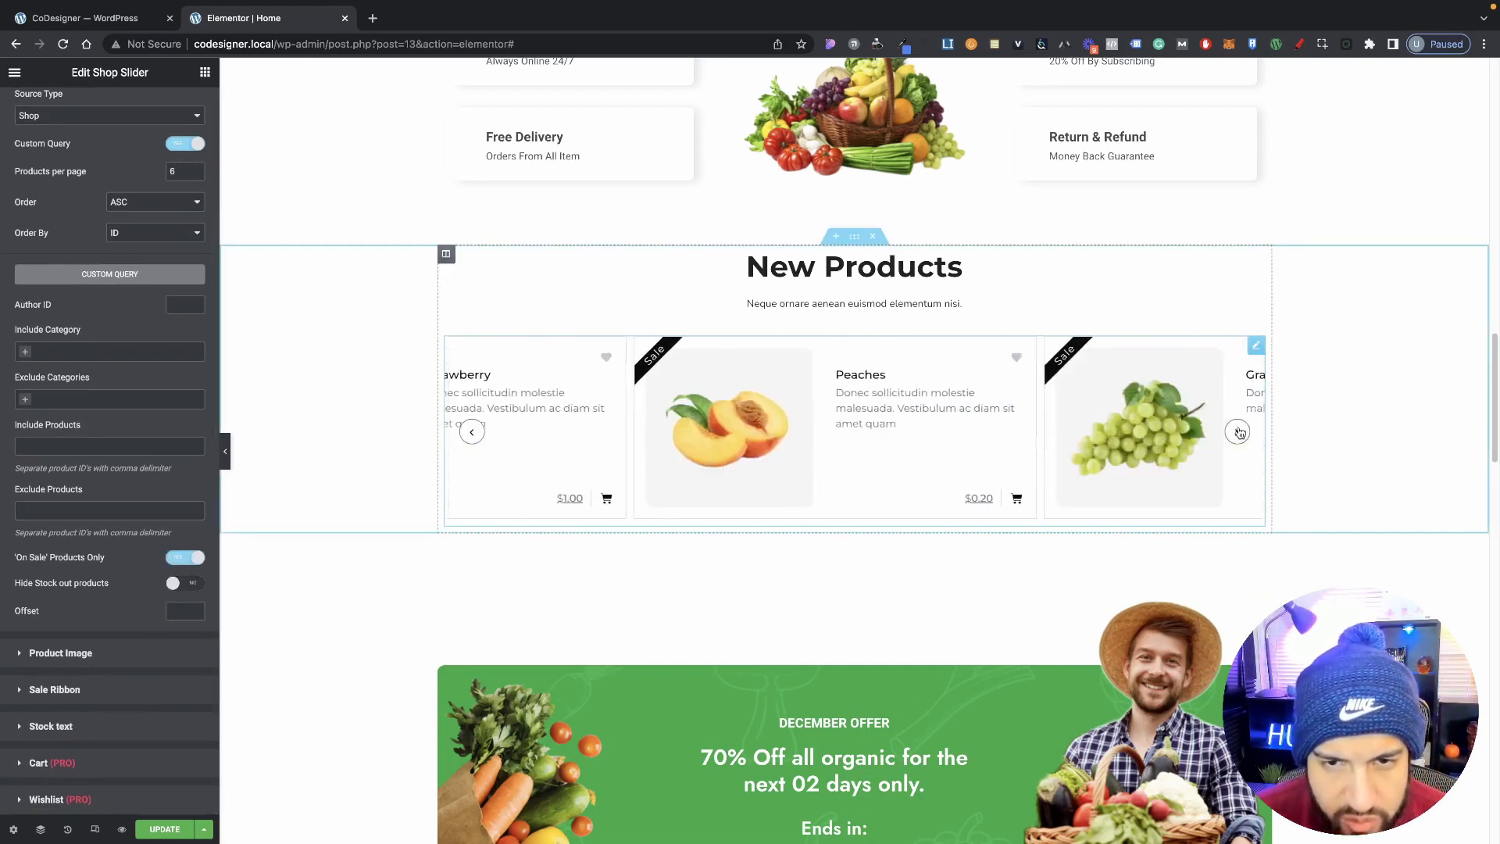
# Reopen the Shop Slider's product source settings, turn off the on-sale filter, and look at the Offset setting.
pyautogui.click(776, 270)
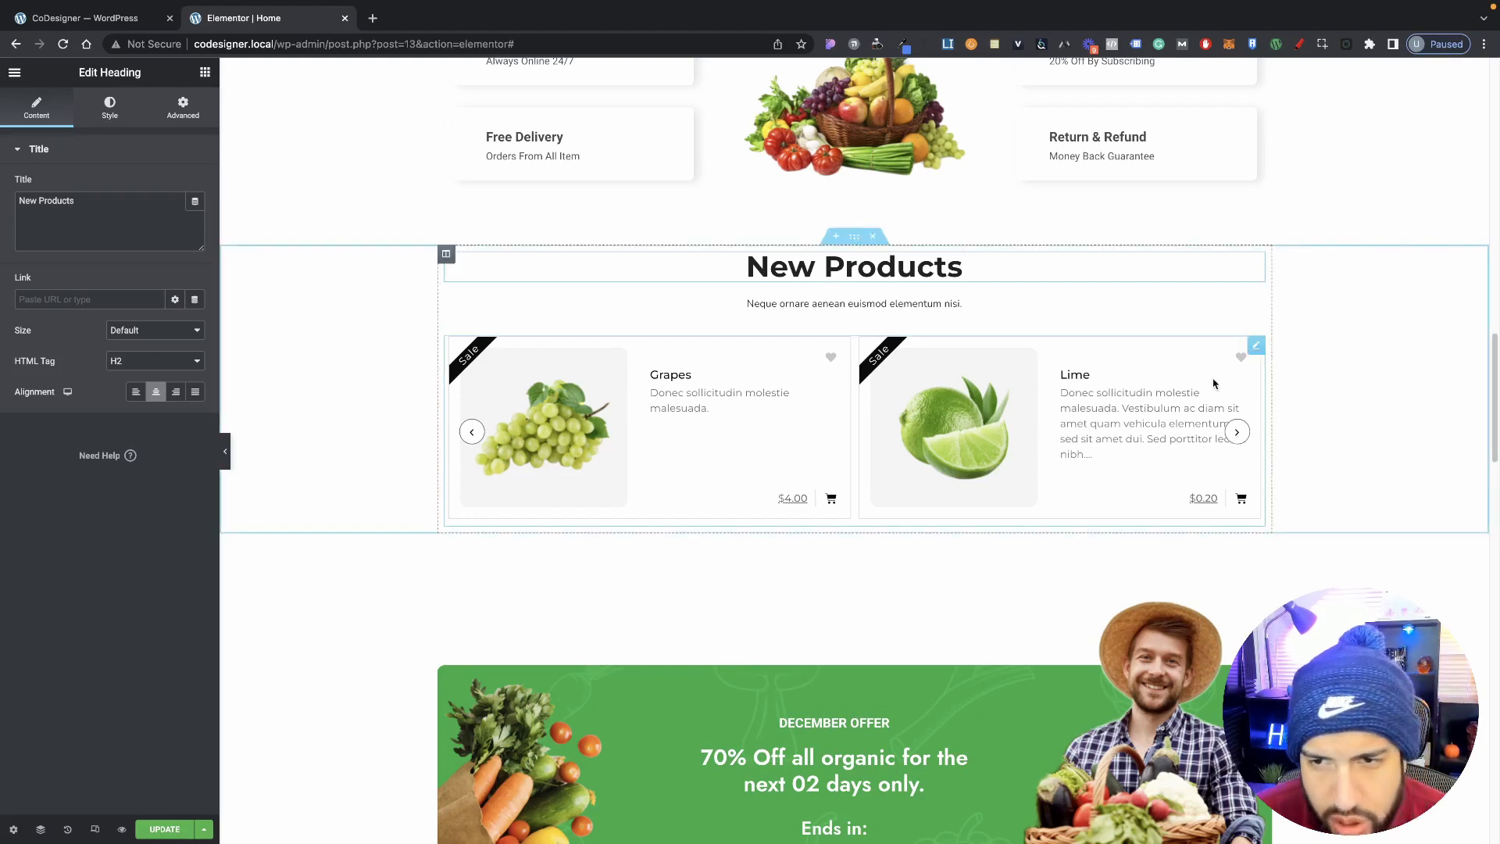
pyautogui.click(1259, 348)
pyautogui.scroll(-2, 94, 468)
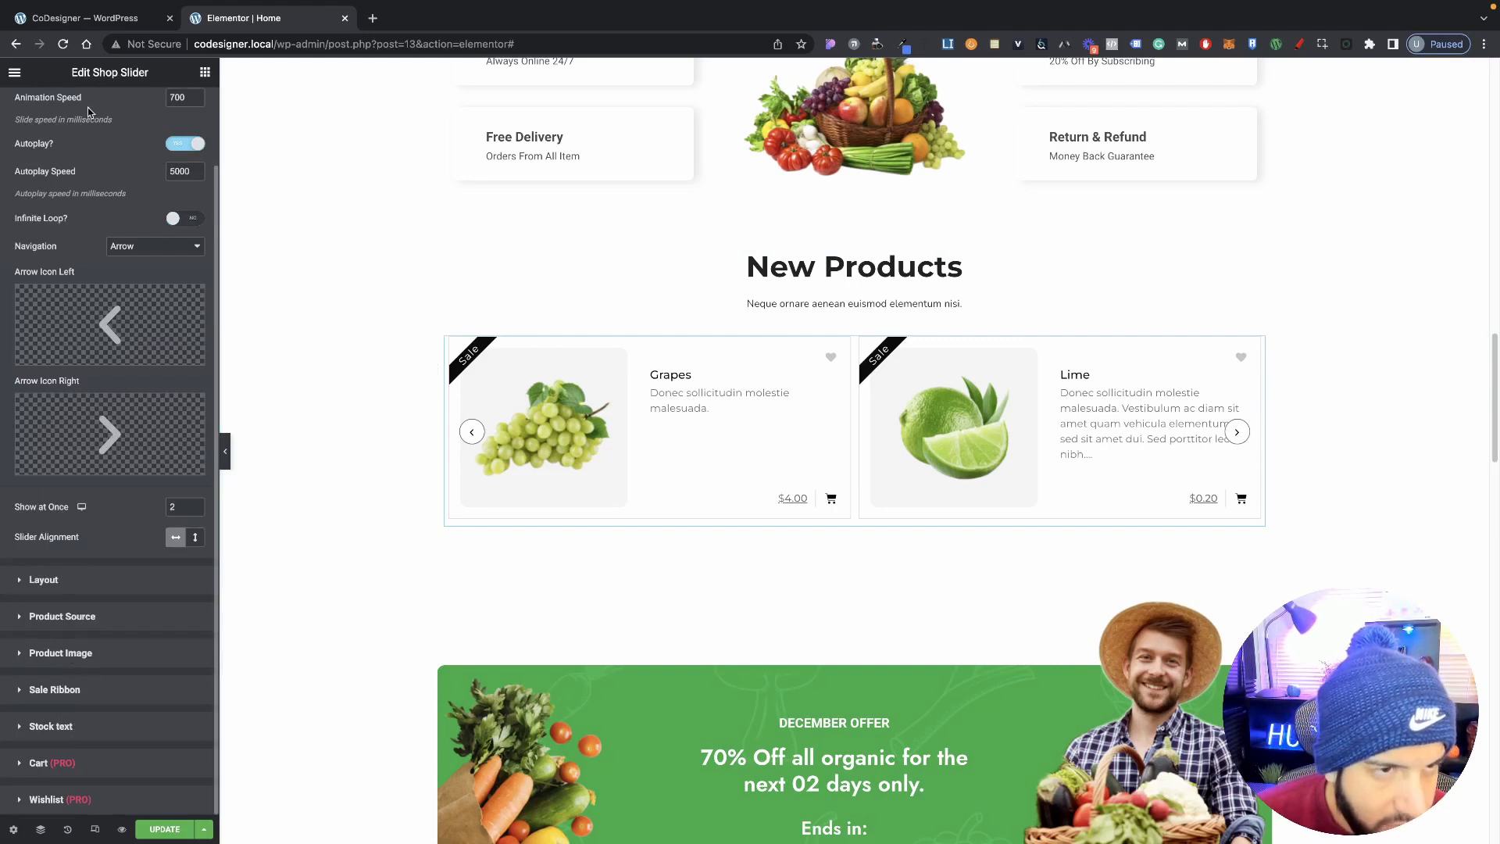
pyautogui.click(69, 617)
pyautogui.scroll(-2, 123, 489)
pyautogui.click(175, 557)
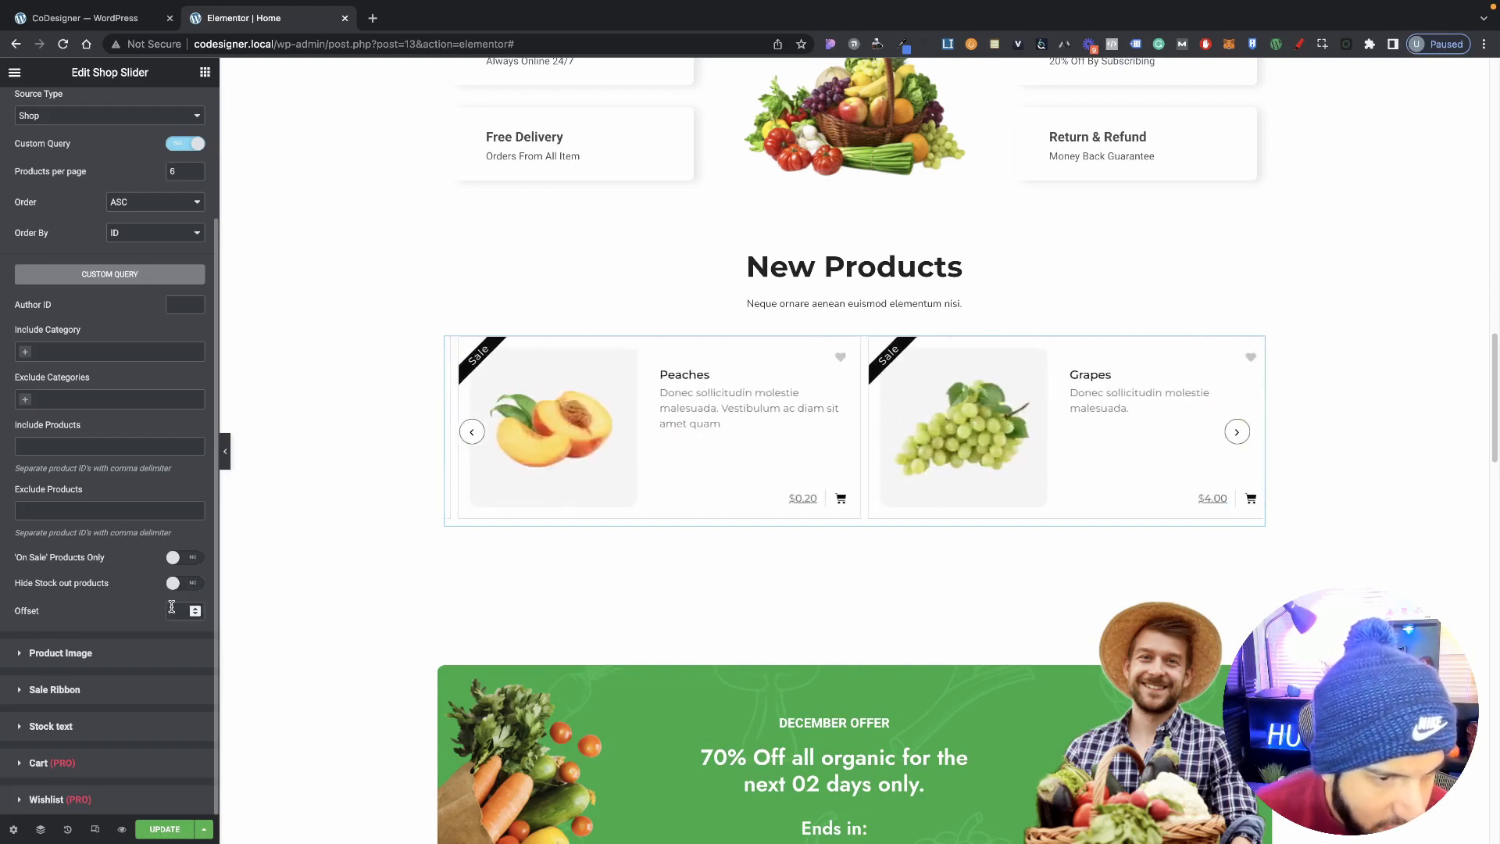
pyautogui.click(172, 611)
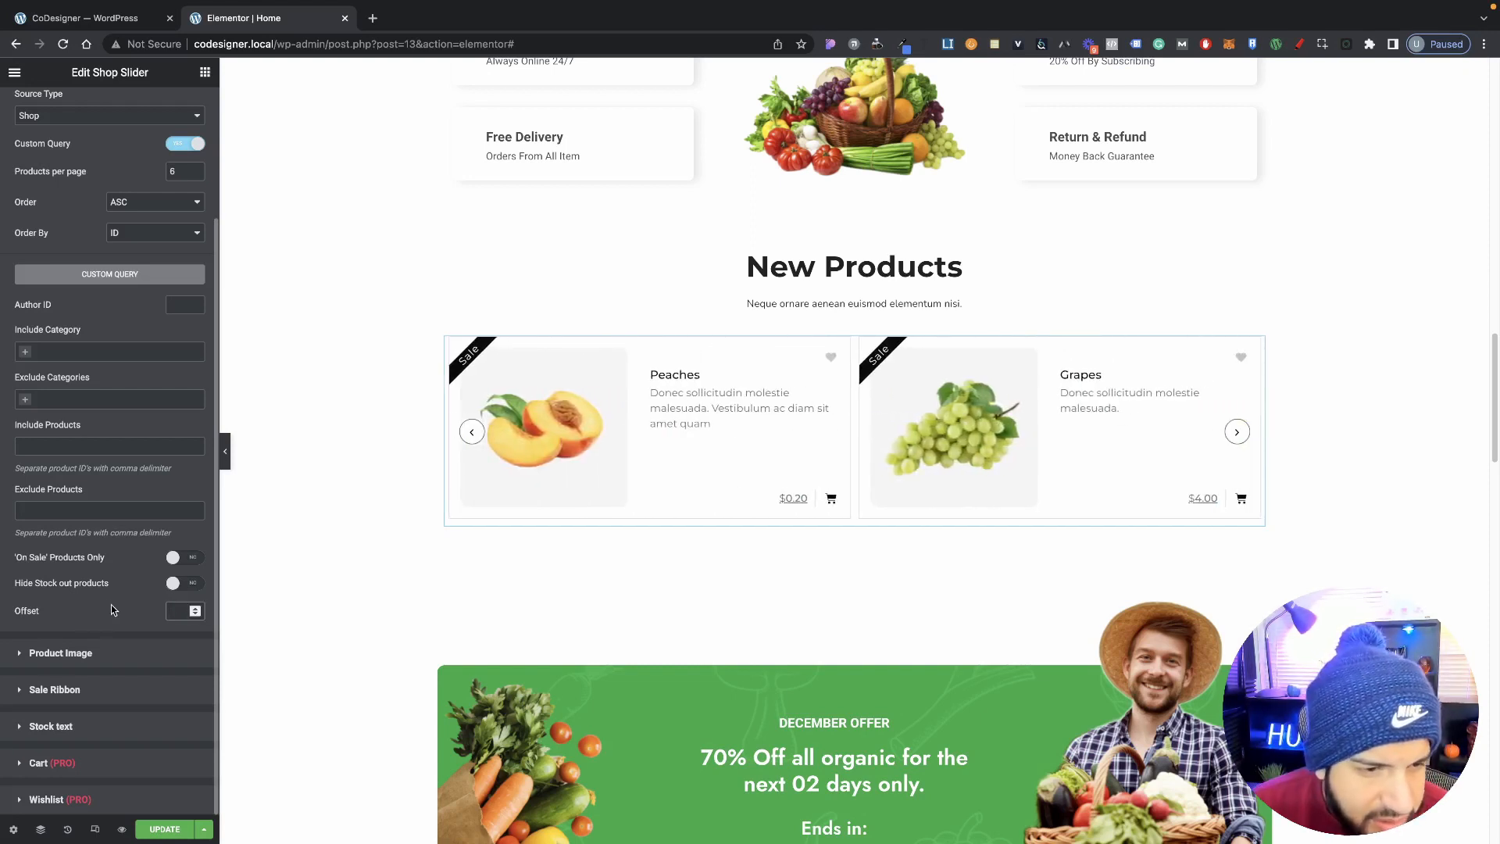
# Try Zoom as the product image's click action, and test it by enlarging and closing the avocado and strawberry images.
pyautogui.click(80, 654)
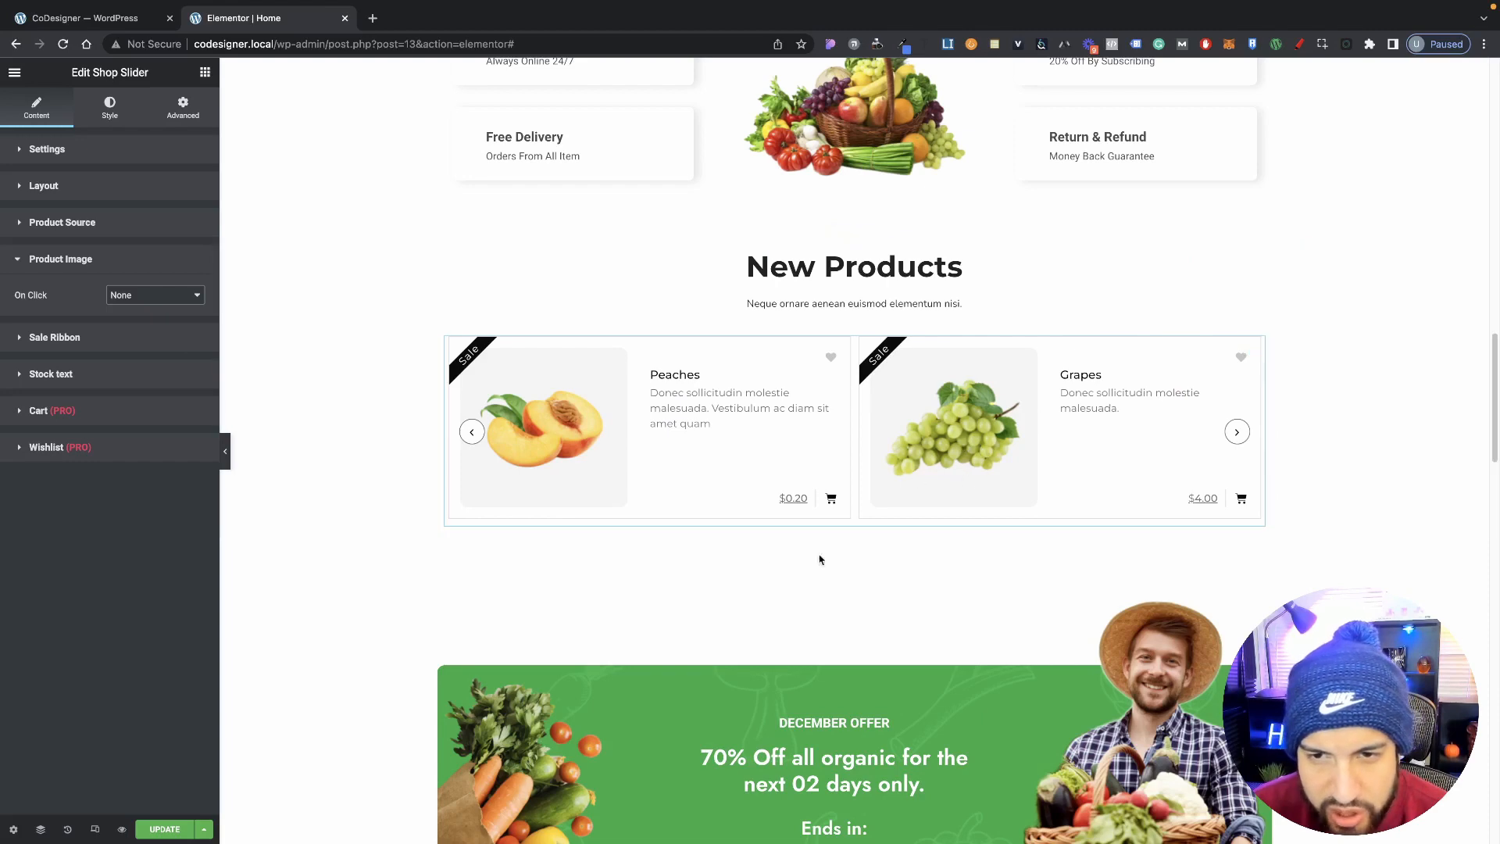
pyautogui.click(134, 300)
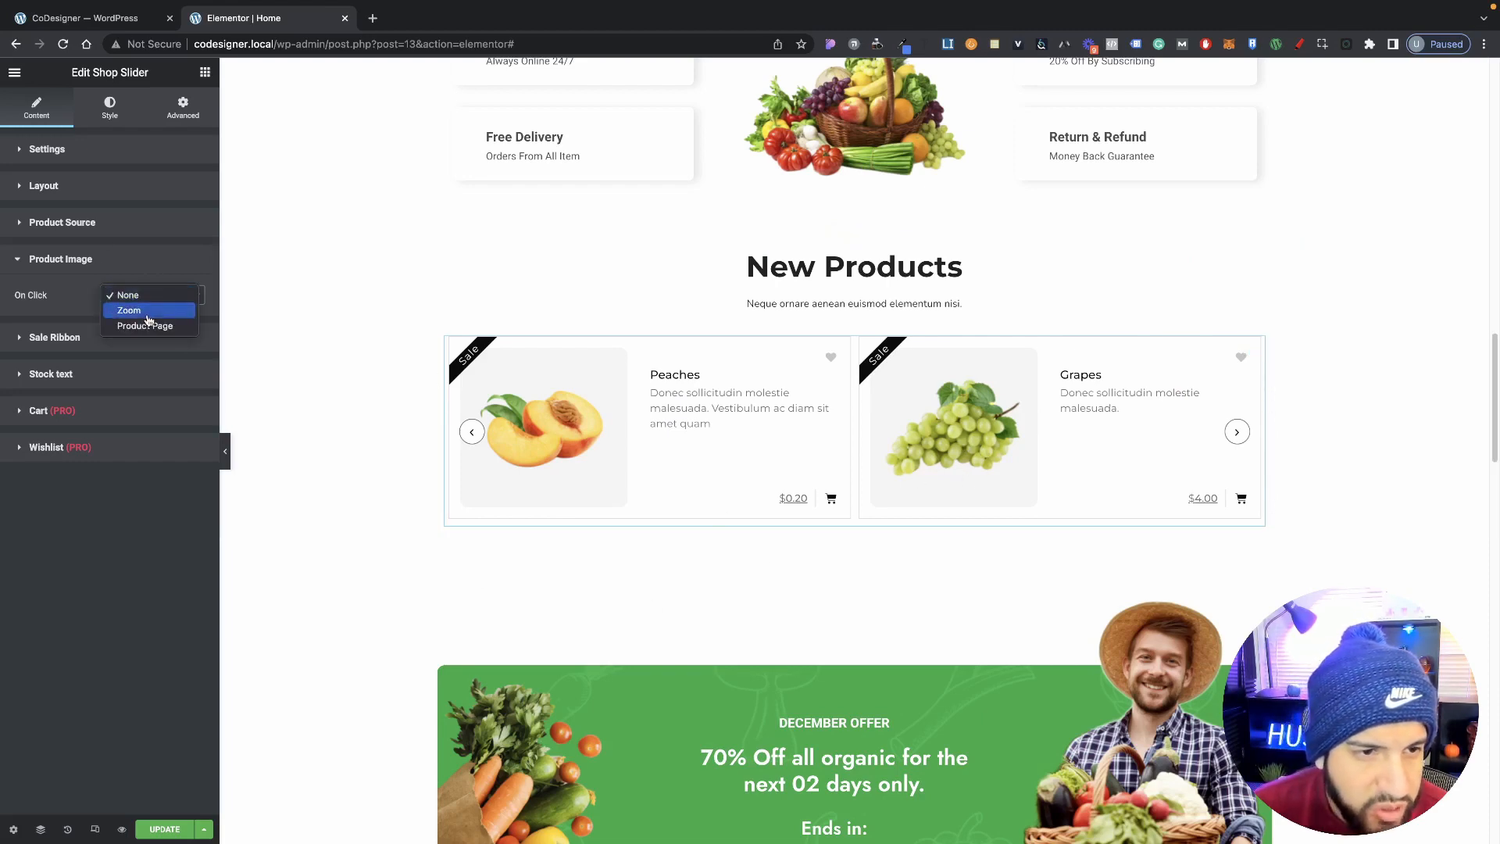
pyautogui.click(148, 316)
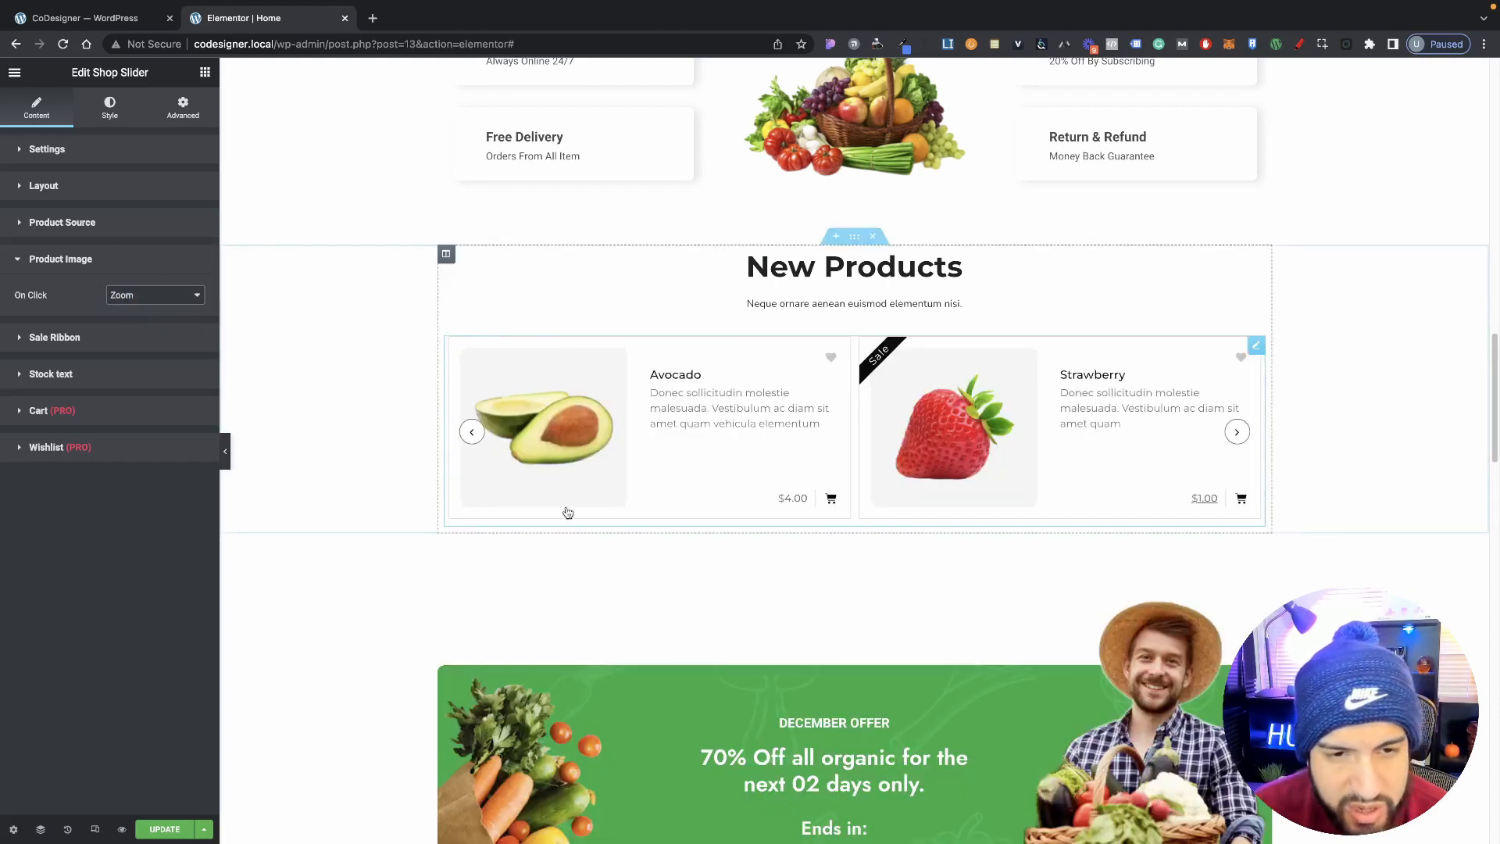
pyautogui.click(549, 464)
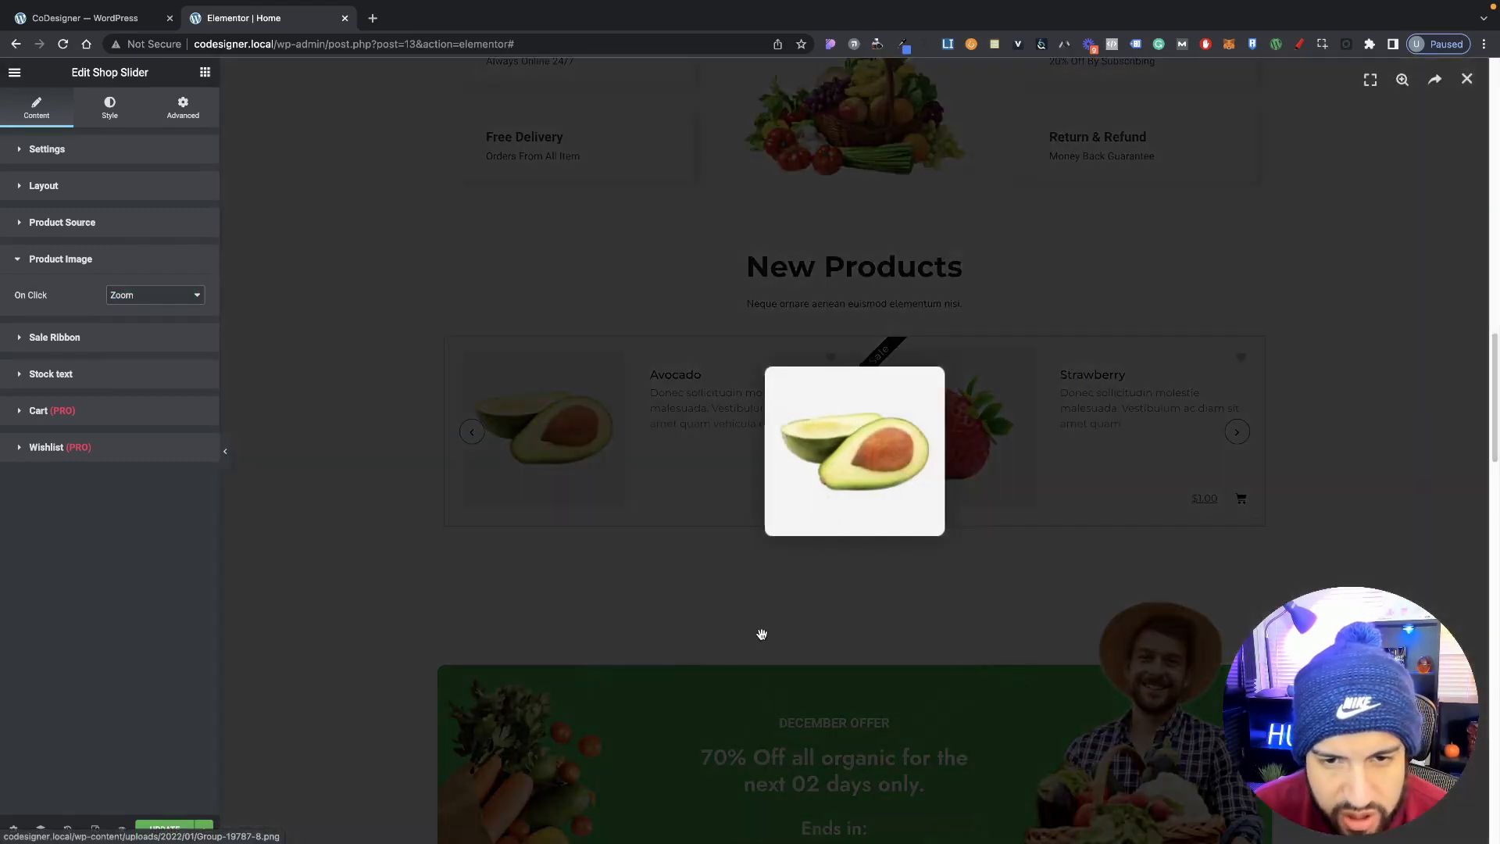
pyautogui.click(762, 634)
pyautogui.click(949, 437)
pyautogui.click(1092, 619)
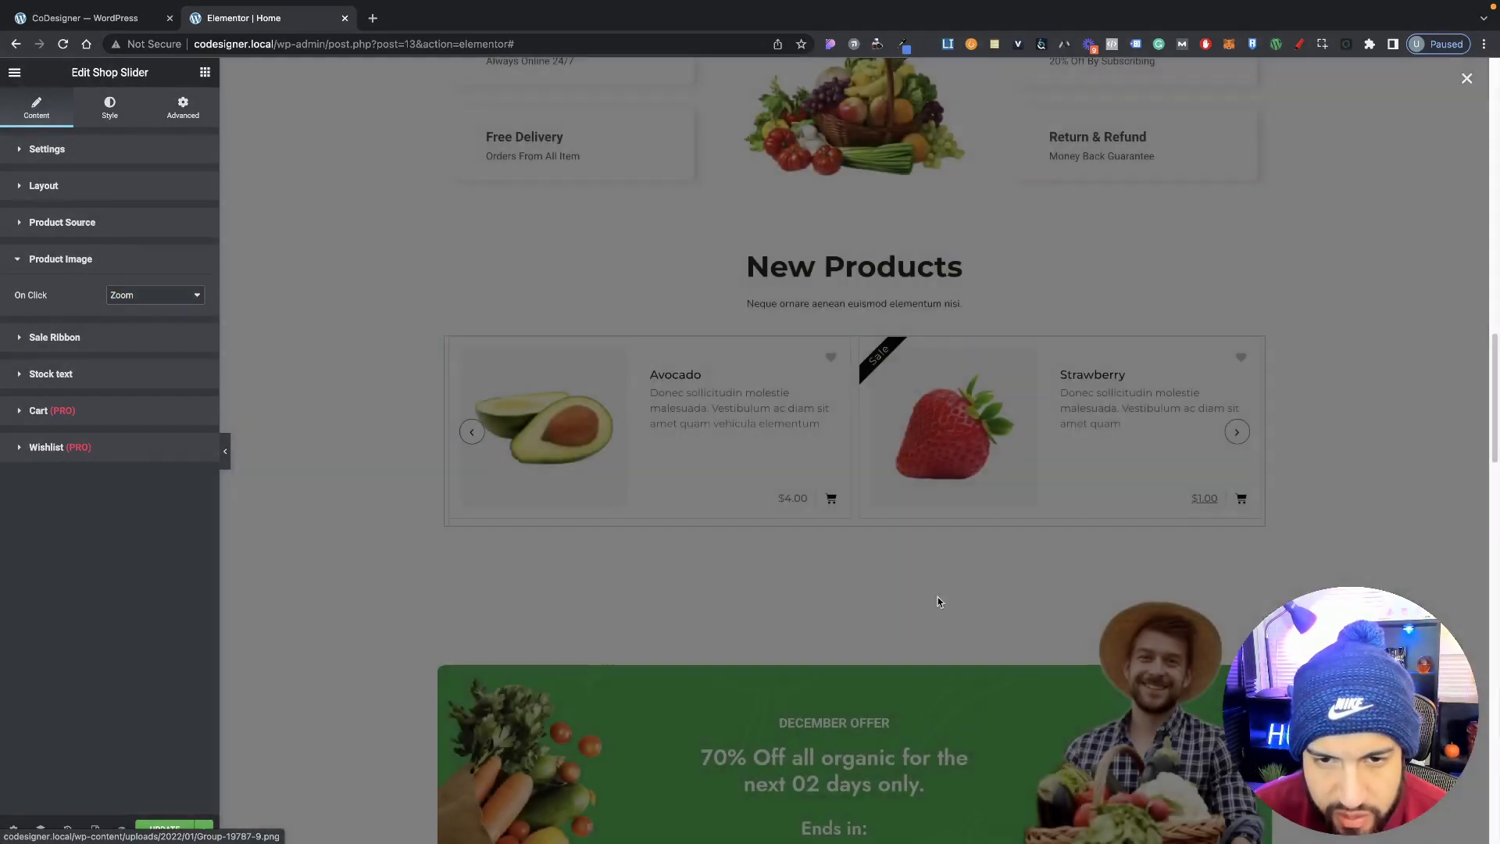
# Set the product image's click action to Product Page.
pyautogui.click(160, 294)
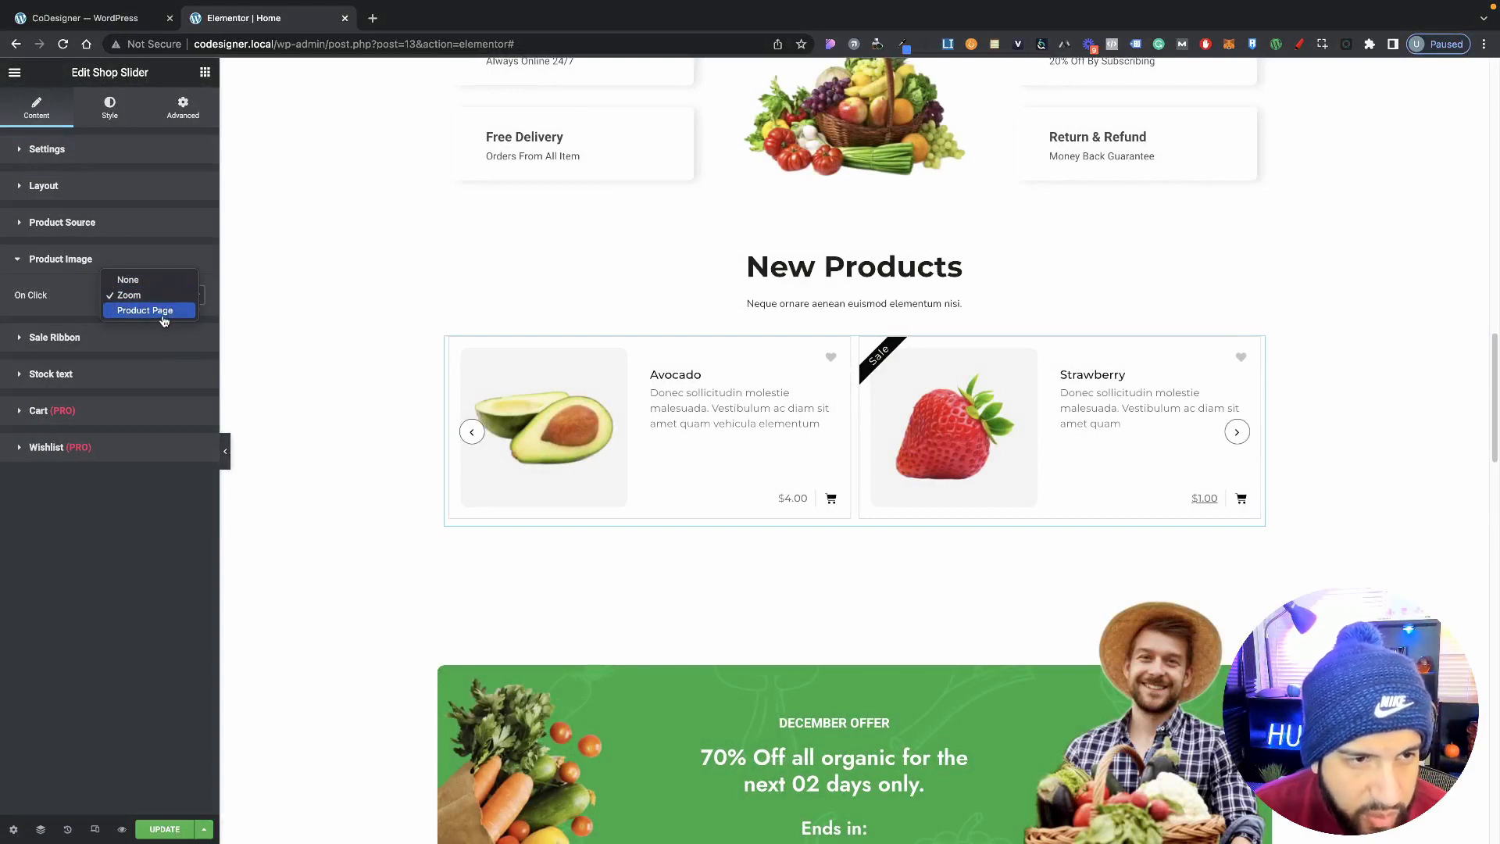
pyautogui.click(156, 312)
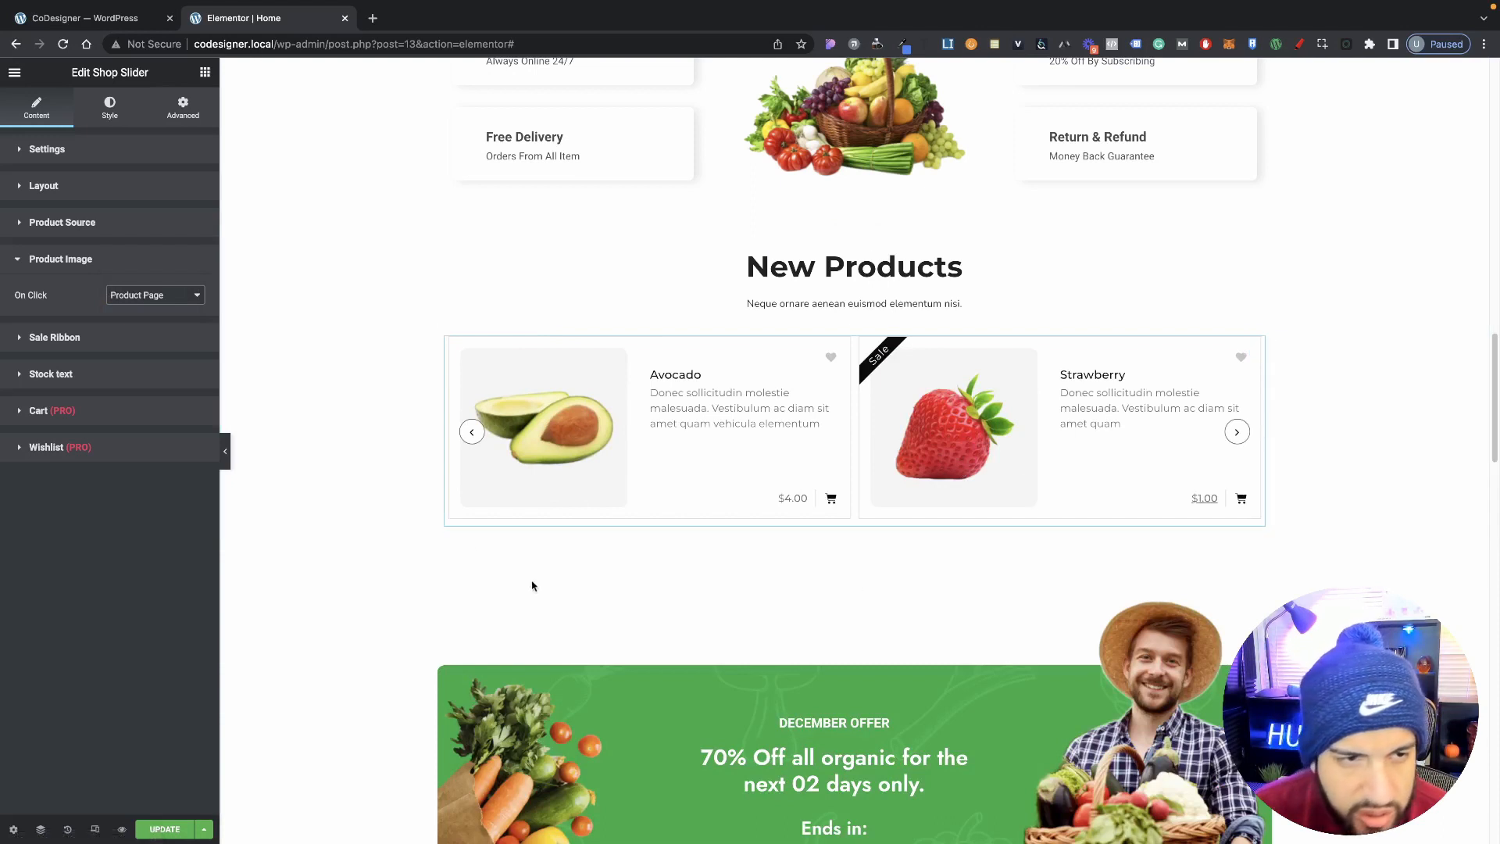
pyautogui.click(131, 300)
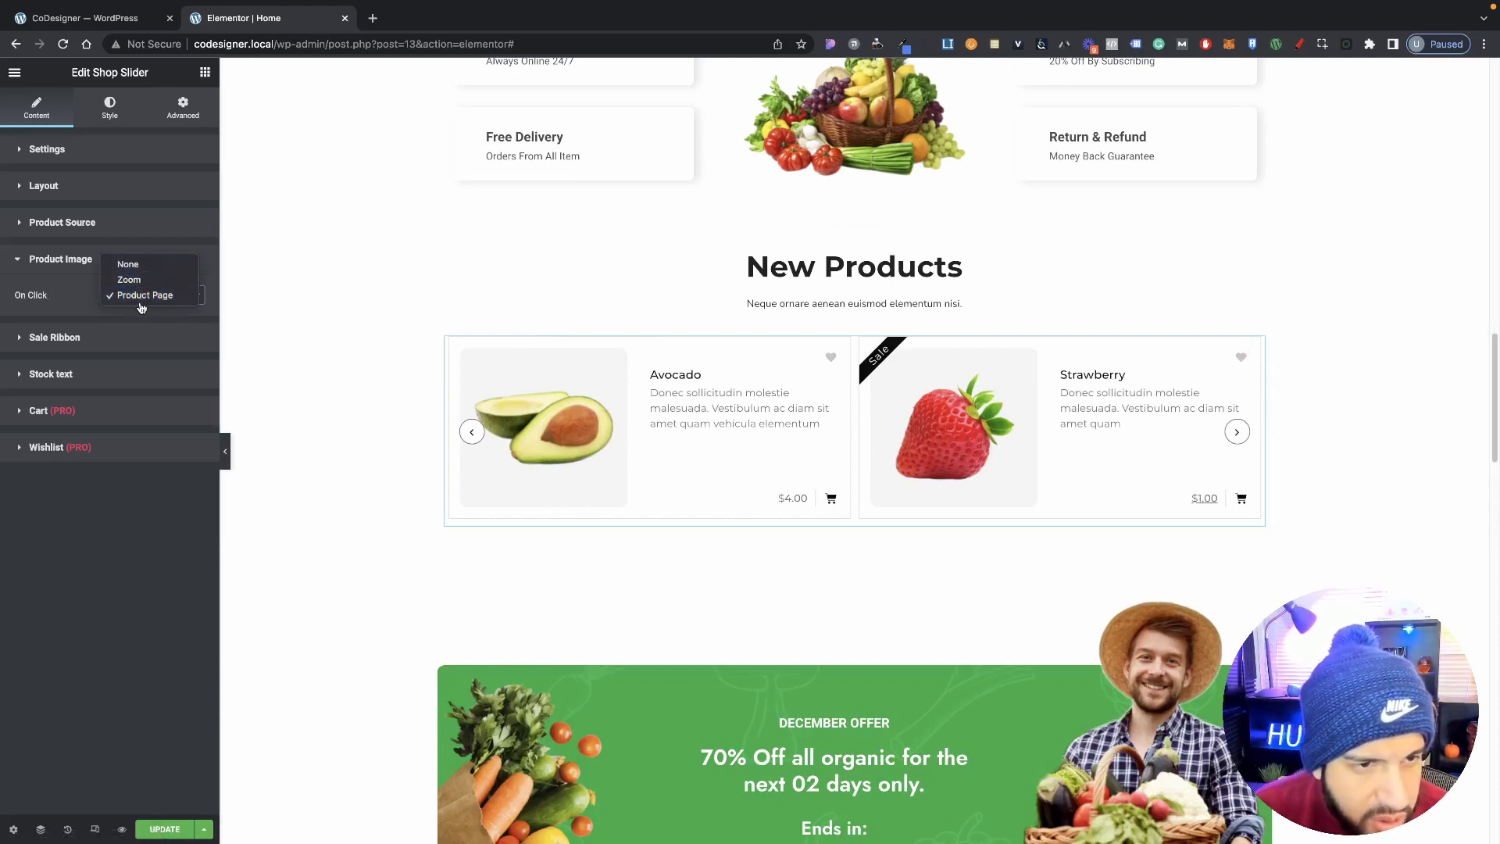
pyautogui.click(141, 301)
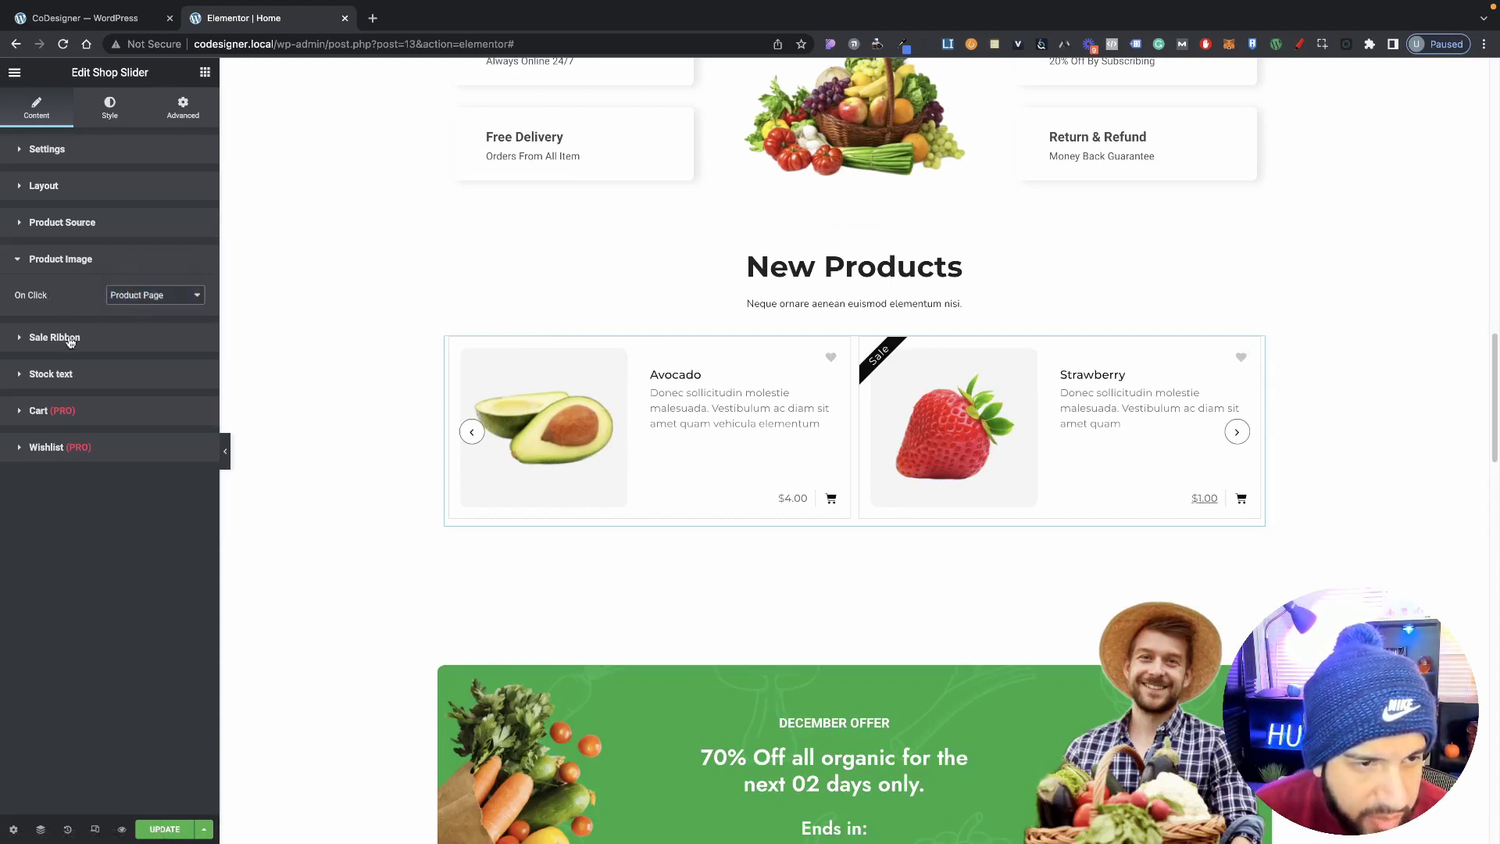
# Try hiding the sale ribbon, show it again, and select its label text without changing it.
pyautogui.click(109, 342)
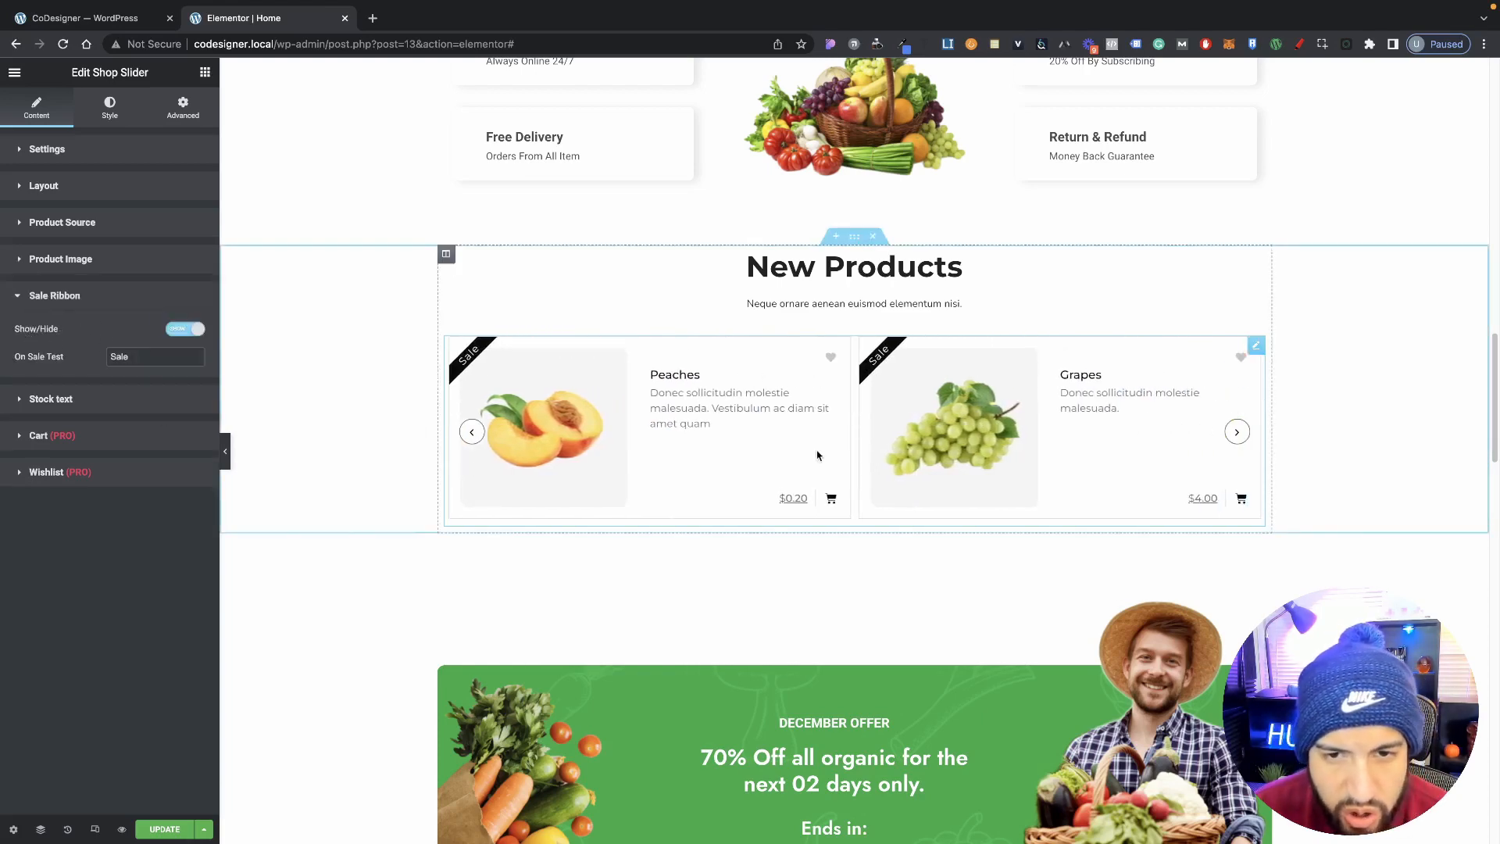
pyautogui.click(187, 336)
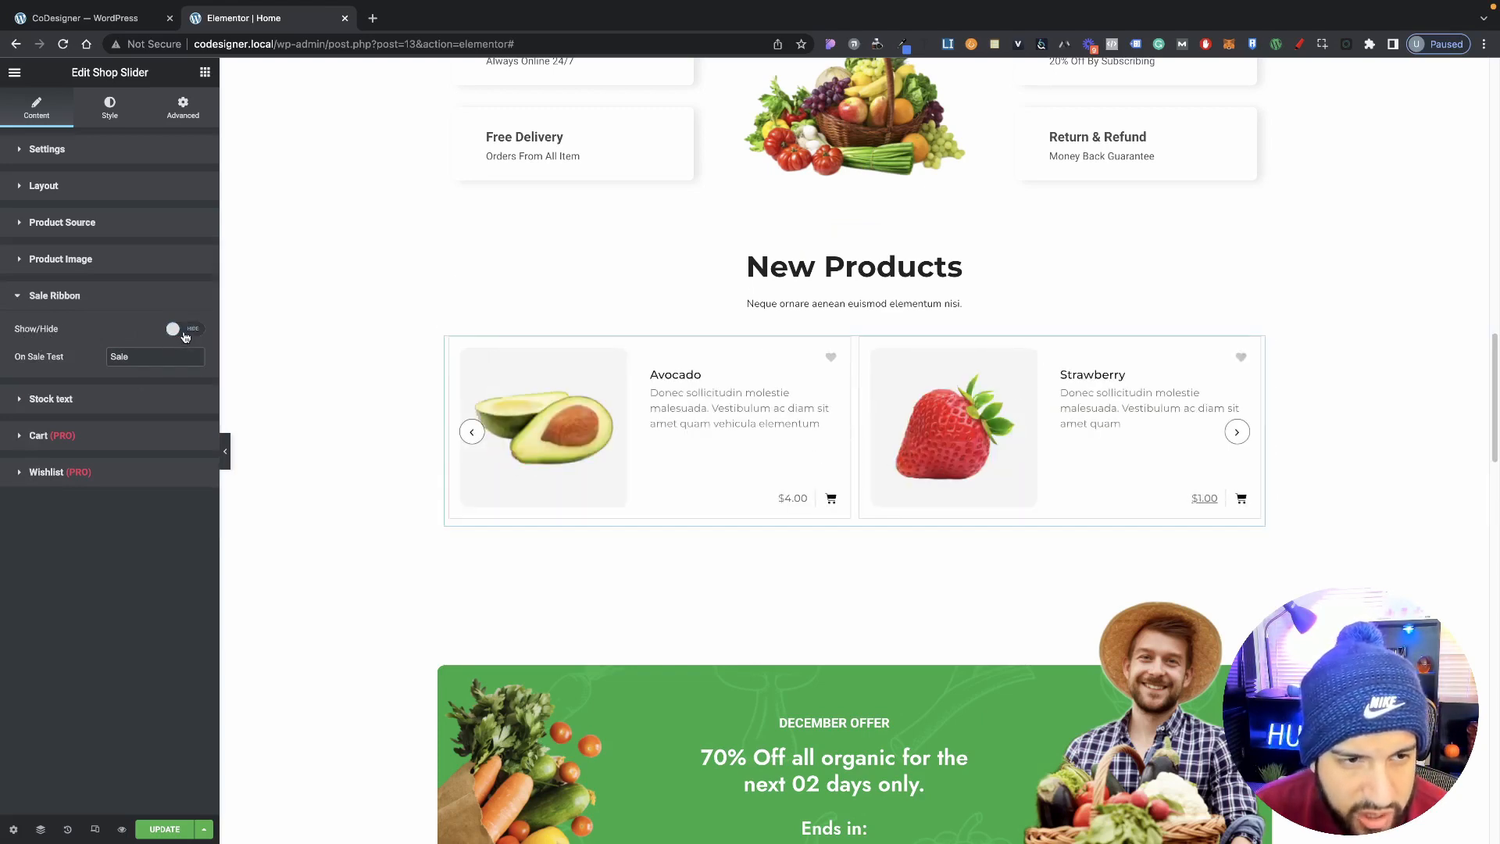
pyautogui.click(185, 337)
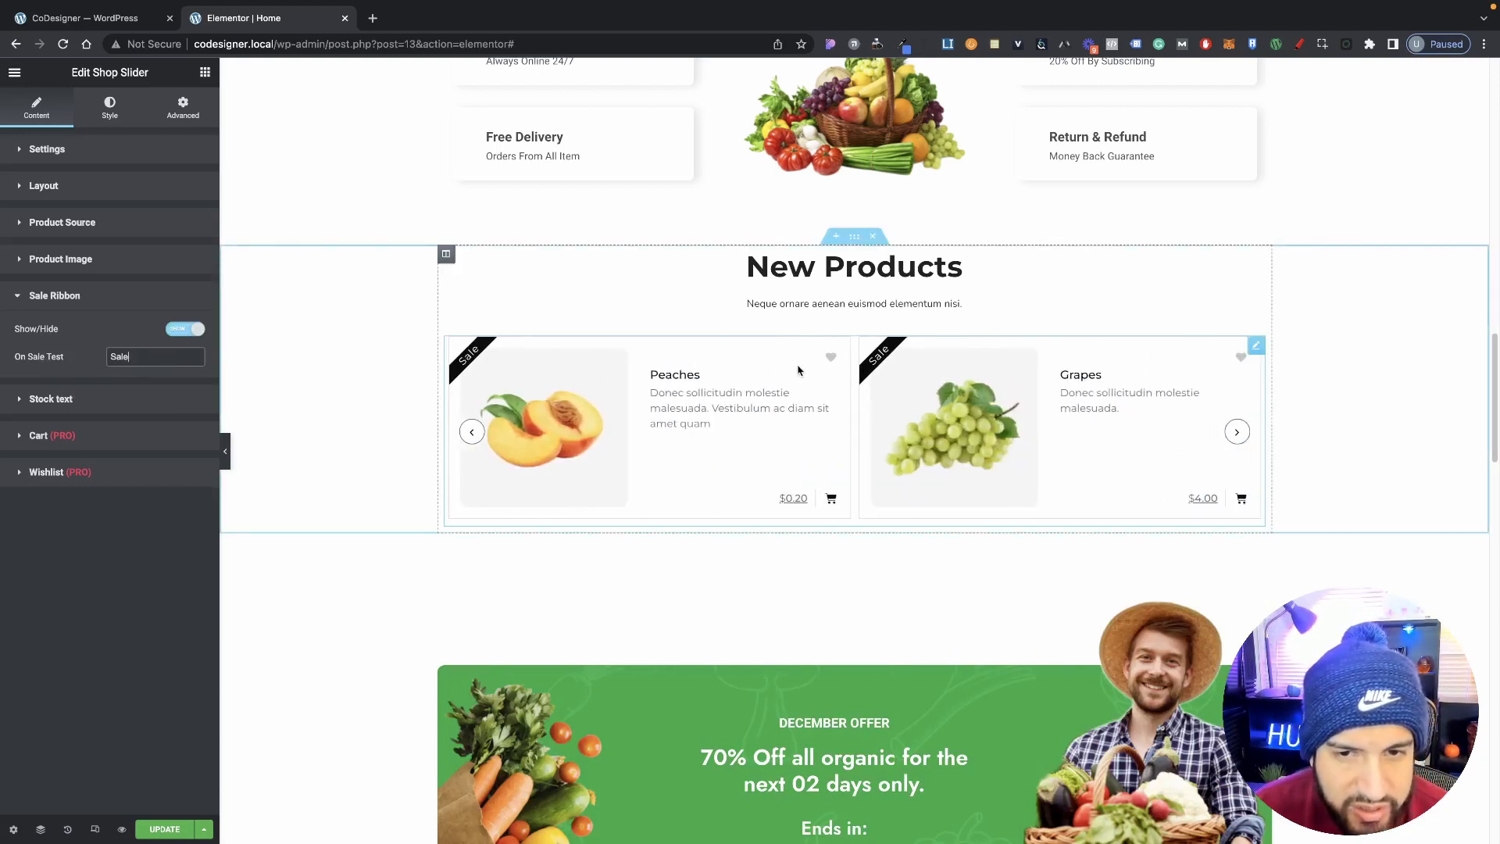
pyautogui.doubleClick(108, 358)
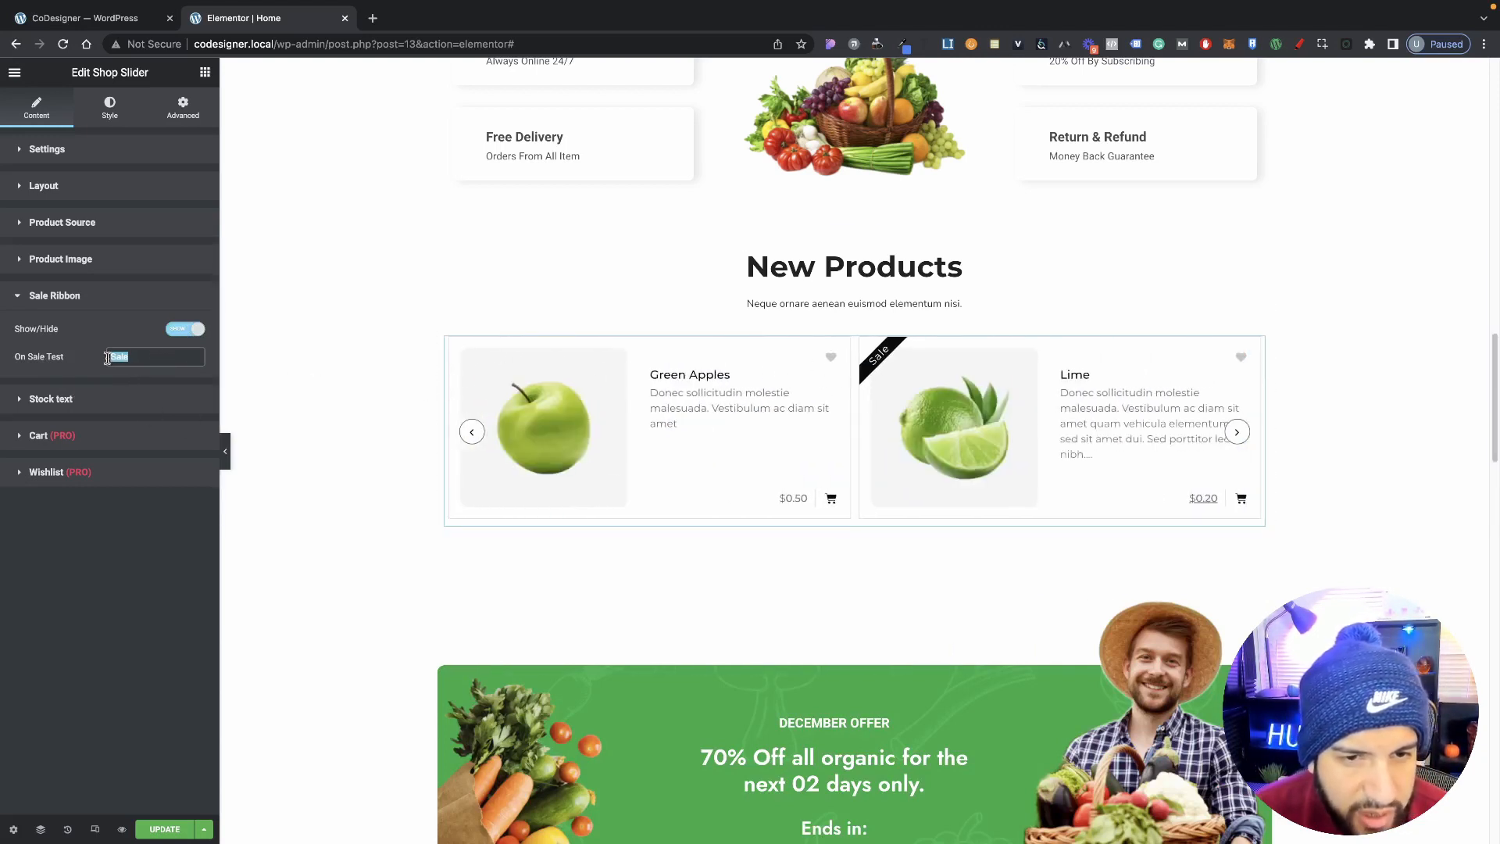
# Look through the stock text, sale ribbon, cart and wishlist settings, selecting the Out Of Stock text without changing it.
pyautogui.click(101, 400)
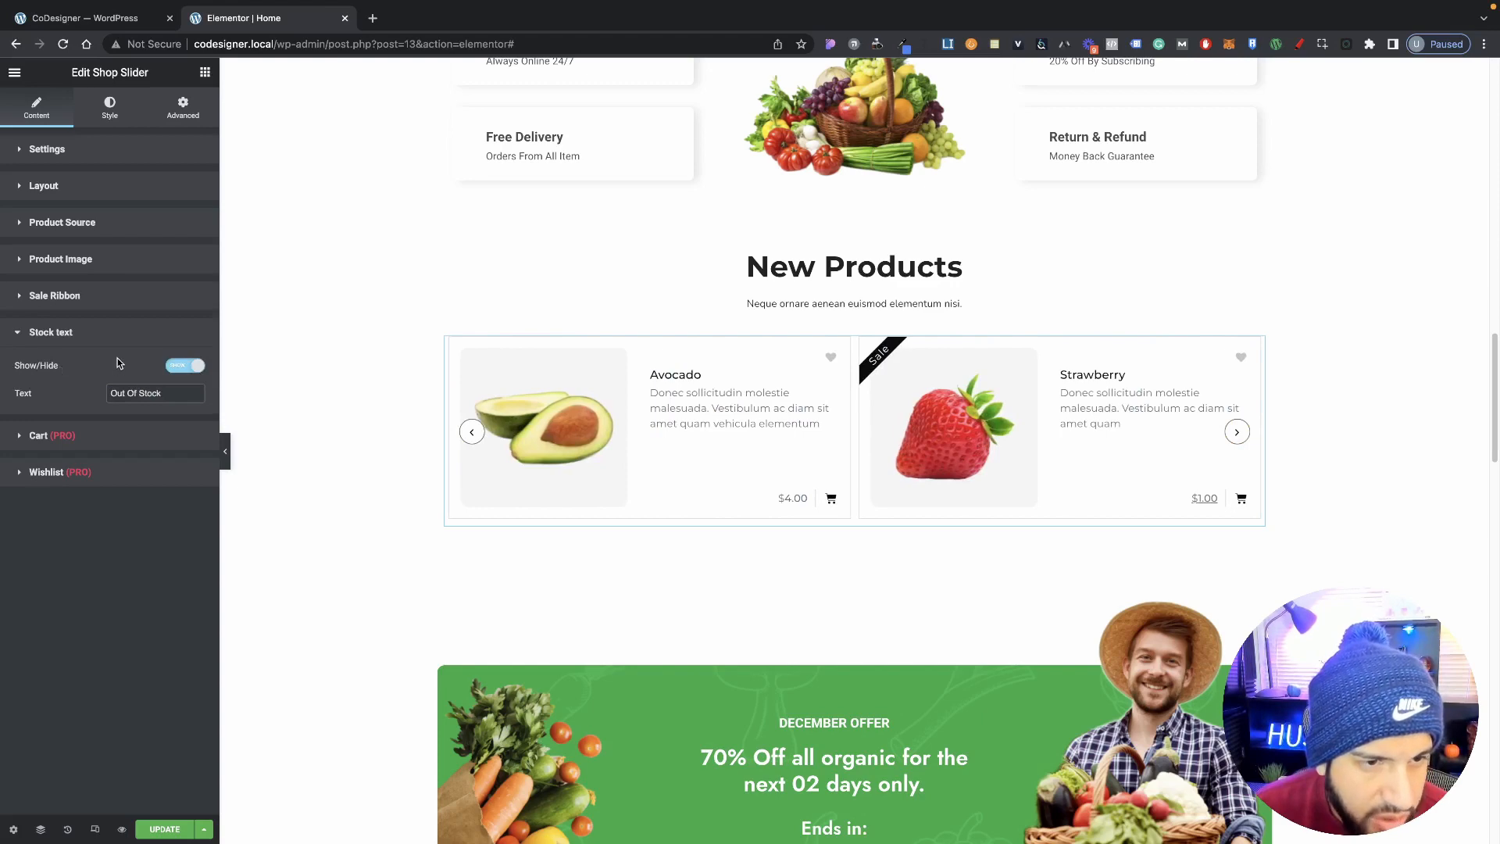
pyautogui.click(100, 296)
pyautogui.click(98, 401)
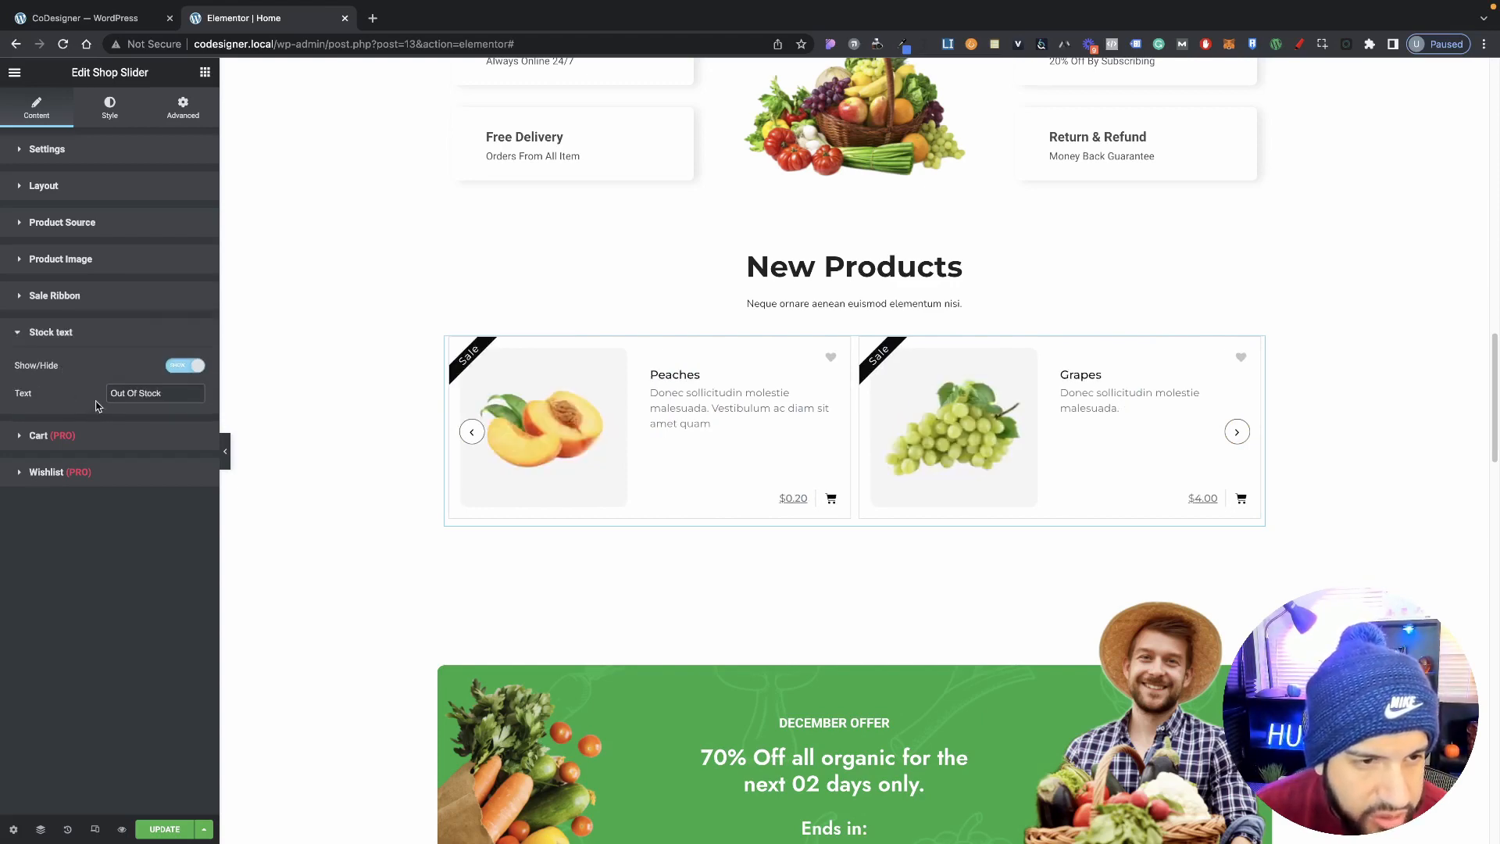
pyautogui.click(175, 397)
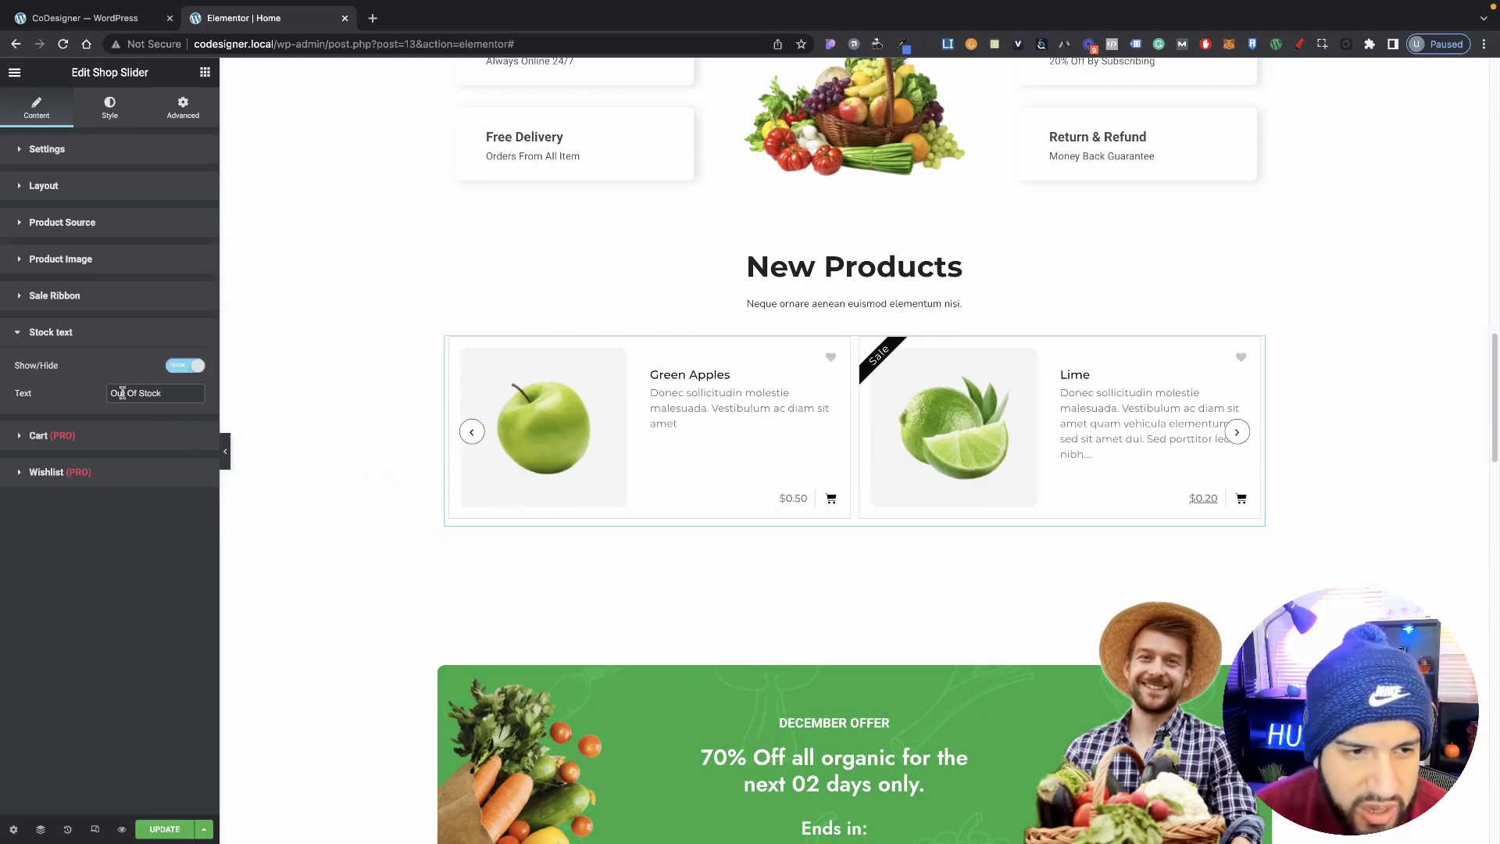
pyautogui.moveTo(175, 400); pyautogui.dragTo(102, 401)
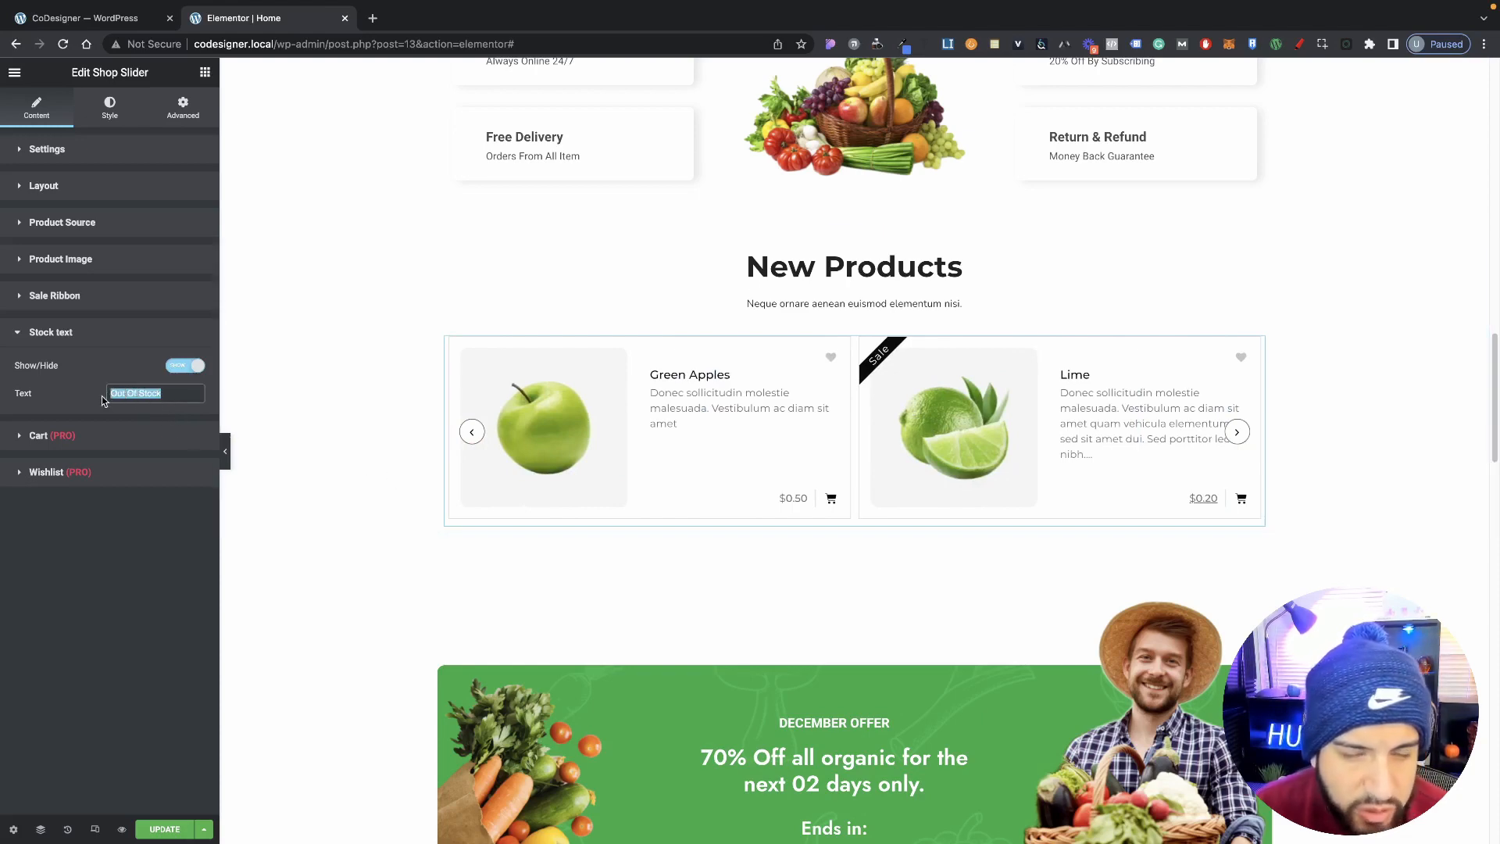
pyautogui.click(180, 394)
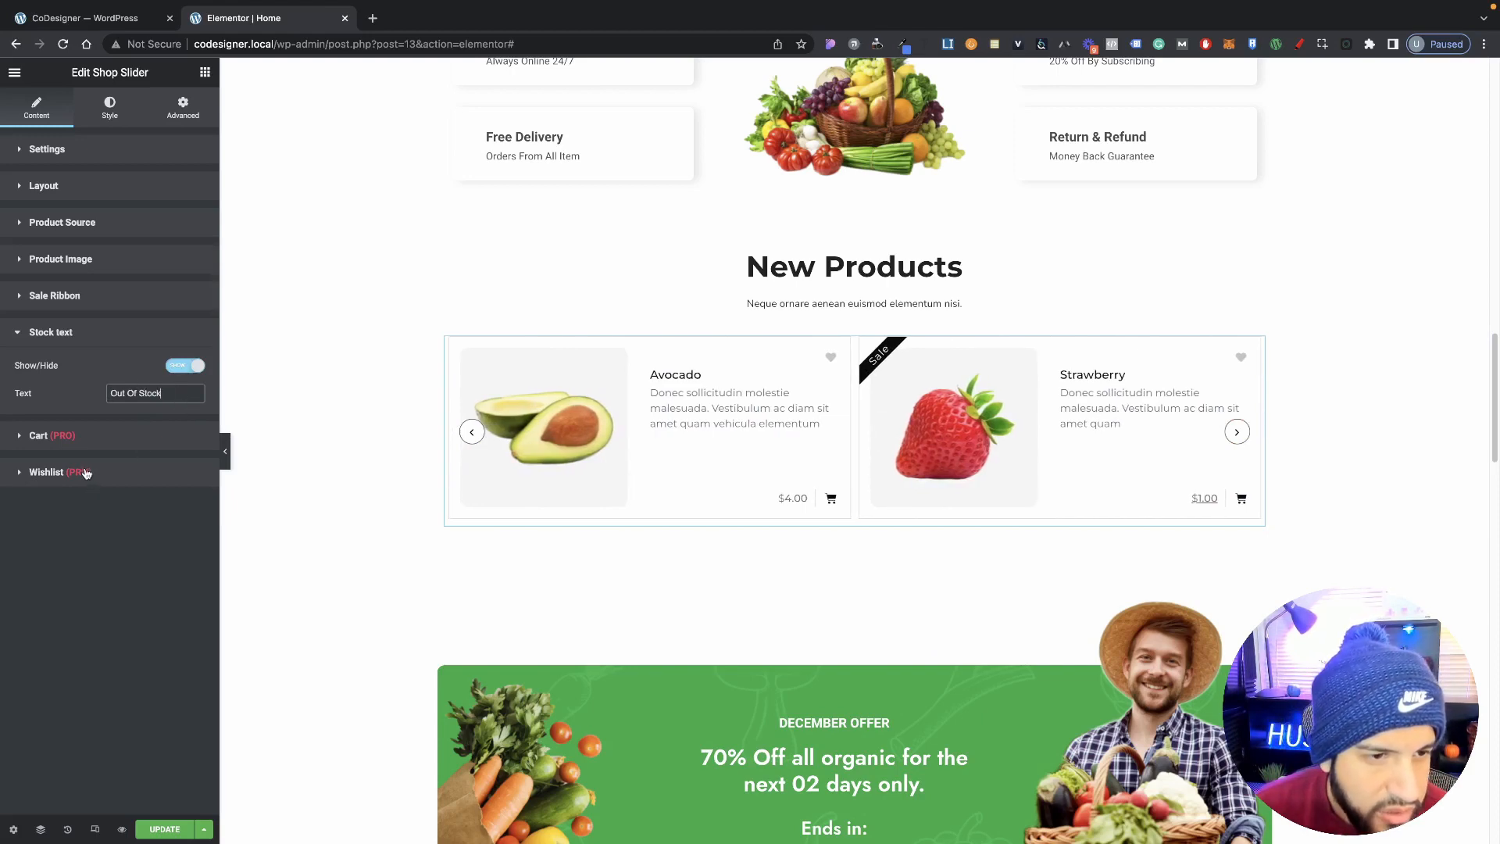
pyautogui.click(89, 438)
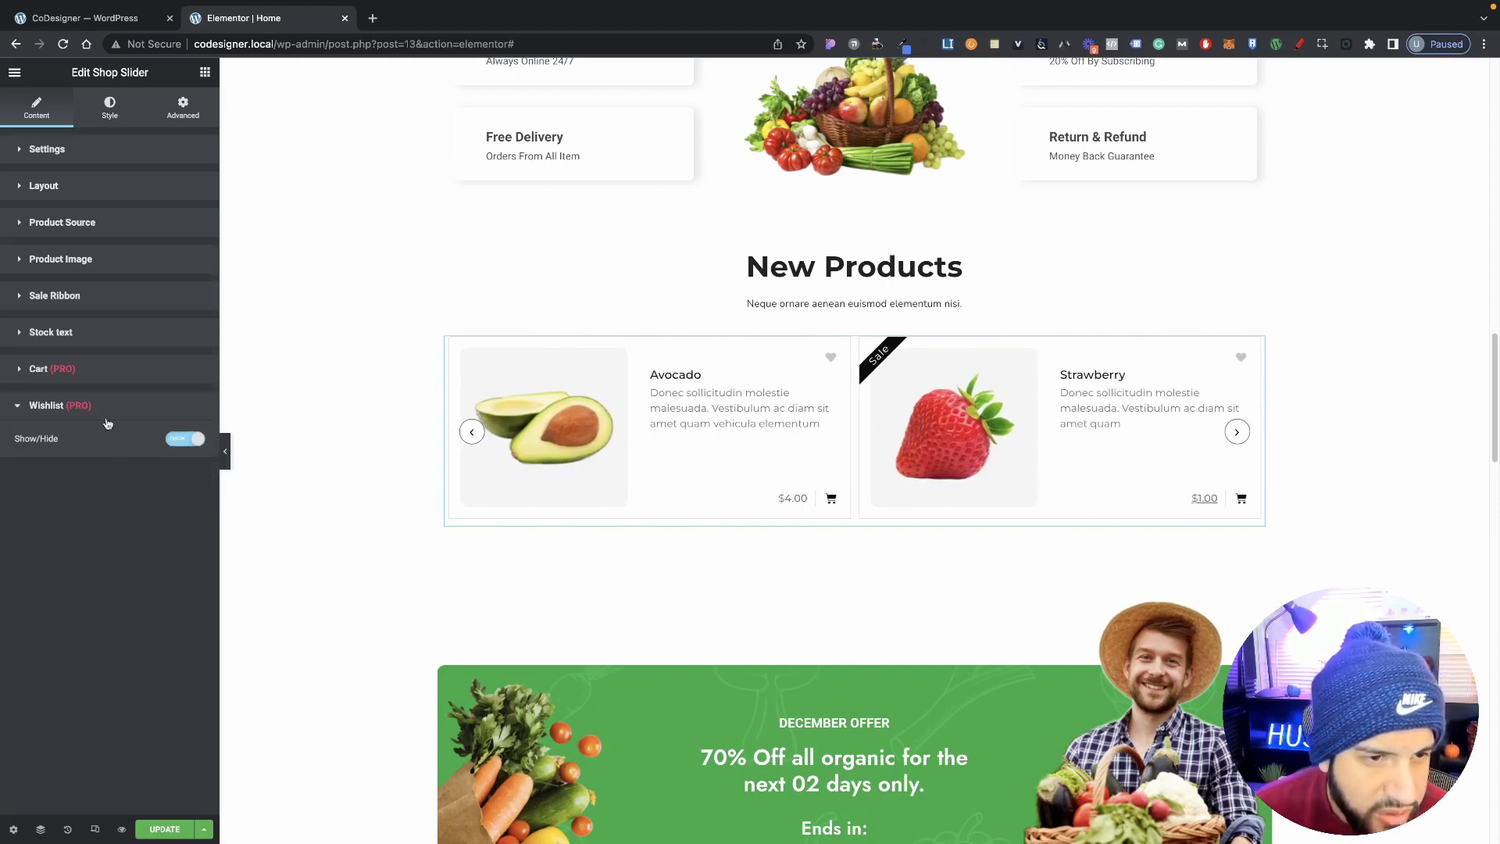
pyautogui.click(97, 341)
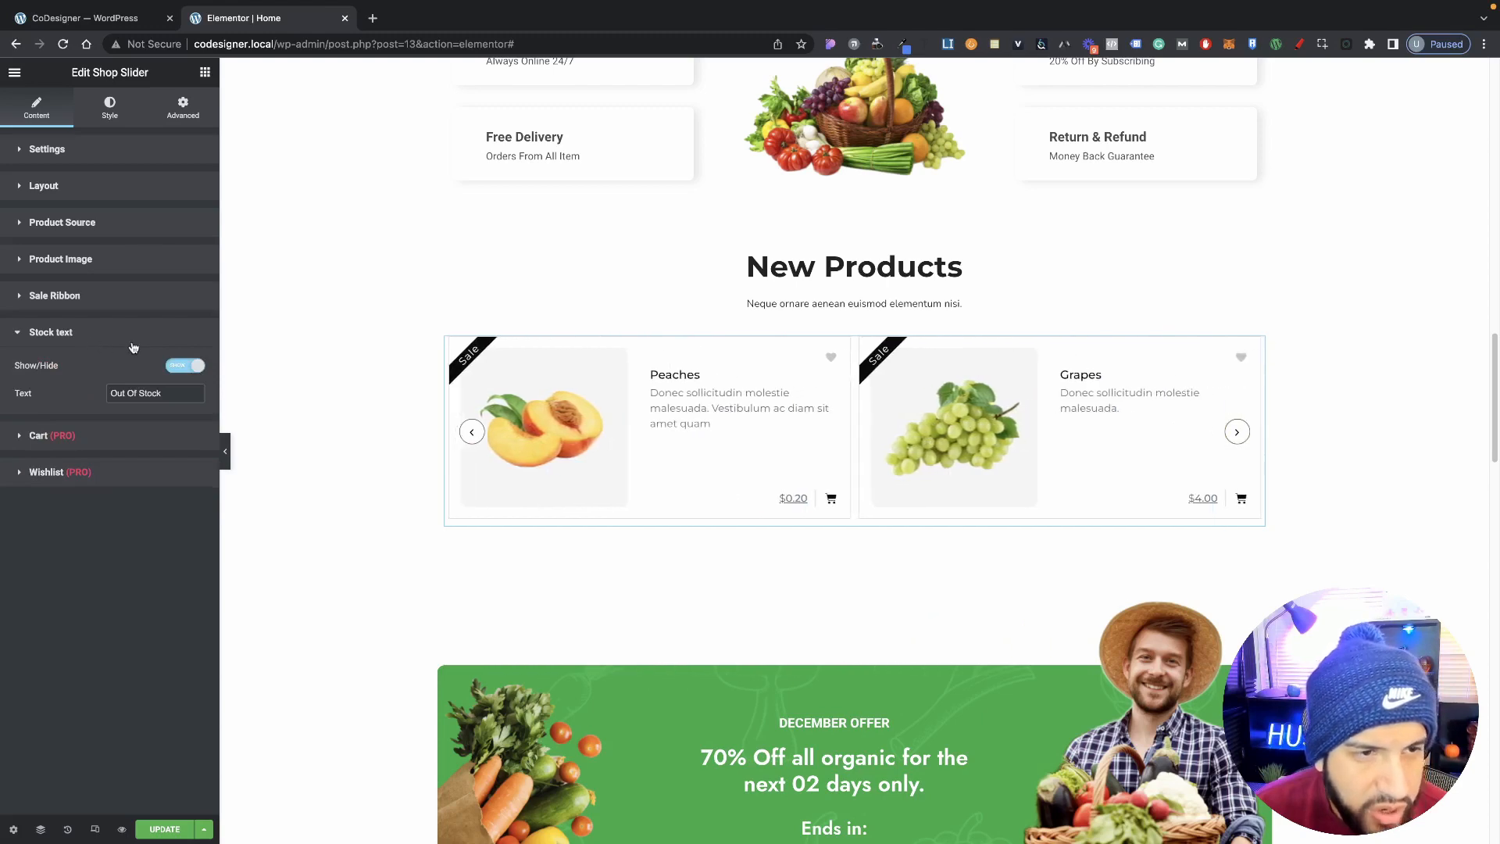
# Give the product cards a classic background in near-white #FDFDFD, and preview the page without the editing panel.
pyautogui.click(109, 113)
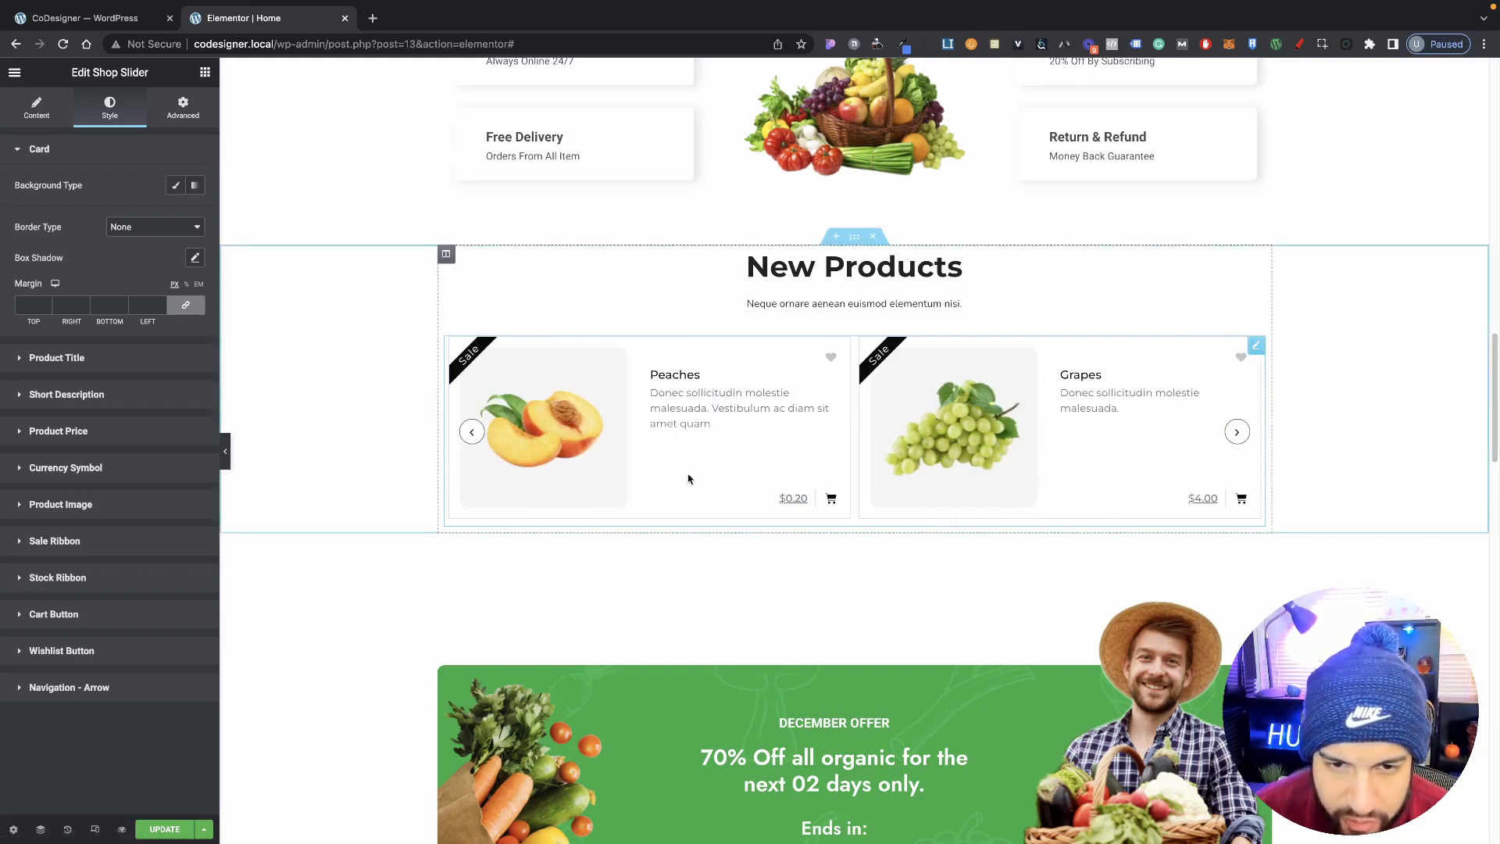
pyautogui.click(173, 186)
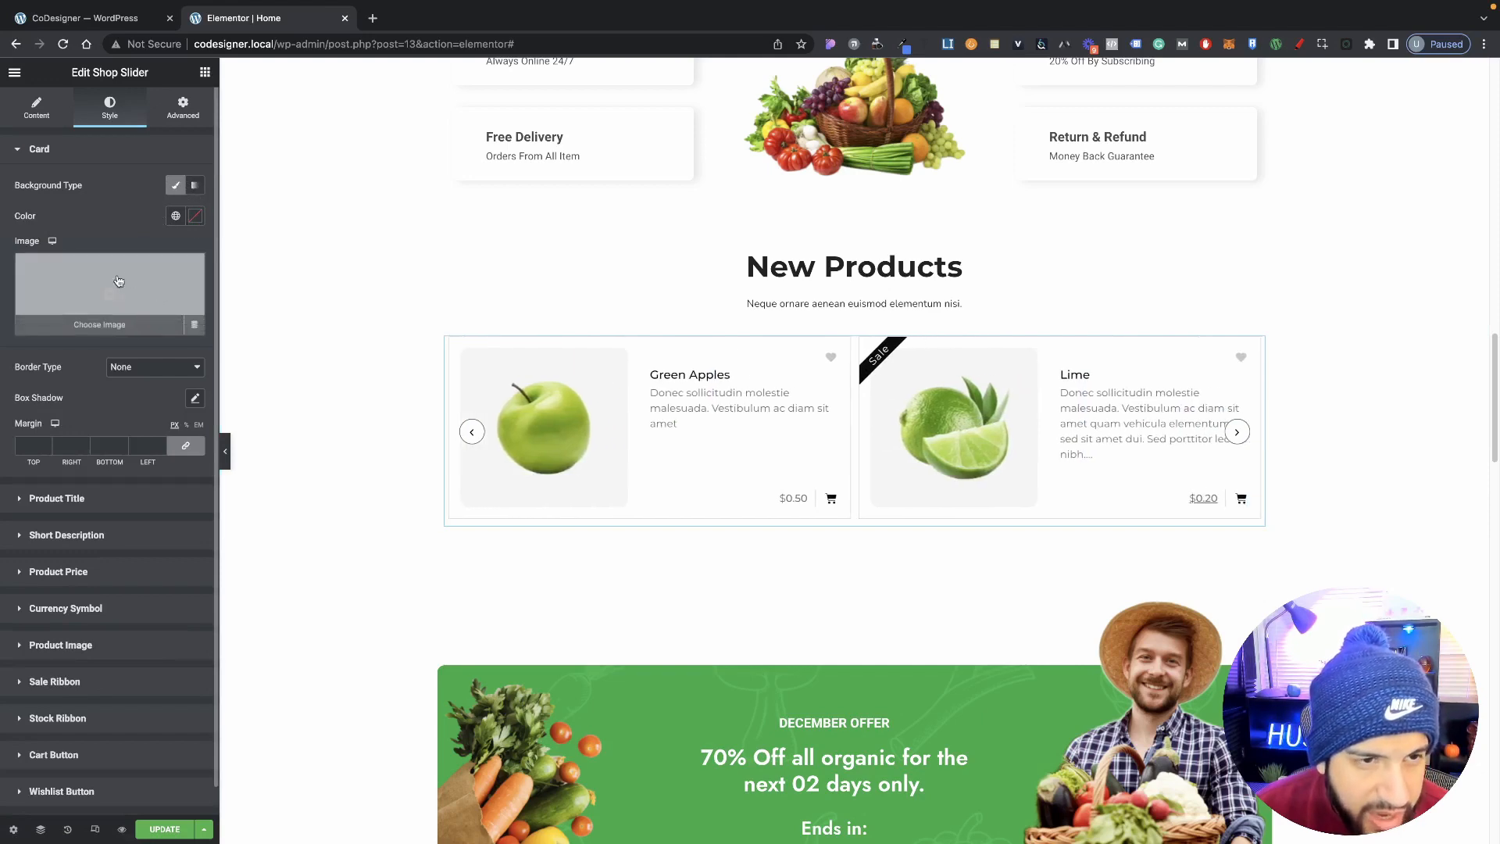
pyautogui.click(195, 216)
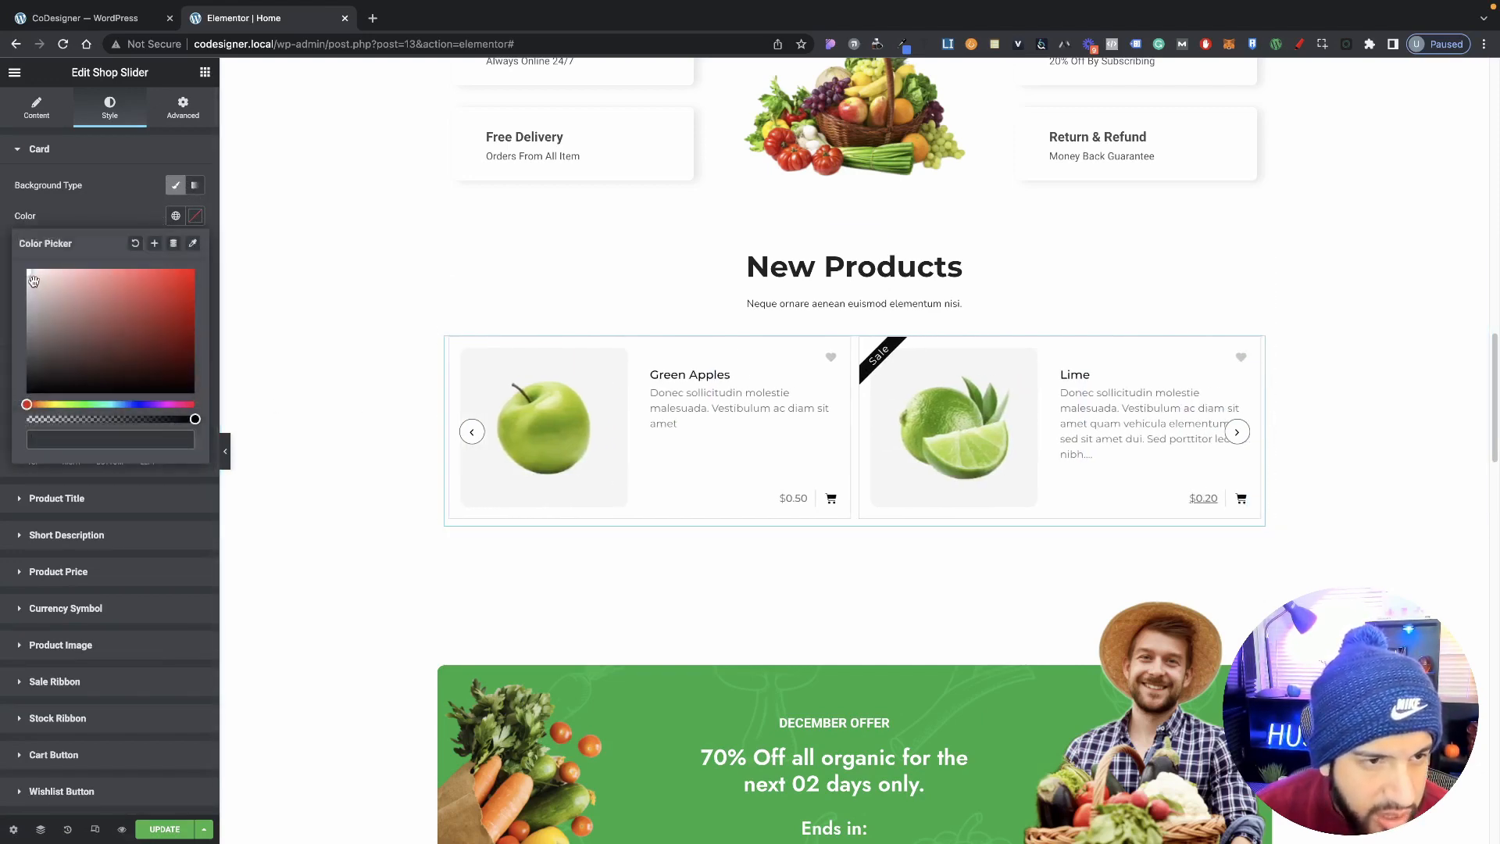
pyautogui.moveTo(36, 283)
pyautogui.mouseDown()
pyautogui.moveTo(160, 306)
pyautogui.moveTo(110, 326)
pyautogui.moveTo(179, 365)
pyautogui.moveTo(160, 300)
pyautogui.moveTo(33, 306)
pyautogui.moveTo(19, 272)
pyautogui.mouseUp()
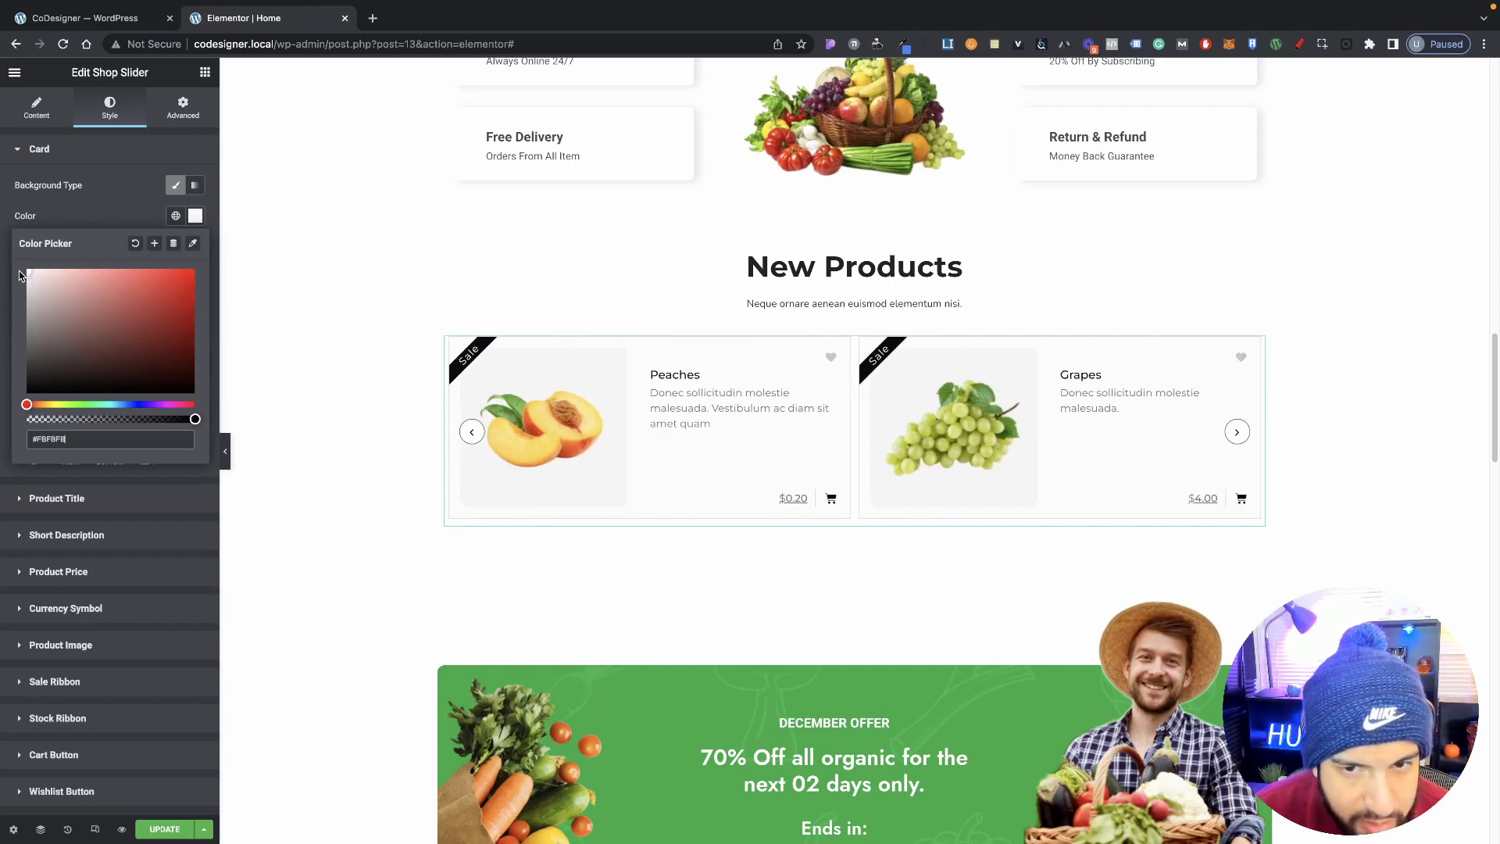
pyautogui.click(91, 207)
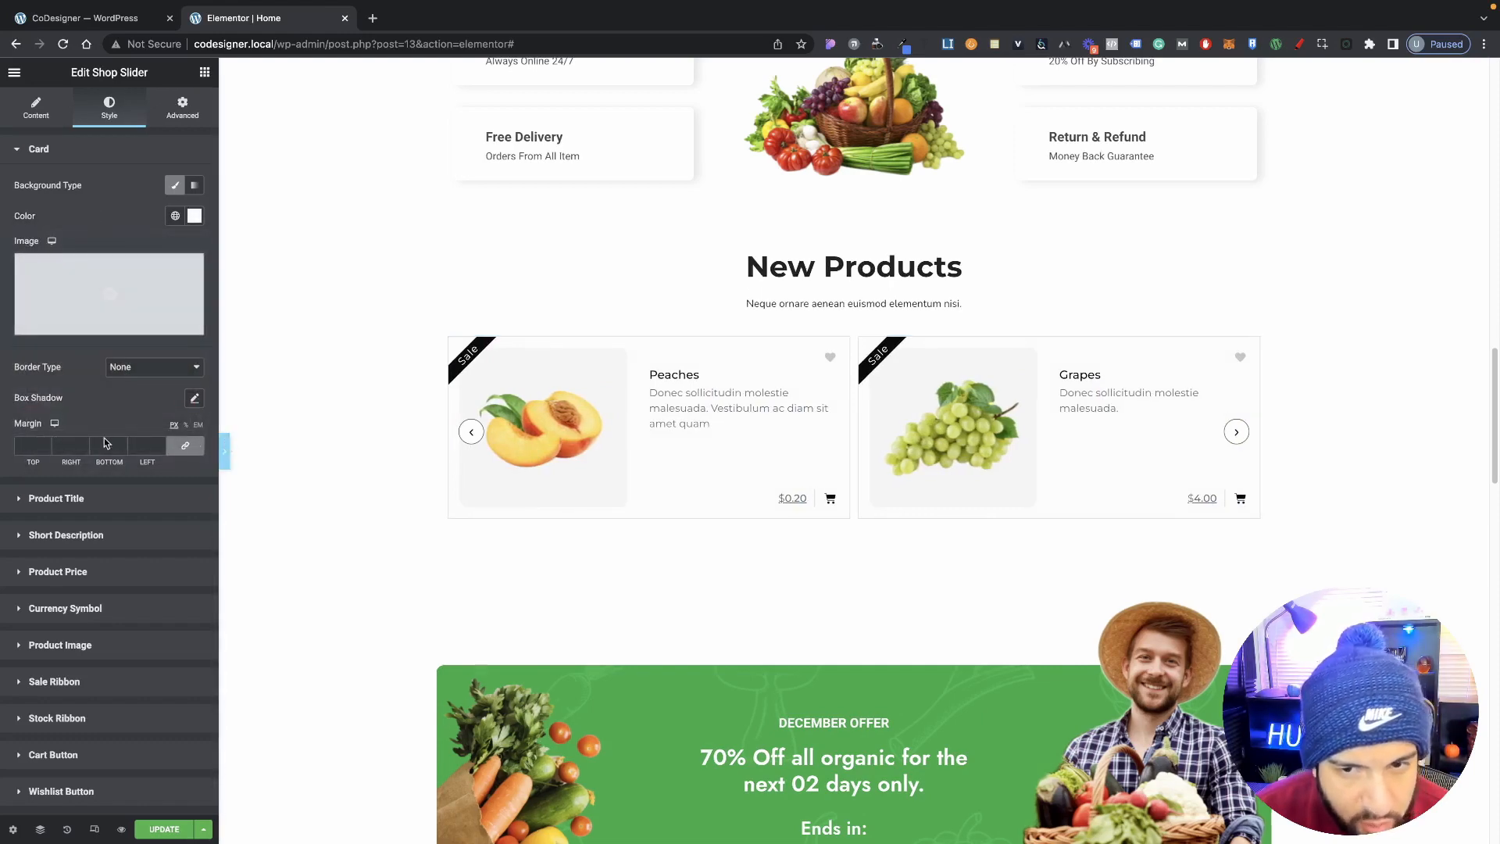
pyautogui.click(227, 449)
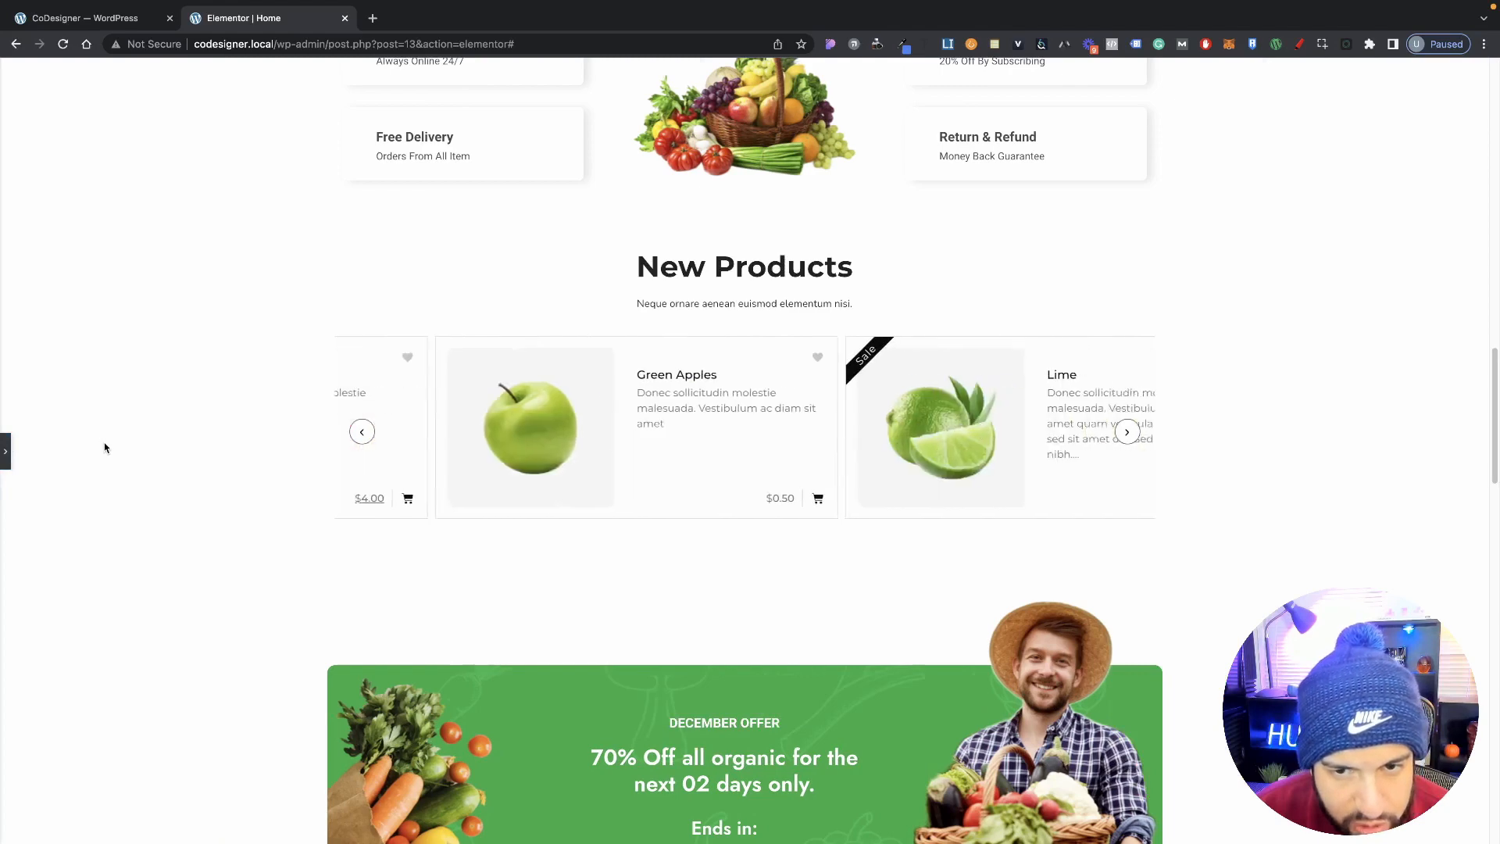
pyautogui.click(4, 458)
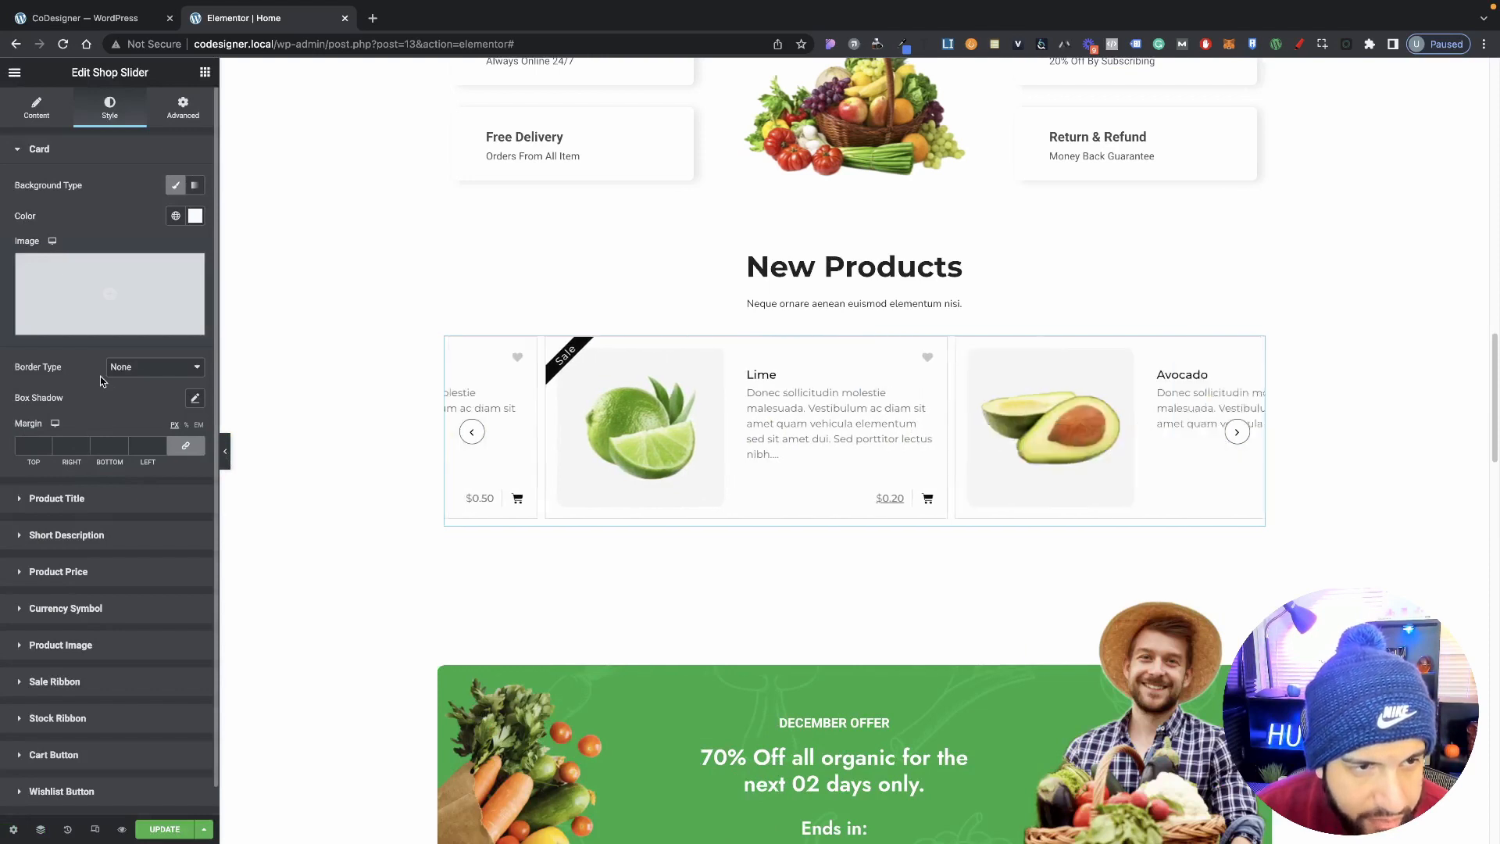
# Give the product cards a solid border with a linked width of 4 on all sides.
pyautogui.click(123, 367)
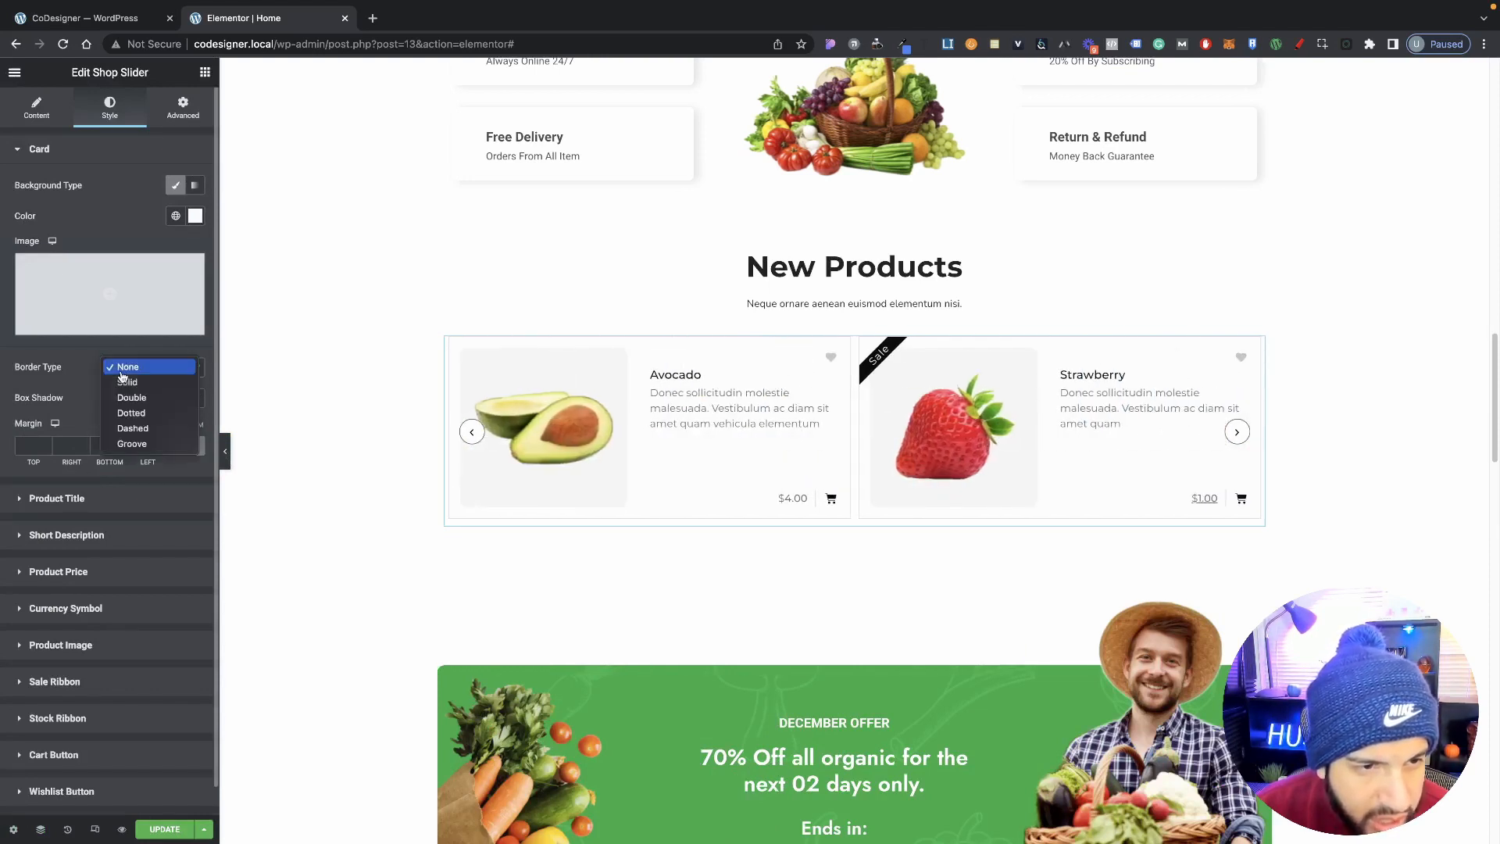
pyautogui.click(123, 382)
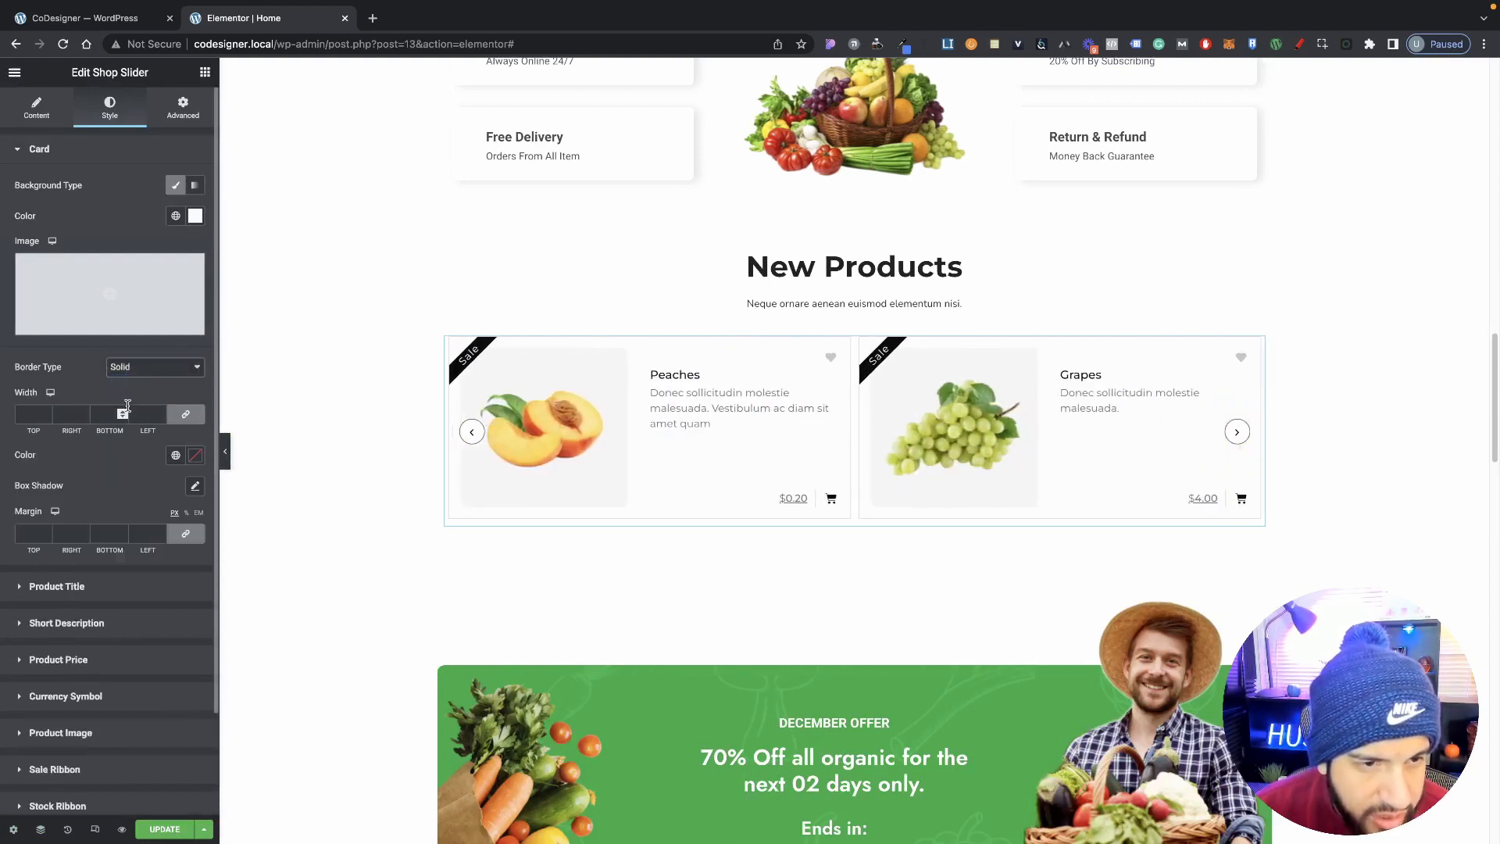
pyautogui.click(153, 416)
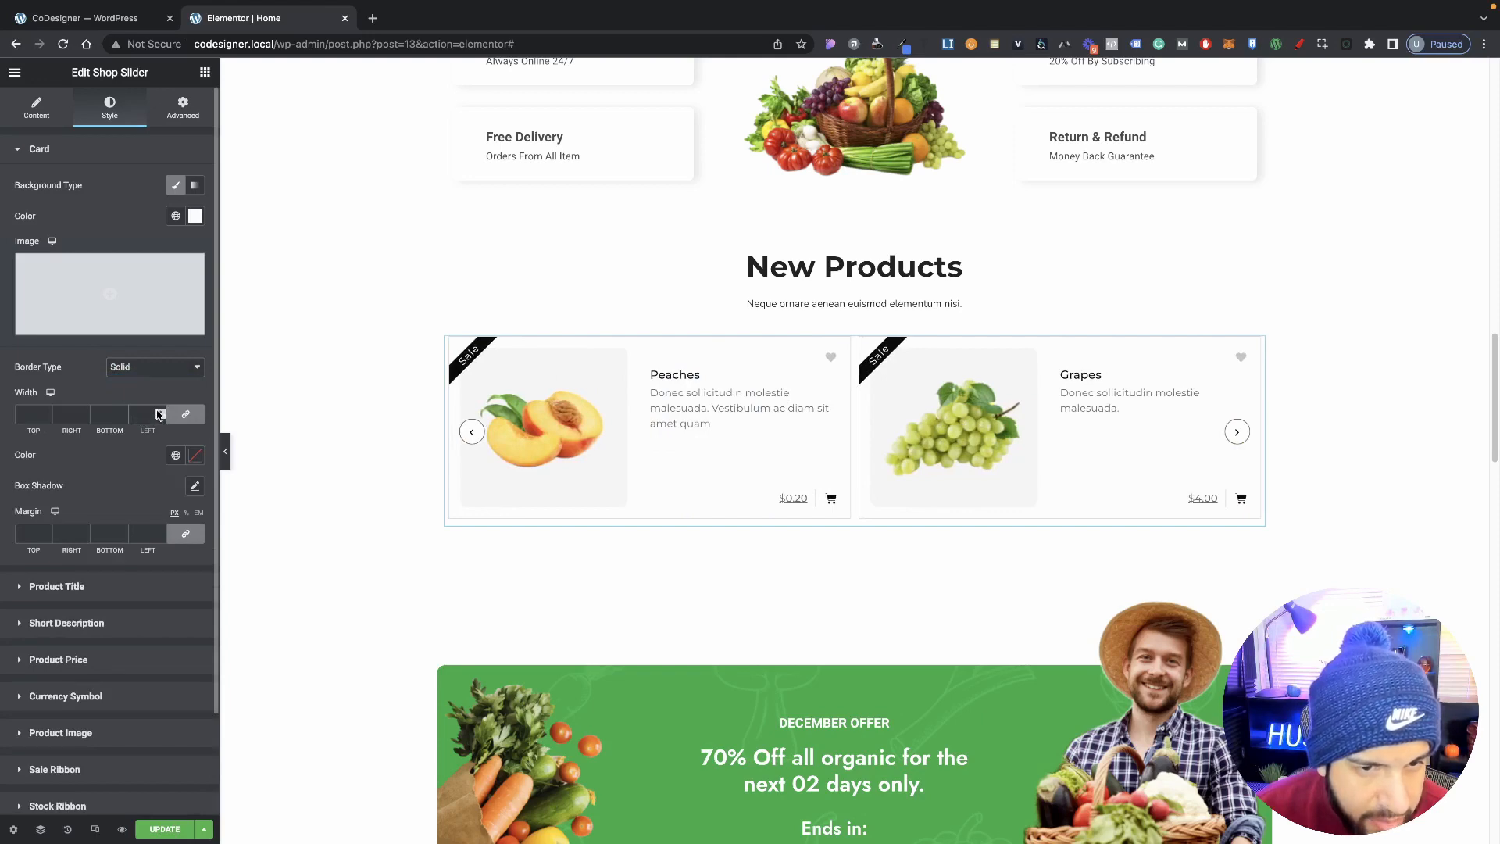
pyautogui.click(160, 412)
pyautogui.click(160, 411)
pyautogui.click(160, 411)
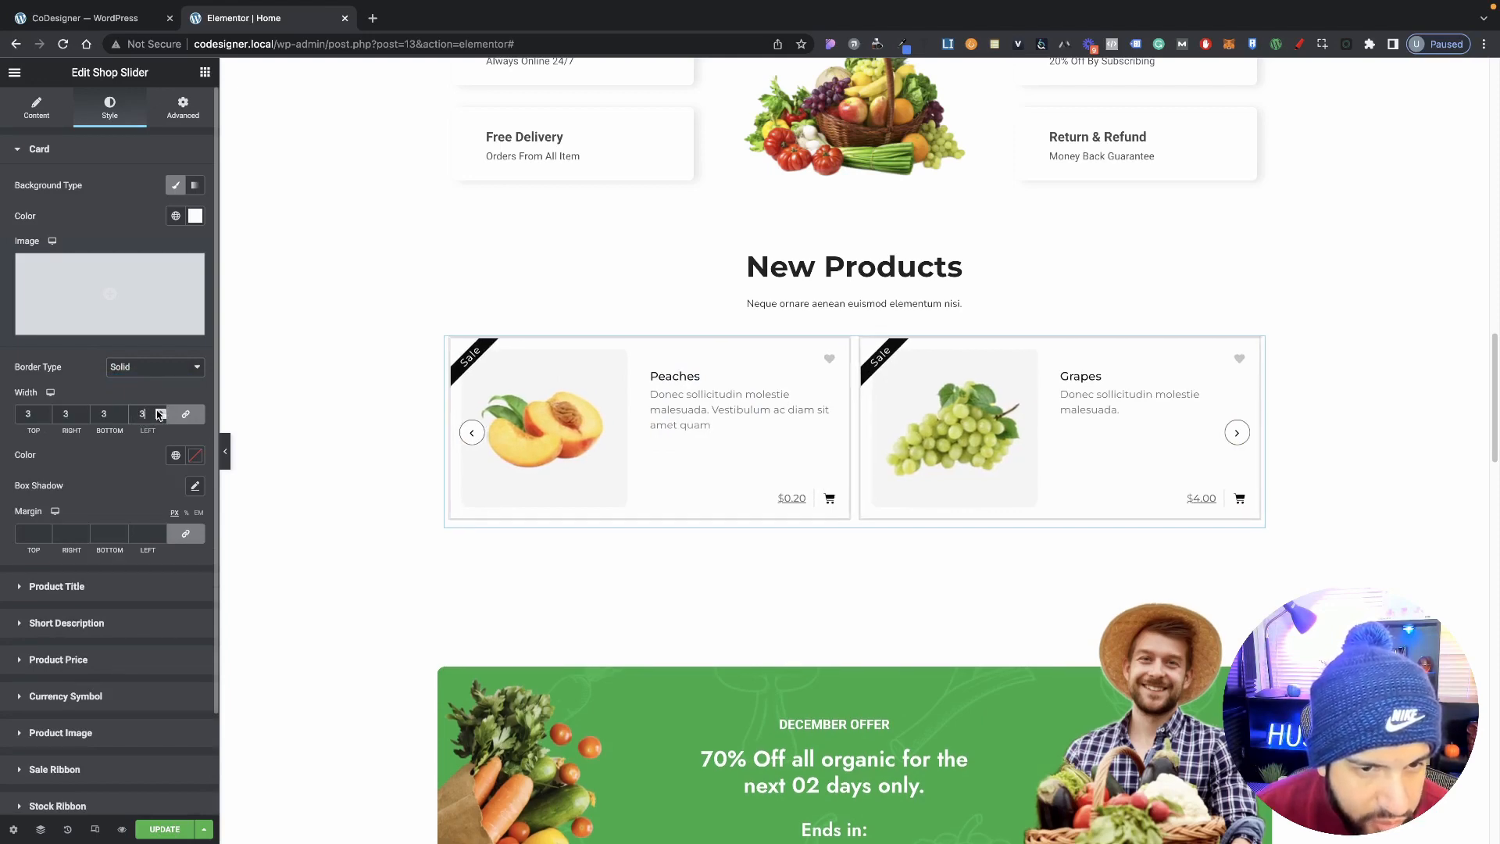
pyautogui.click(161, 411)
pyautogui.click(160, 411)
pyautogui.click(161, 418)
pyautogui.click(161, 417)
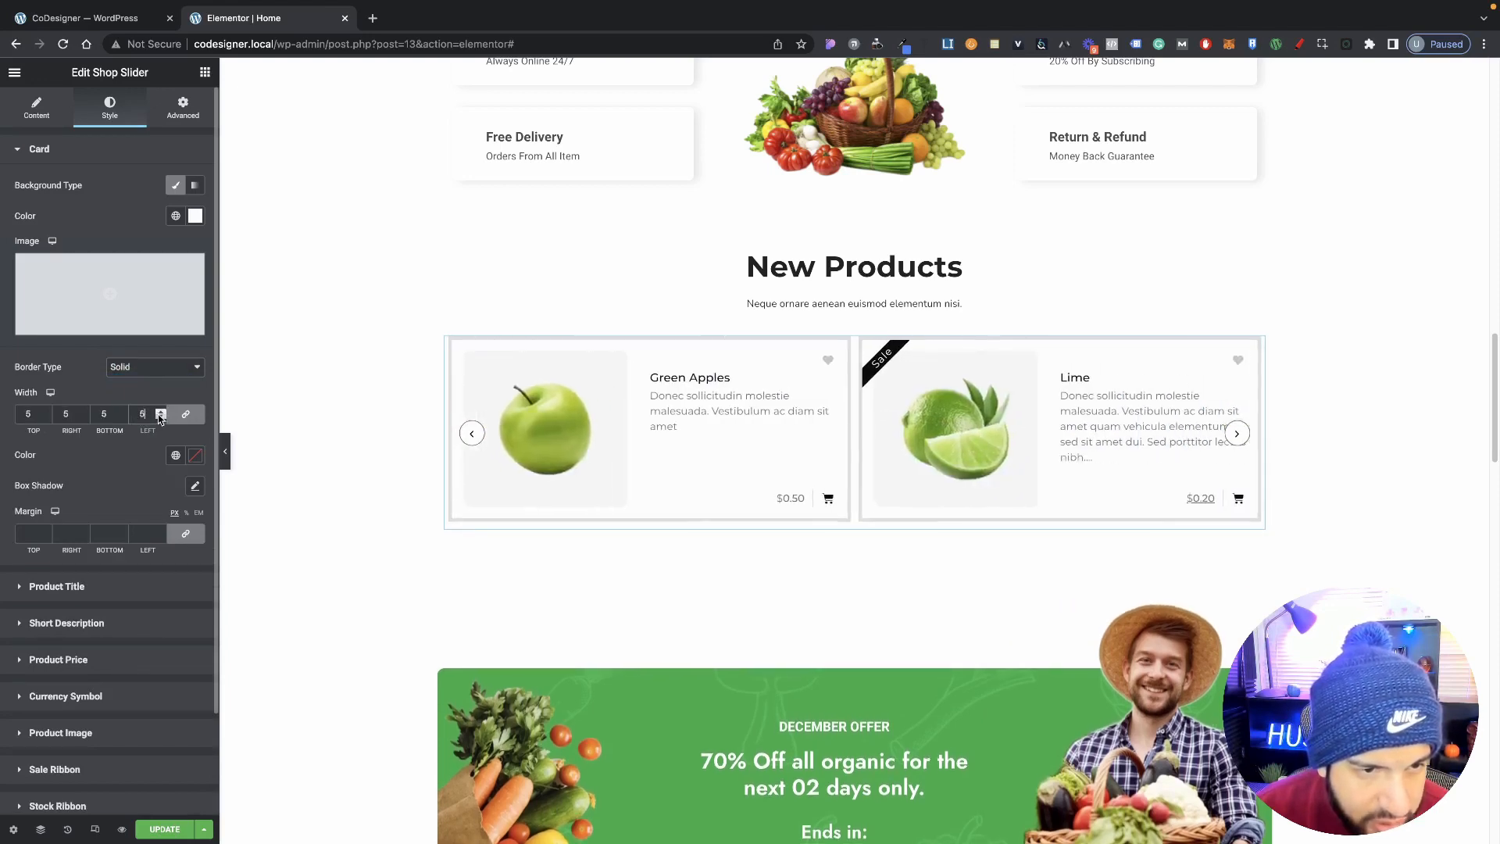
# Set the card border color to light grey #E3E3E3.
pyautogui.click(196, 455)
pyautogui.click(142, 531)
pyautogui.moveTo(142, 531); pyautogui.dragTo(28, 525)
pyautogui.click(8, 528)
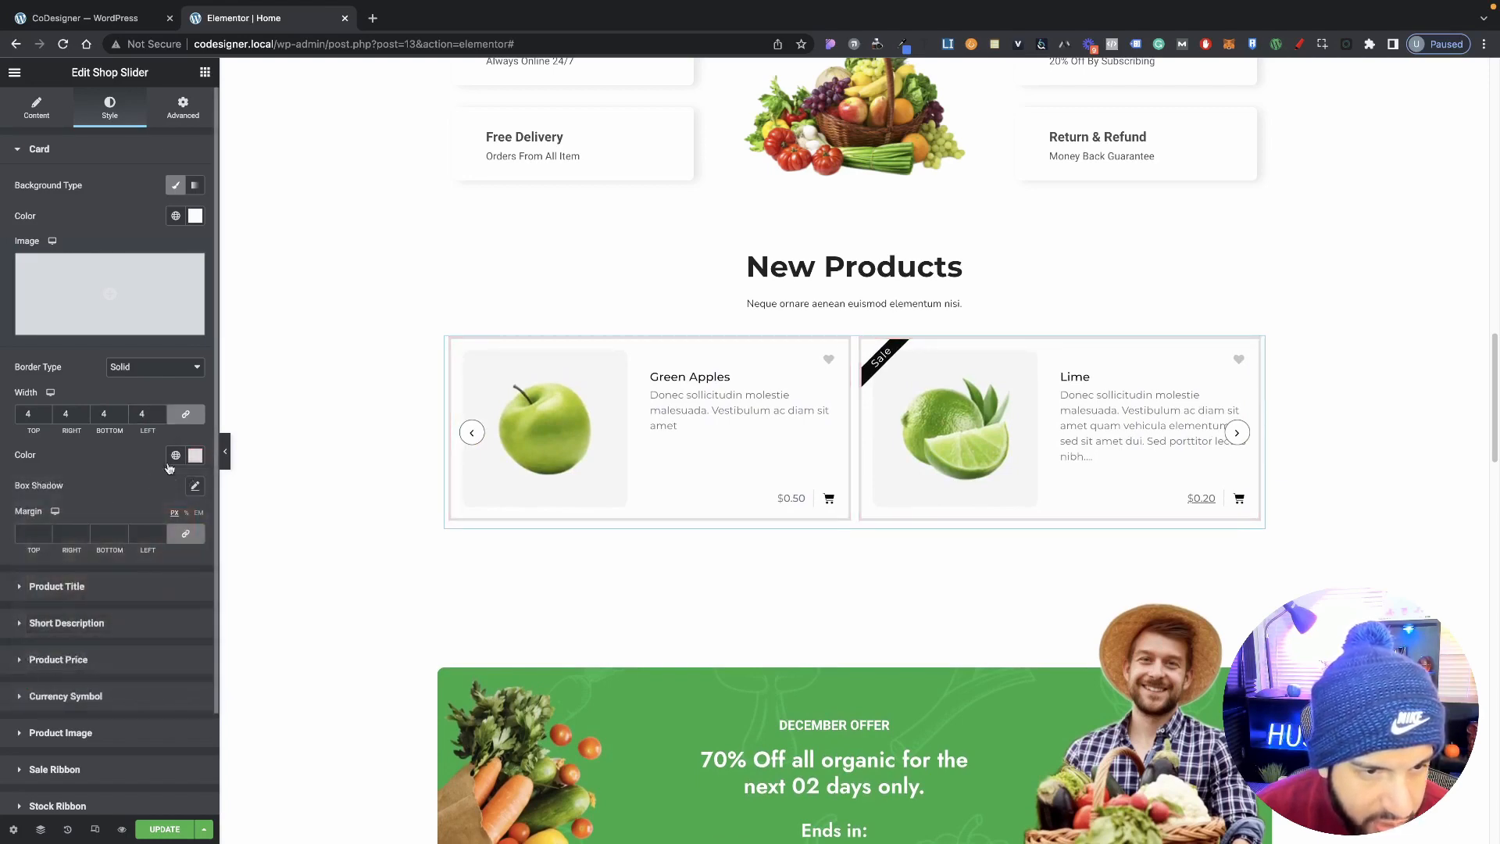
pyautogui.click(195, 455)
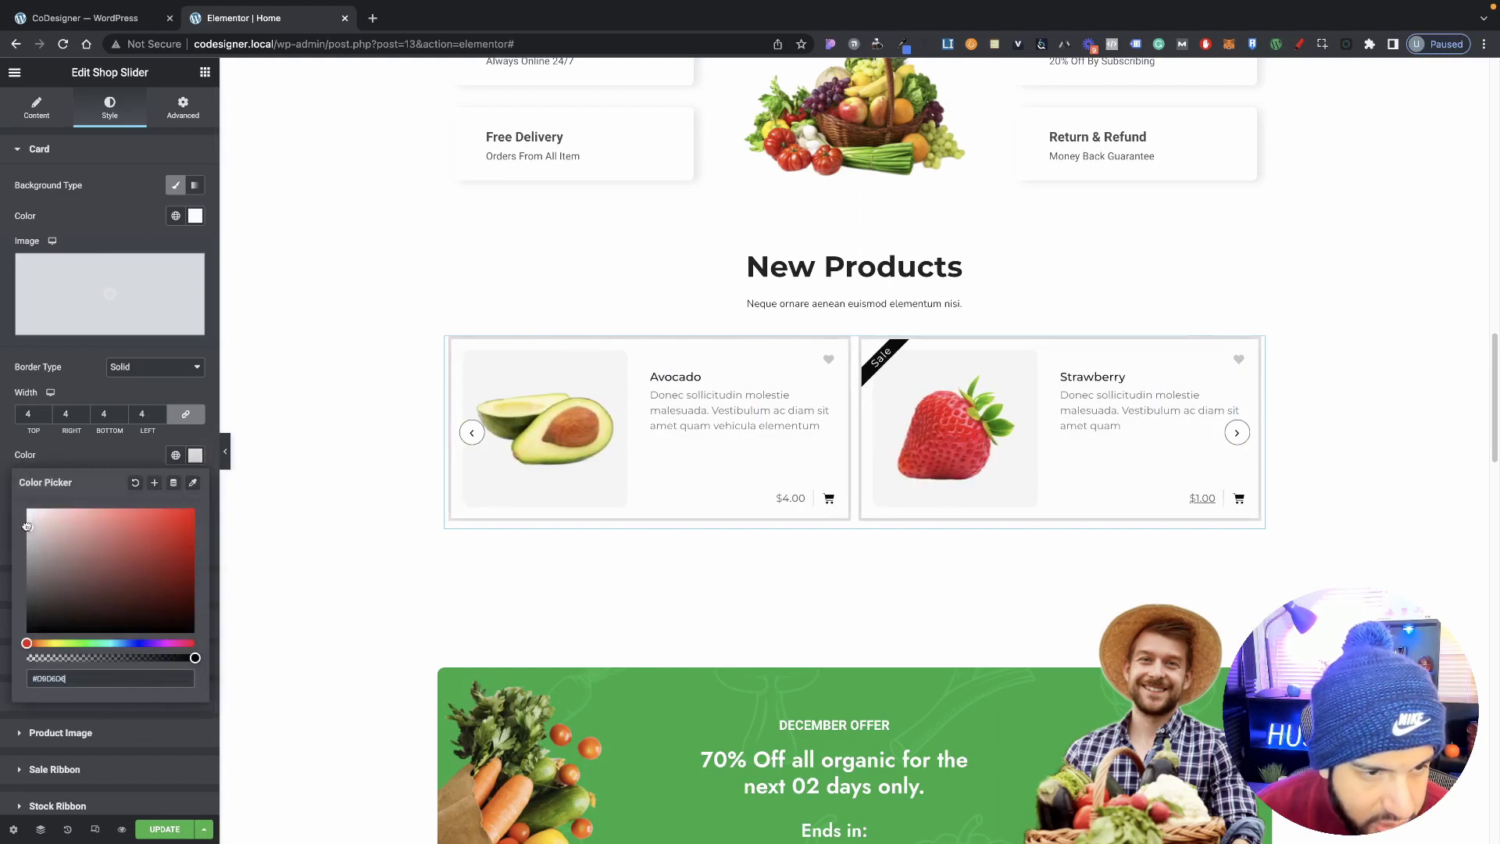
pyautogui.moveTo(26, 526); pyautogui.dragTo(29, 520)
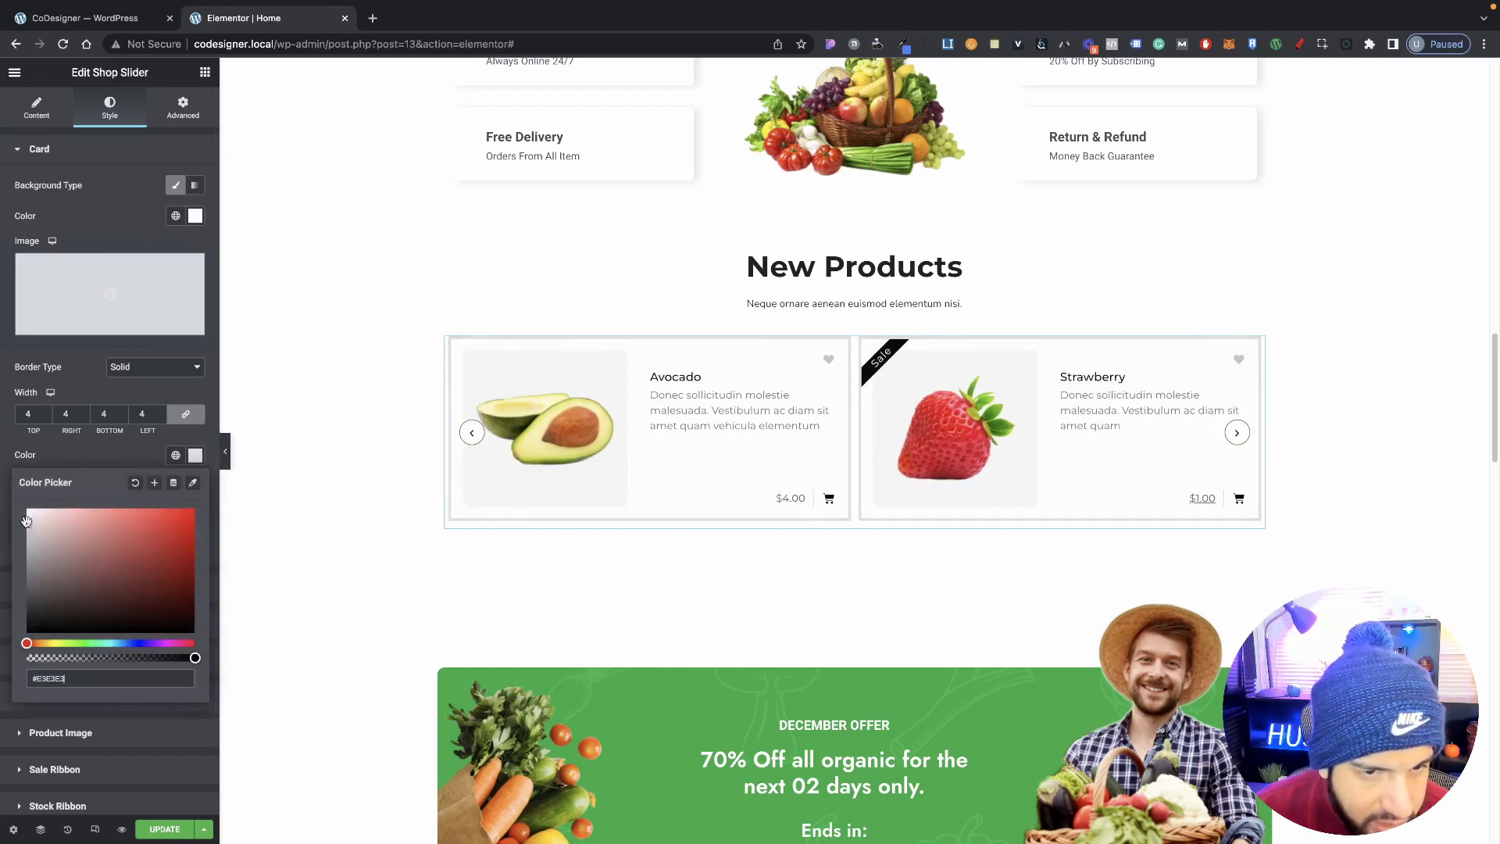
pyautogui.click(114, 459)
# Set the card border width to 0 on all sides and preview the page without the editing panel.
pyautogui.moveTo(147, 414); pyautogui.dragTo(122, 414)
pyautogui.write('0')
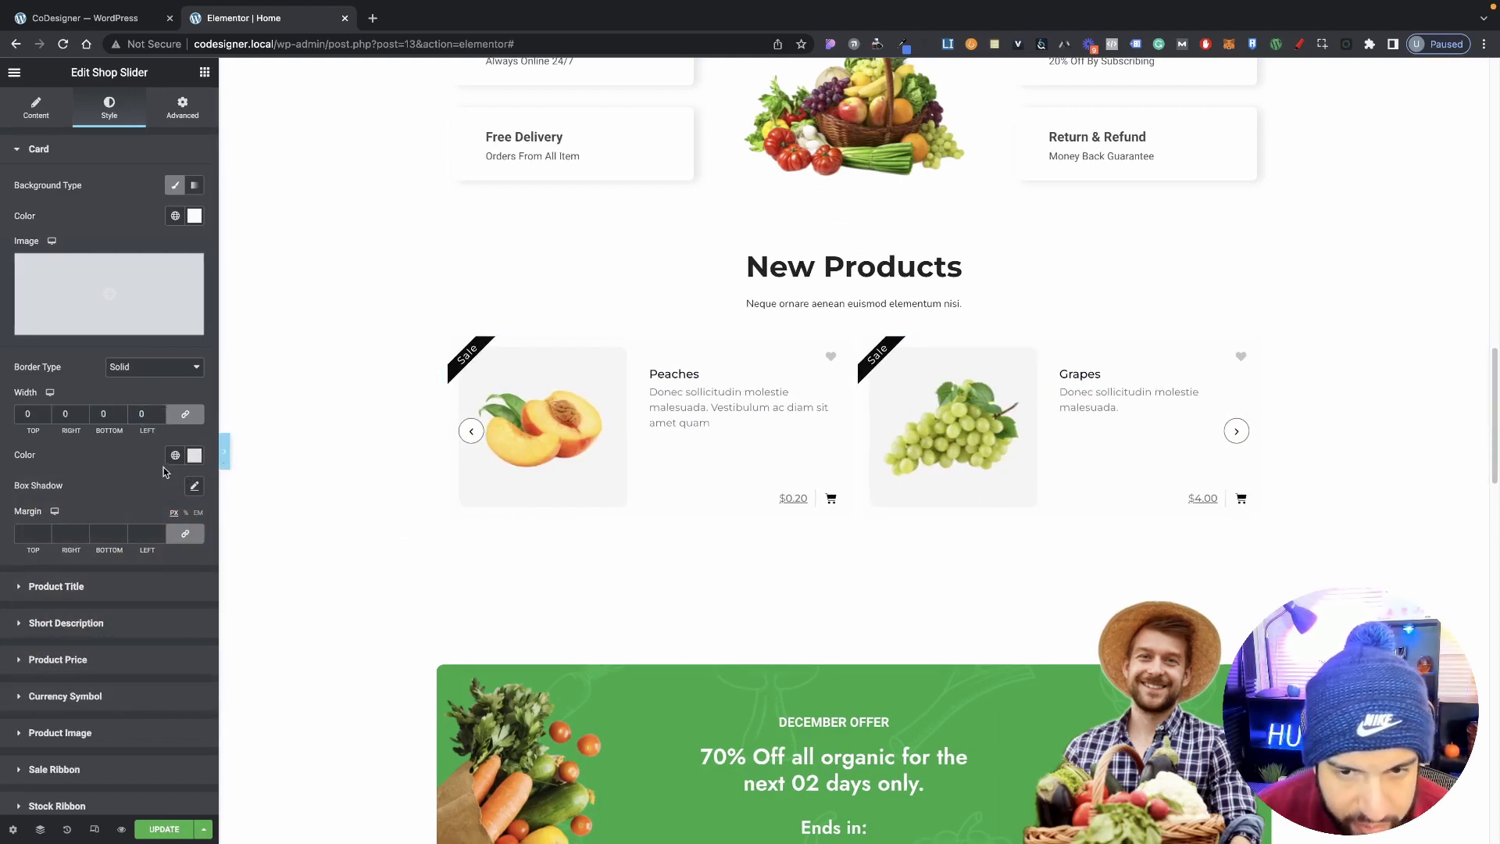
pyautogui.click(221, 464)
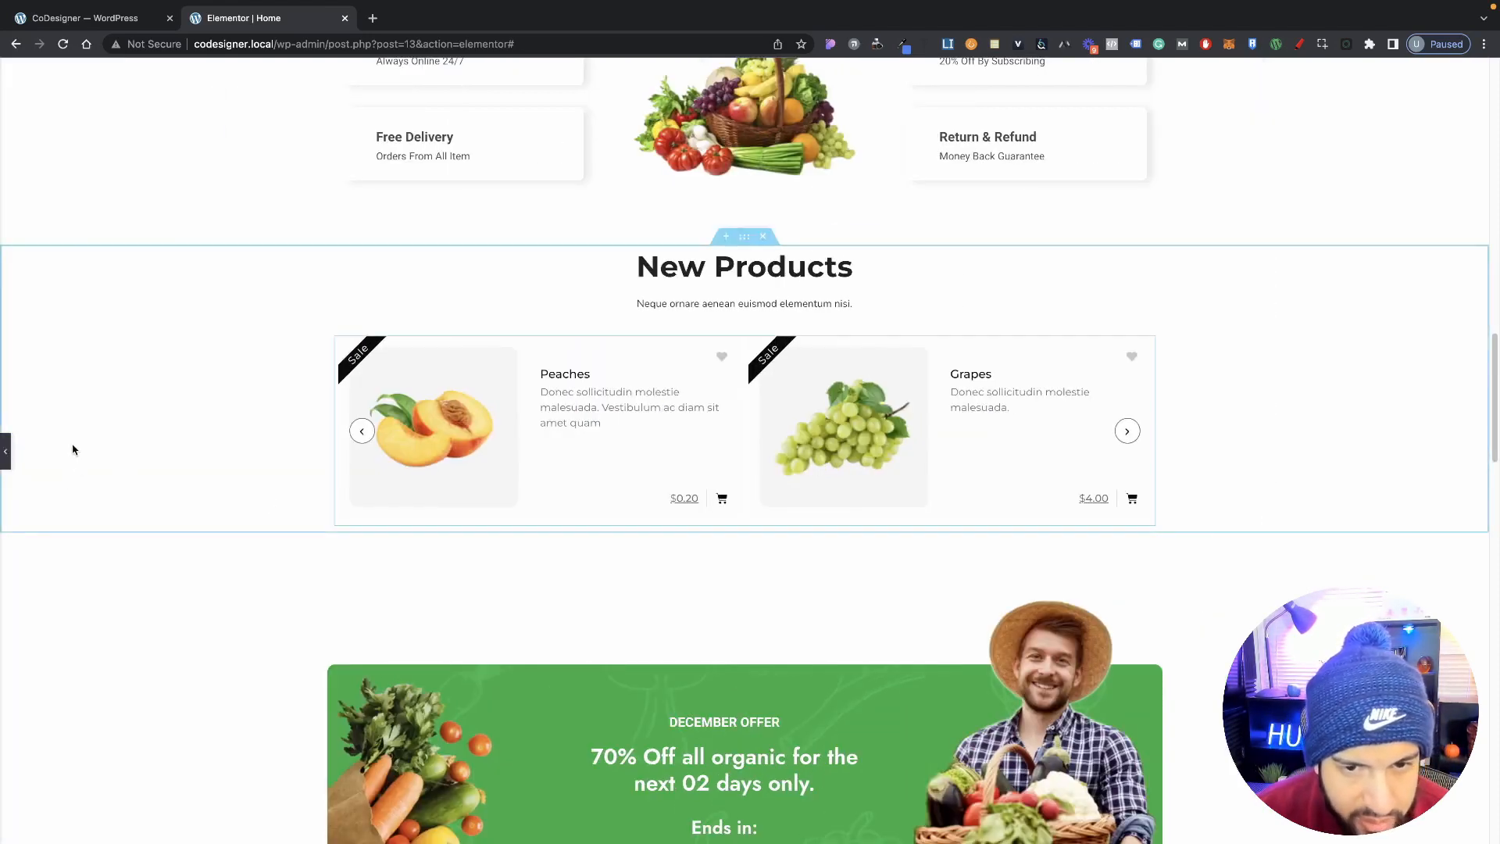
pyautogui.hotkey('ctrl', 'p')
# Darken the card background color slightly to #FBFBFB and preview the page without the editing panel.
pyautogui.click(197, 215)
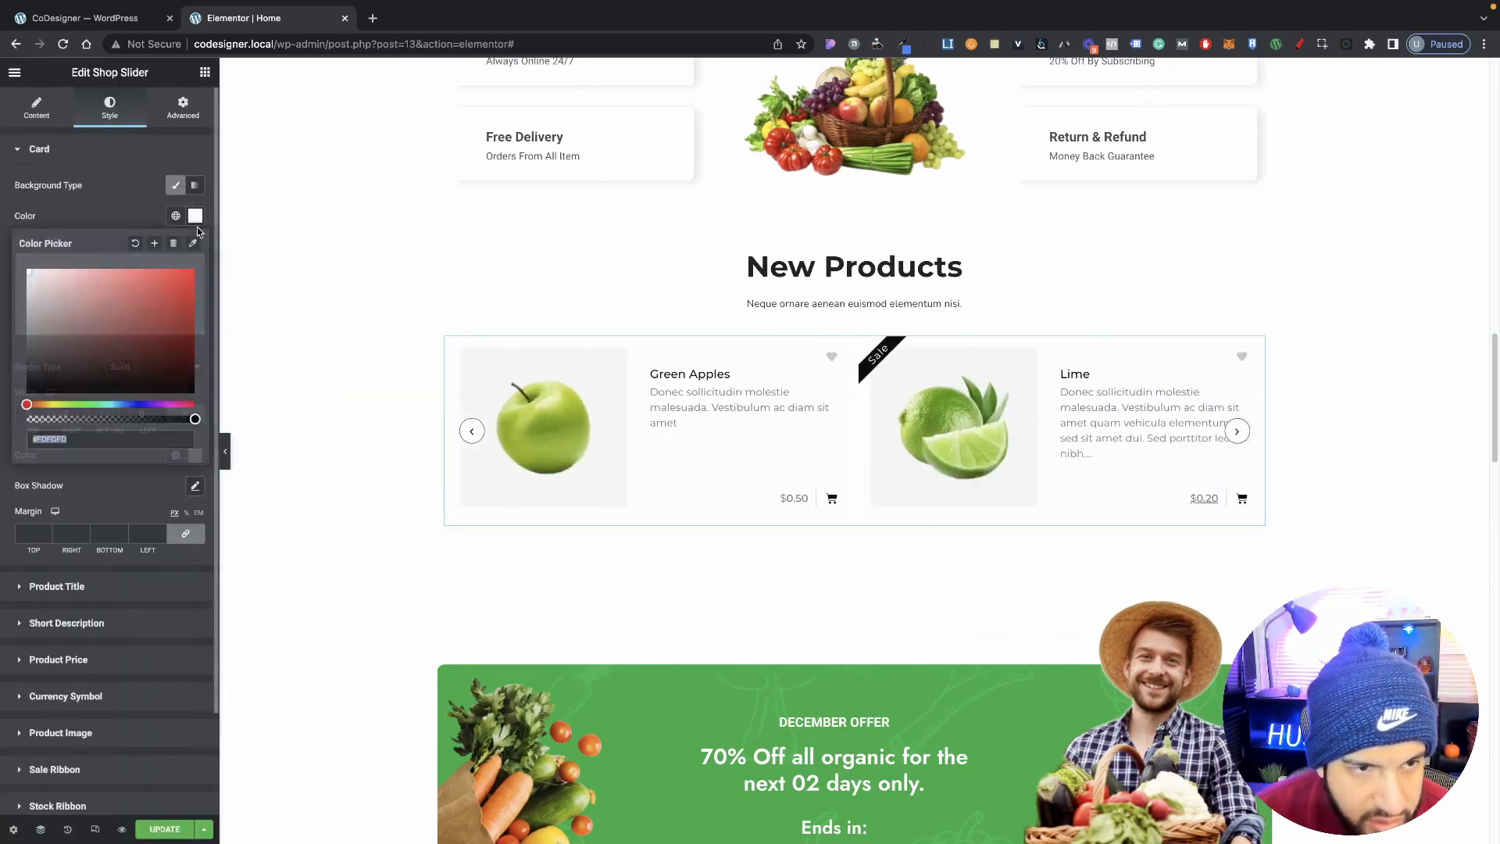
pyautogui.click(26, 270)
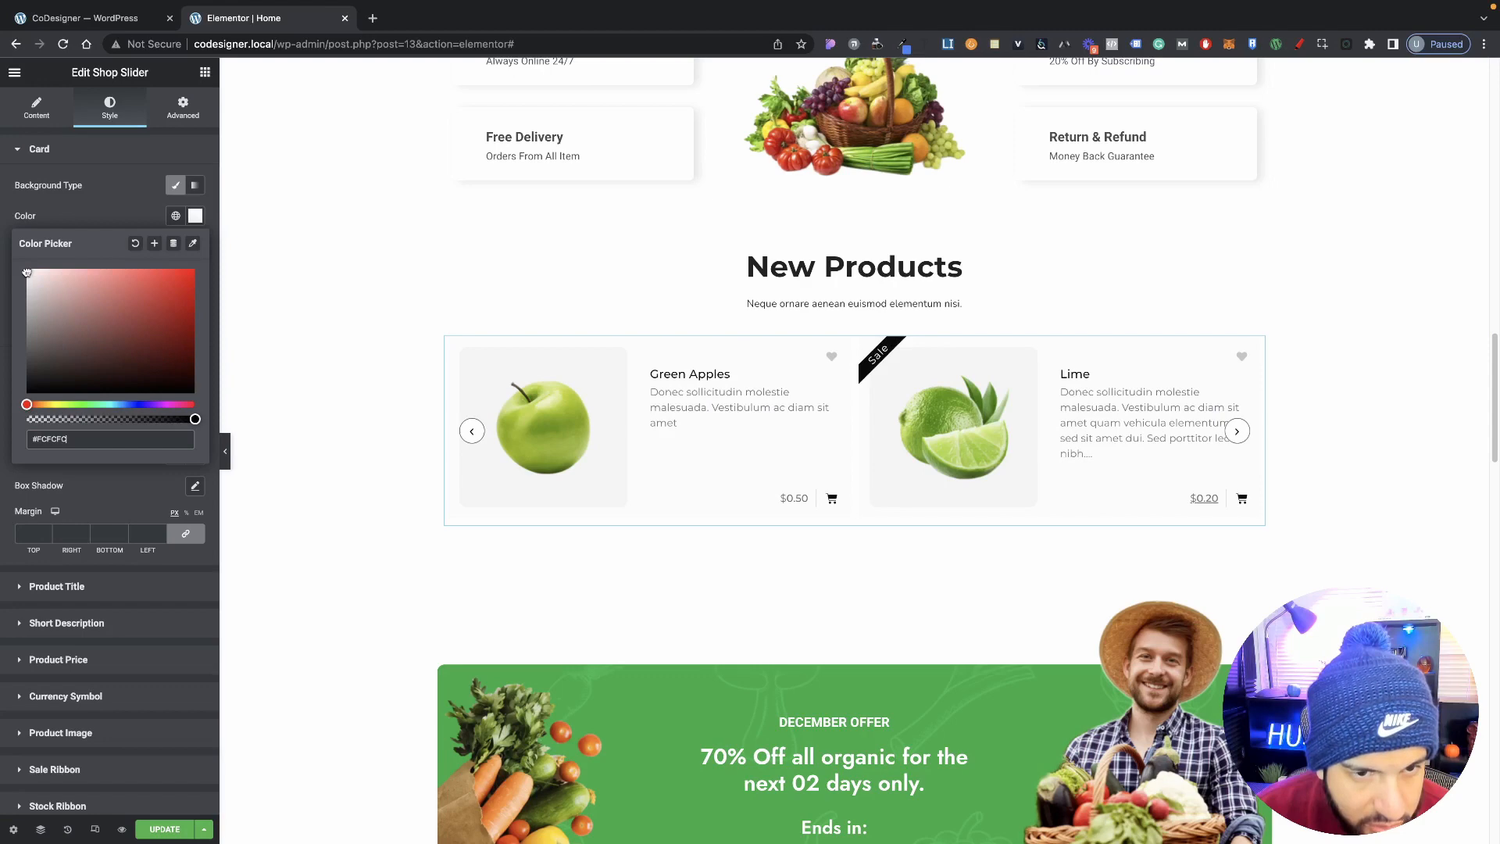
pyautogui.moveTo(27, 272); pyautogui.dragTo(27, 272)
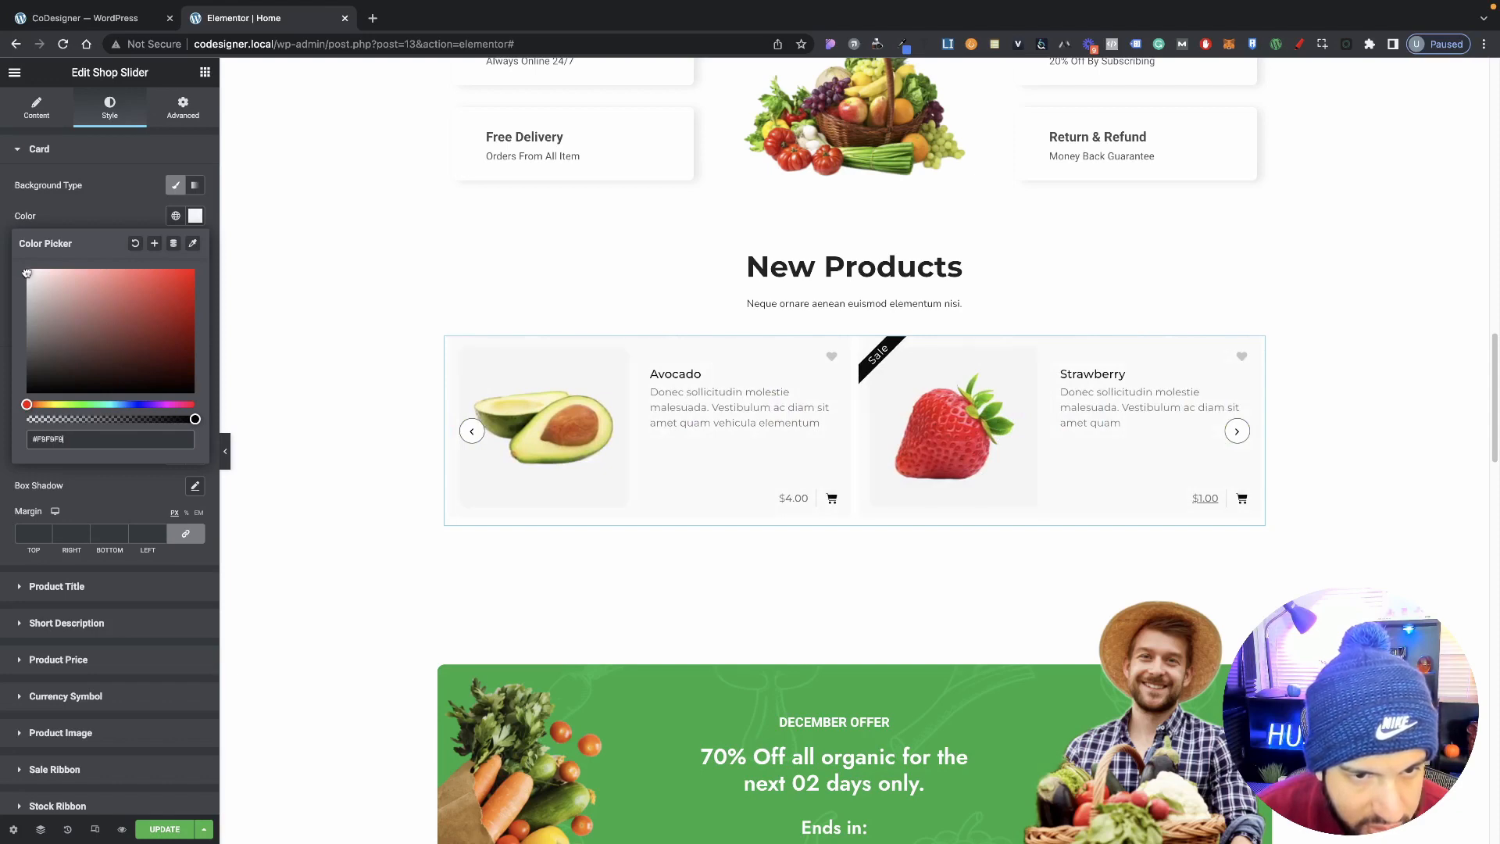
pyautogui.moveTo(26, 272); pyautogui.dragTo(27, 271)
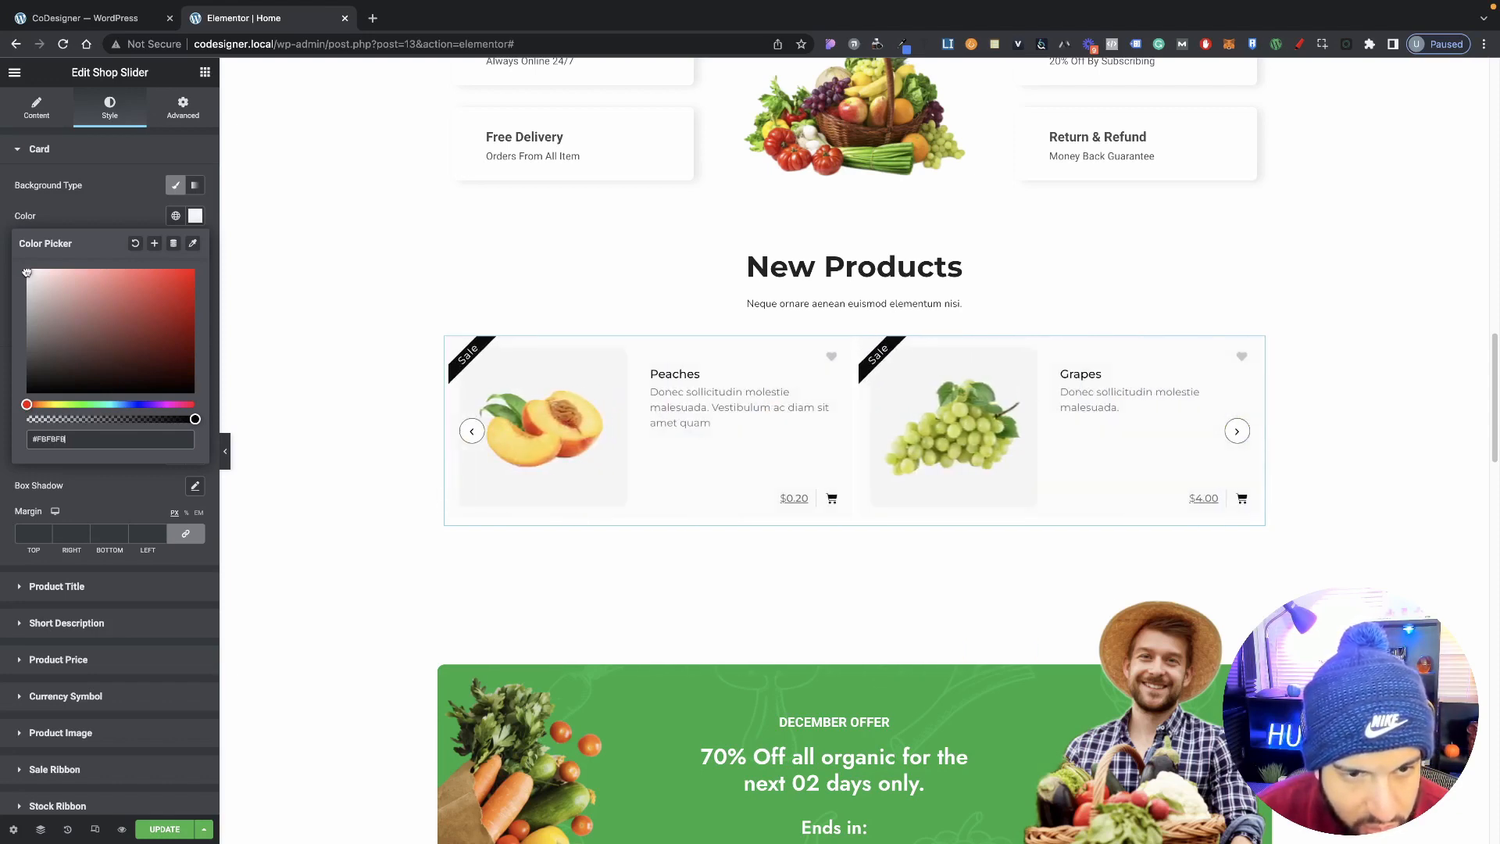
pyautogui.click(225, 454)
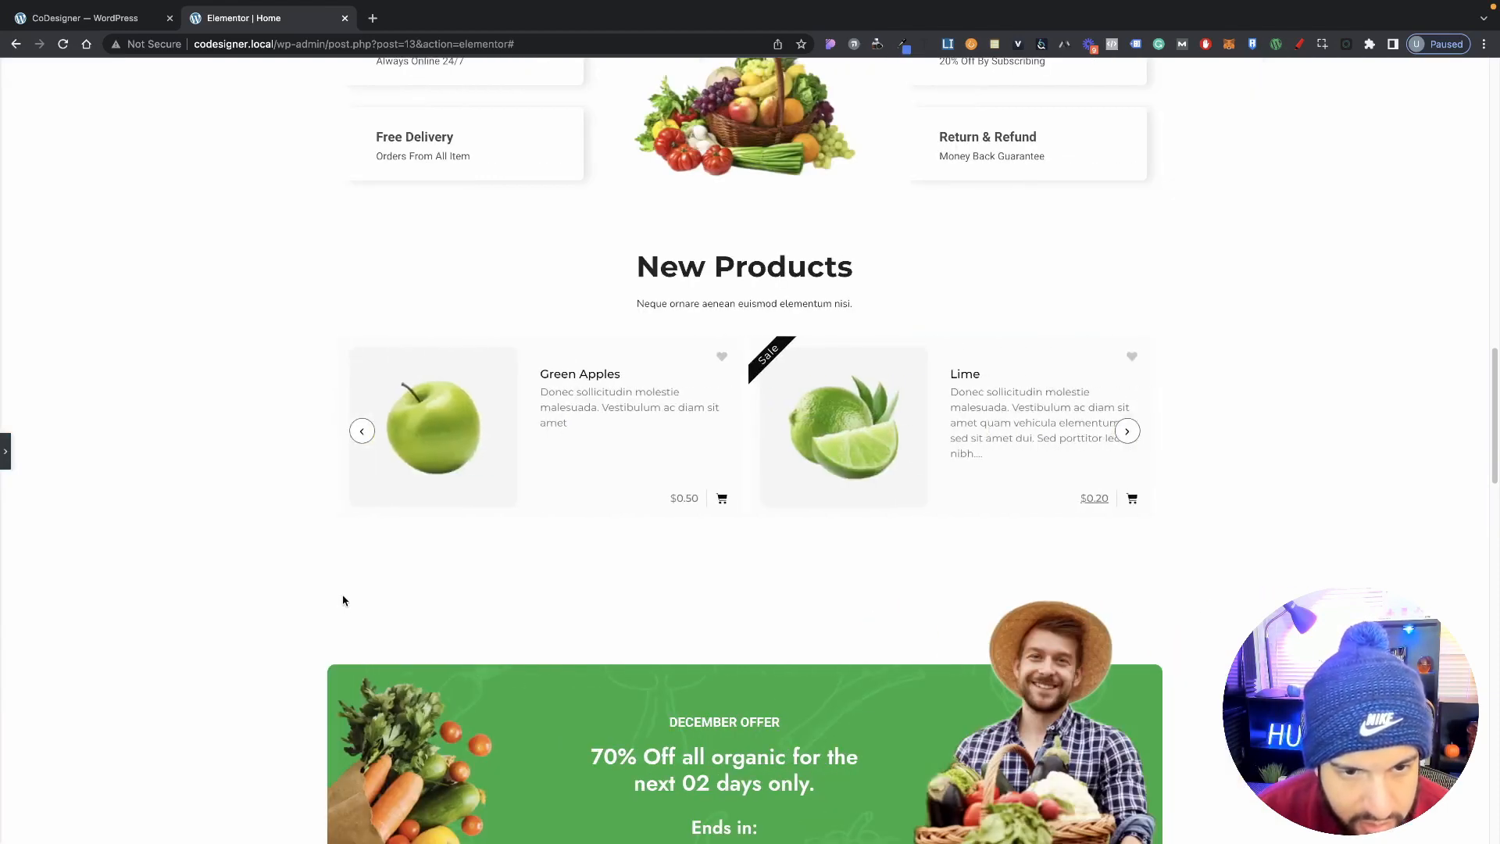
pyautogui.click(5, 452)
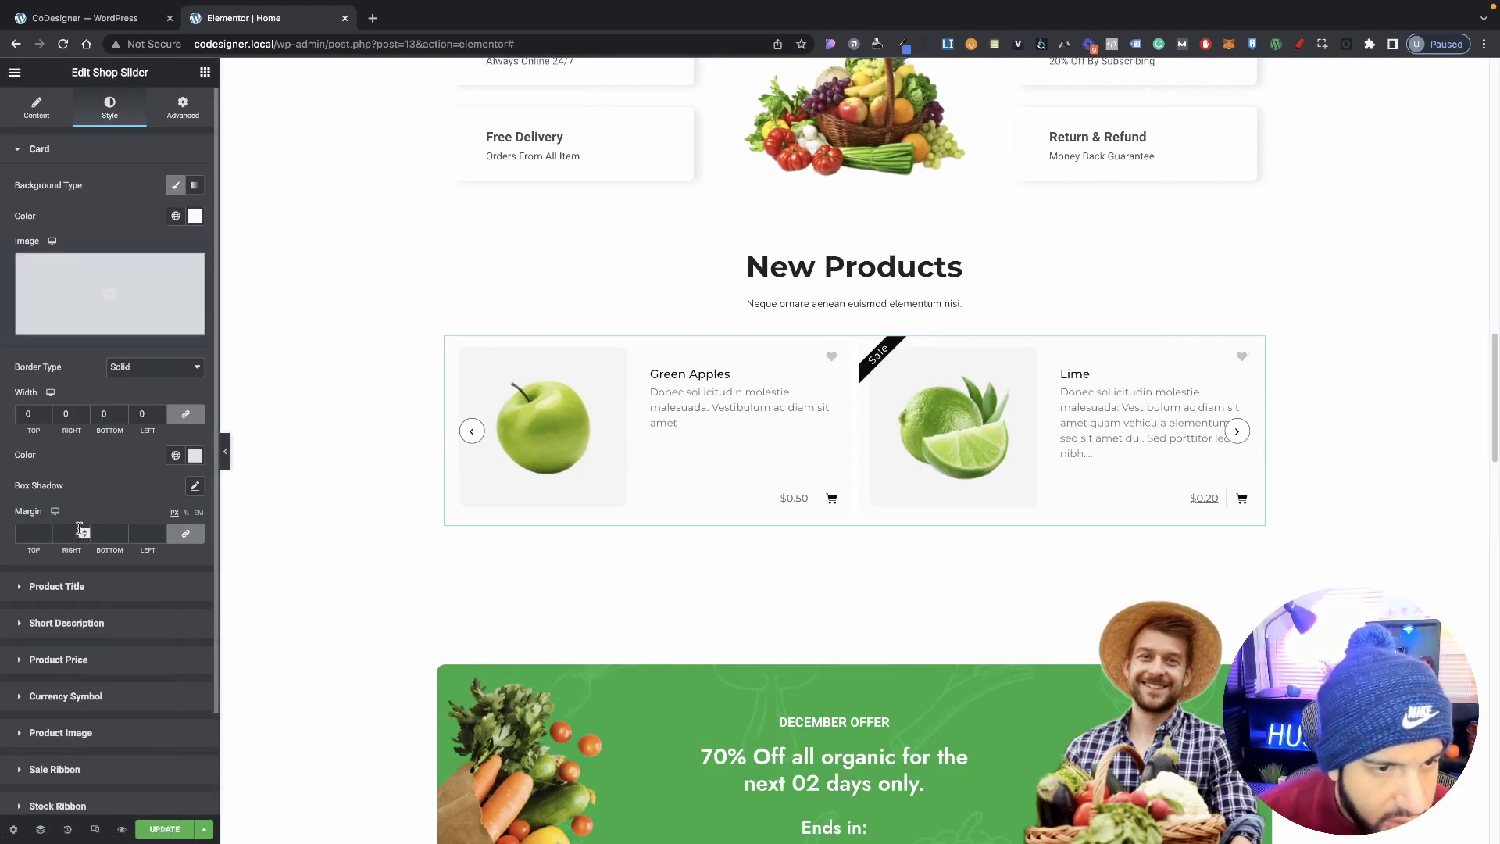
# Try a margin of 20 on all sides of the product cards, and clear it again.
pyautogui.scroll(-1, 110, 469)
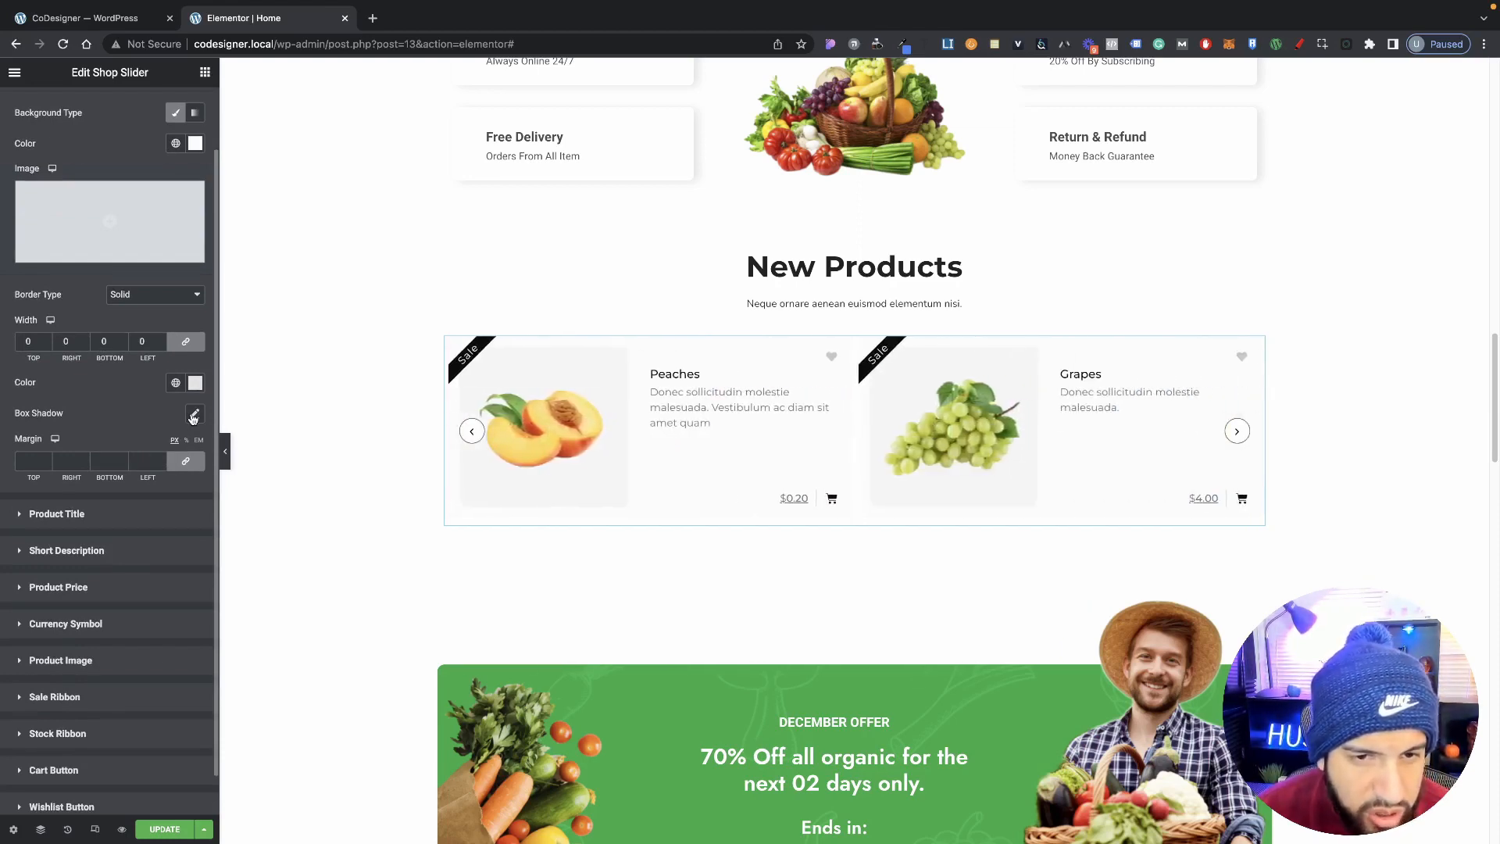
pyautogui.scroll(-1, 139, 438)
pyautogui.click(139, 416)
pyautogui.write('20')
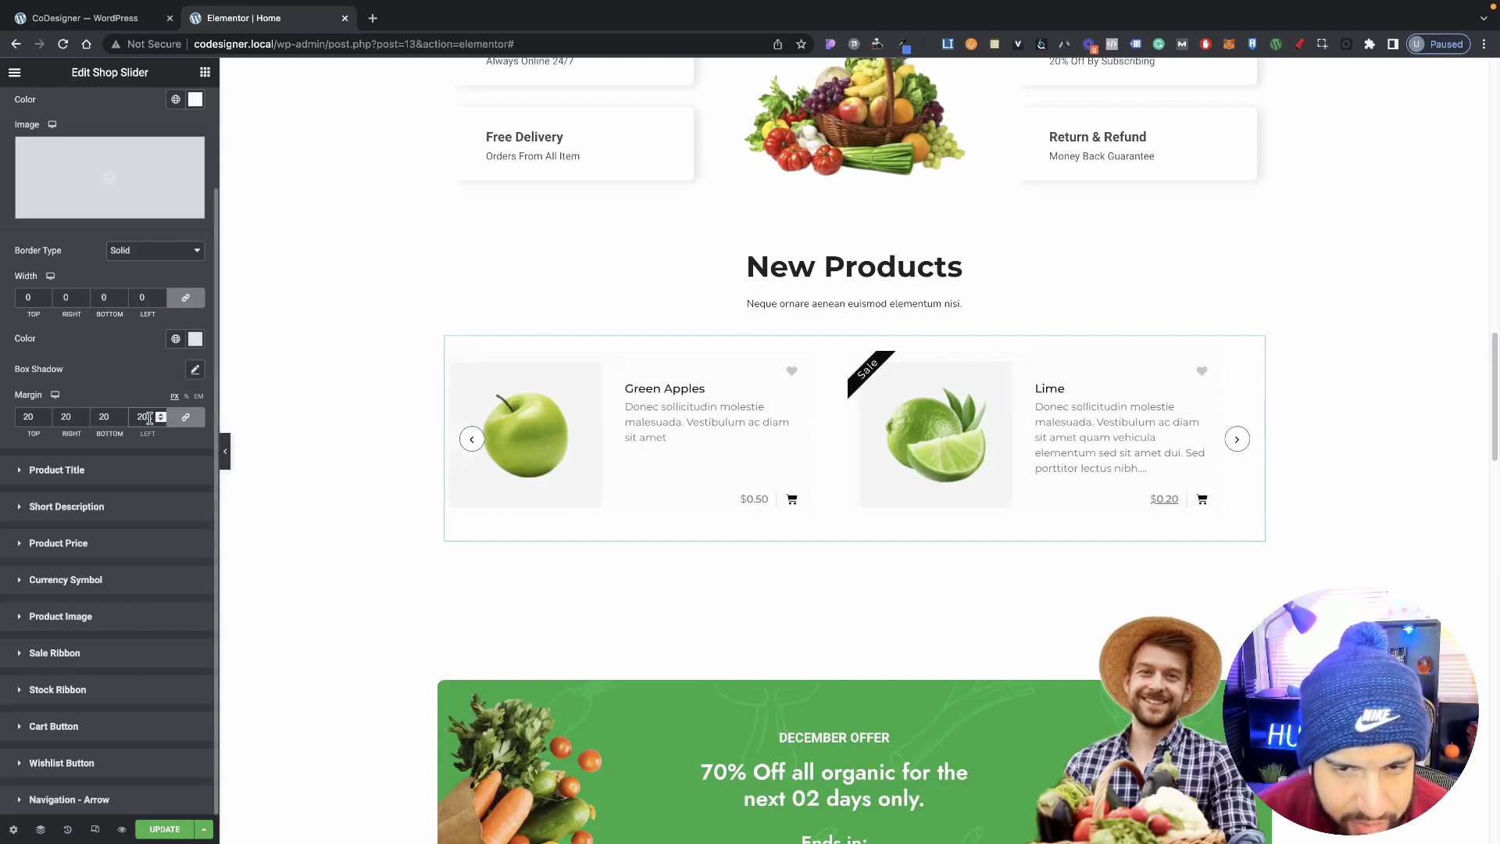
pyautogui.moveTo(150, 417); pyautogui.dragTo(135, 418)
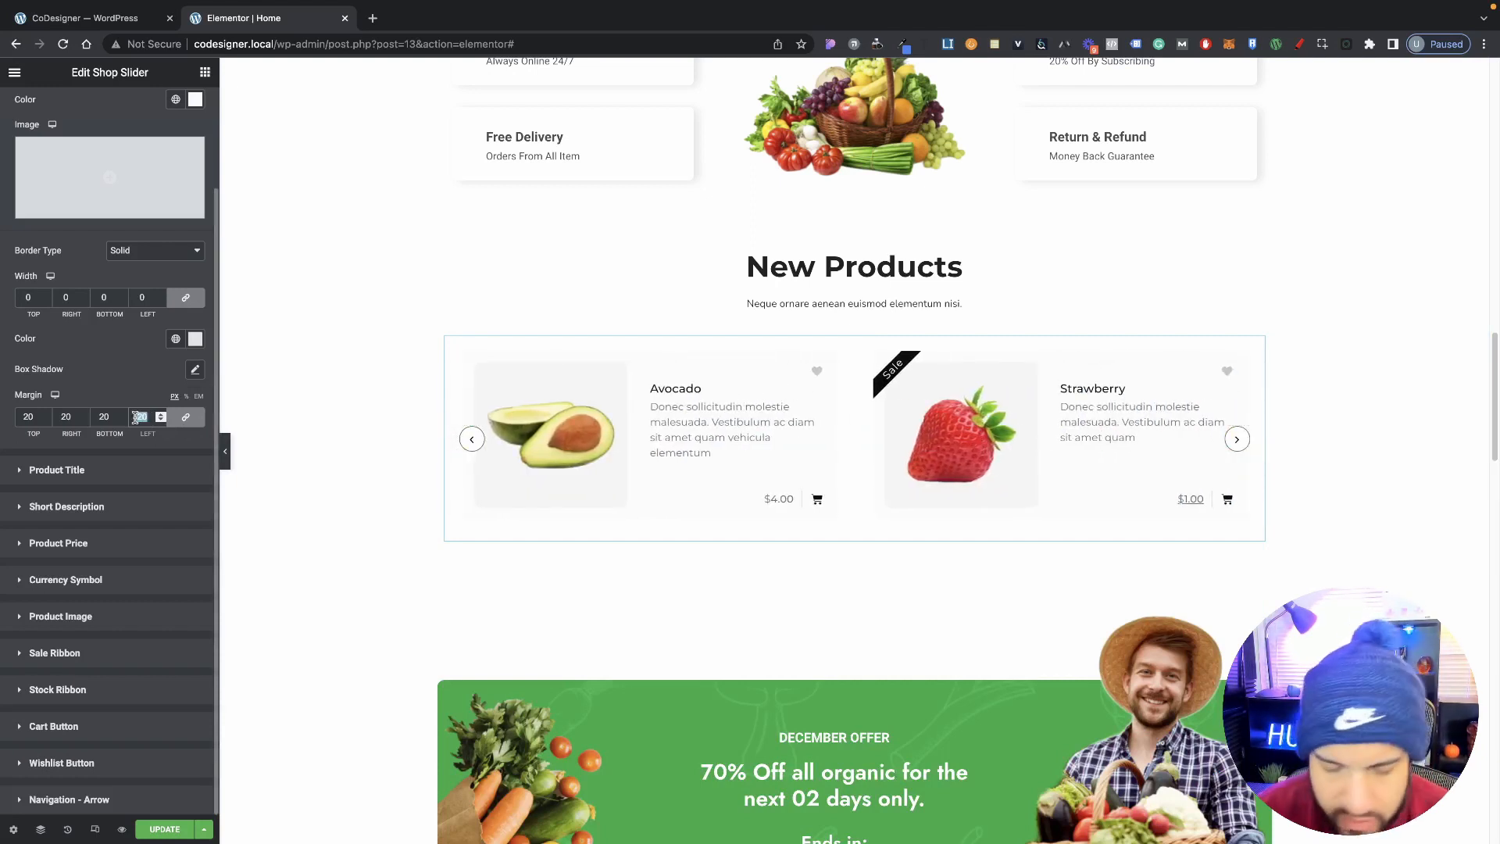
pyautogui.press('BackSpace')
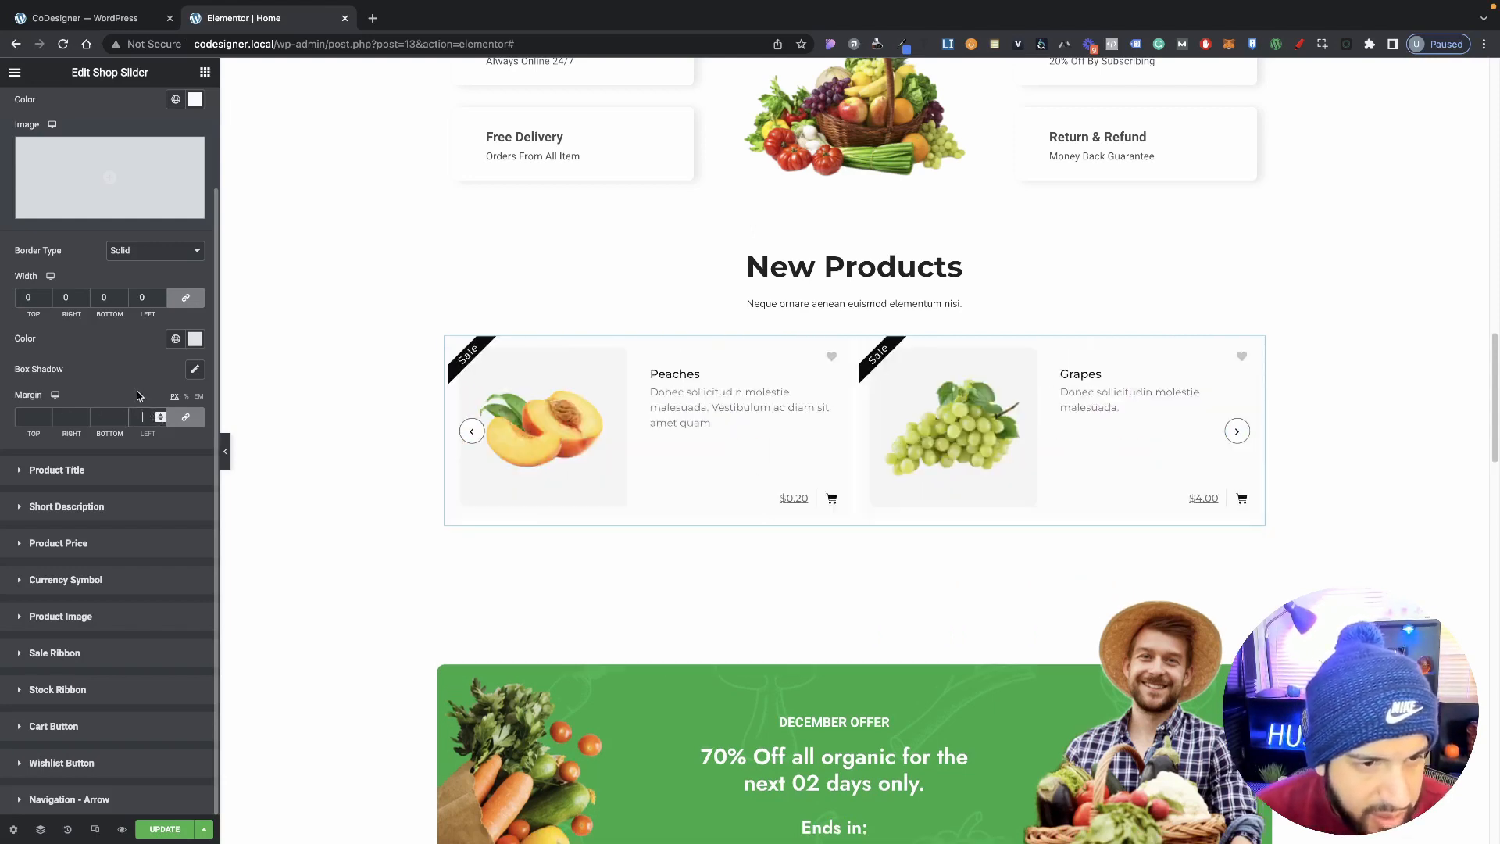
pyautogui.press('BackSpace')
# Set the product title text color to near-black #0F0F0F and check the title's typography settings.
pyautogui.scroll(2, 105, 583)
pyautogui.click(106, 586)
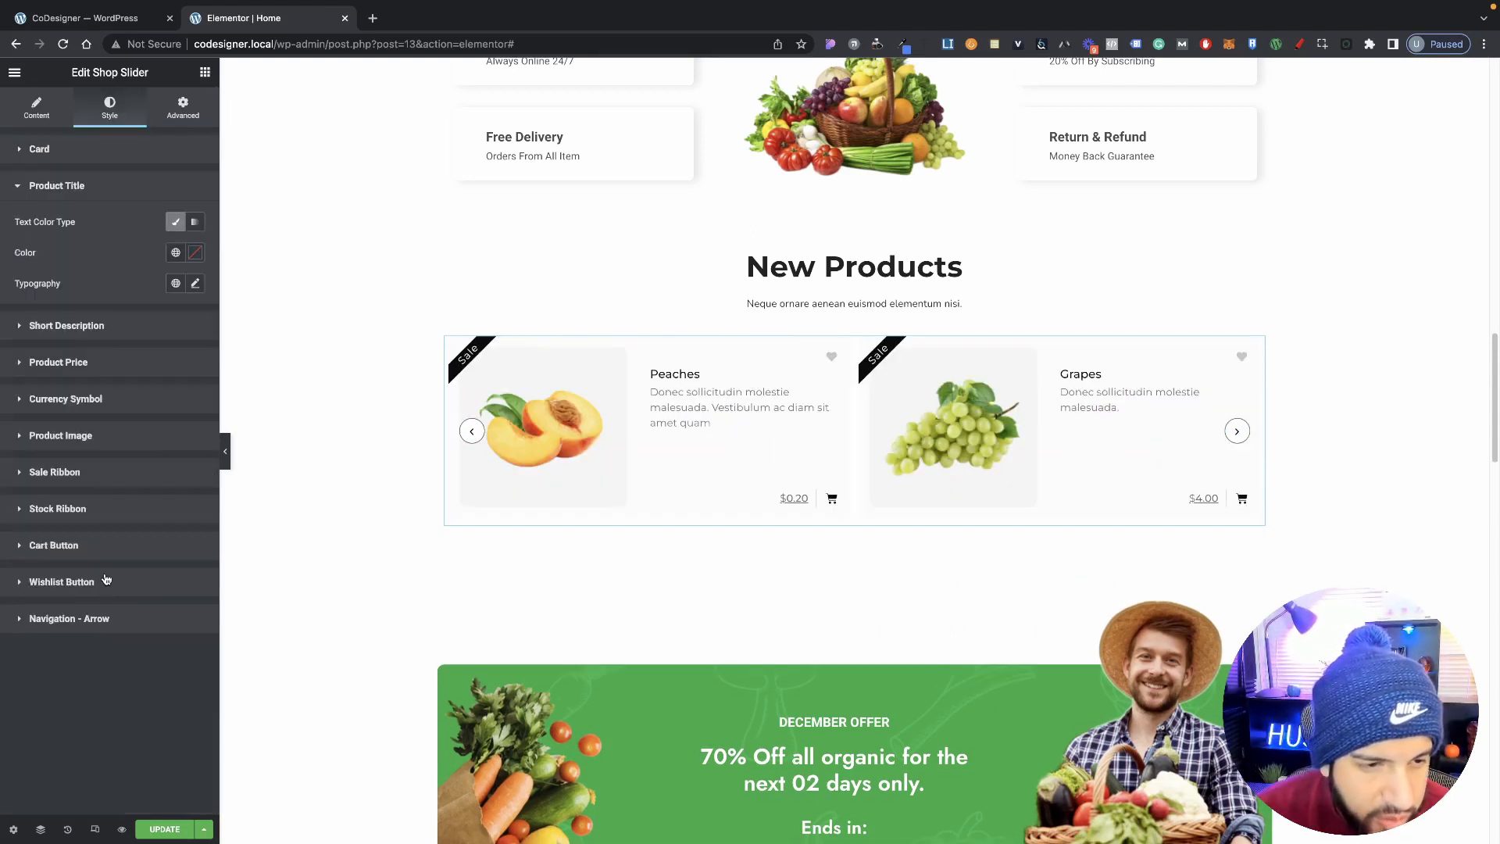
pyautogui.click(194, 253)
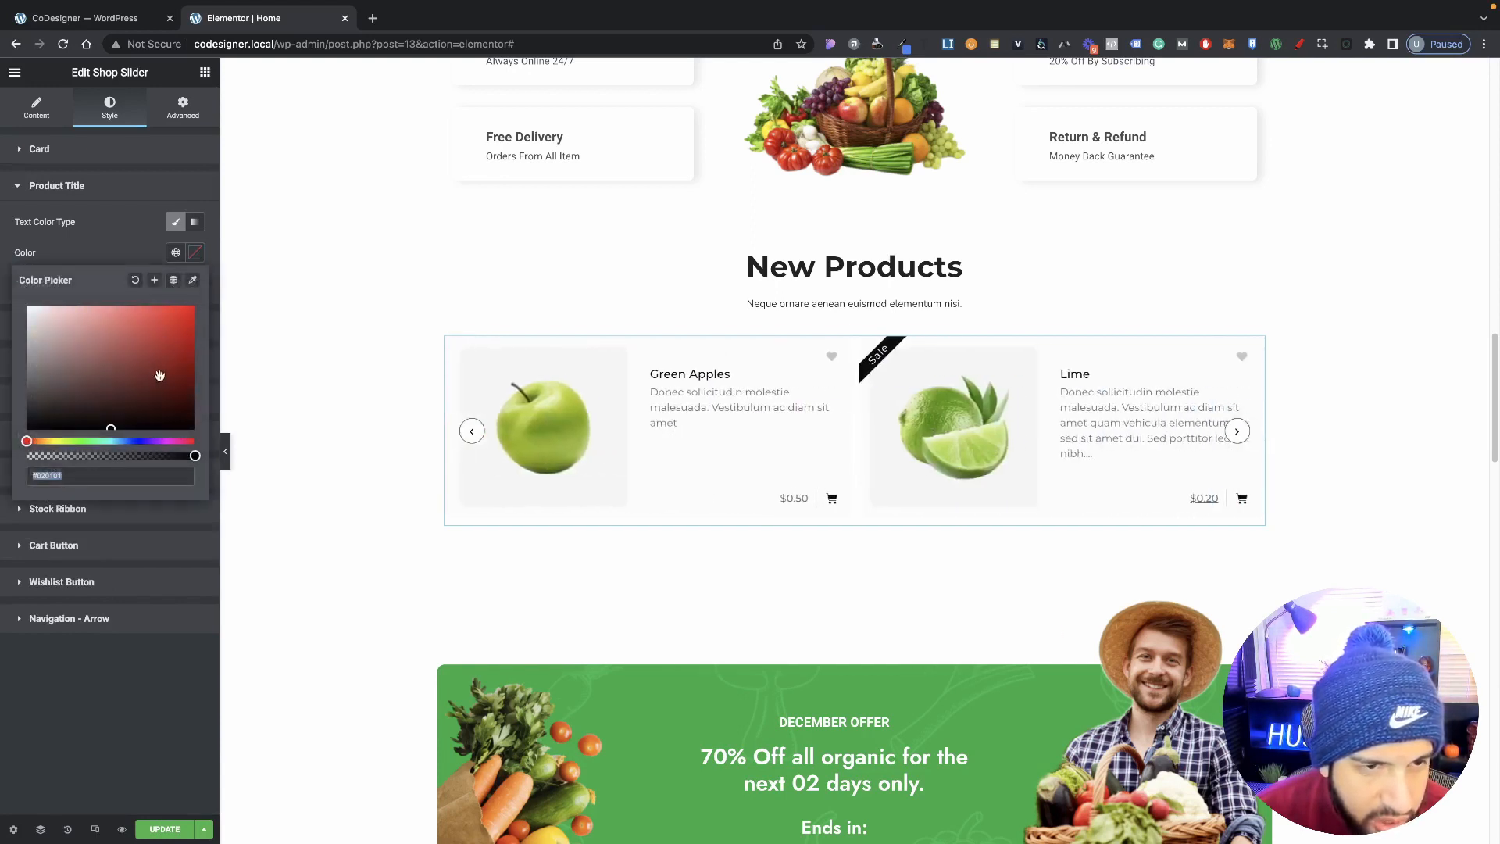
pyautogui.moveTo(157, 368); pyautogui.dragTo(21, 430)
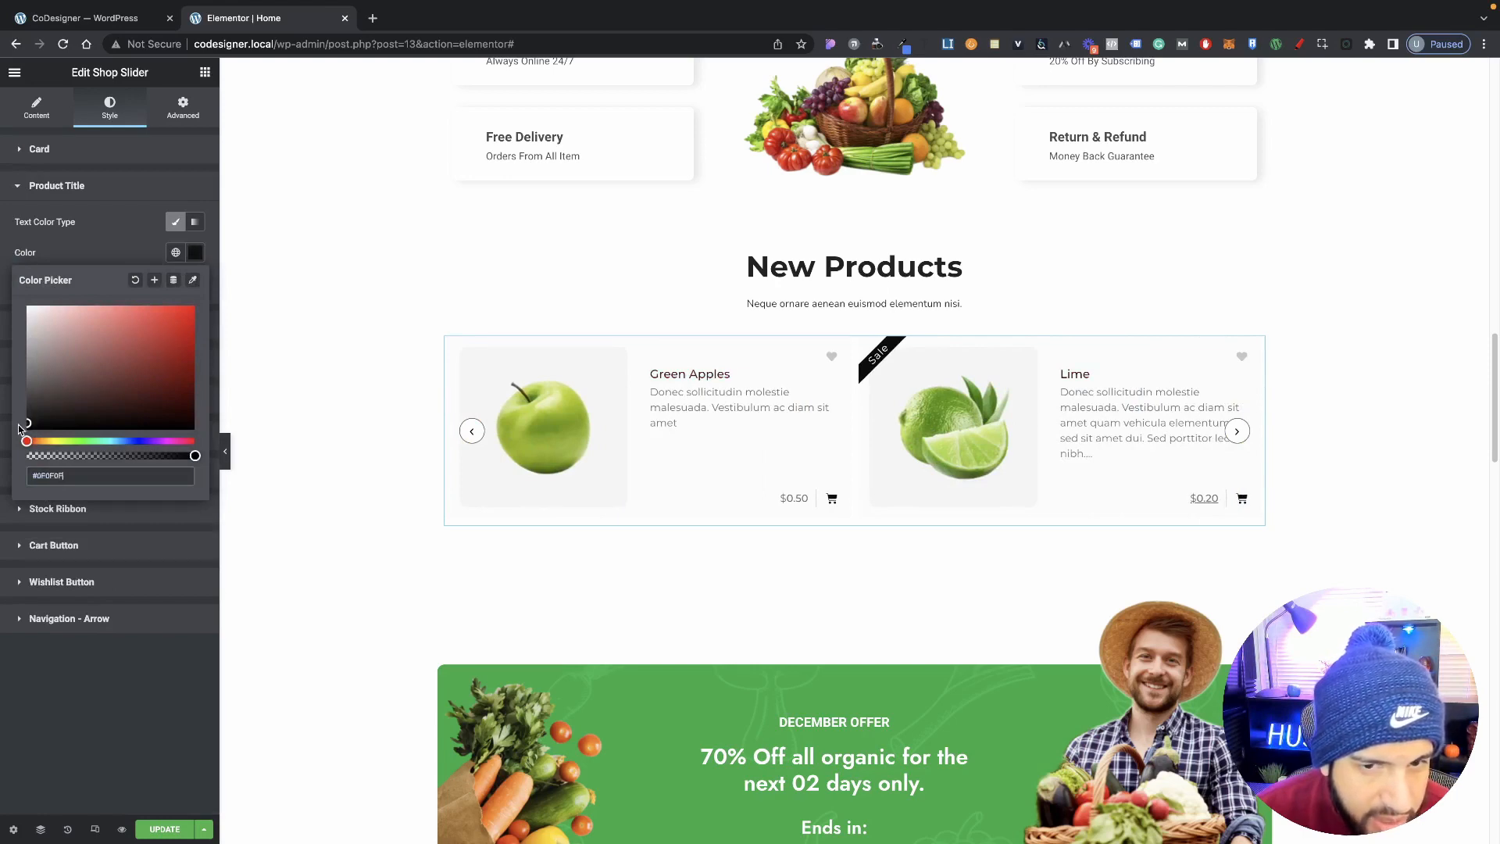
pyautogui.click(110, 255)
pyautogui.click(196, 284)
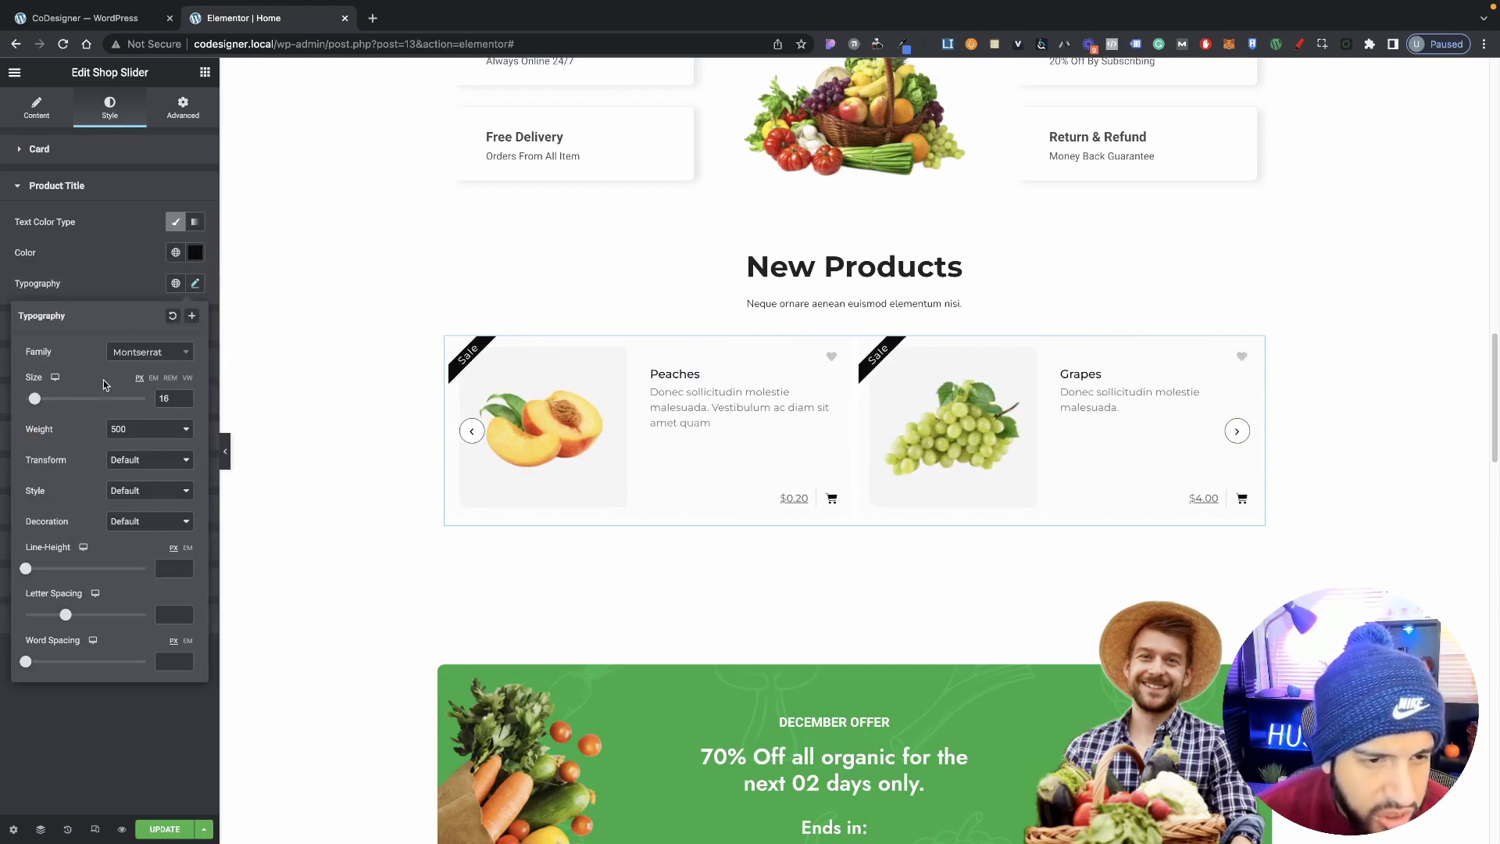
pyautogui.click(109, 286)
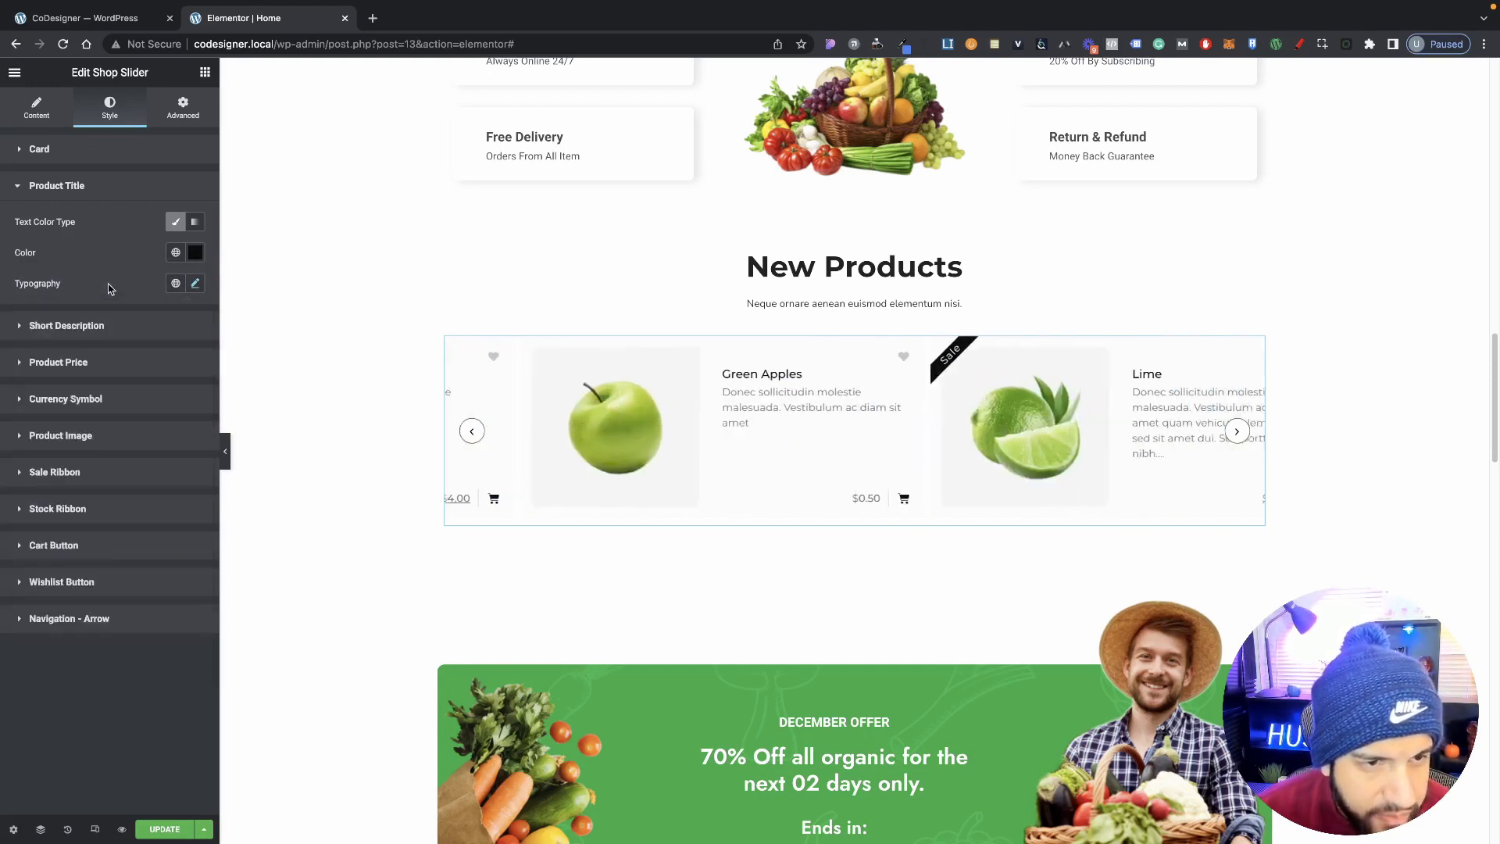
# Try hiding the short description on the product cards, and show it again.
pyautogui.click(113, 328)
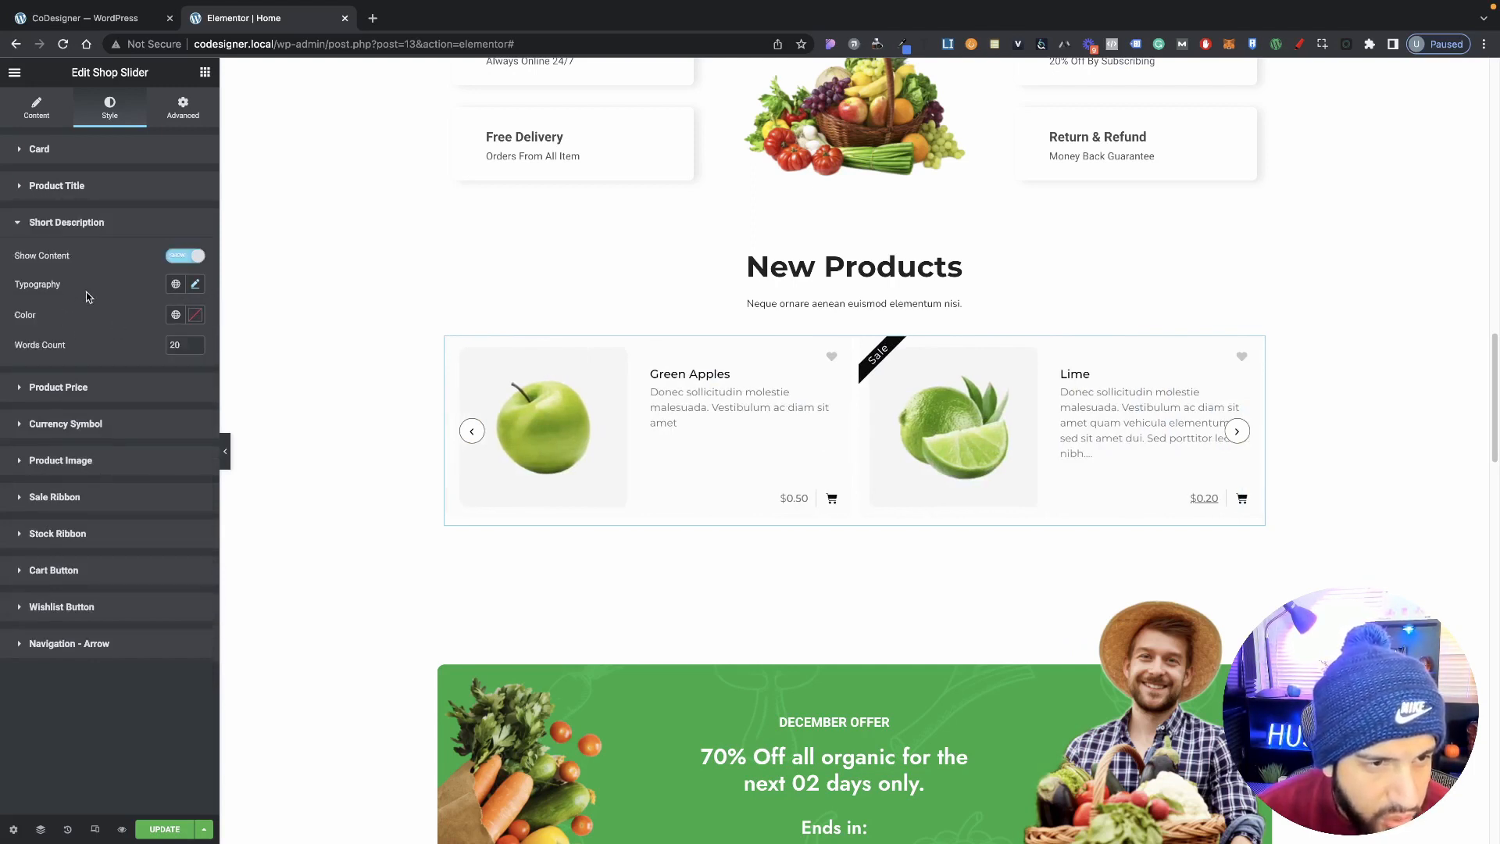
pyautogui.click(186, 256)
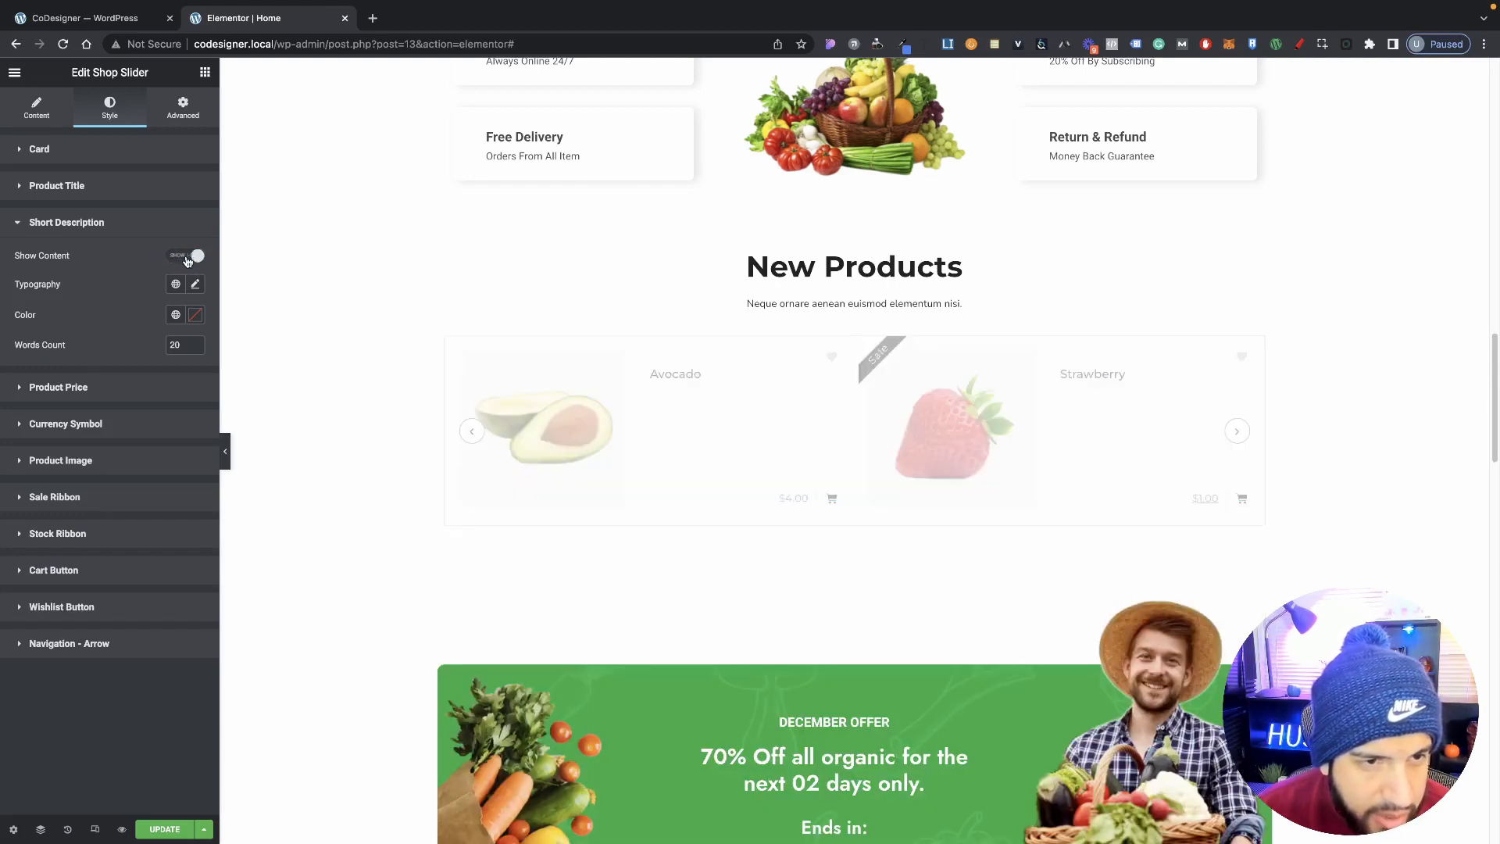
pyautogui.click(186, 256)
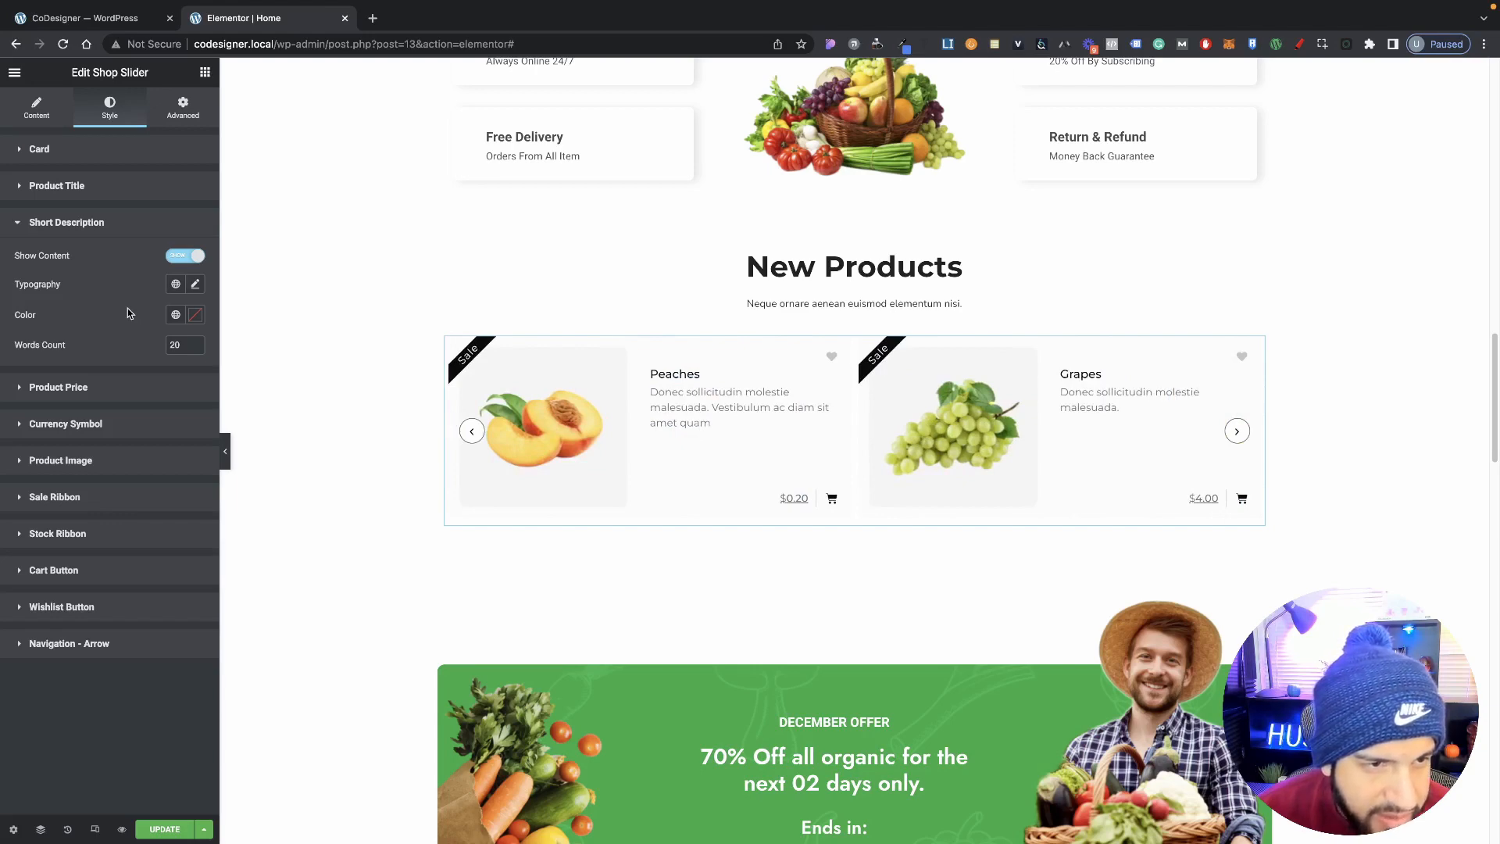
# Look through the typography and color options of the short description.
pyautogui.click(196, 284)
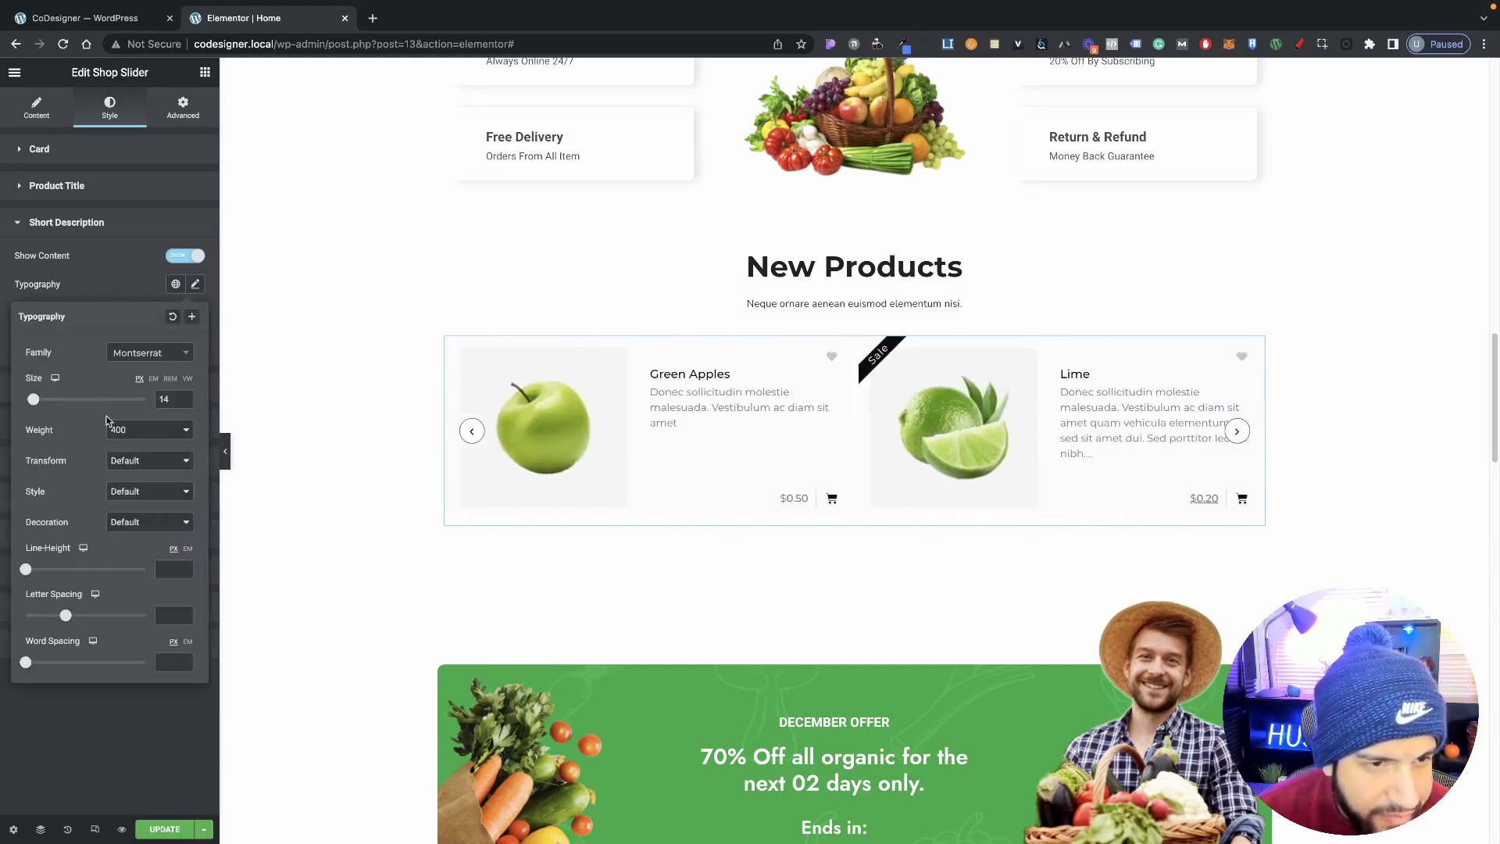
pyautogui.click(123, 291)
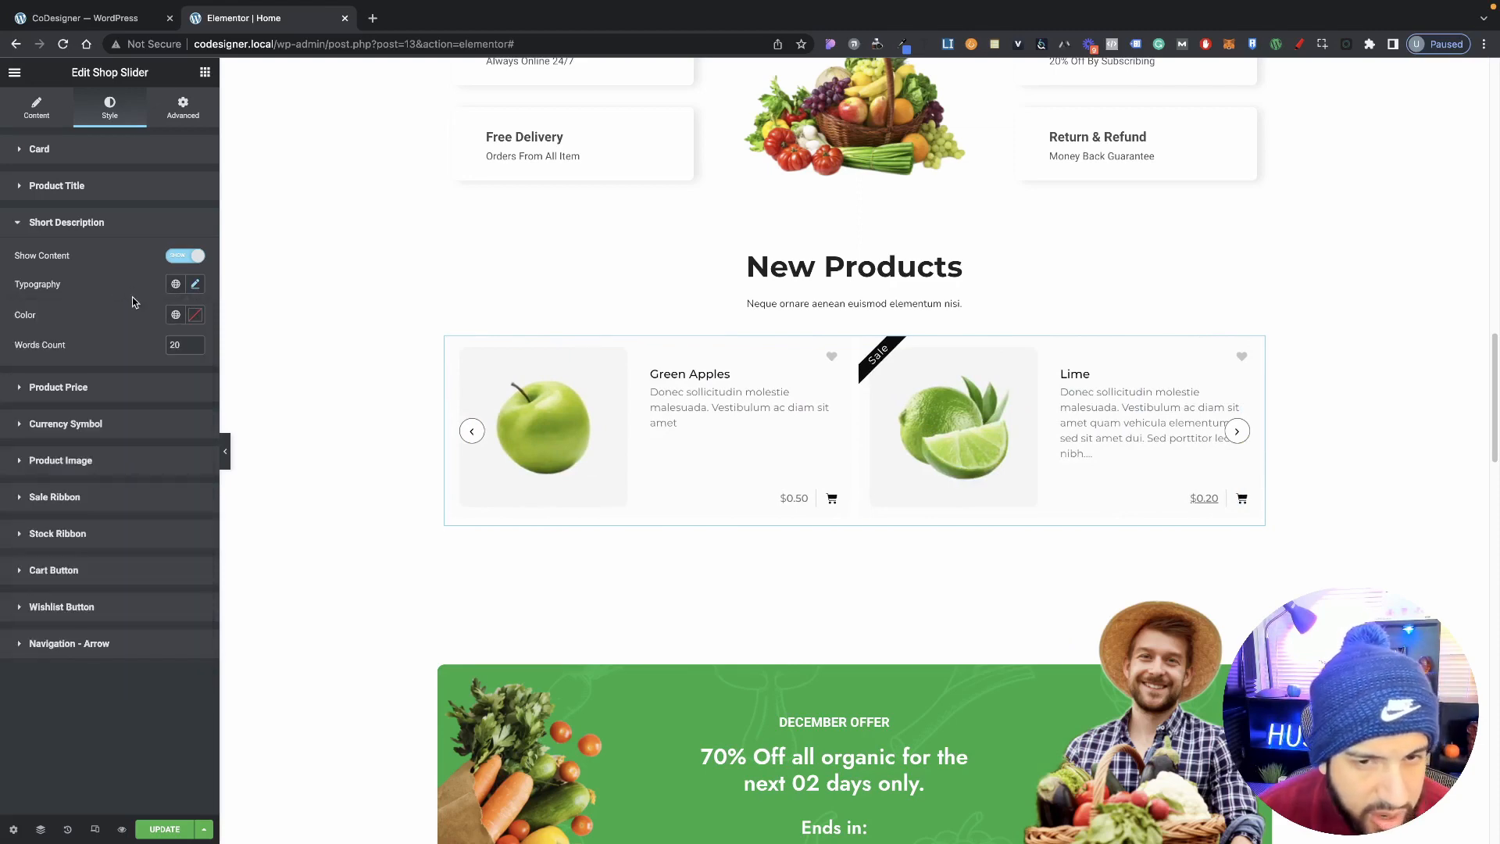
pyautogui.click(196, 314)
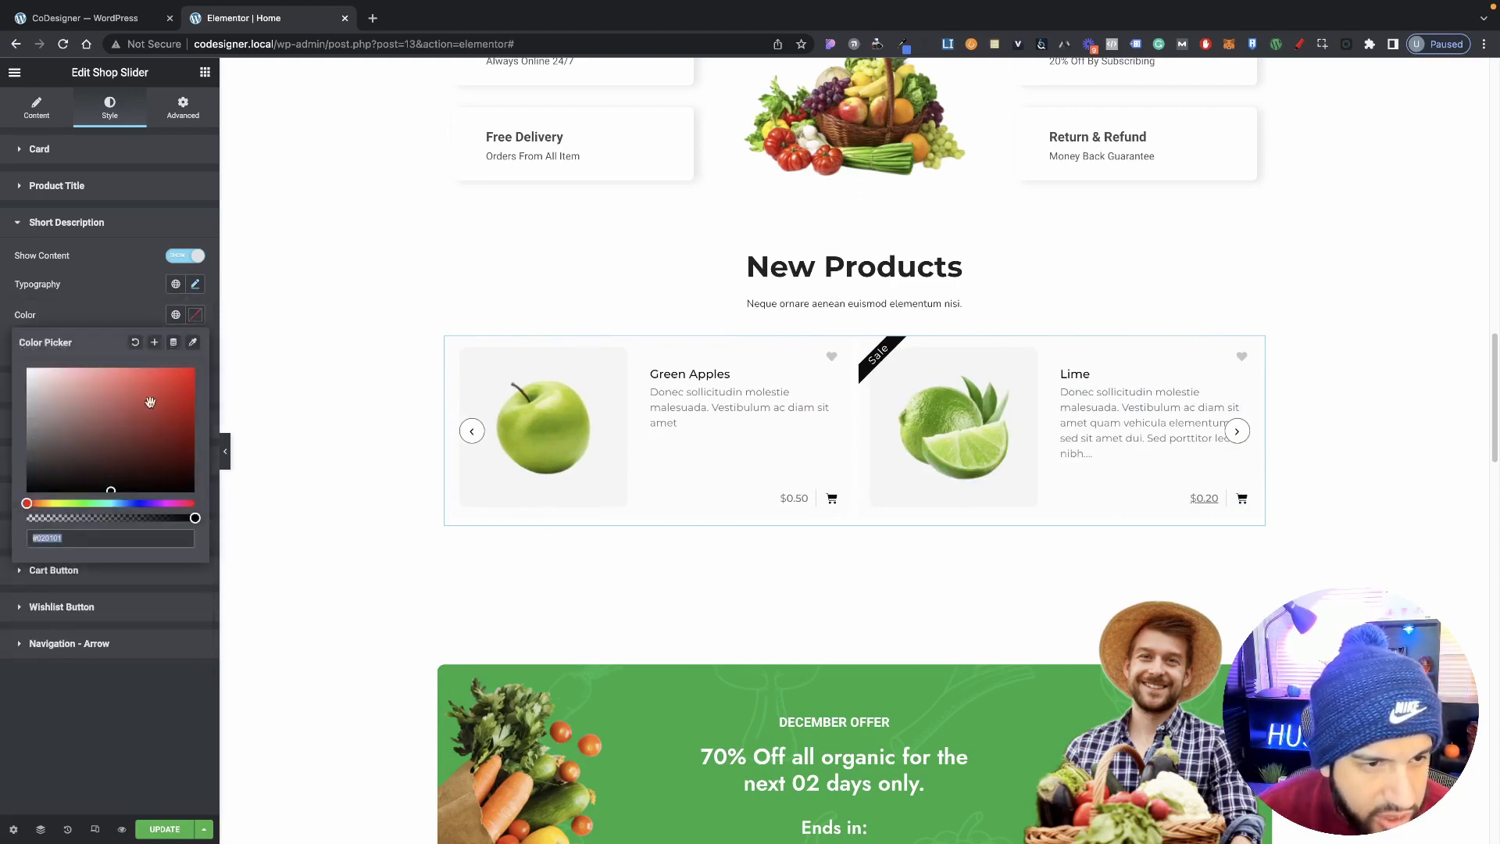
pyautogui.click(121, 306)
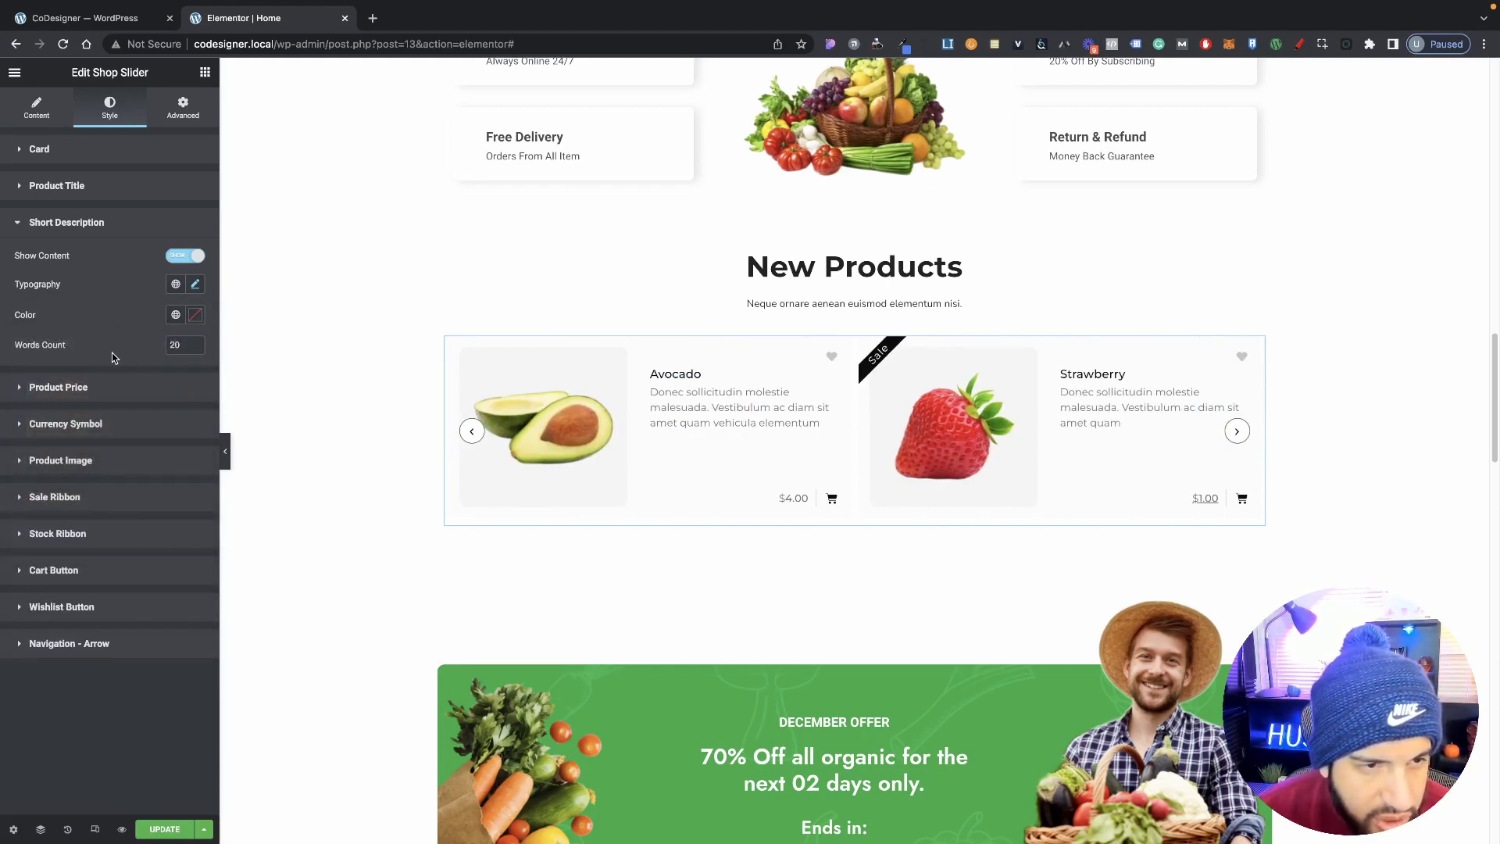
# Try a short description word count of 60, and set it back to 20.
pyautogui.moveTo(186, 345); pyautogui.dragTo(167, 344)
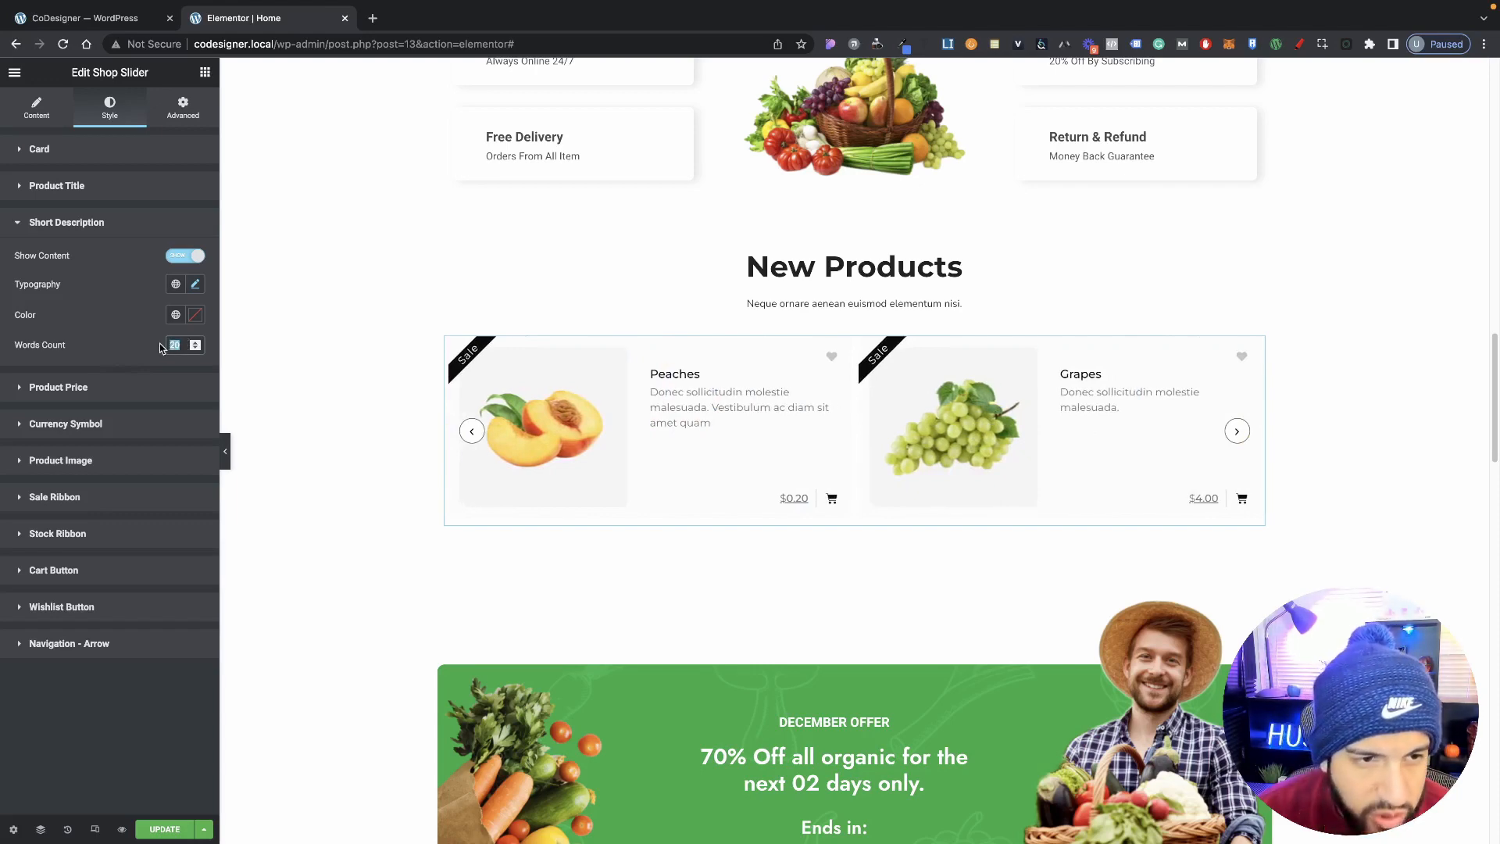
pyautogui.write('60')
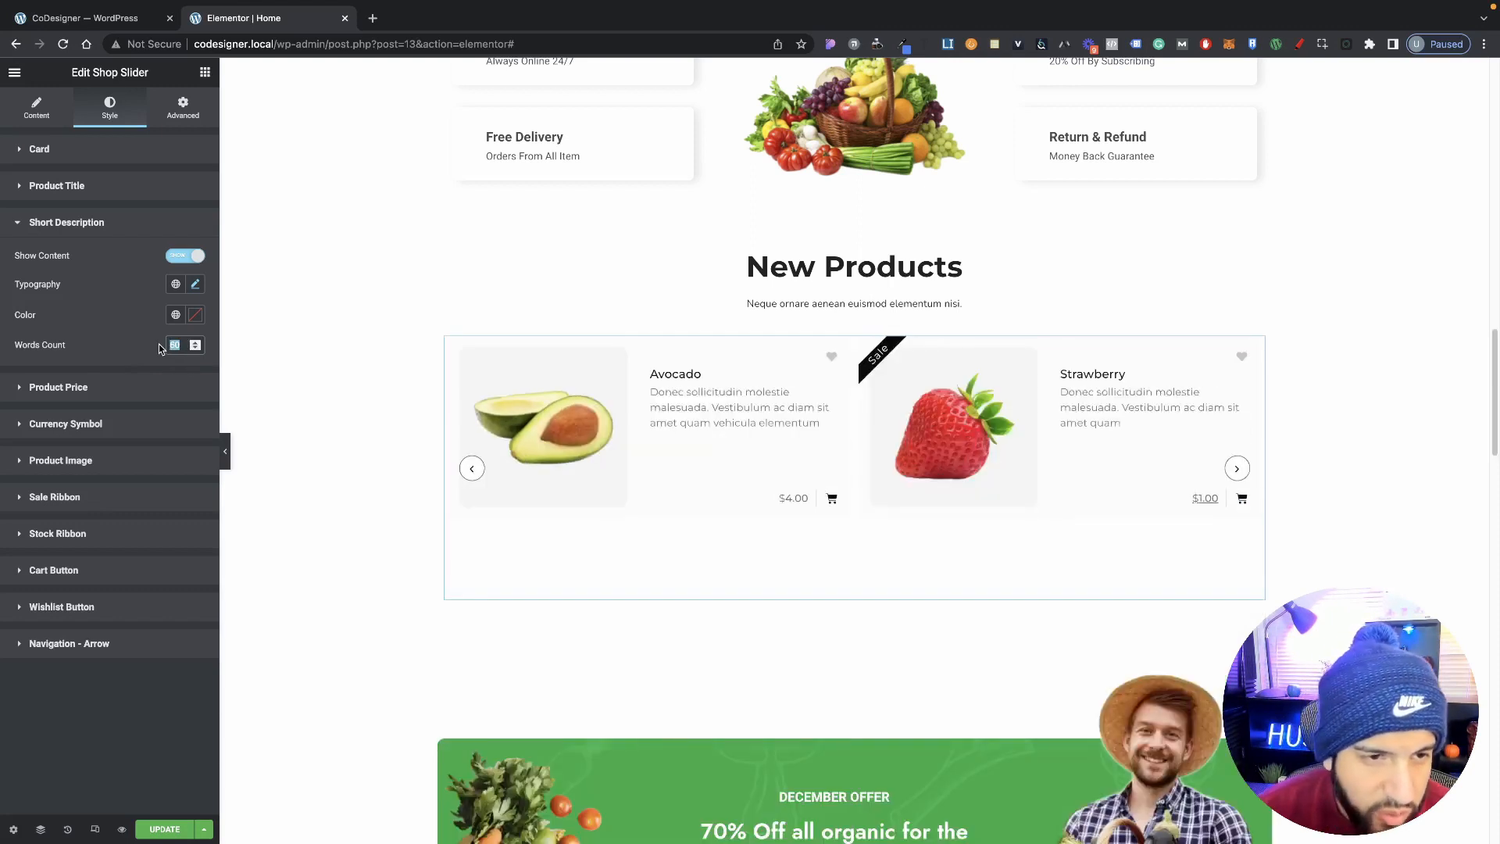
pyautogui.write('20')
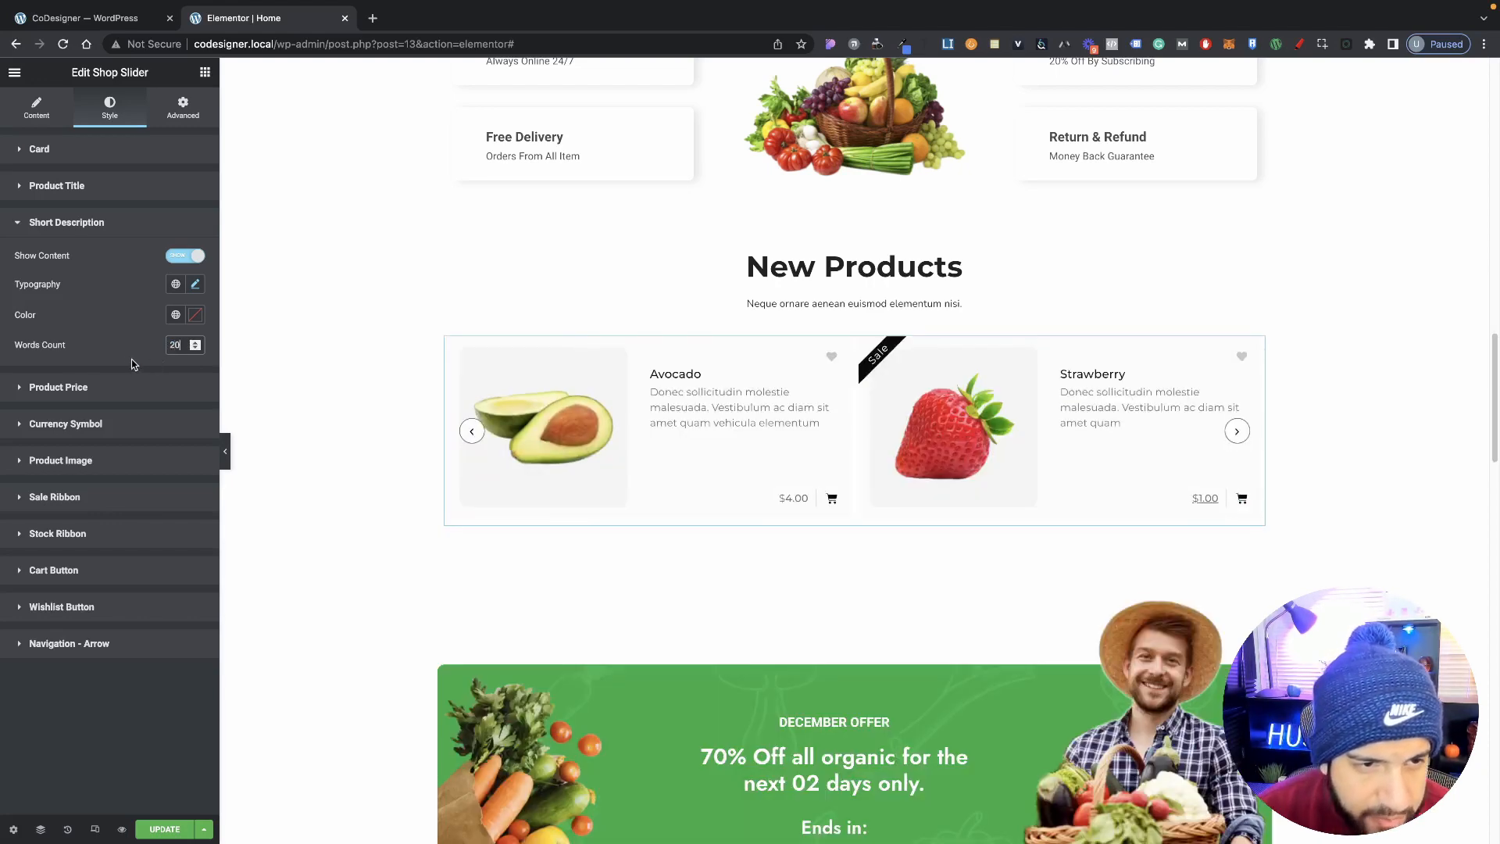
# Turn on Show Sale Price in the product price styling and check the price color options.
pyautogui.click(92, 388)
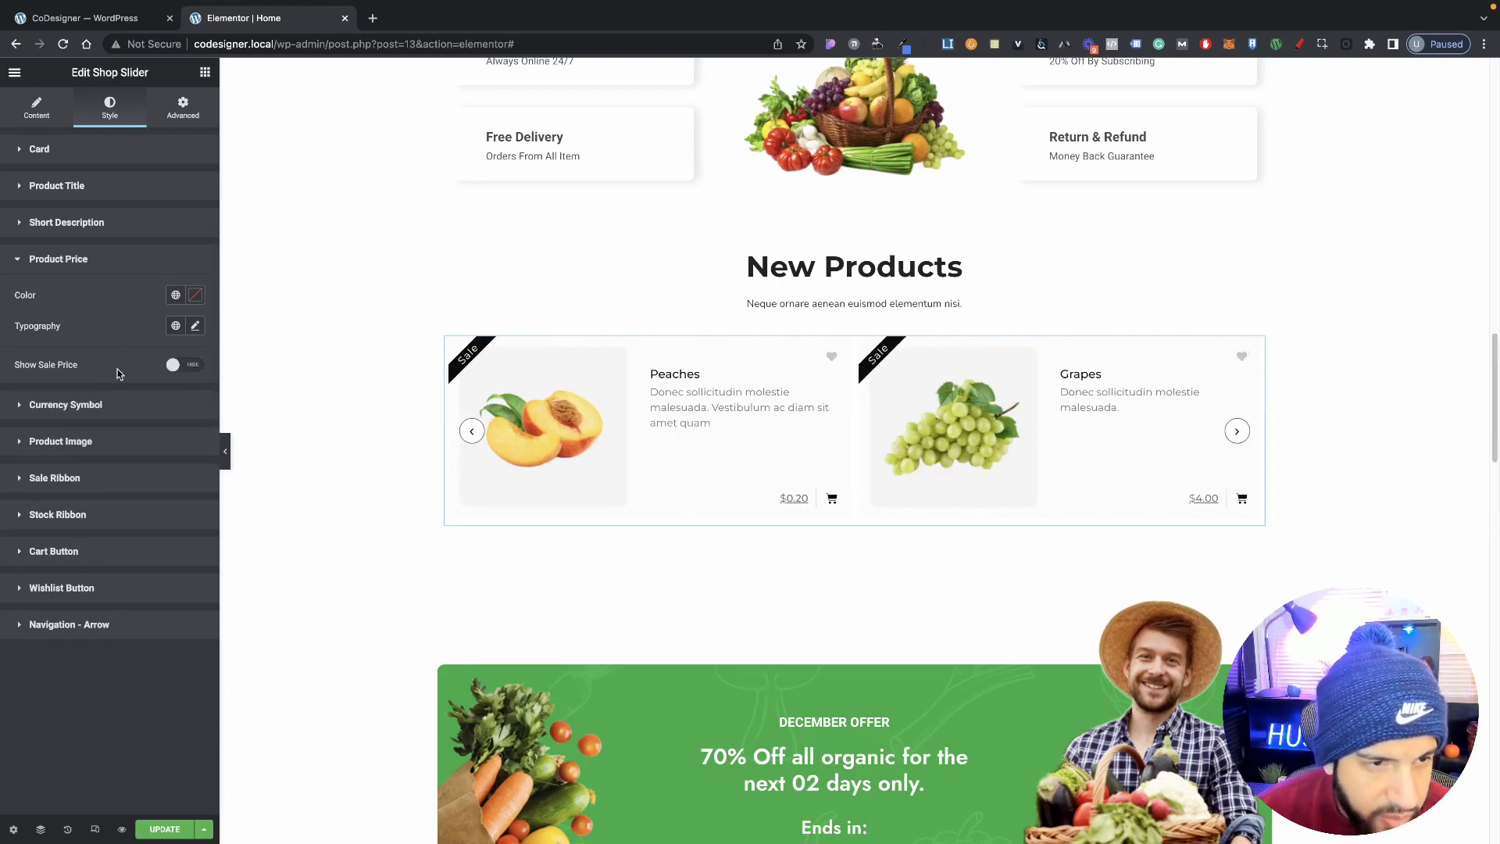
pyautogui.click(187, 367)
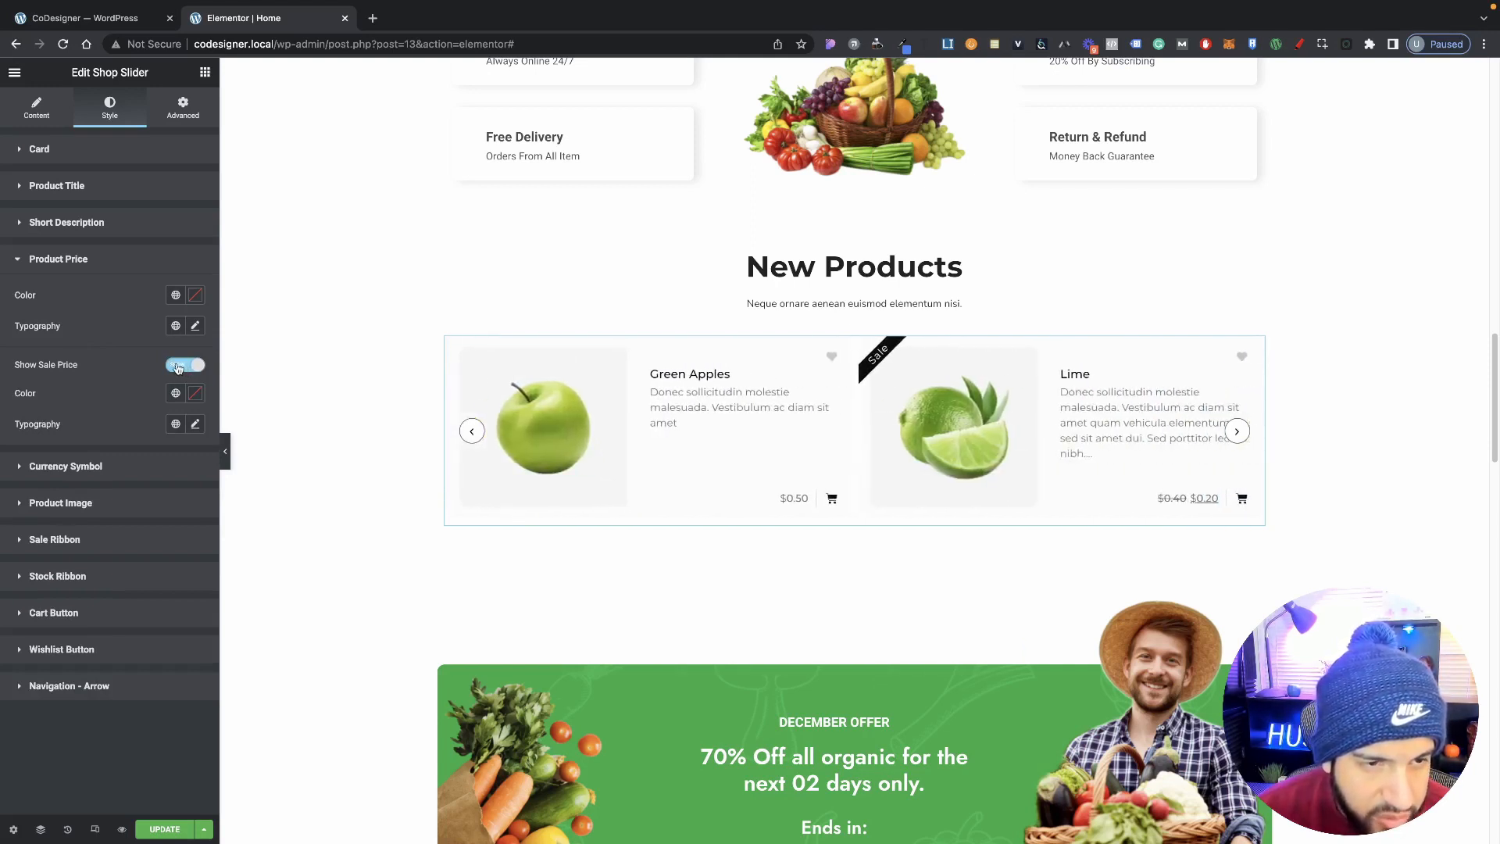
pyautogui.click(195, 295)
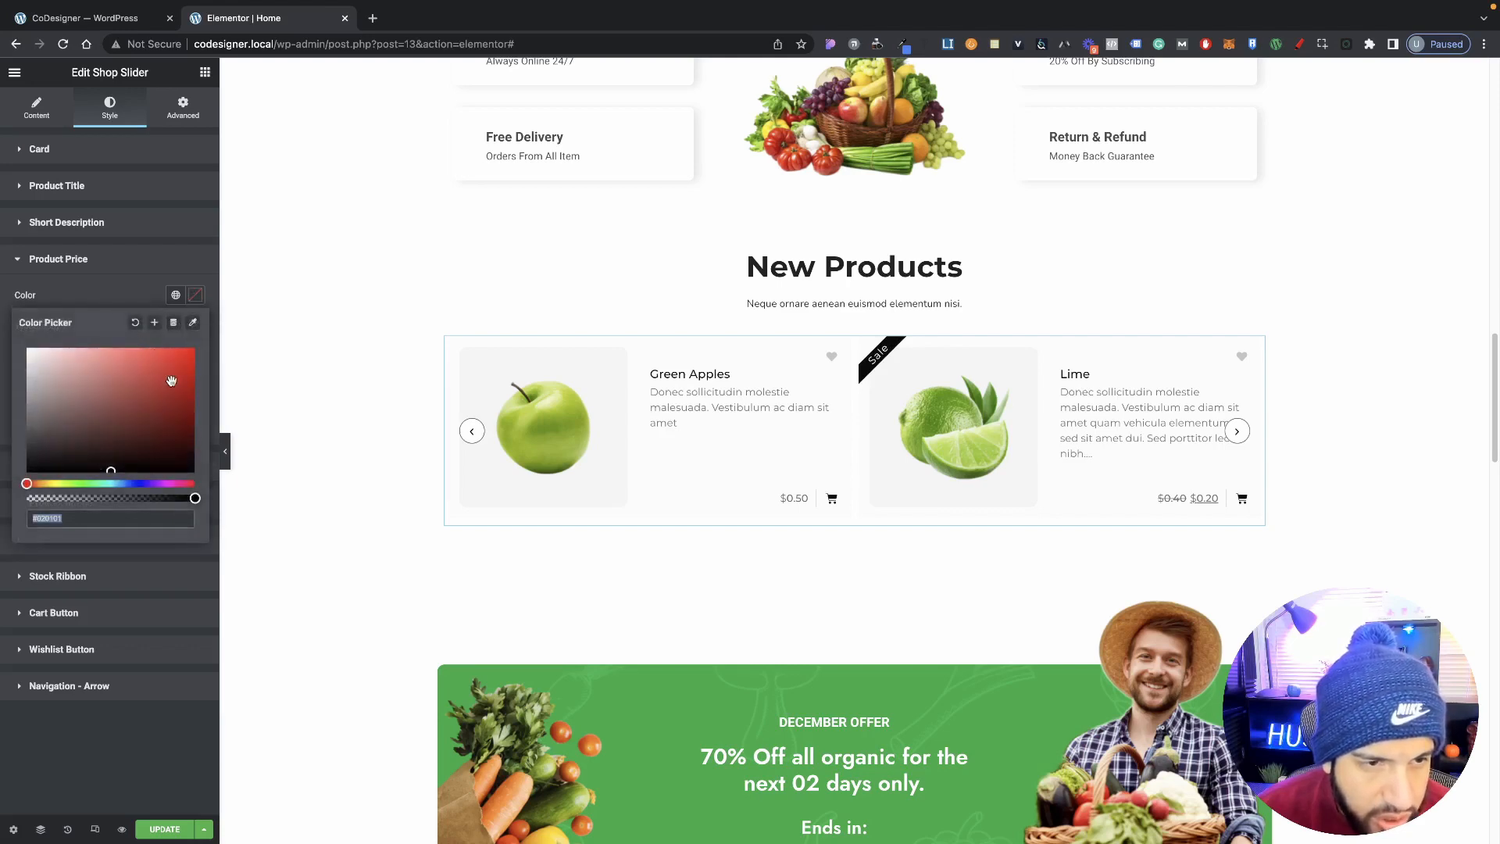
pyautogui.click(124, 301)
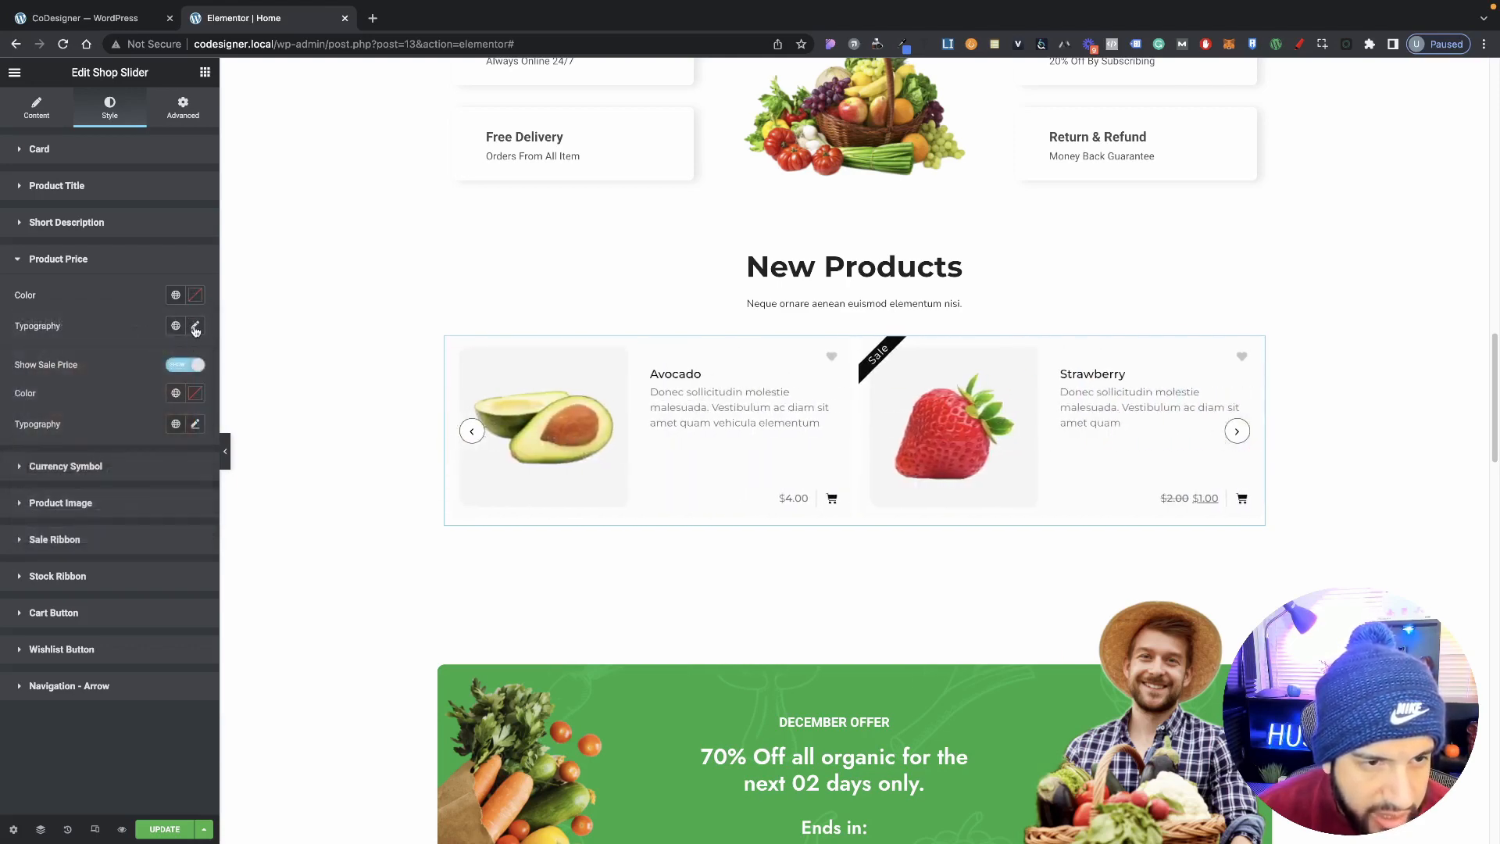
pyautogui.click(196, 327)
pyautogui.click(97, 318)
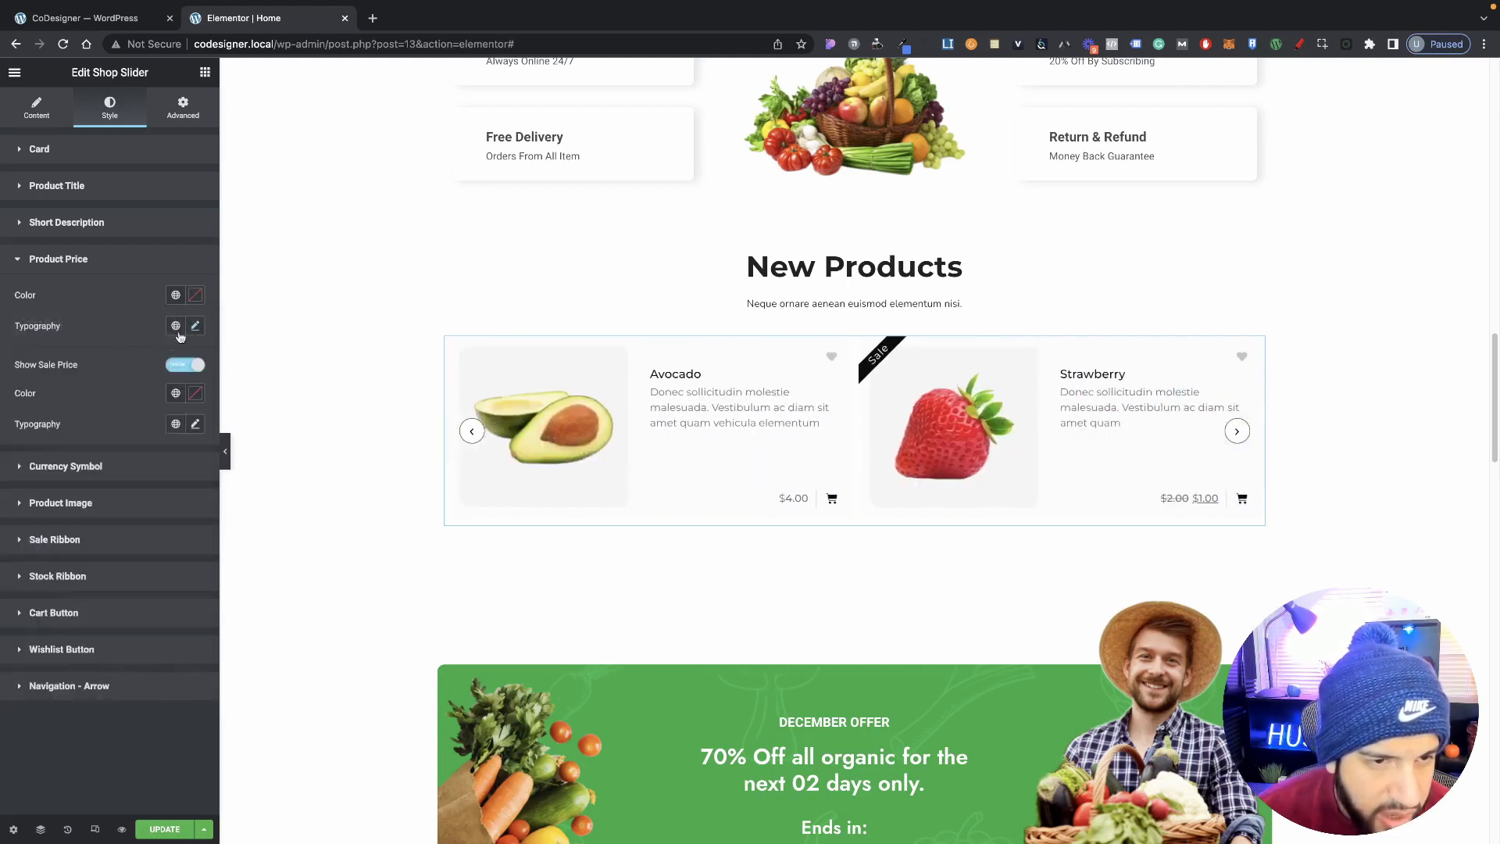
pyautogui.click(195, 326)
pyautogui.click(102, 324)
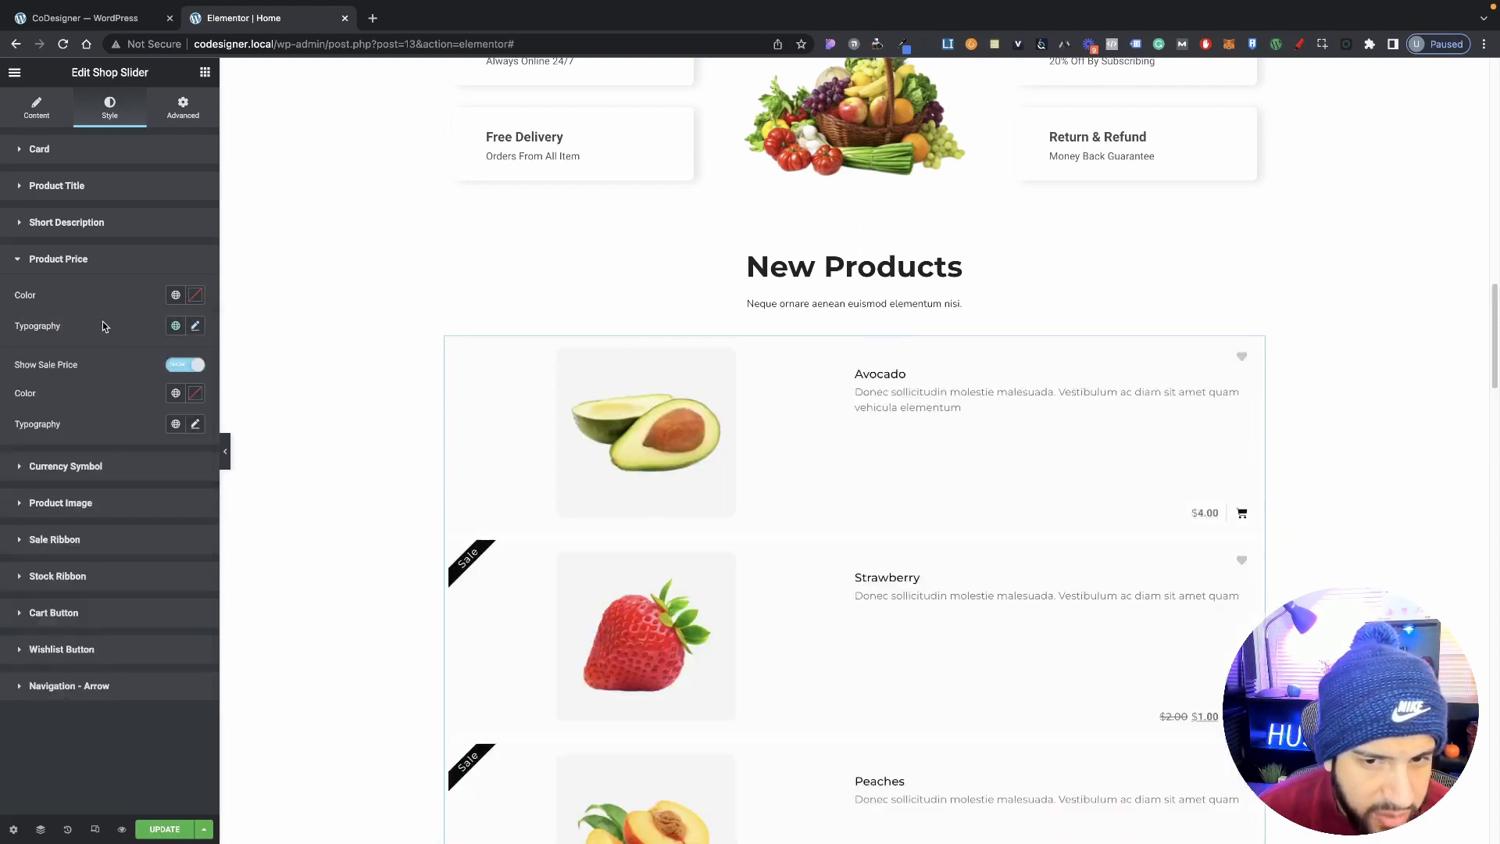
pyautogui.click(196, 326)
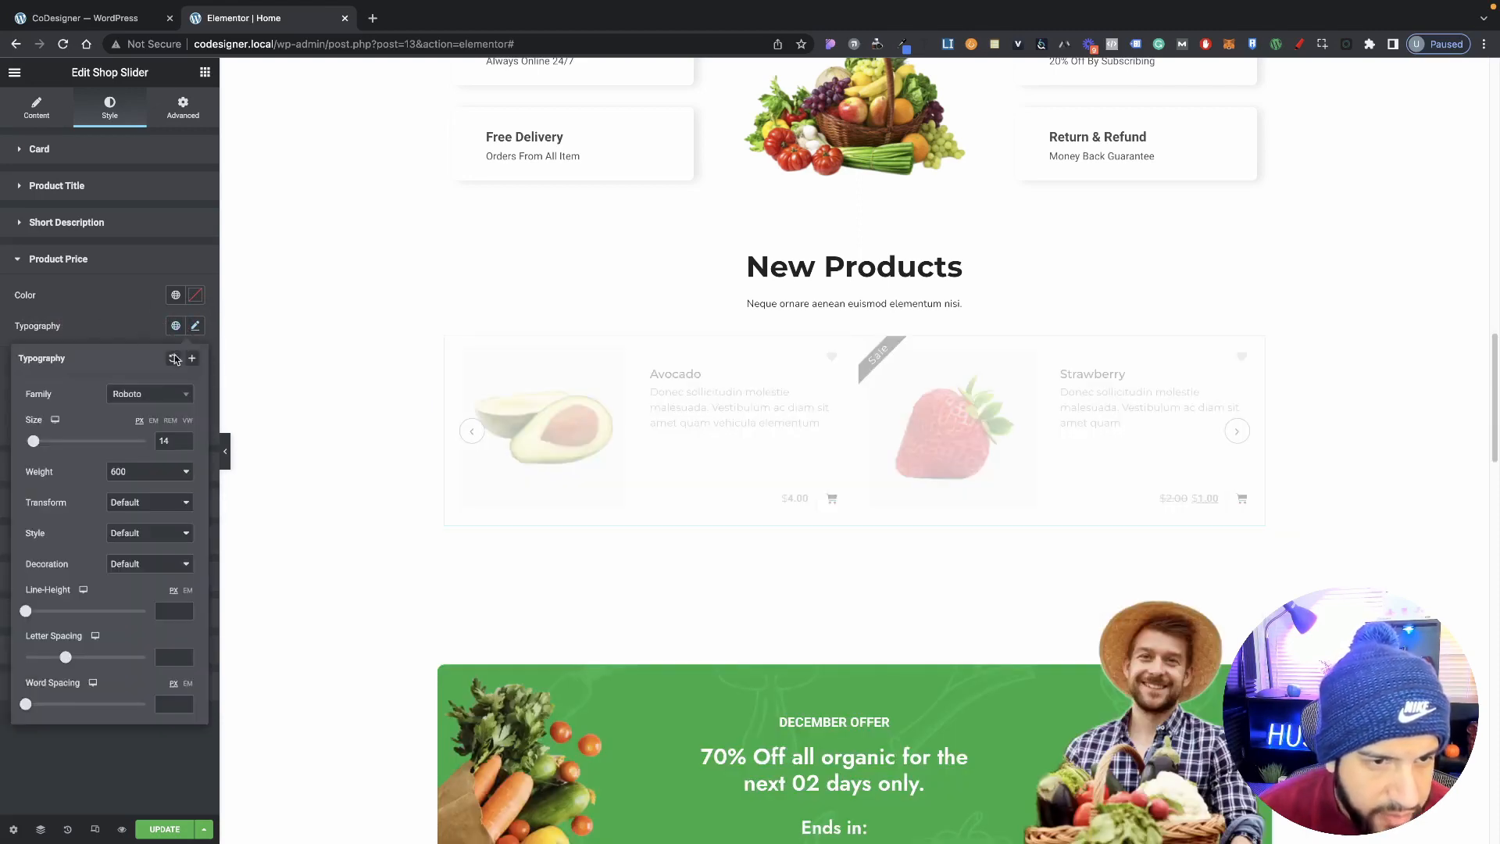
pyautogui.click(136, 329)
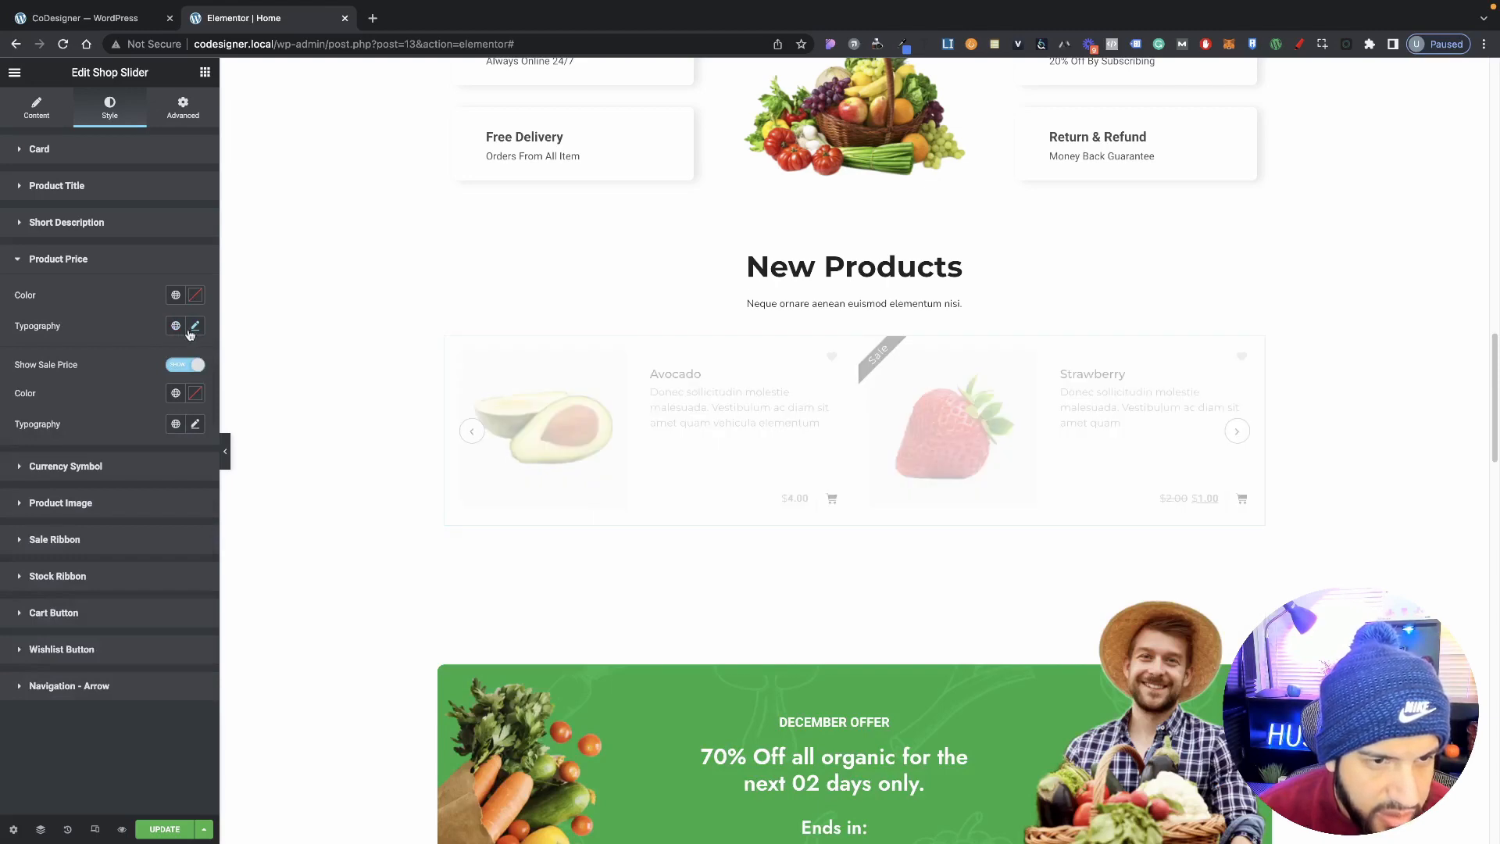
pyautogui.click(191, 330)
pyautogui.click(138, 322)
pyautogui.click(189, 328)
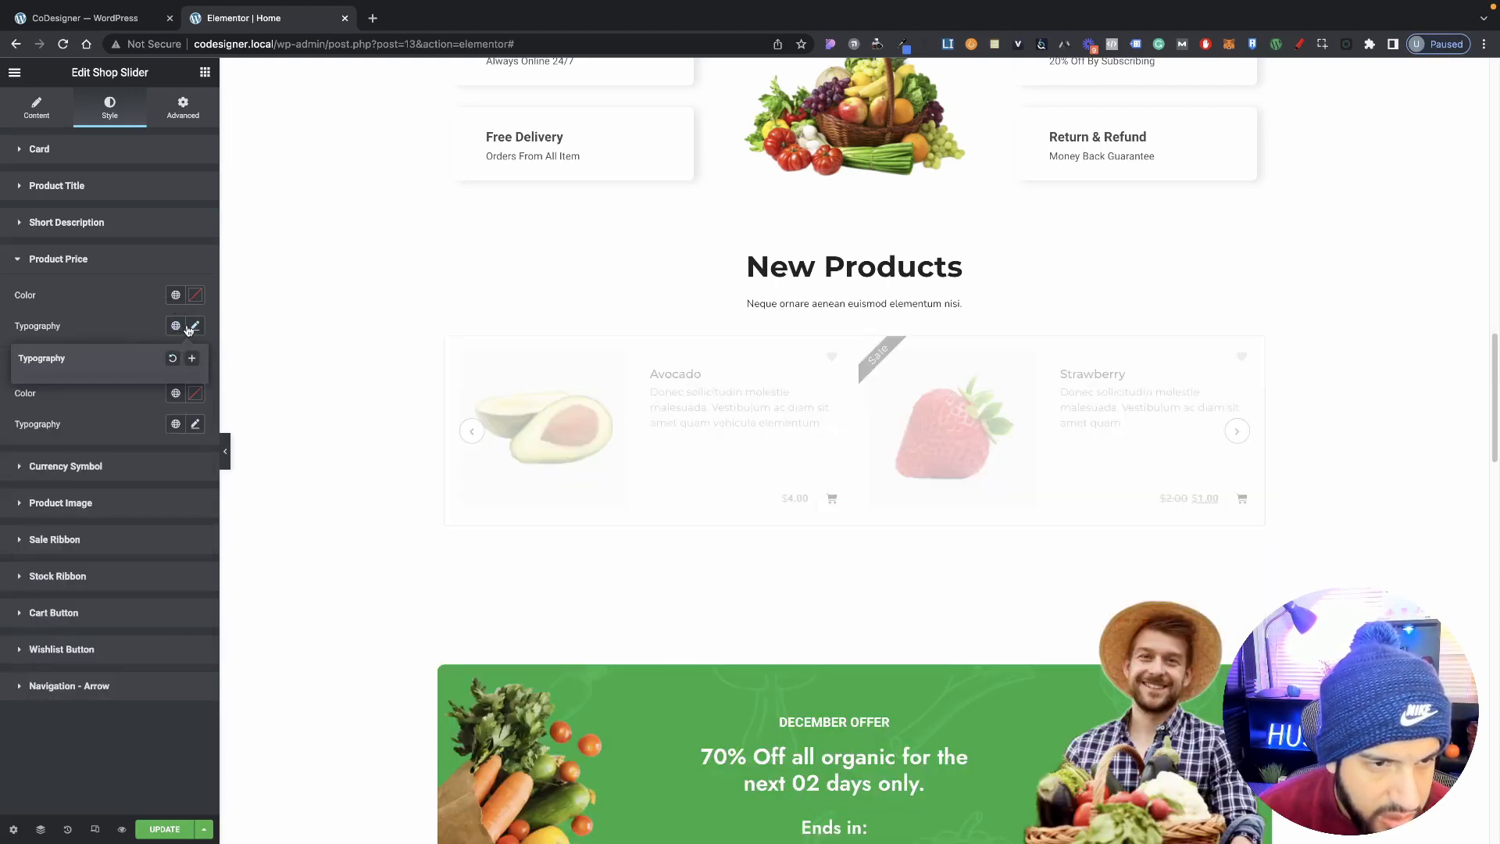
pyautogui.click(192, 329)
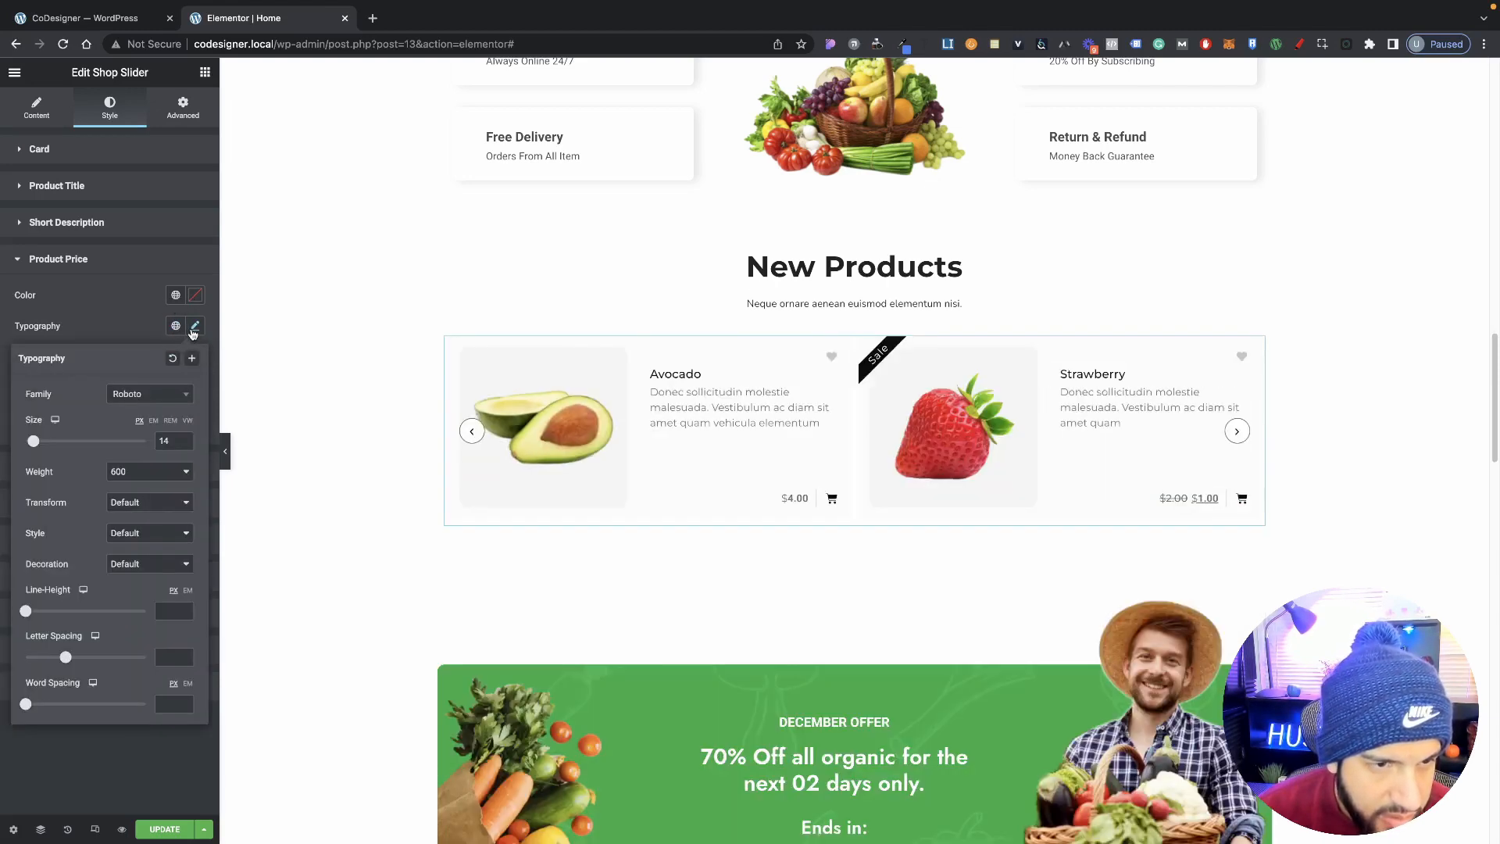
pyautogui.click(193, 328)
# Set the product price font family to Montserrat.
pyautogui.click(194, 326)
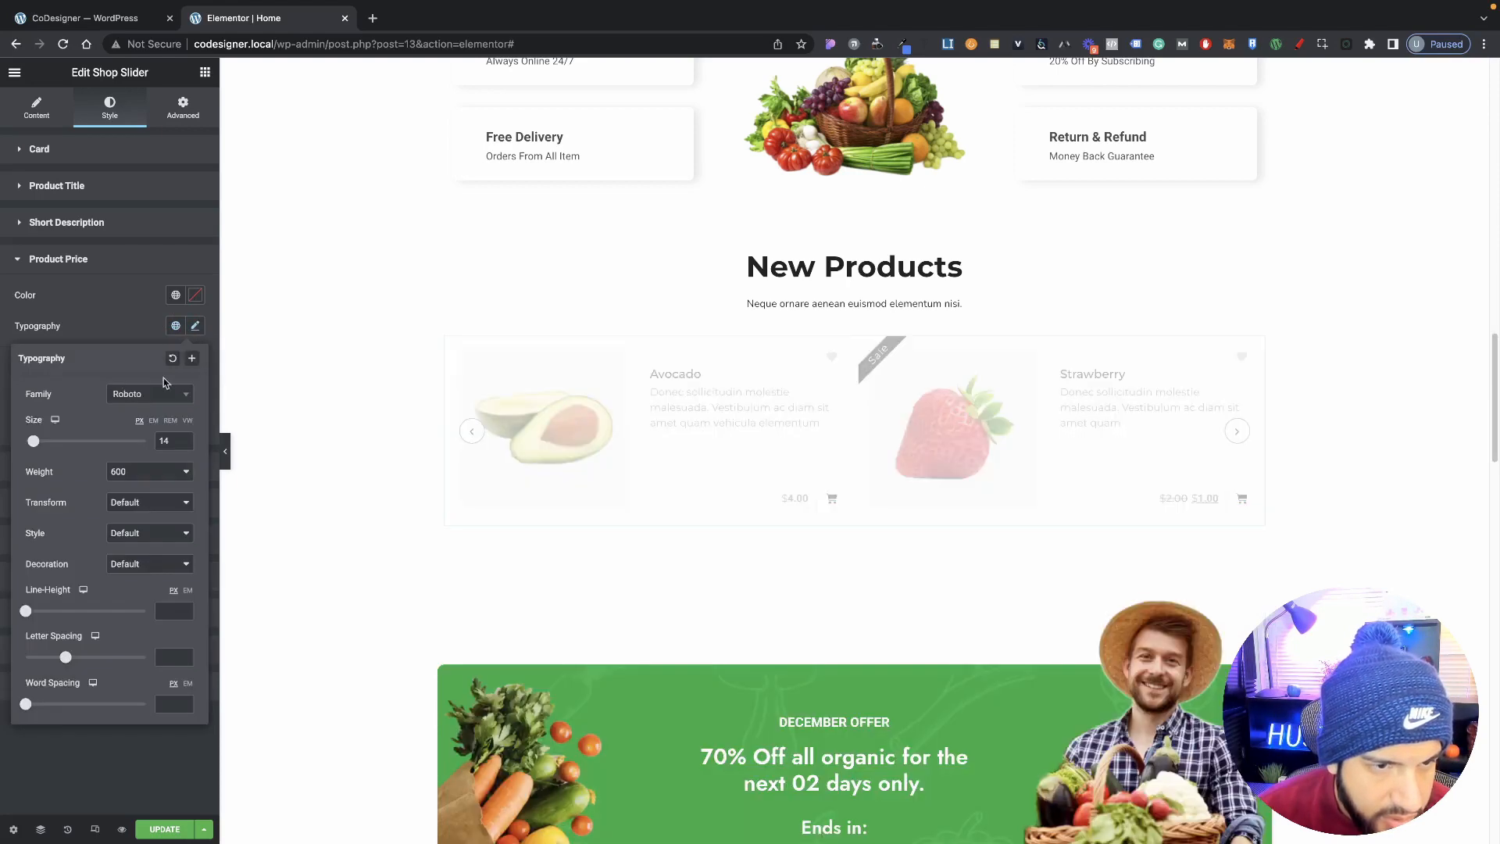
pyautogui.click(150, 394)
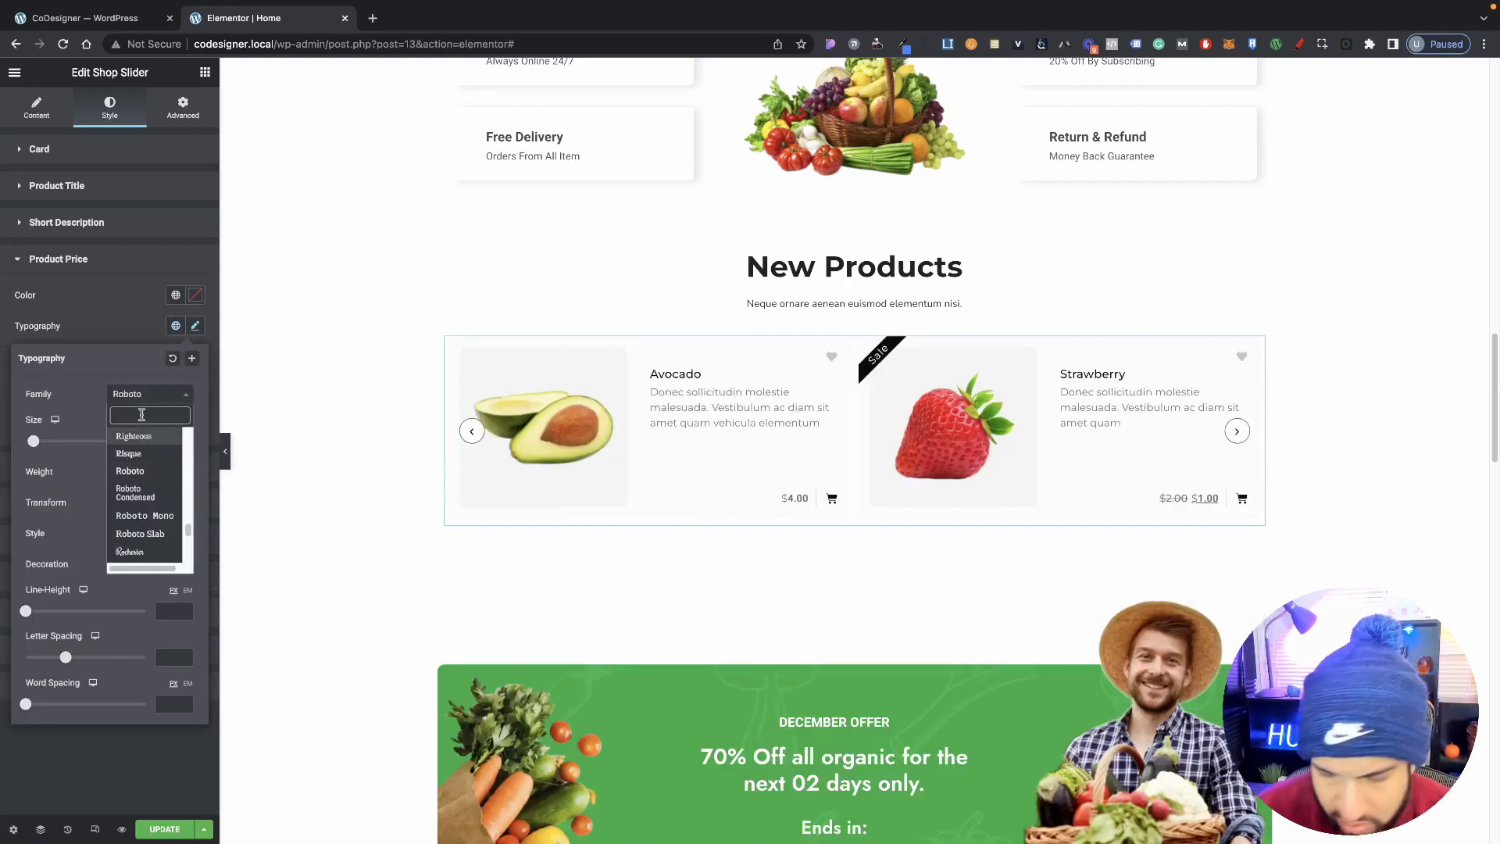
pyautogui.write('mon')
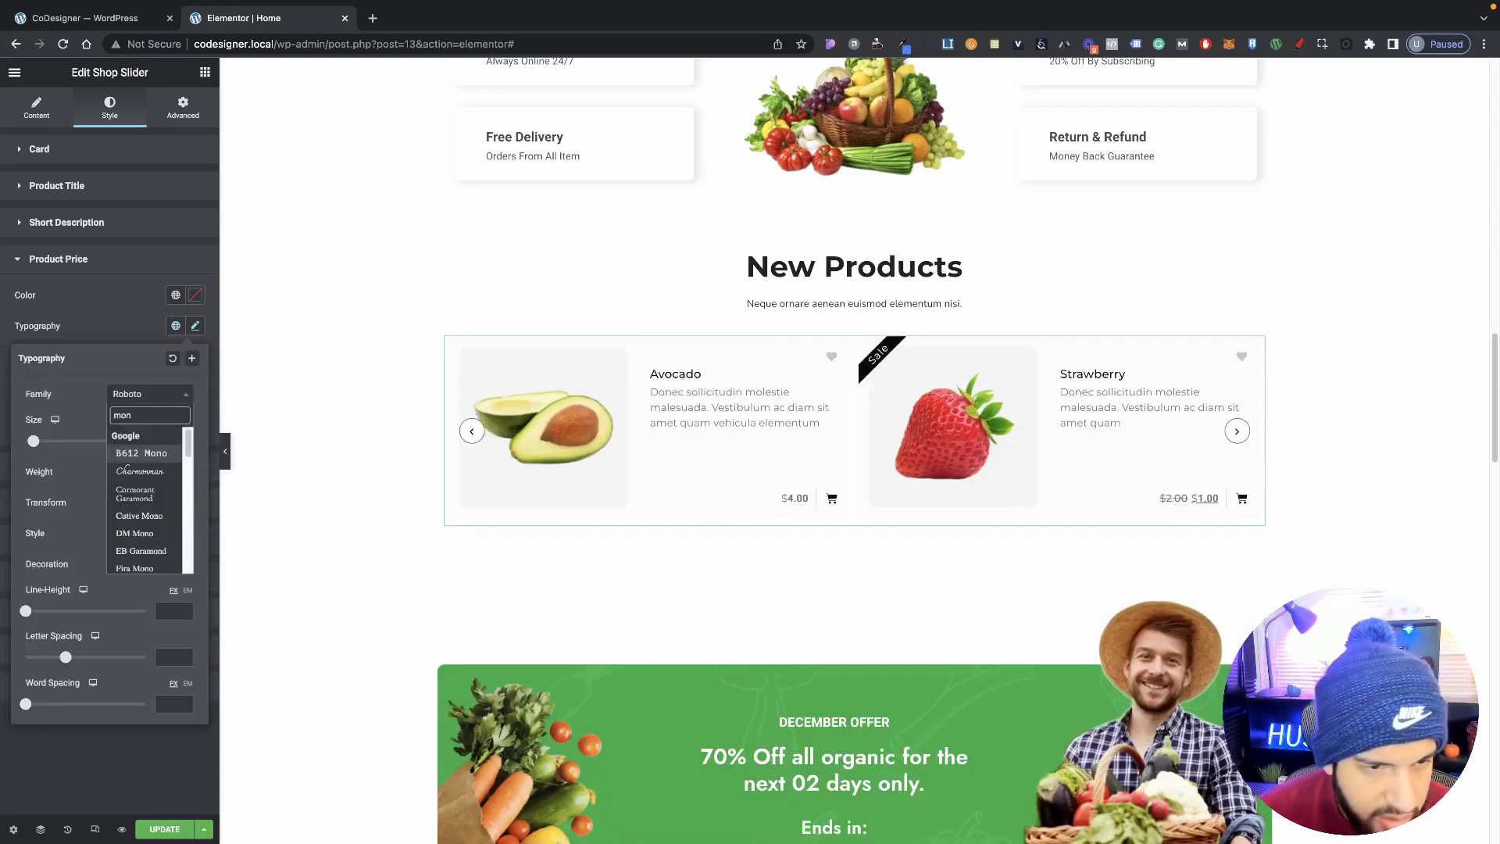
pyautogui.write('s')
pyautogui.press('BackSpace')
pyautogui.write('t')
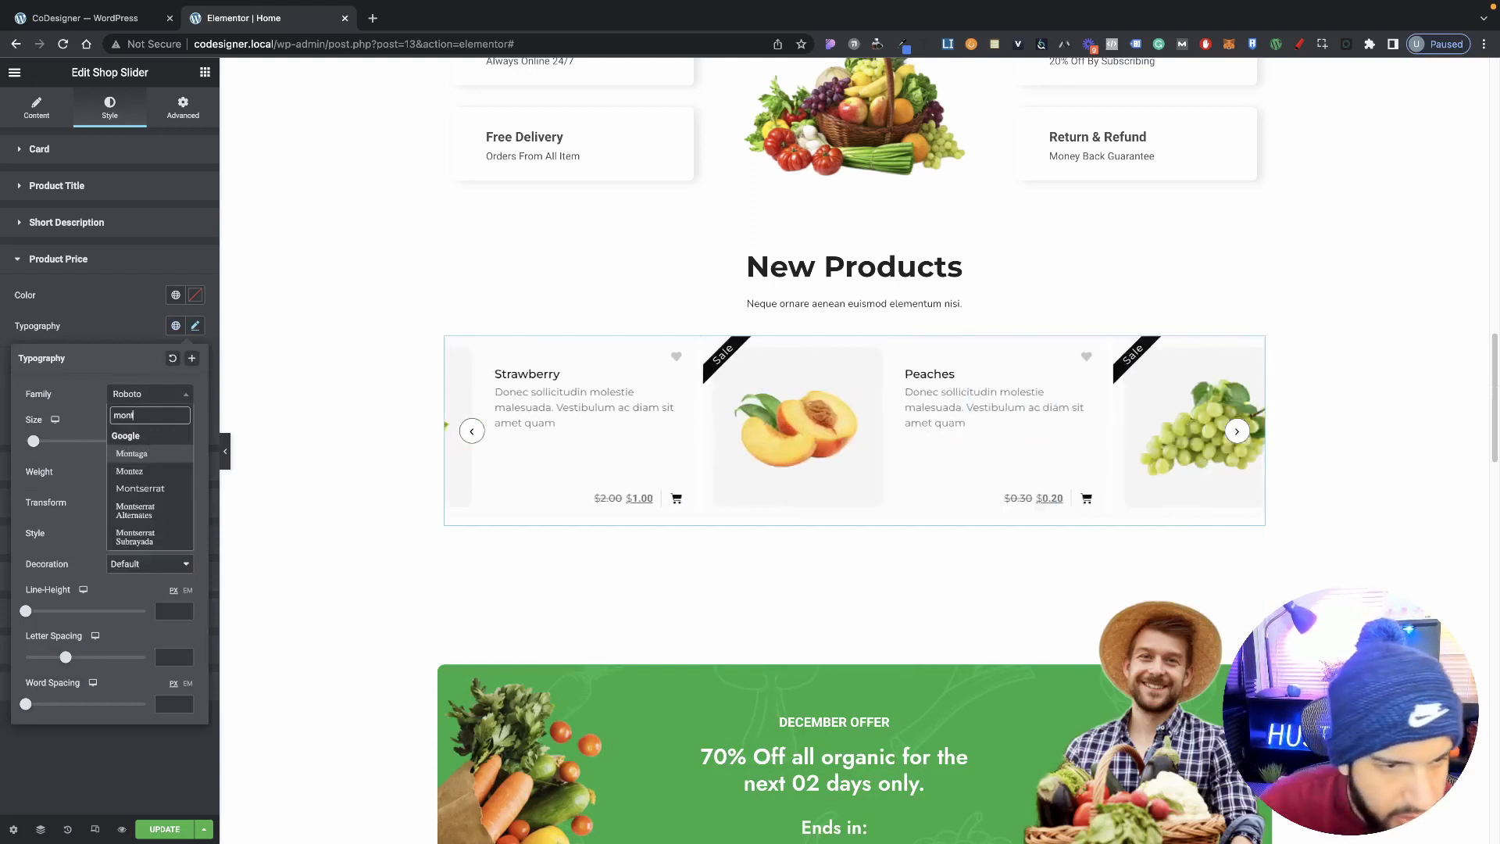
pyautogui.click(140, 489)
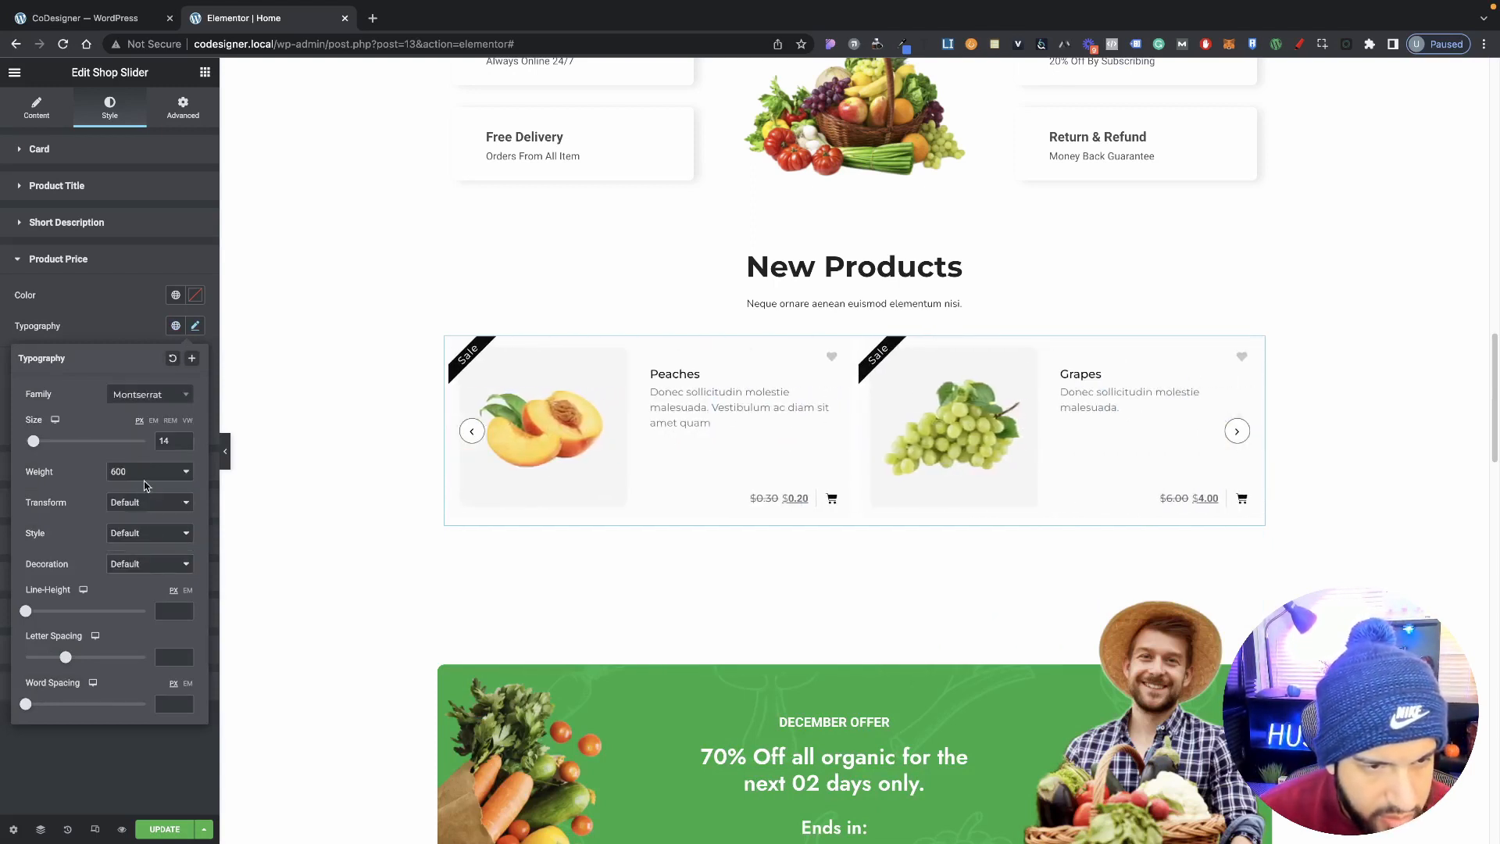
pyautogui.click(130, 343)
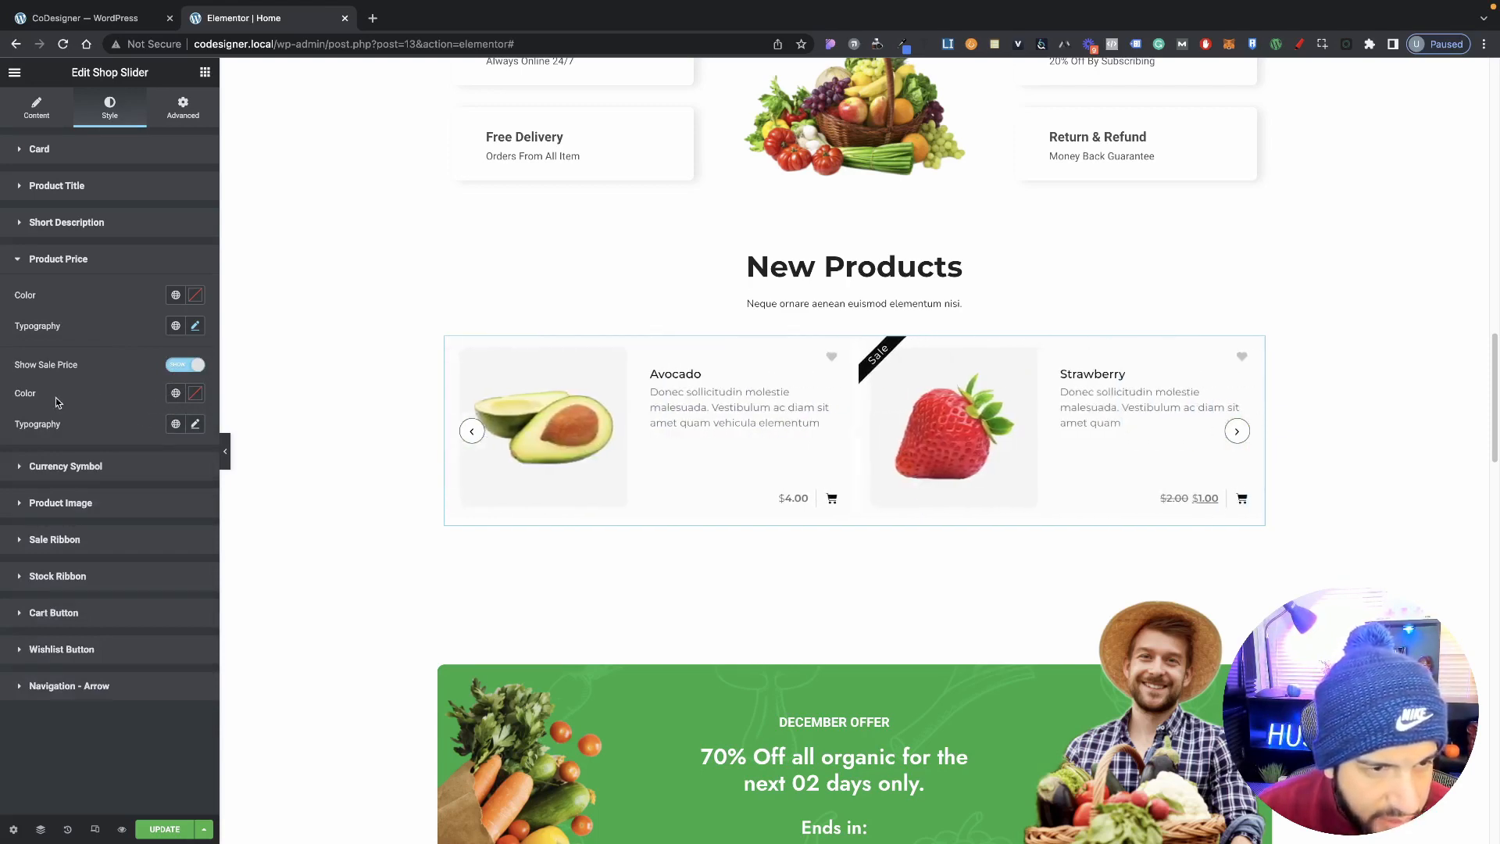
# Set the color under Show Sale Price to red #F44545 and open the currency symbol style settings.
pyautogui.click(195, 394)
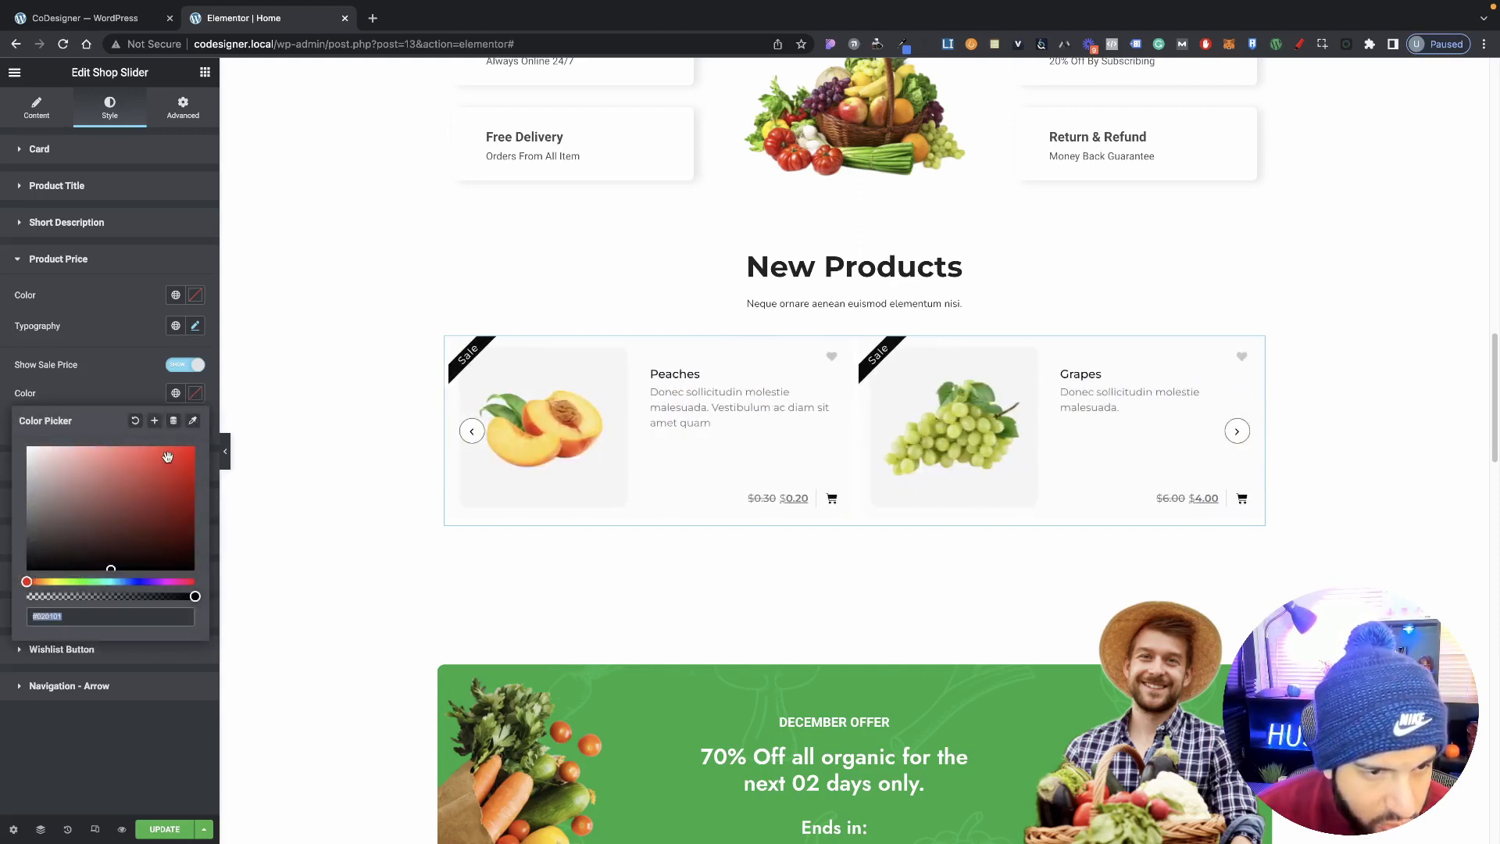
pyautogui.moveTo(127, 451); pyautogui.dragTo(144, 453)
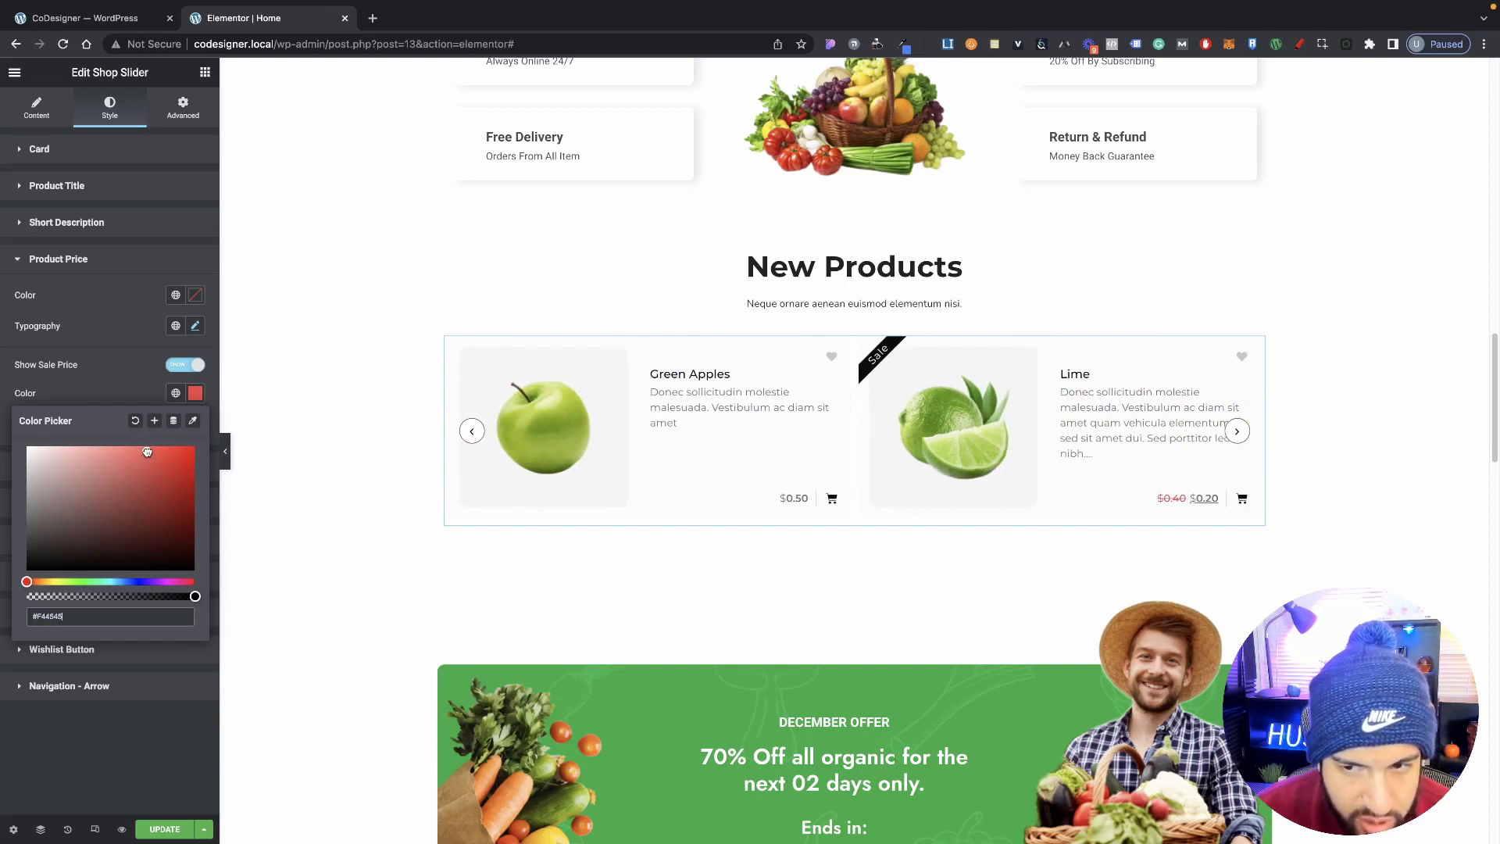
pyautogui.click(137, 400)
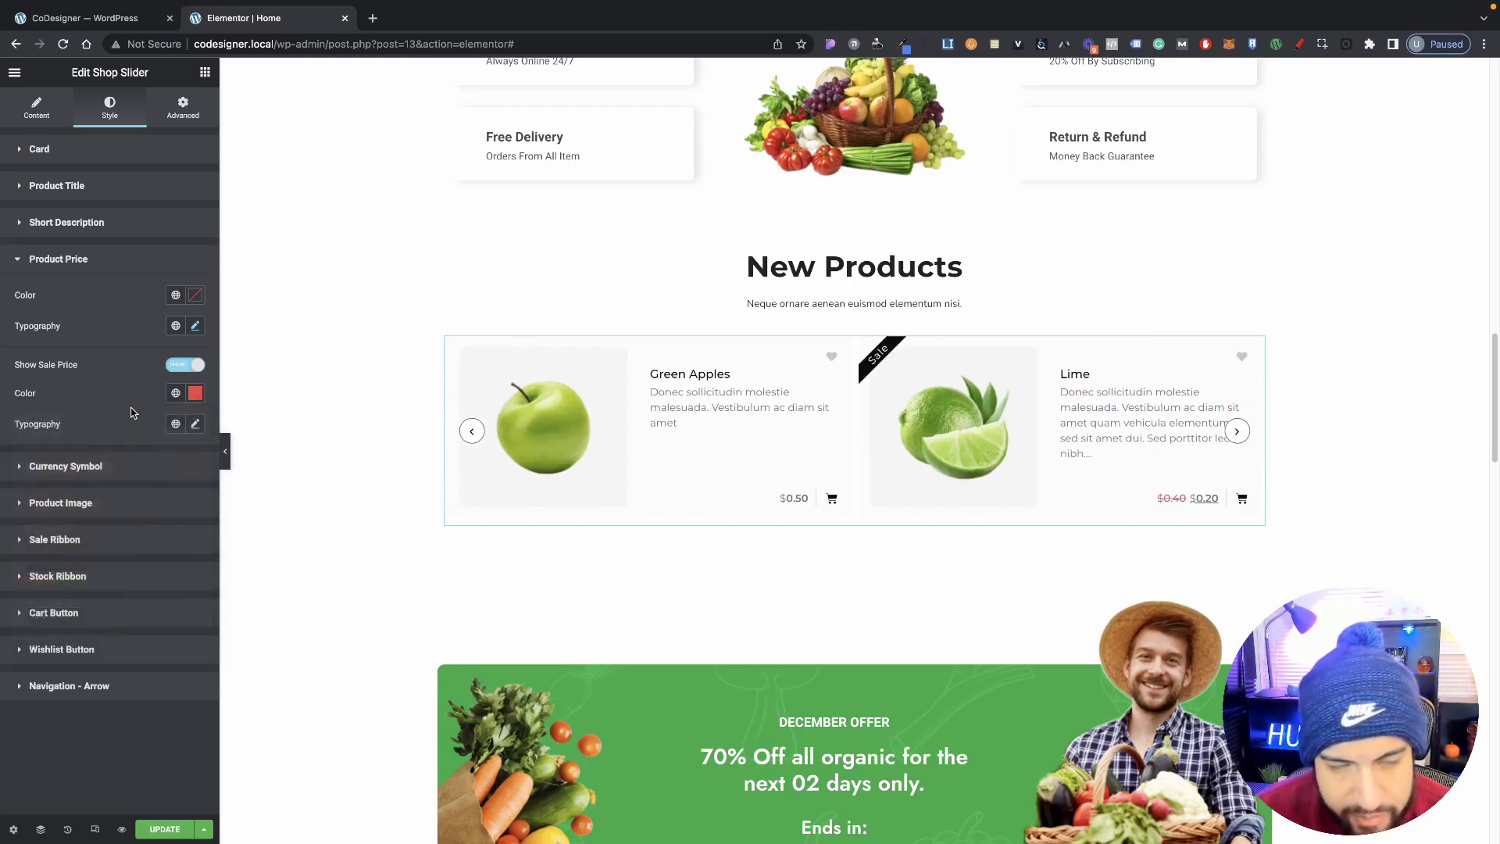
pyautogui.click(125, 468)
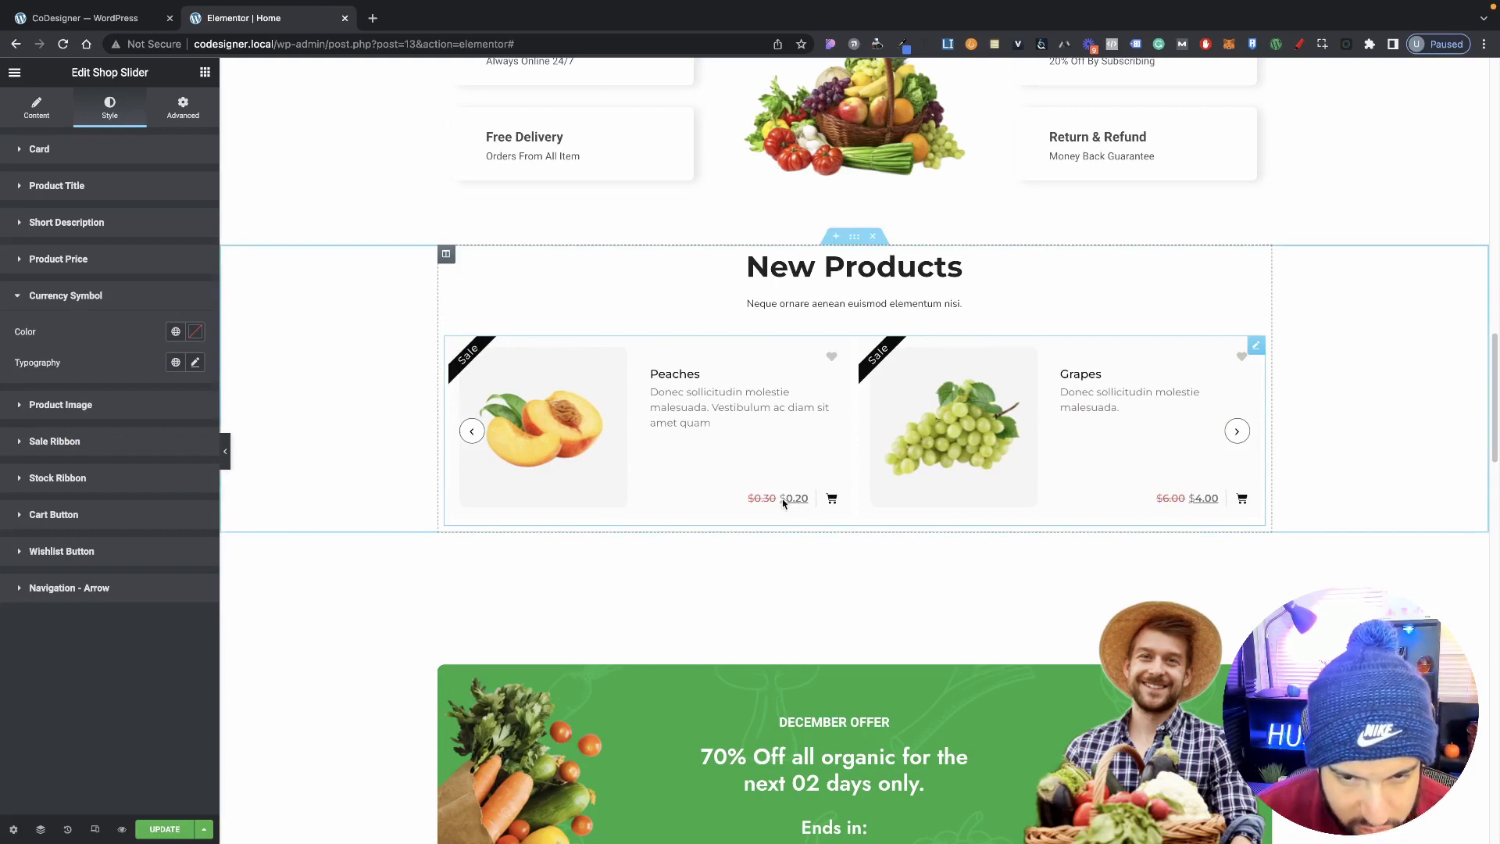
# Set the currency symbol's typography size to 14 px.
pyautogui.click(195, 362)
pyautogui.moveTo(35, 479); pyautogui.dragTo(43, 478)
pyautogui.moveTo(178, 477); pyautogui.dragTo(144, 480)
pyautogui.write('14')
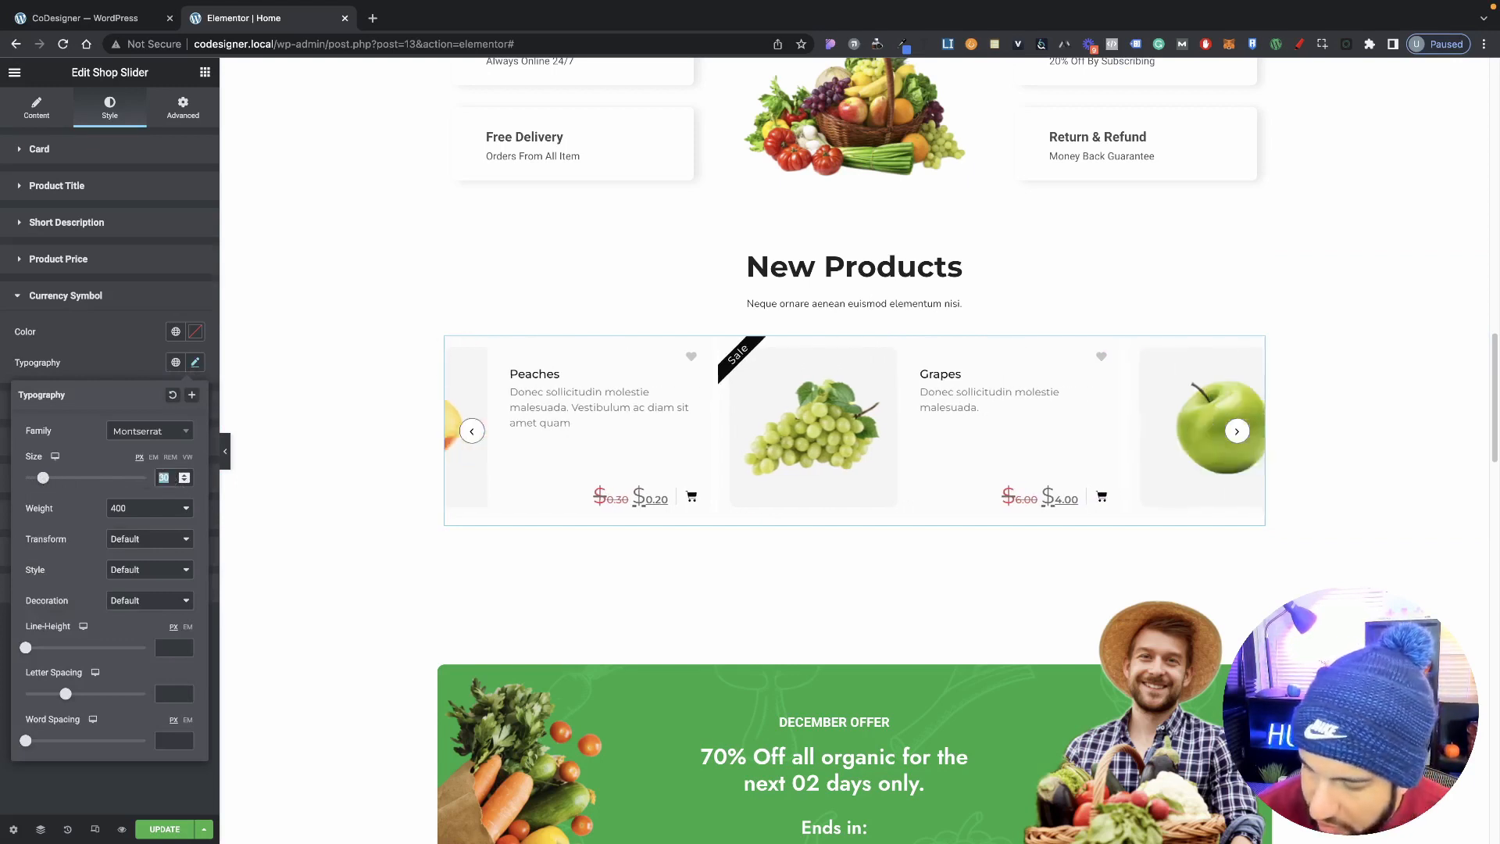
pyautogui.click(121, 368)
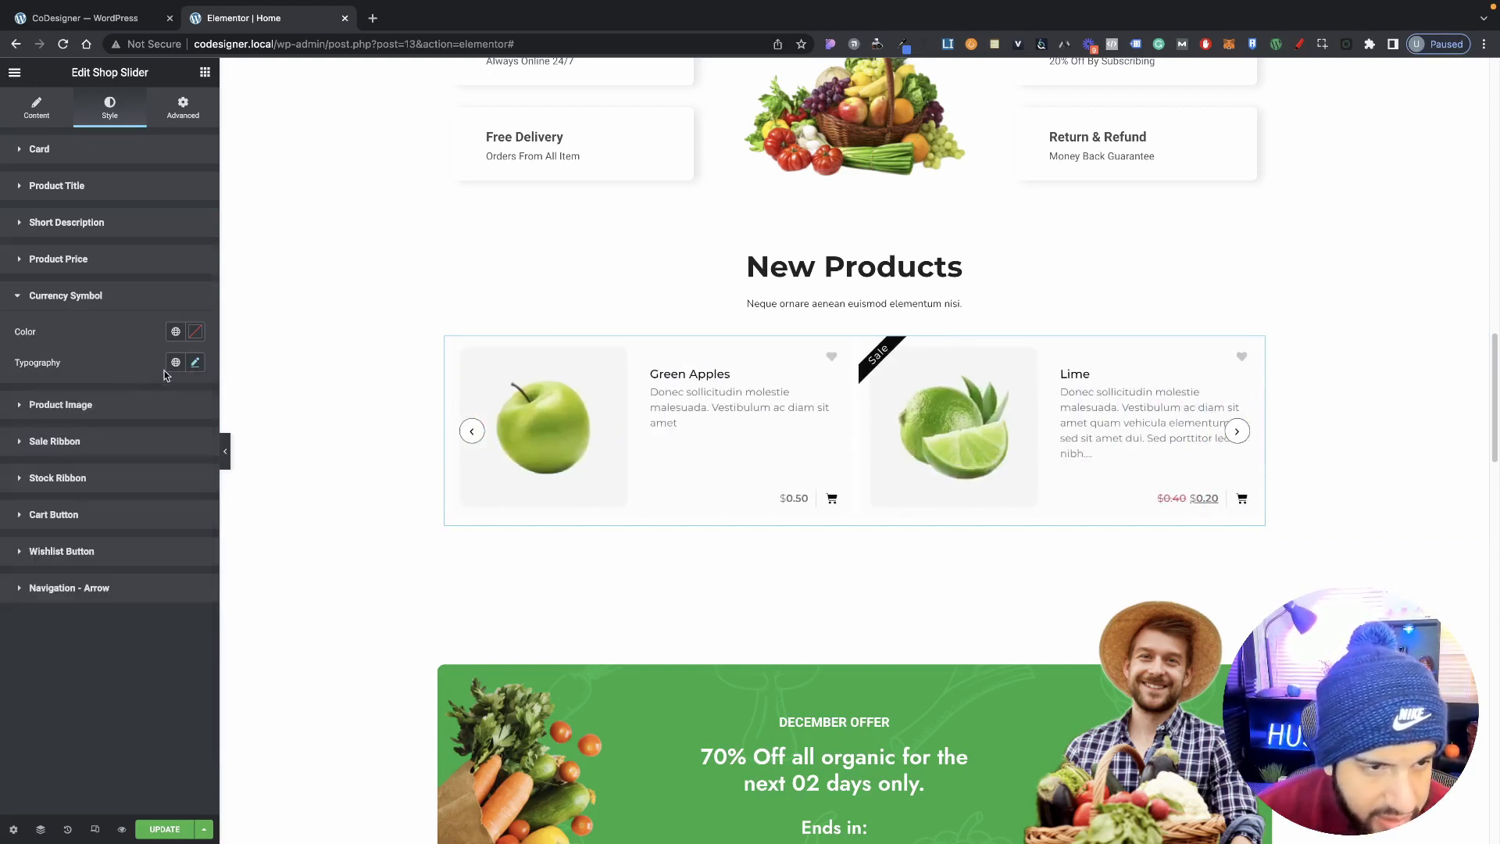
# Try a red color for the currency symbol, and clear it again.
pyautogui.click(195, 331)
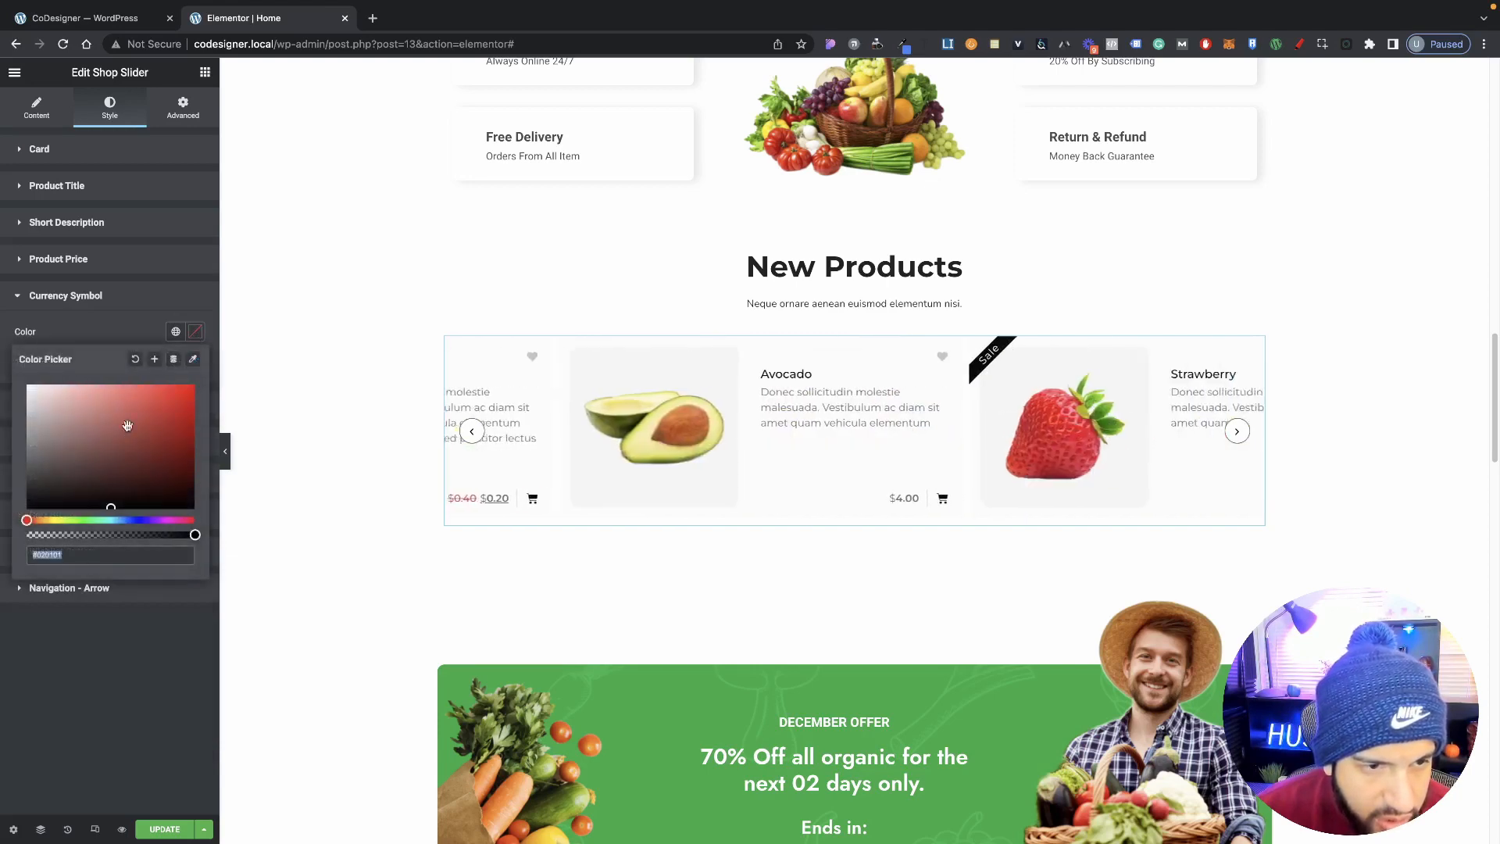
pyautogui.click(135, 389)
pyautogui.click(129, 297)
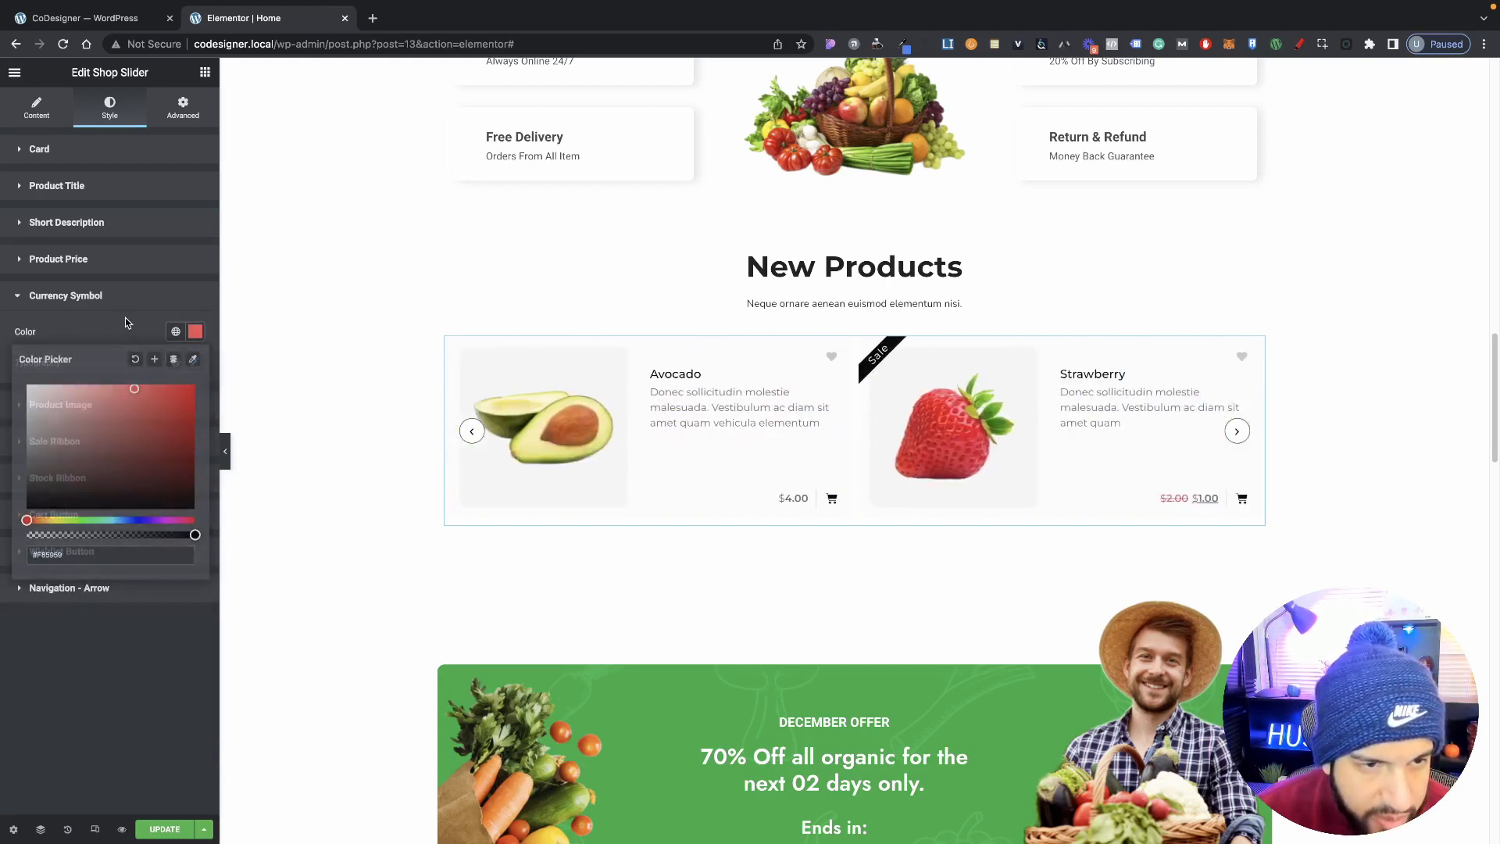
pyautogui.click(130, 296)
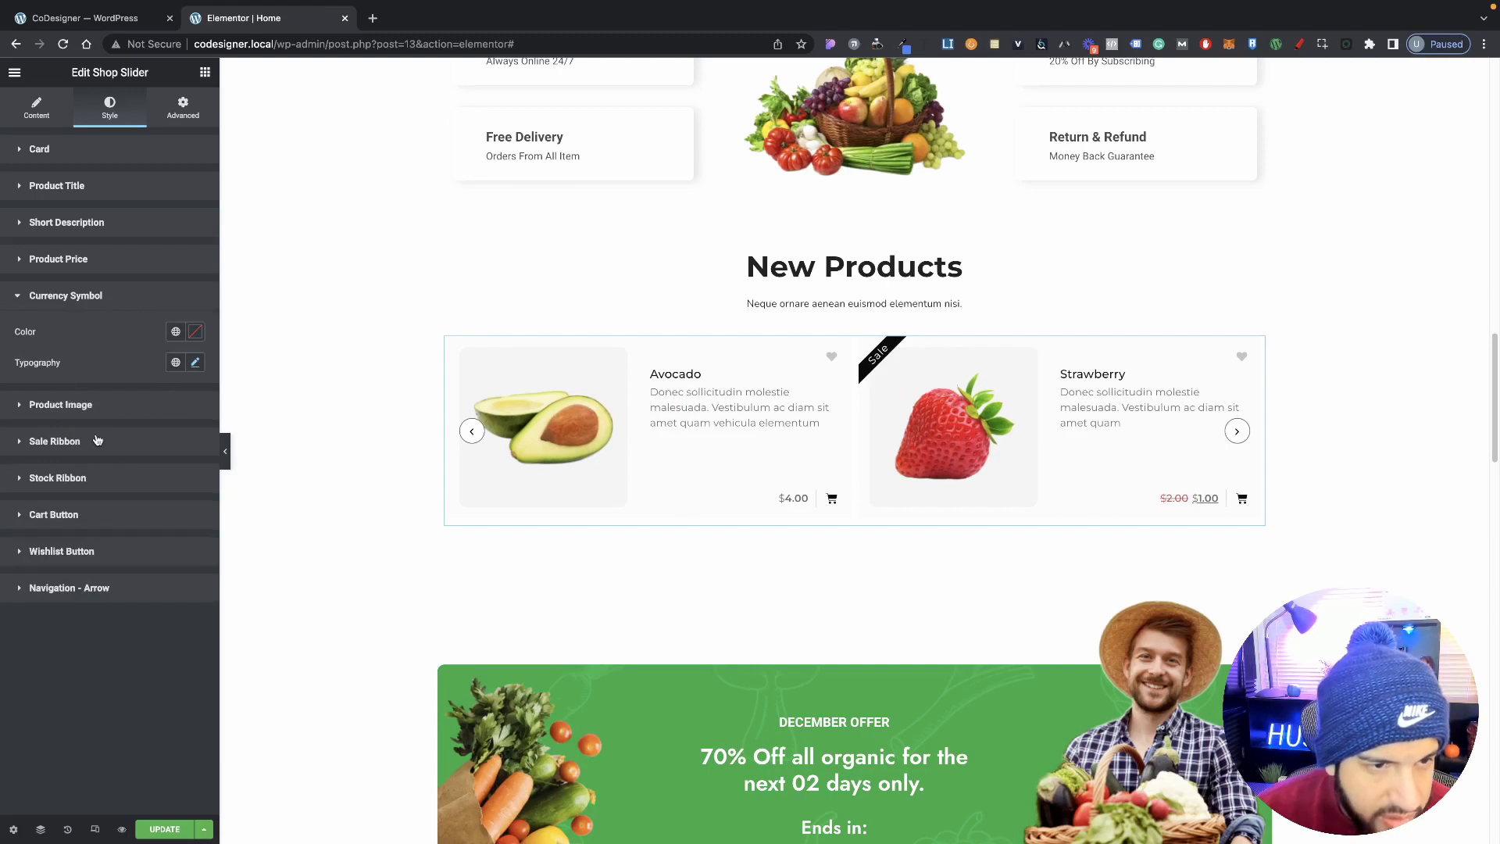
# Set the product image size to Full and review the other available image sizes.
pyautogui.click(106, 406)
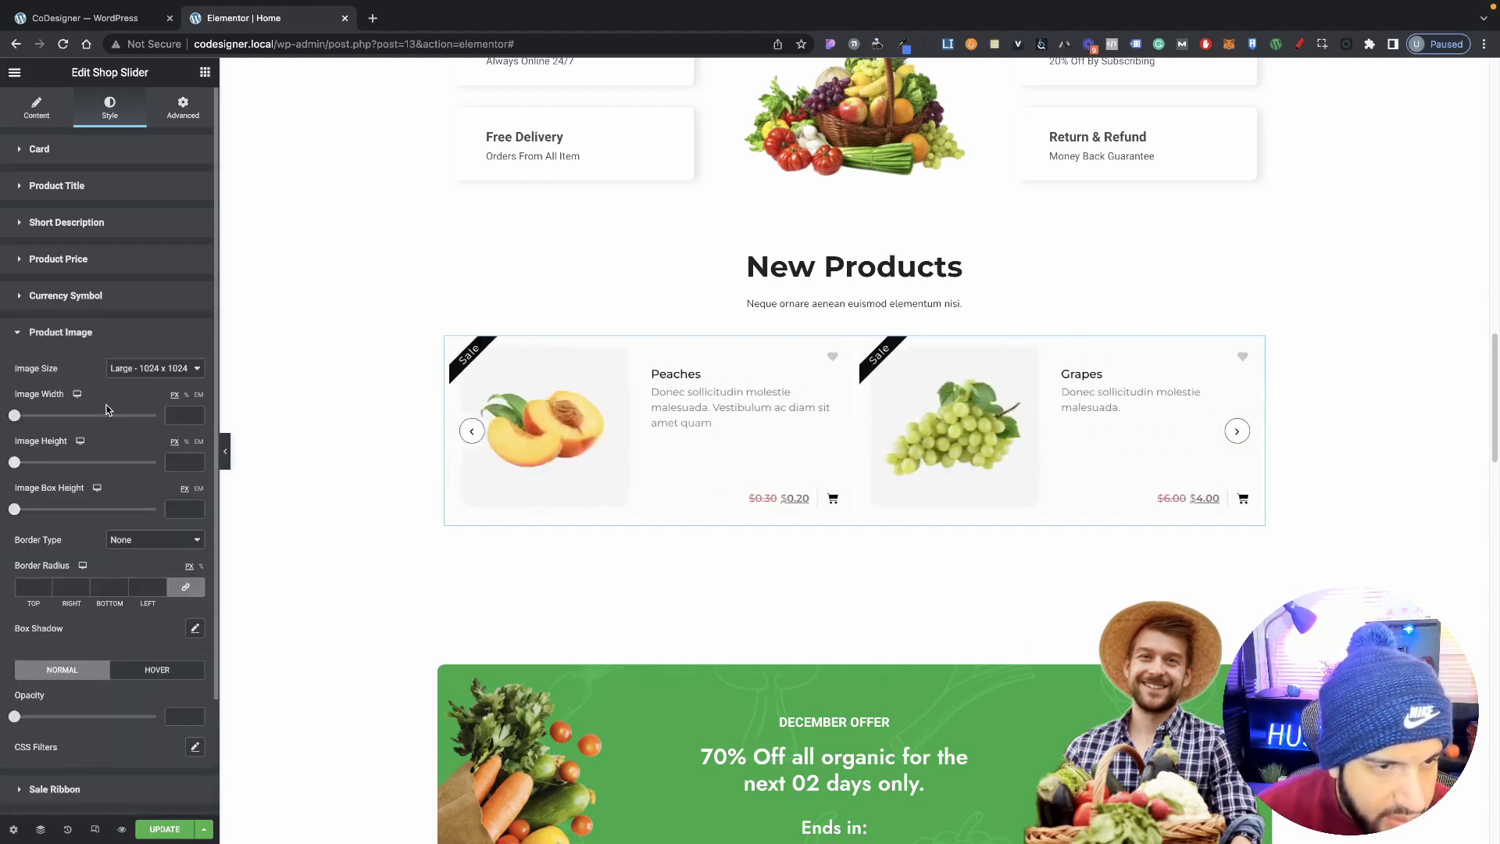
pyautogui.scroll(-2, 121, 473)
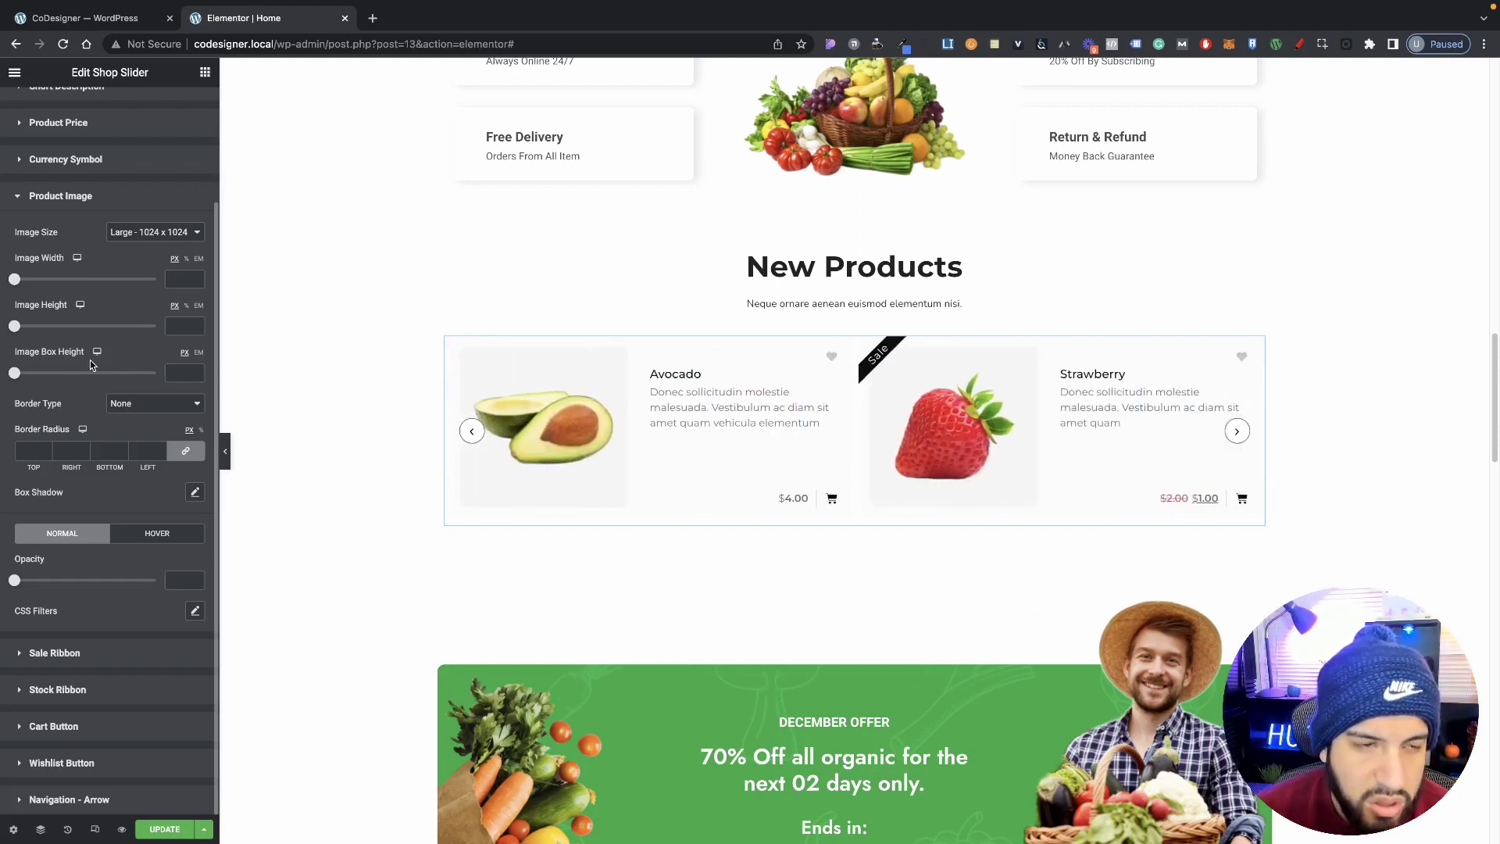
pyautogui.click(119, 237)
pyautogui.click(195, 386)
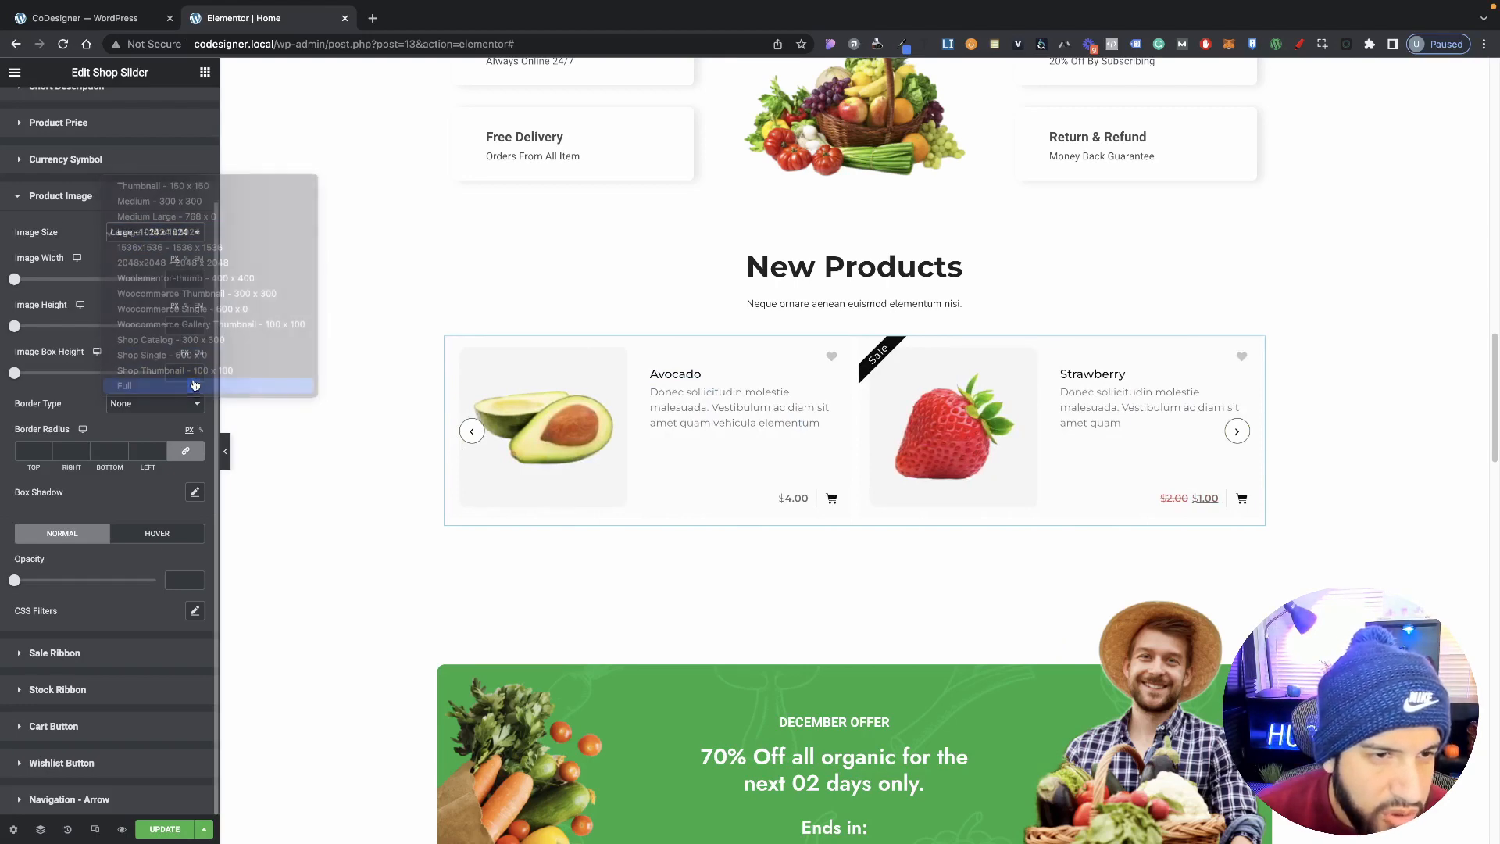
pyautogui.click(155, 236)
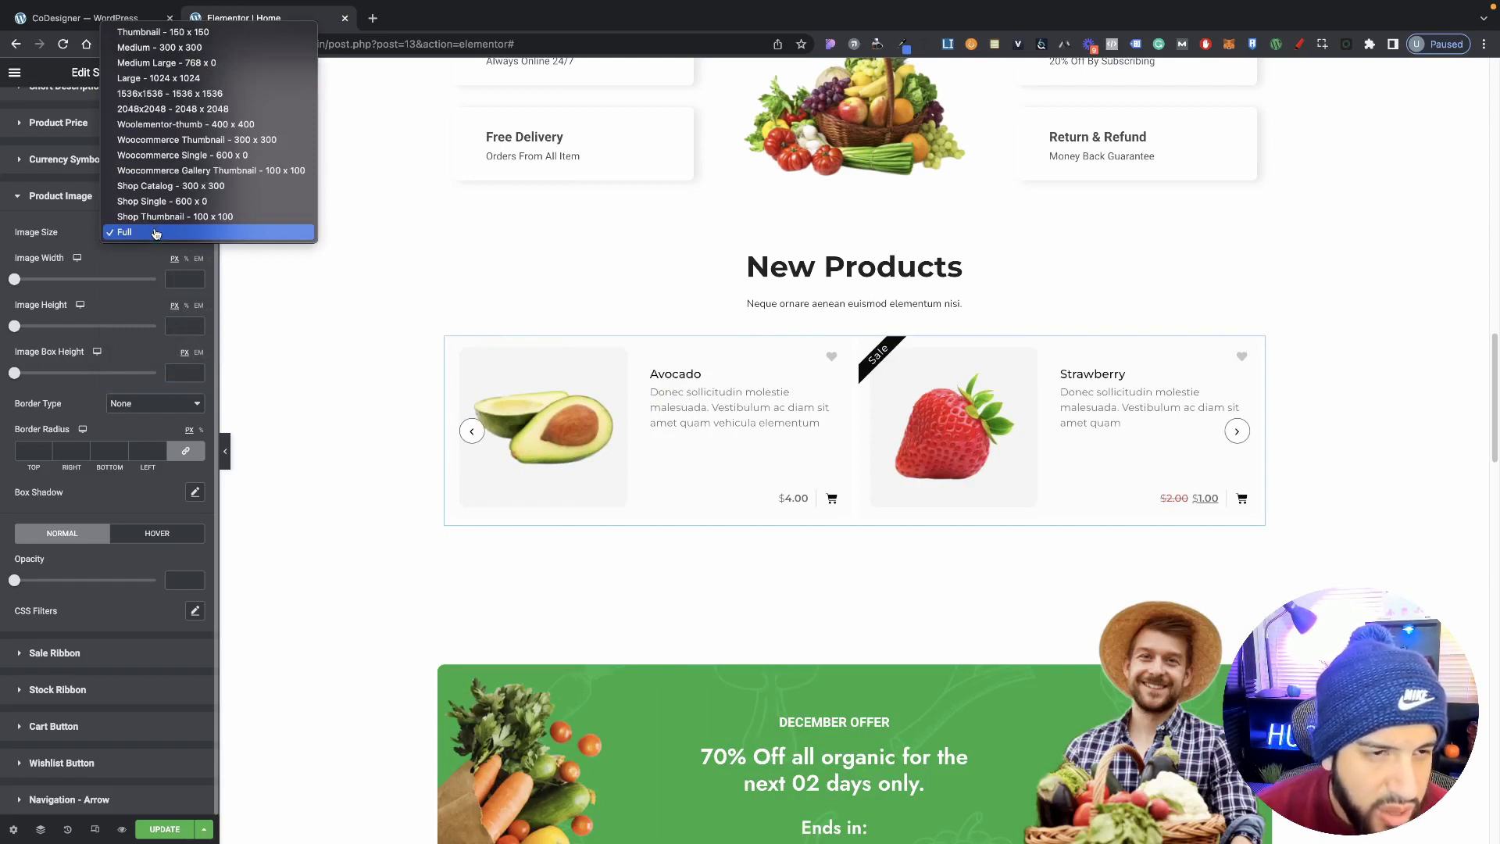
pyautogui.click(155, 233)
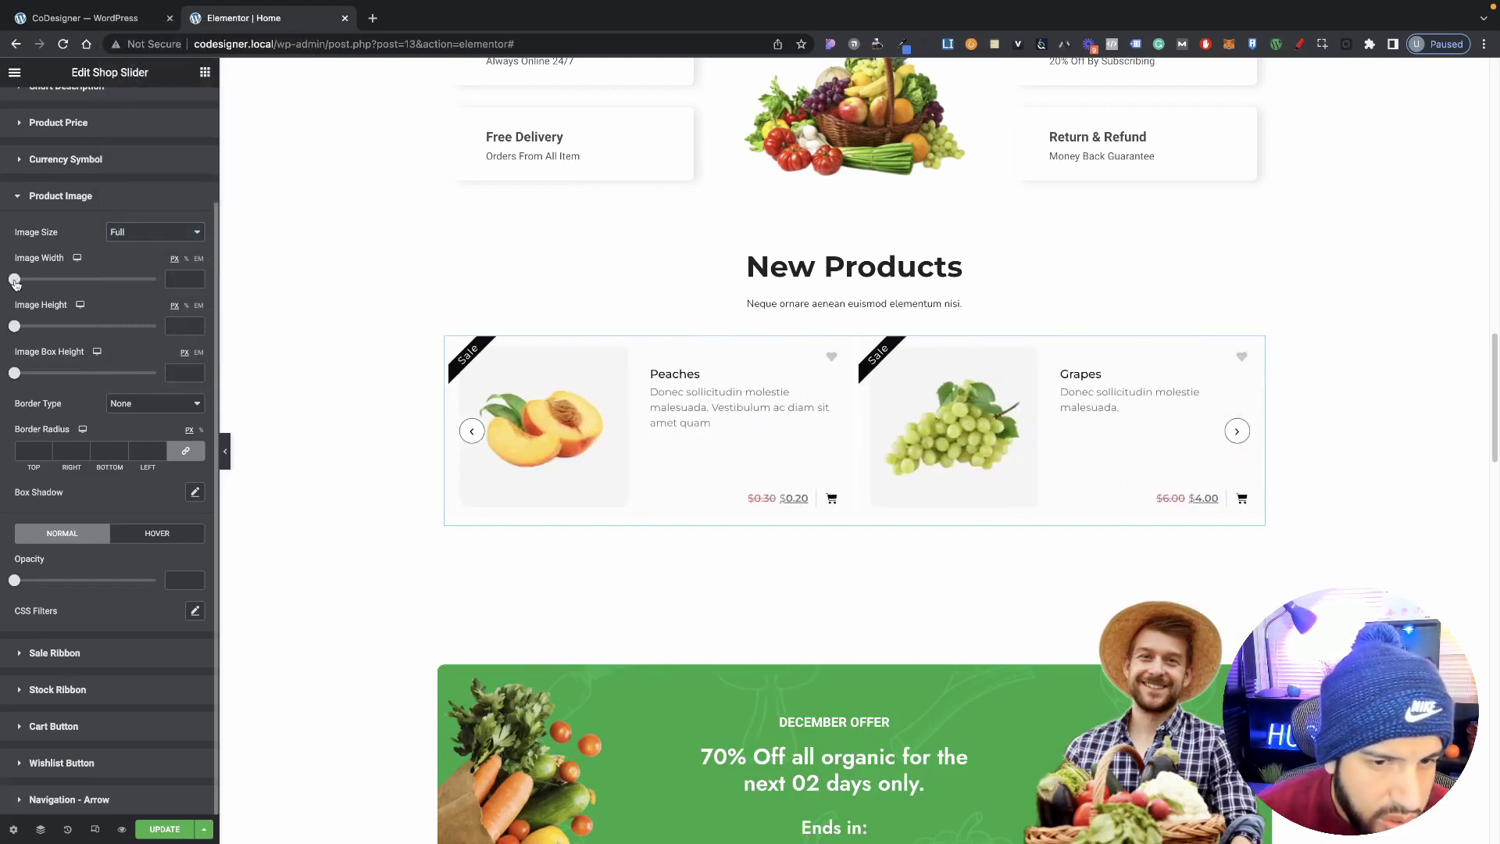
# Try a product image width of 207 px and clear it, and try a custom image height and clear it.
pyautogui.moveTo(16, 283); pyautogui.dragTo(76, 283)
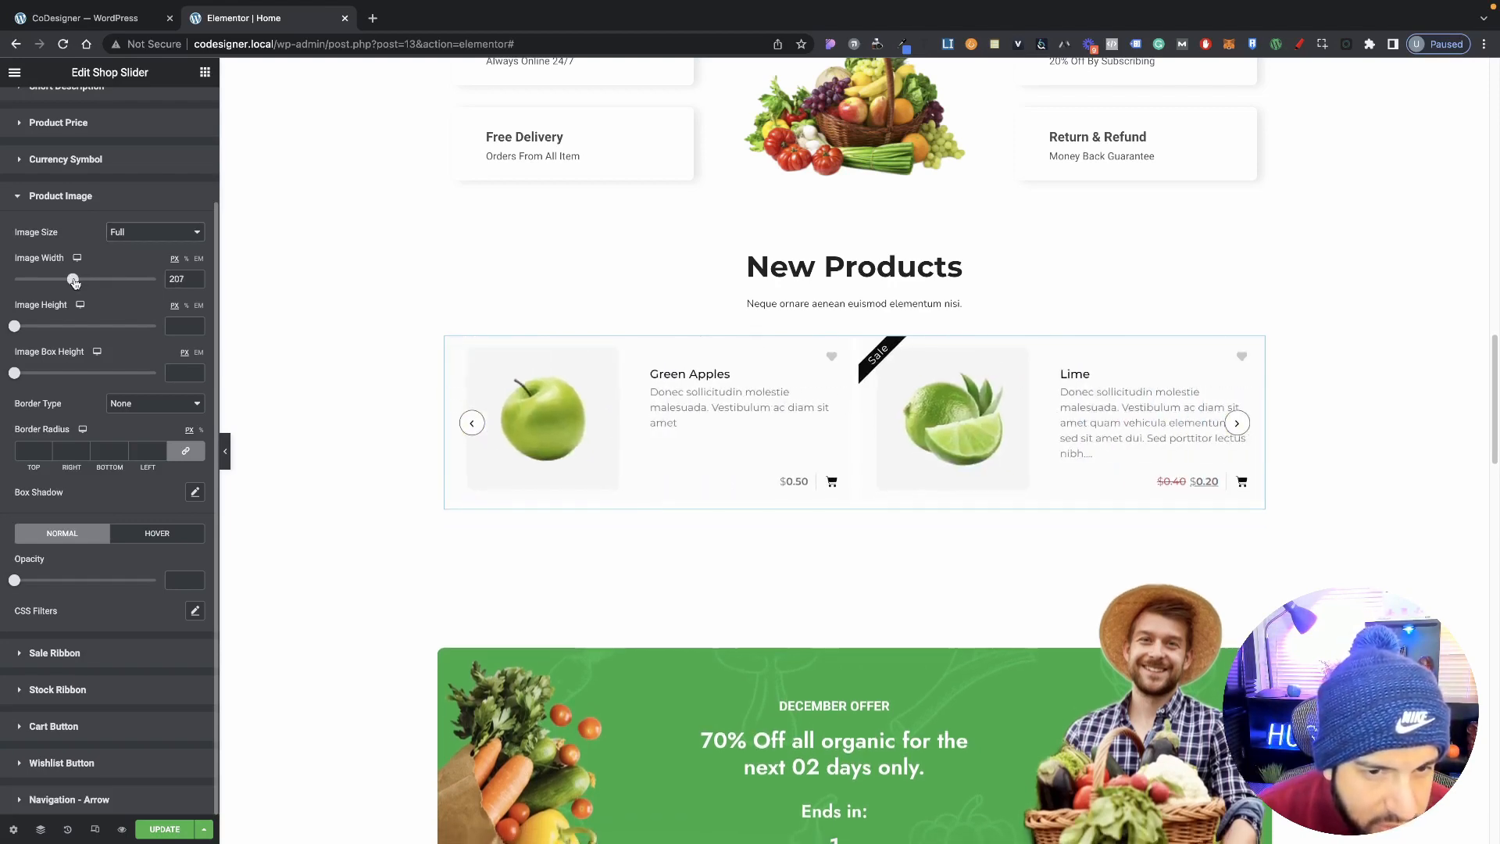
pyautogui.doubleClick(184, 279)
pyautogui.press('BackSpace')
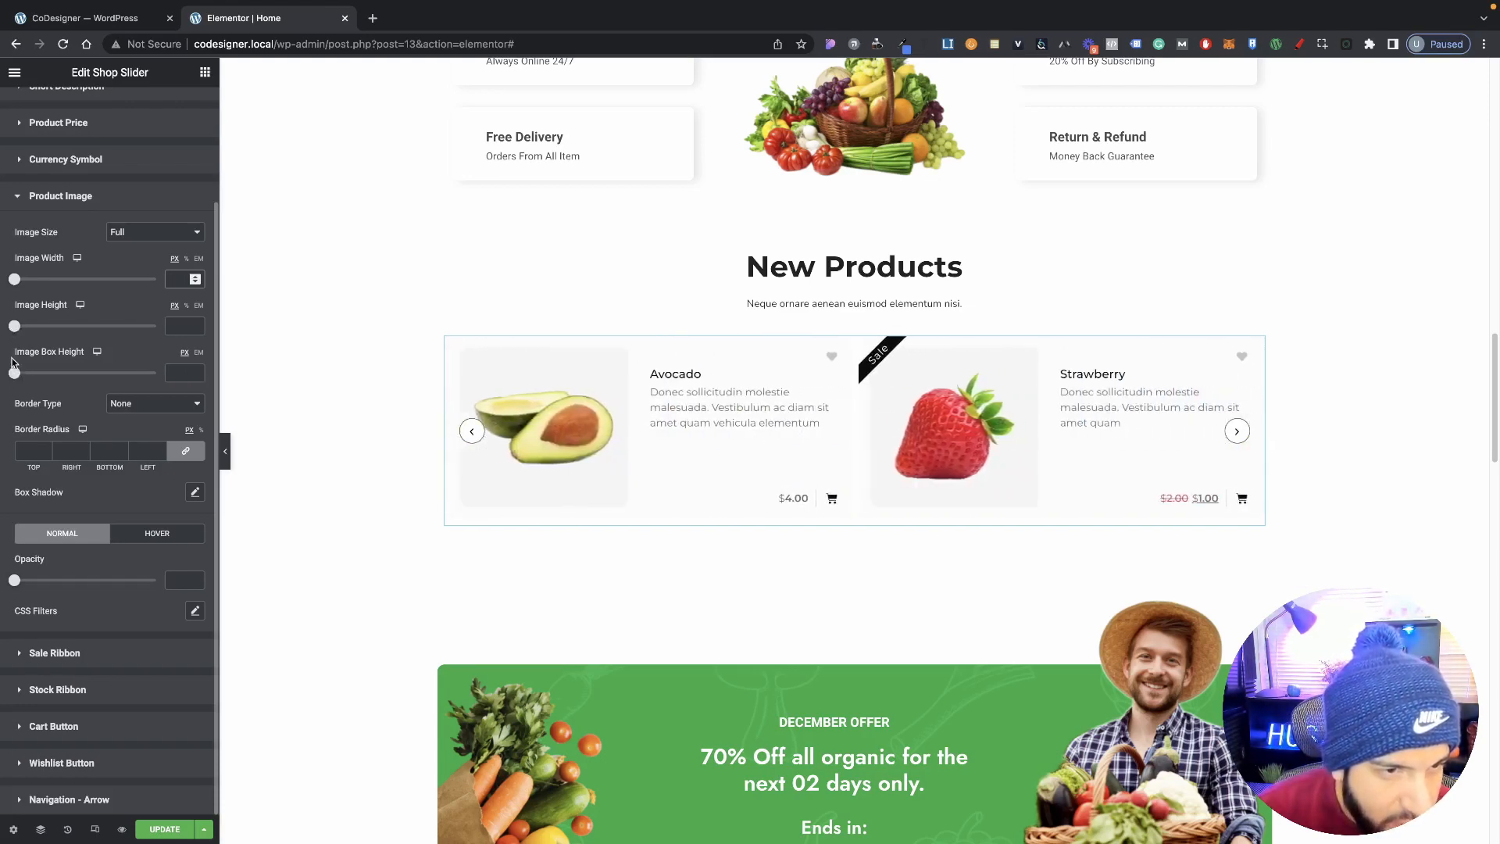
pyautogui.moveTo(17, 329); pyautogui.dragTo(72, 327)
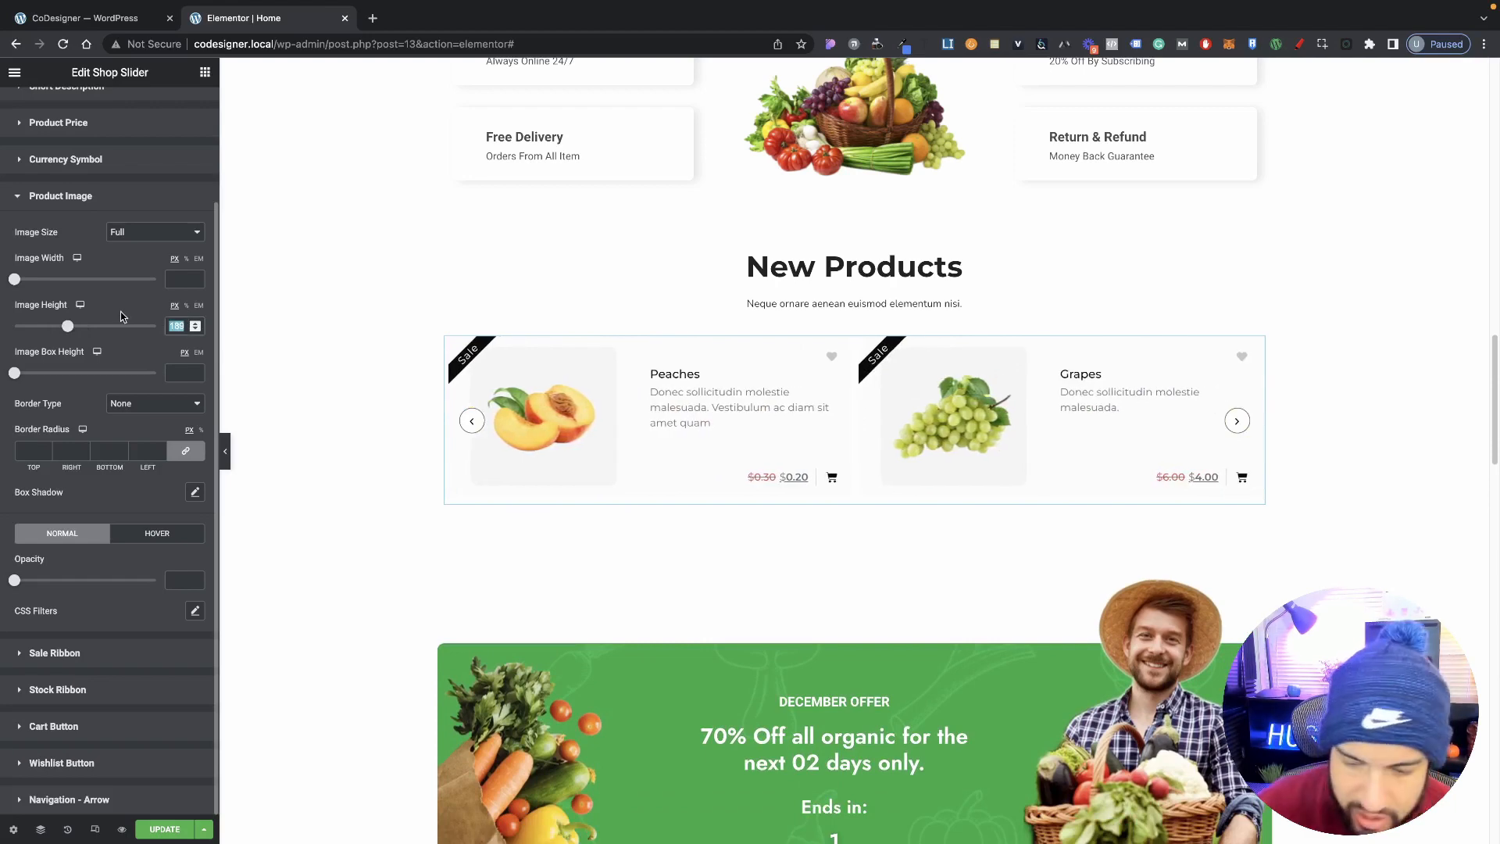
pyautogui.doubleClick(179, 326)
pyautogui.press('BackSpace')
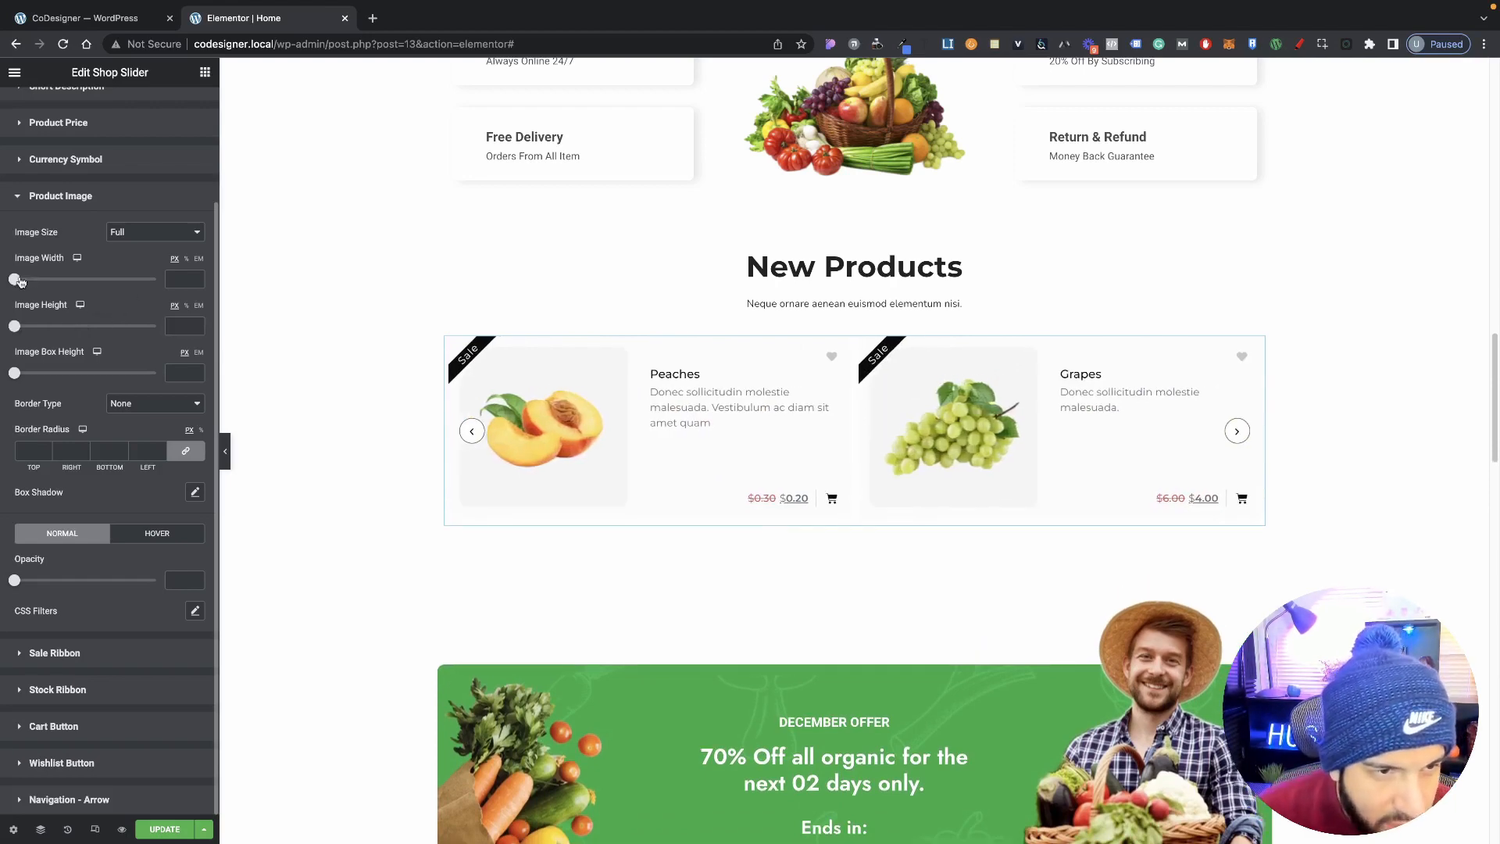
# Try a product image width of 192 px together with a height of 225 px, and clear both values.
pyautogui.moveTo(15, 279); pyautogui.dragTo(72, 285)
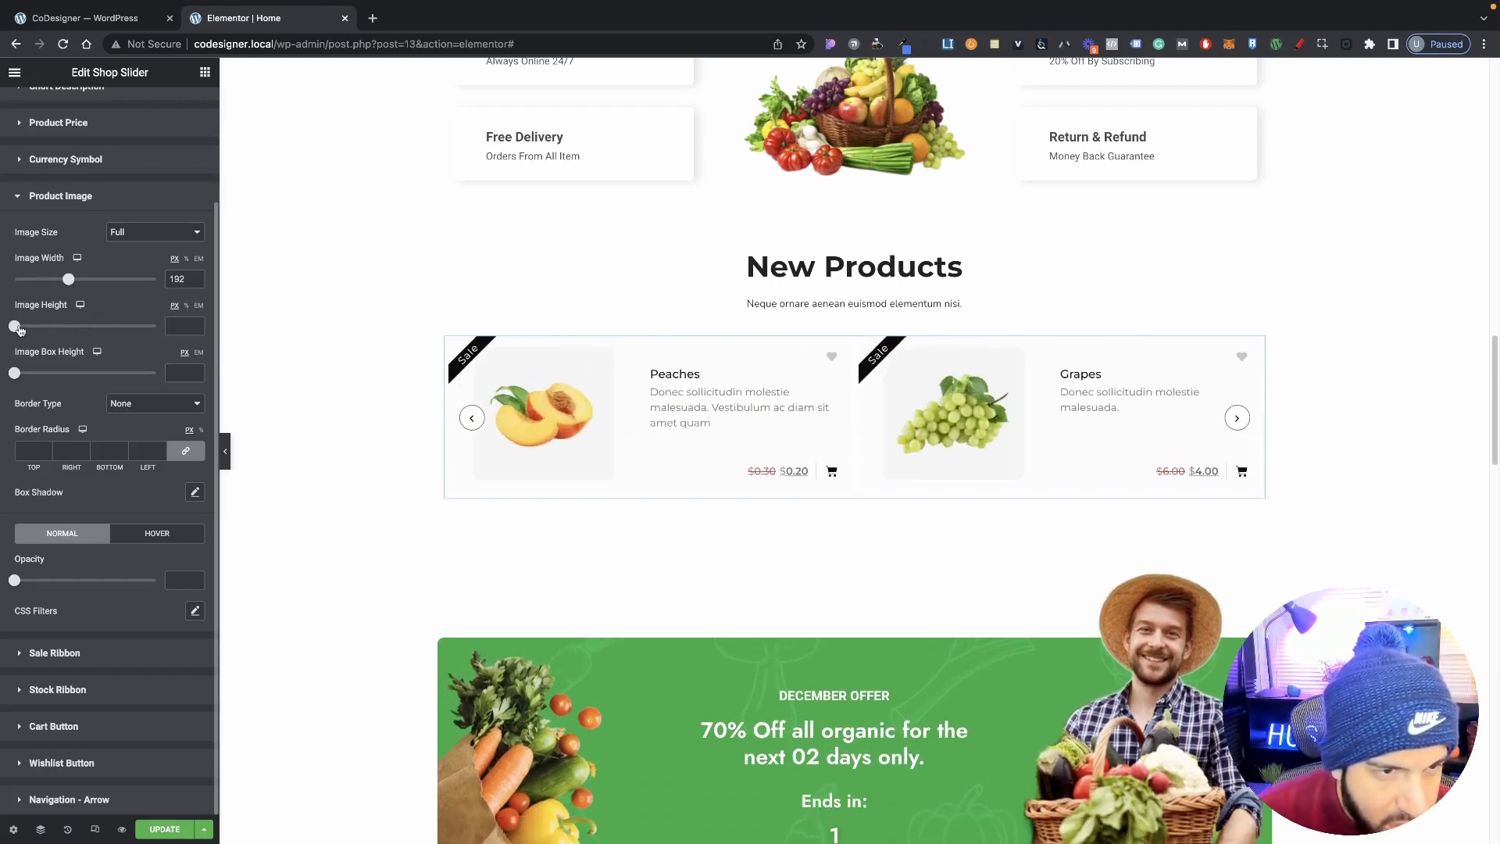
pyautogui.moveTo(16, 329); pyautogui.dragTo(106, 321)
pyautogui.moveTo(187, 278); pyautogui.dragTo(154, 281)
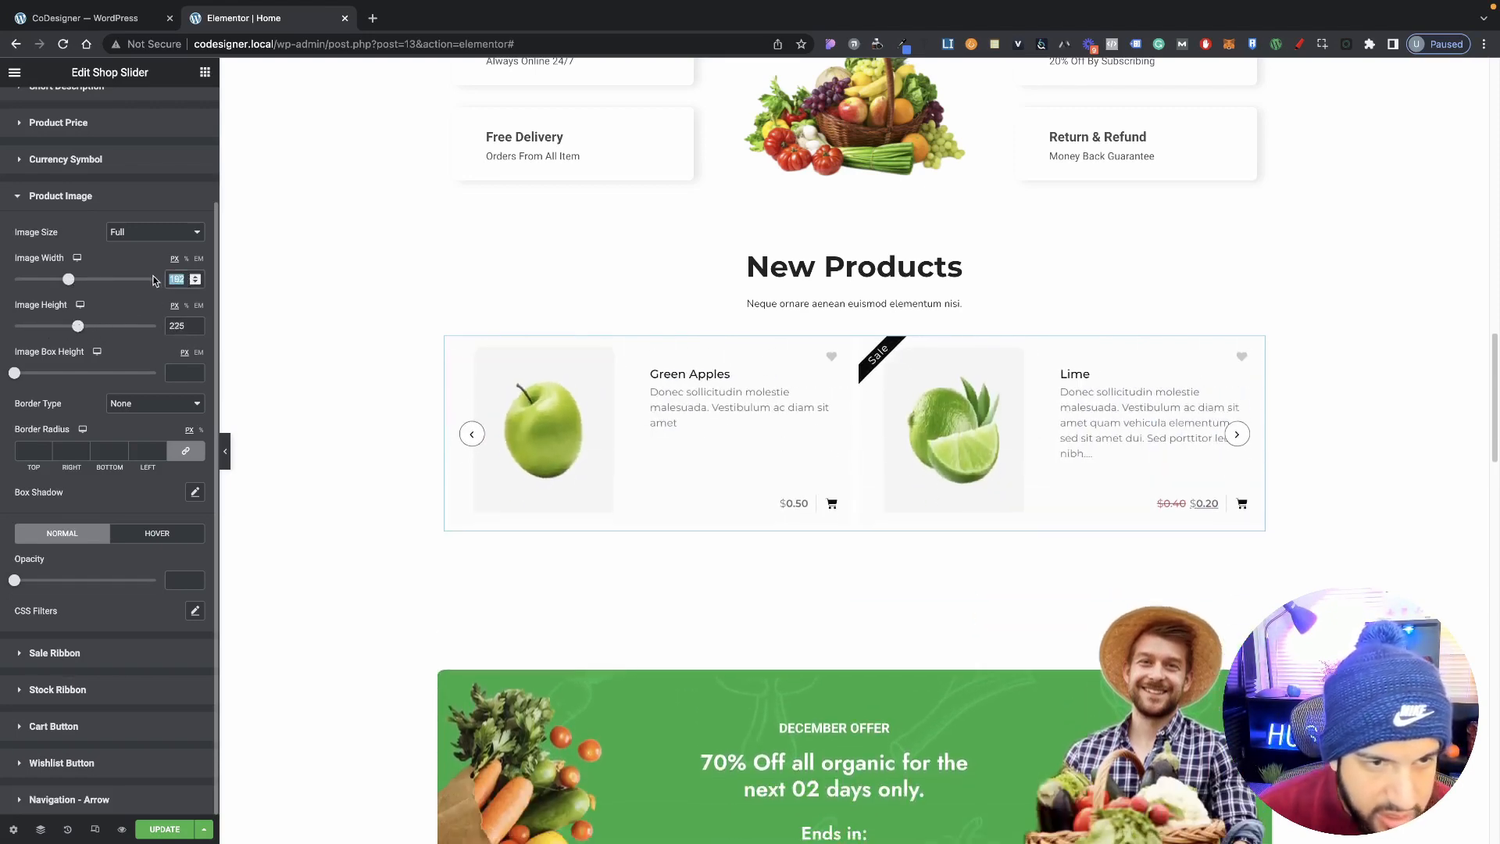
pyautogui.press('BackSpace')
pyautogui.press('Tab')
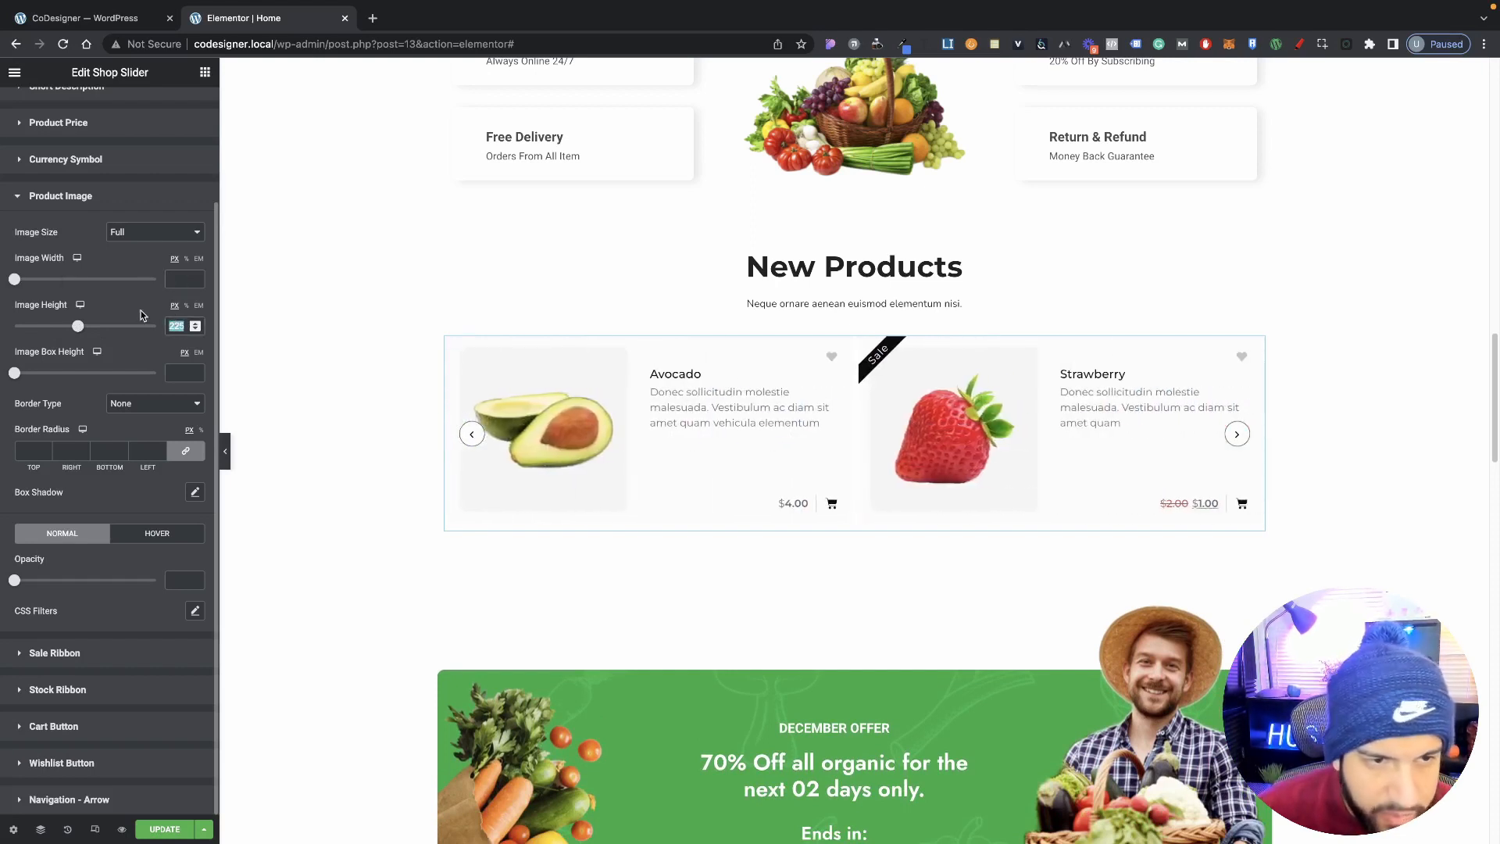
pyautogui.write('0')
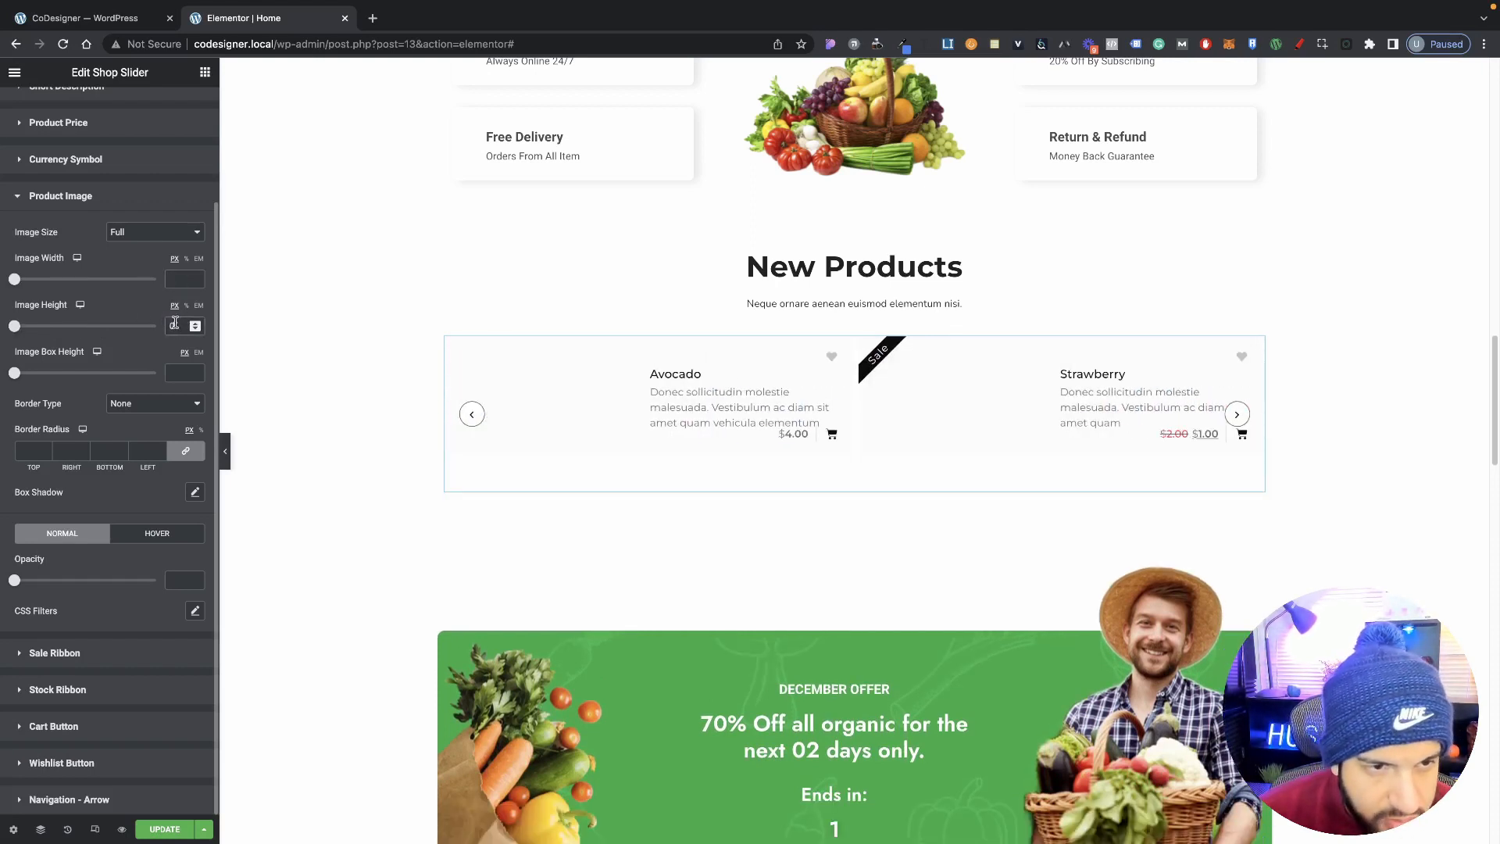
pyautogui.press('BackSpace')
pyautogui.press('Tab')
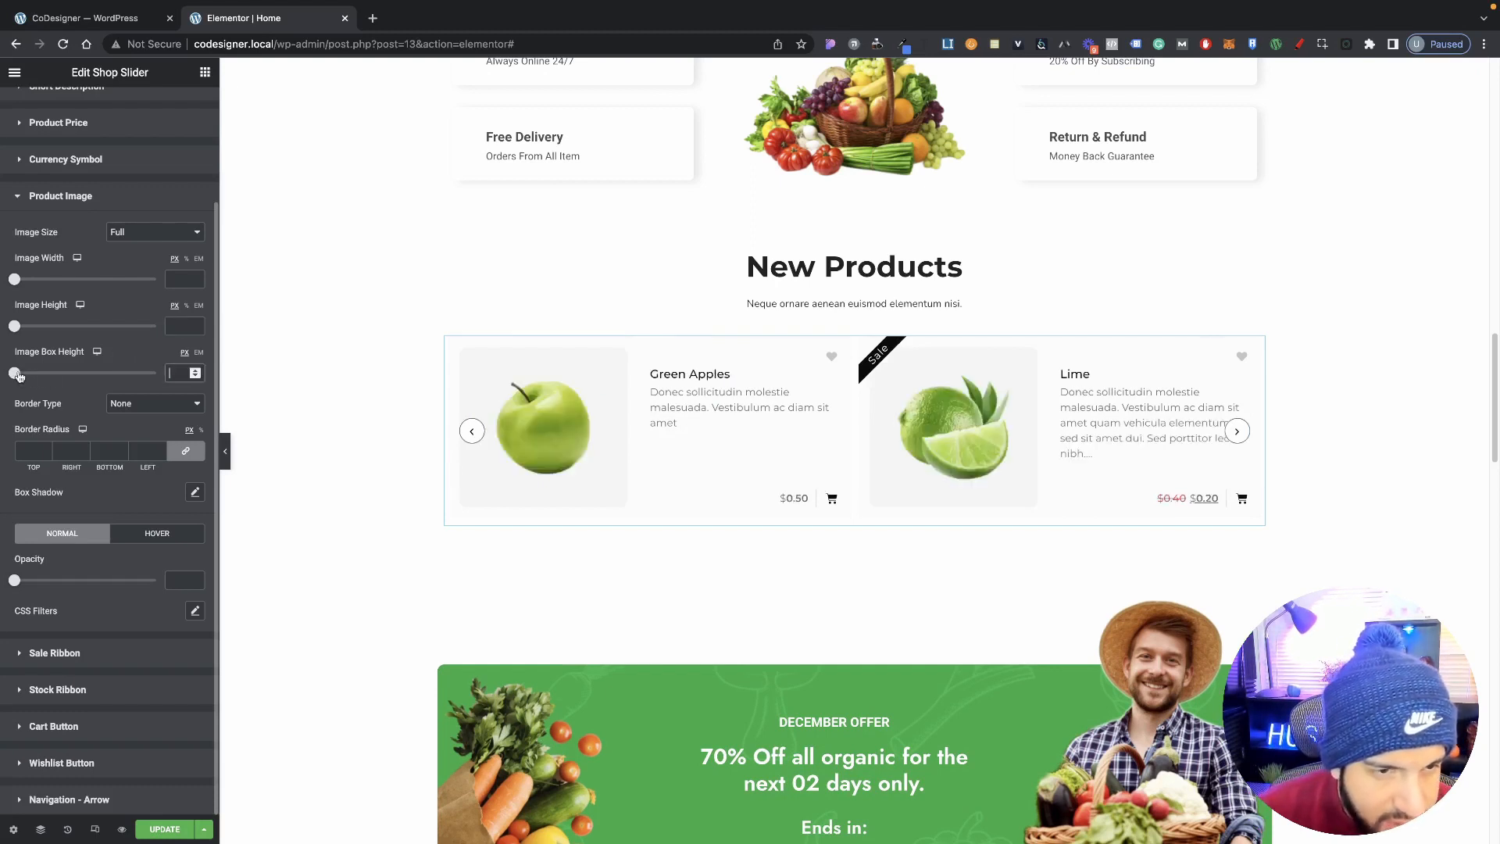
# Try an image box height of about 250 px for the product images, and clear it.
pyautogui.moveTo(19, 376); pyautogui.dragTo(88, 380)
pyautogui.doubleClick(168, 373)
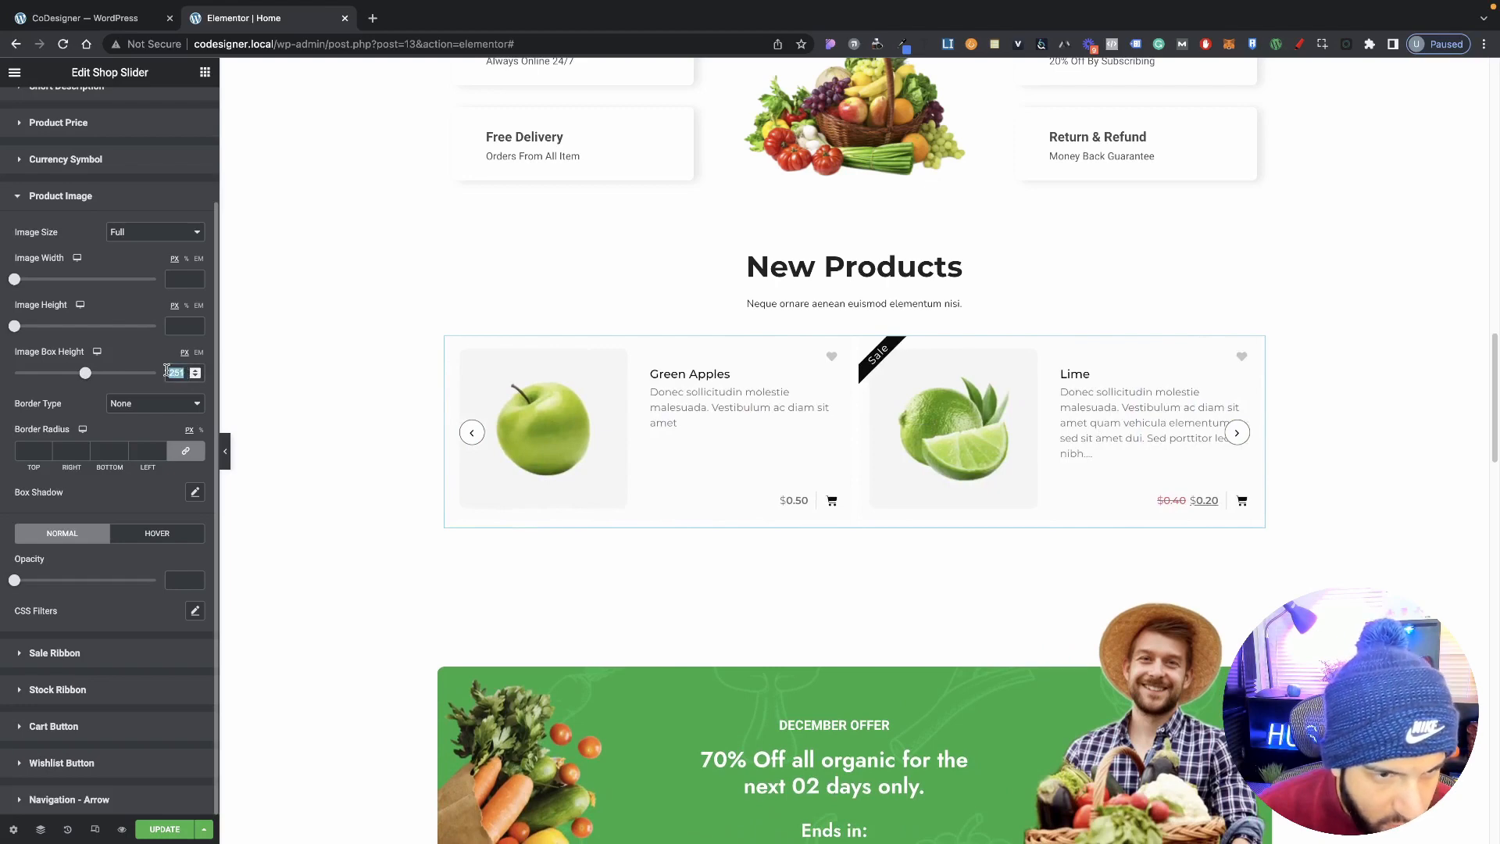
pyautogui.press('BackSpace')
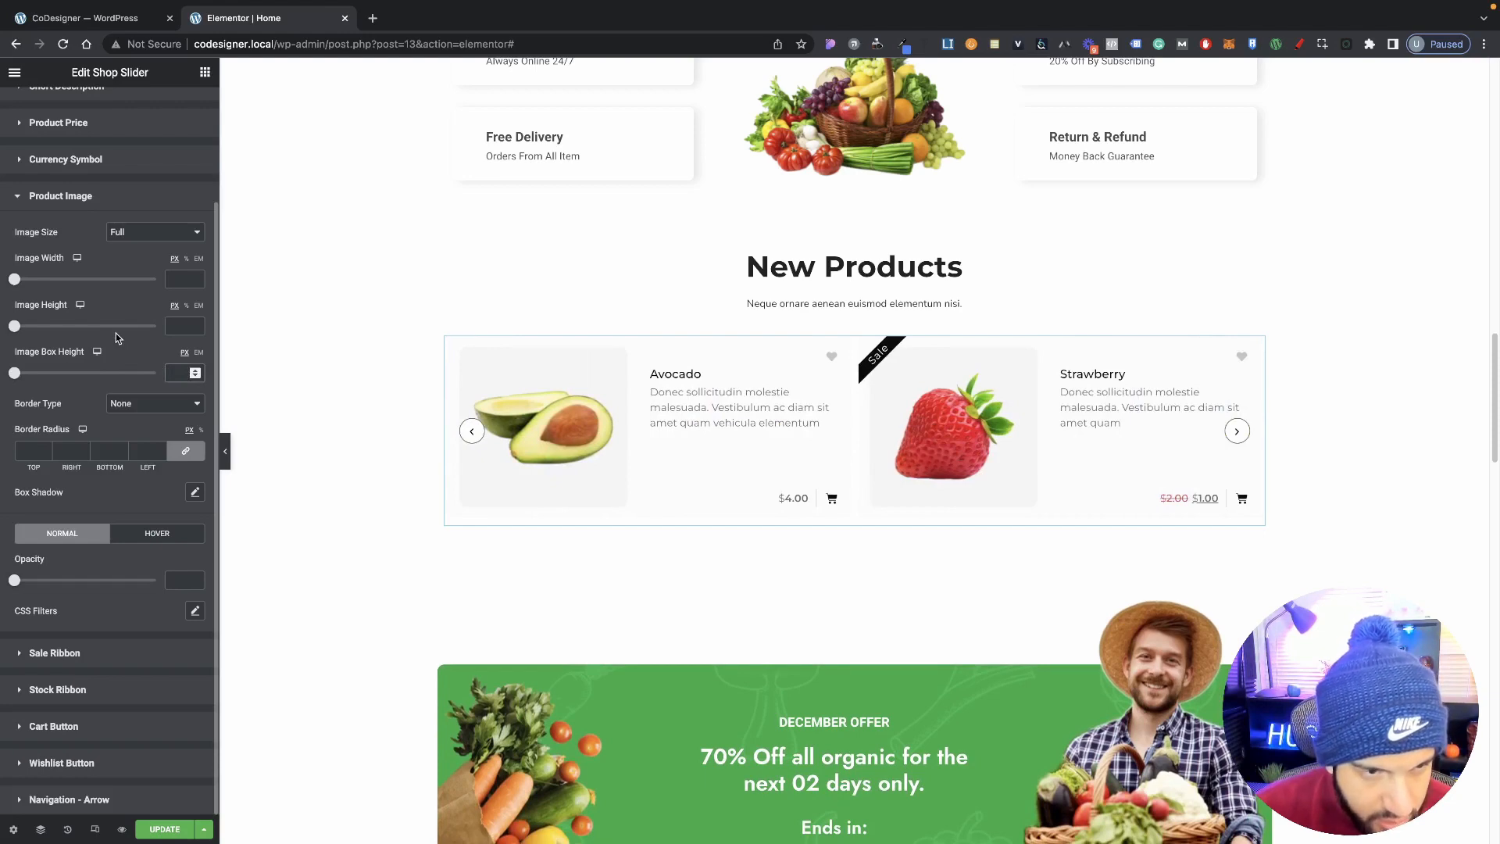
# Try the Solid and Double border types on the product images, and set the border back to None.
pyautogui.click(136, 403)
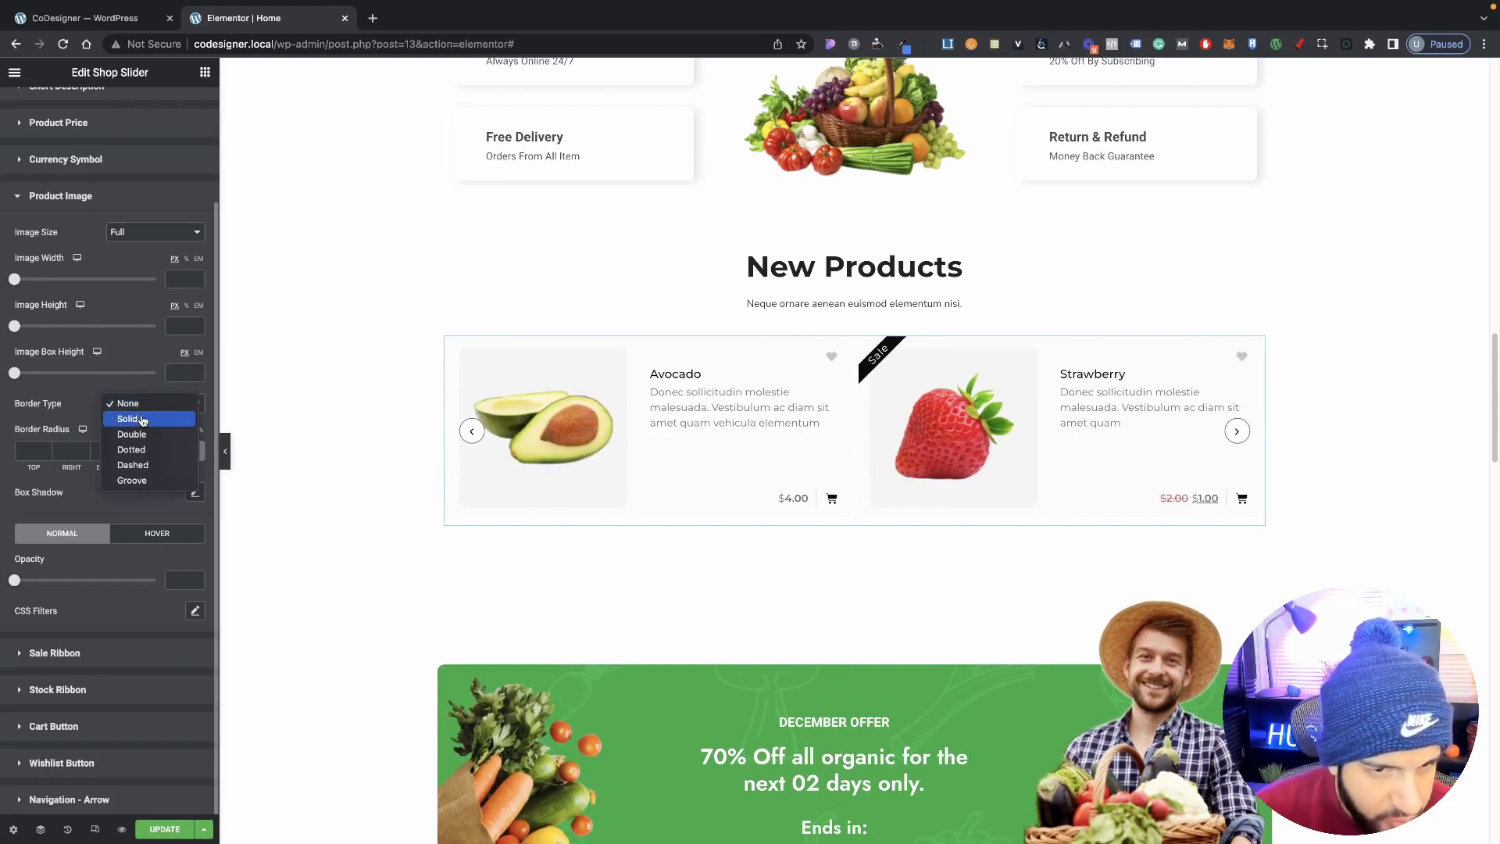
pyautogui.click(127, 419)
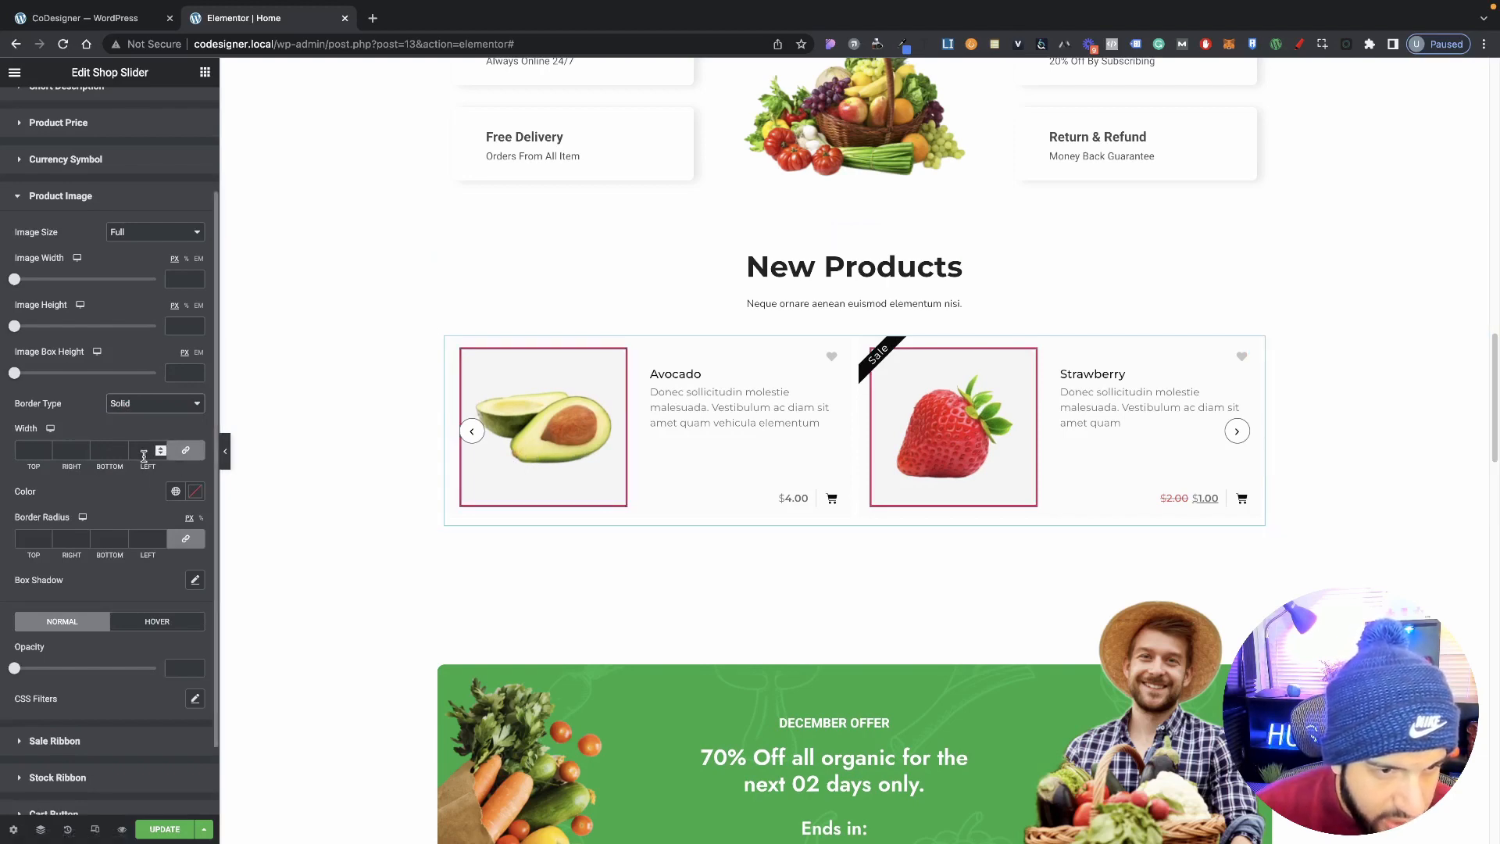
pyautogui.click(150, 412)
pyautogui.click(141, 422)
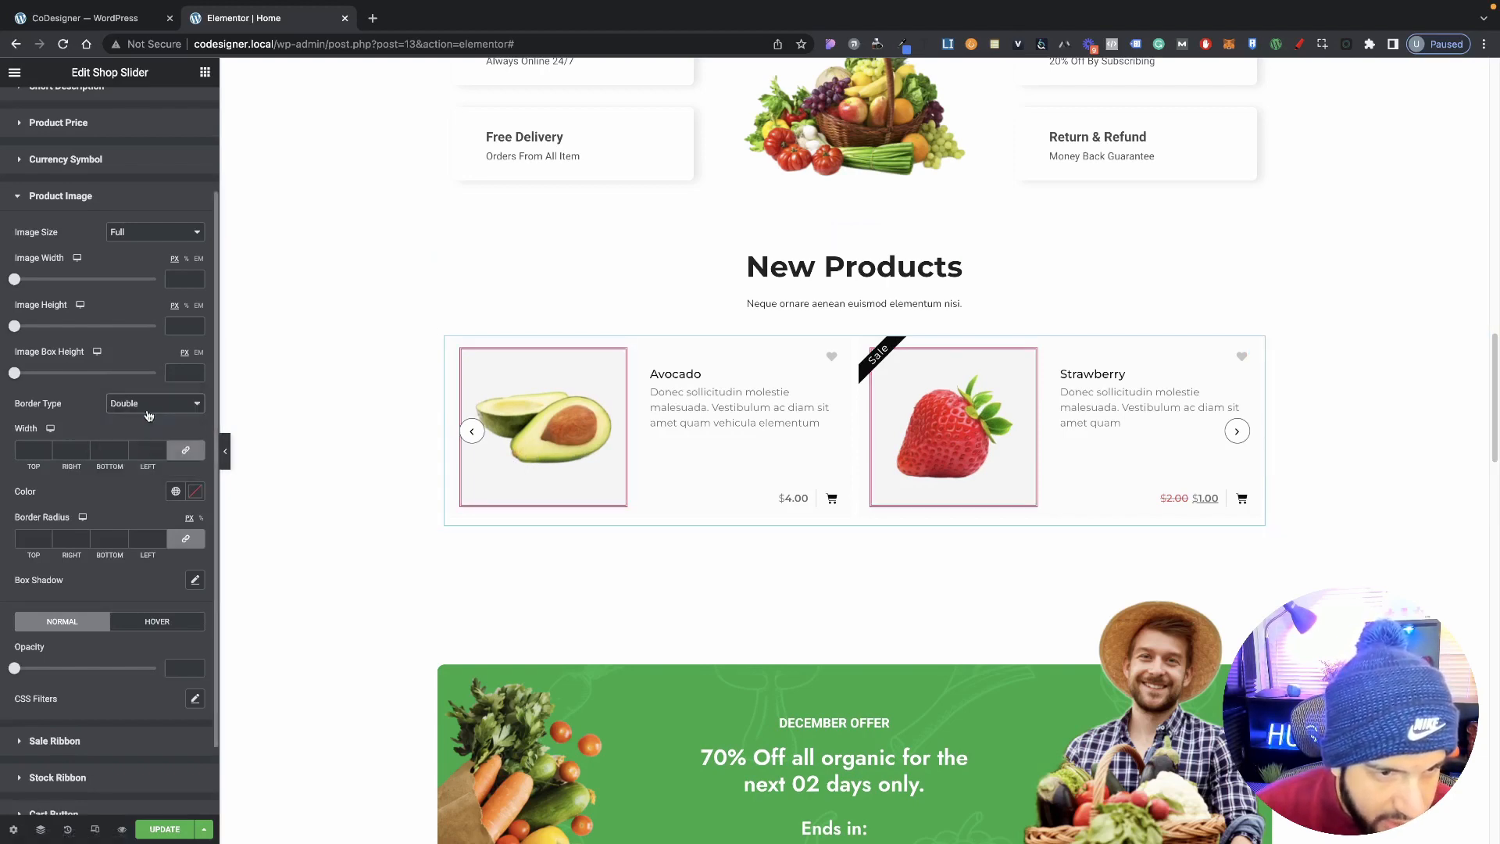
pyautogui.click(145, 414)
pyautogui.click(131, 374)
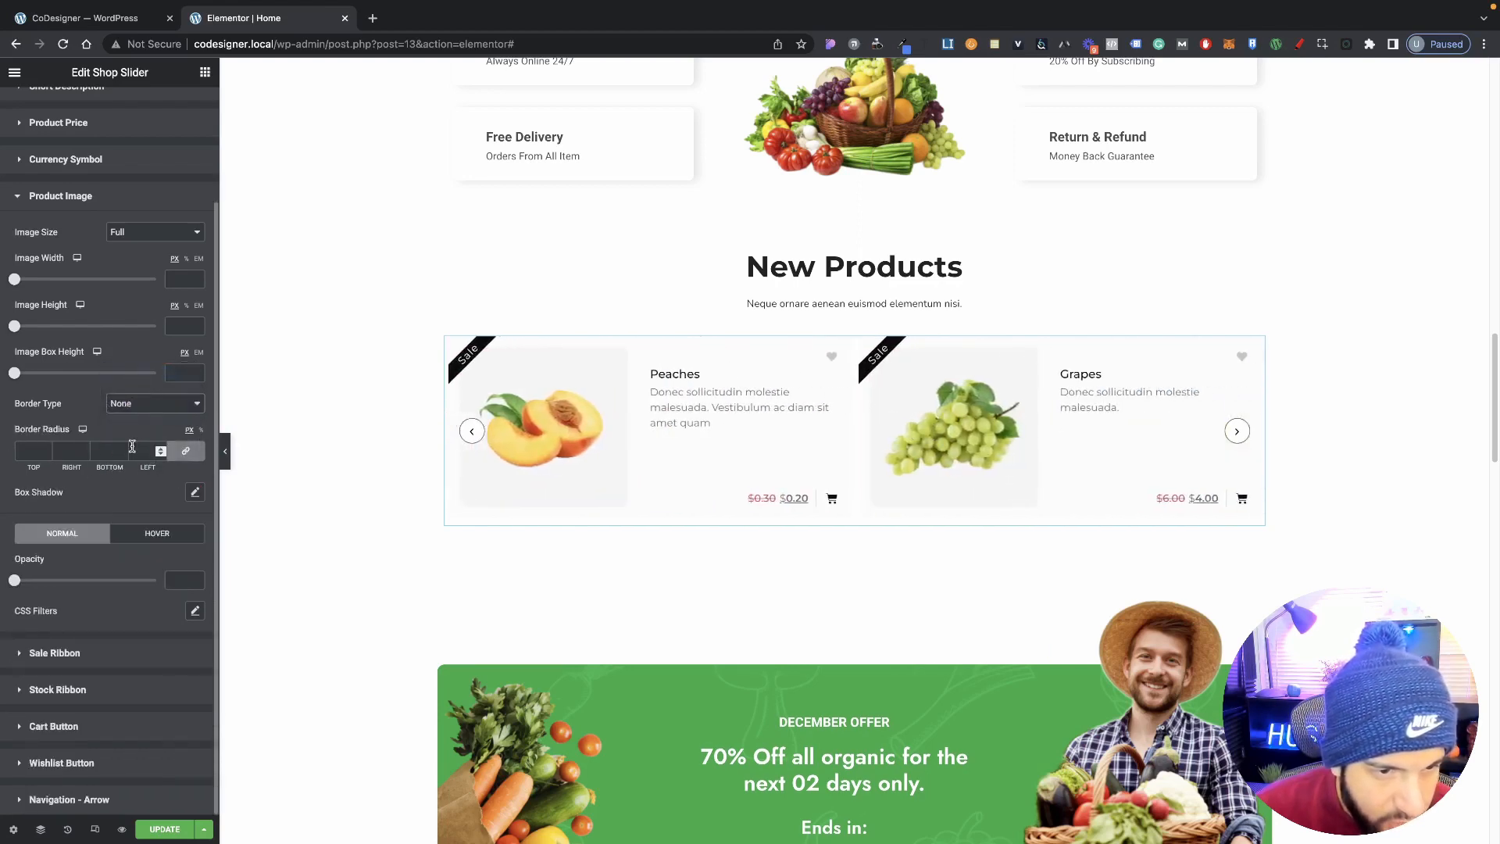
# Try a border radius of 100 px on all corners of the product images, and clear it.
pyautogui.write('100')
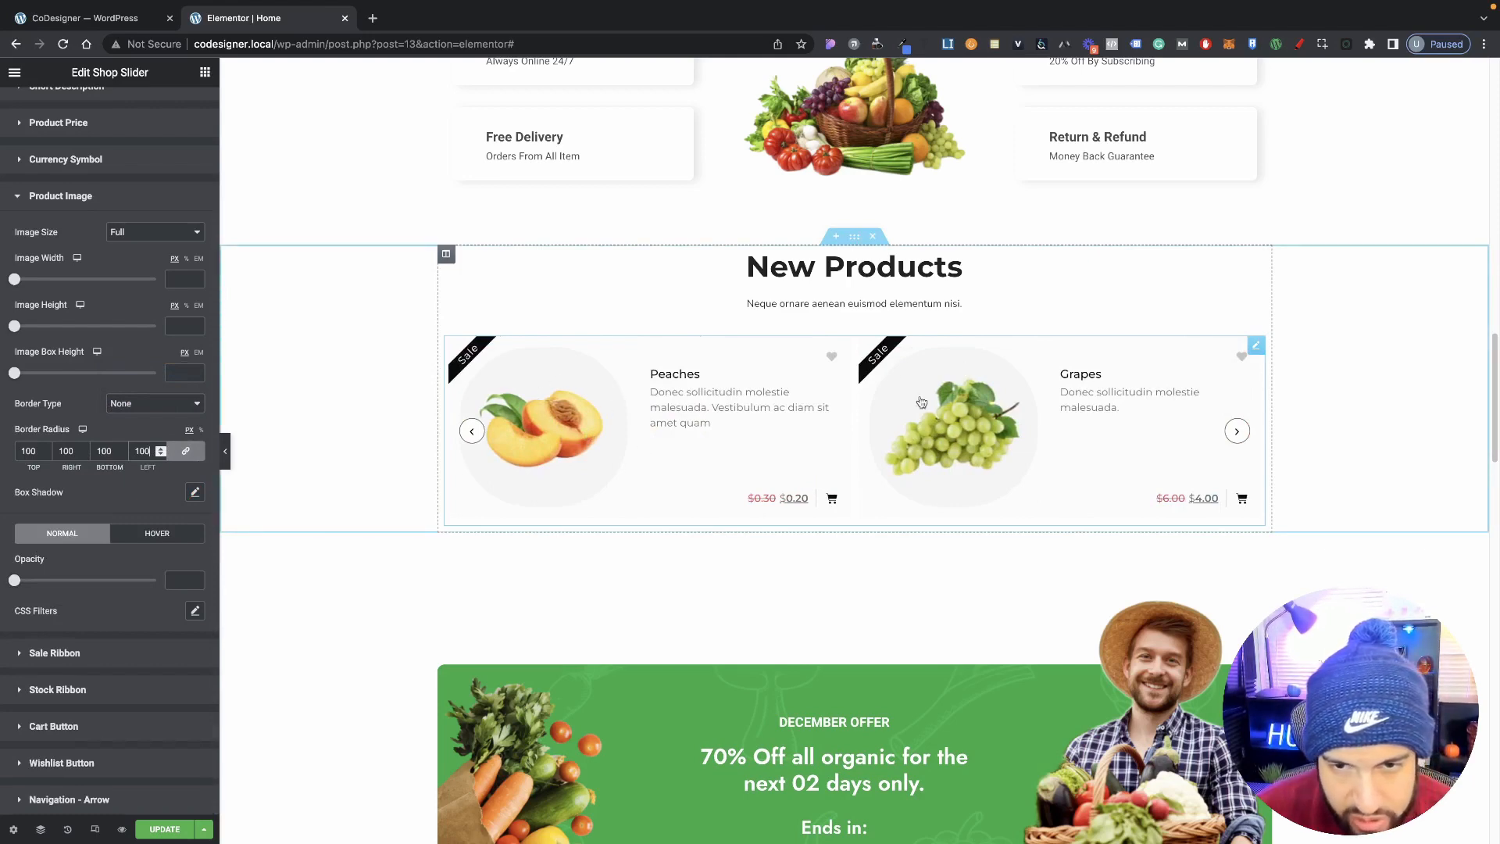
pyautogui.doubleClick(142, 450)
pyautogui.press('BackSpace')
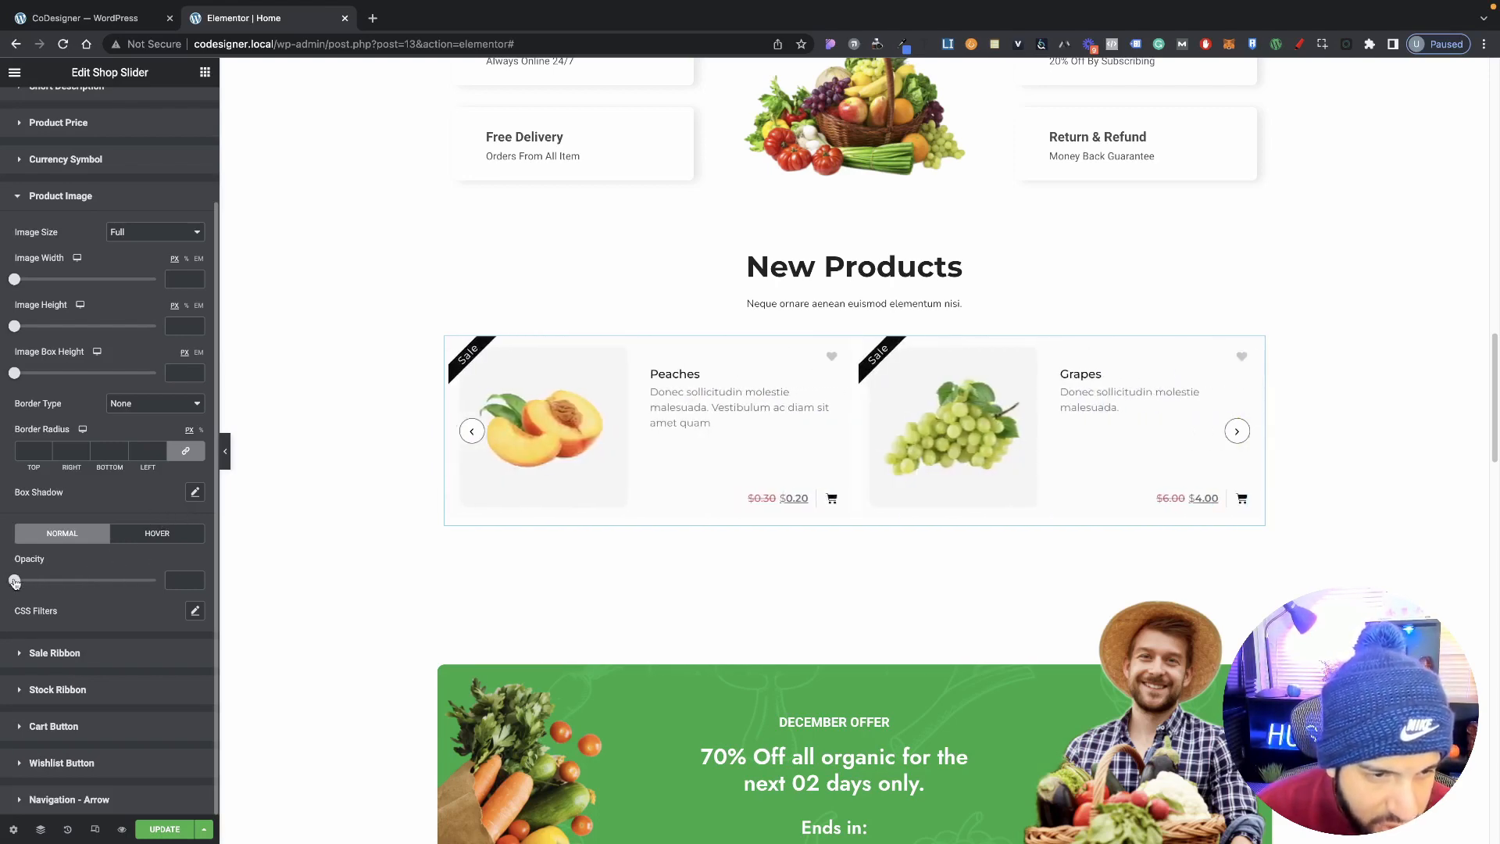
# Set the product image's normal opacity to 1, and try a hover opacity of 0.65 before clearing it.
pyautogui.moveTo(14, 580); pyautogui.dragTo(168, 586)
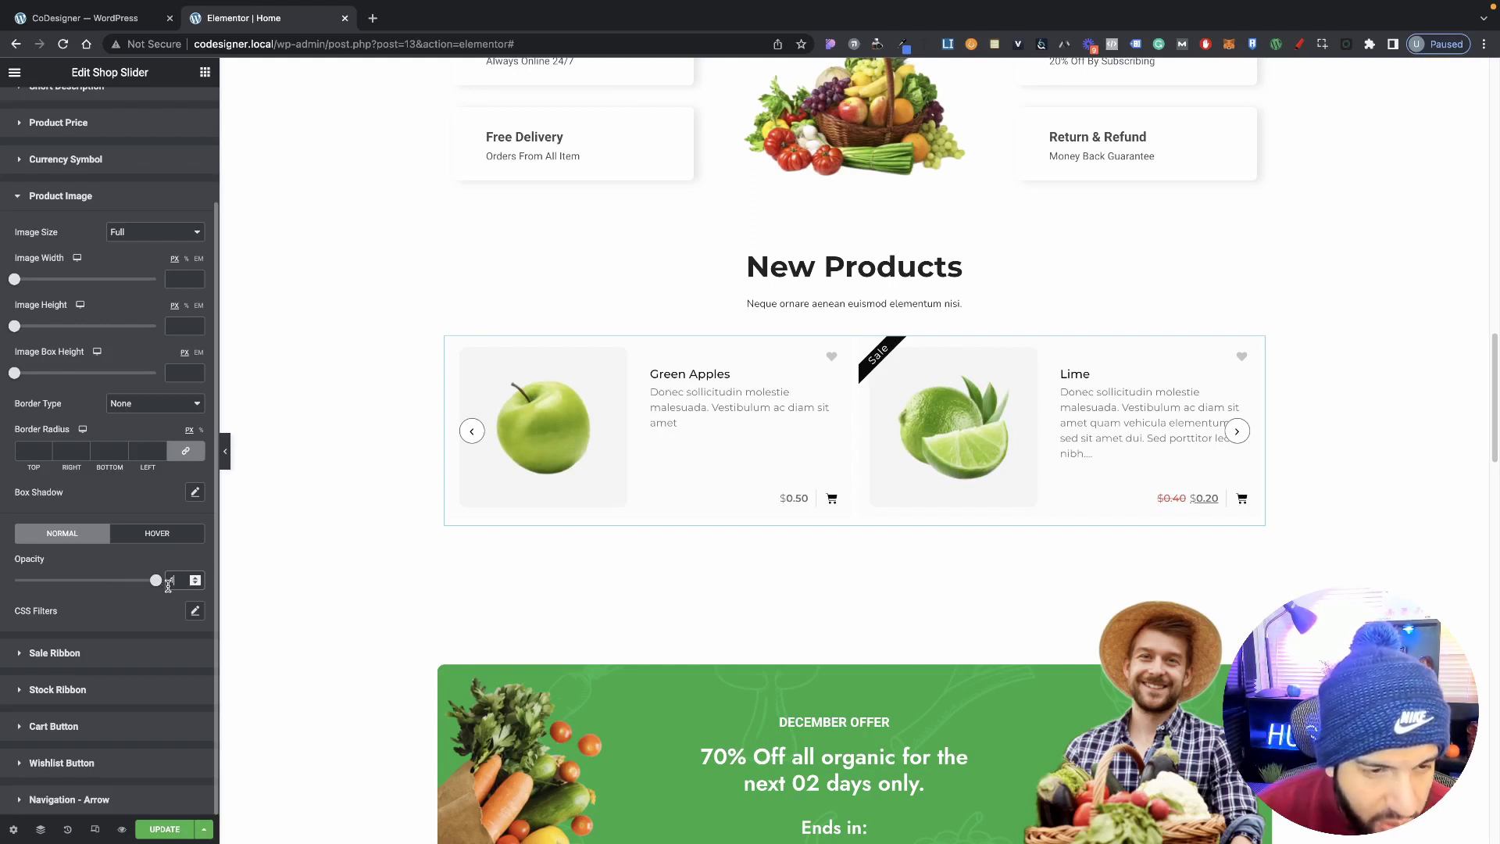
pyautogui.click(157, 533)
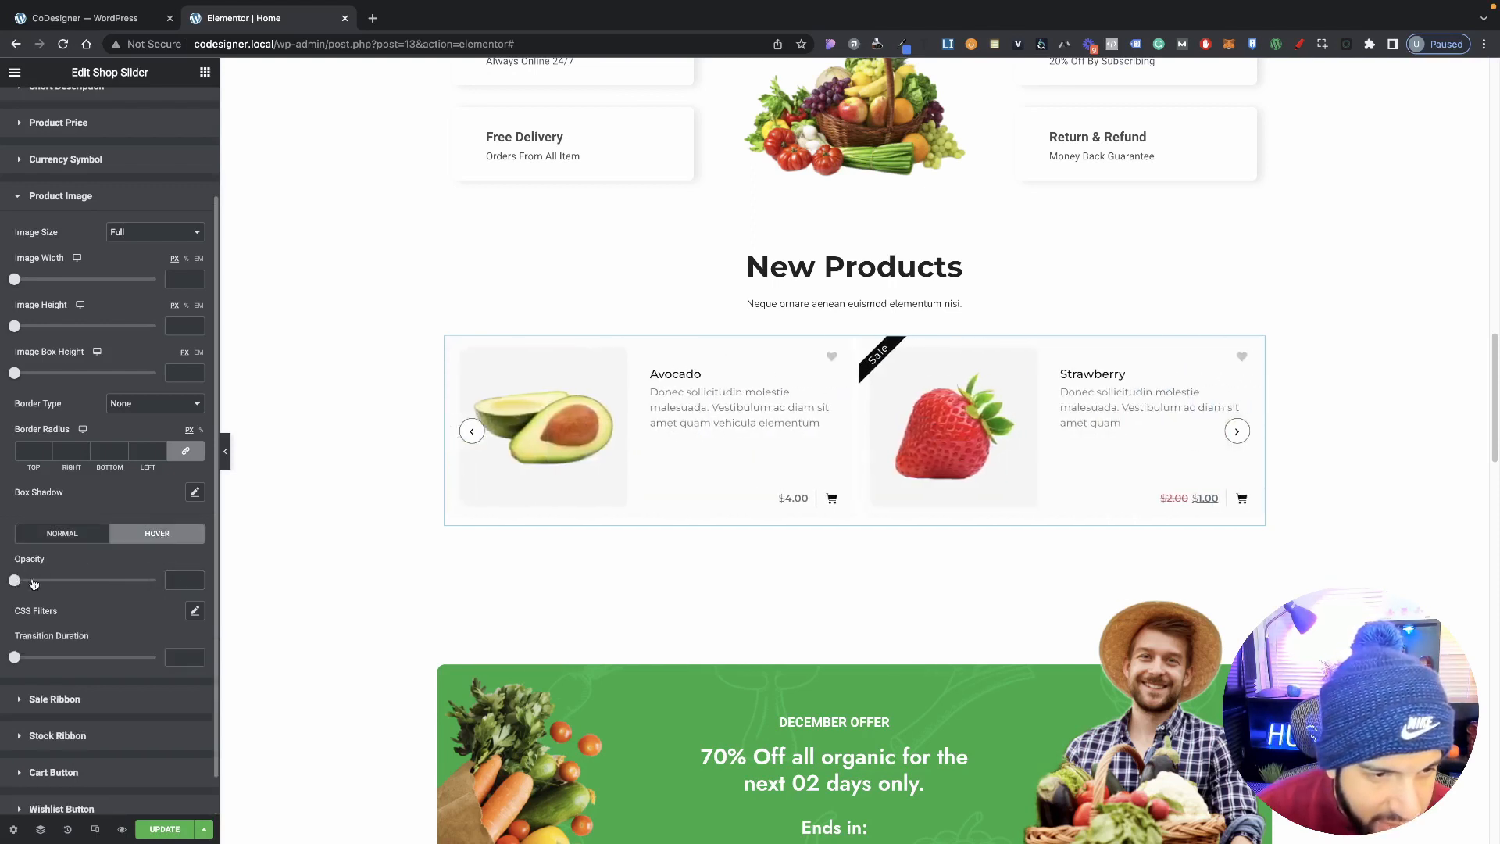
pyautogui.moveTo(14, 580); pyautogui.dragTo(101, 583)
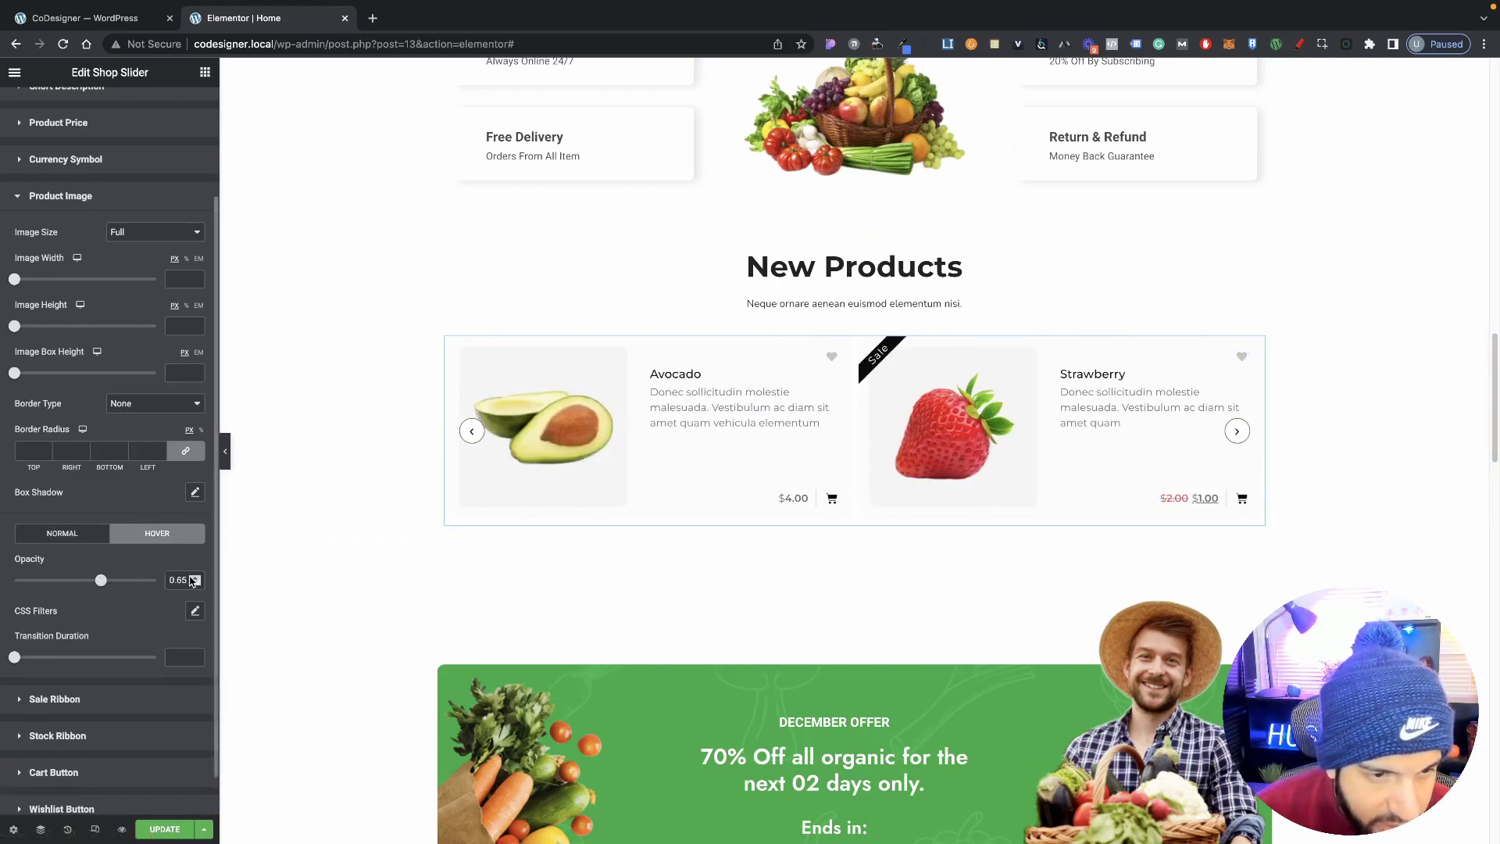
pyautogui.moveTo(189, 577); pyautogui.dragTo(144, 580)
pyautogui.press('BackSpace')
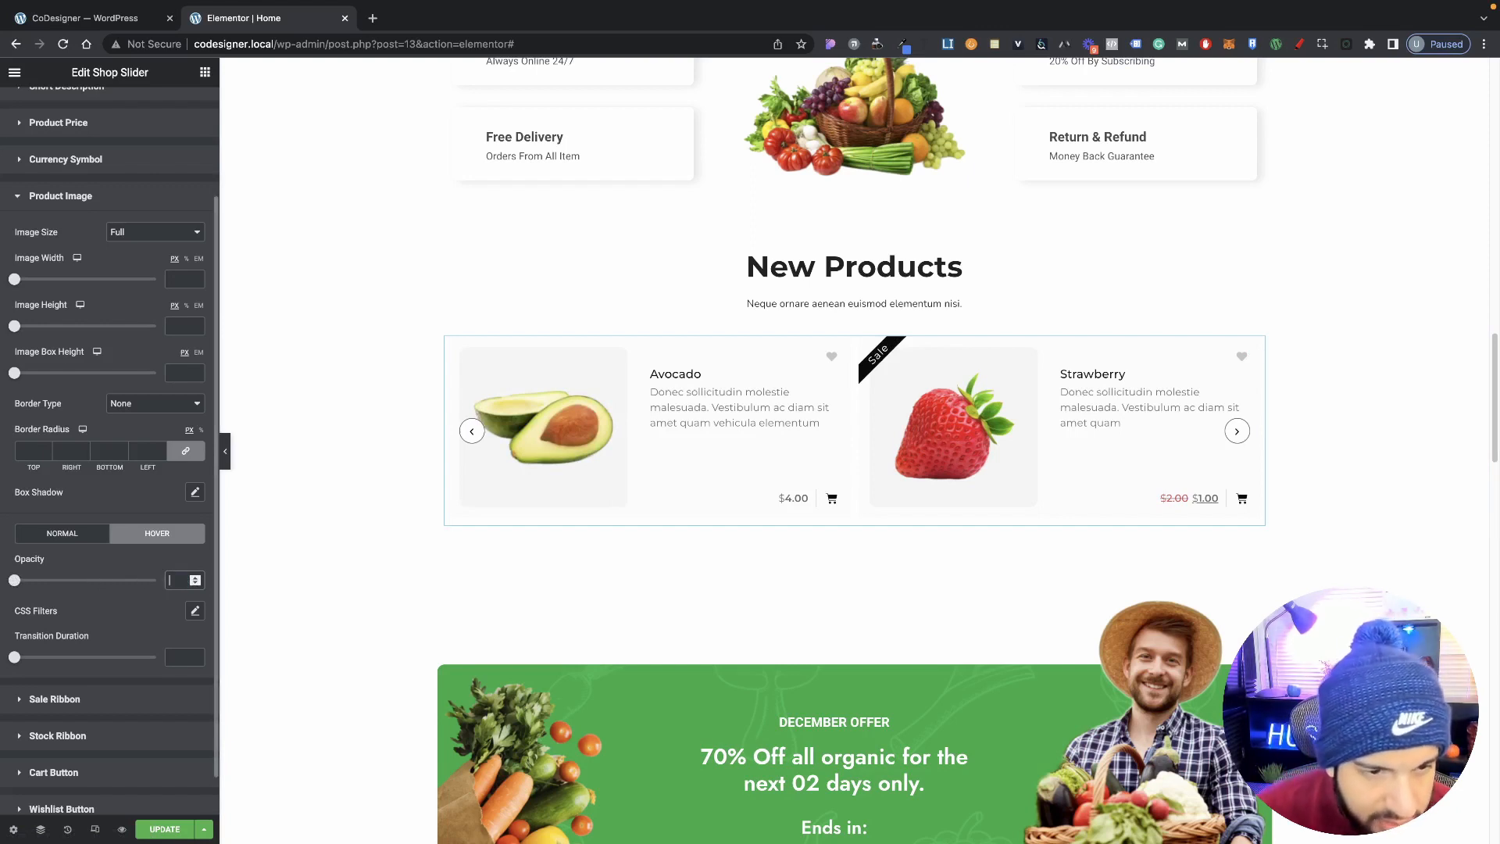
# Set the product image's hover opacity to 0.5 and its transition duration to 1.1.
pyautogui.scroll(-1, 128, 607)
pyautogui.scroll(-1, 149, 640)
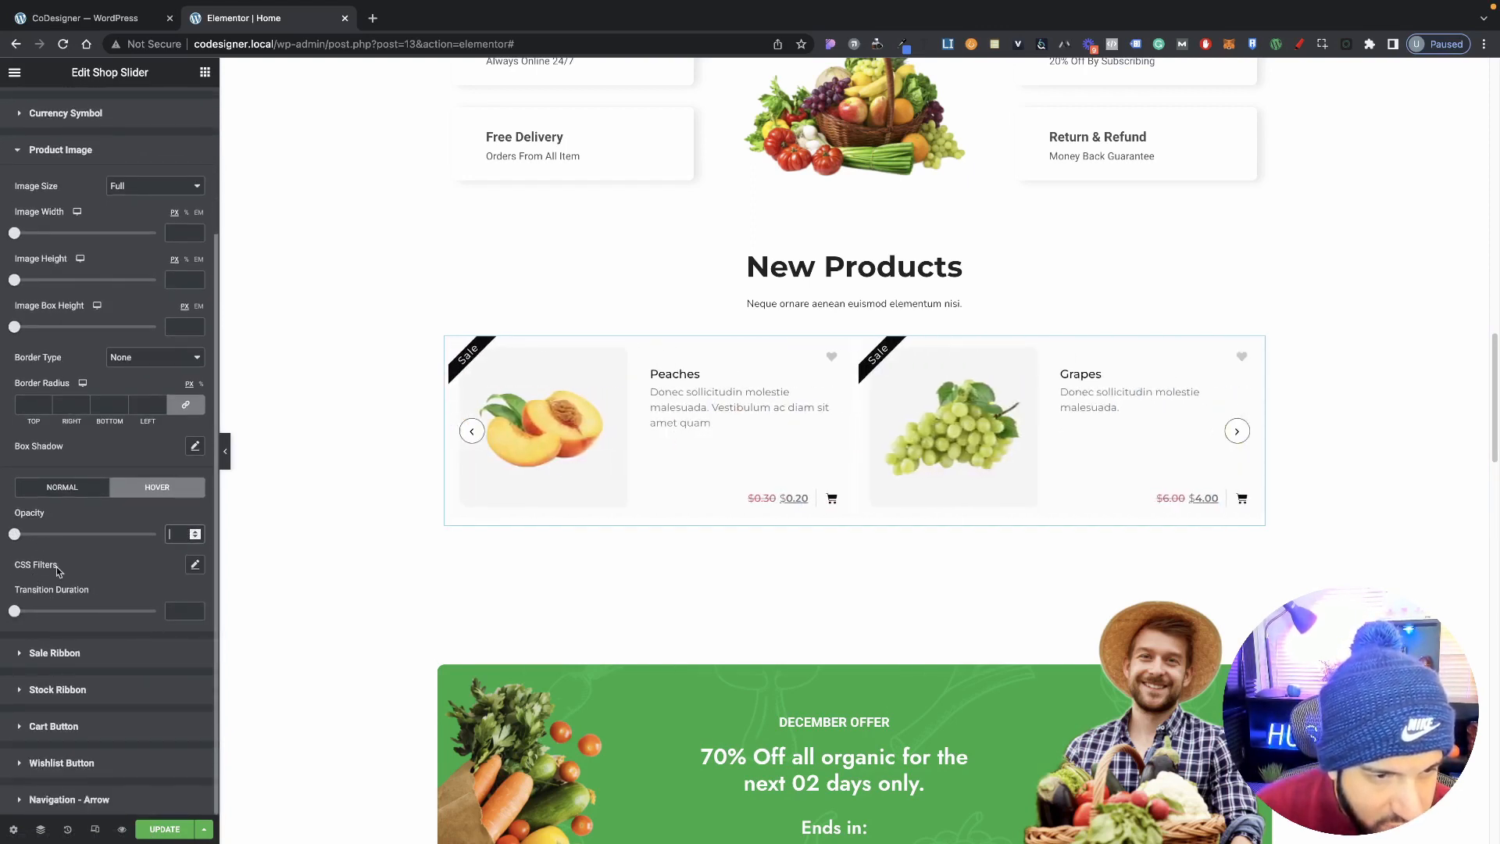
pyautogui.click(62, 490)
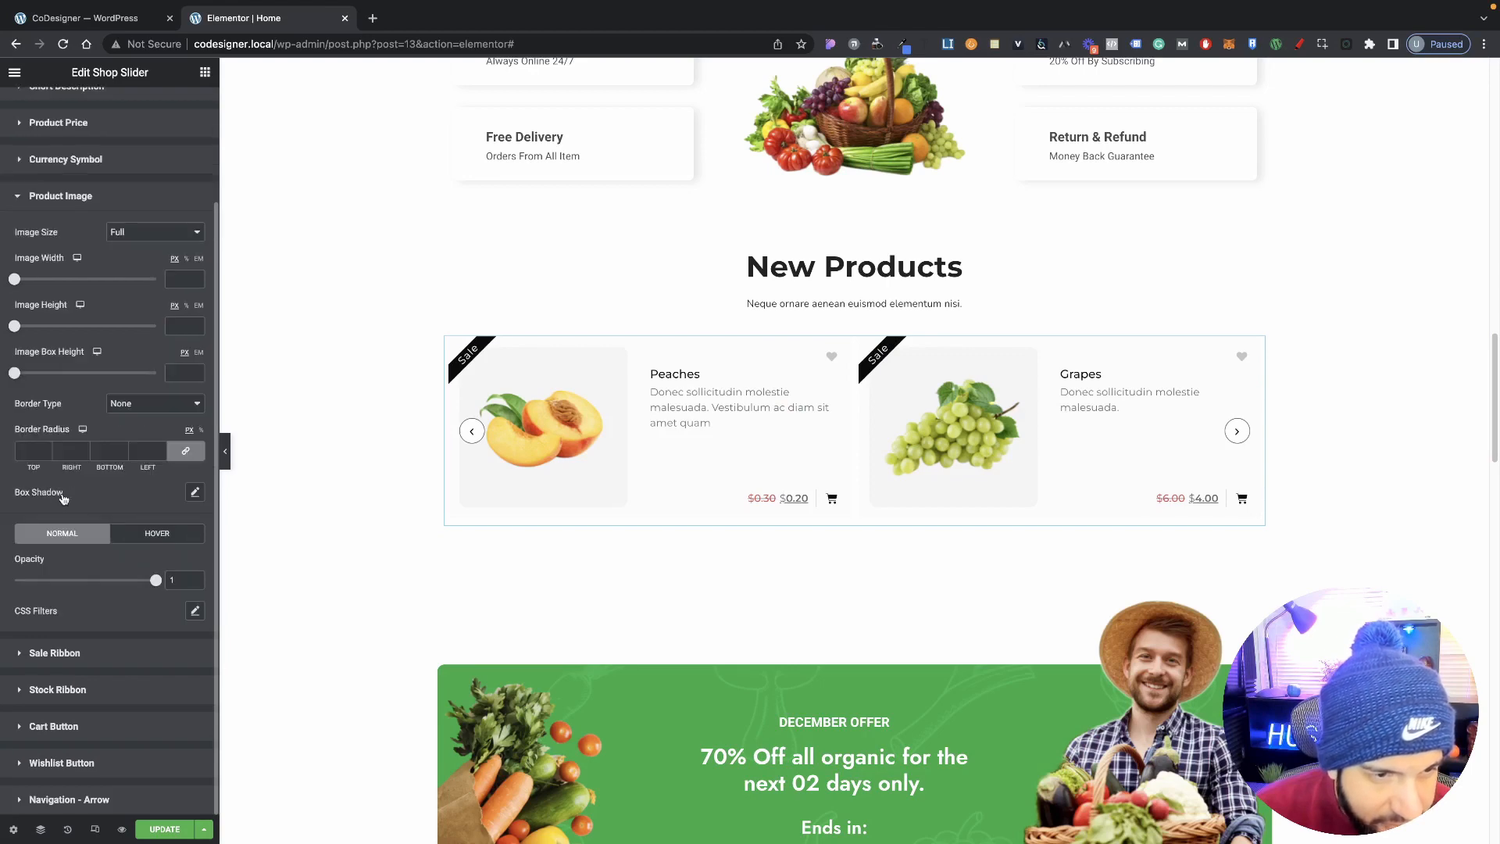
pyautogui.click(151, 536)
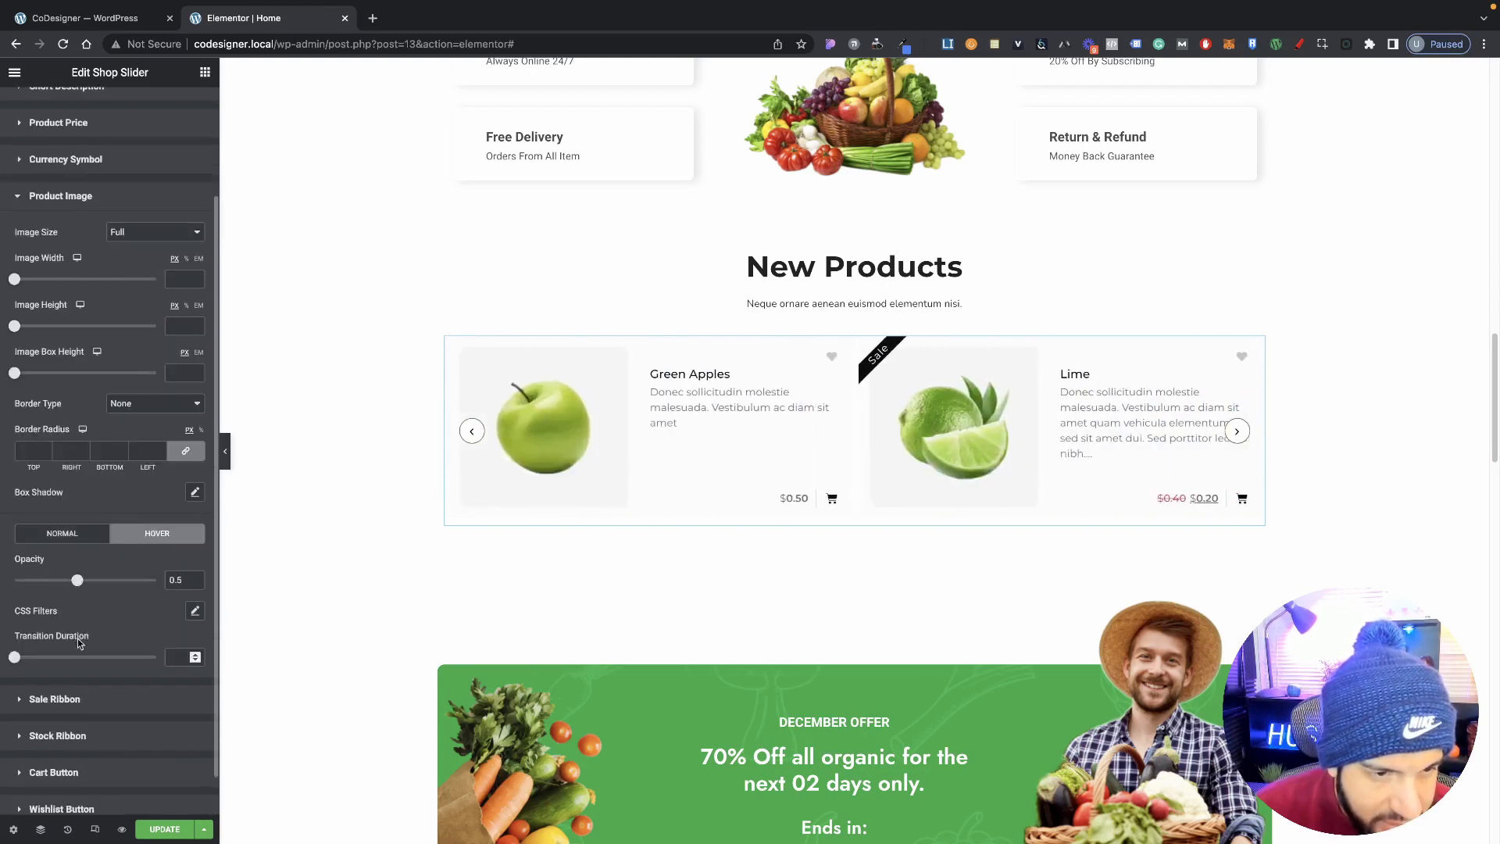
pyautogui.moveTo(14, 658); pyautogui.dragTo(66, 657)
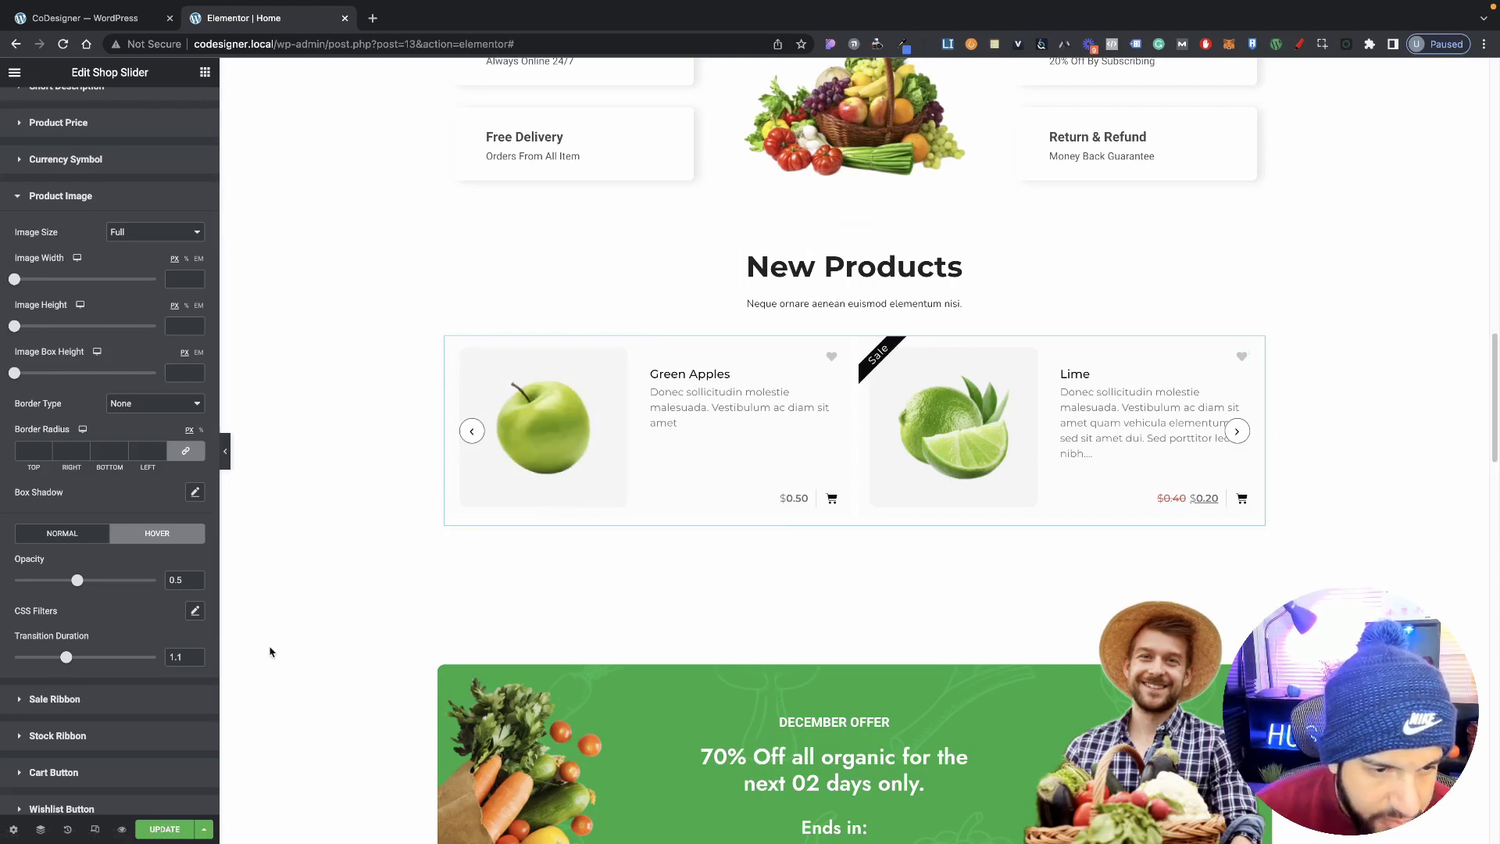
# Clear the product image's hover transition duration and hover opacity.
pyautogui.press('BackSpace')
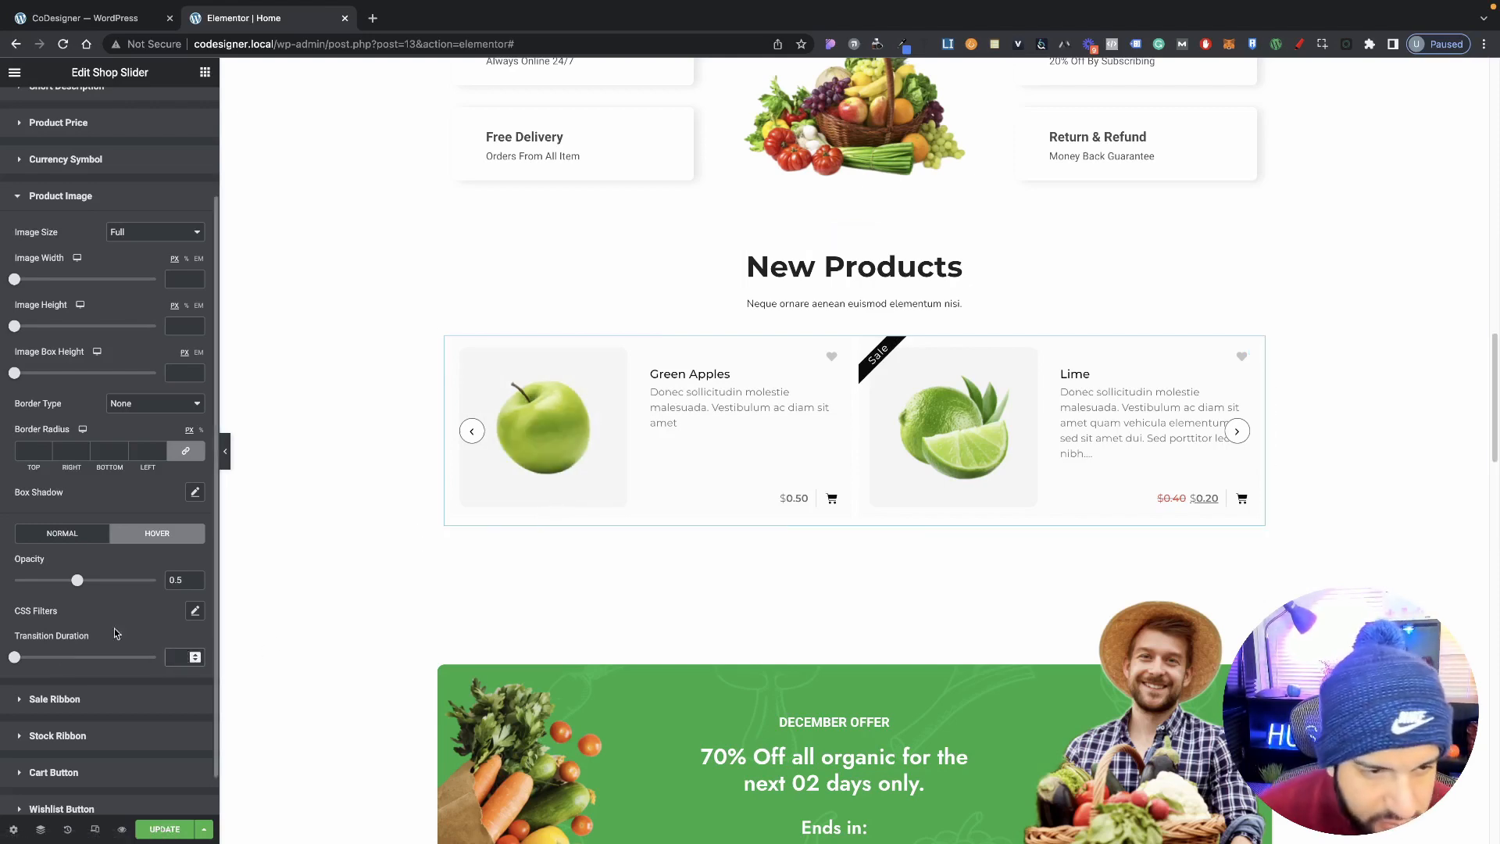
pyautogui.doubleClick(179, 580)
pyautogui.press('BackSpace')
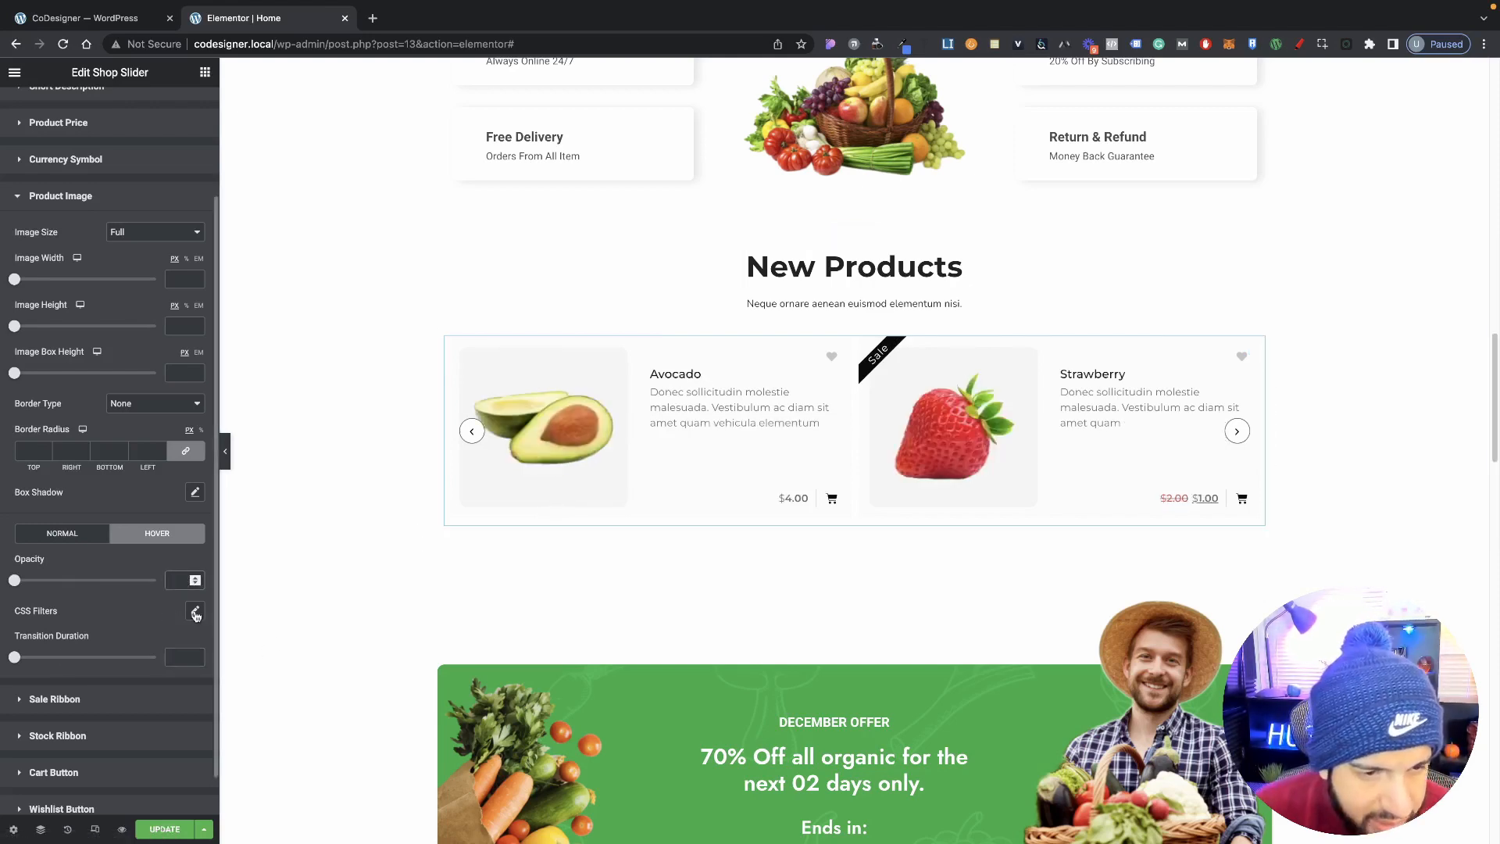
# Try a CSS filter brightness of 96 on the product image's hover state, and reset the filters.
pyautogui.scroll(-1, 180, 616)
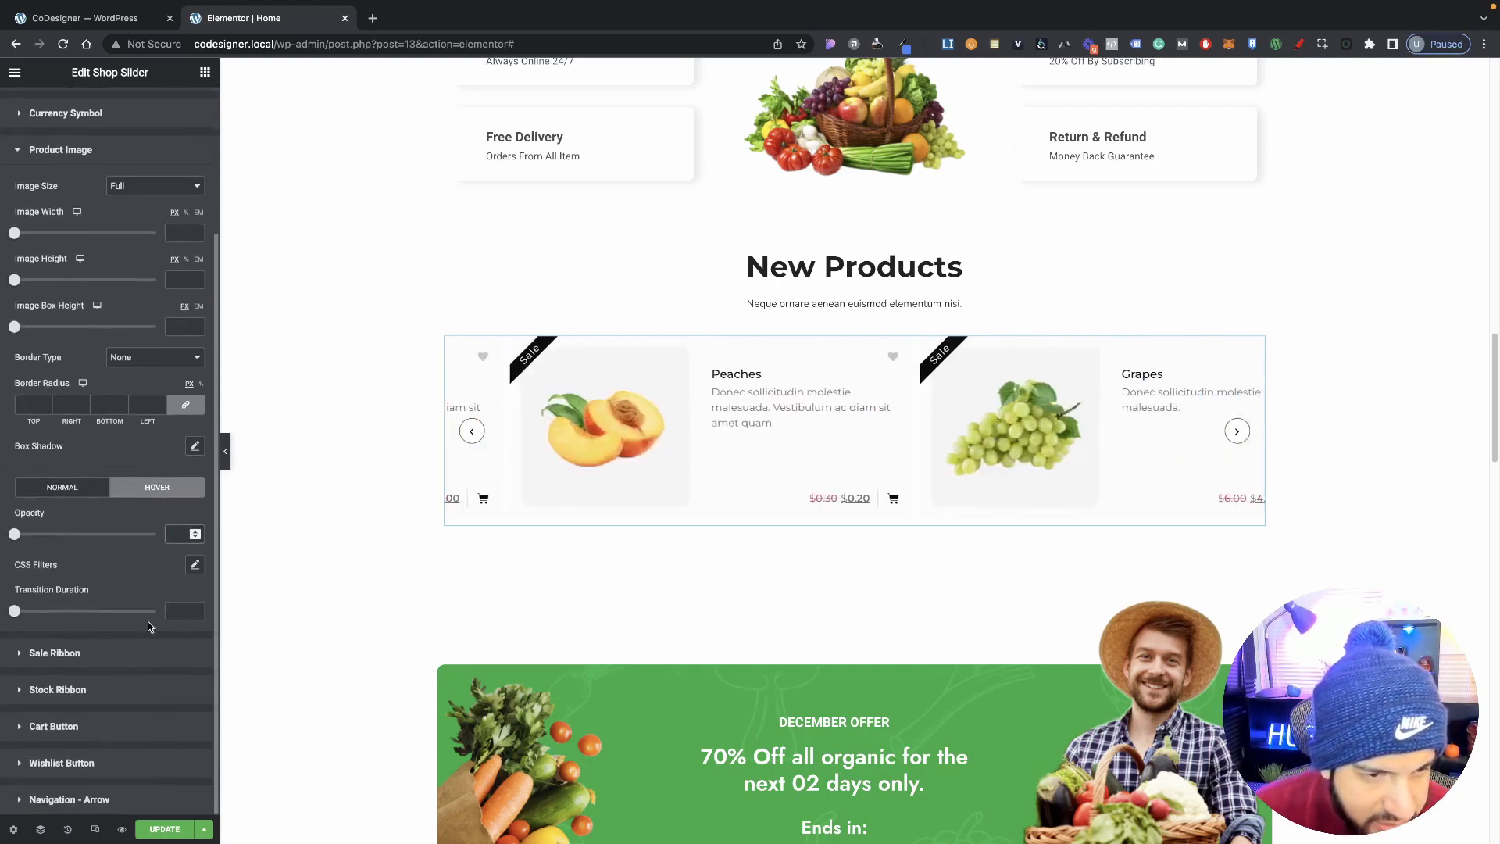
pyautogui.click(193, 568)
pyautogui.moveTo(86, 655)
pyautogui.mouseDown()
pyautogui.moveTo(28, 655)
pyautogui.moveTo(83, 655)
pyautogui.mouseUp()
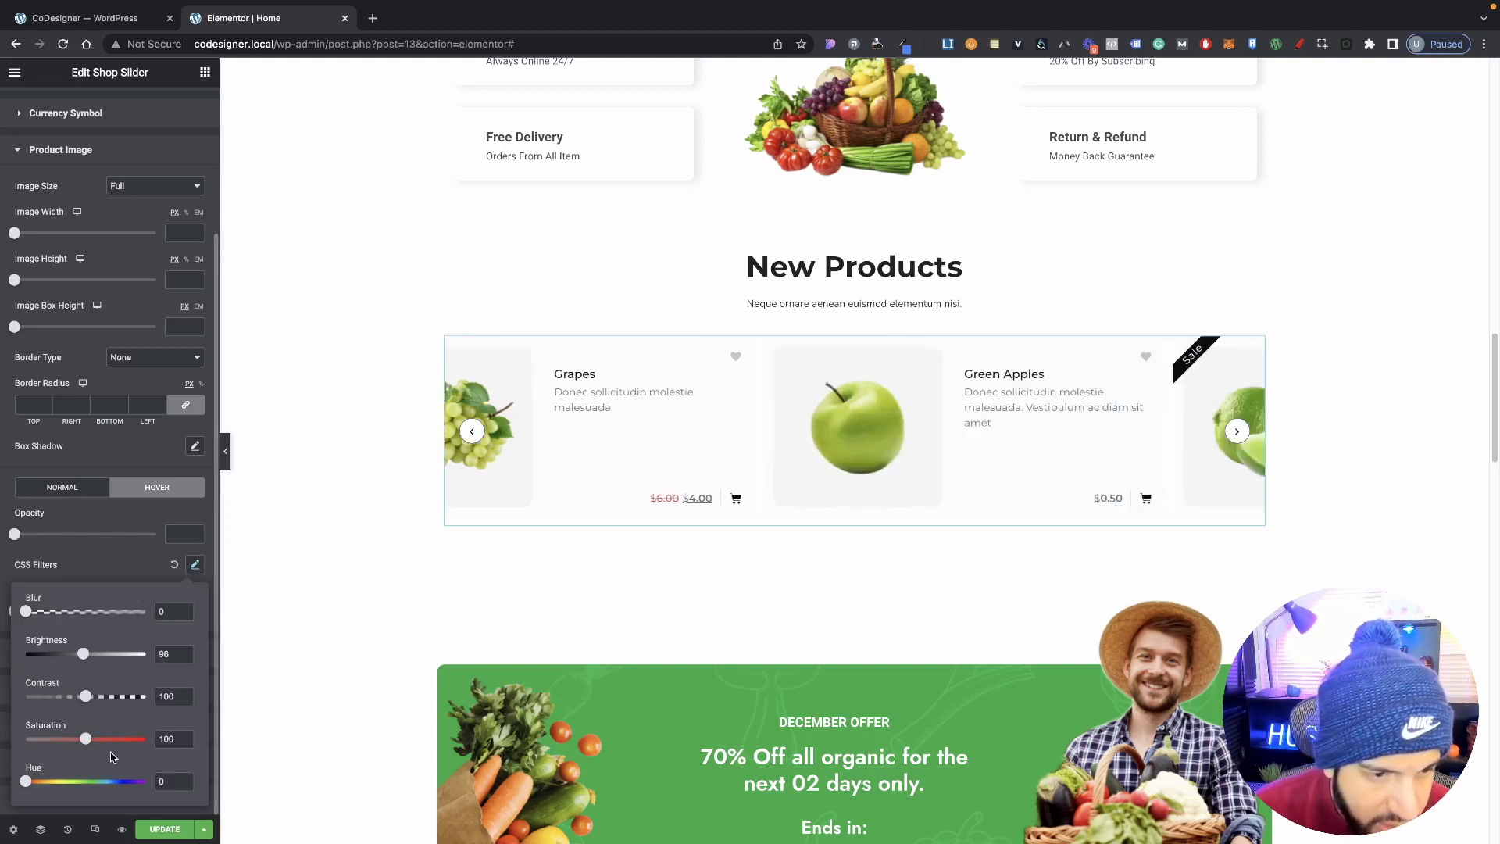
pyautogui.click(195, 564)
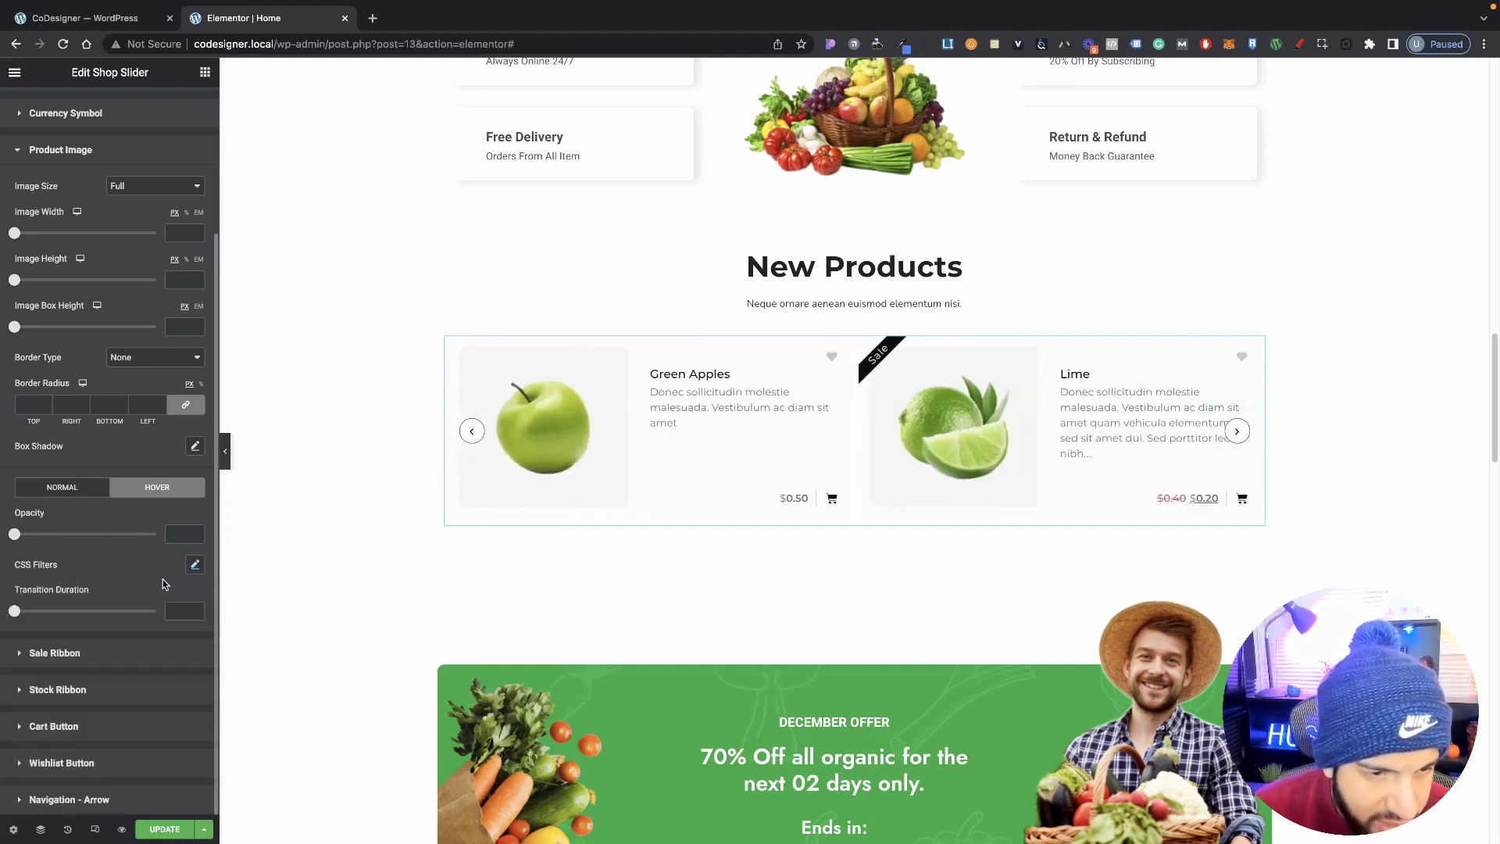
# Try a negative left offset on the sale ribbon, and clear the value.
pyautogui.click(116, 659)
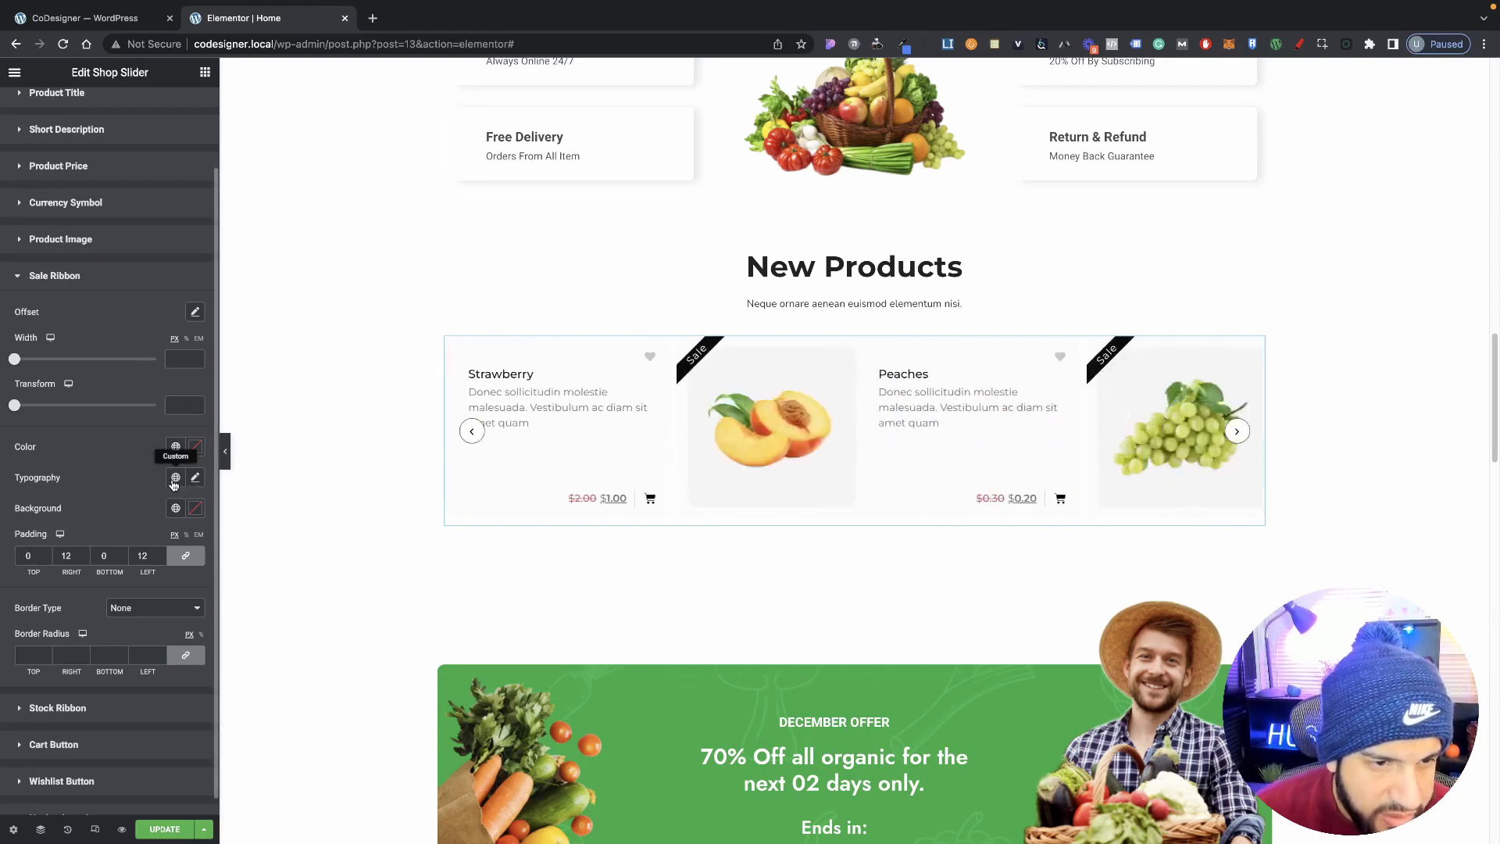
pyautogui.click(194, 312)
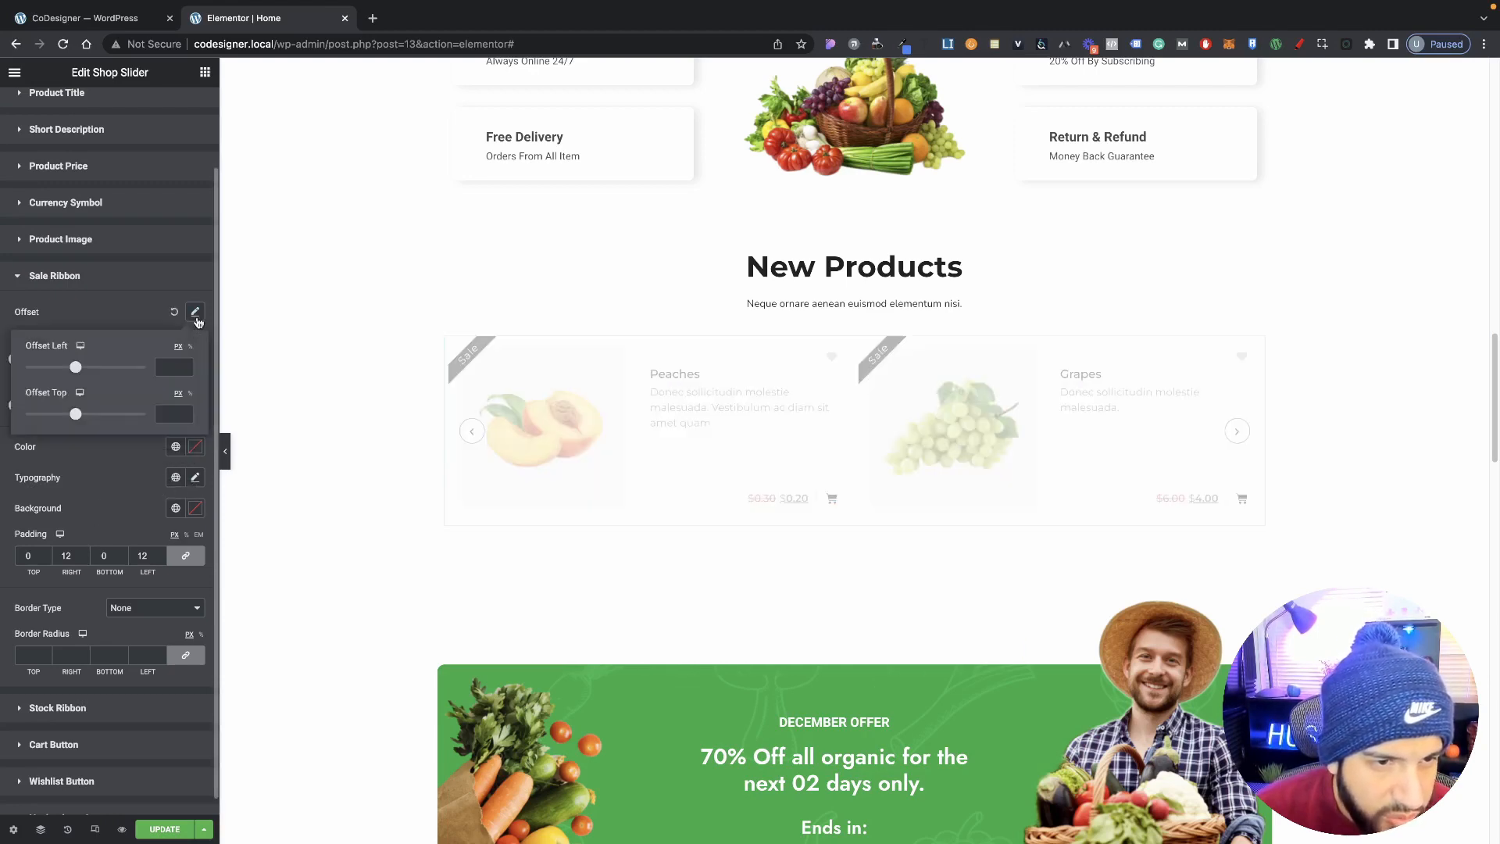
pyautogui.moveTo(75, 368)
pyautogui.mouseDown()
pyautogui.moveTo(87, 375)
pyautogui.moveTo(67, 374)
pyautogui.mouseUp()
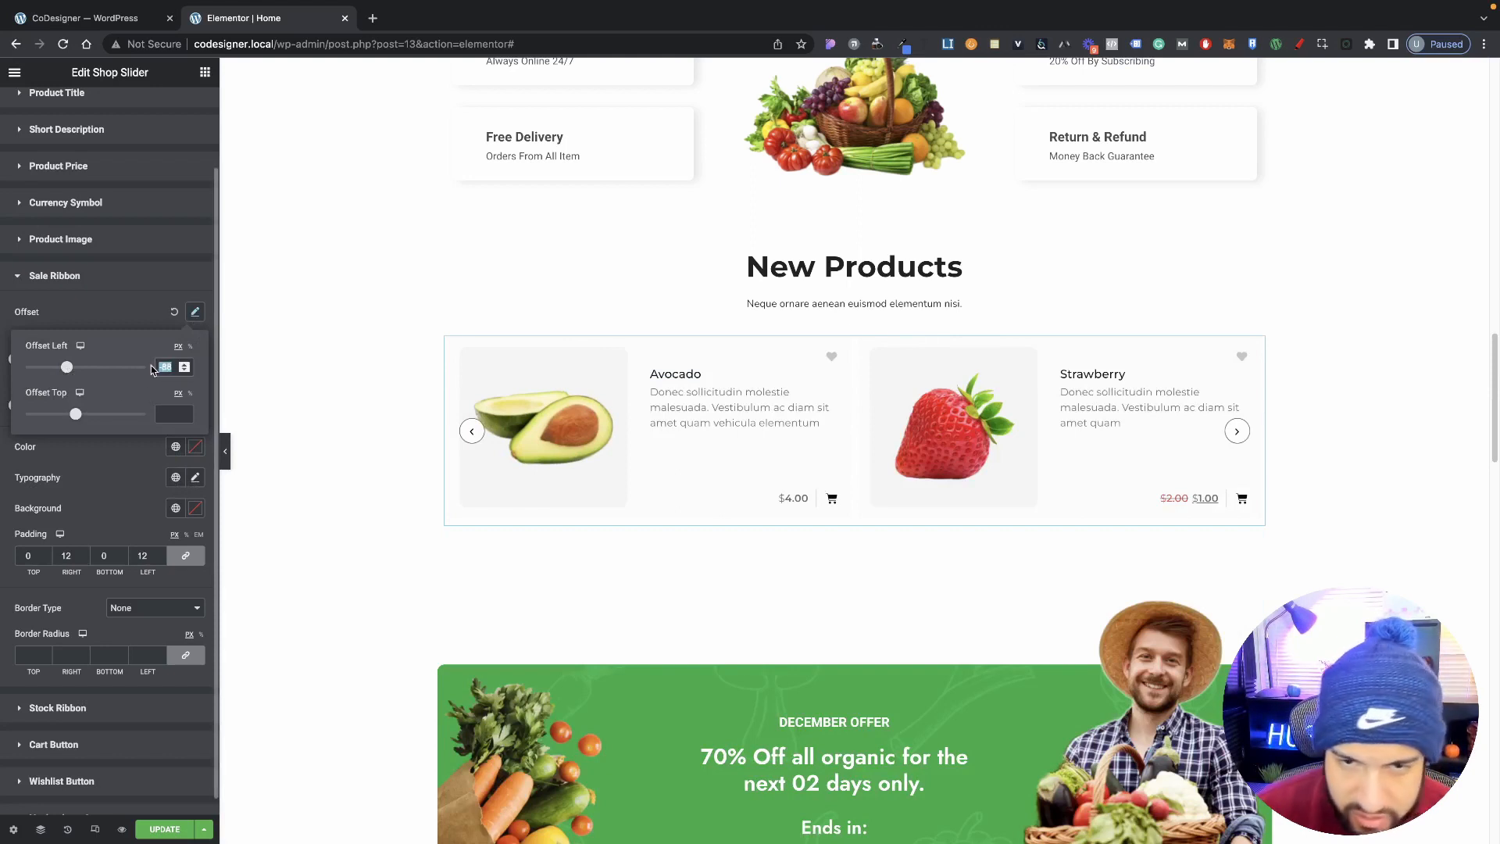
pyautogui.press('BackSpace')
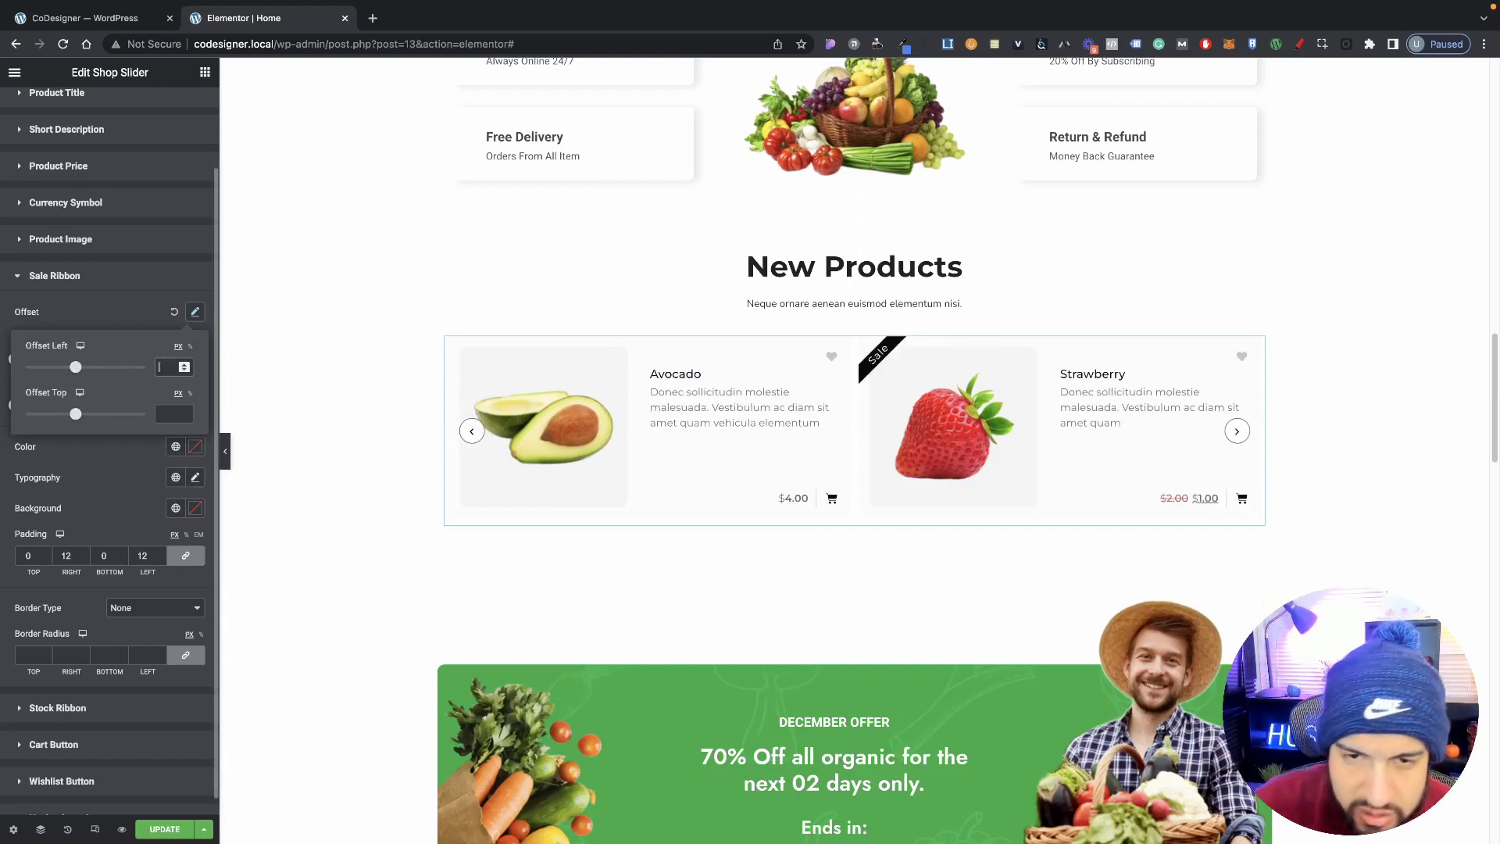
pyautogui.click(129, 313)
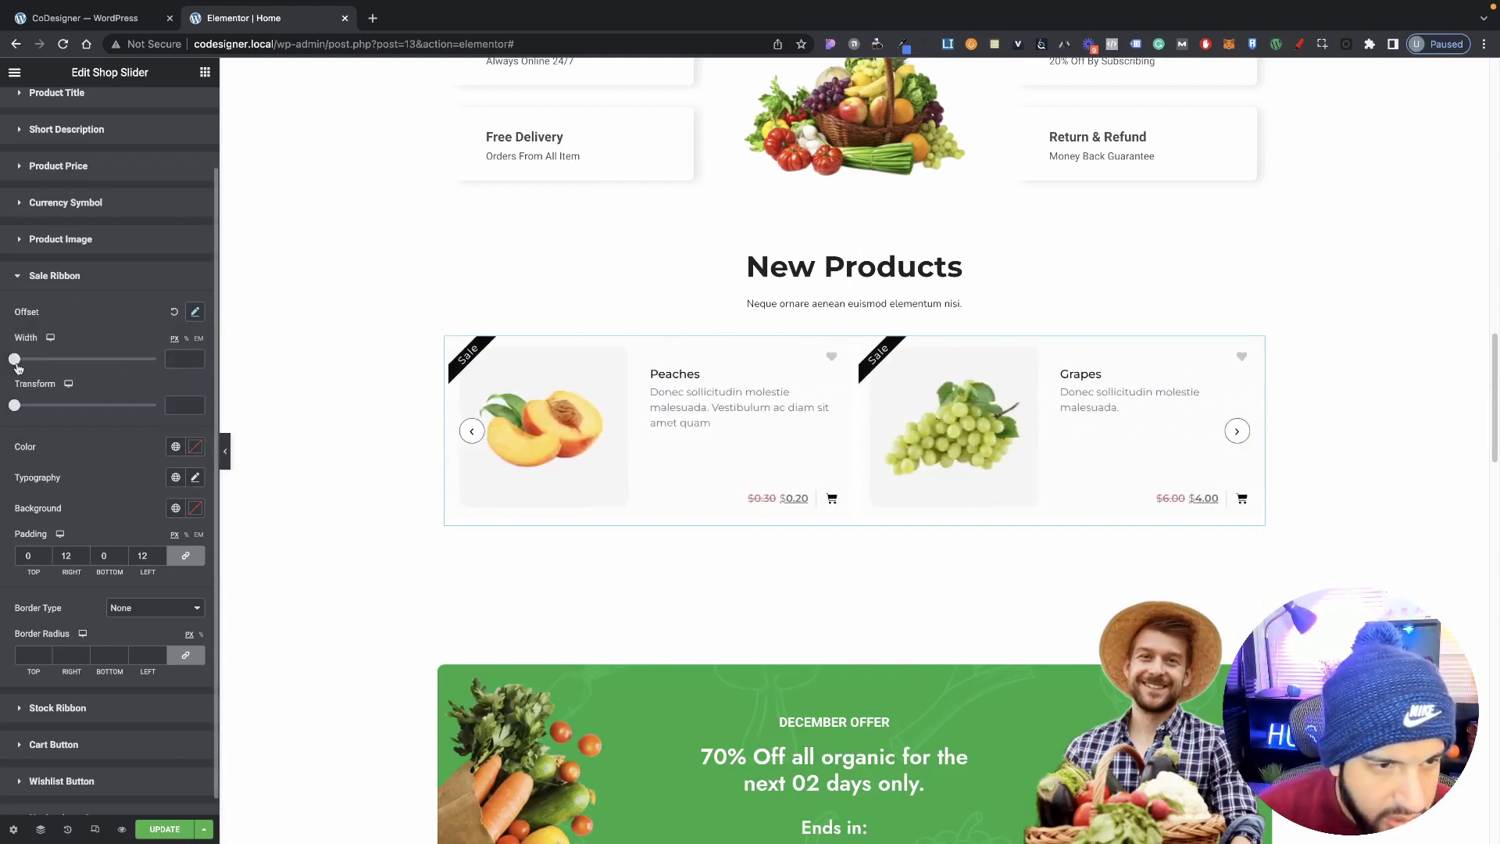
# Try a width of about 127 px and a transform of 0 on the sale ribbon, clearing each value.
pyautogui.moveTo(16, 364); pyautogui.dragTo(44, 365)
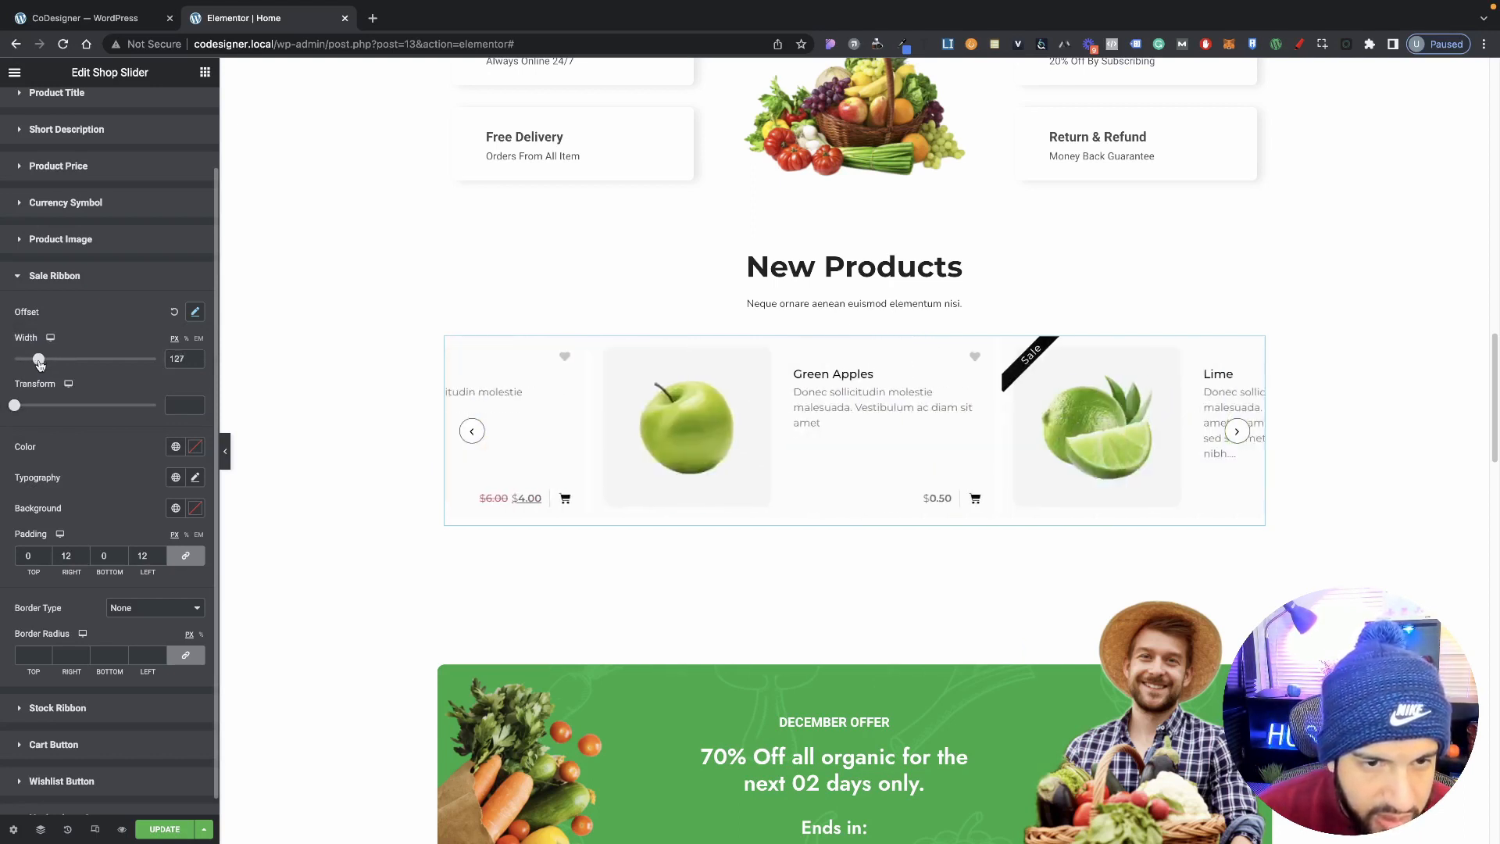
pyautogui.doubleClick(176, 359)
pyautogui.press('BackSpace')
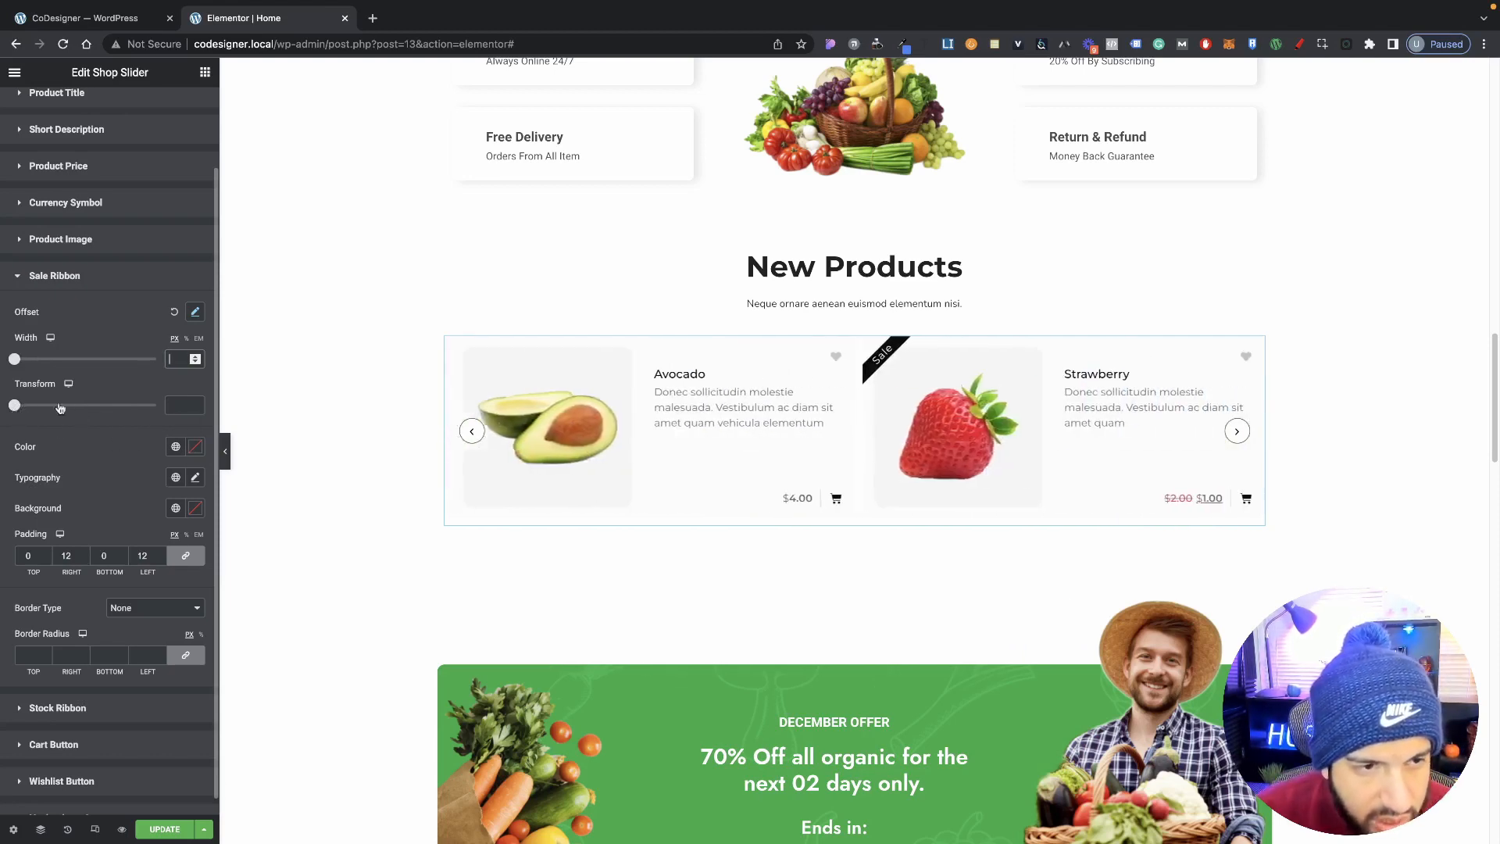
pyautogui.moveTo(15, 411)
pyautogui.mouseDown()
pyautogui.moveTo(34, 409)
pyautogui.moveTo(3, 398)
pyautogui.mouseUp()
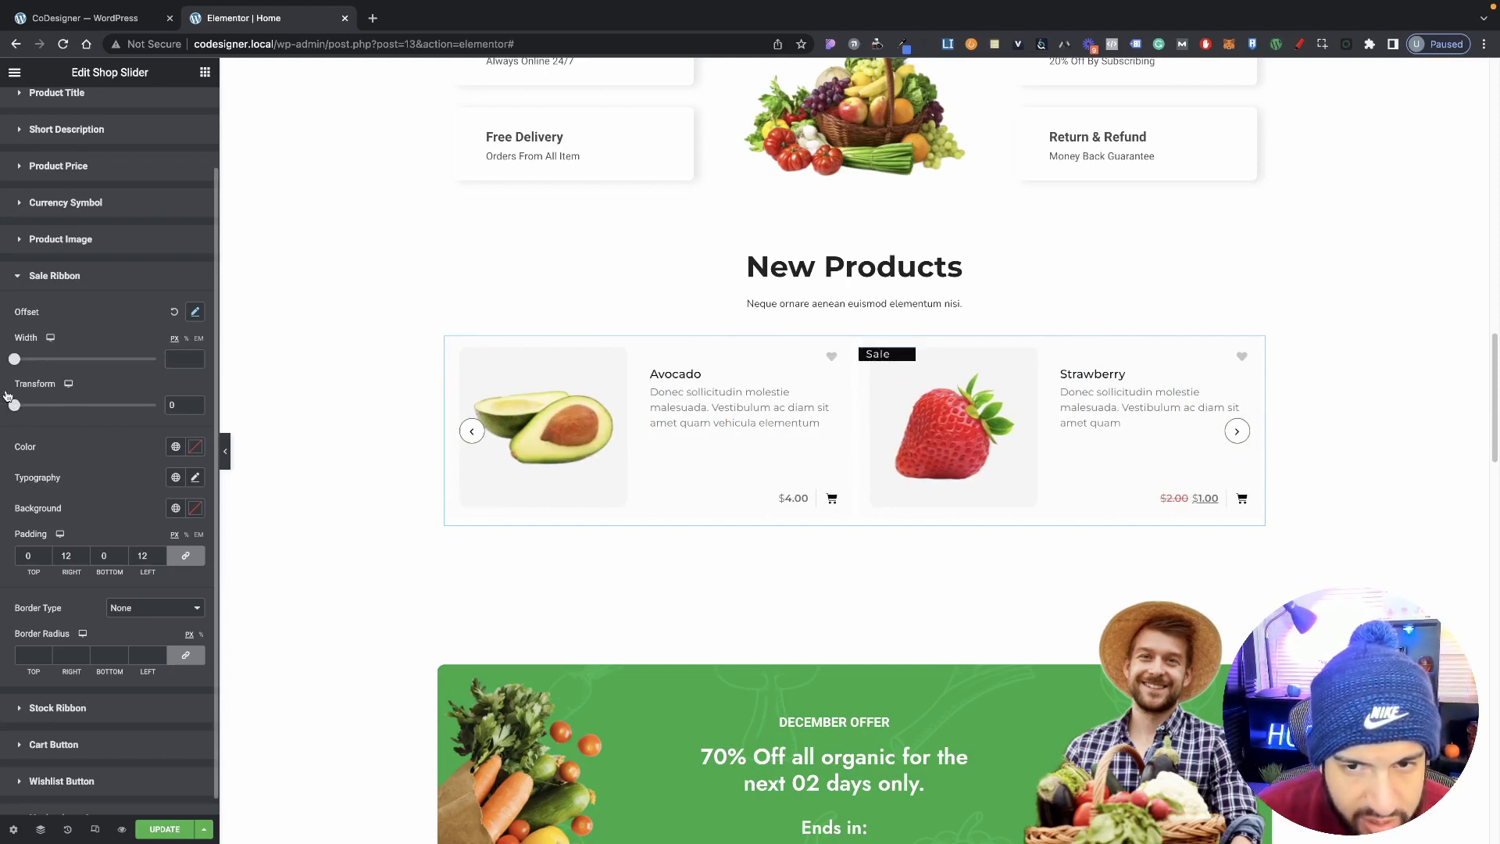
pyautogui.moveTo(176, 405); pyautogui.dragTo(144, 403)
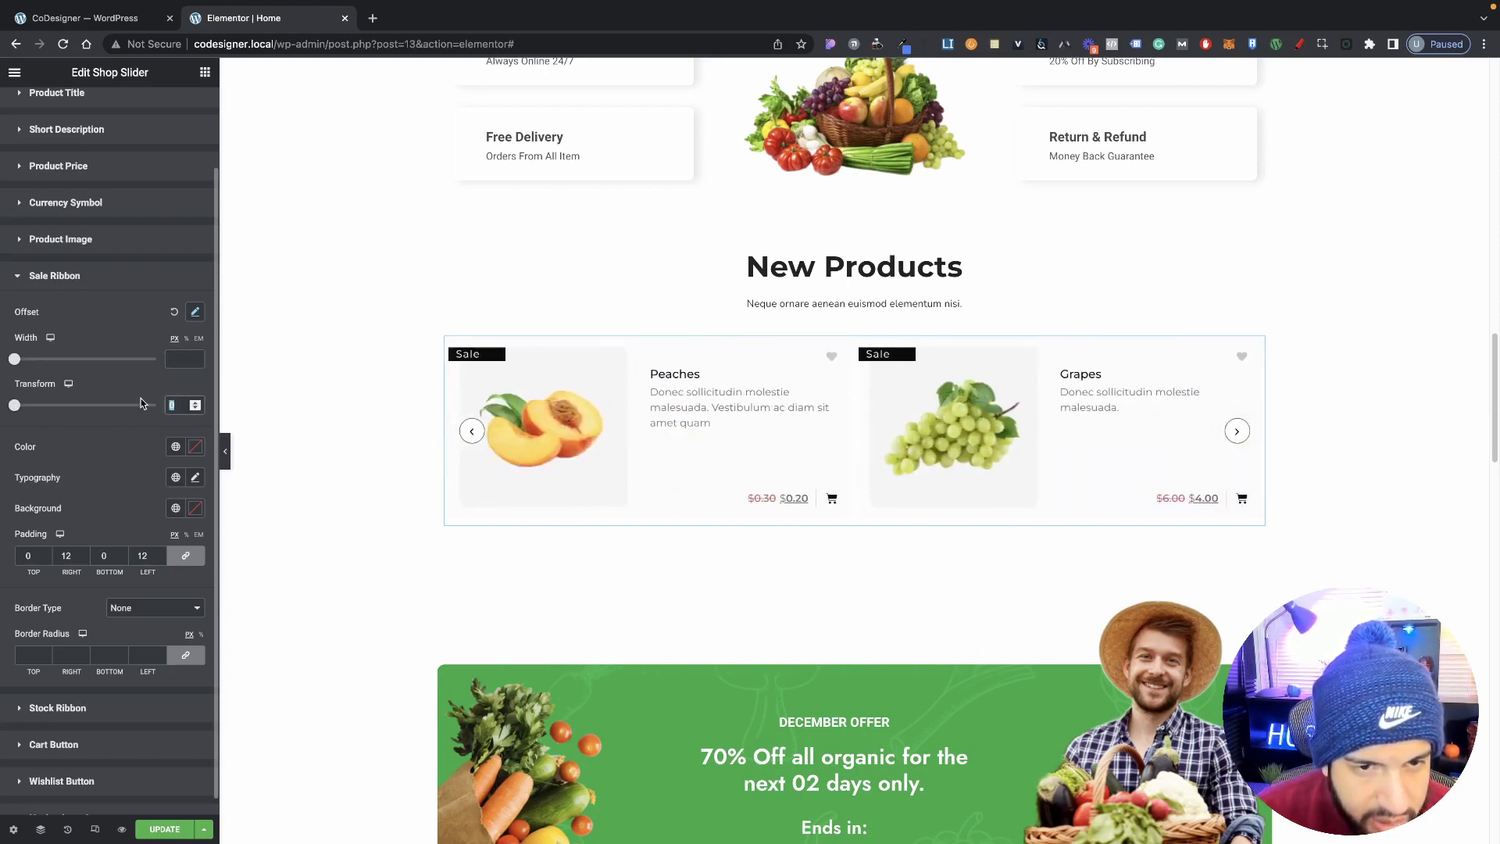
pyautogui.press('BackSpace')
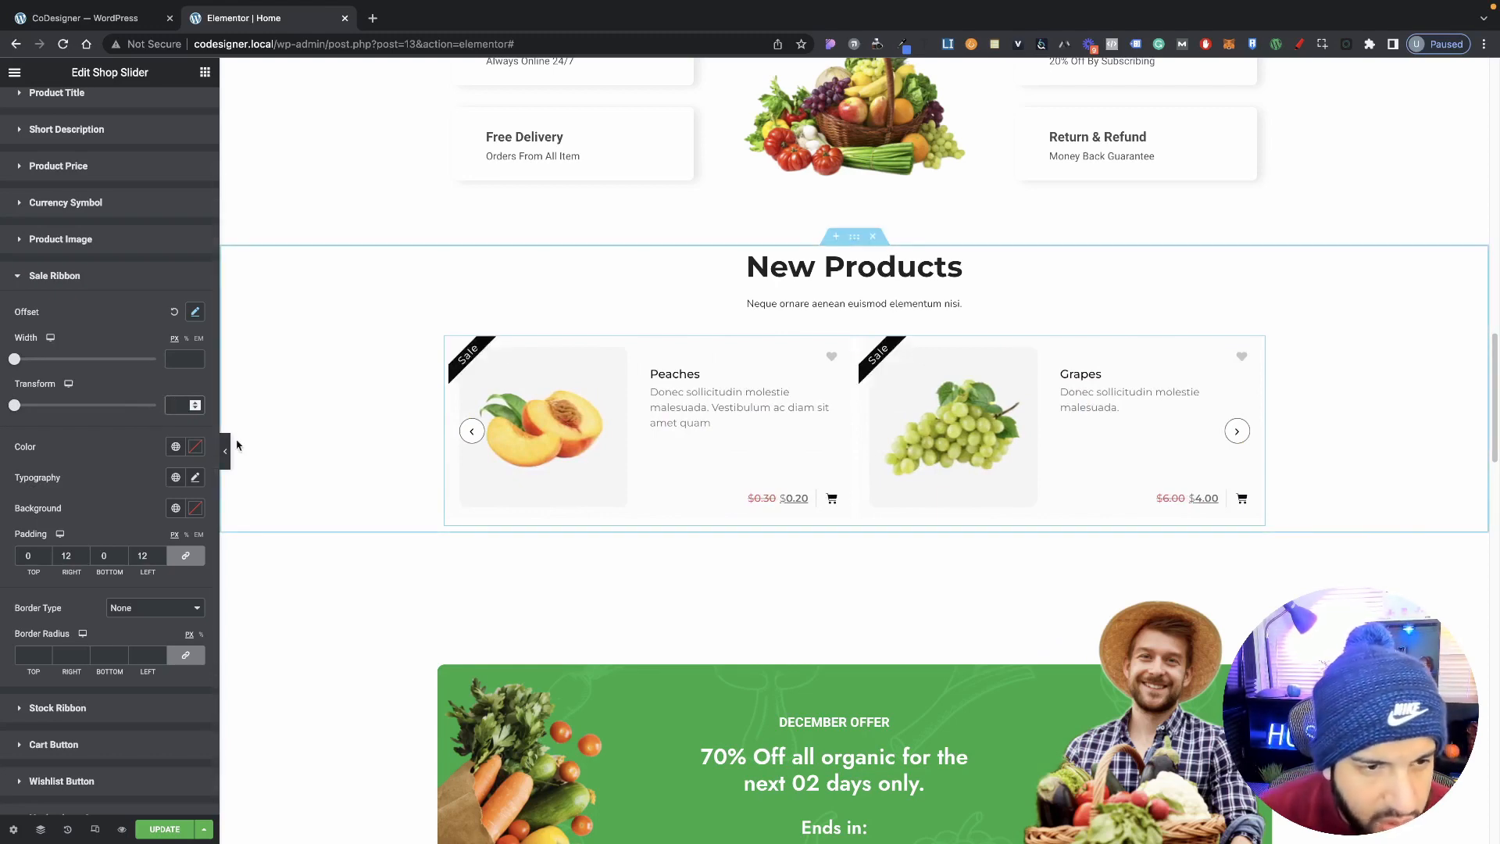
# Set the sale ribbon's text colour to white.
pyautogui.scroll(-1, 101, 447)
pyautogui.click(196, 428)
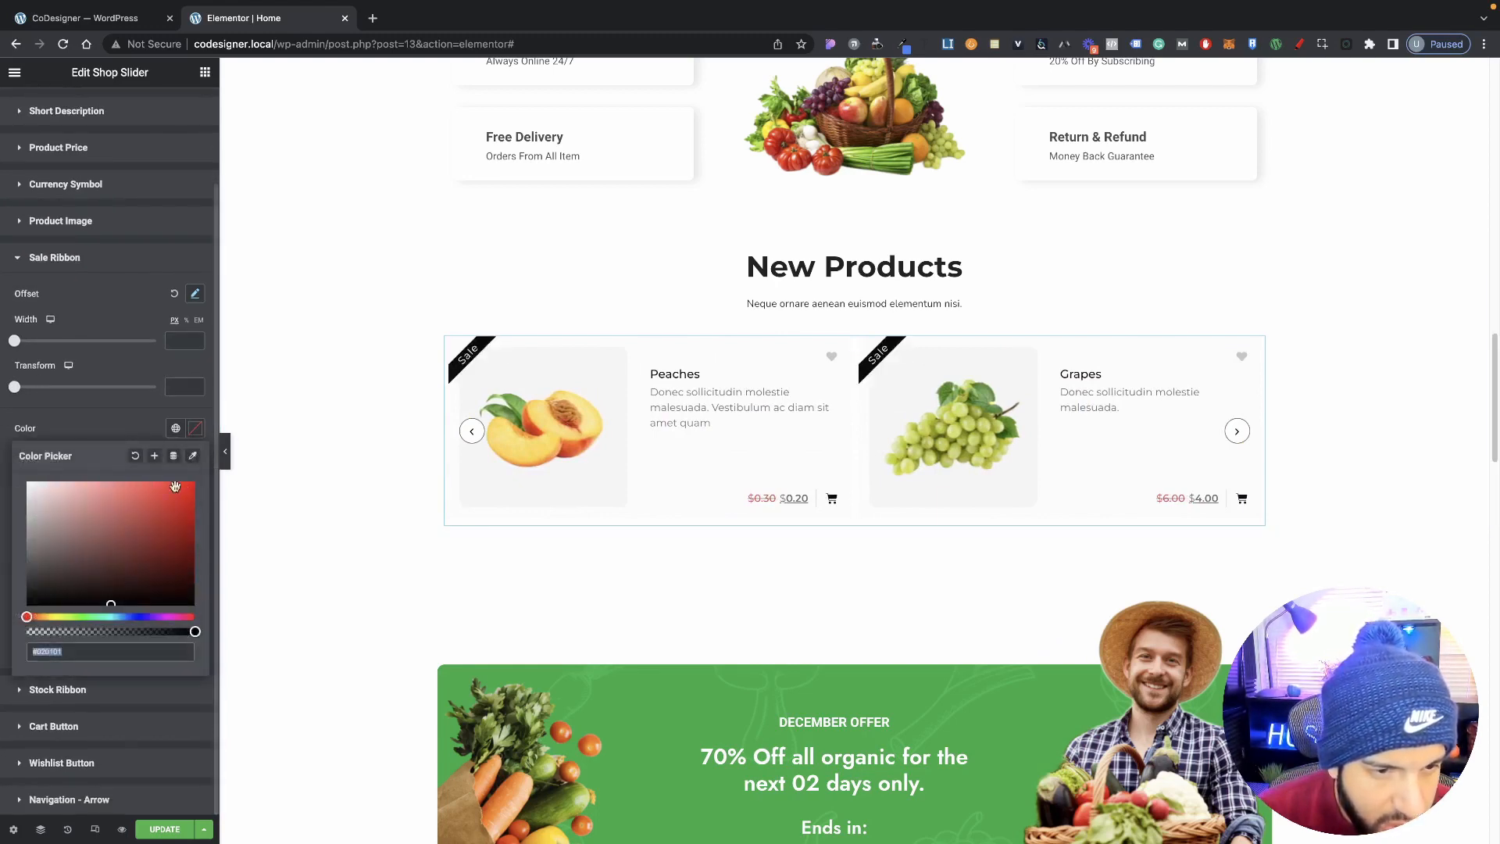
pyautogui.click(28, 482)
pyautogui.click(80, 428)
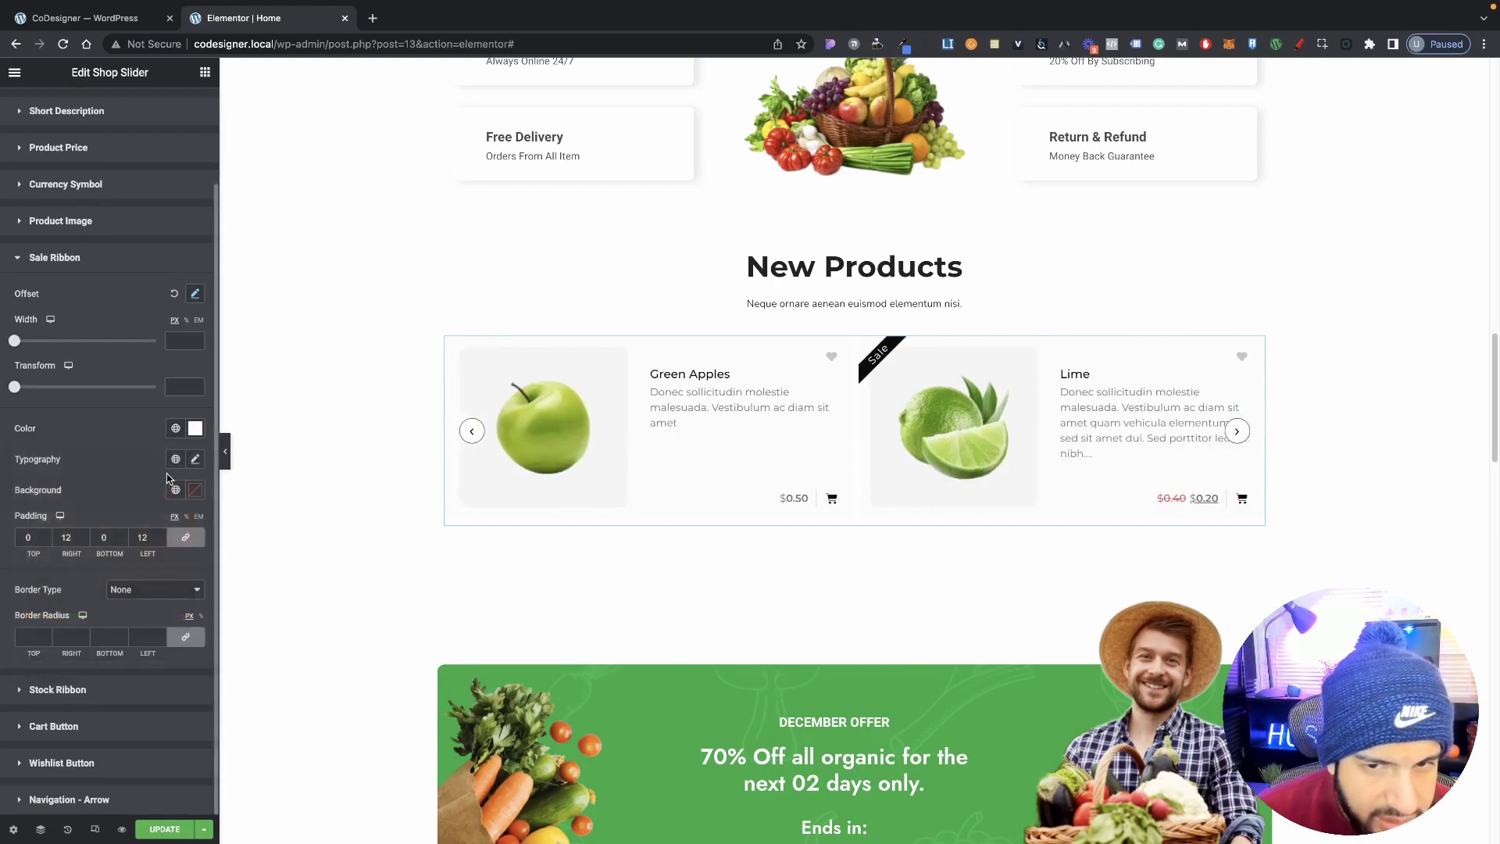
# Set the sale ribbon's background colour to a light red.
pyautogui.click(195, 490)
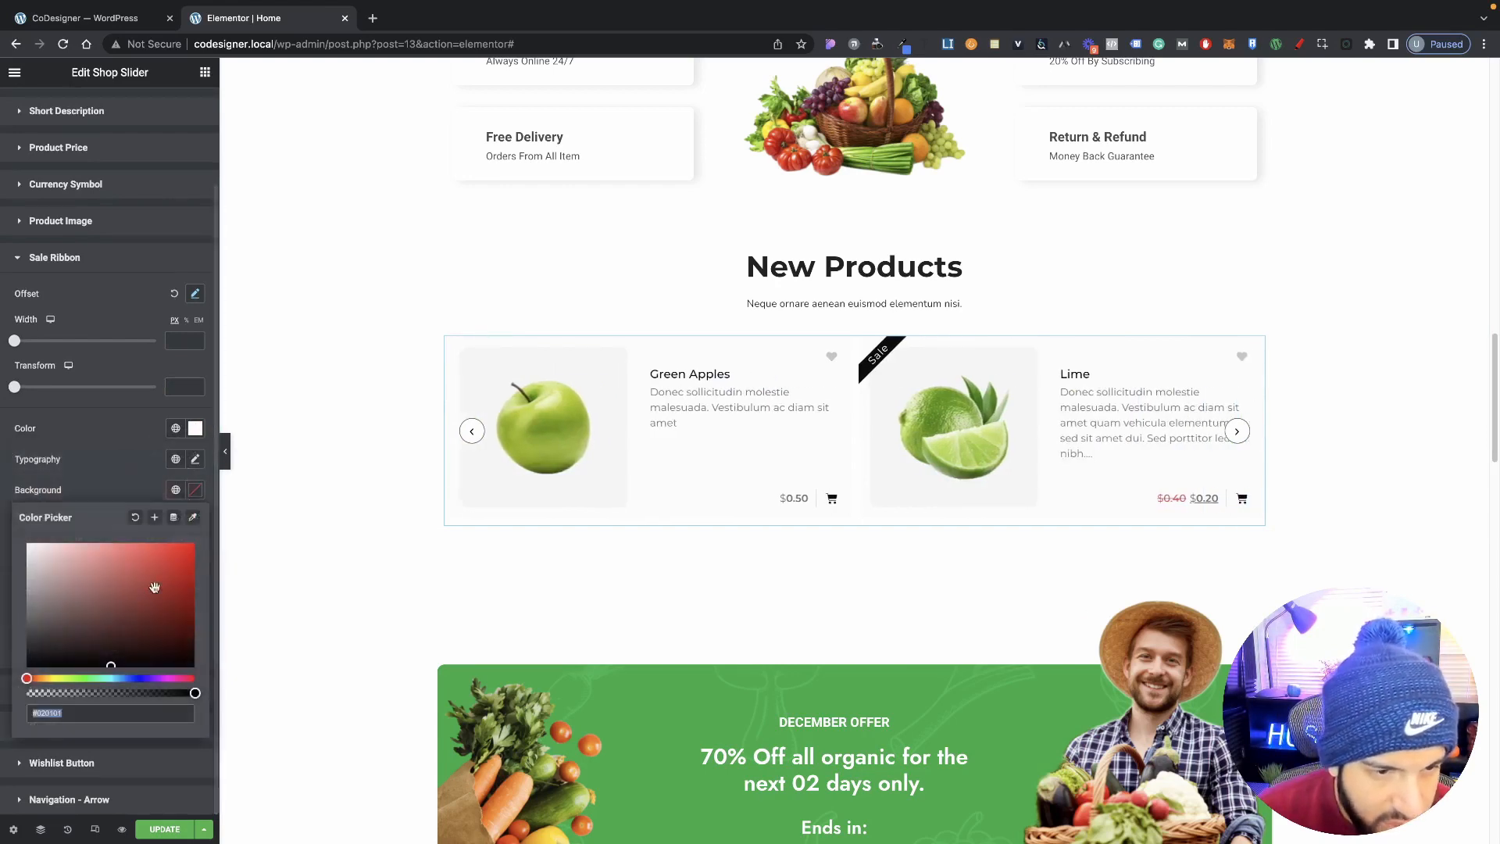
pyautogui.click(149, 543)
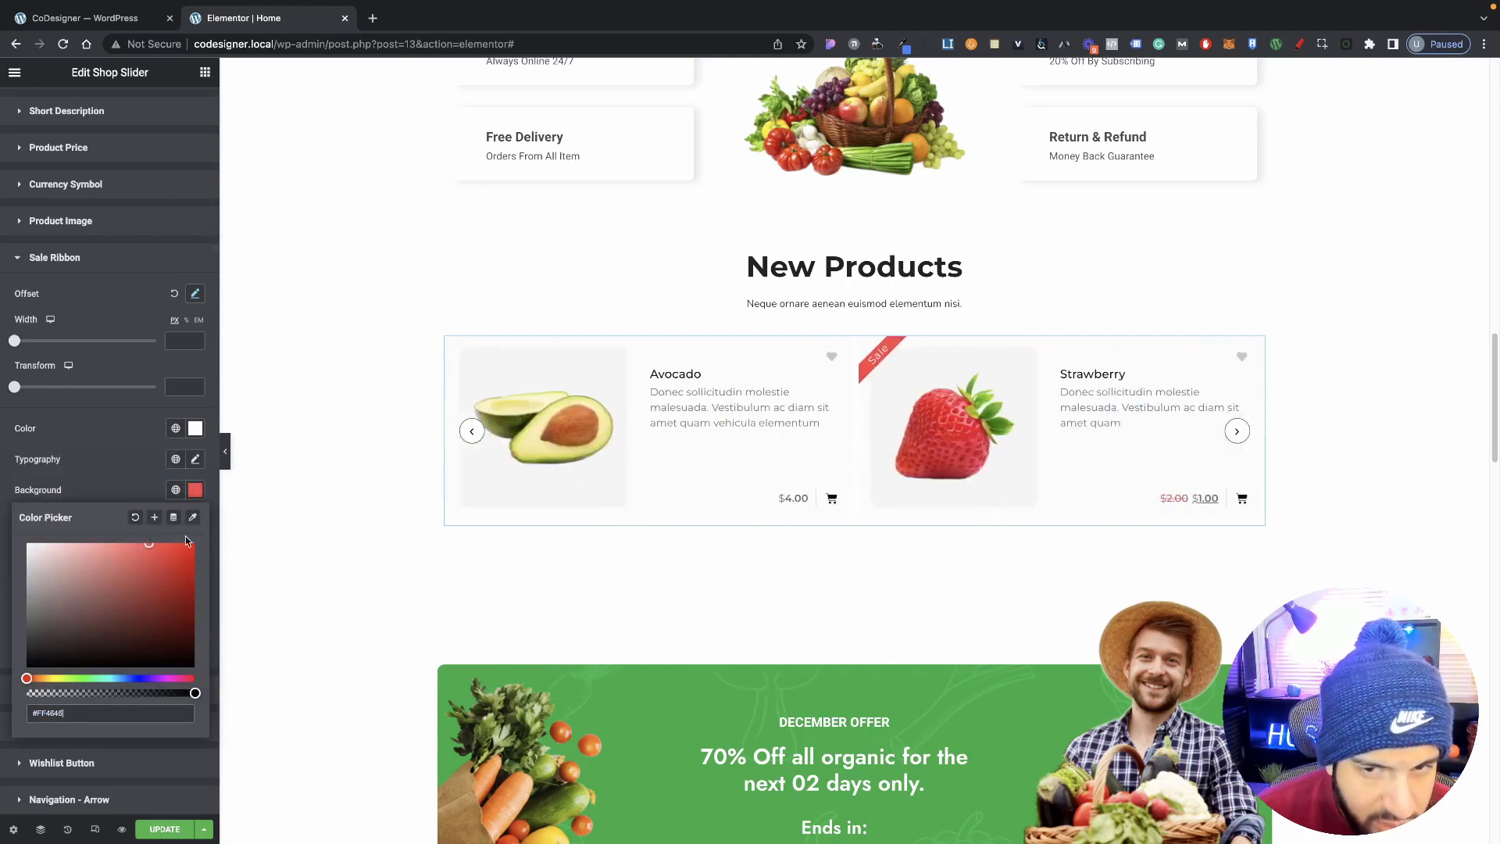
pyautogui.moveTo(148, 539)
pyautogui.mouseDown()
pyautogui.moveTo(208, 534)
pyautogui.moveTo(129, 551)
pyautogui.mouseUp()
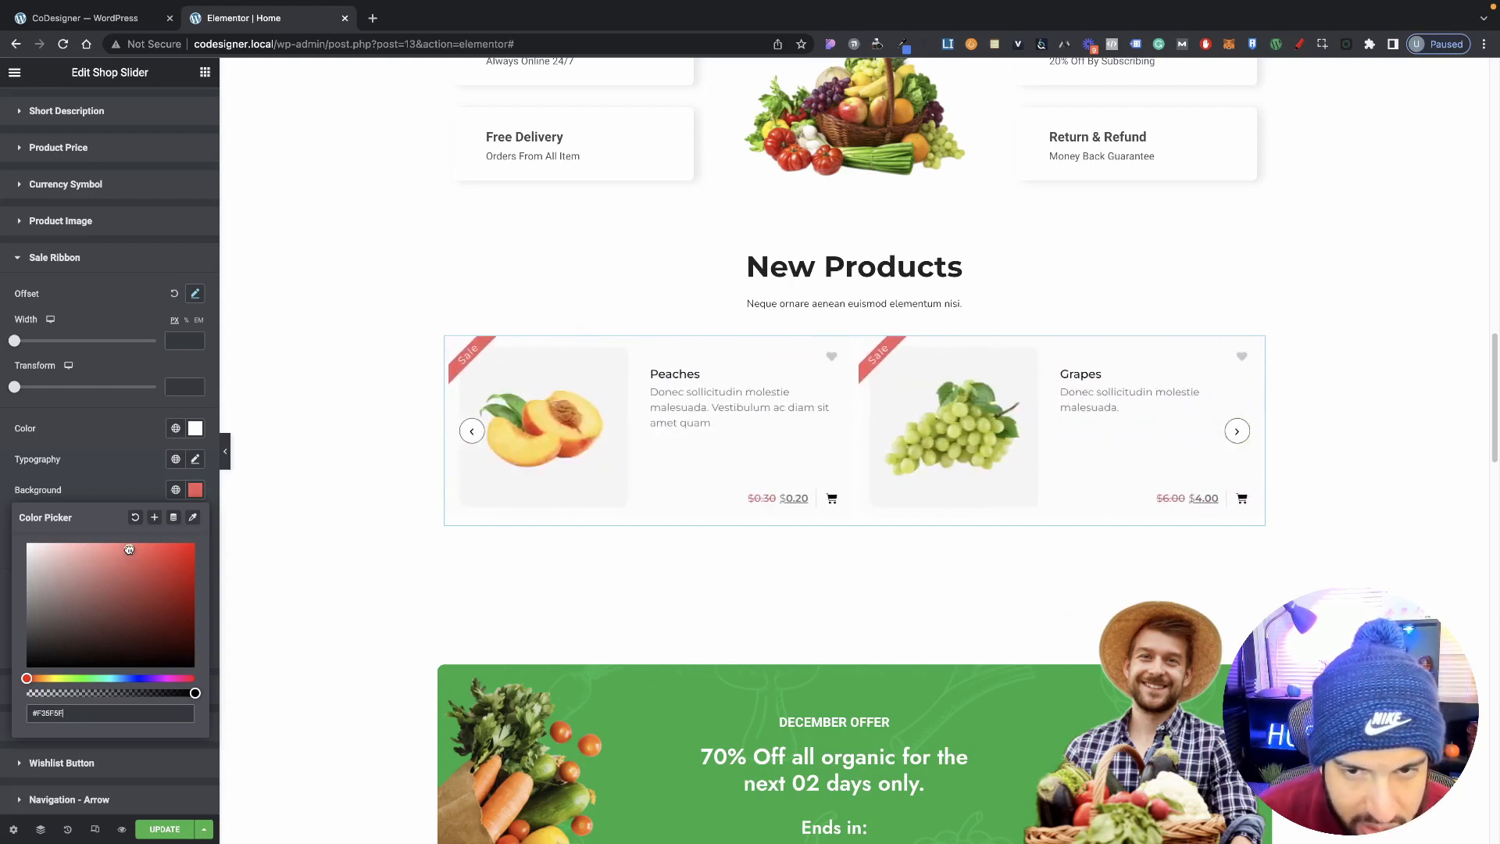
pyautogui.click(137, 494)
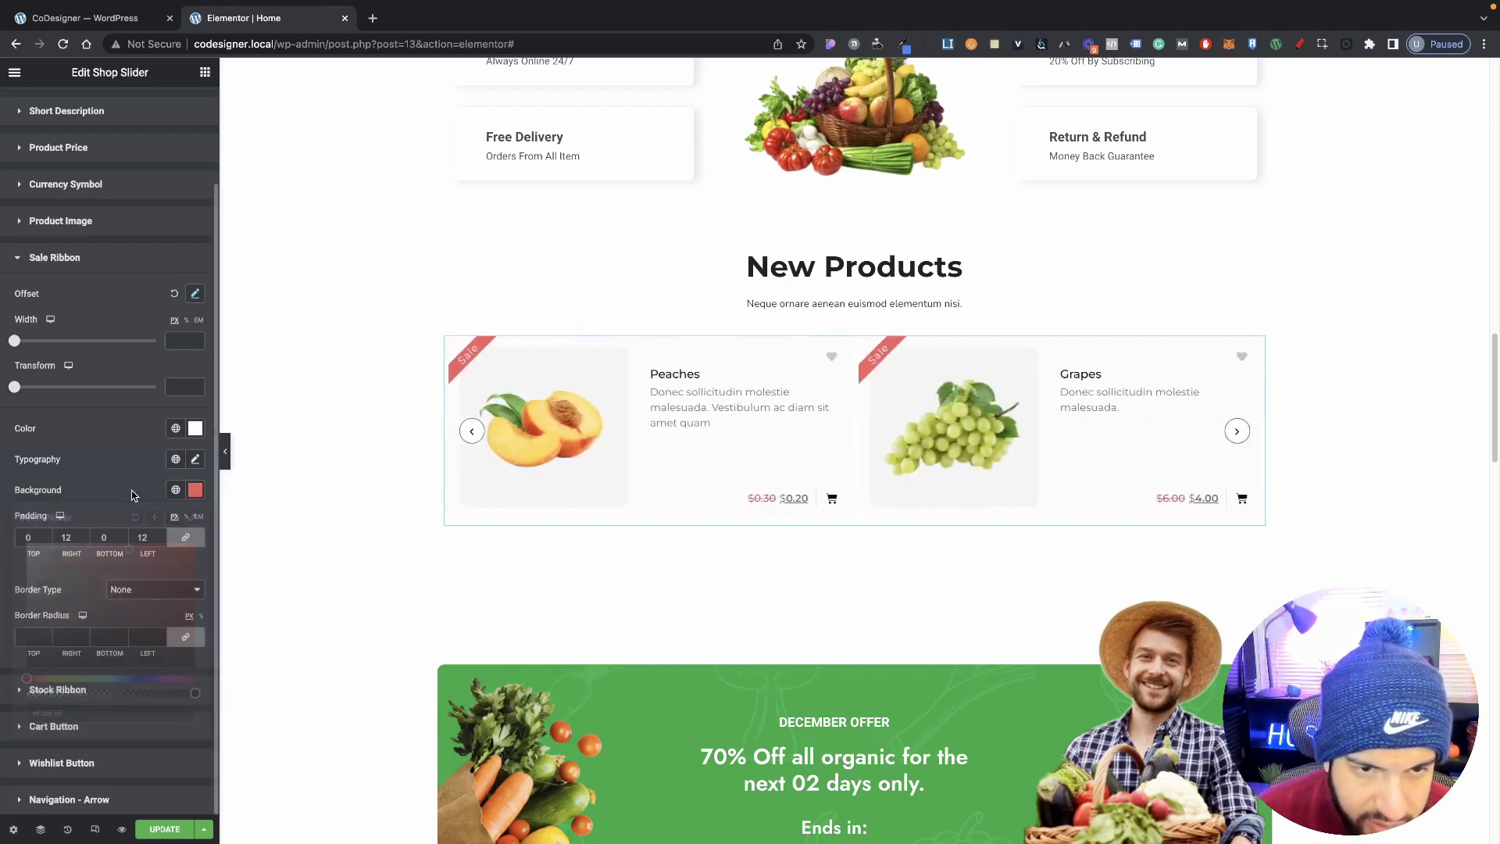
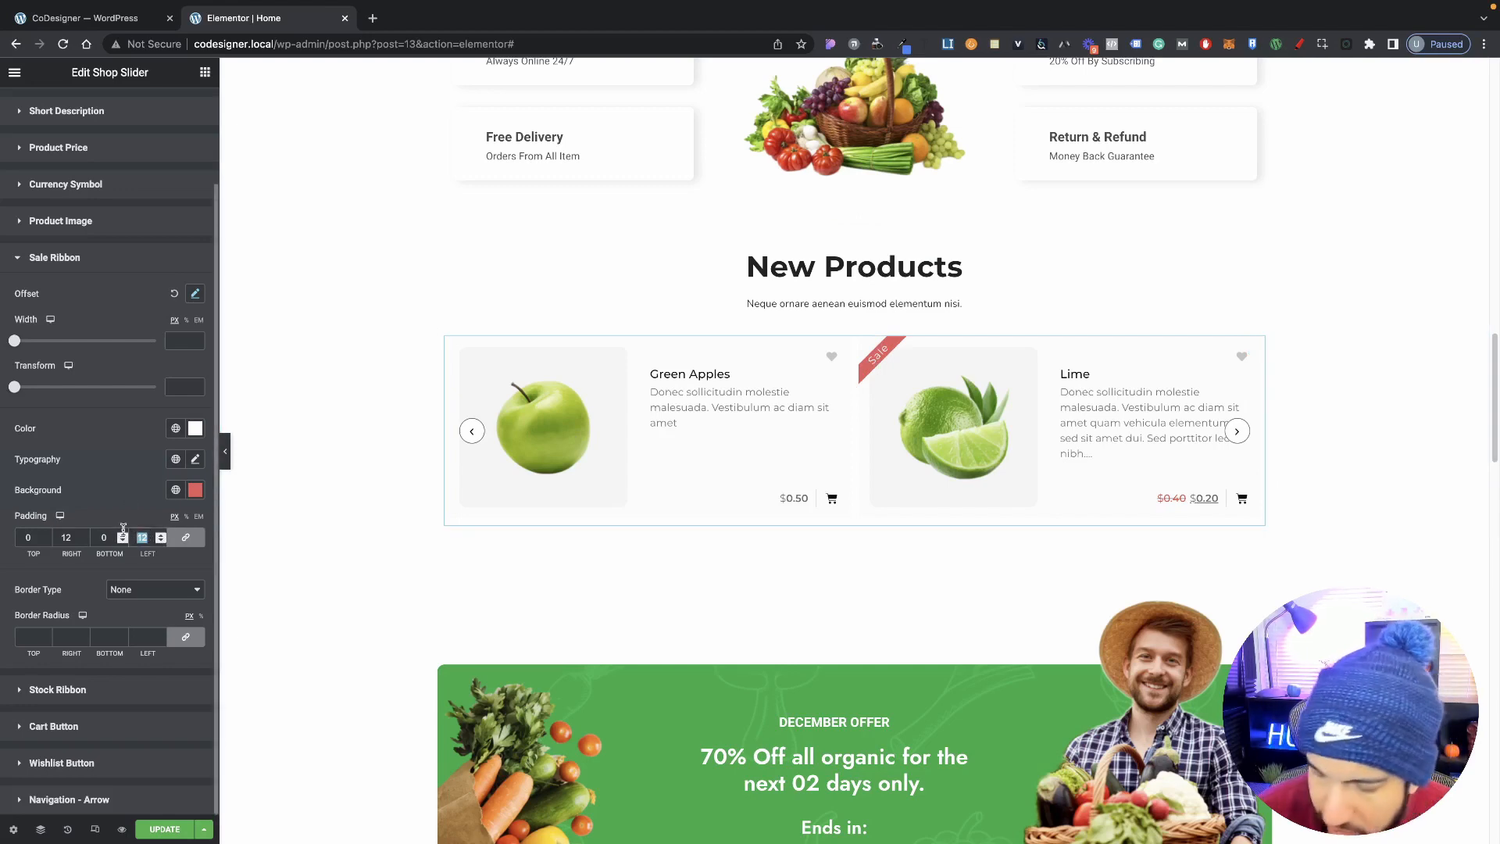
# Try 20 px padding on all sides of the sale ribbon, and undo it.
pyautogui.write('20')
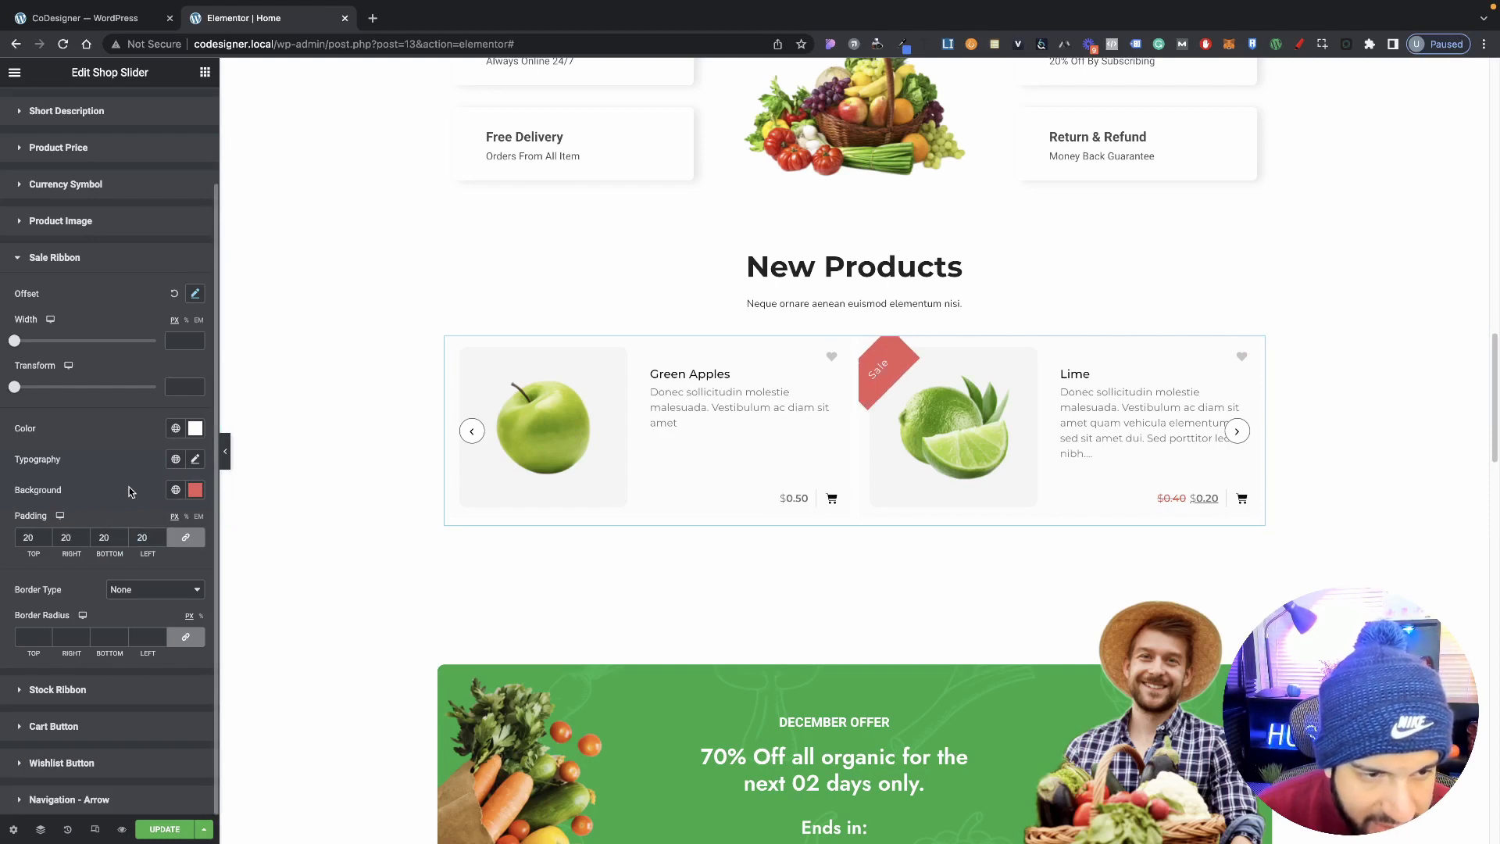
pyautogui.hotkey('ctrl', 'z')
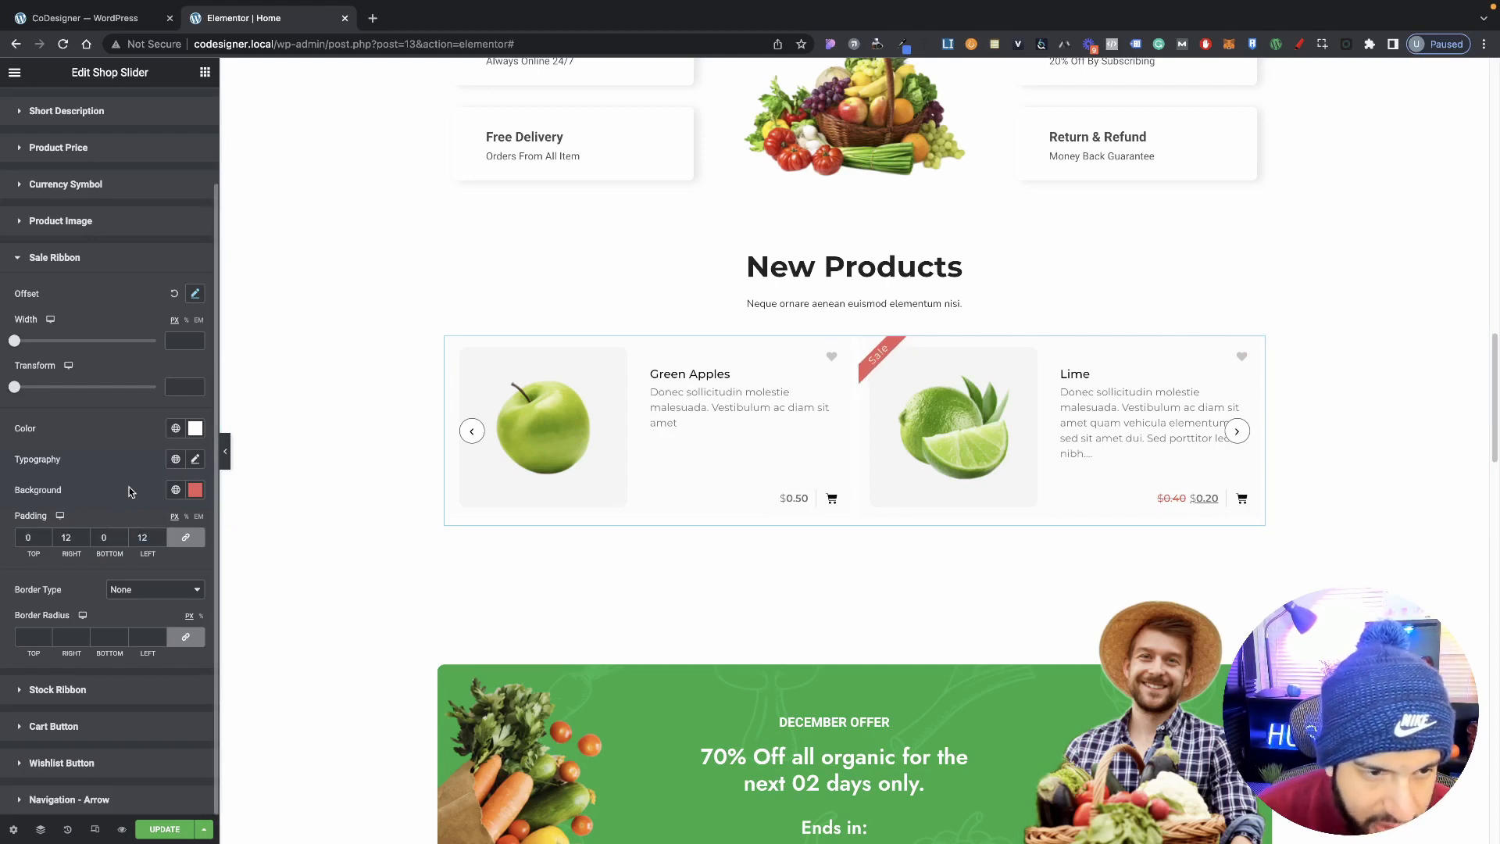
# Try a Solid border in a pale pink colour on the sale ribbon, and undo the colour changes.
pyautogui.click(141, 594)
pyautogui.click(139, 604)
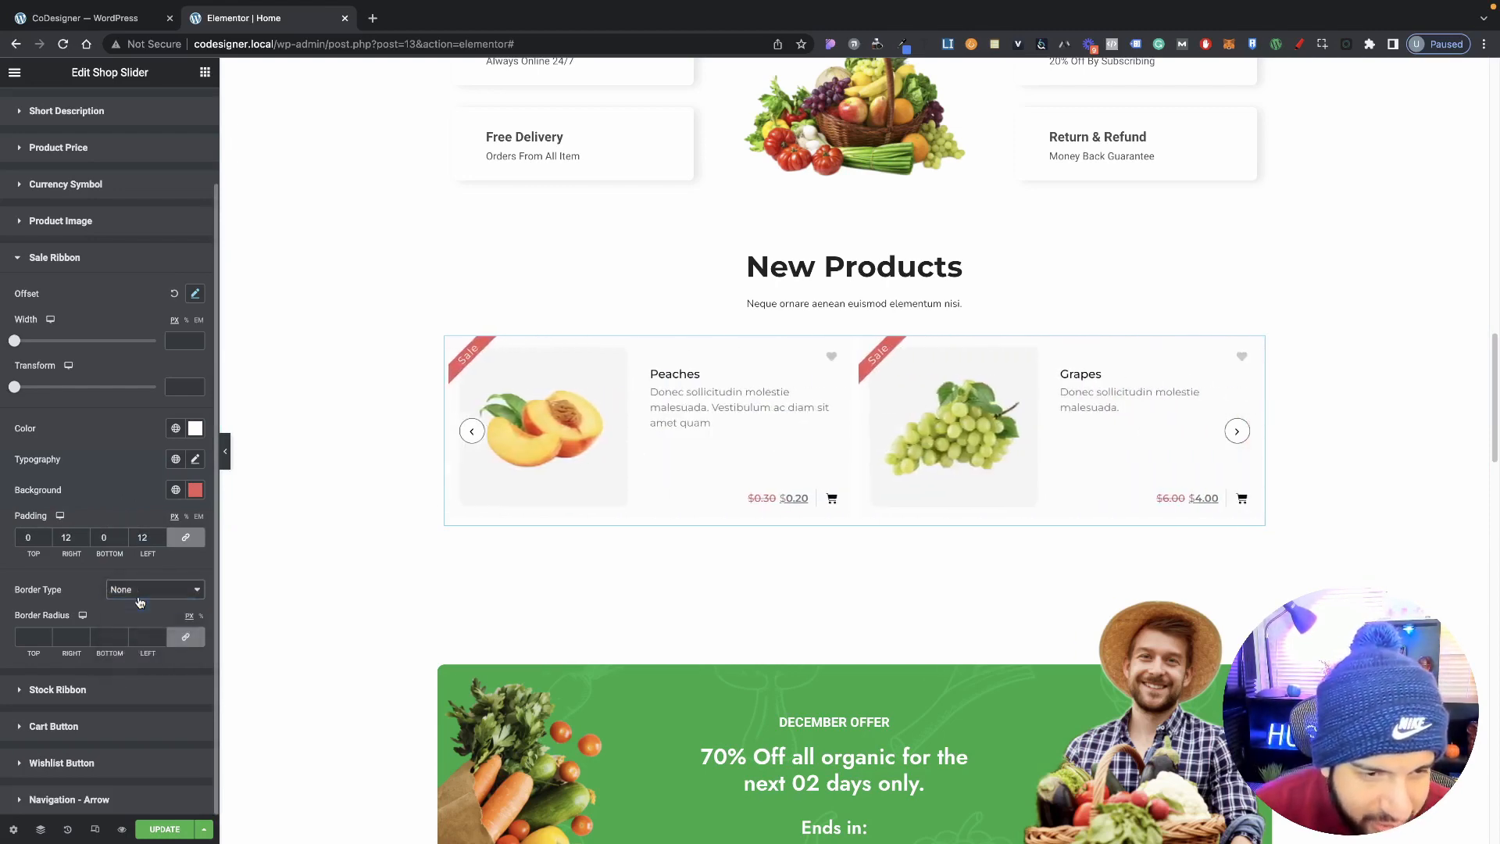
pyautogui.click(194, 677)
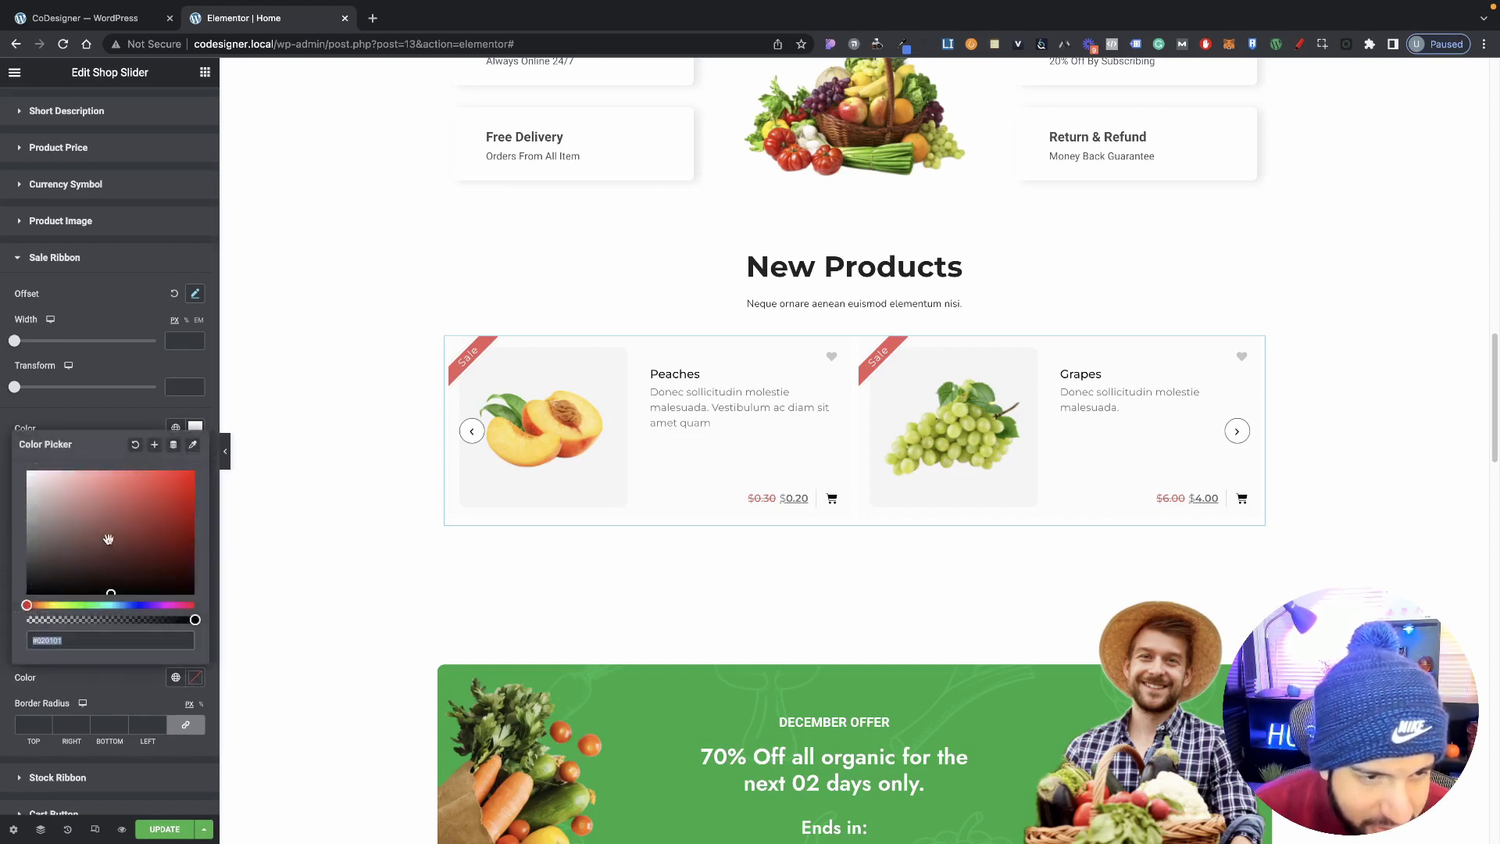
pyautogui.moveTo(105, 473)
pyautogui.mouseDown()
pyautogui.moveTo(69, 463)
pyautogui.moveTo(88, 471)
pyautogui.mouseUp()
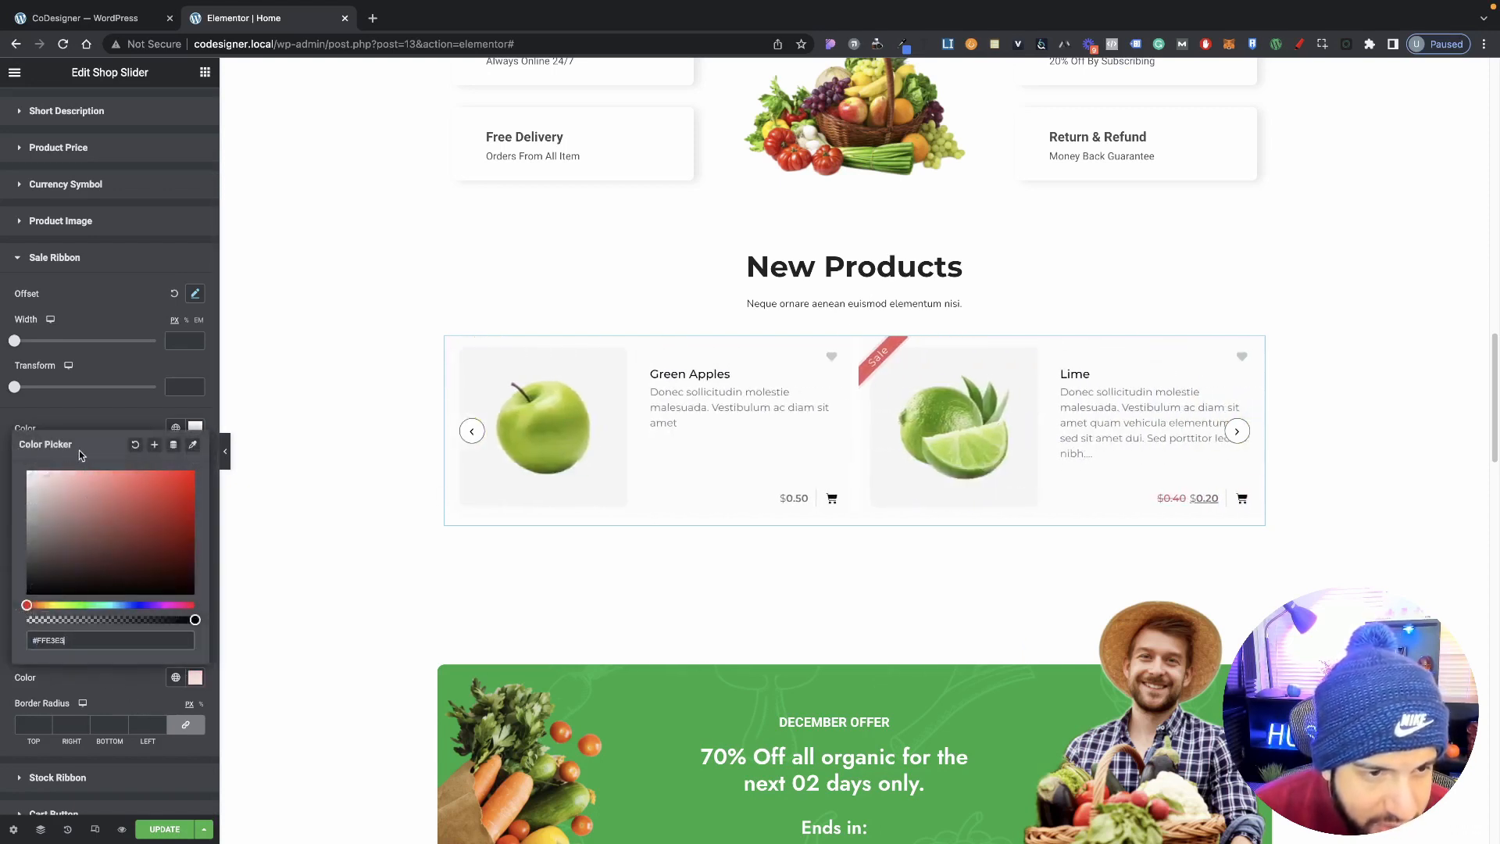
pyautogui.click(115, 423)
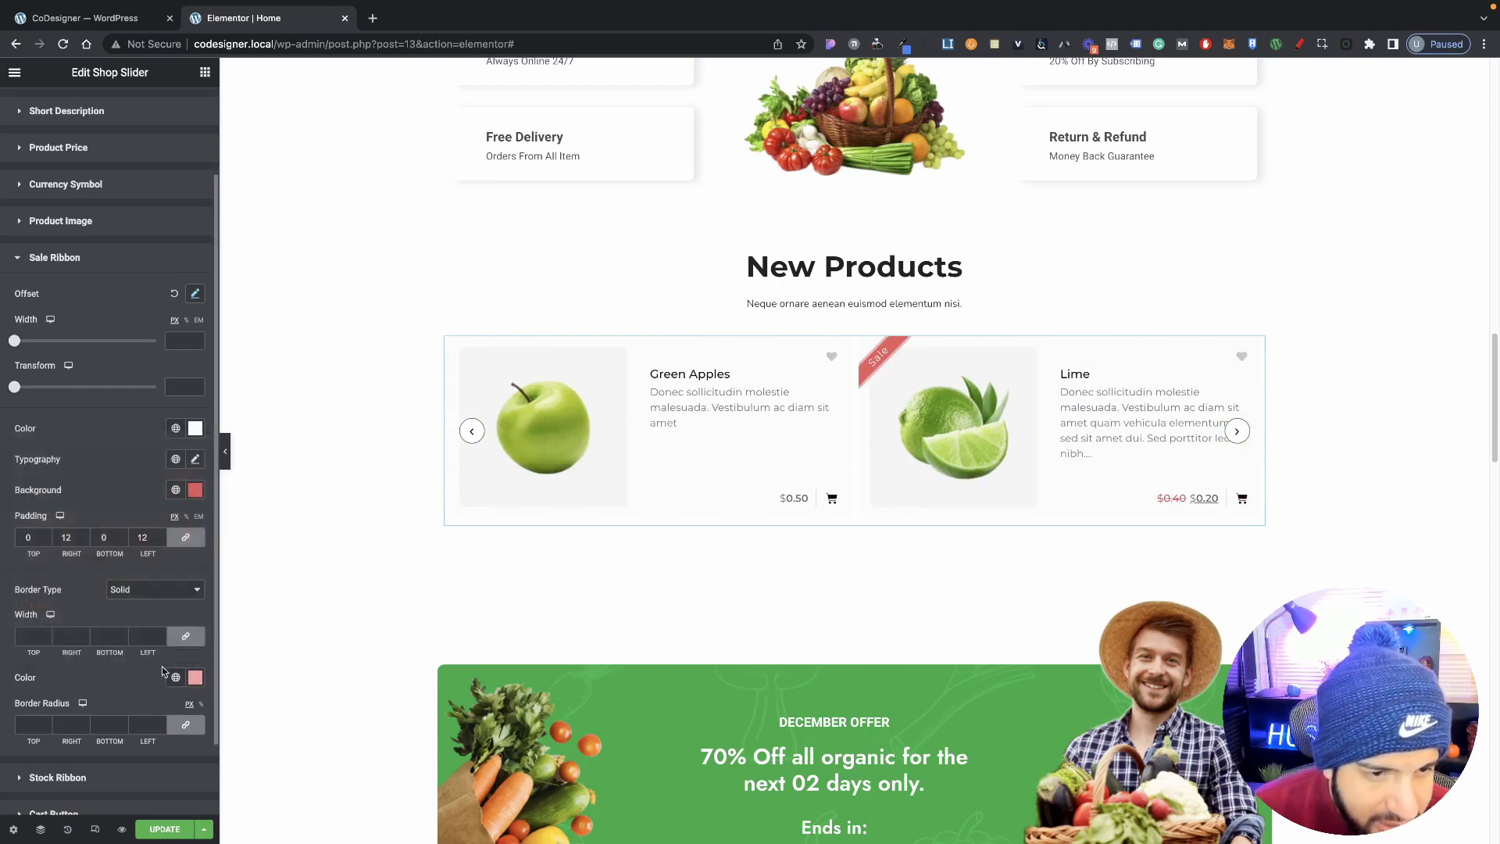
pyautogui.click(196, 679)
pyautogui.click(118, 683)
pyautogui.press('super+z')
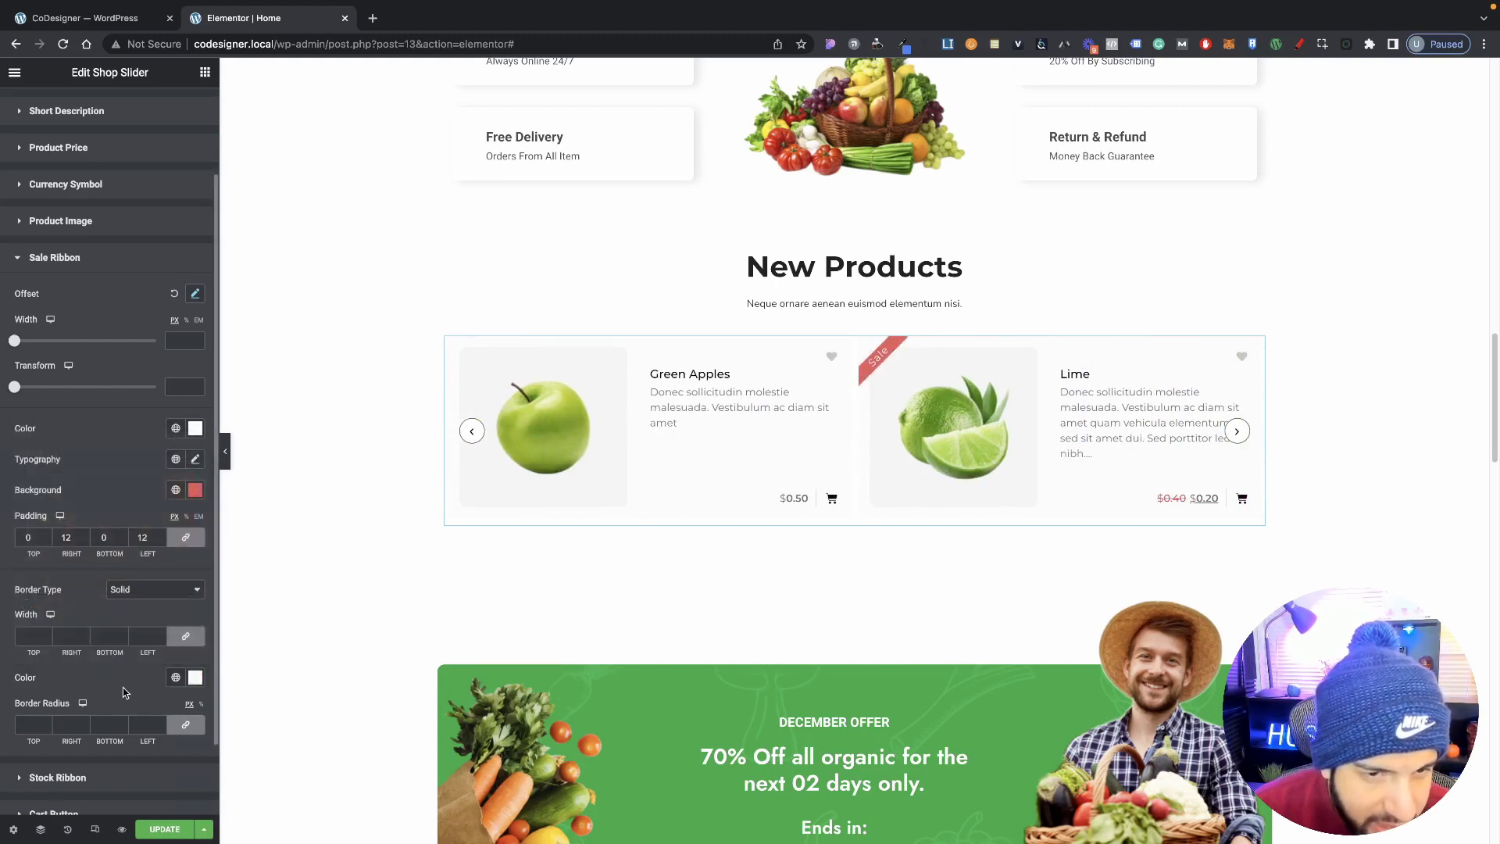
pyautogui.press('super+z')
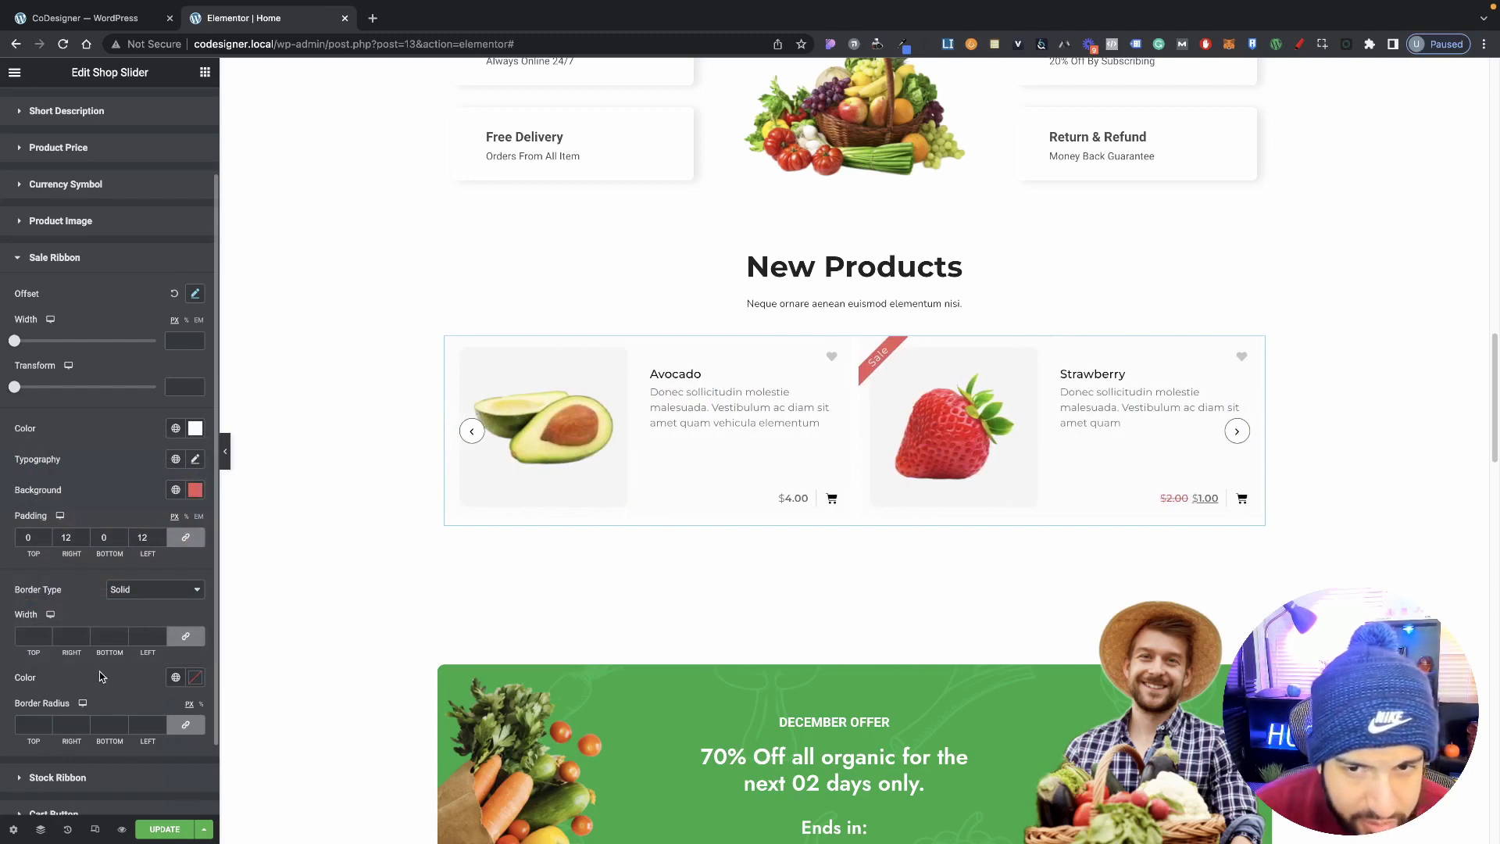
# Try sale ribbon border widths of 11 px and 3 px on all sides, and set the border type back to None.
pyautogui.scroll(-1, 100, 668)
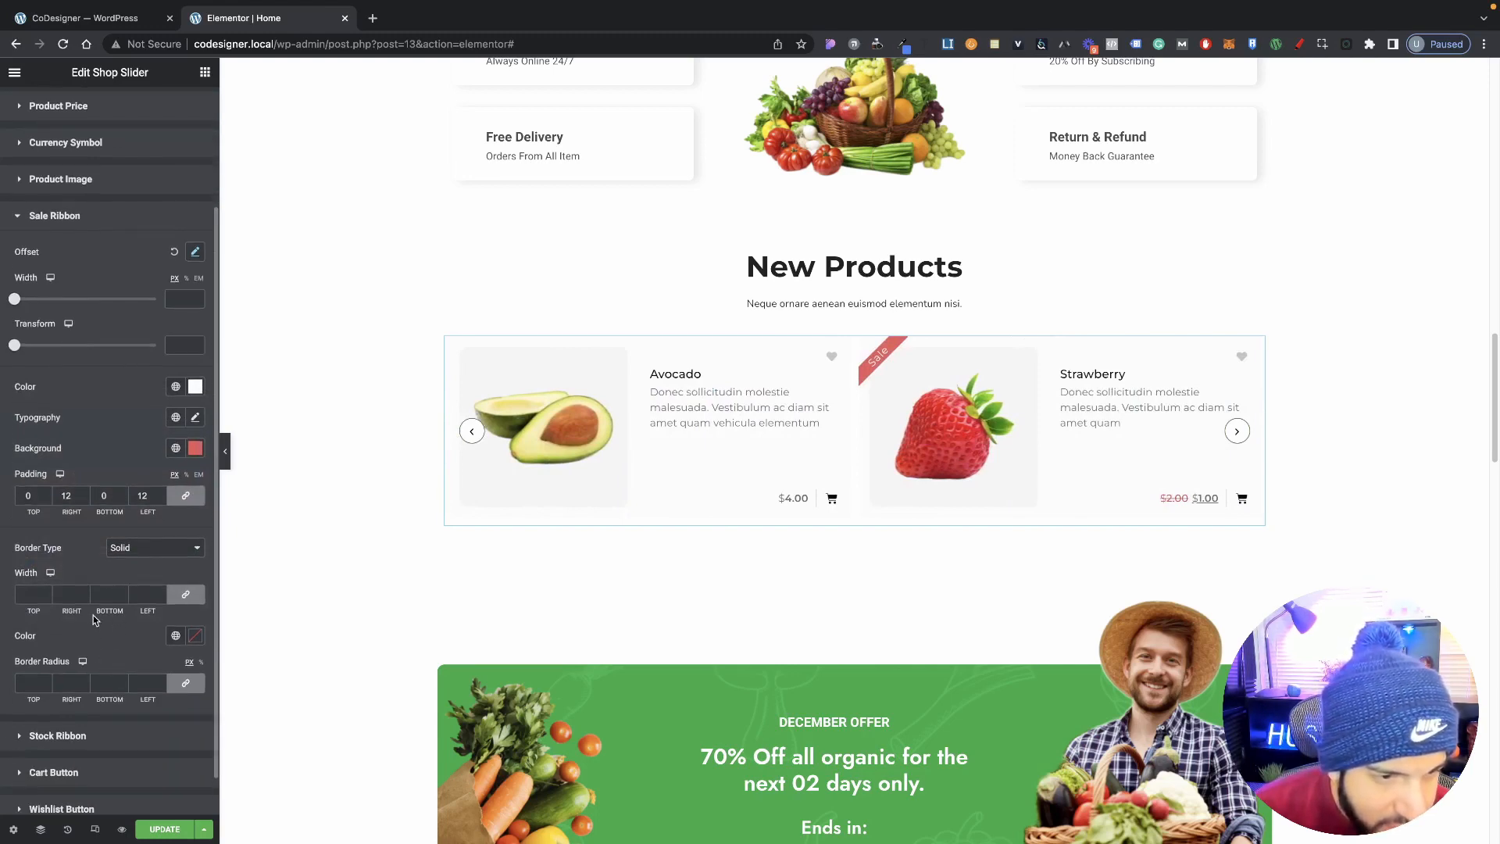
pyautogui.click(162, 596)
pyautogui.write('7')
pyautogui.click(161, 592)
pyautogui.click(160, 593)
pyautogui.click(161, 593)
pyautogui.click(161, 592)
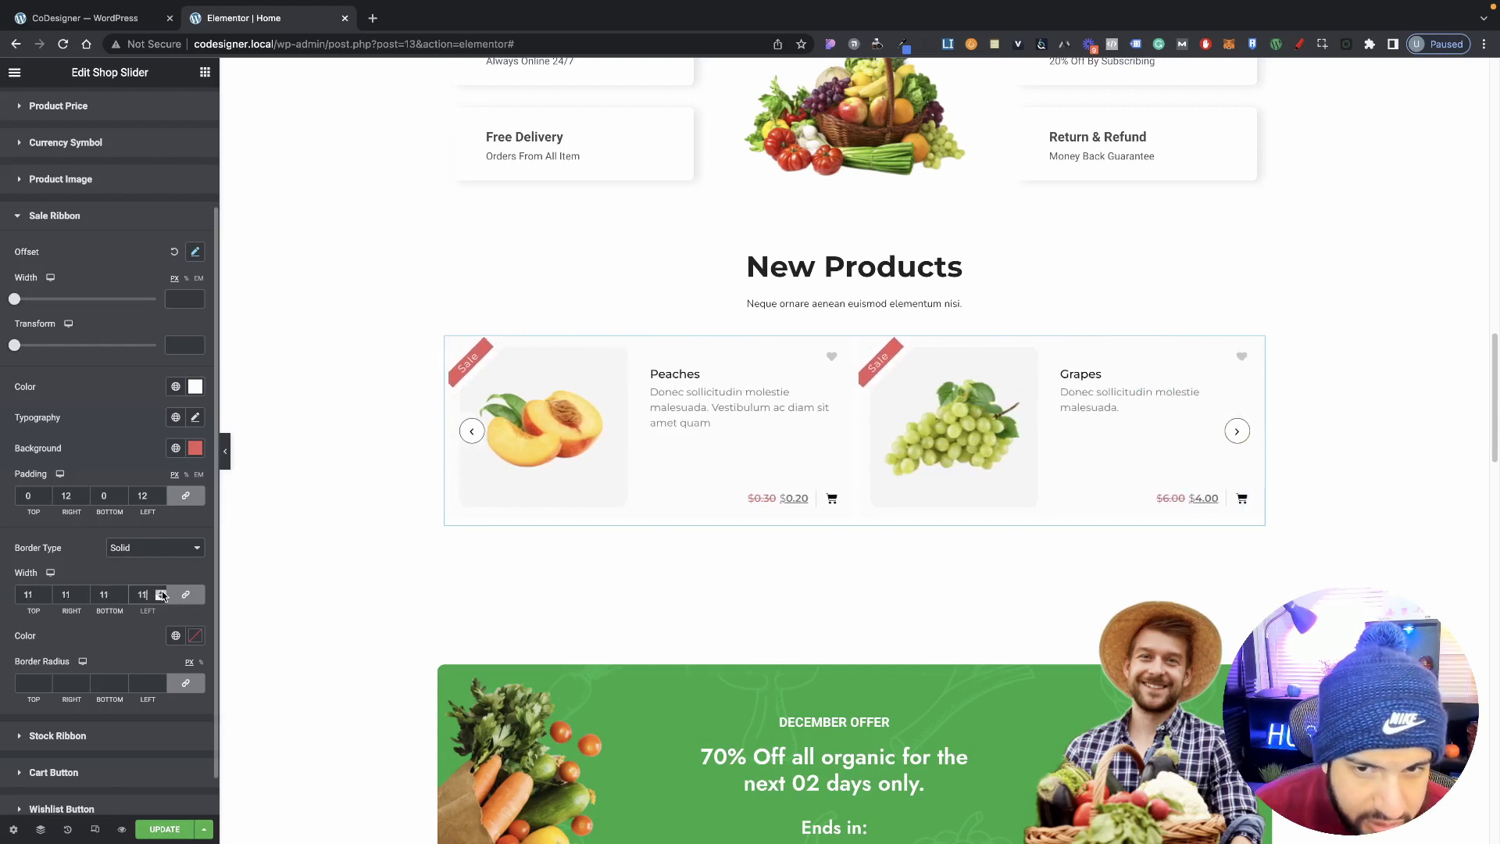
pyautogui.click(161, 592)
pyautogui.click(161, 598)
pyautogui.click(161, 599)
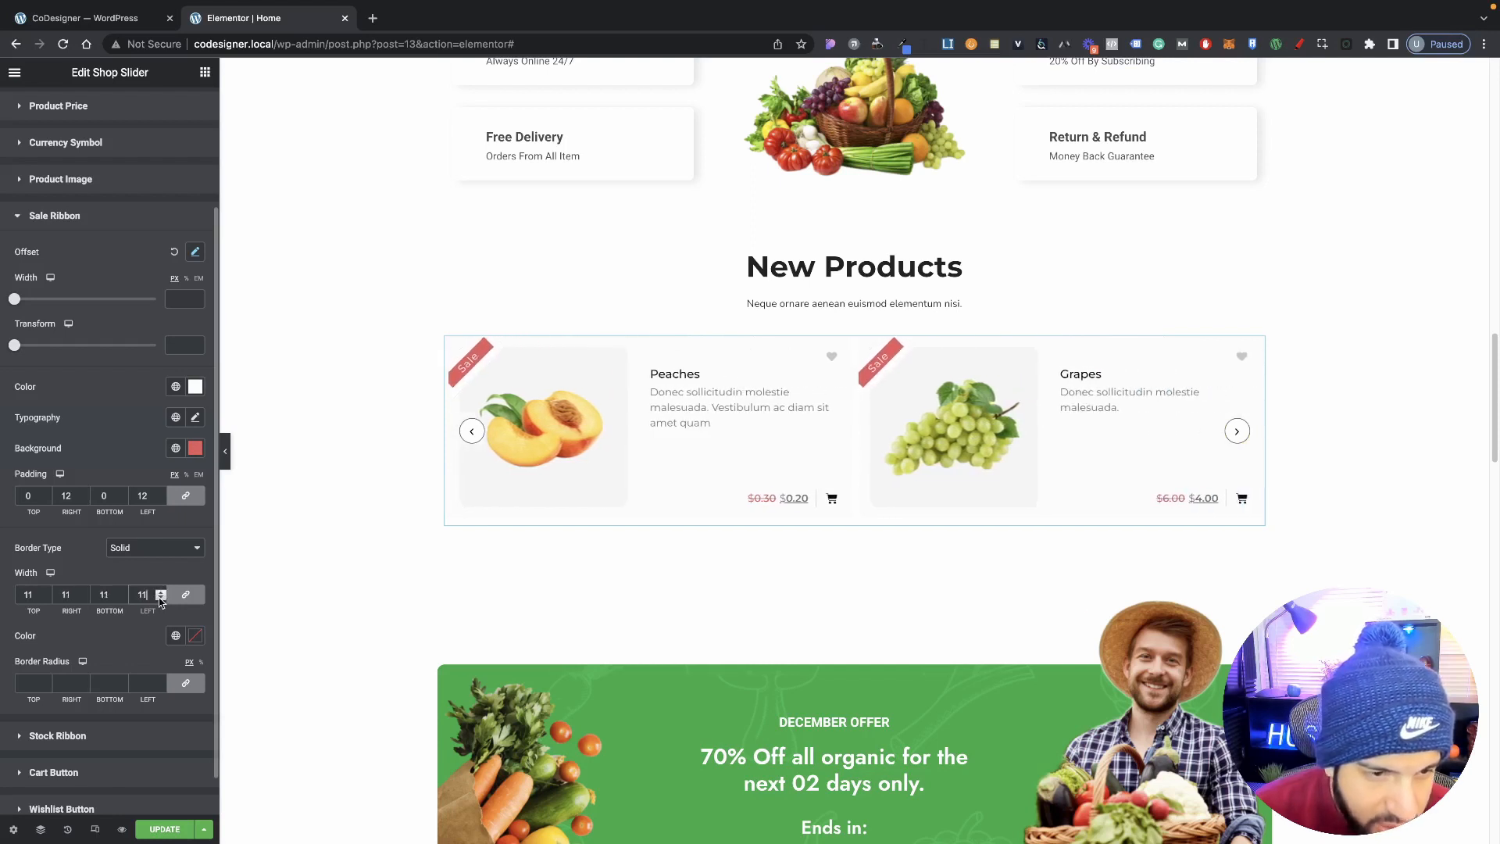
pyautogui.click(161, 598)
pyautogui.click(161, 599)
pyautogui.click(161, 599)
pyautogui.click(161, 598)
pyautogui.click(161, 599)
pyautogui.click(160, 598)
pyautogui.click(161, 598)
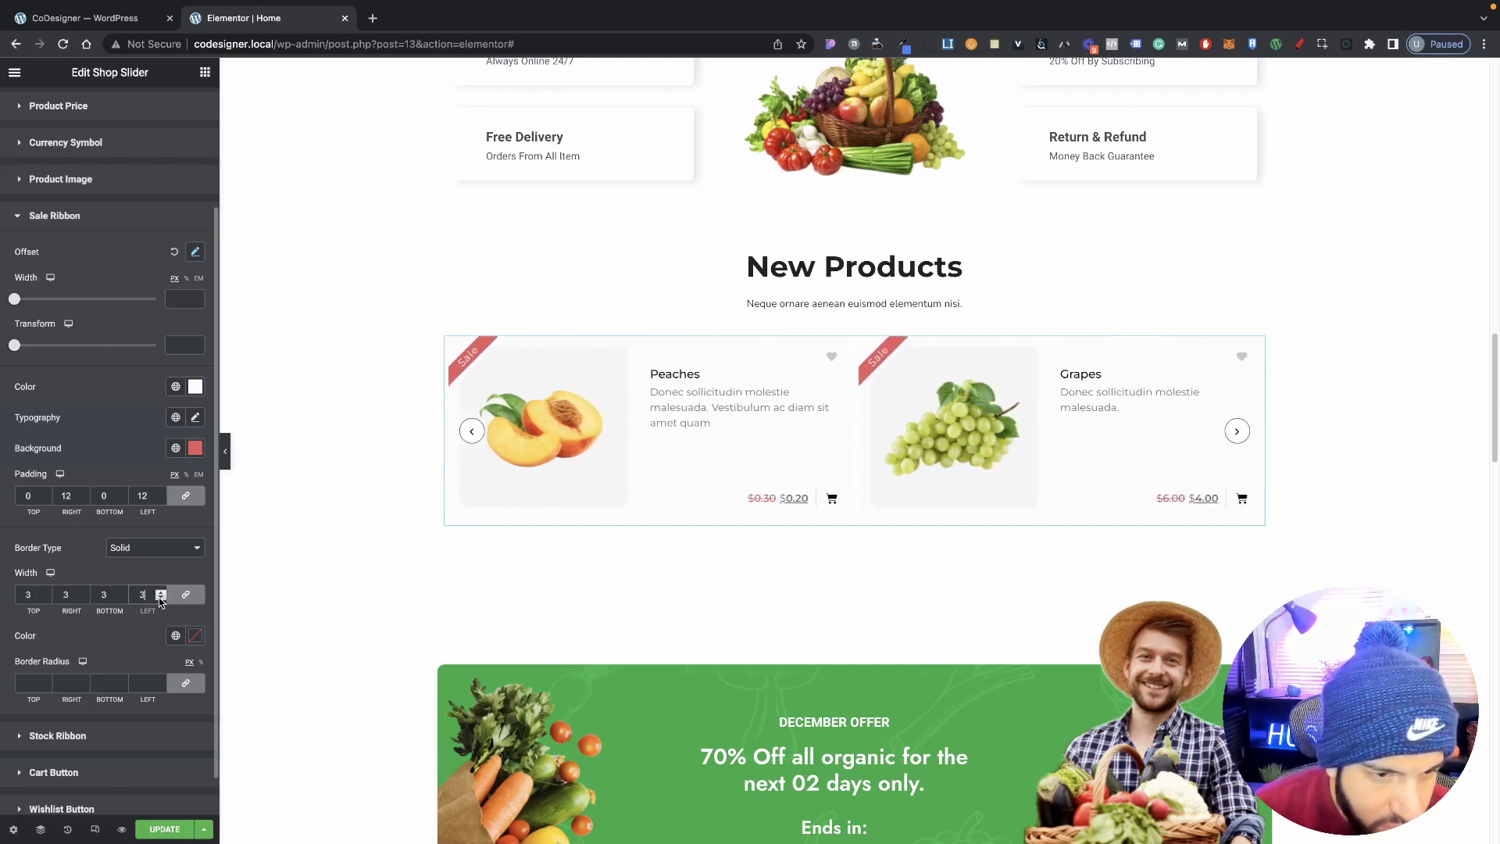
pyautogui.click(156, 548)
pyautogui.click(161, 534)
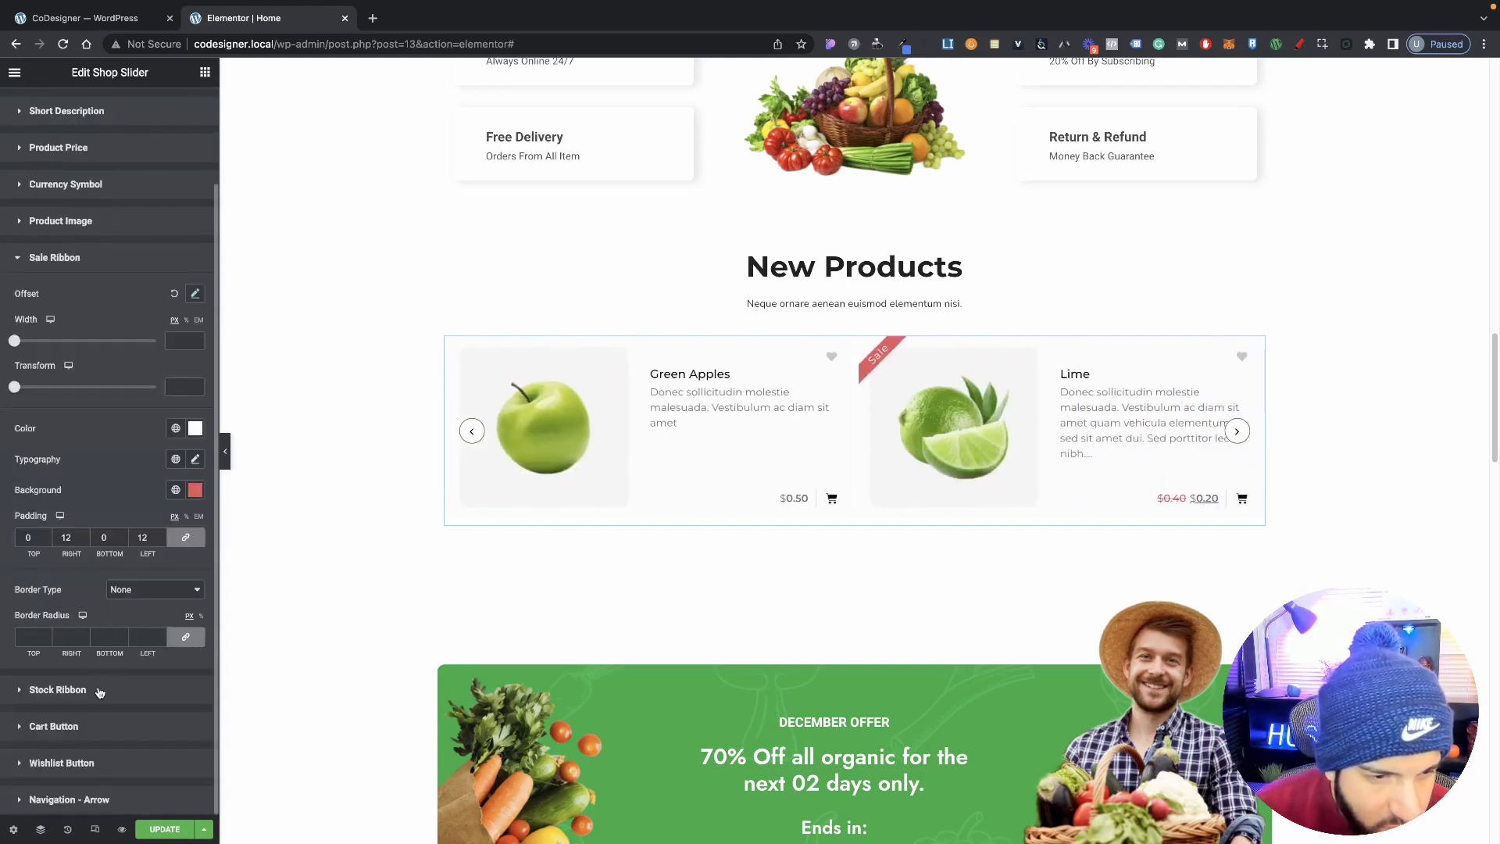
# Review the stock ribbon's style options for the shop slider.
pyautogui.click(58, 690)
pyautogui.scroll(-2, 116, 594)
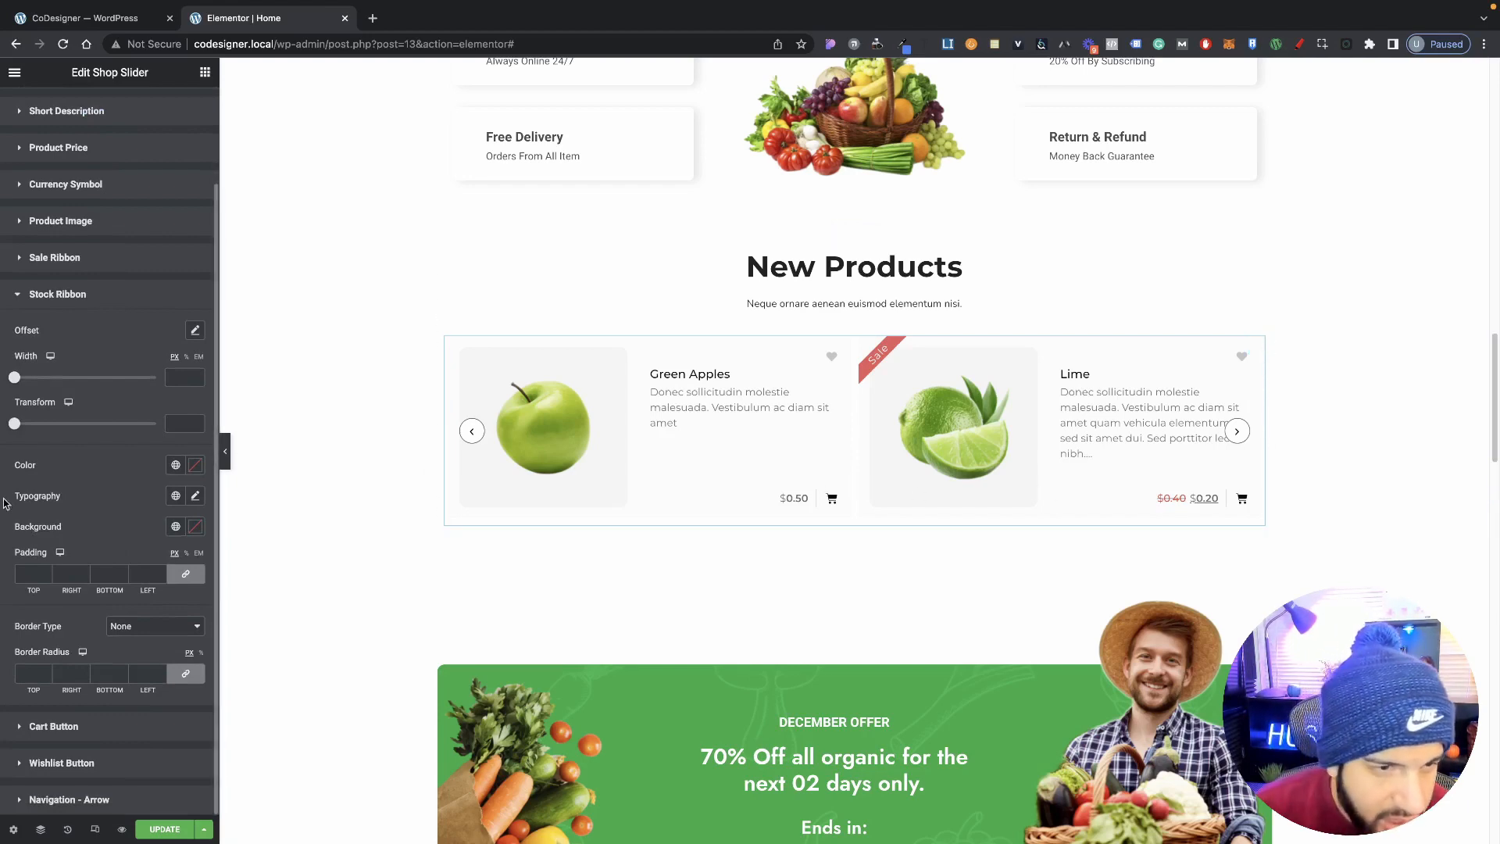
pyautogui.click(68, 301)
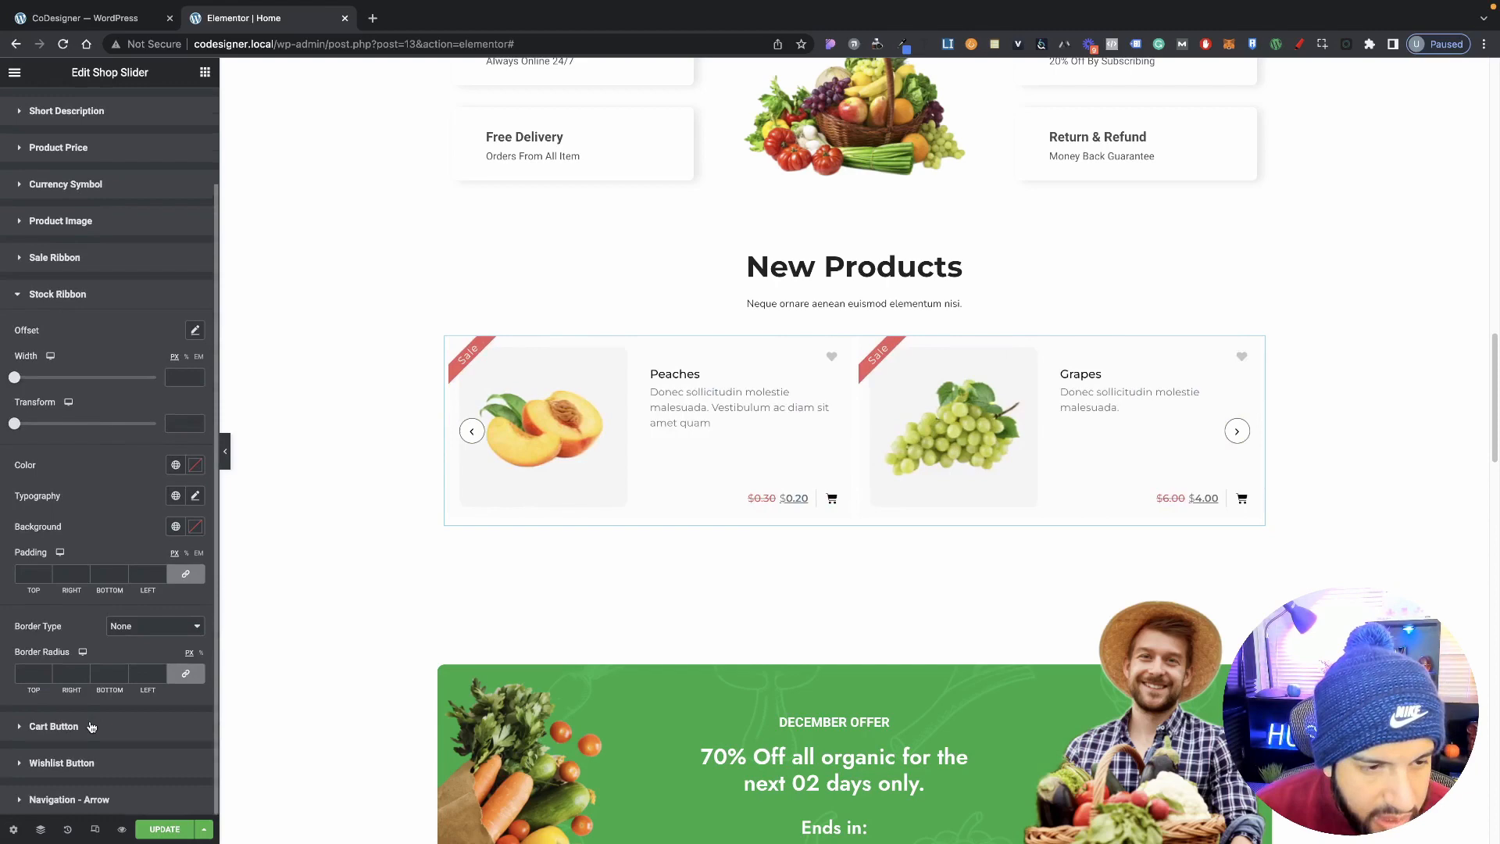
# Open the cart button's style settings and look over the recommended icons in its icon library.
pyautogui.click(92, 726)
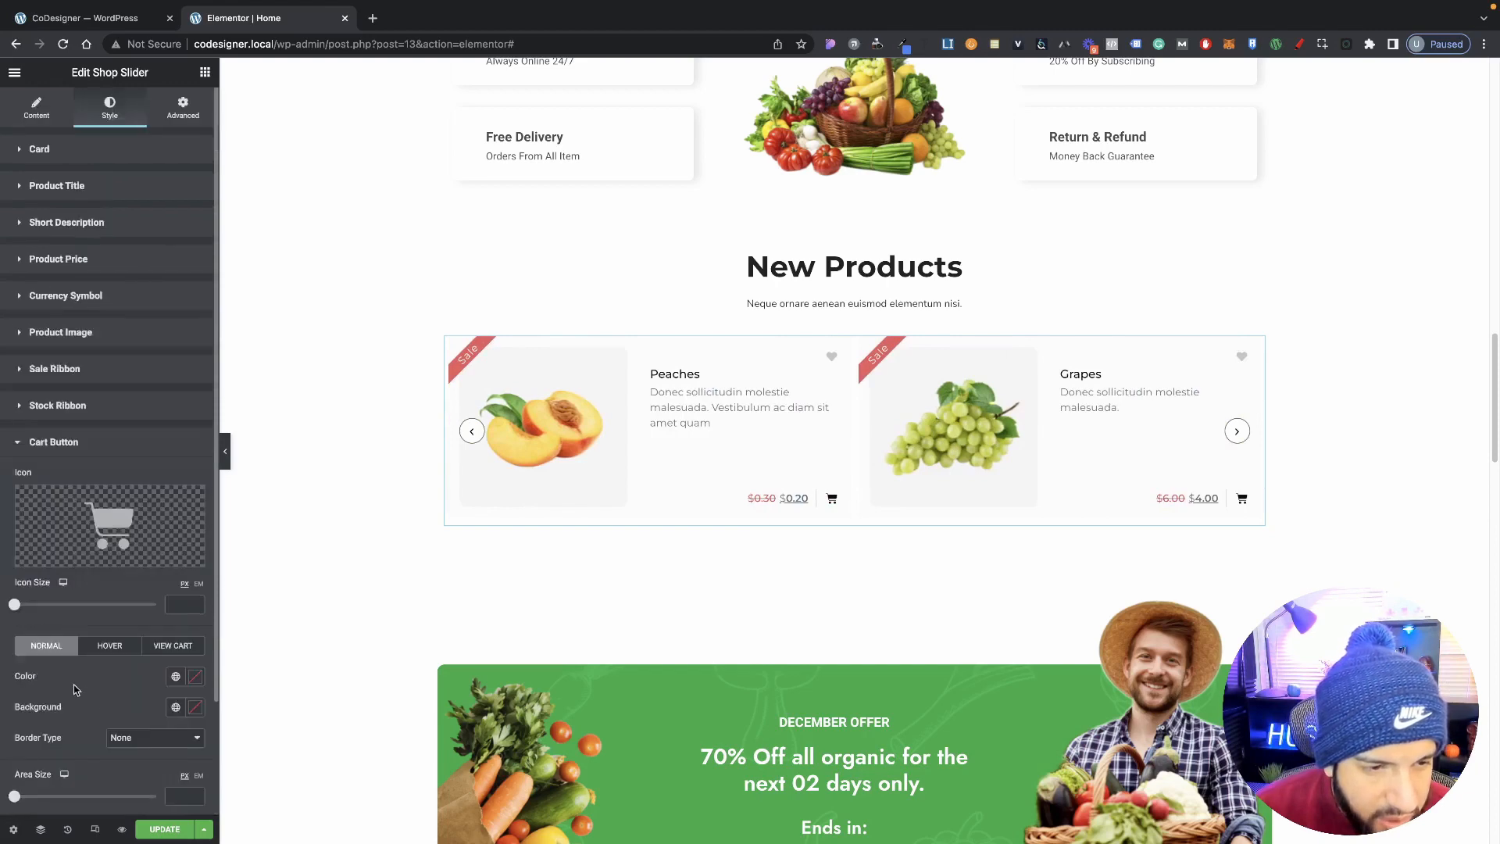
pyautogui.scroll(-2, 82, 547)
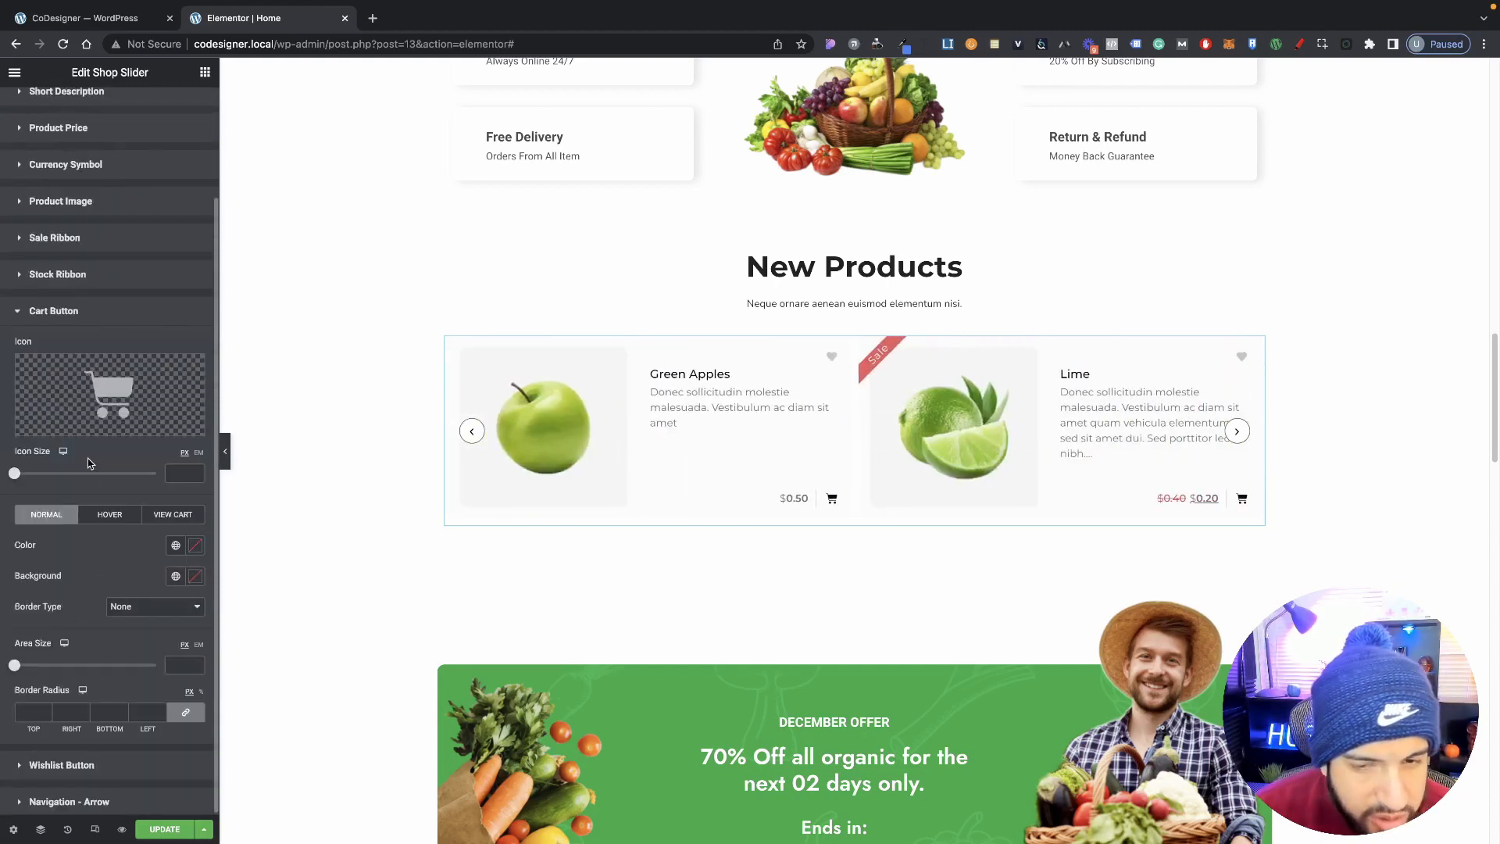
pyautogui.click(110, 385)
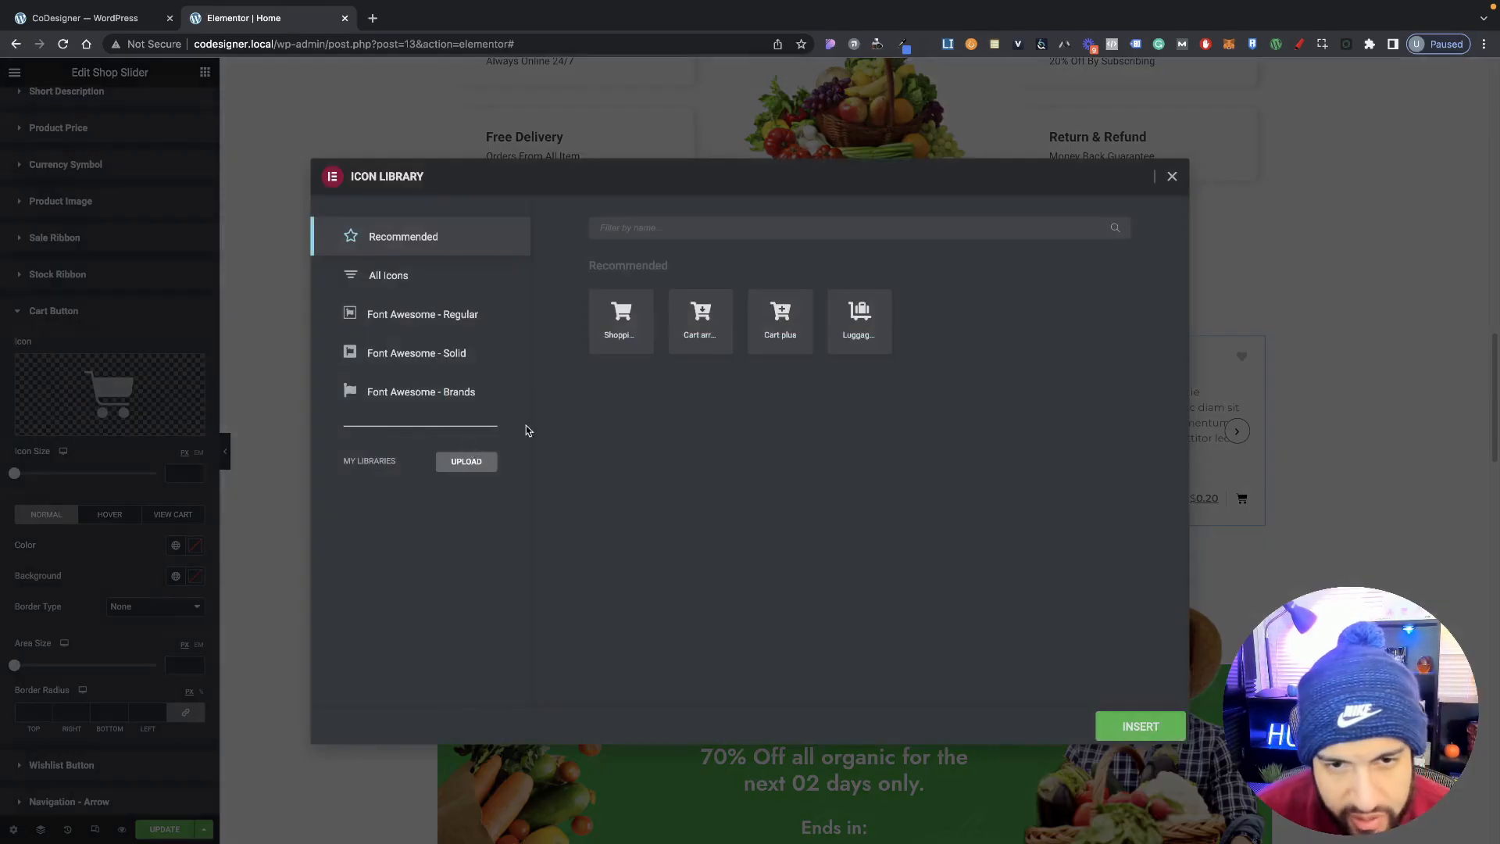
pyautogui.click(677, 225)
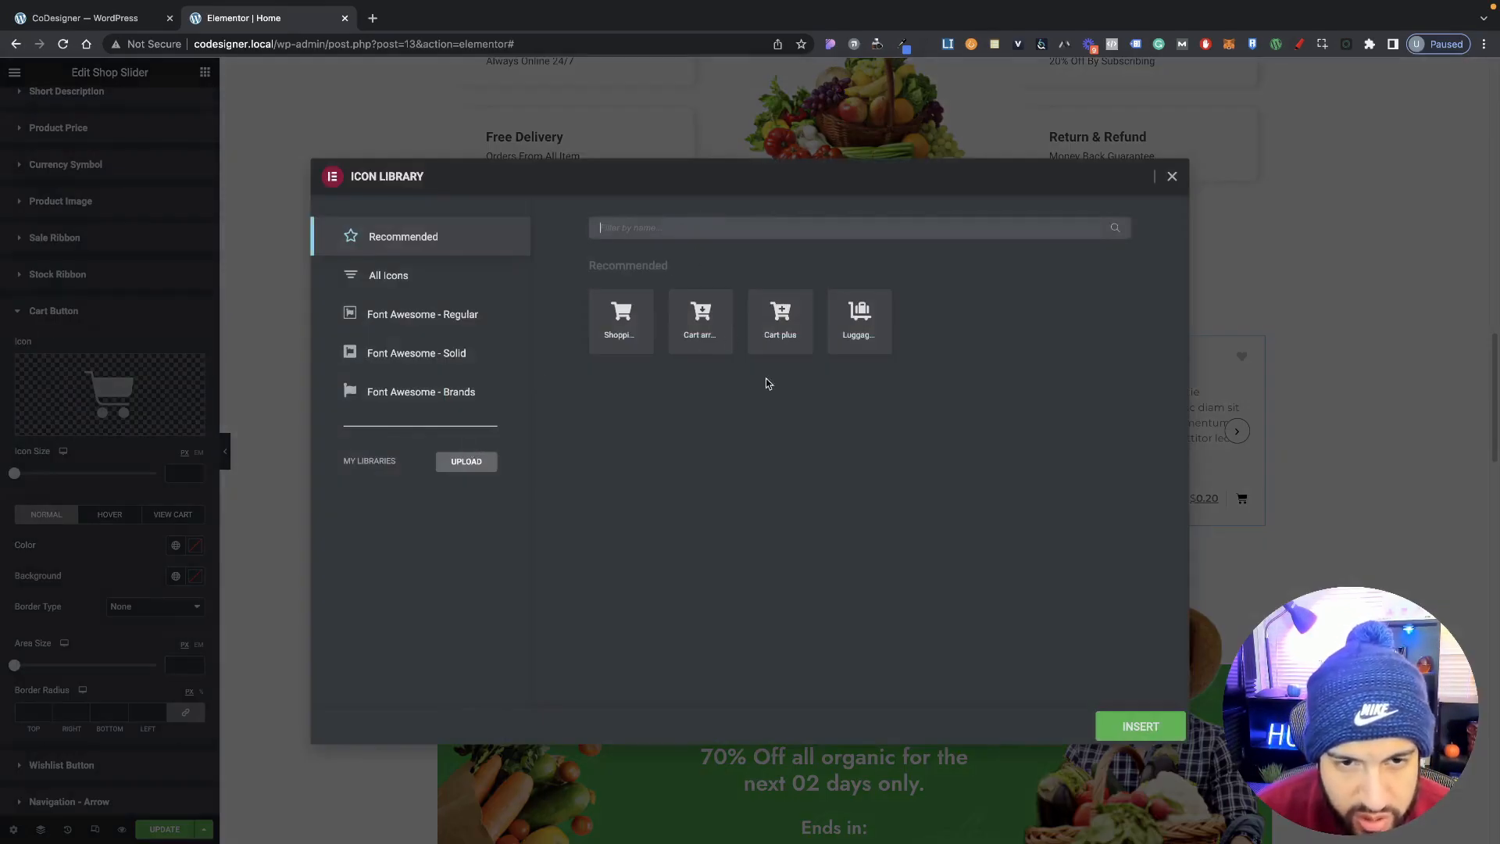
pyautogui.click(133, 501)
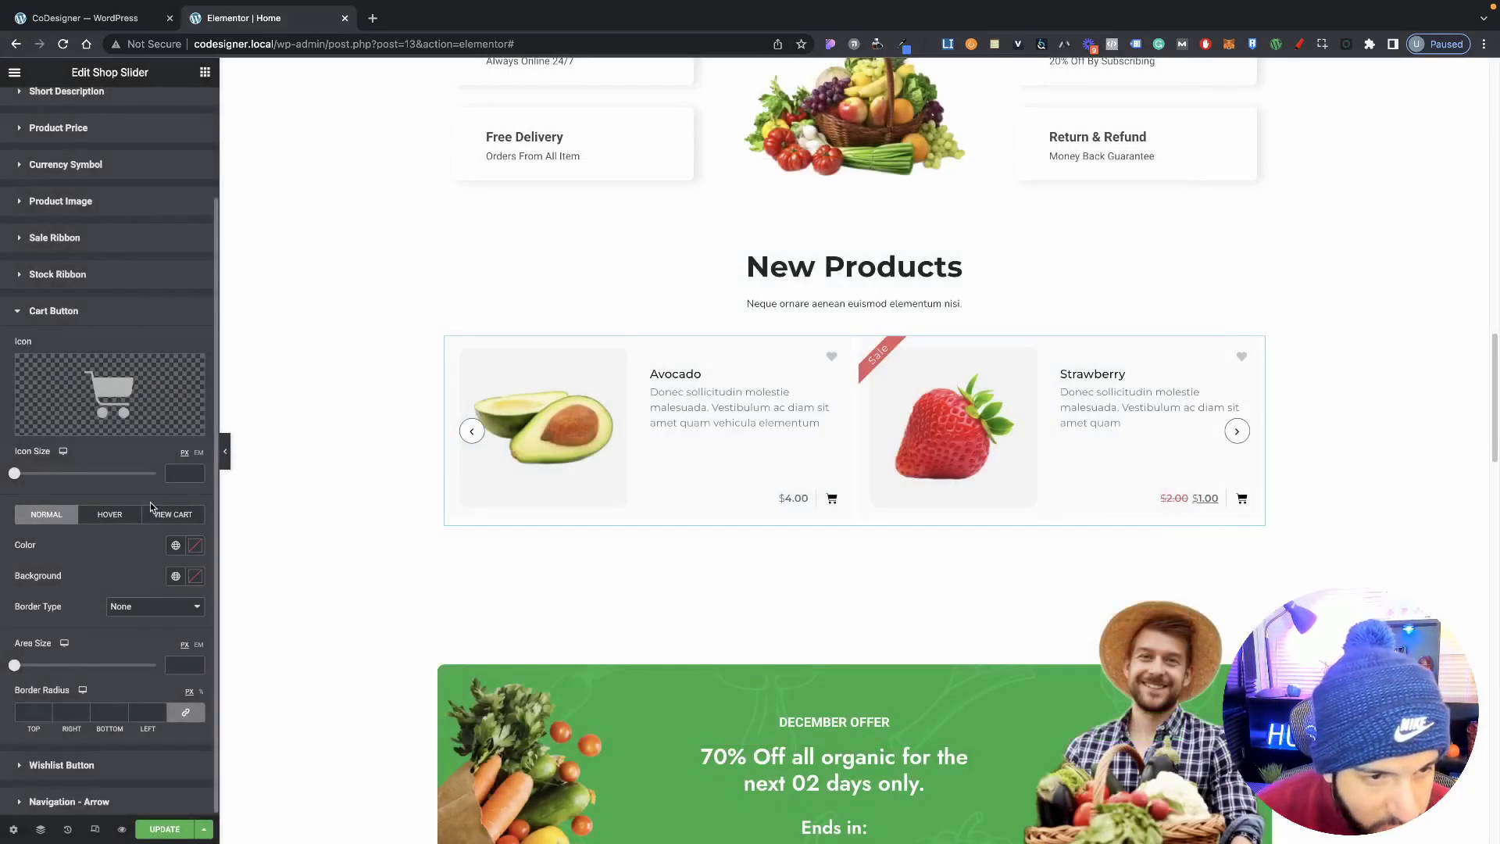
# Try a different cart icon size and clear it, and try dark red and muted pink as the icon's normal colour.
pyautogui.moveTo(14, 473); pyautogui.dragTo(57, 478)
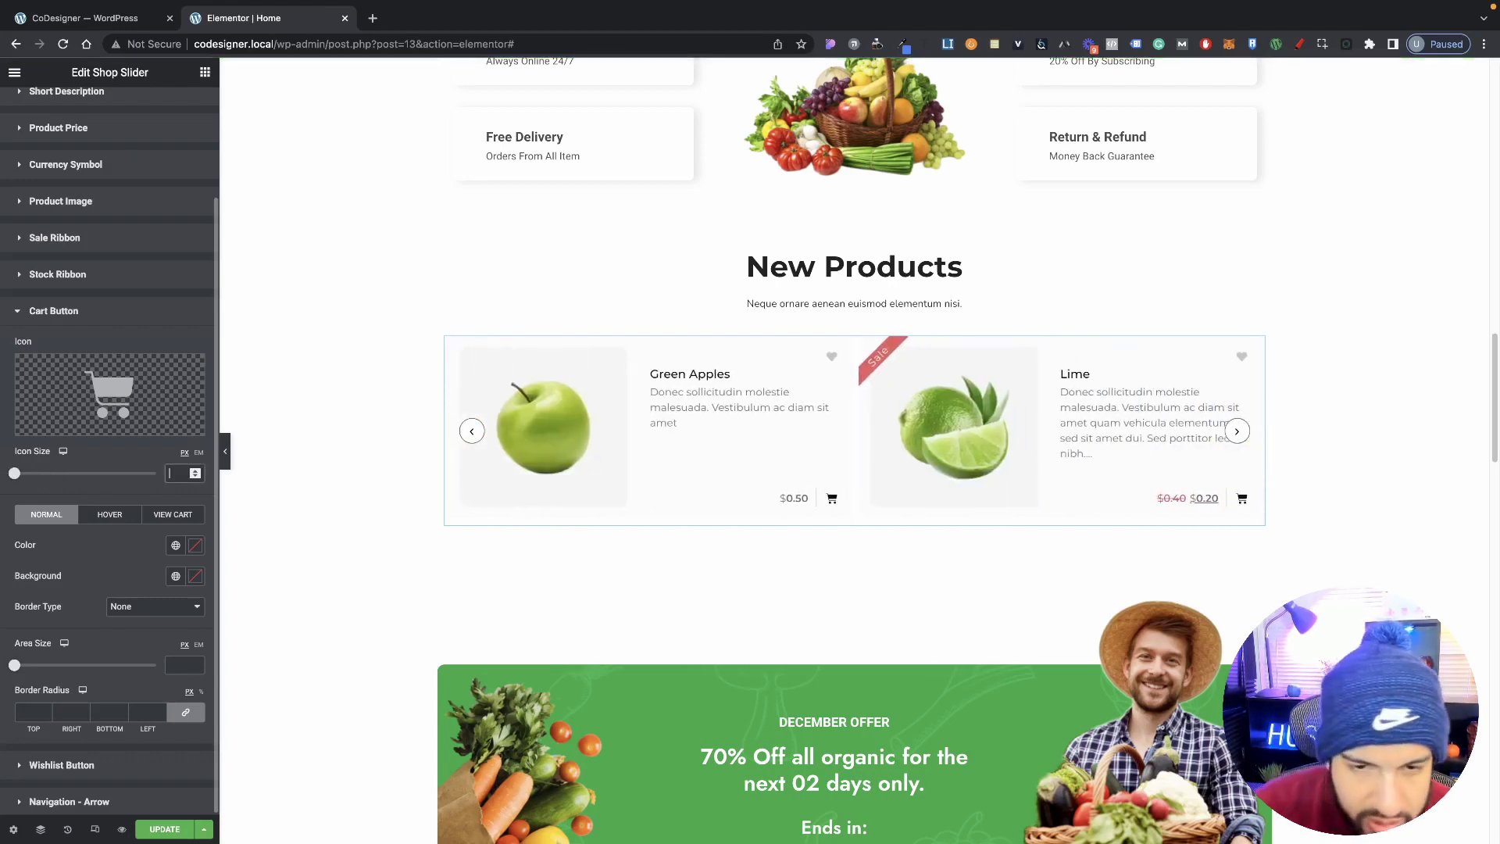
pyautogui.write('0')
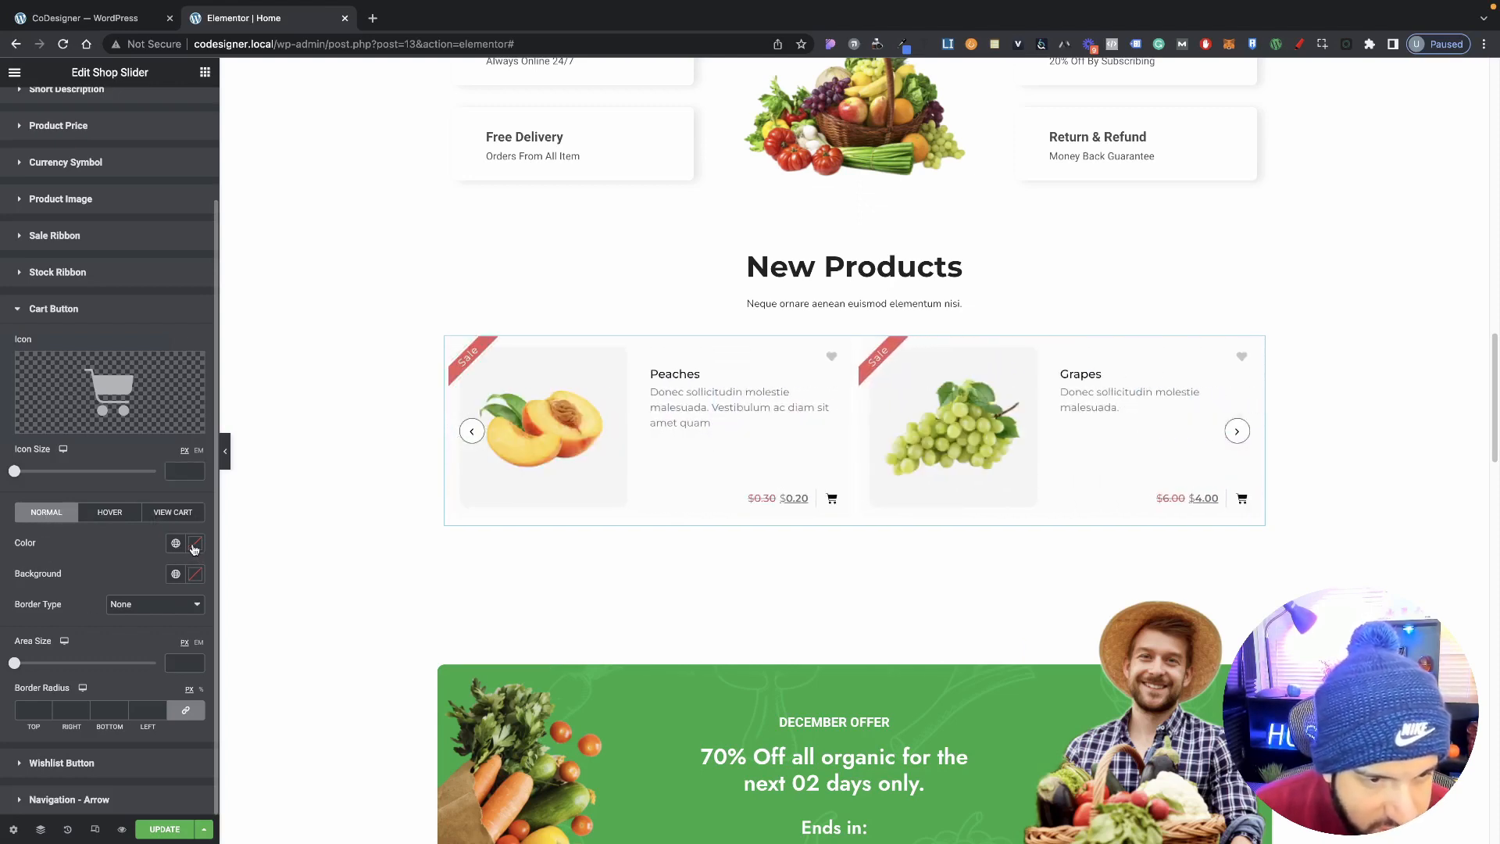
pyautogui.click(192, 548)
pyautogui.click(169, 618)
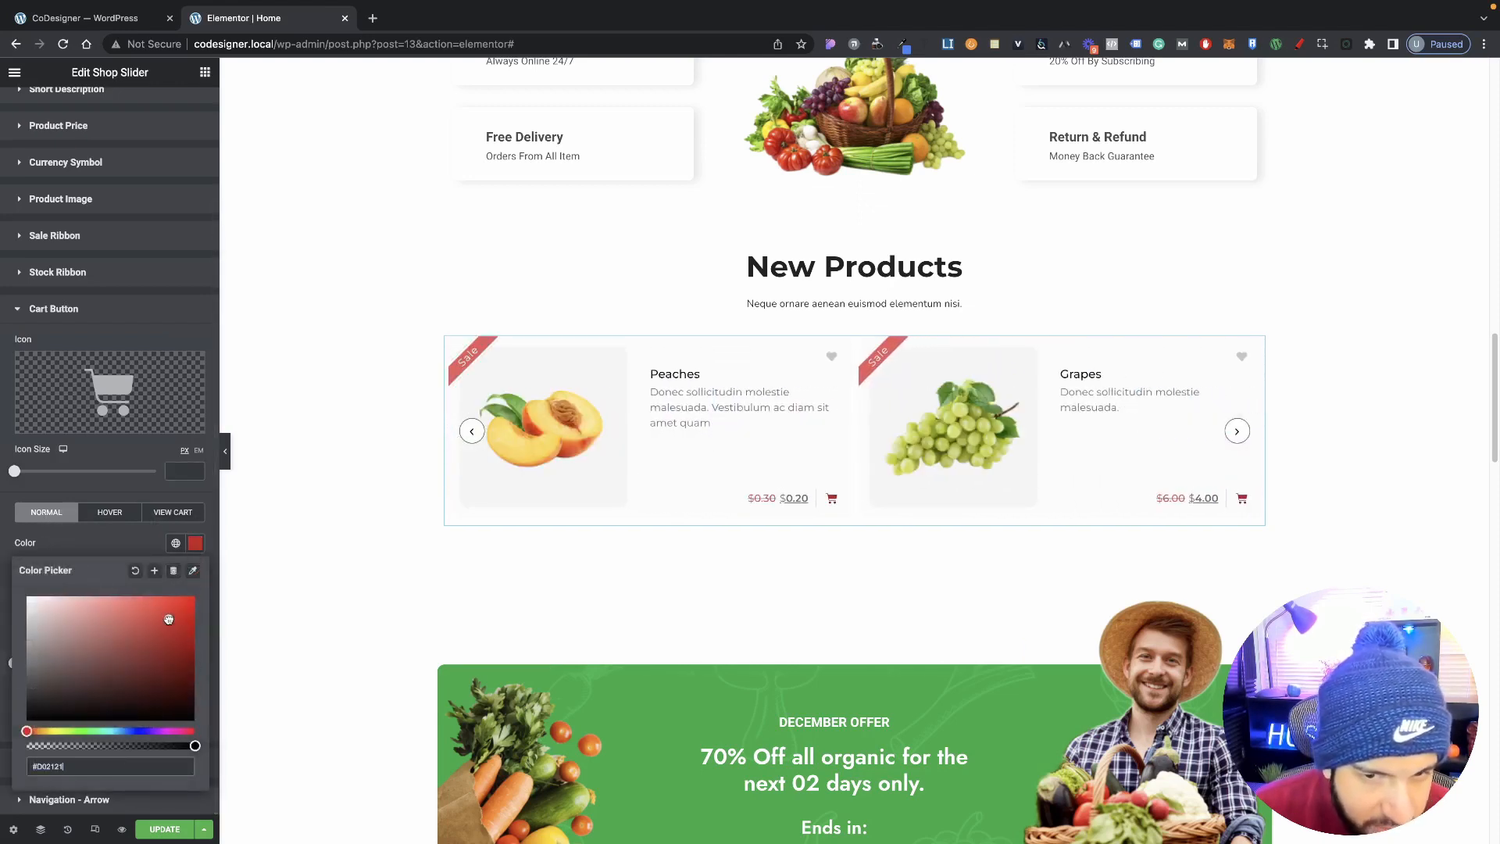
pyautogui.click(89, 618)
pyautogui.click(51, 619)
pyautogui.click(96, 549)
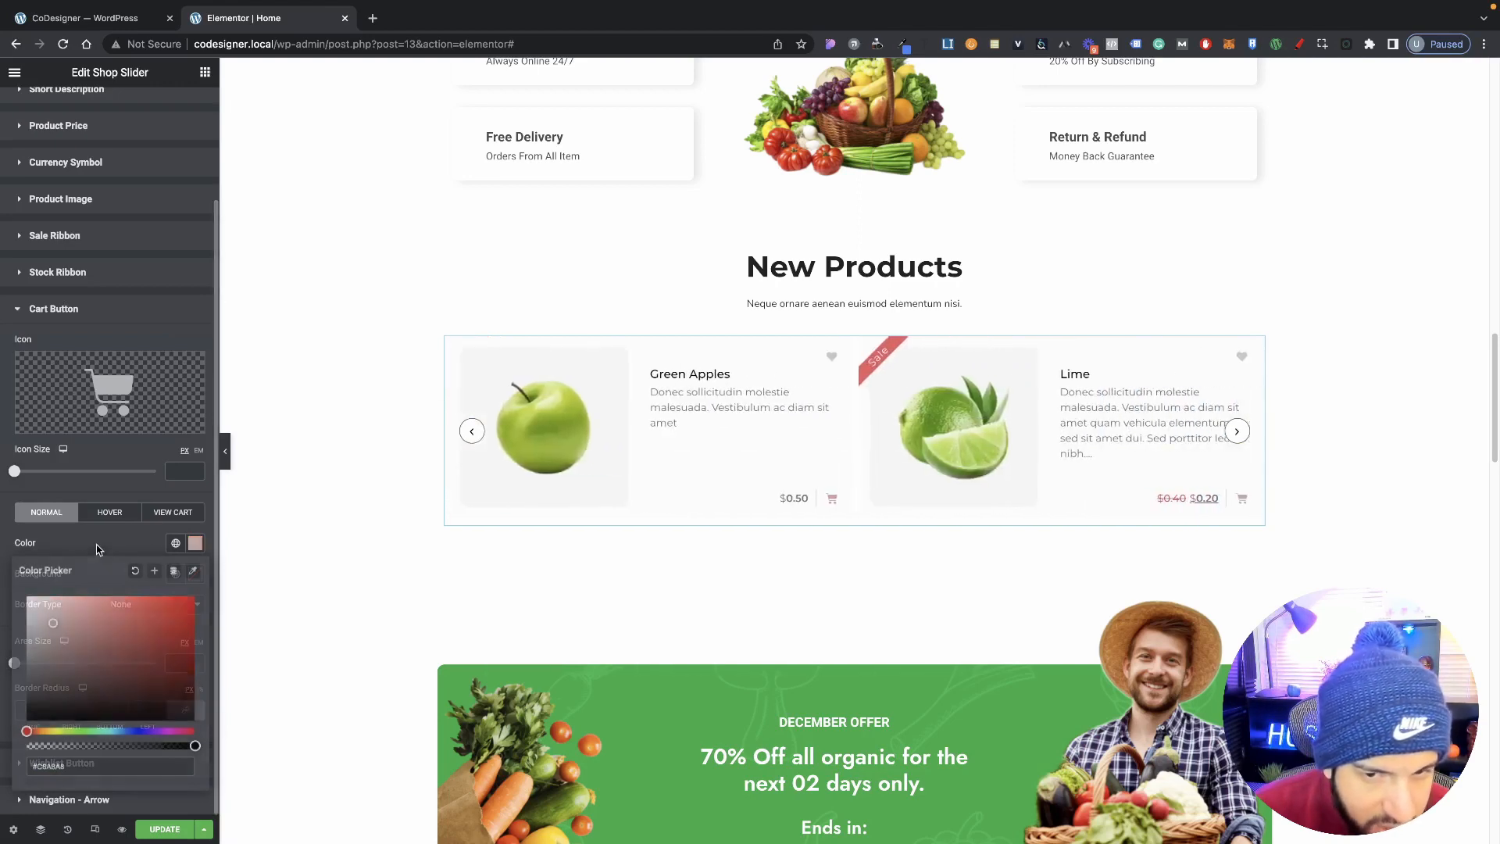
# Set the cart button's normal icon colour to white (#FFFFFF) and its background to a light pink-red.
pyautogui.click(188, 545)
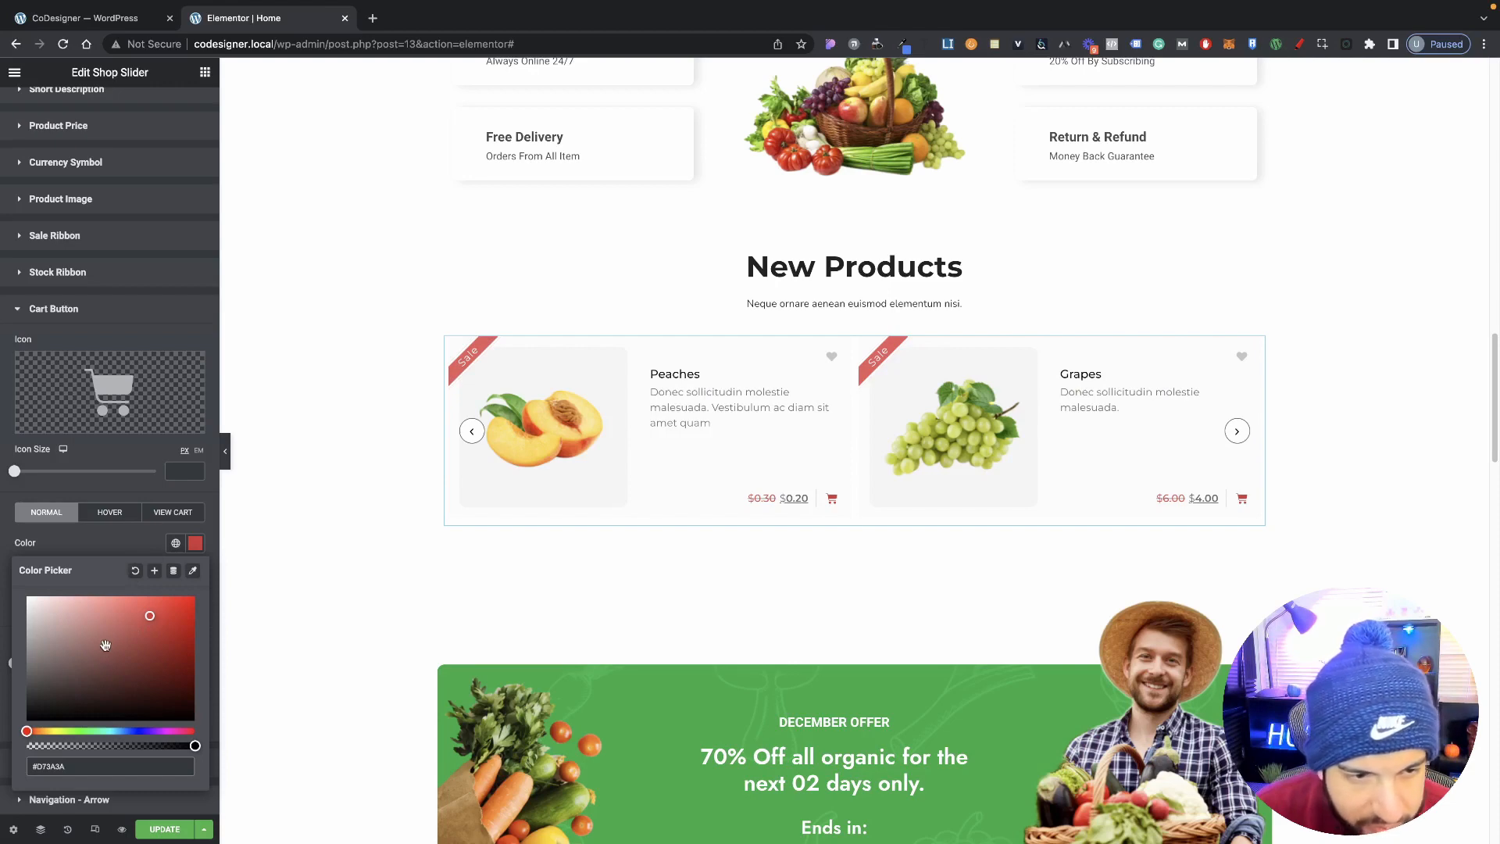
pyautogui.moveTo(106, 645); pyautogui.dragTo(4, 586)
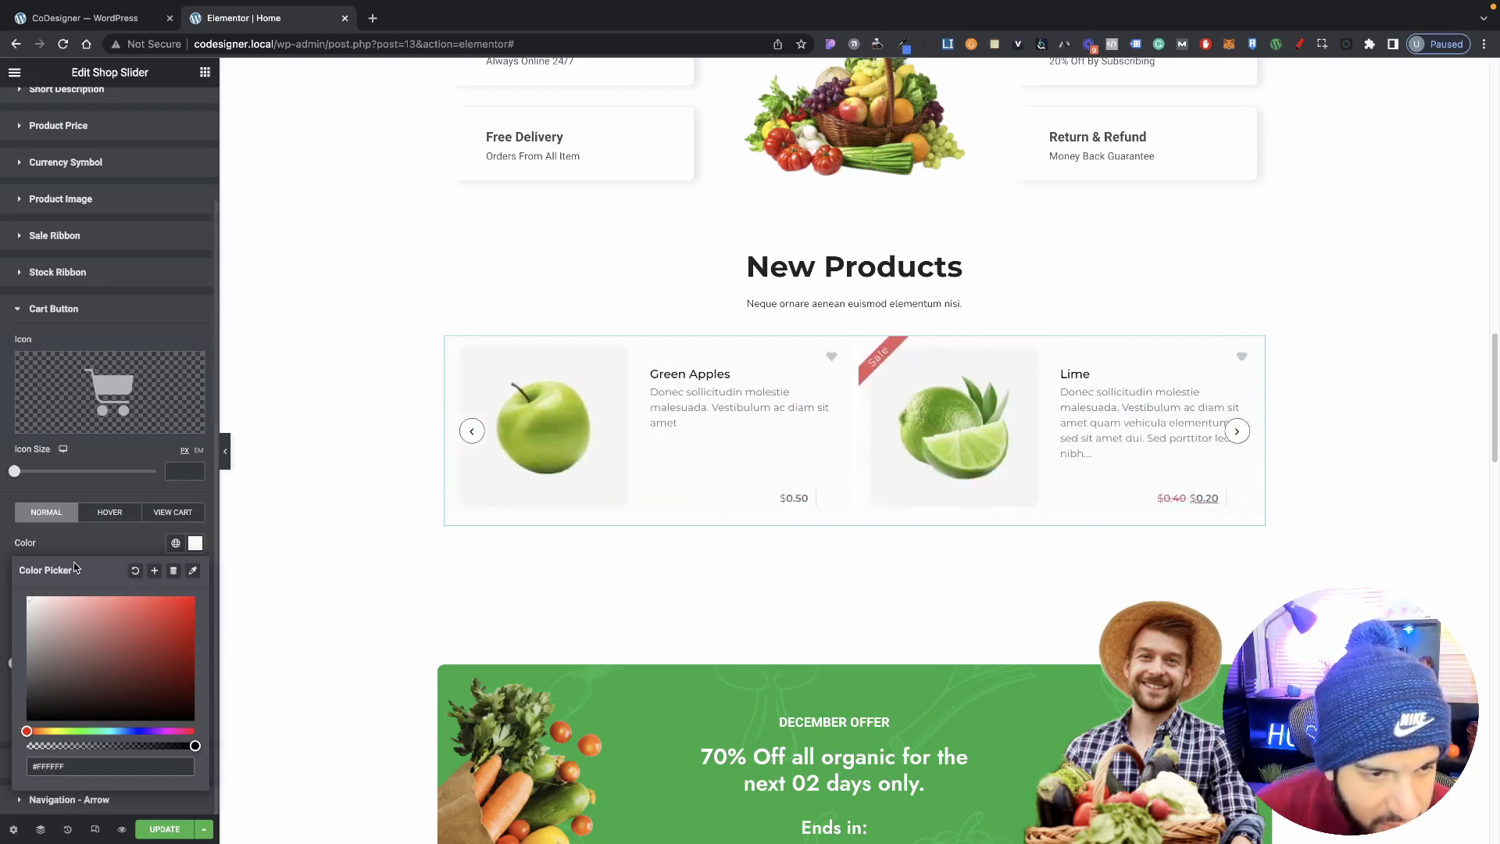
pyautogui.click(97, 548)
pyautogui.click(195, 573)
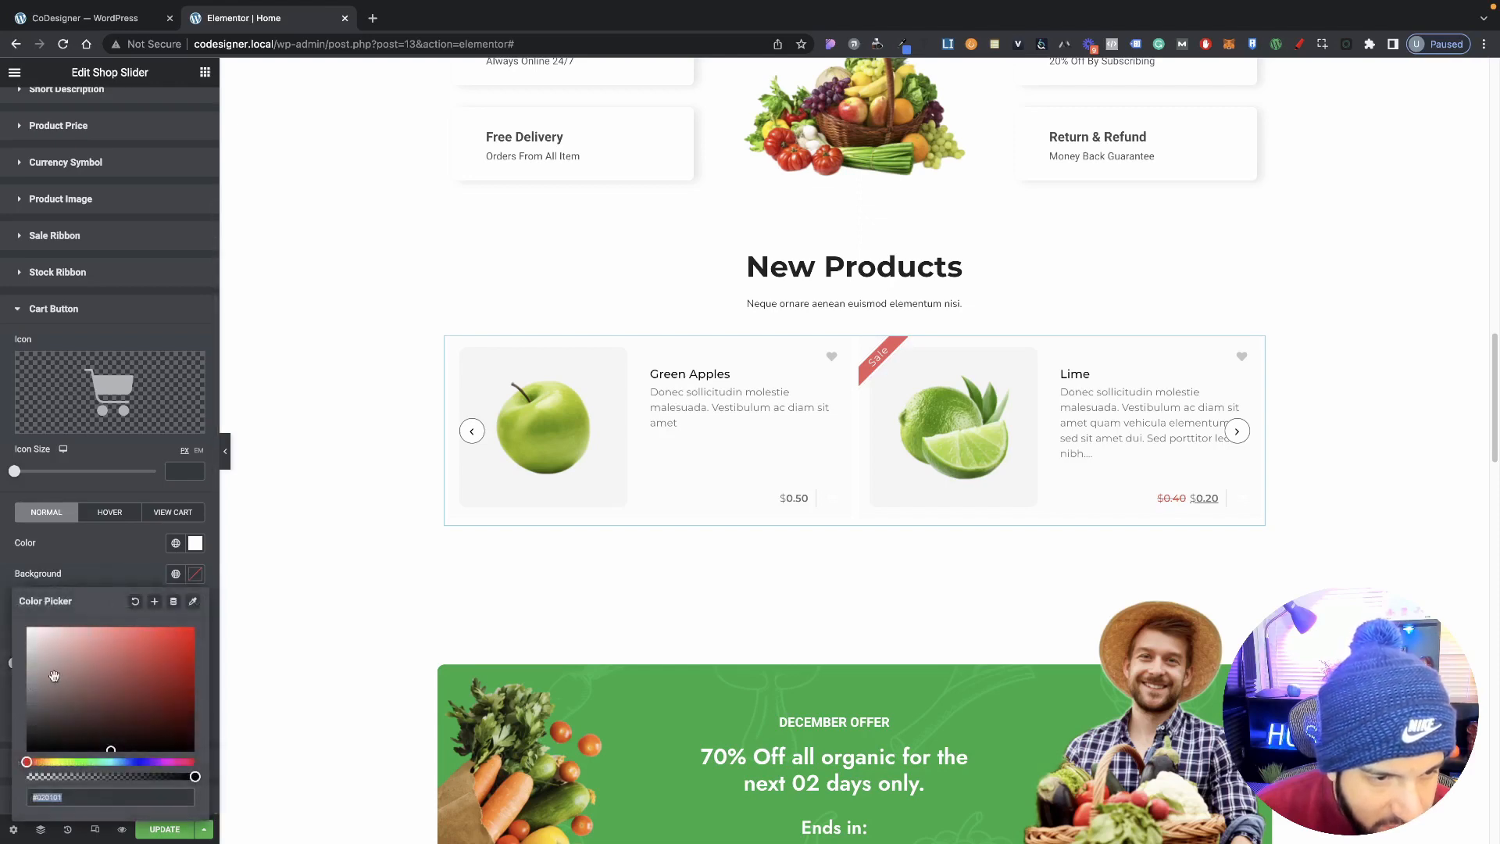
pyautogui.moveTo(113, 641); pyautogui.dragTo(100, 615)
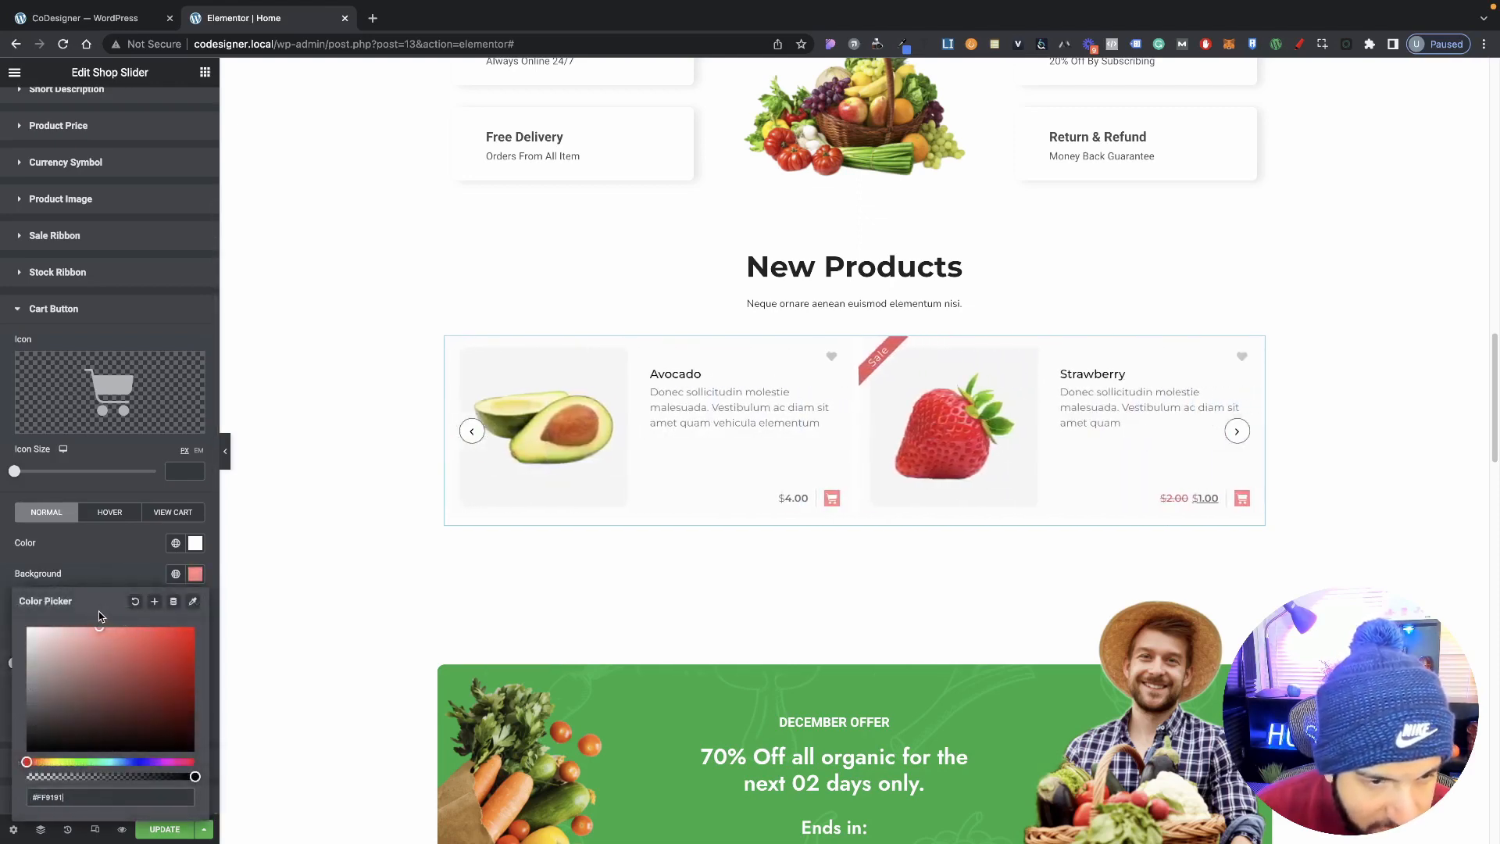
pyautogui.click(109, 568)
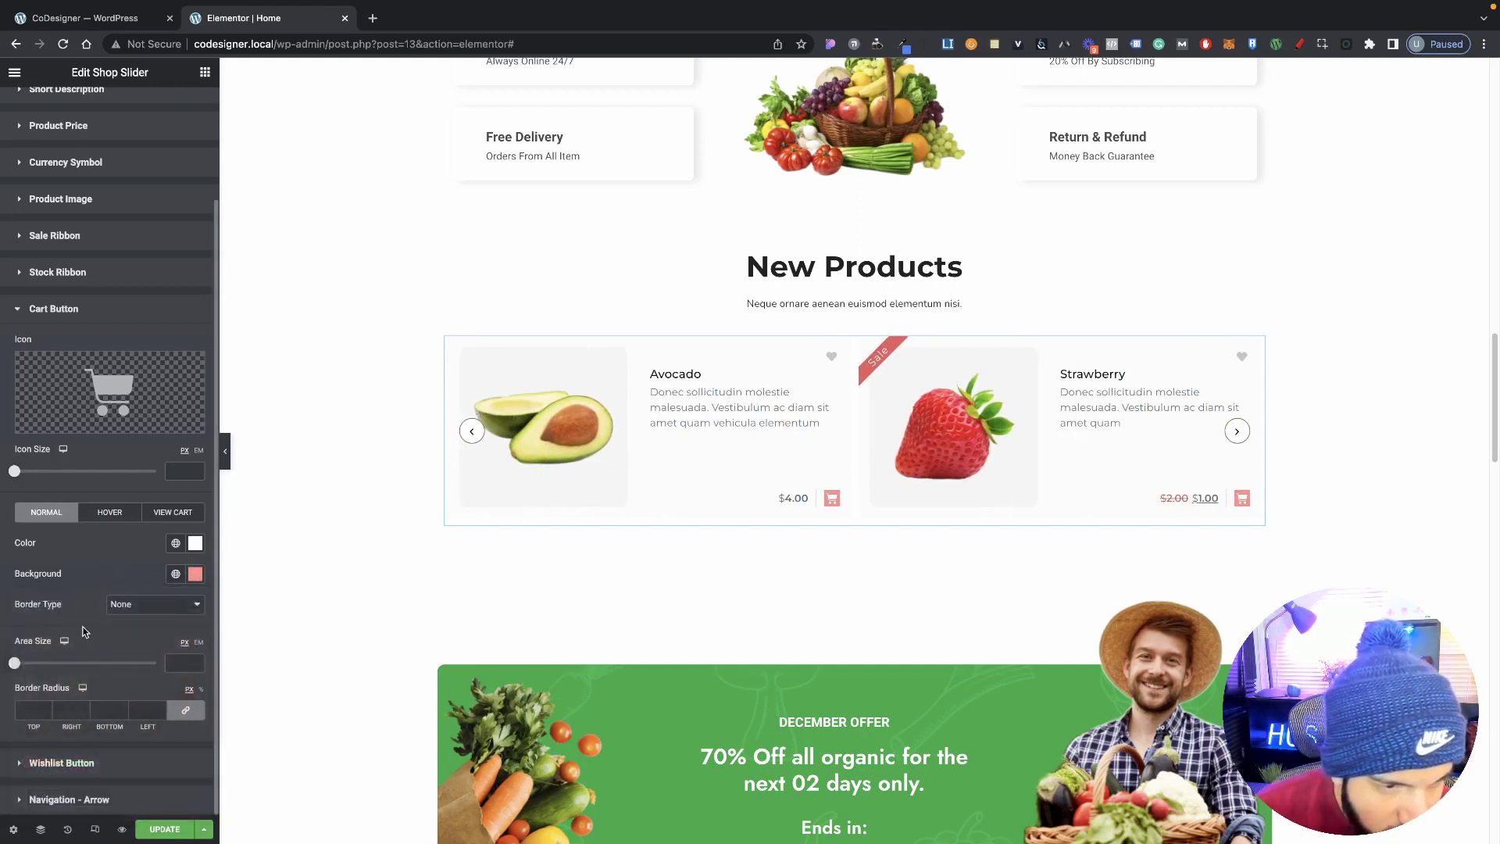
# Round the cart button with a 100 px border radius on all corners and set its area size to 33 px.
pyautogui.click(143, 710)
pyautogui.write('100')
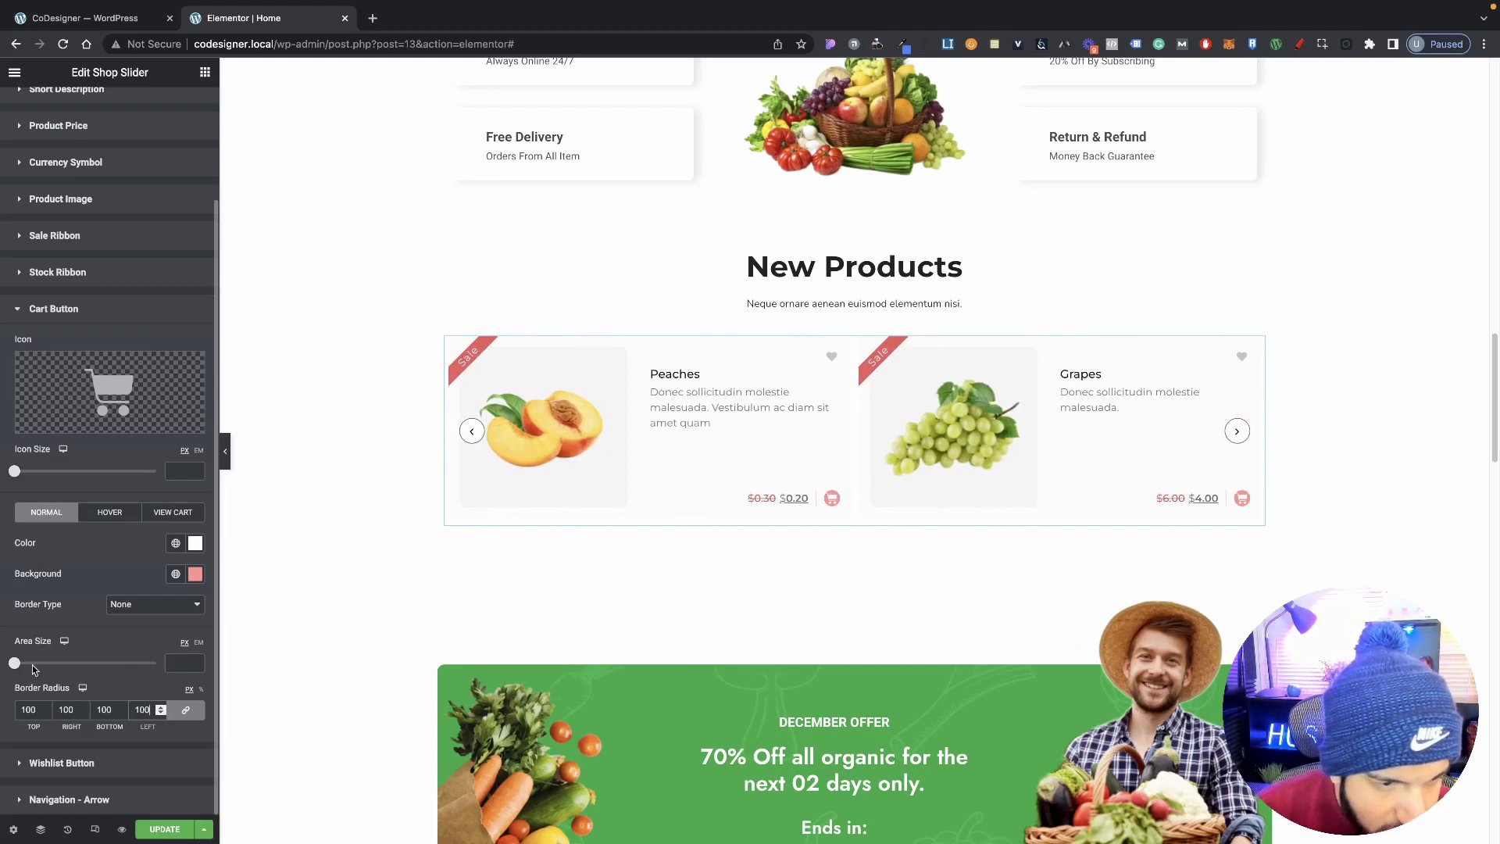
pyautogui.moveTo(14, 664); pyautogui.dragTo(61, 663)
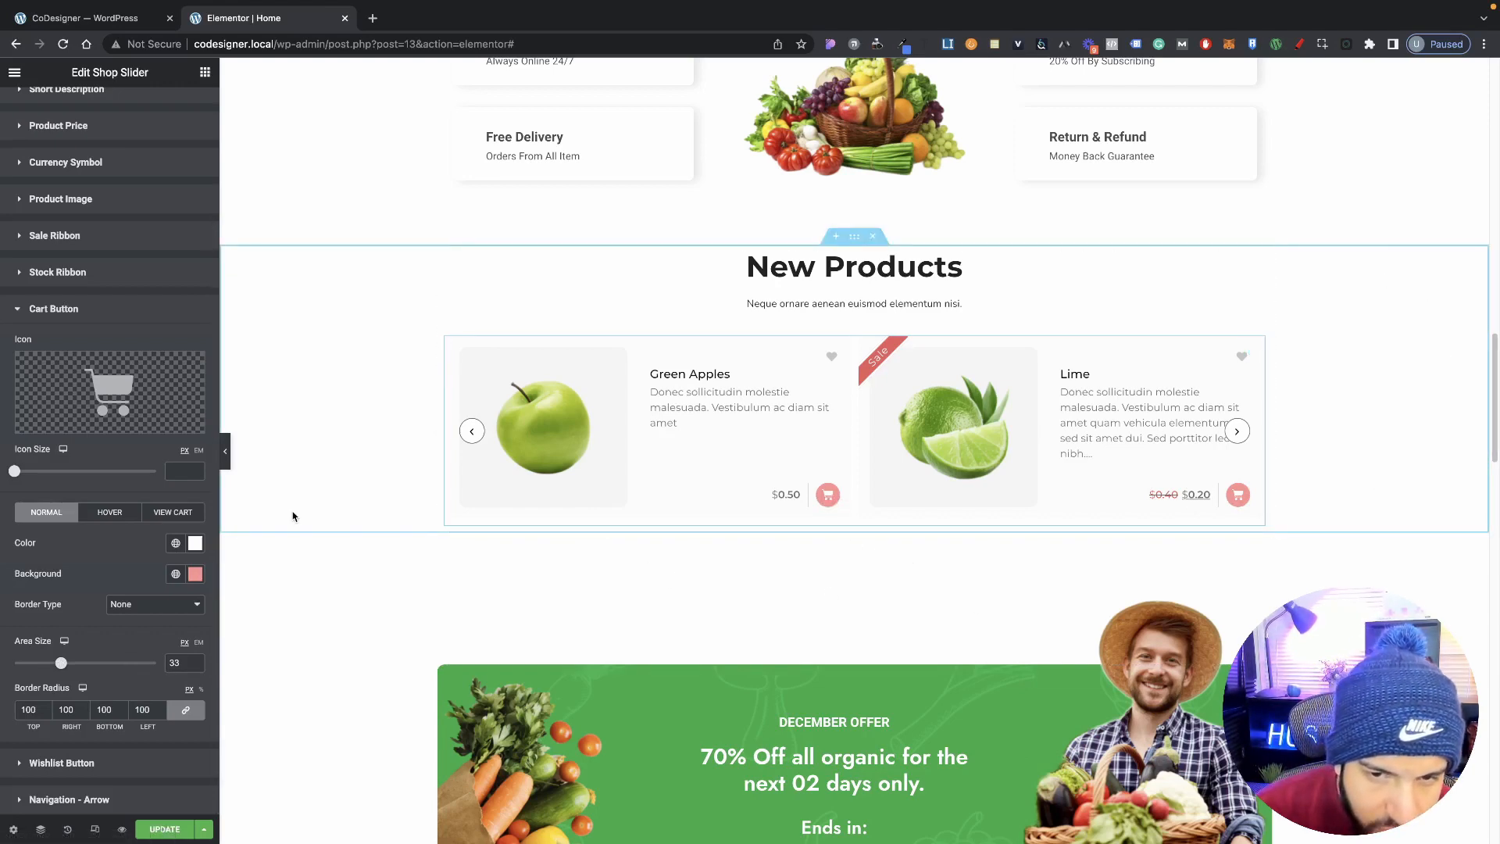
# Deepen the cart button's normal background colour to the red #F26D6D.
pyautogui.click(194, 574)
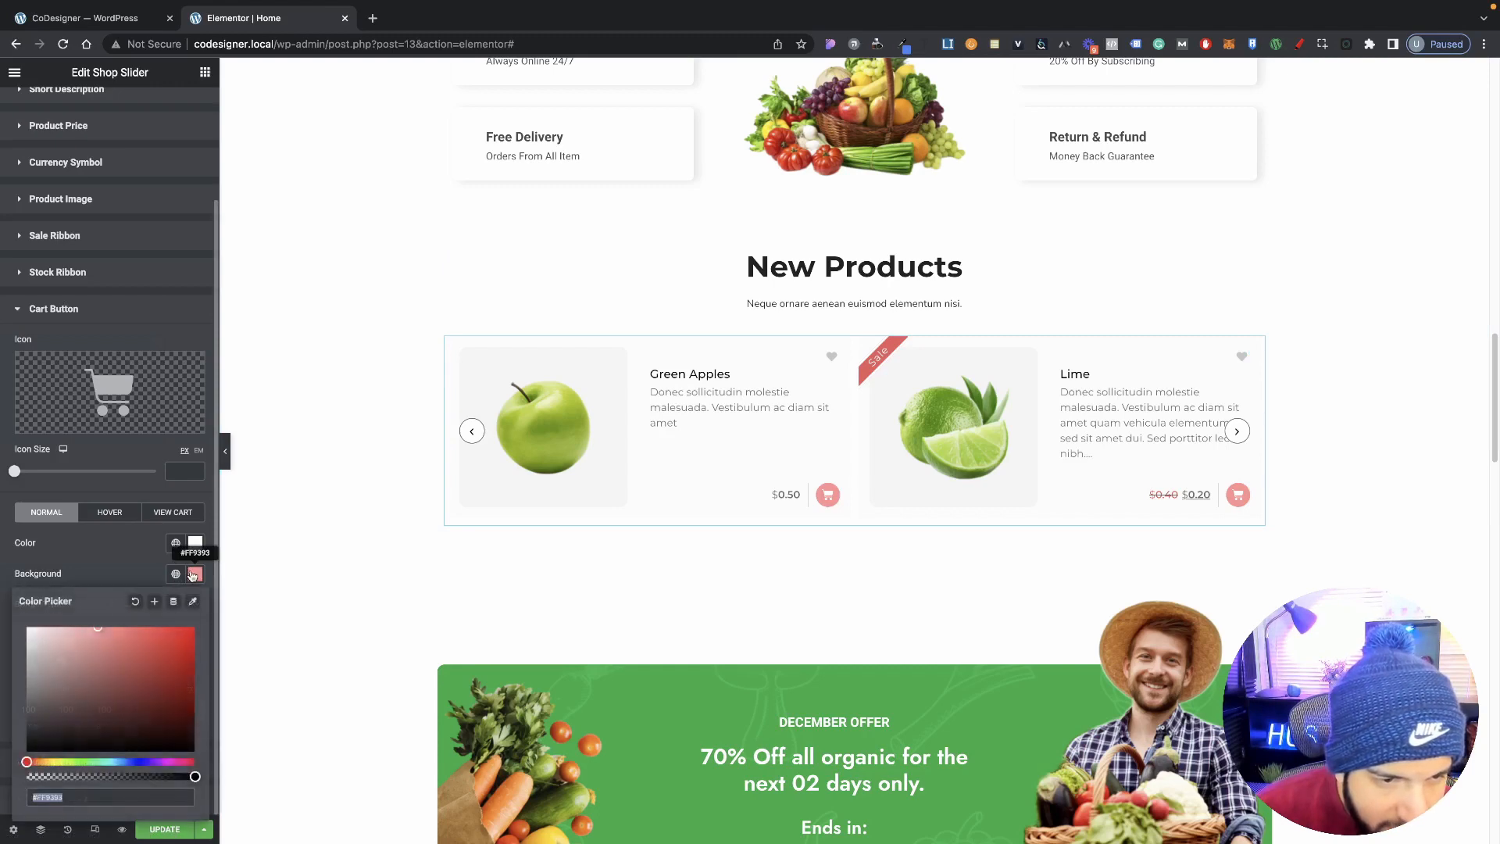
pyautogui.moveTo(99, 631); pyautogui.dragTo(116, 634)
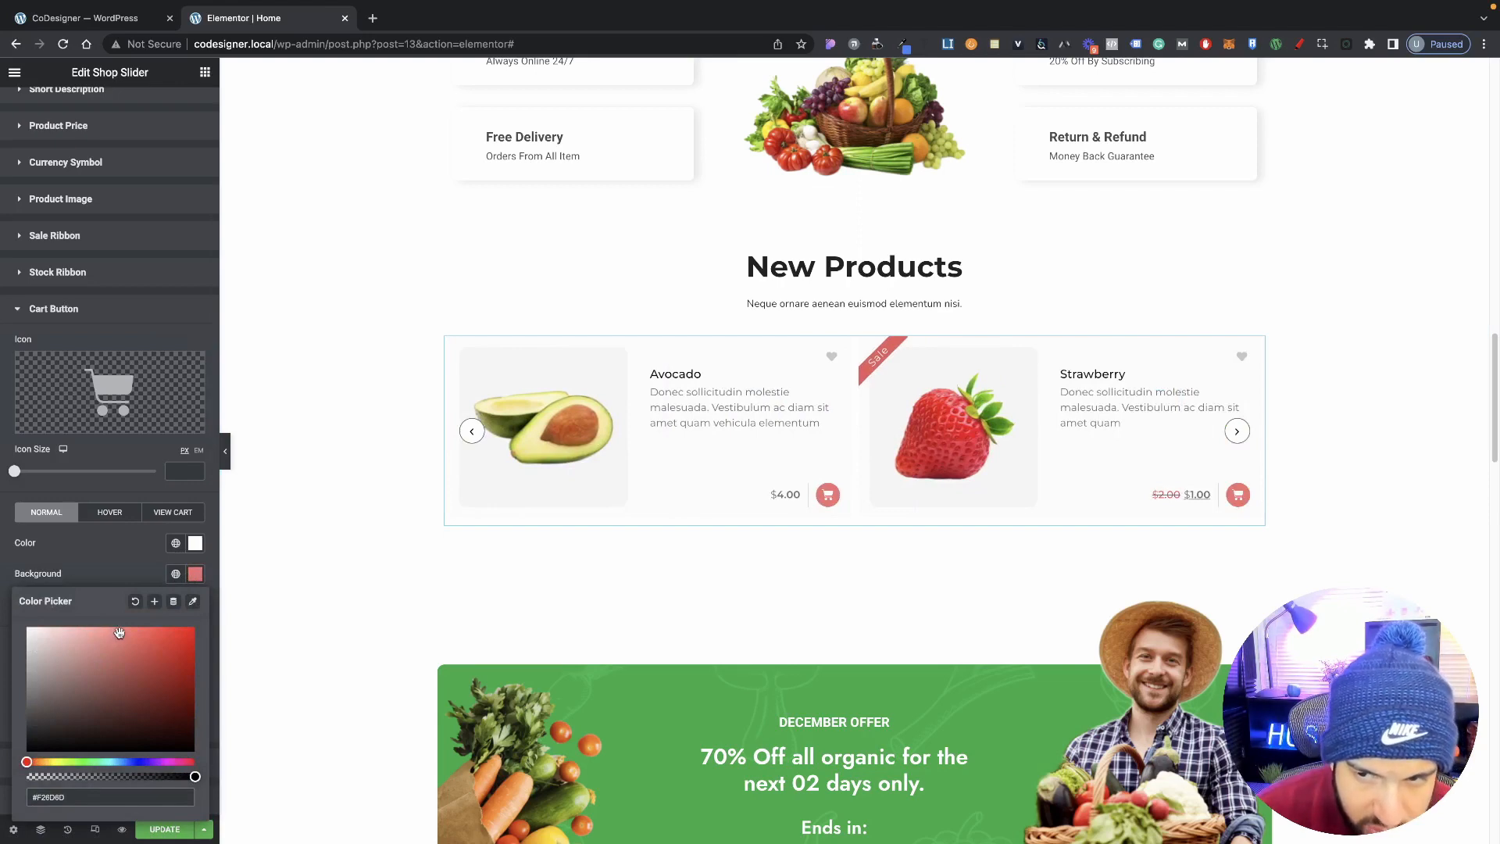
pyautogui.click(133, 557)
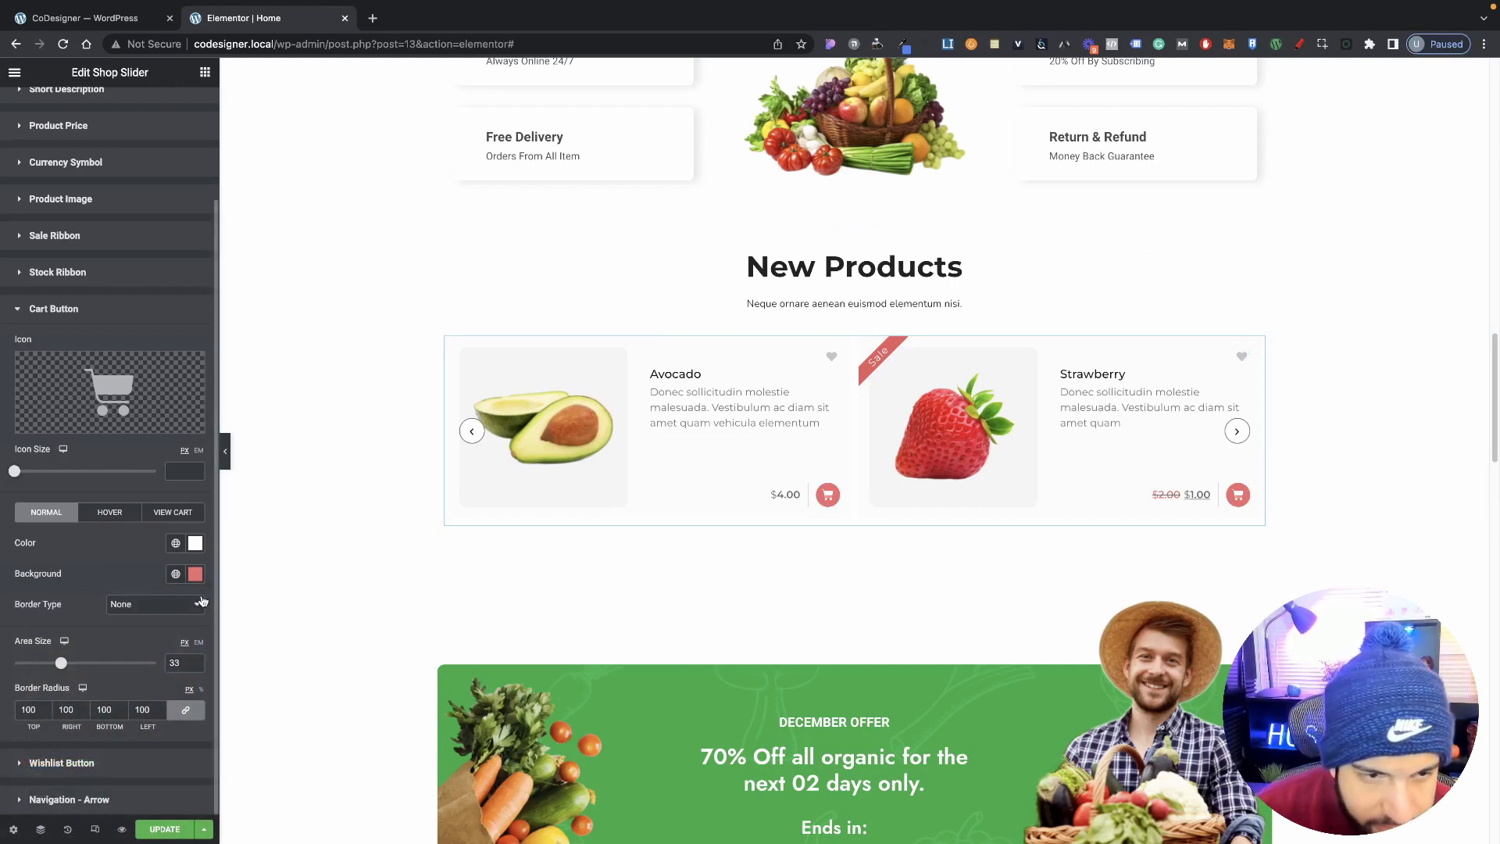
# Try a light red as the cart button's hover icon colour.
pyautogui.click(107, 513)
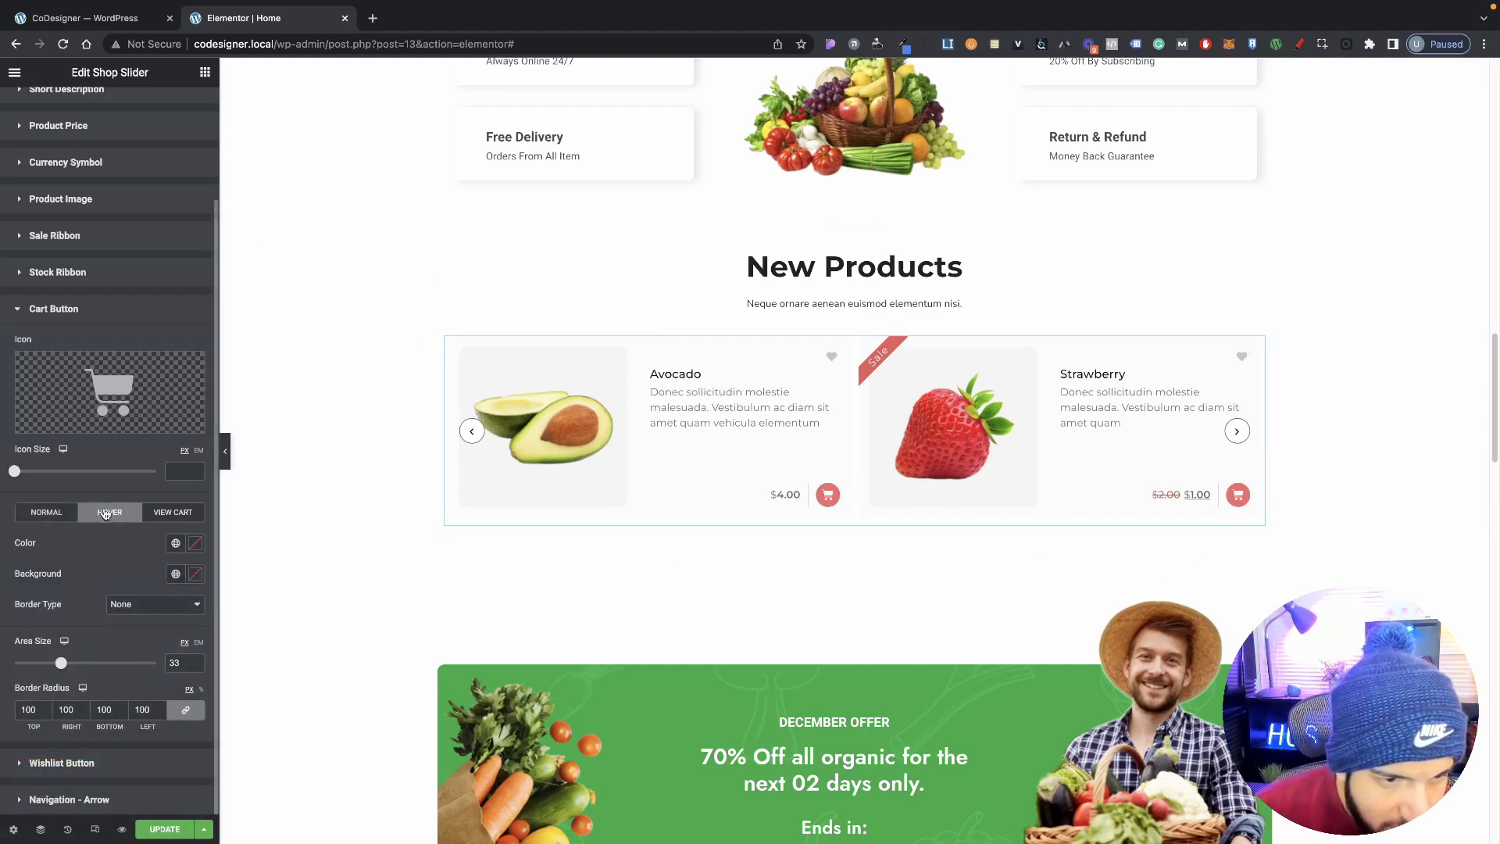
pyautogui.click(194, 575)
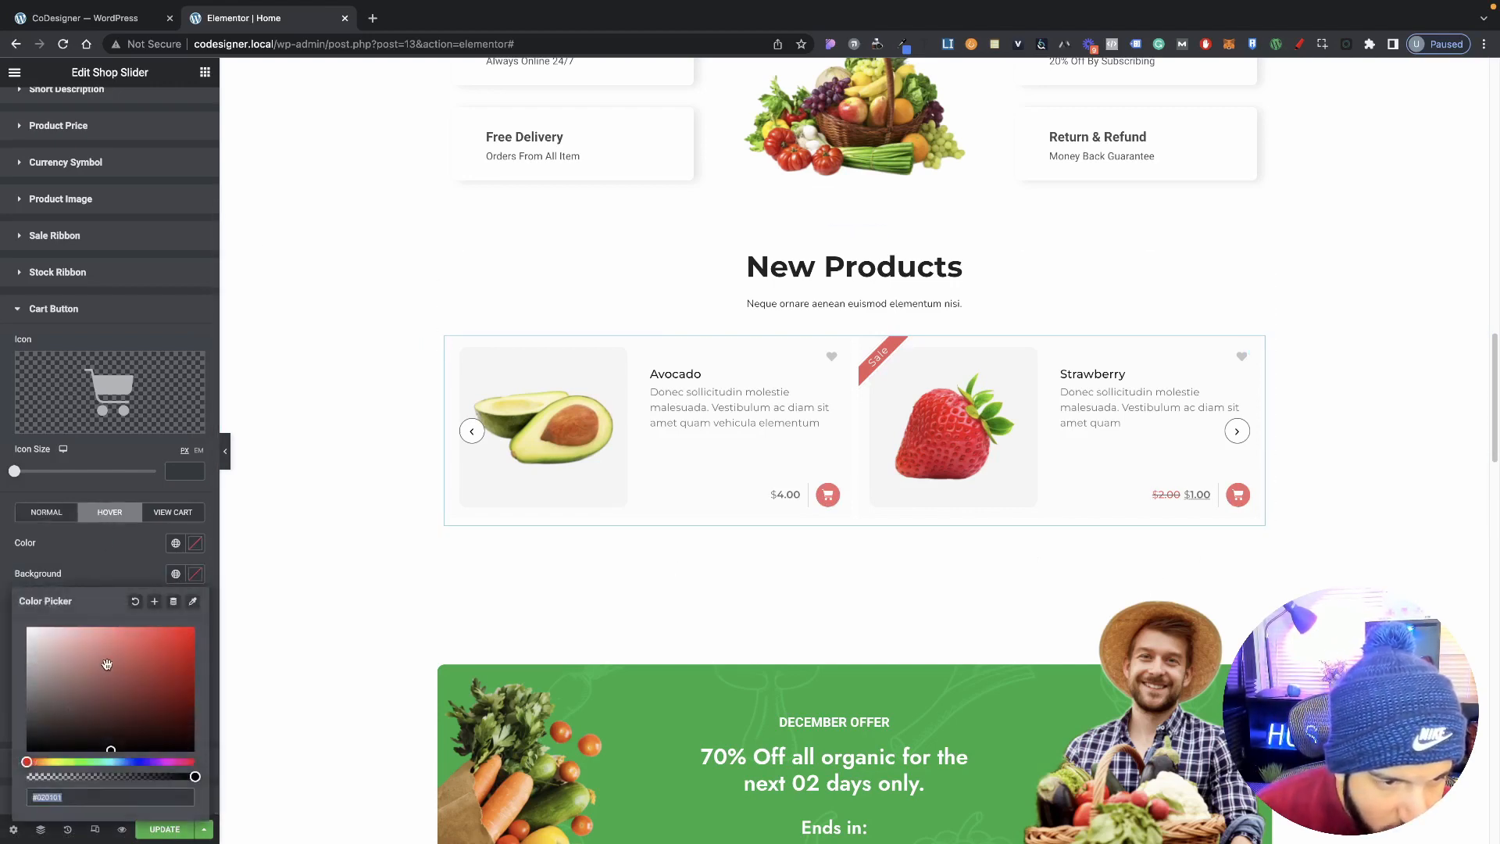
pyautogui.click(193, 544)
pyautogui.click(123, 599)
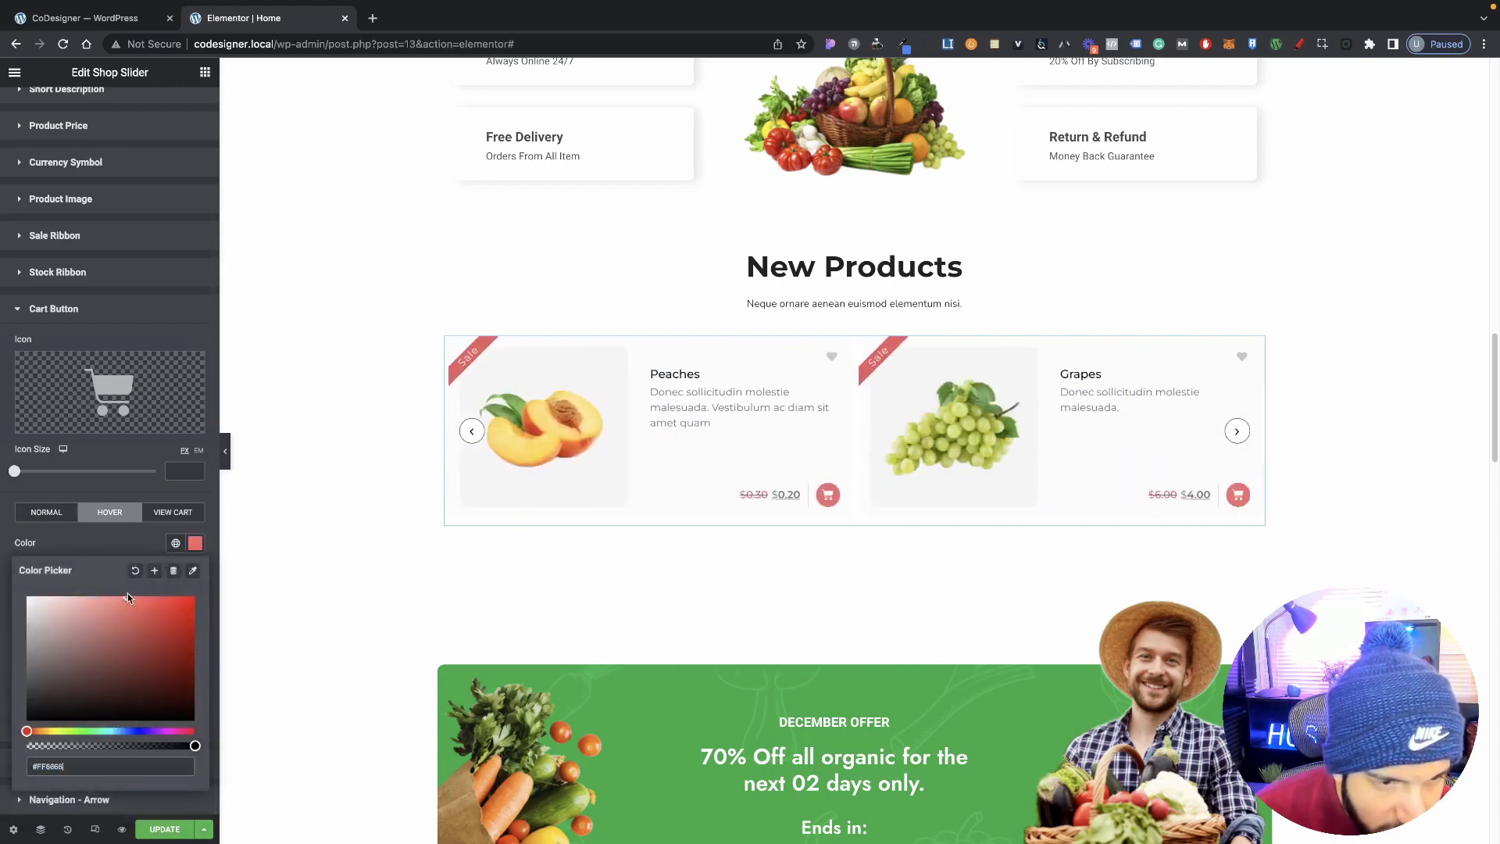
pyautogui.click(130, 597)
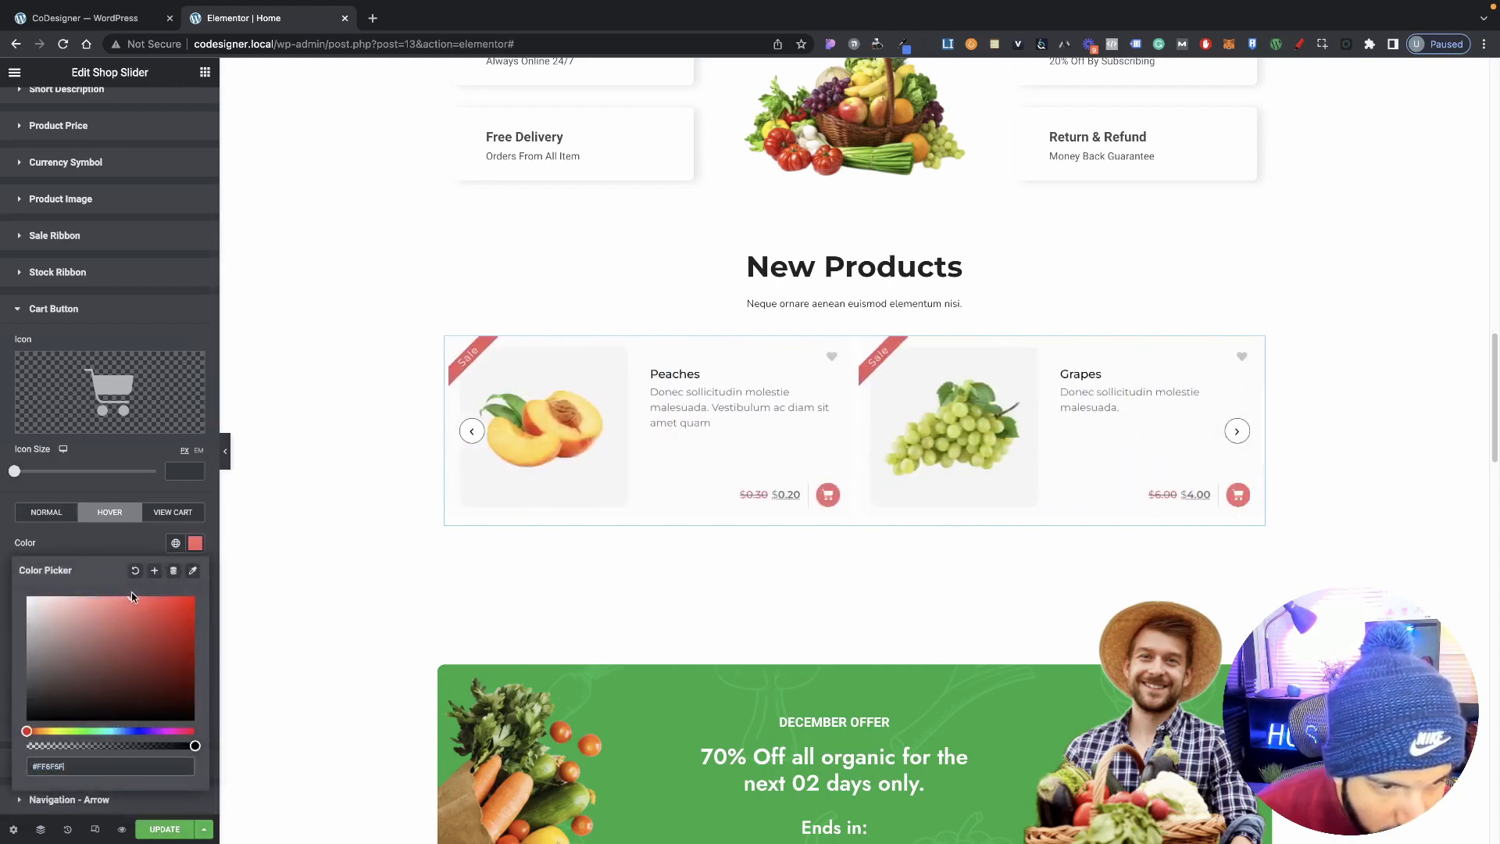
# Copy the cart button's normal background colour #F26D6D into its hover icon colour, and make the hover background white.
pyautogui.click(56, 525)
pyautogui.click(195, 575)
pyautogui.hotkey('ctrl', 'c')
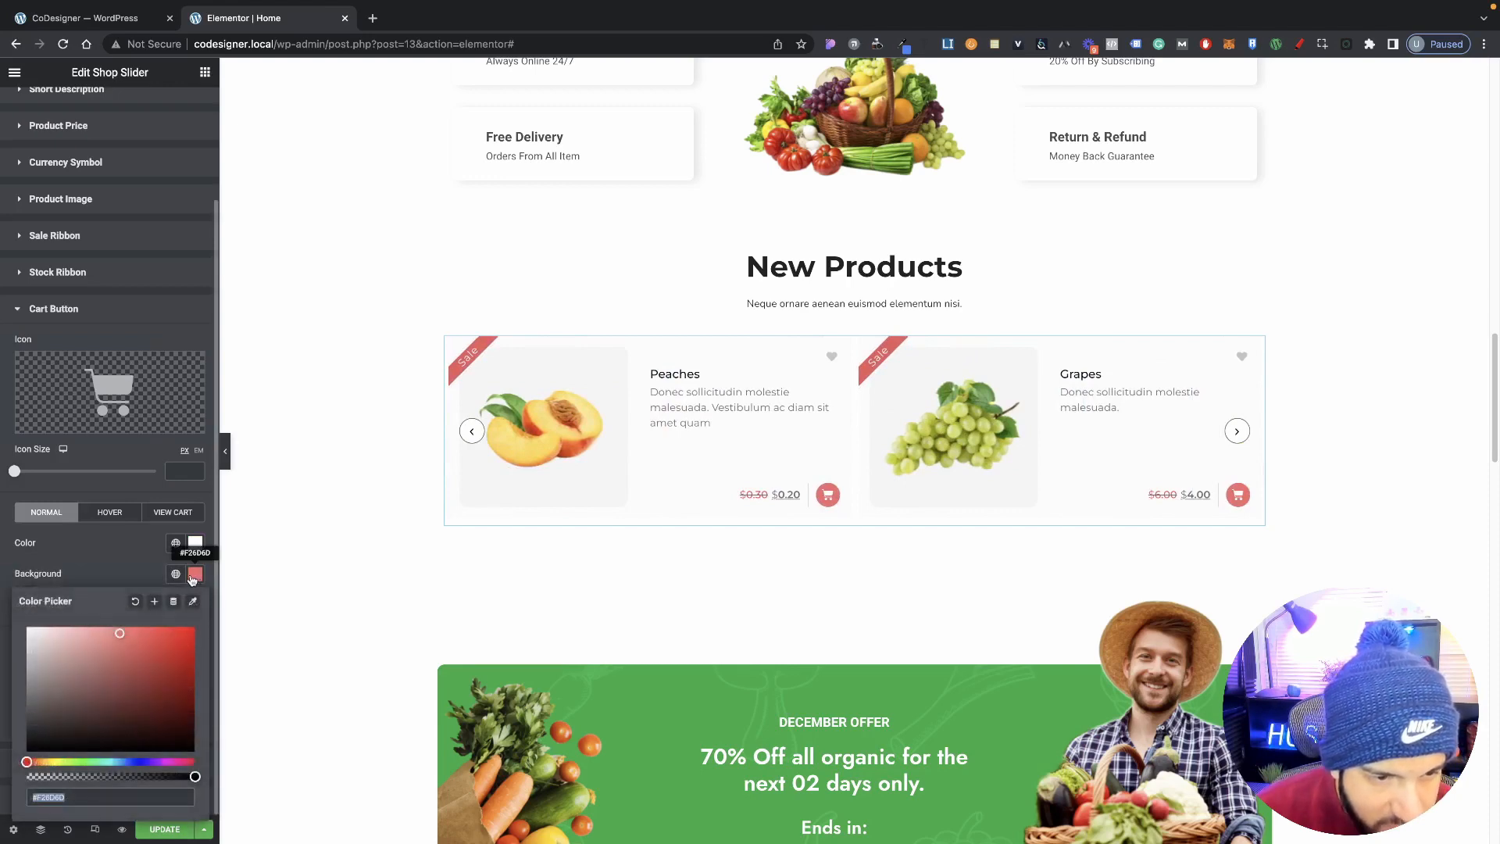
pyautogui.click(145, 576)
pyautogui.click(109, 512)
pyautogui.click(195, 543)
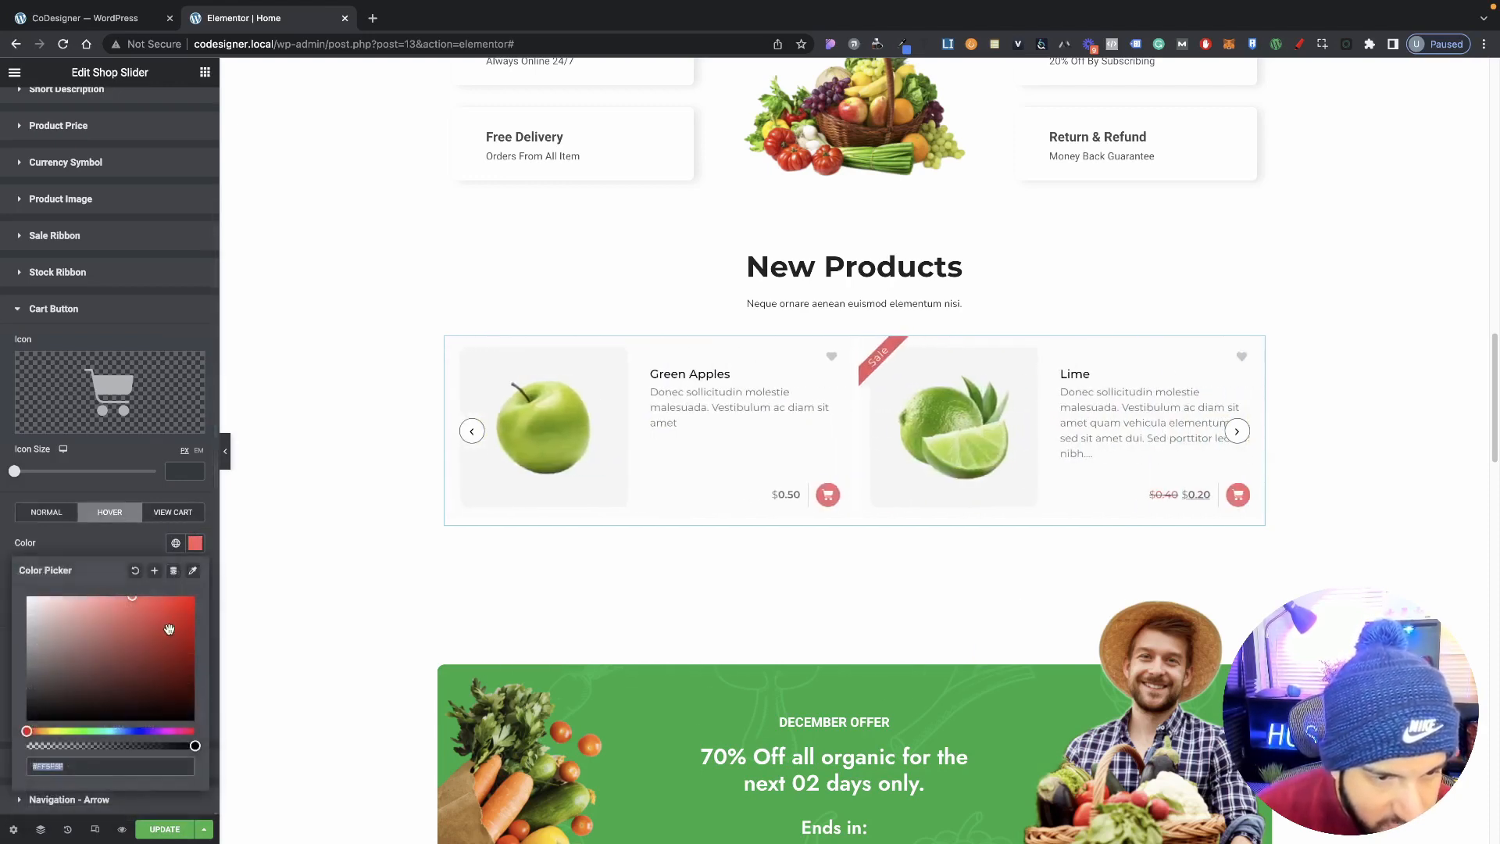
pyautogui.hotkey('ctrl', 'v')
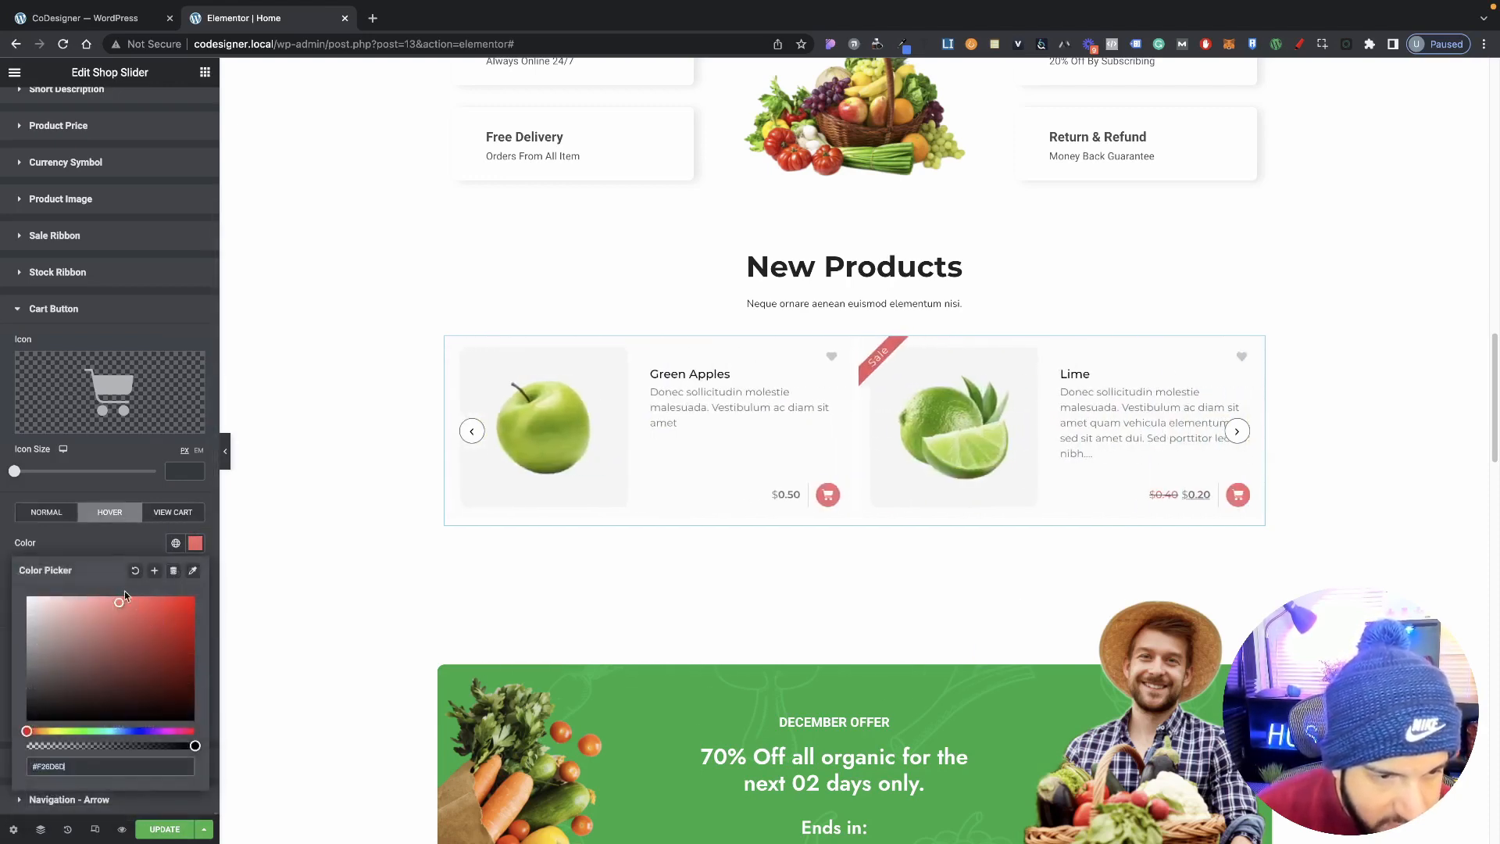
pyautogui.click(131, 551)
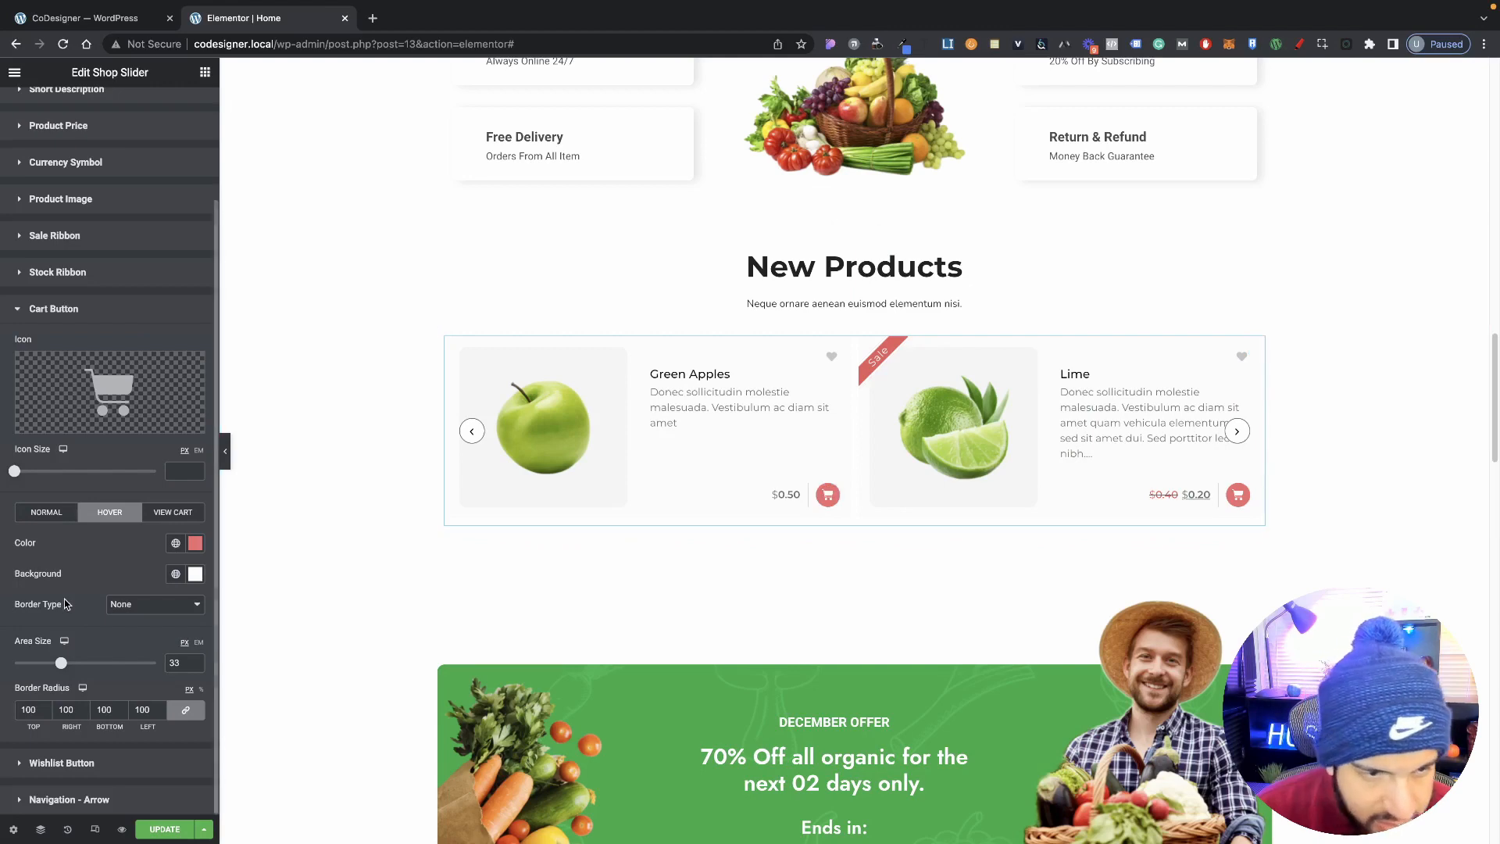
# Give the cart button's hover state a Solid border, 1 px wide on all sides, in the colour #F26D6D.
pyautogui.click(126, 613)
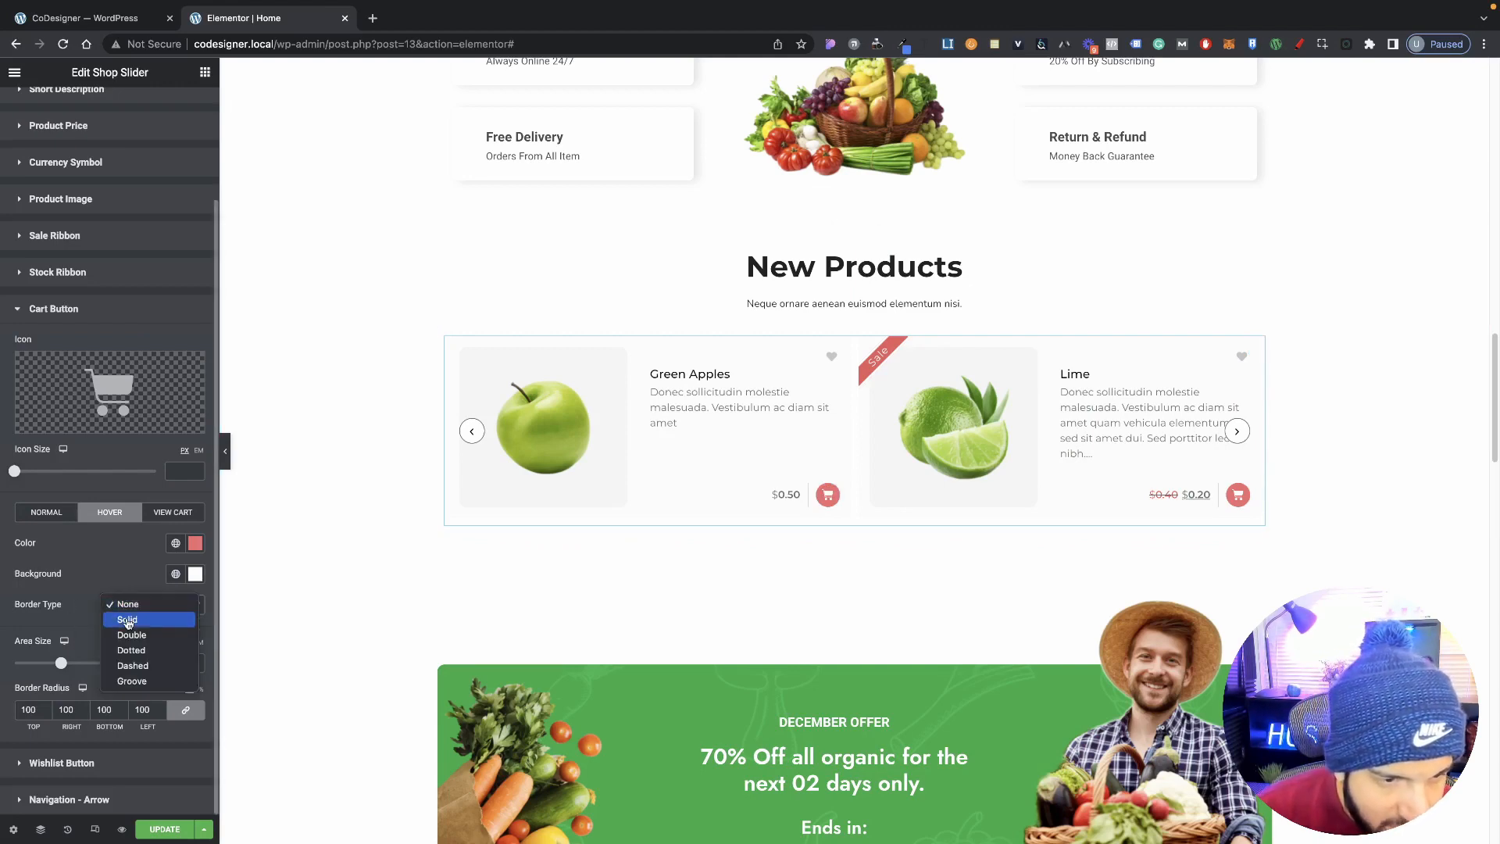
pyautogui.click(127, 620)
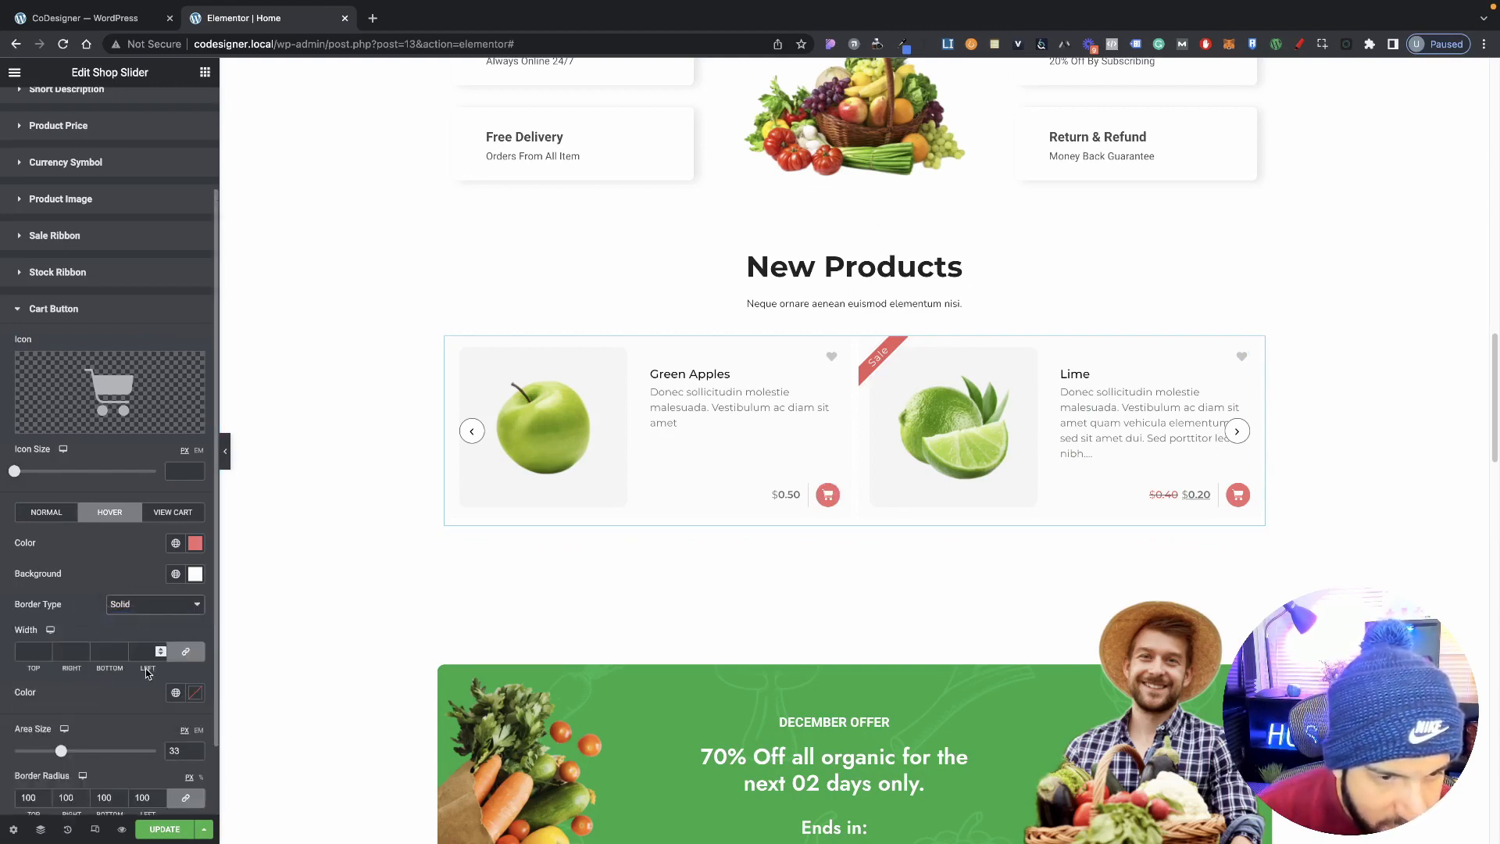
pyautogui.click(158, 647)
pyautogui.click(159, 648)
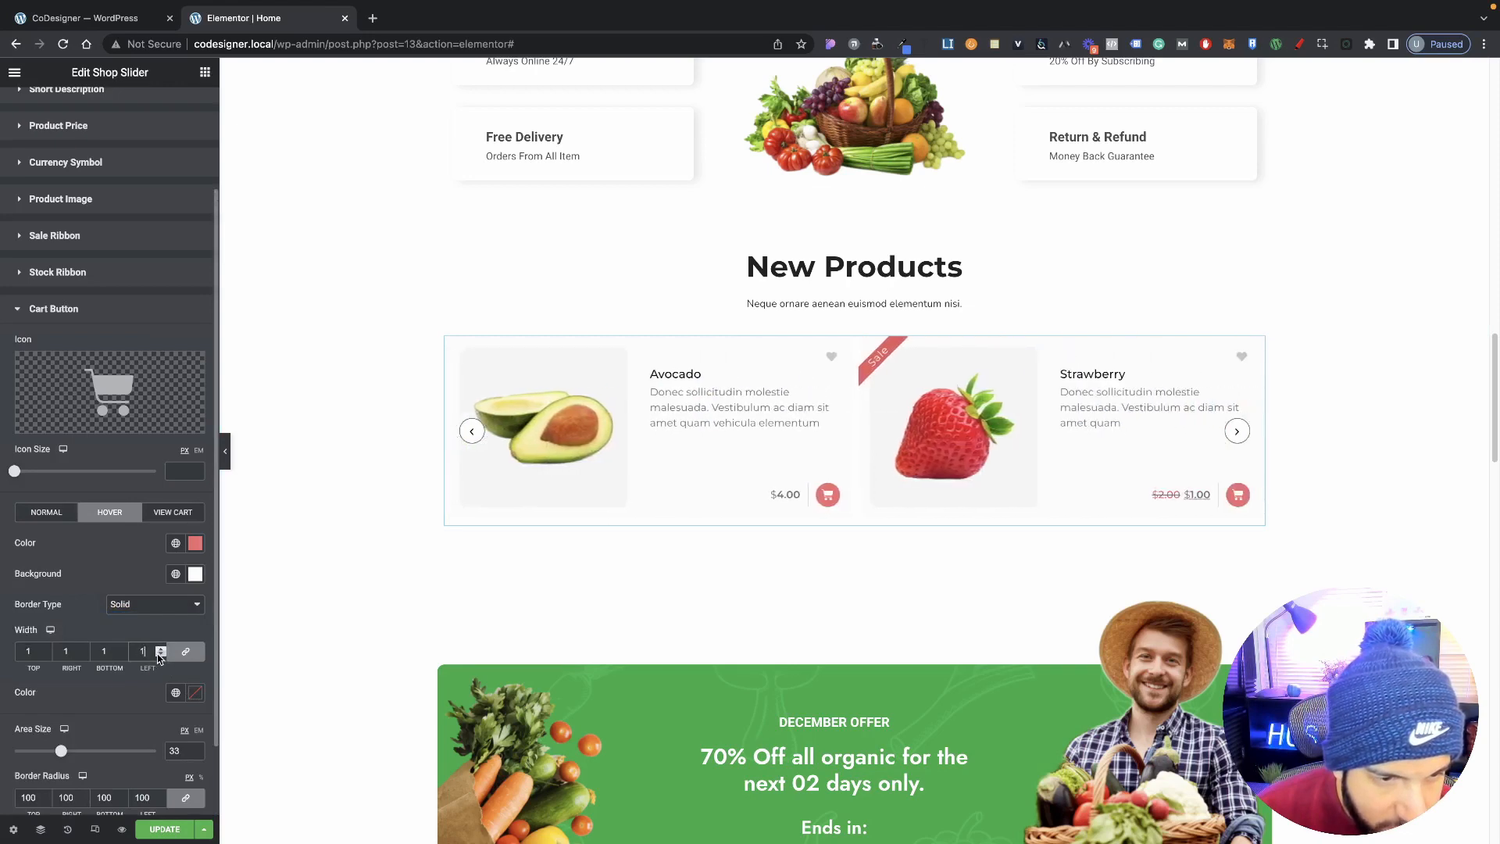
pyautogui.click(201, 698)
pyautogui.press('super+v')
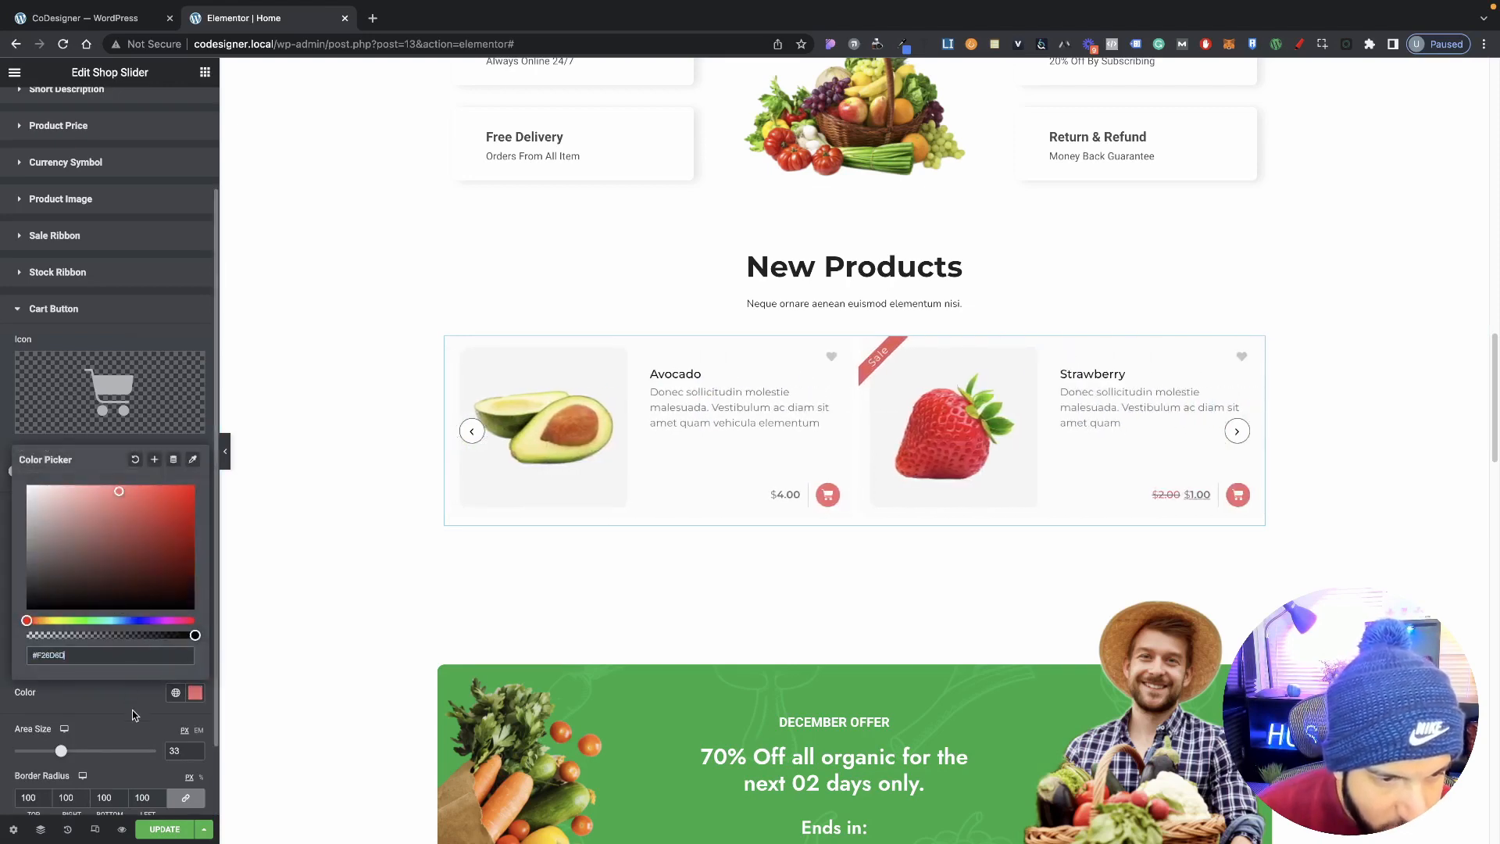
pyautogui.click(132, 710)
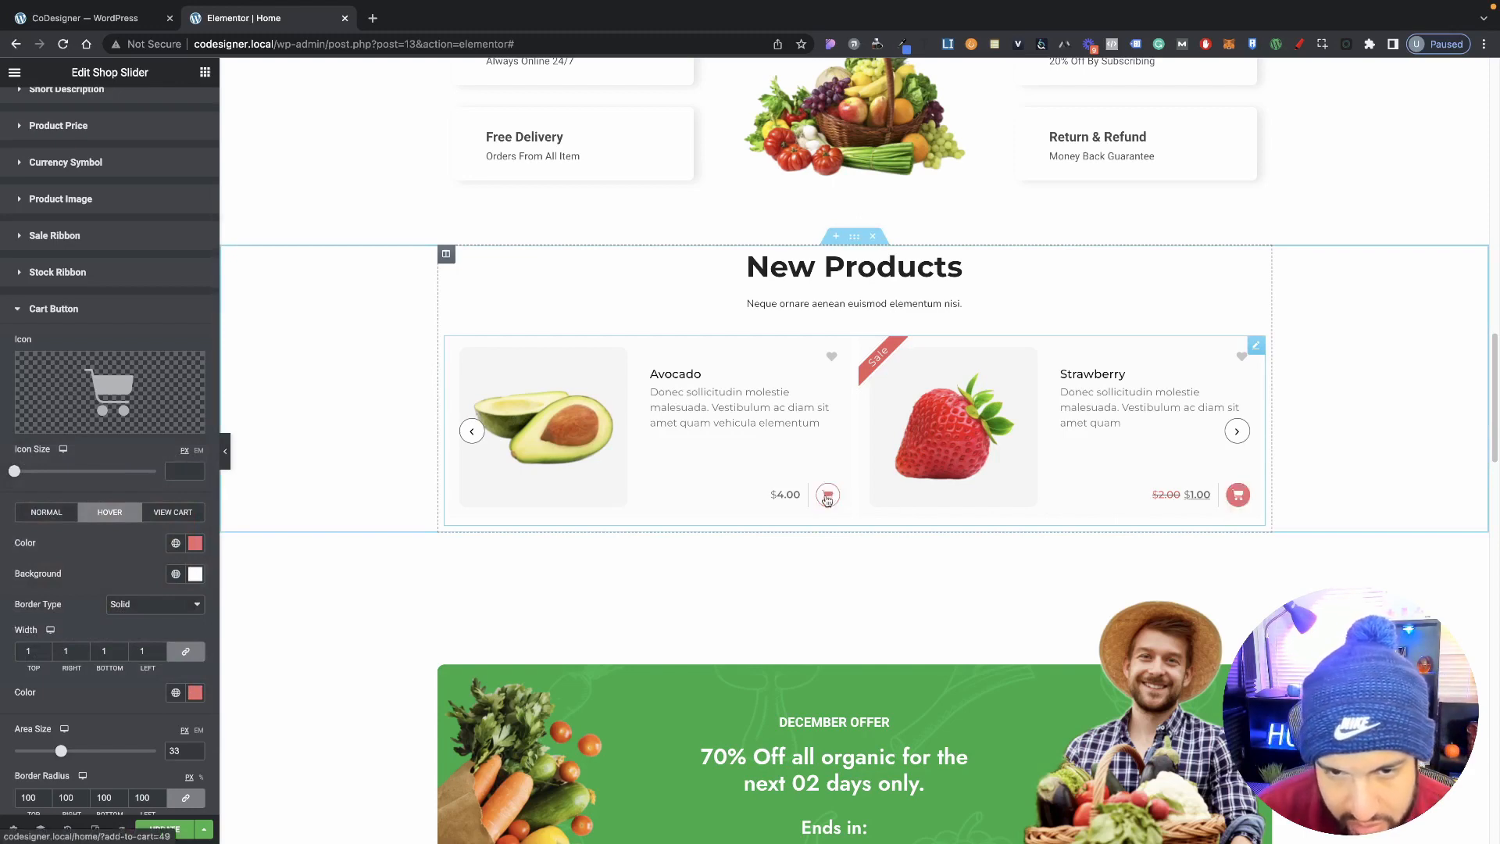
pyautogui.scroll(-2, 115, 574)
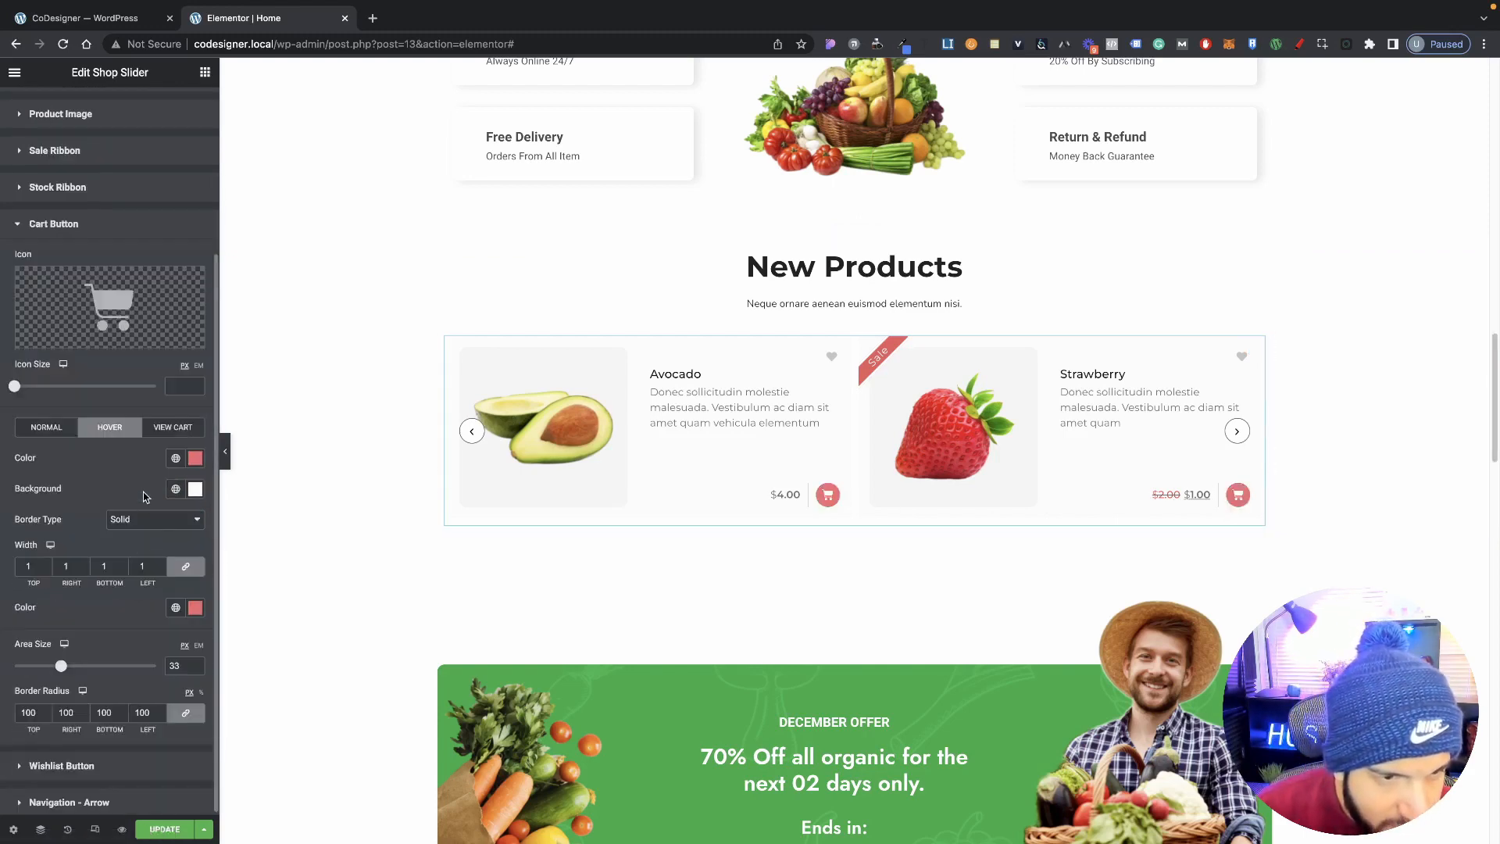
pyautogui.click(164, 428)
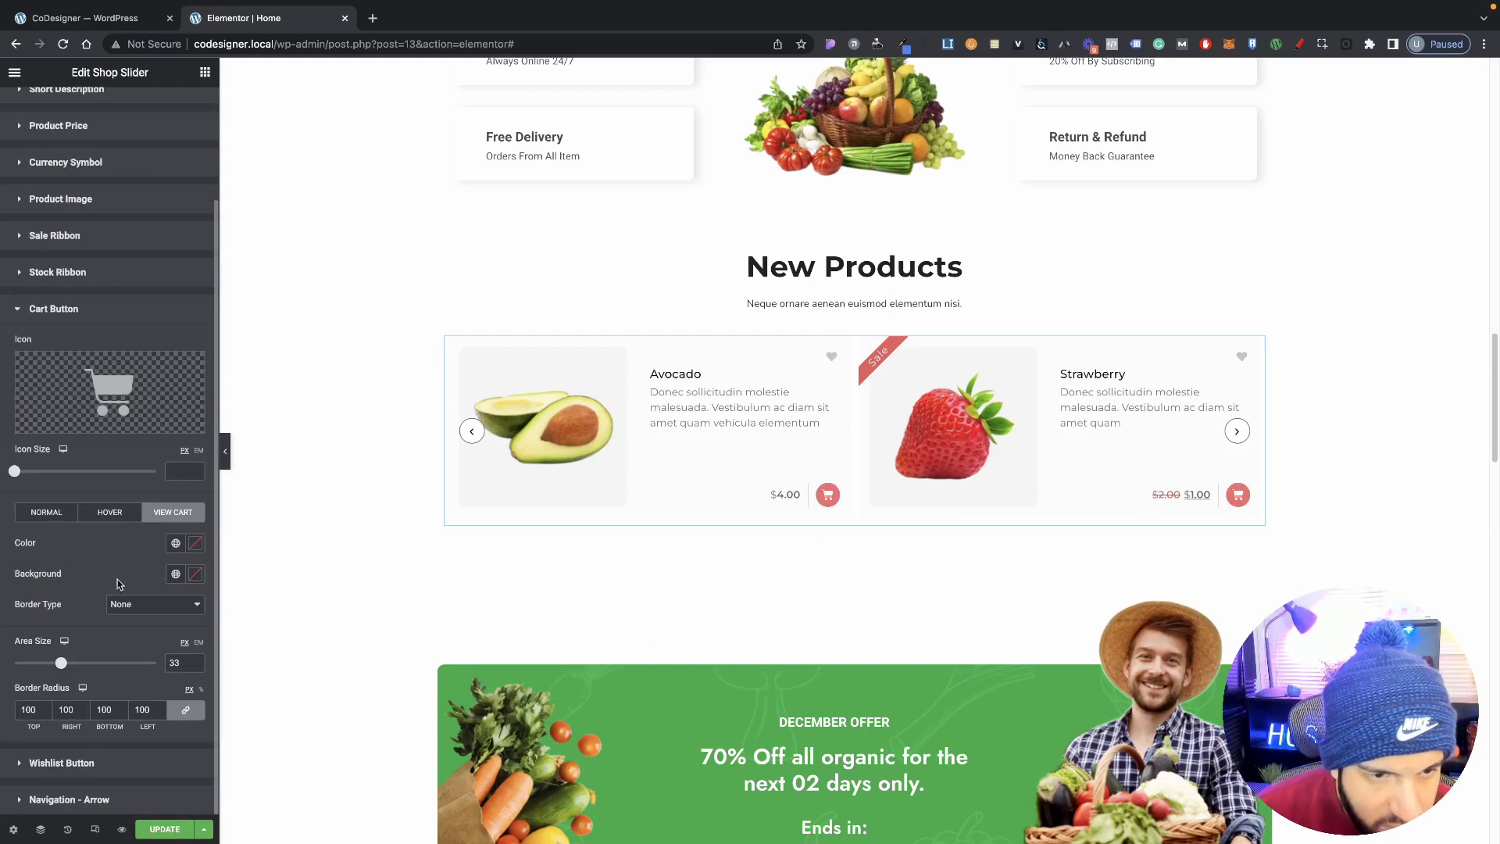
pyautogui.click(40, 513)
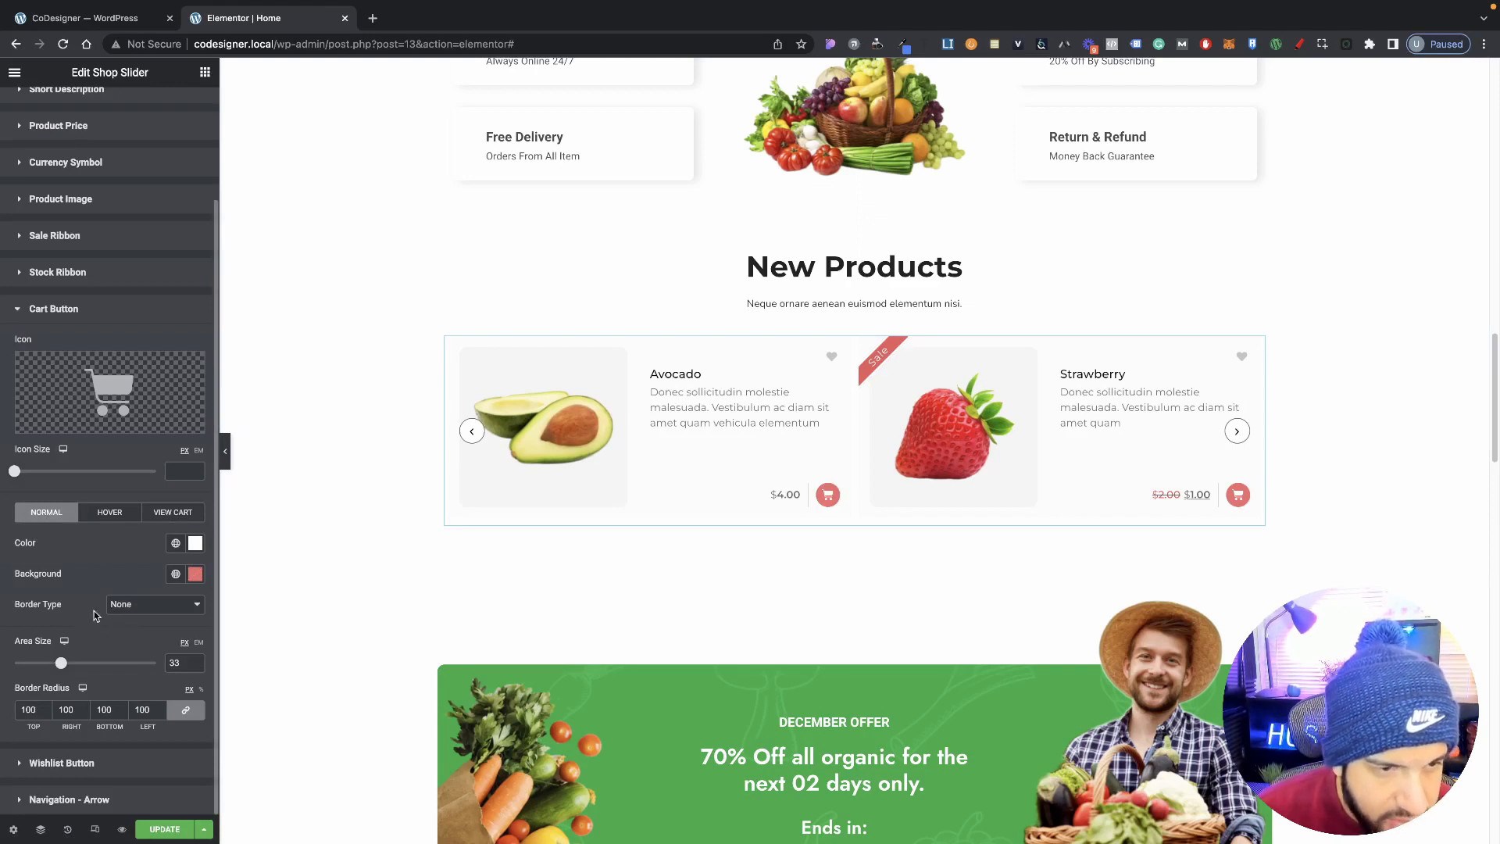
# Try a larger icon size for the wishlist button and clear the value again.
pyautogui.click(87, 762)
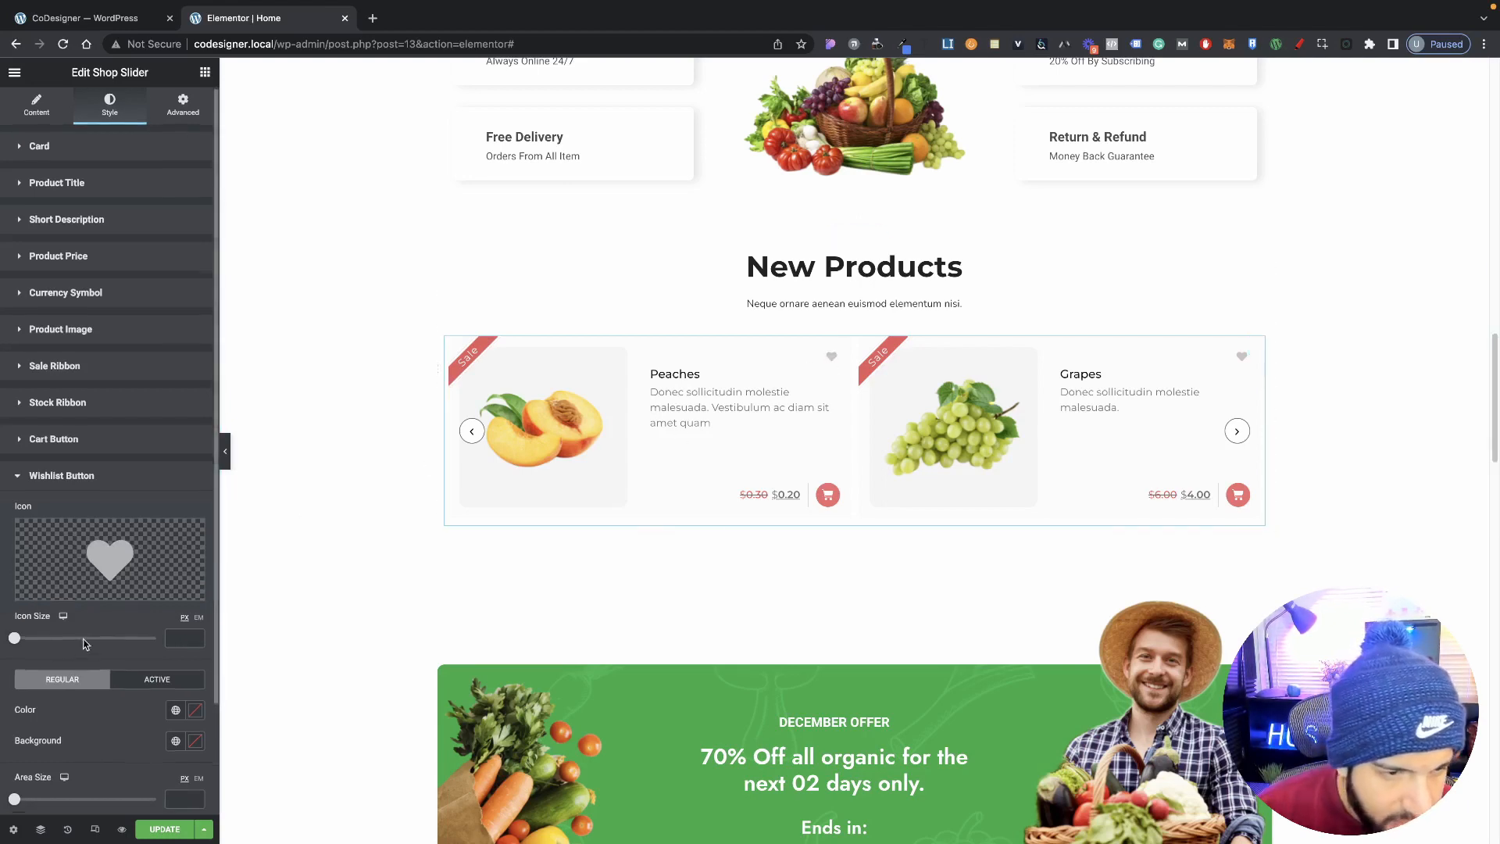
pyautogui.scroll(-1, 29, 634)
pyautogui.moveTo(14, 625); pyautogui.dragTo(37, 626)
pyautogui.press('BackSpace')
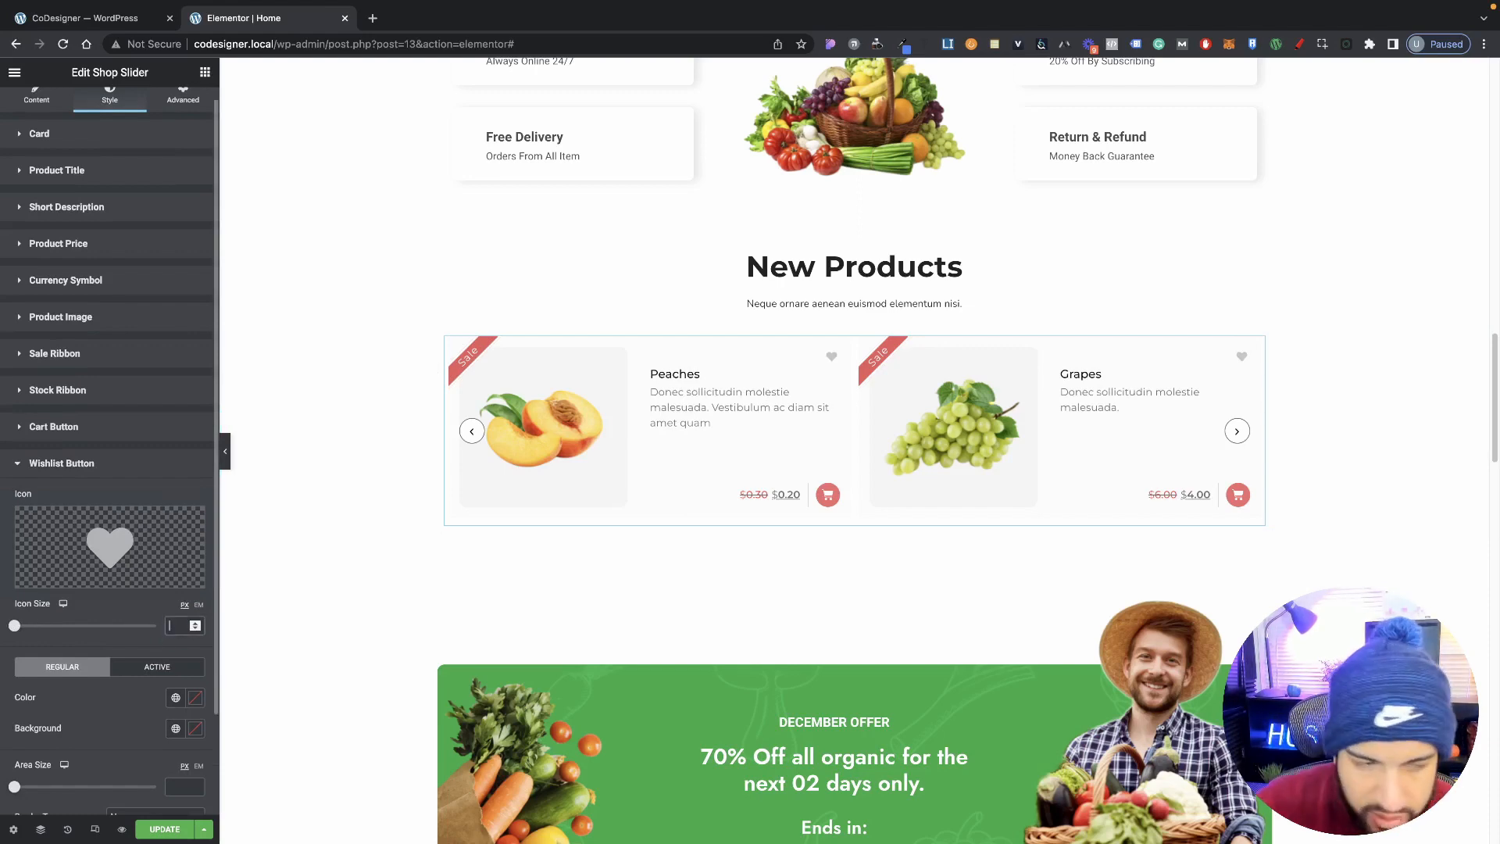
pyautogui.scroll(-1, 96, 501)
pyautogui.scroll(-1, 177, 623)
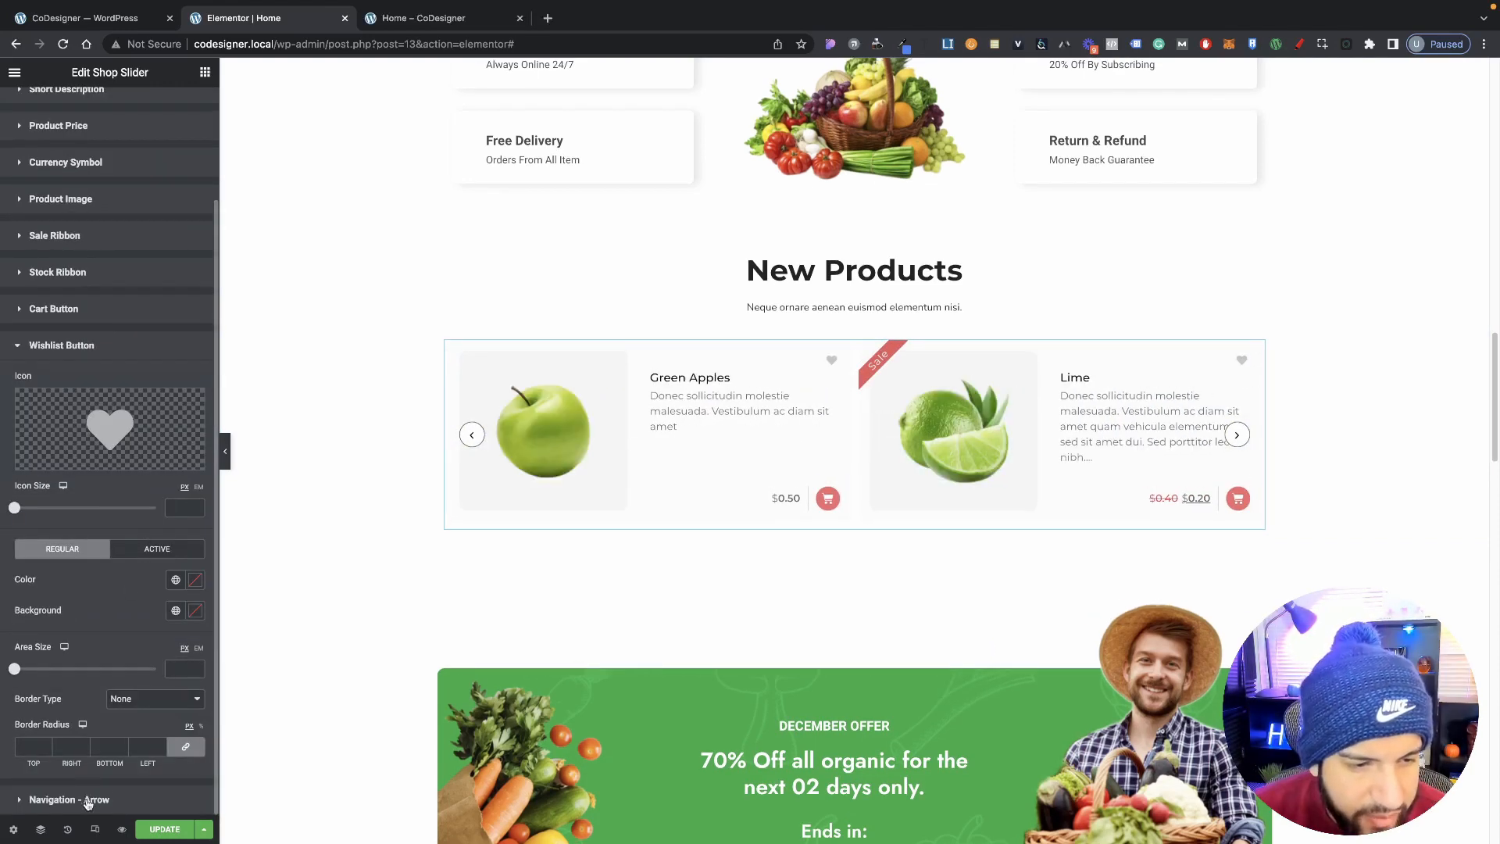
# Try offsetting the navigation arrows to vertical 46 and horizontal 31, then reset their position.
pyautogui.click(104, 798)
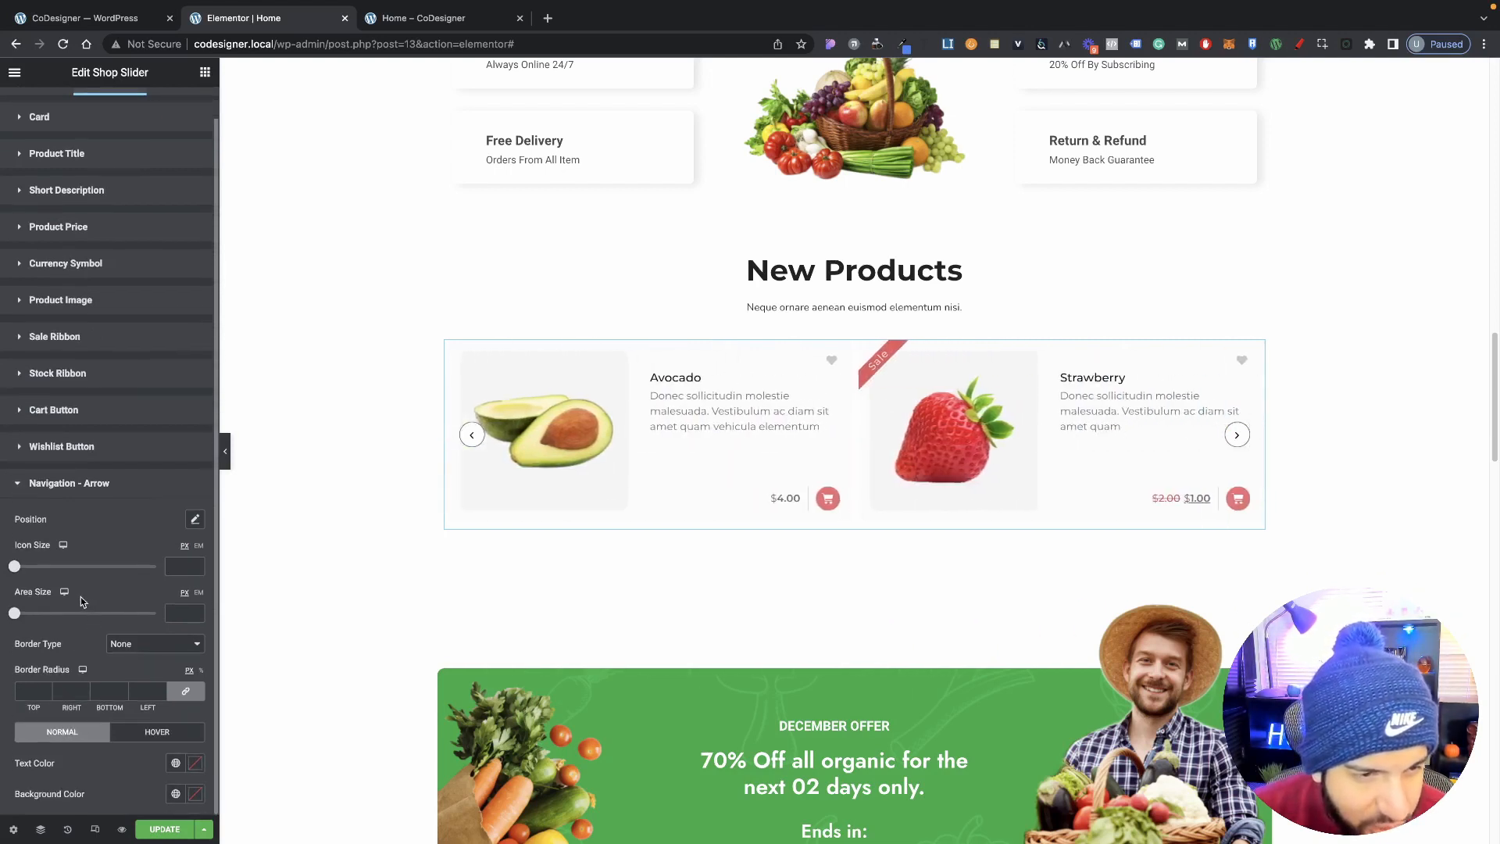
pyautogui.click(195, 519)
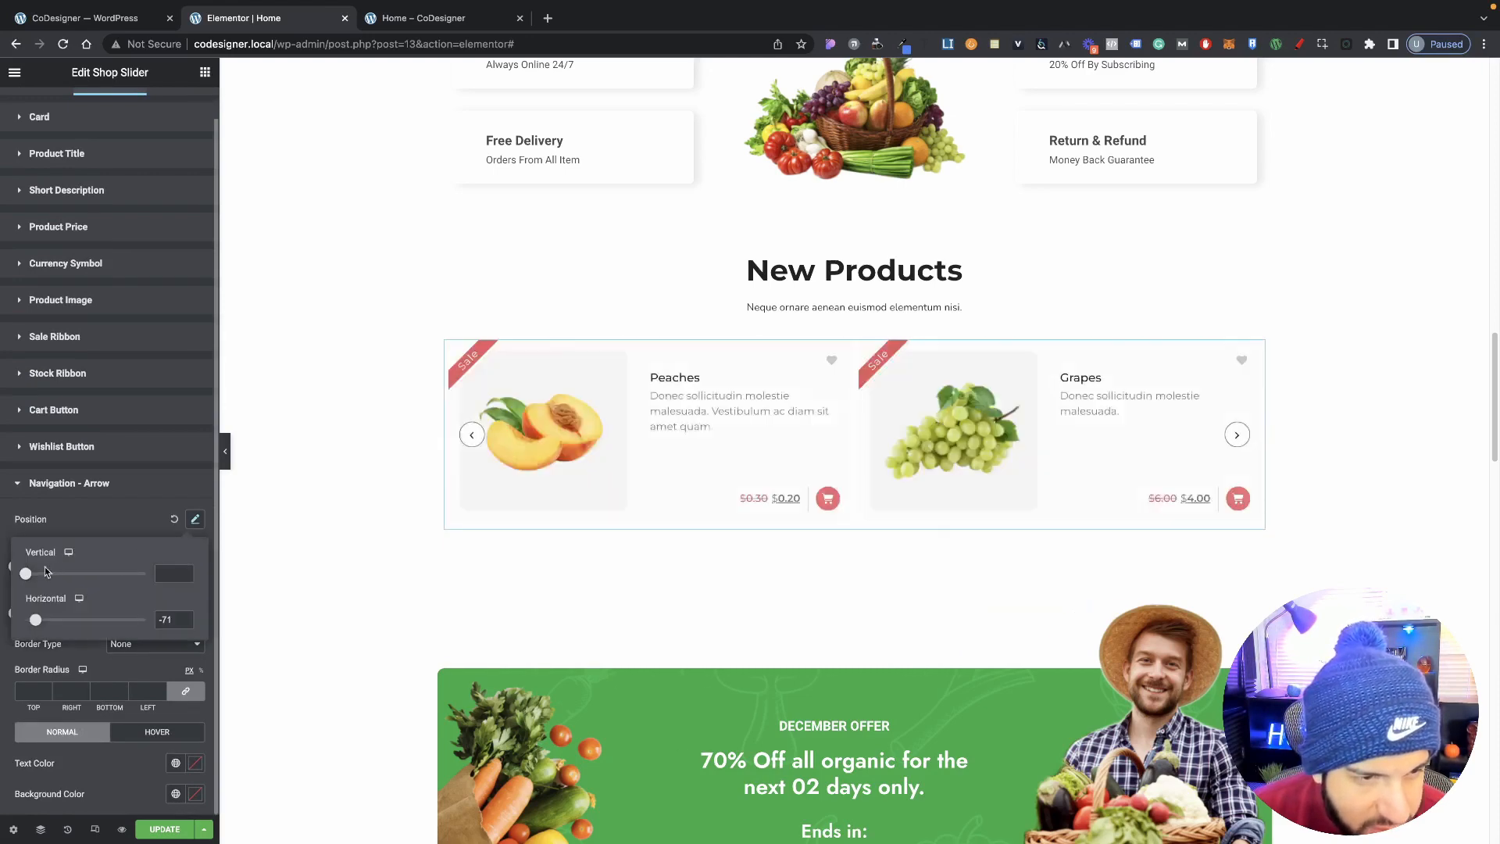
pyautogui.moveTo(26, 573); pyautogui.dragTo(73, 623)
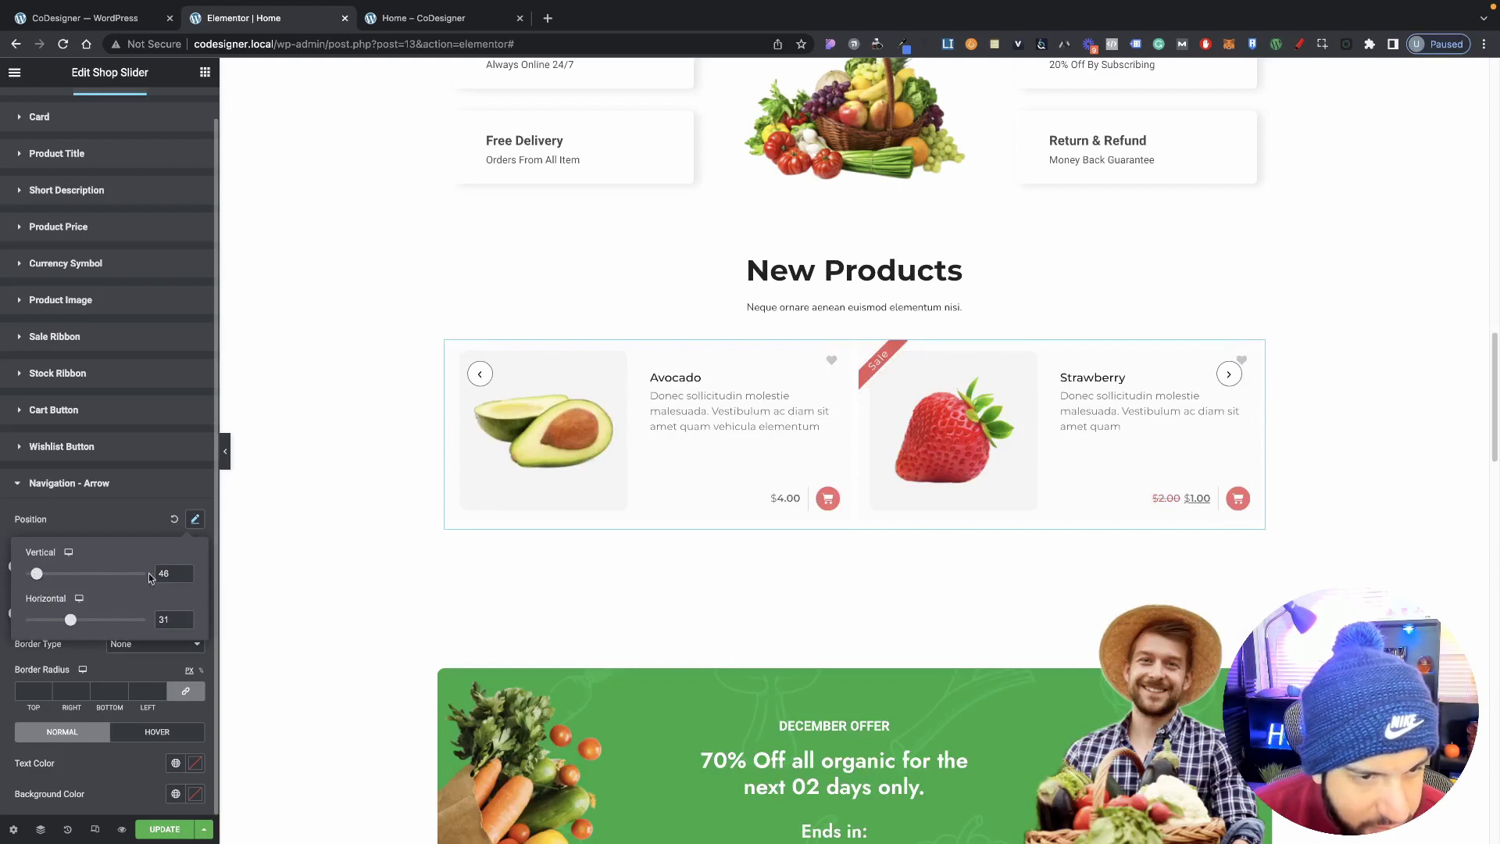
pyautogui.click(174, 519)
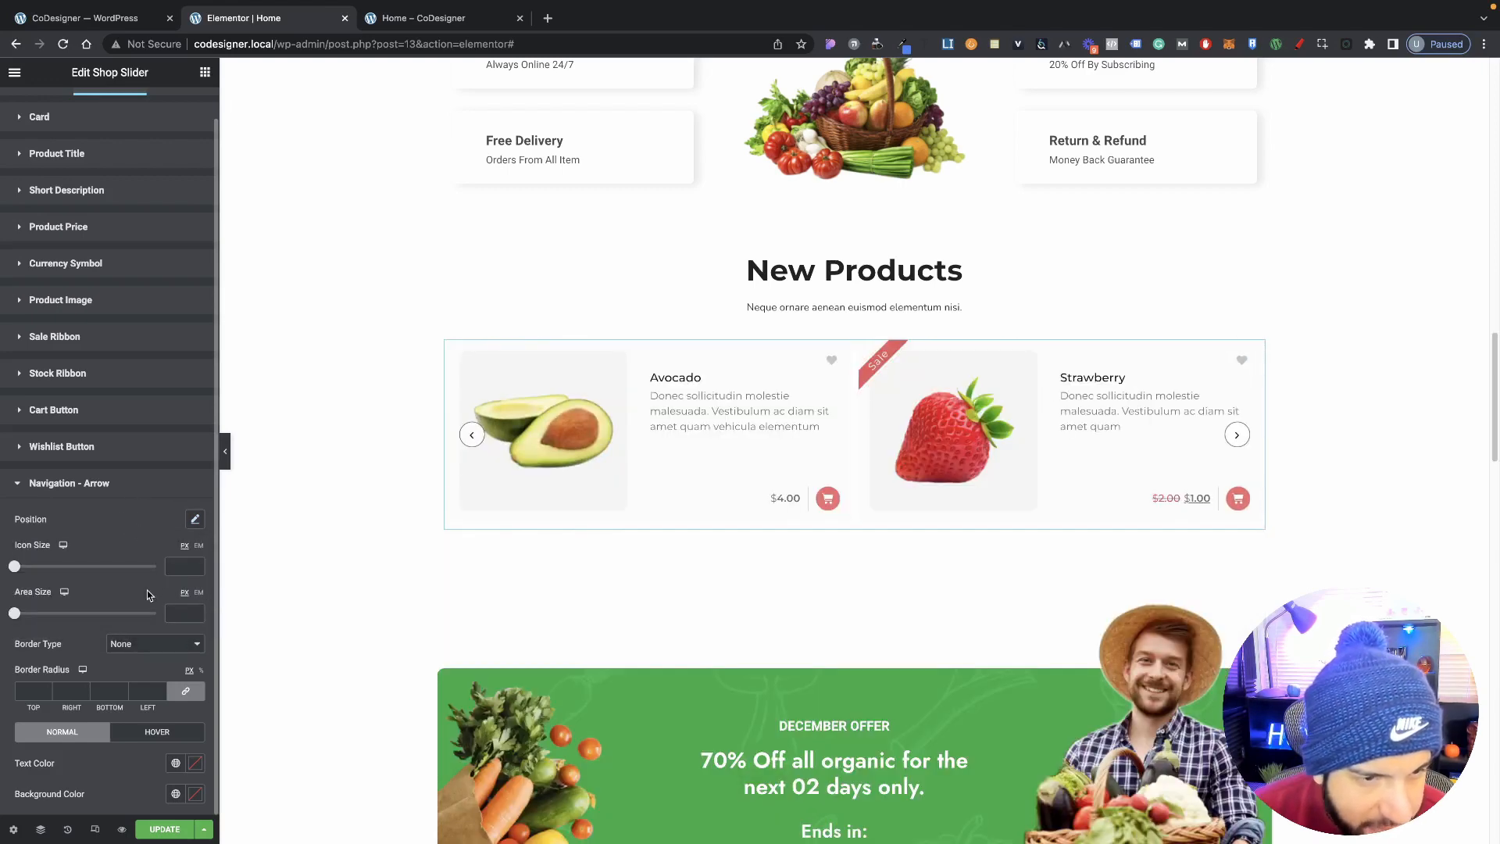
# Try moving the navigation arrows outside the slider with a horizontal offset of -76, then clear both offsets and reset the position.
pyautogui.click(198, 521)
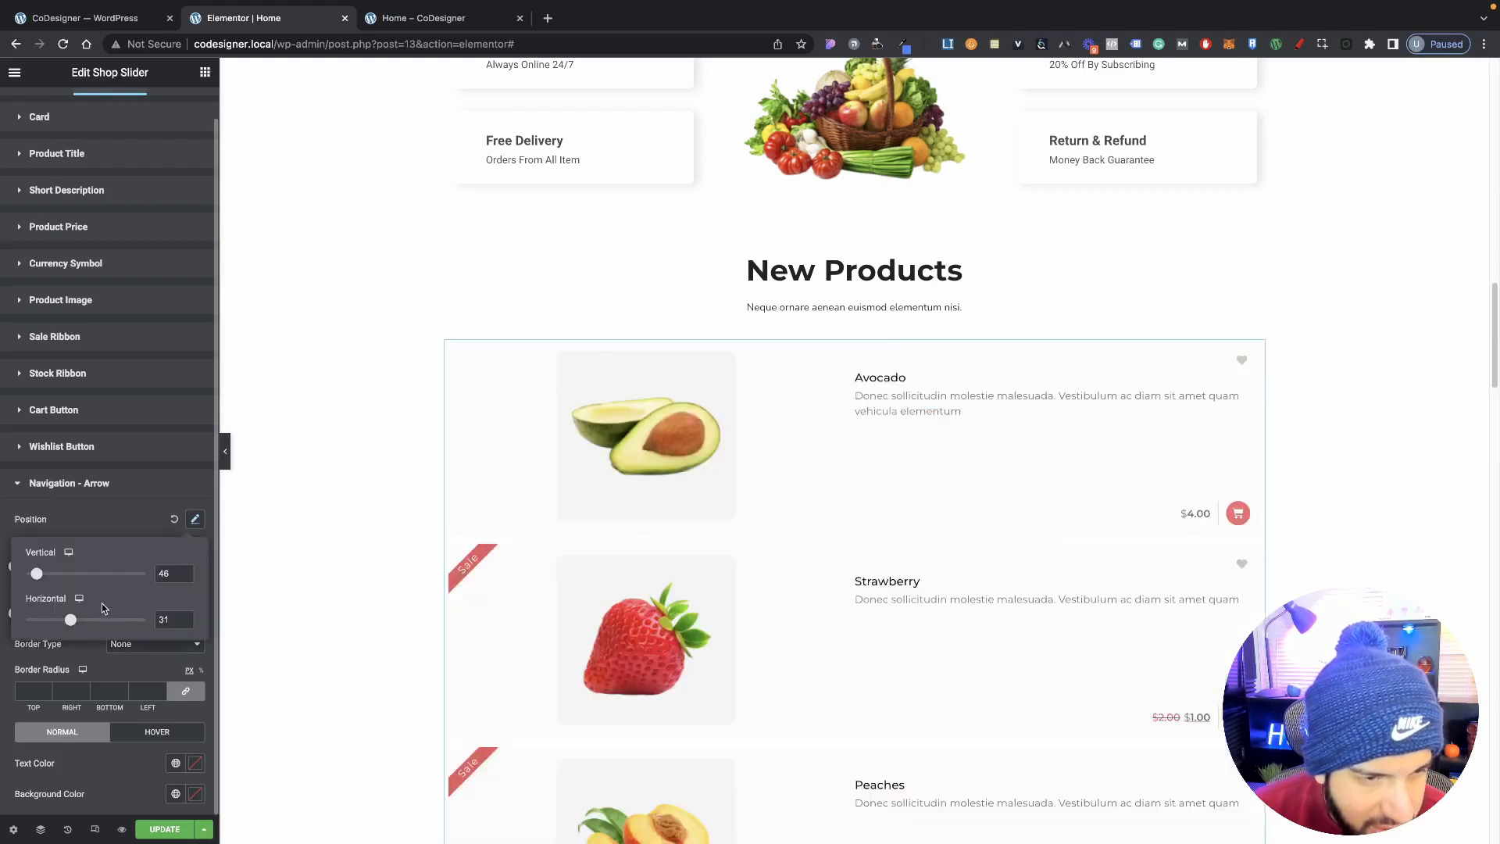
pyautogui.moveTo(70, 621); pyautogui.dragTo(33, 622)
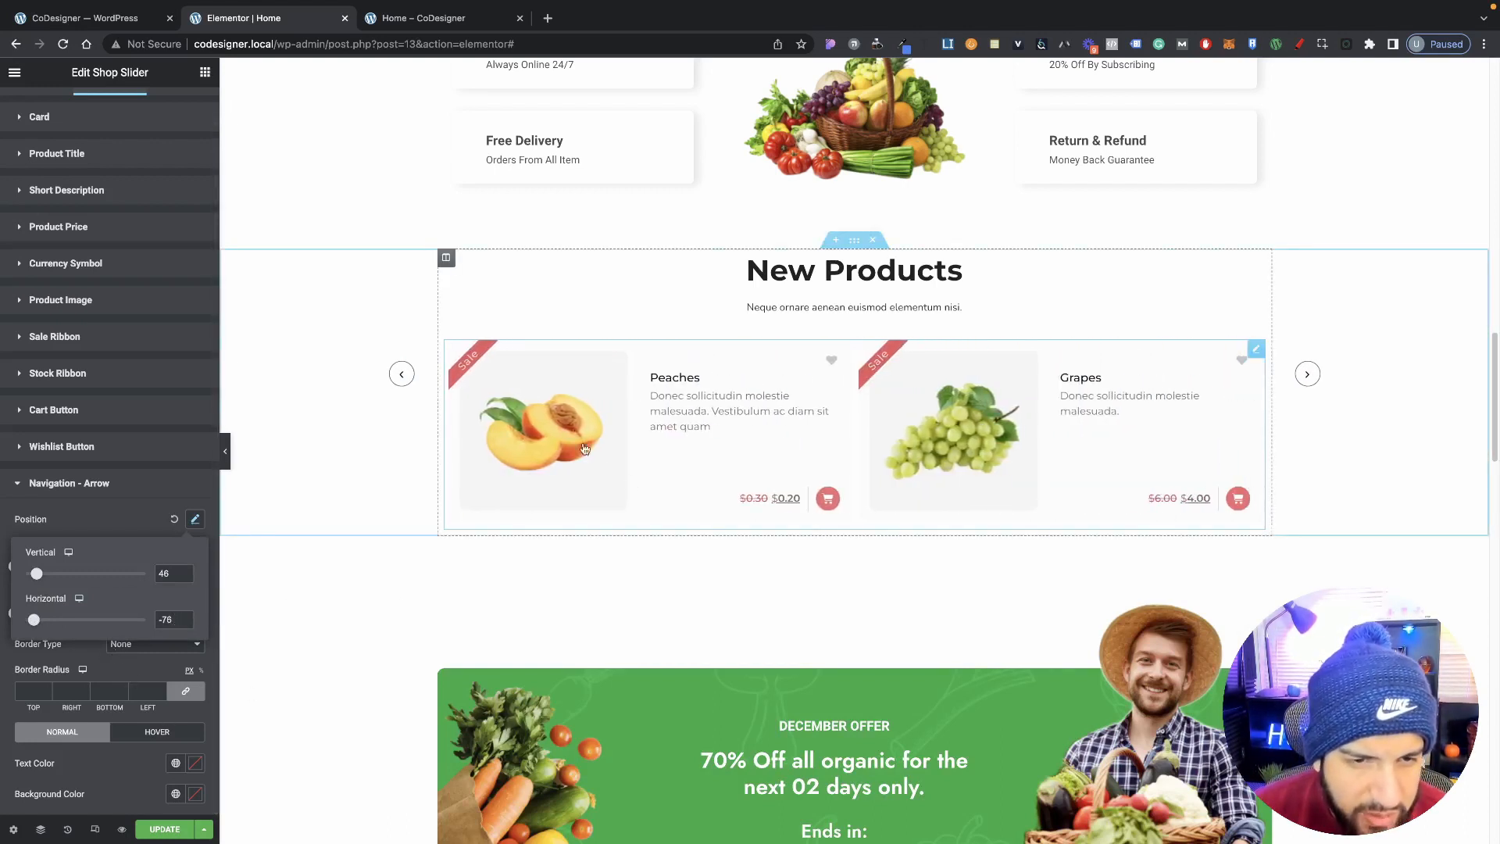
pyautogui.doubleClick(176, 621)
pyautogui.press('BackSpace')
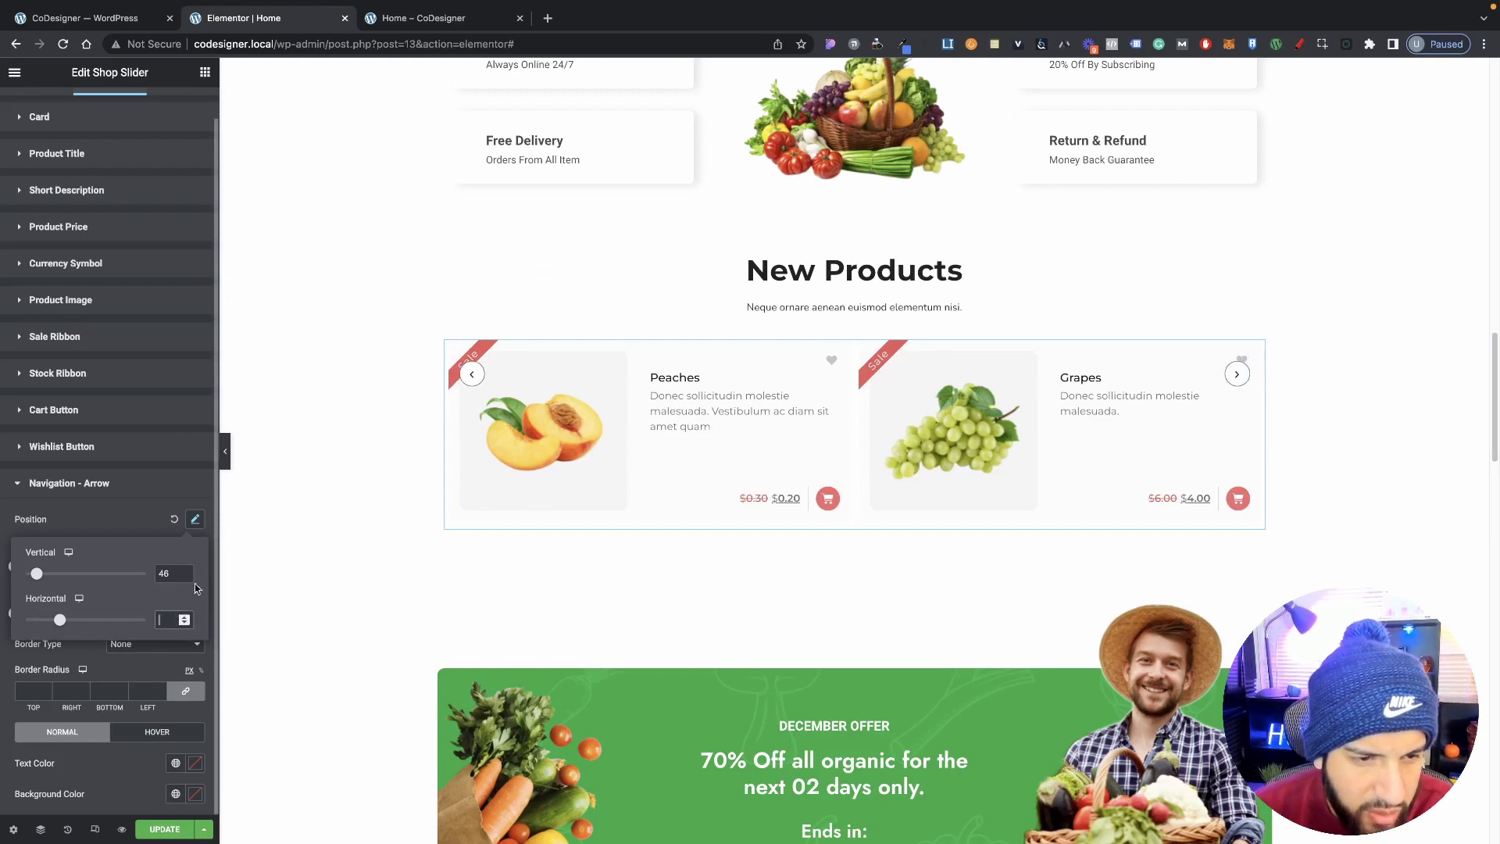
pyautogui.doubleClick(167, 576)
pyautogui.press('BackSpace')
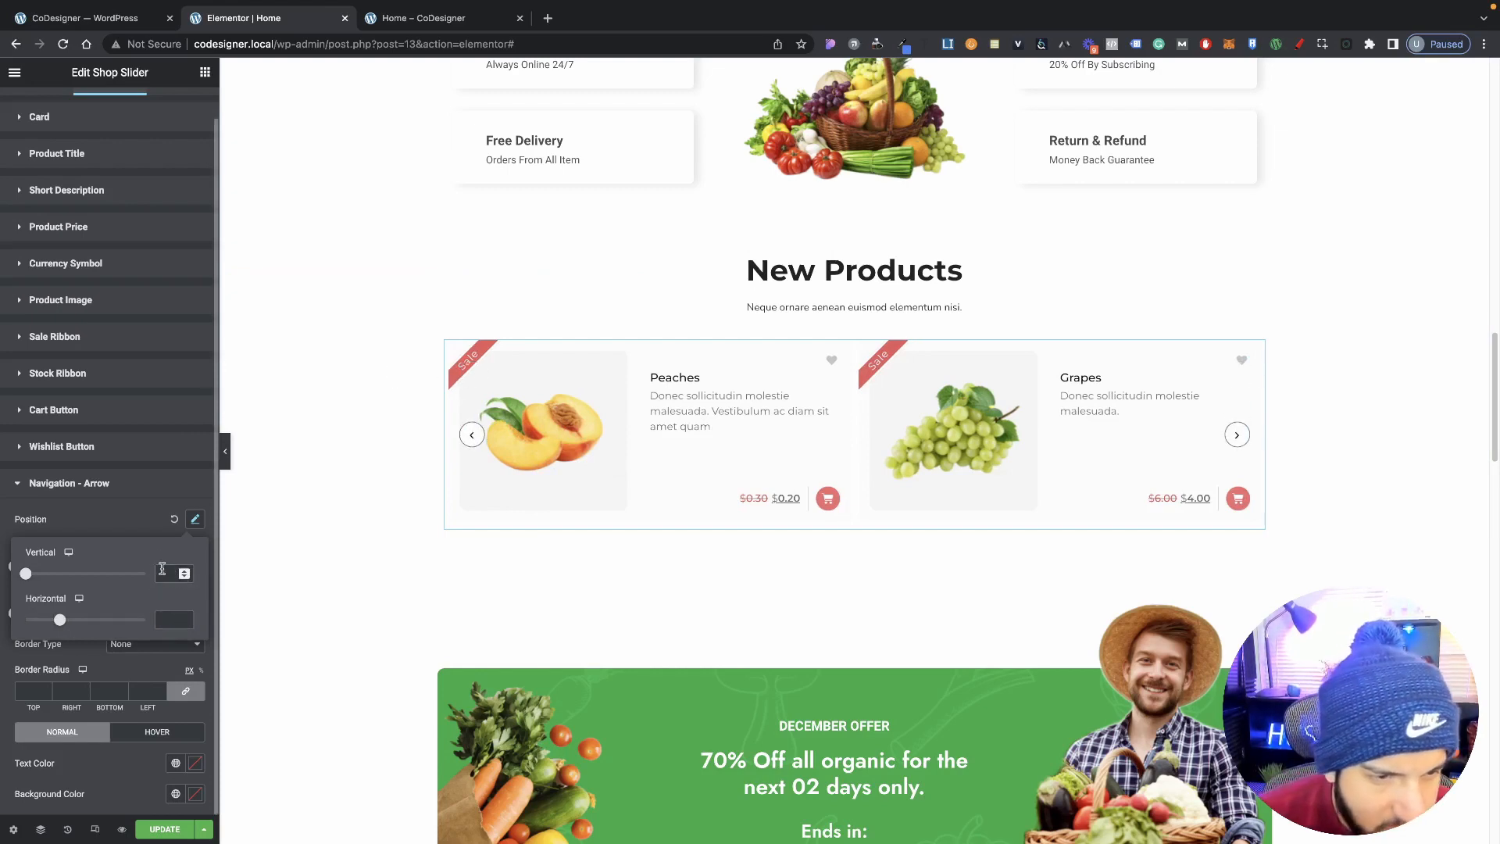
pyautogui.click(166, 525)
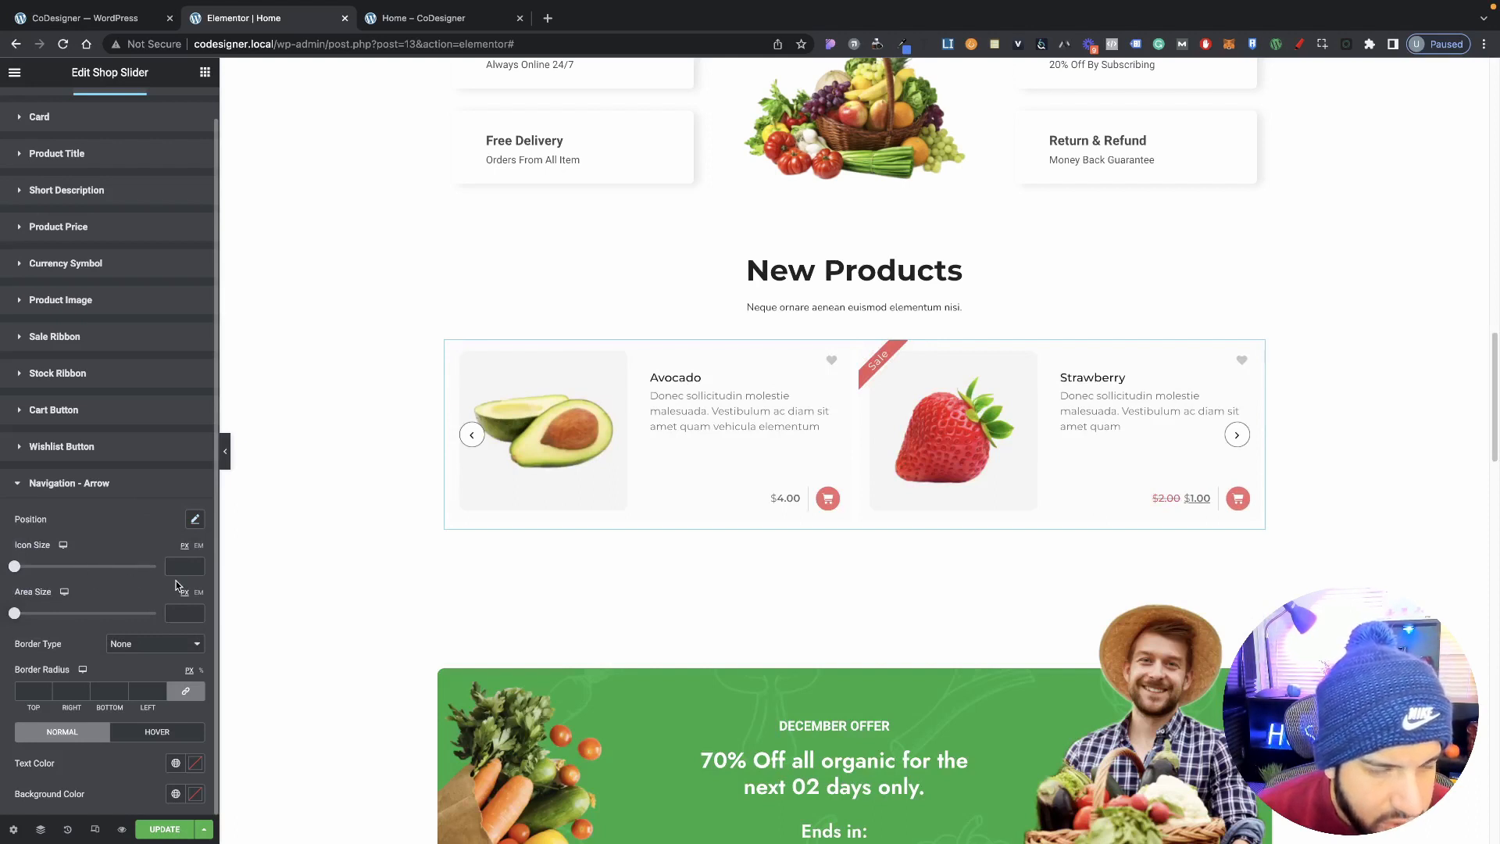
# Try an icon size of about 18 px and a larger area size for the navigation arrows, clearing each value again.
pyautogui.moveTo(14, 568); pyautogui.dragTo(40, 566)
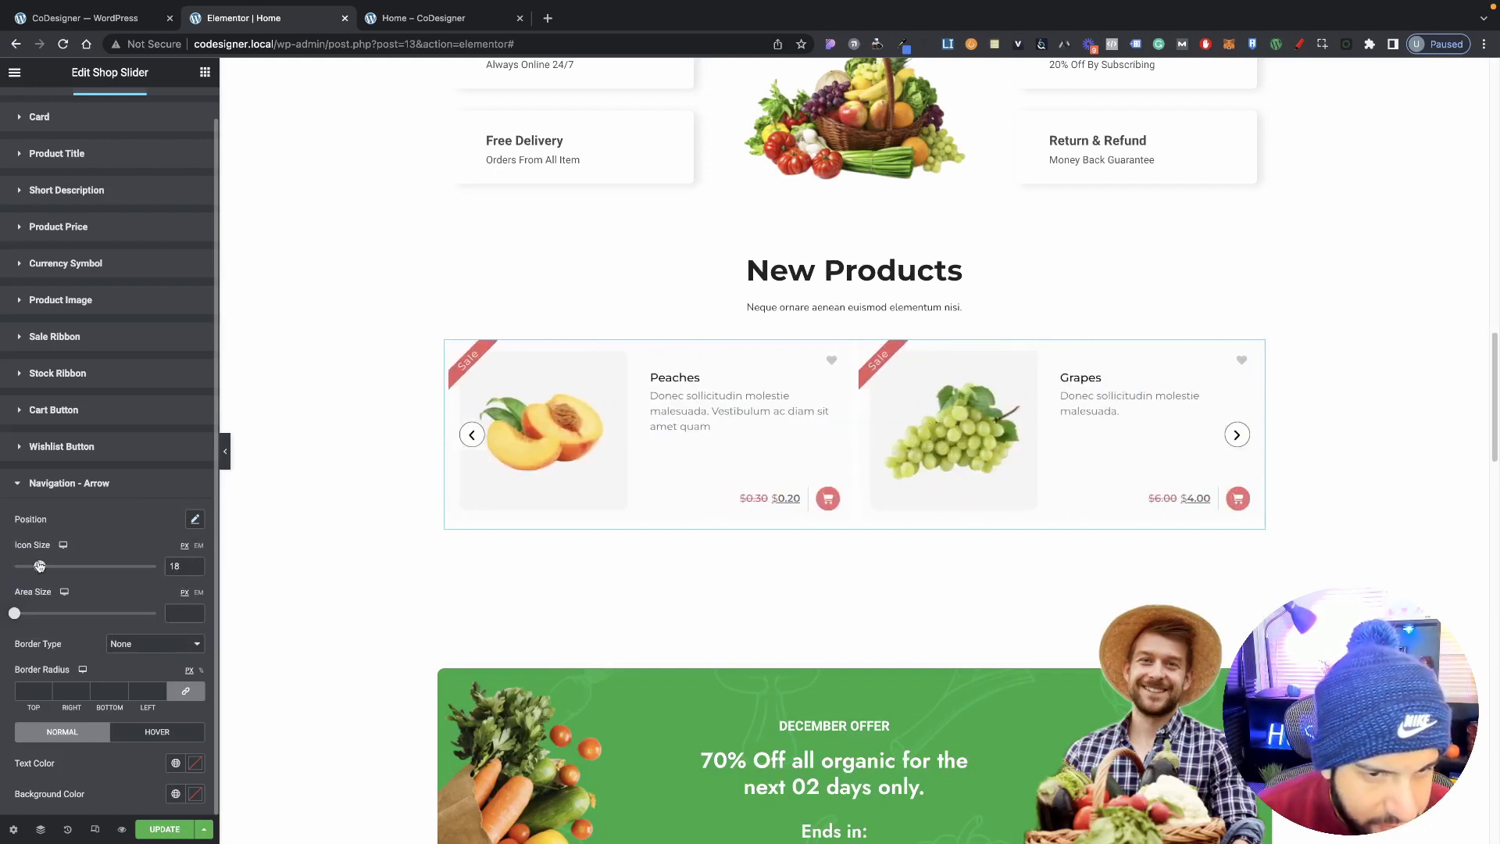
pyautogui.moveTo(183, 564); pyautogui.dragTo(148, 565)
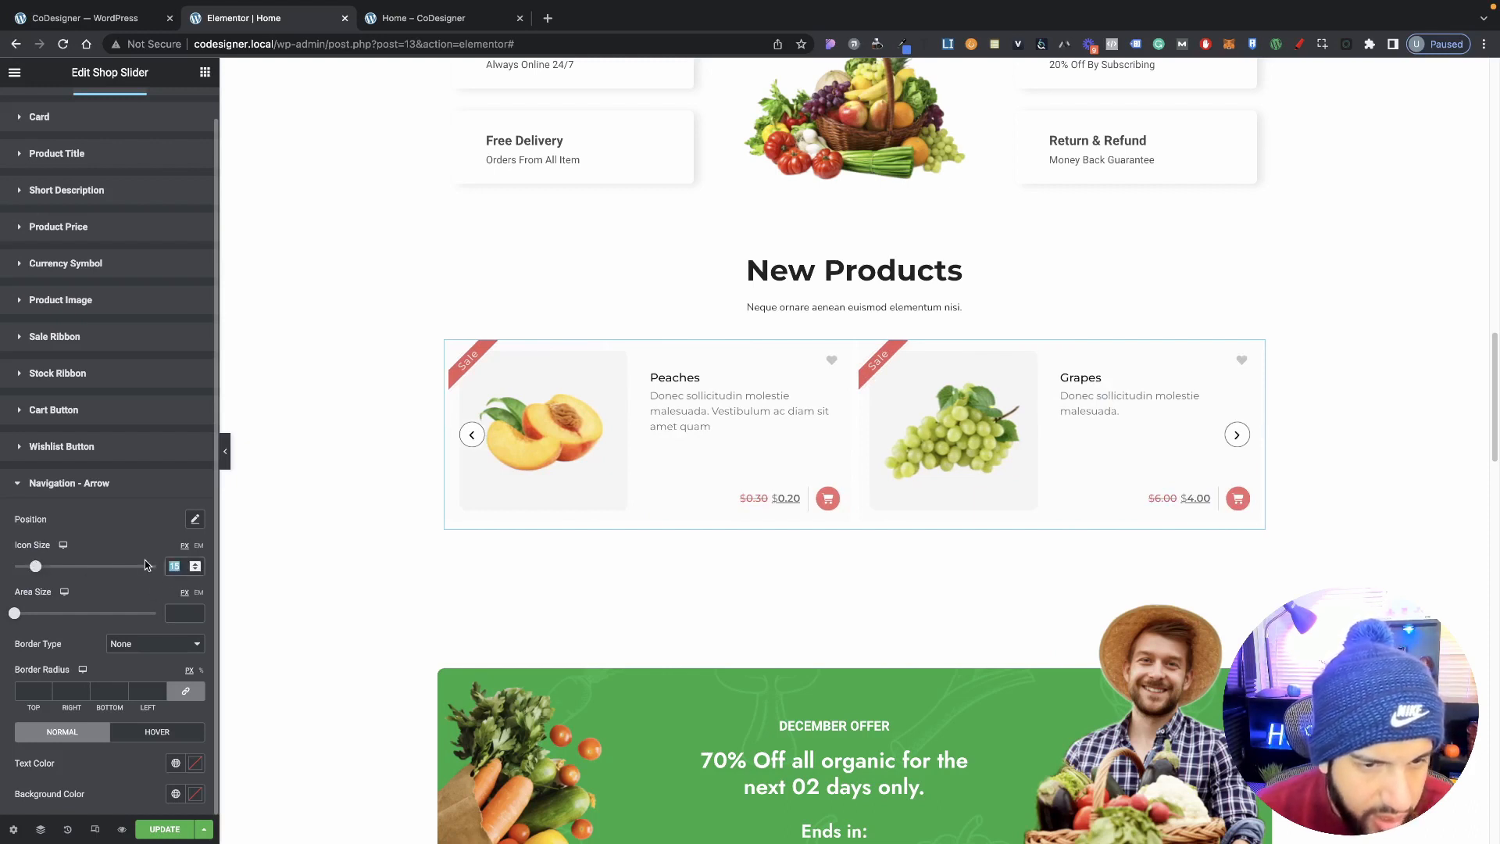
pyautogui.press('BackSpace')
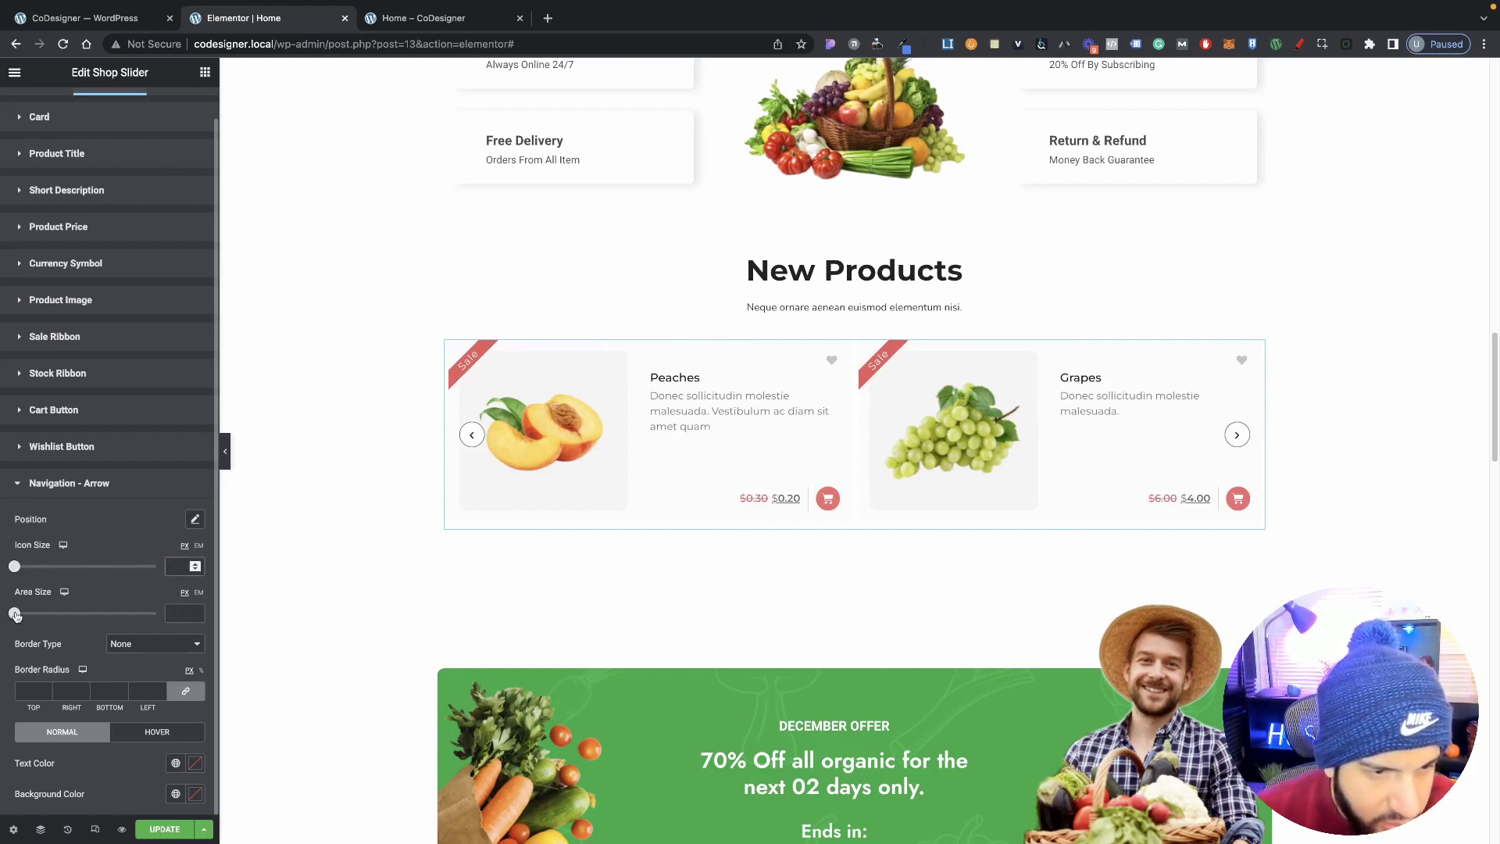
pyautogui.moveTo(15, 614); pyautogui.dragTo(83, 616)
pyautogui.moveTo(181, 611); pyautogui.dragTo(156, 614)
pyautogui.press('BackSpace')
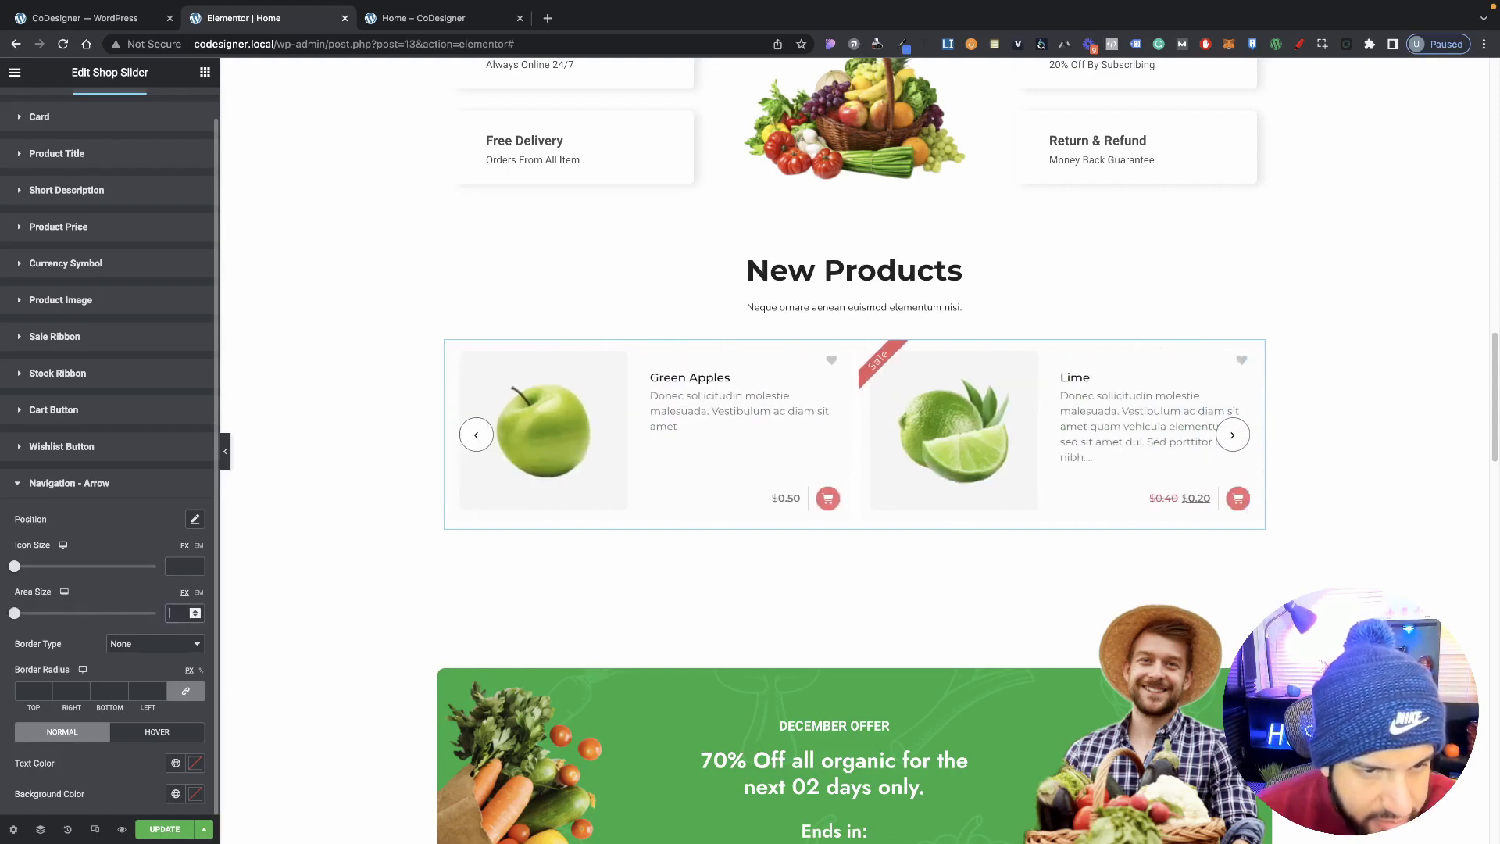
# Try a Solid border on the navigation arrows and return the border type to None.
pyautogui.click(113, 646)
pyautogui.click(131, 665)
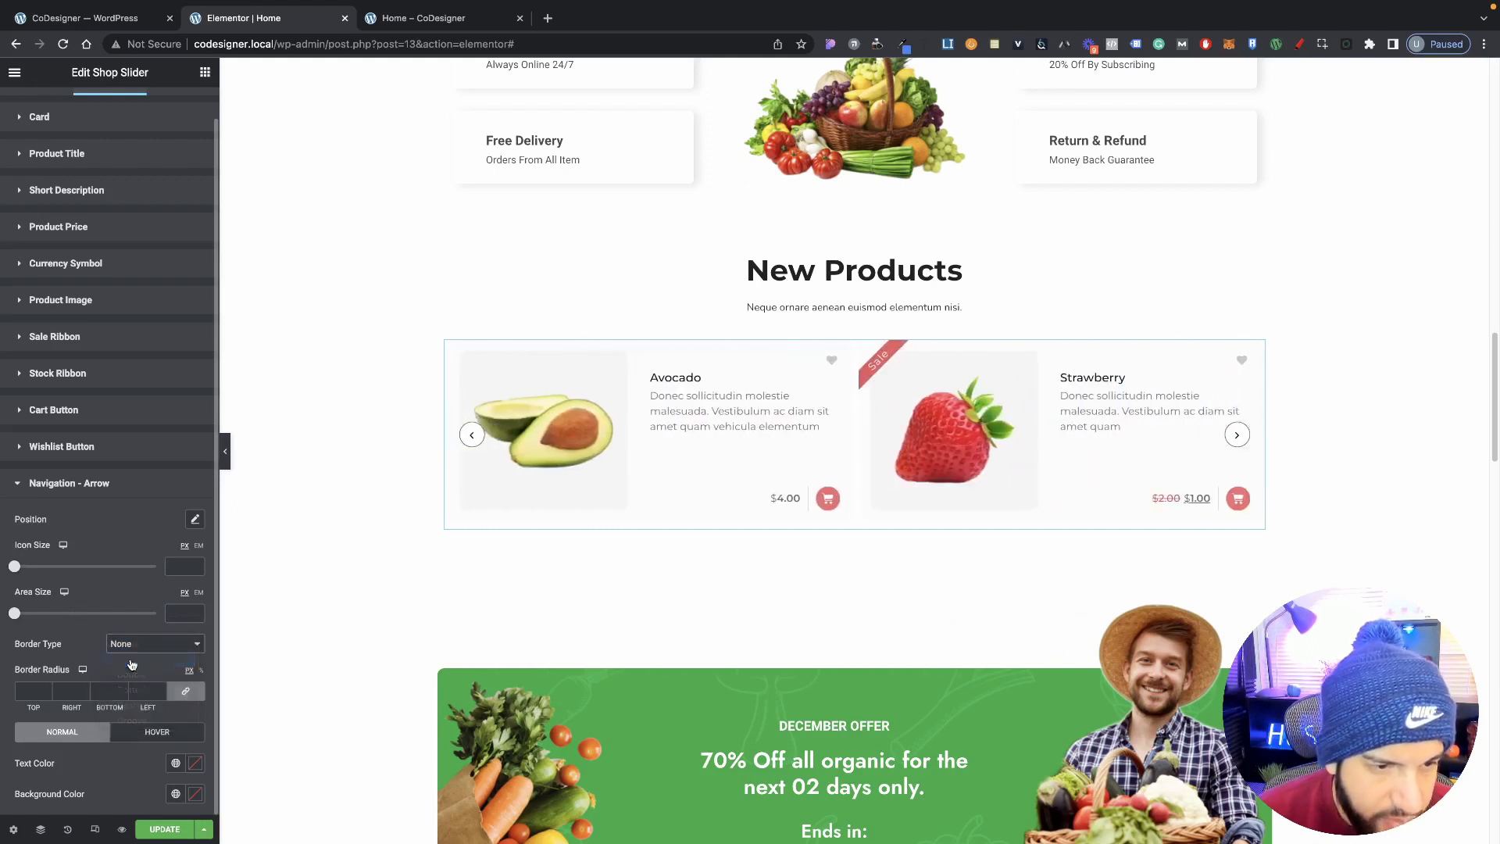
pyautogui.moveTo(146, 691); pyautogui.dragTo(135, 692)
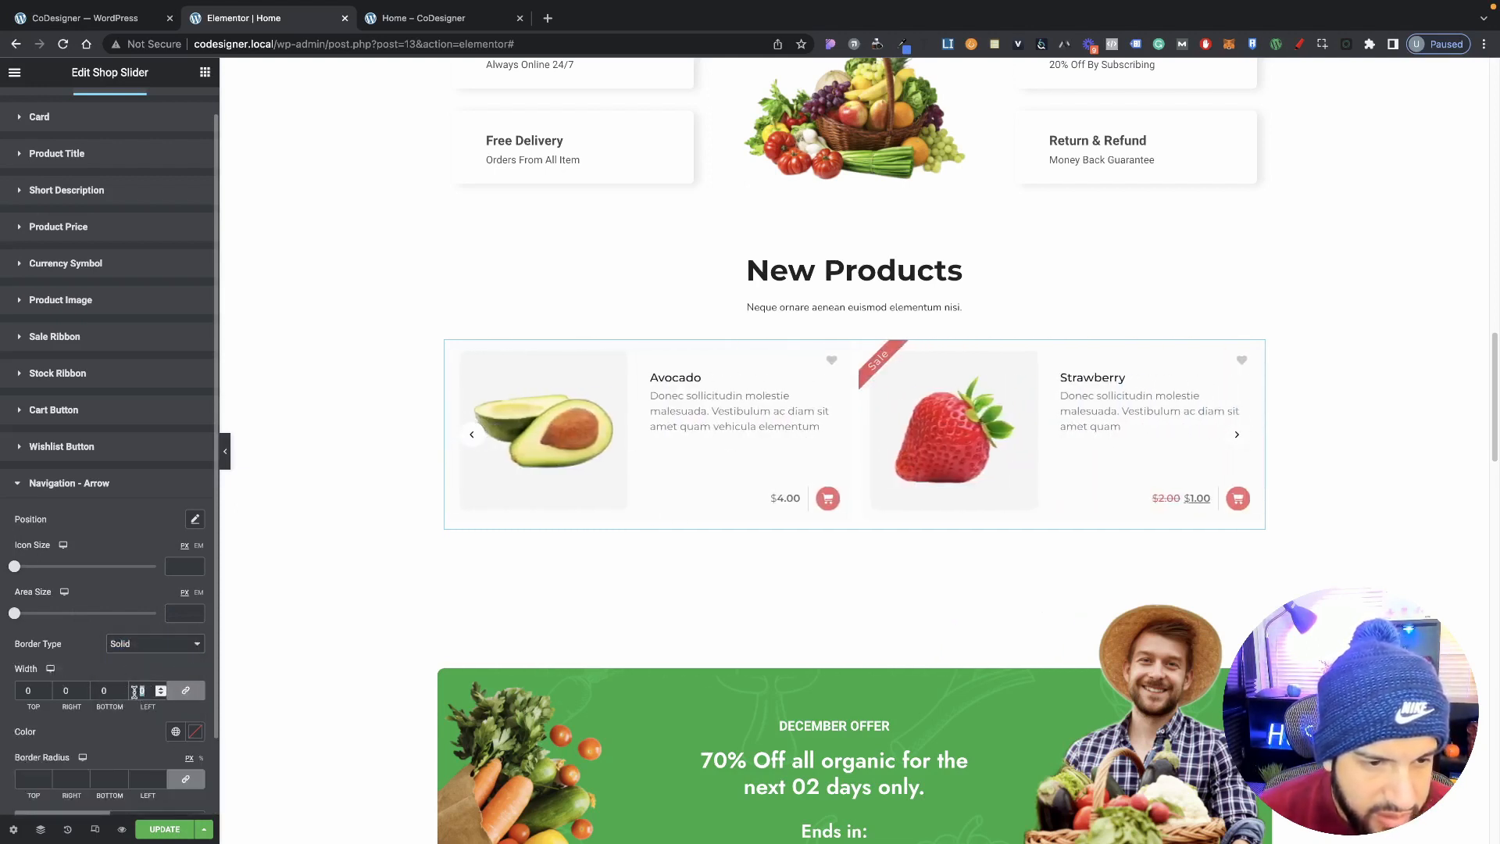
pyautogui.click(138, 645)
pyautogui.click(133, 629)
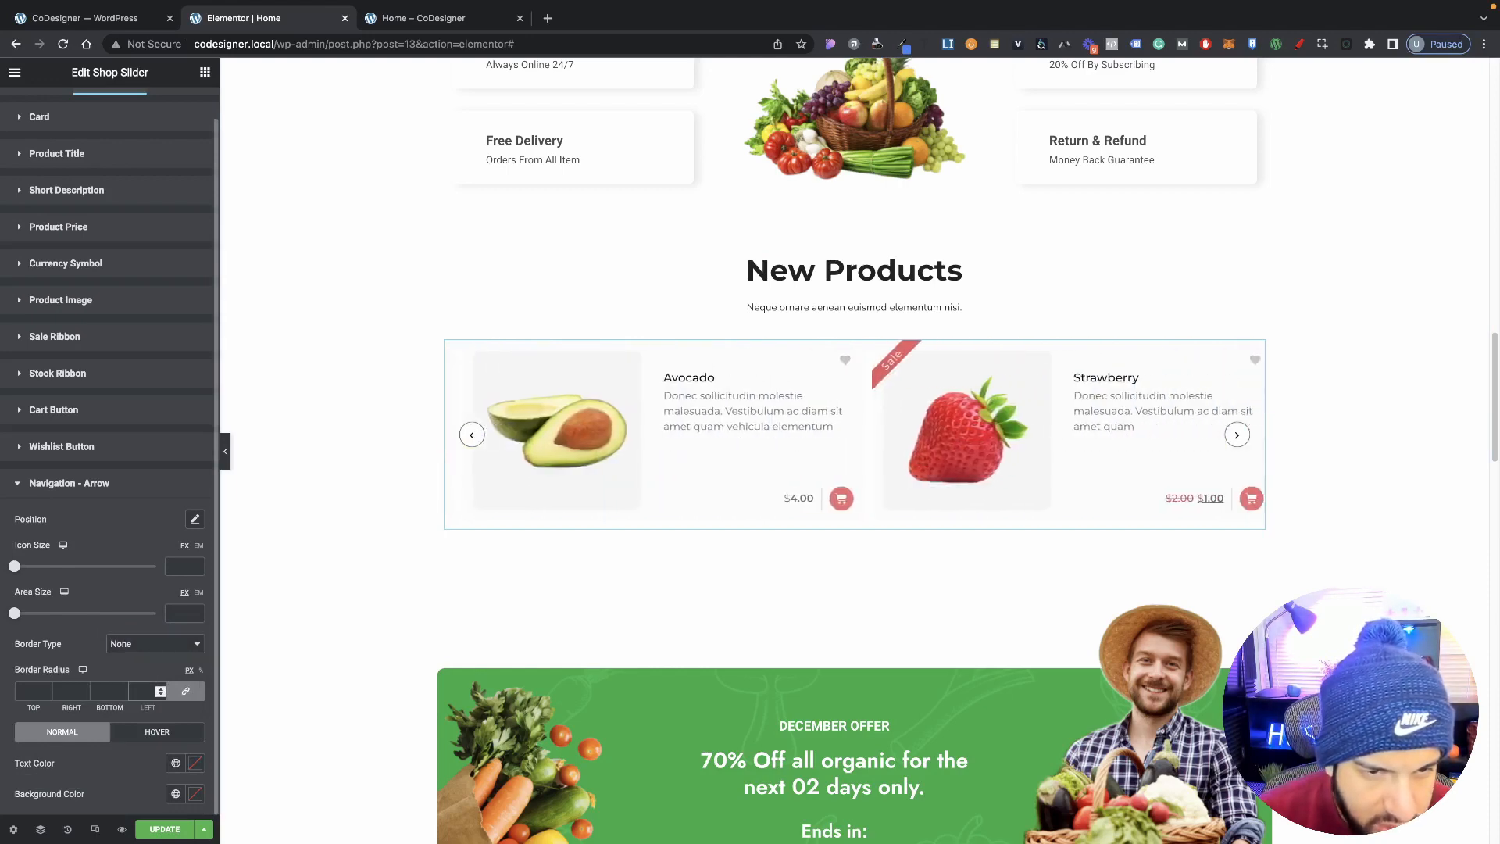
# Try border radii of 0 and 100 on all corners of the navigation arrows, then clear the radius.
pyautogui.write('0')
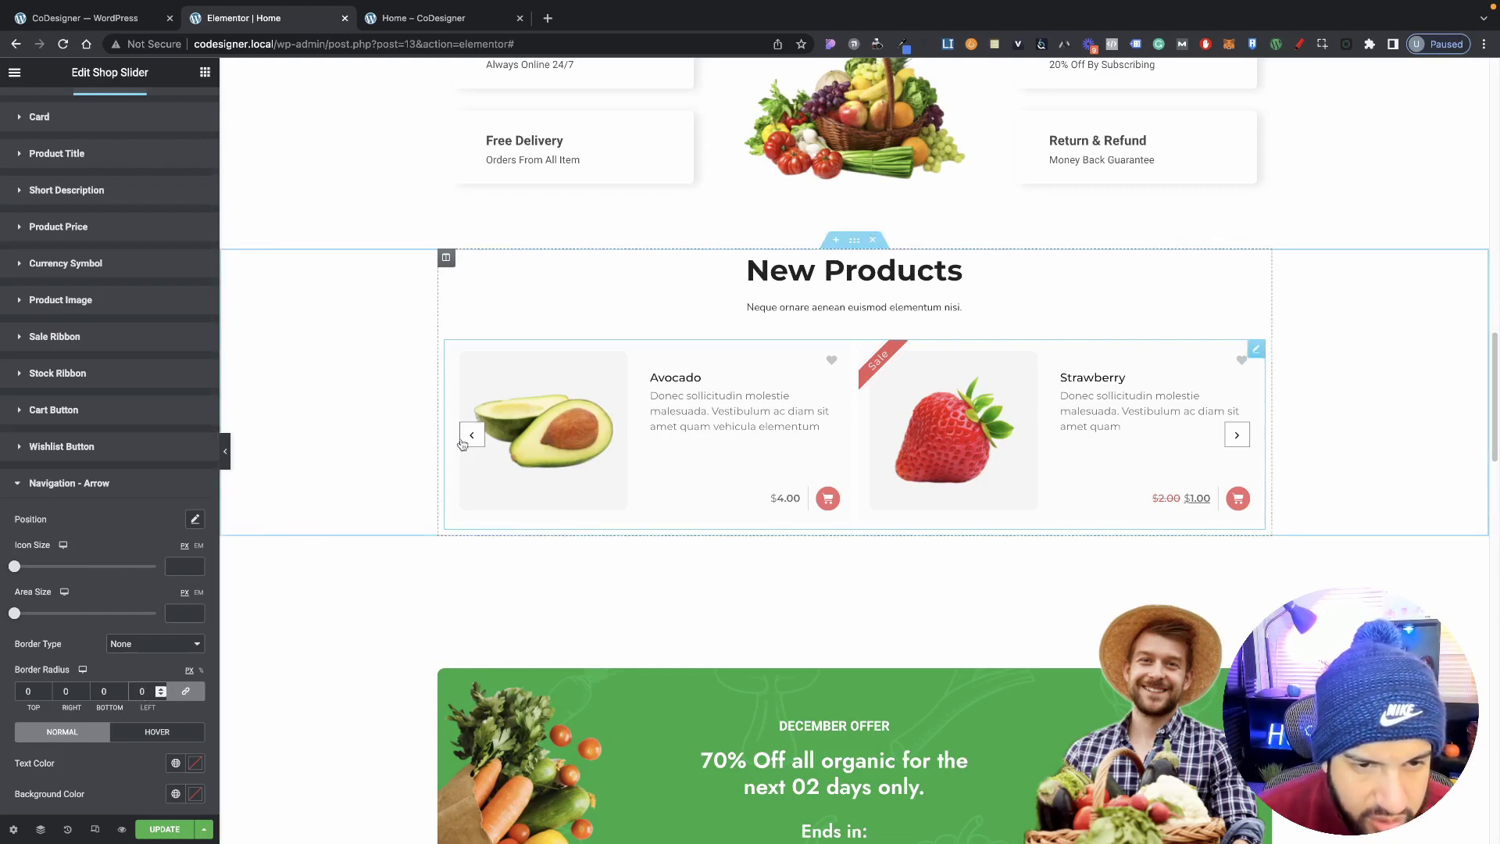
pyautogui.moveTo(144, 691); pyautogui.dragTo(122, 692)
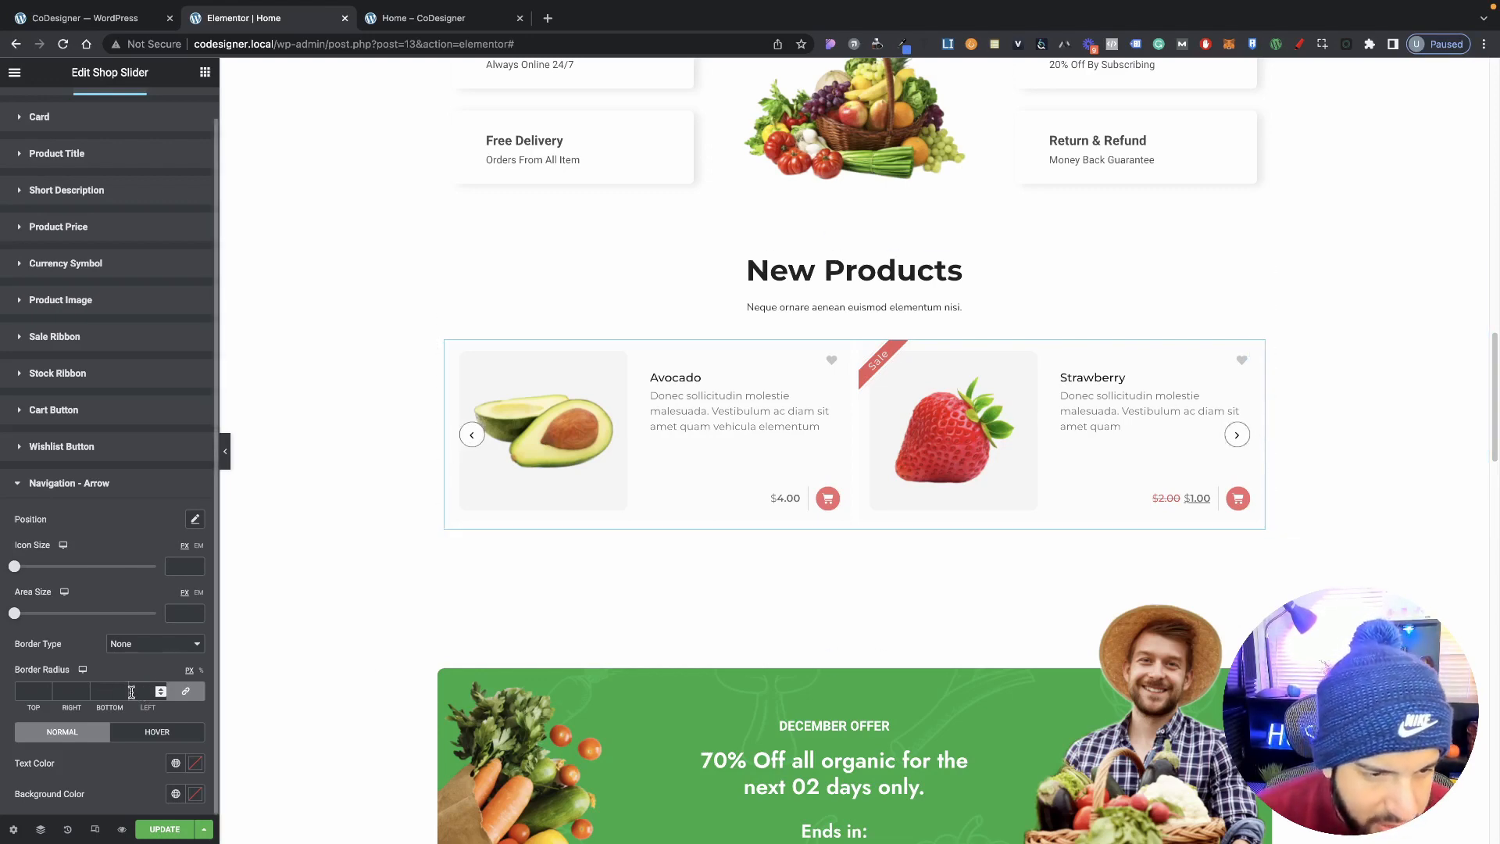
pyautogui.write('100')
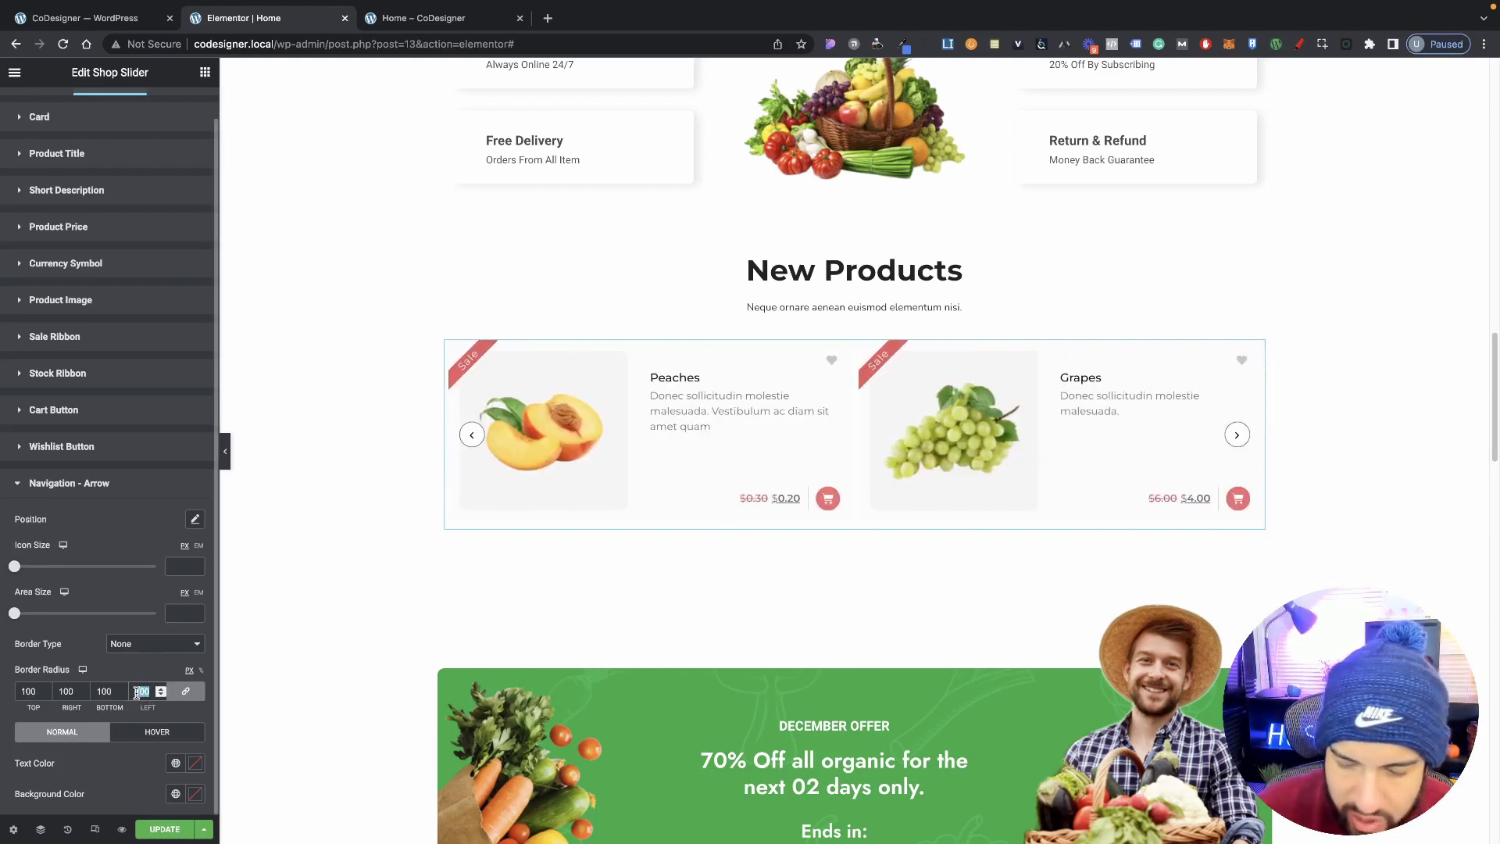
pyautogui.press('BackSpace')
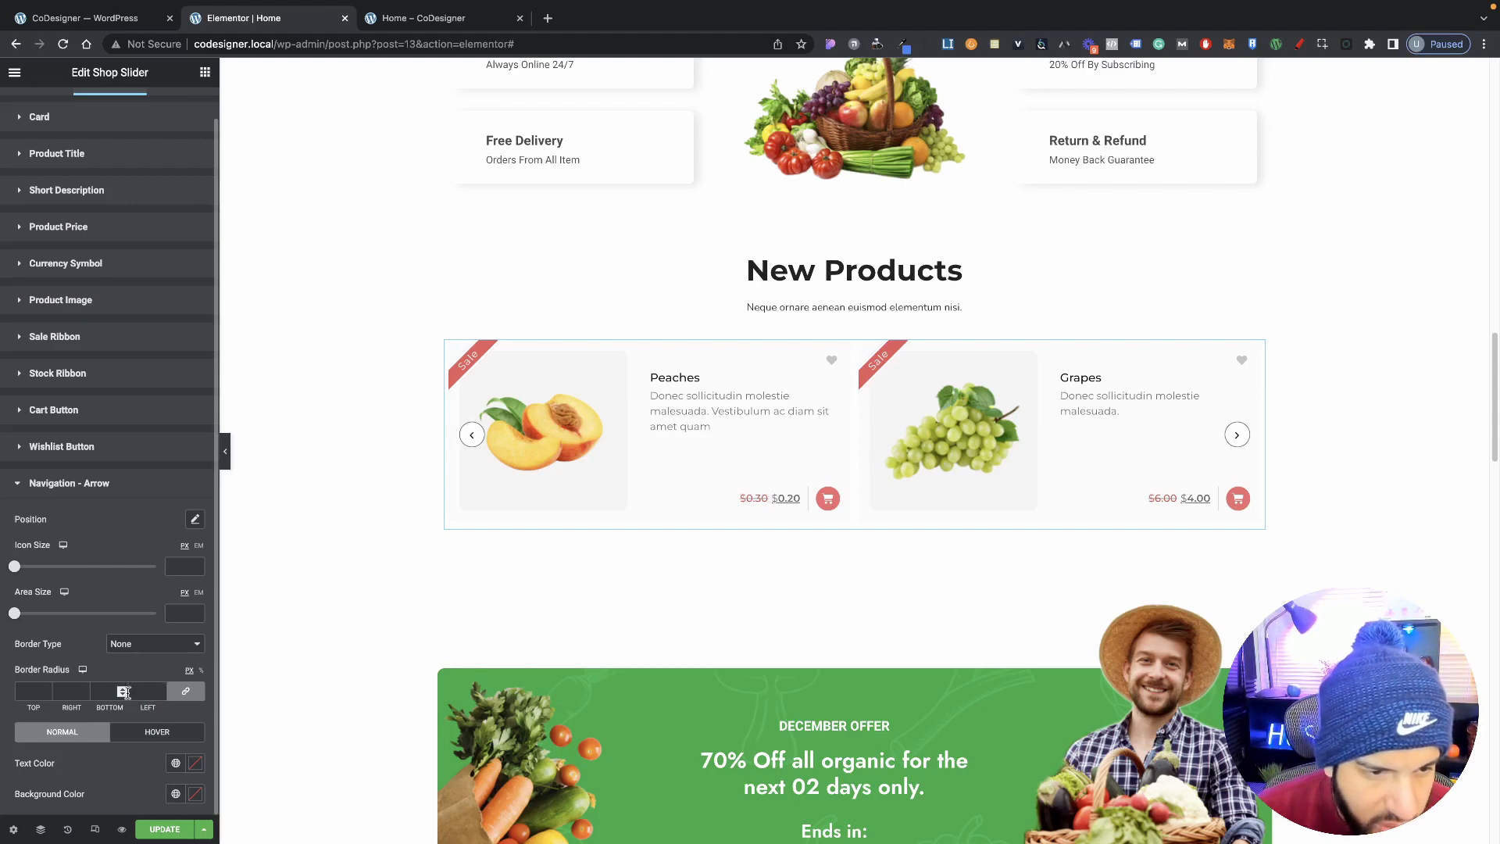
# Try a light red normal background colour on the navigation arrows, then clear it.
pyautogui.click(195, 794)
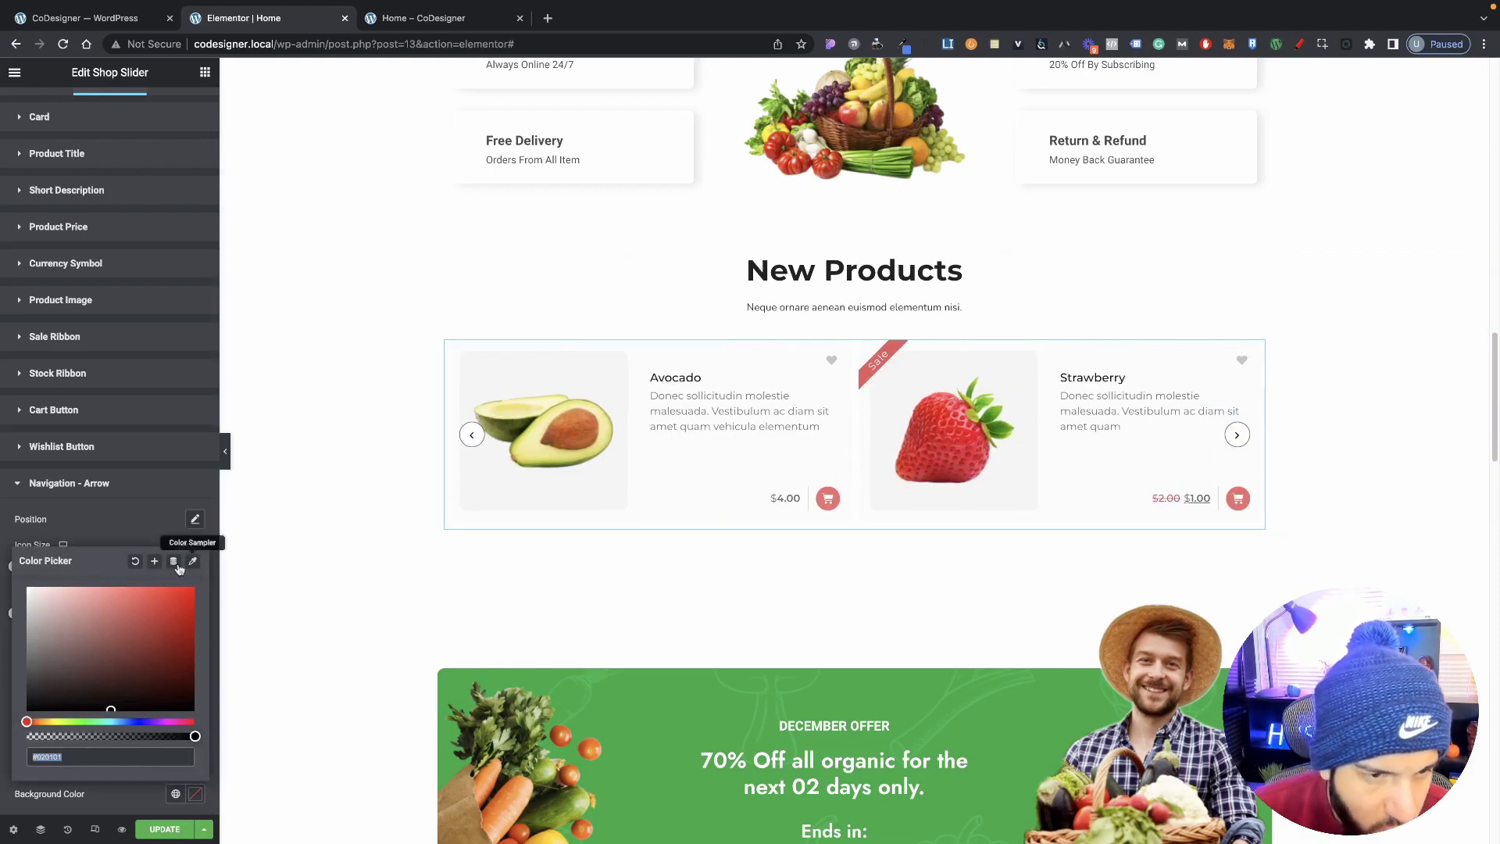
pyautogui.click(111, 595)
pyautogui.click(87, 591)
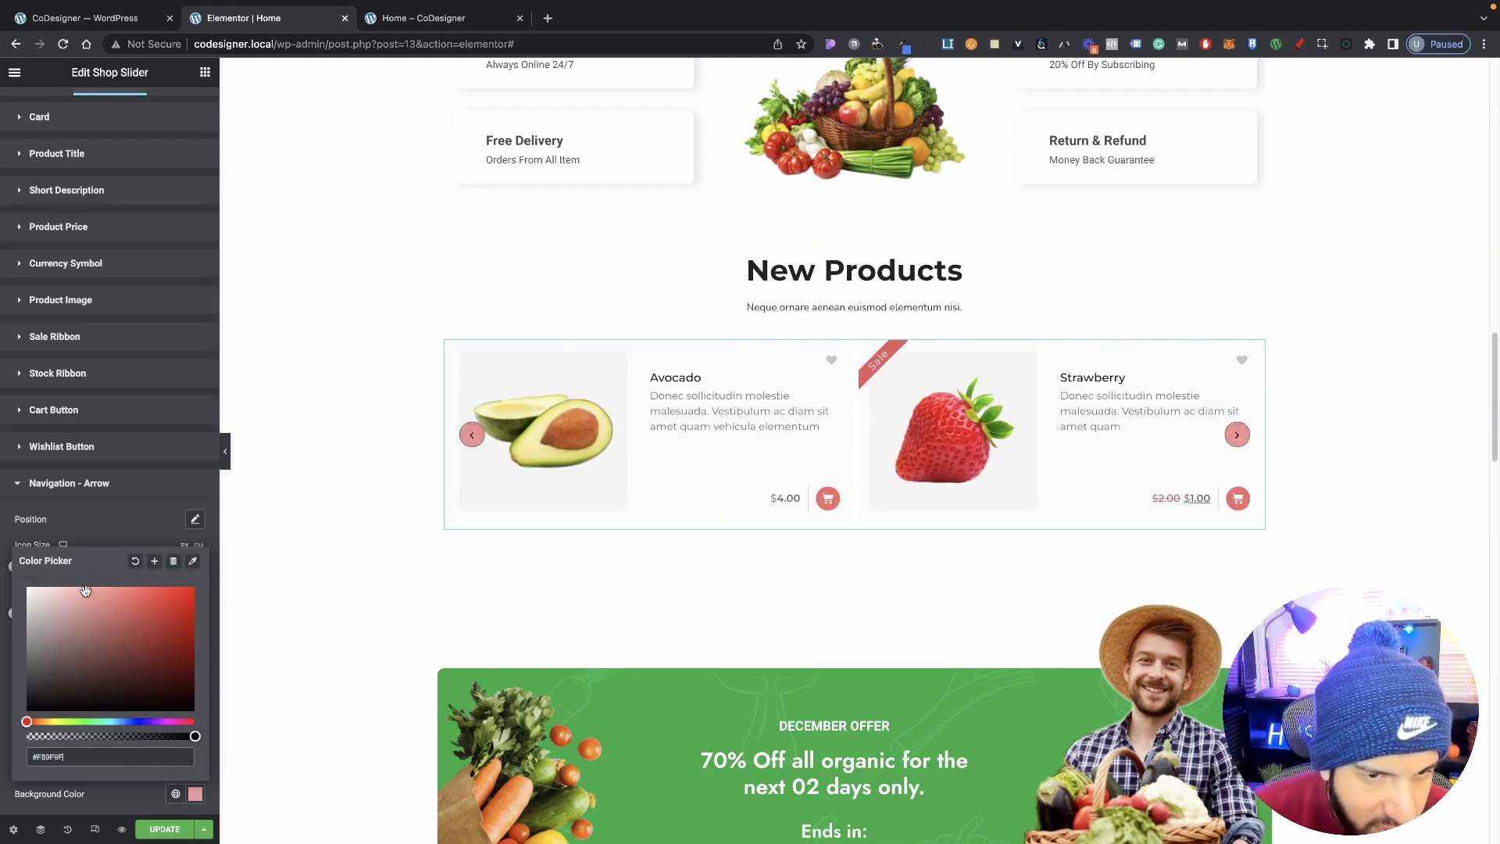
pyautogui.click(71, 599)
pyautogui.click(160, 794)
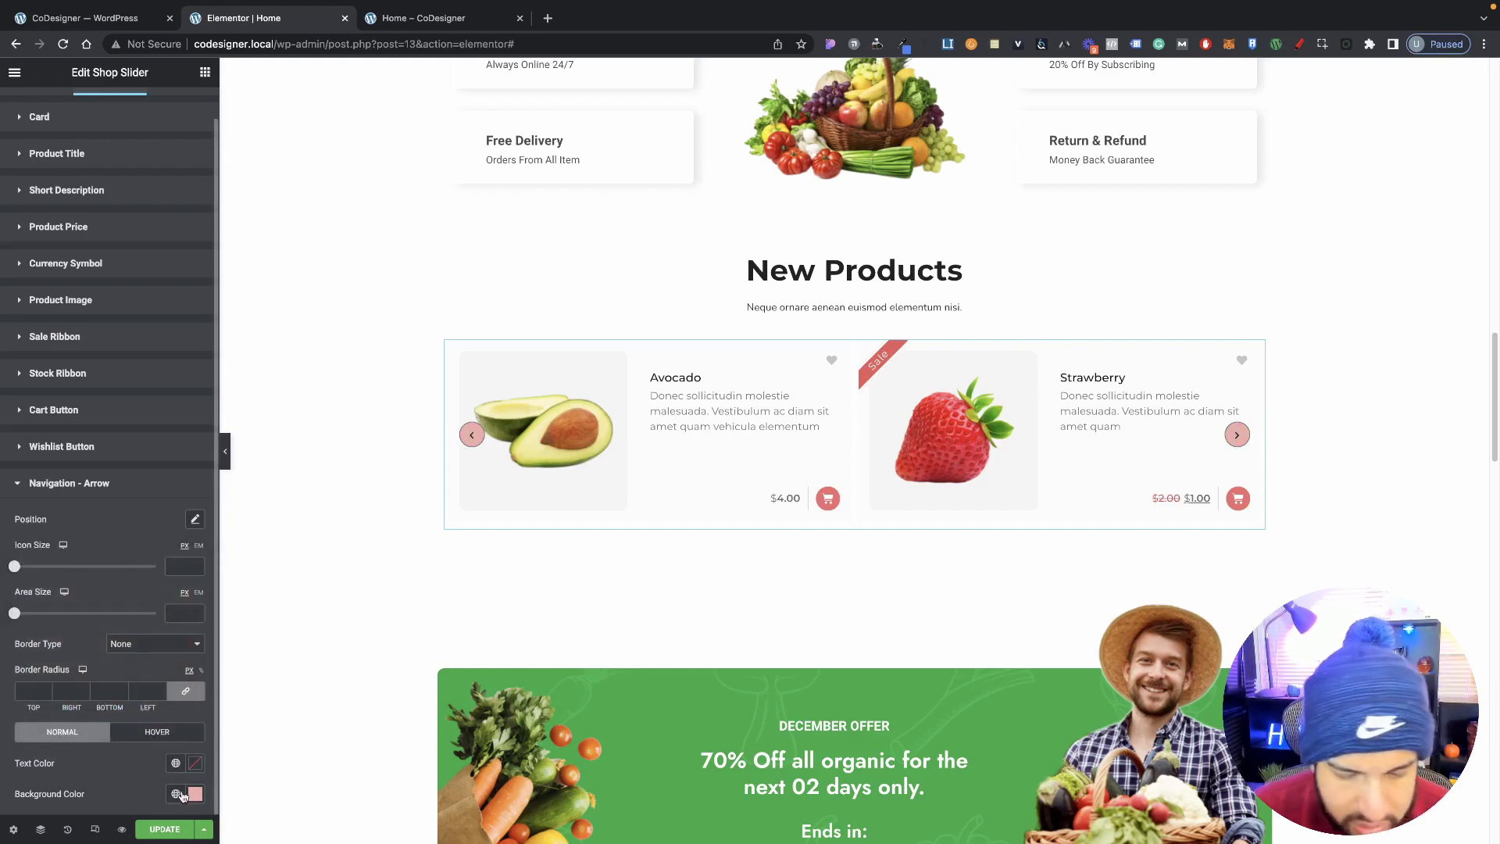
pyautogui.click(182, 792)
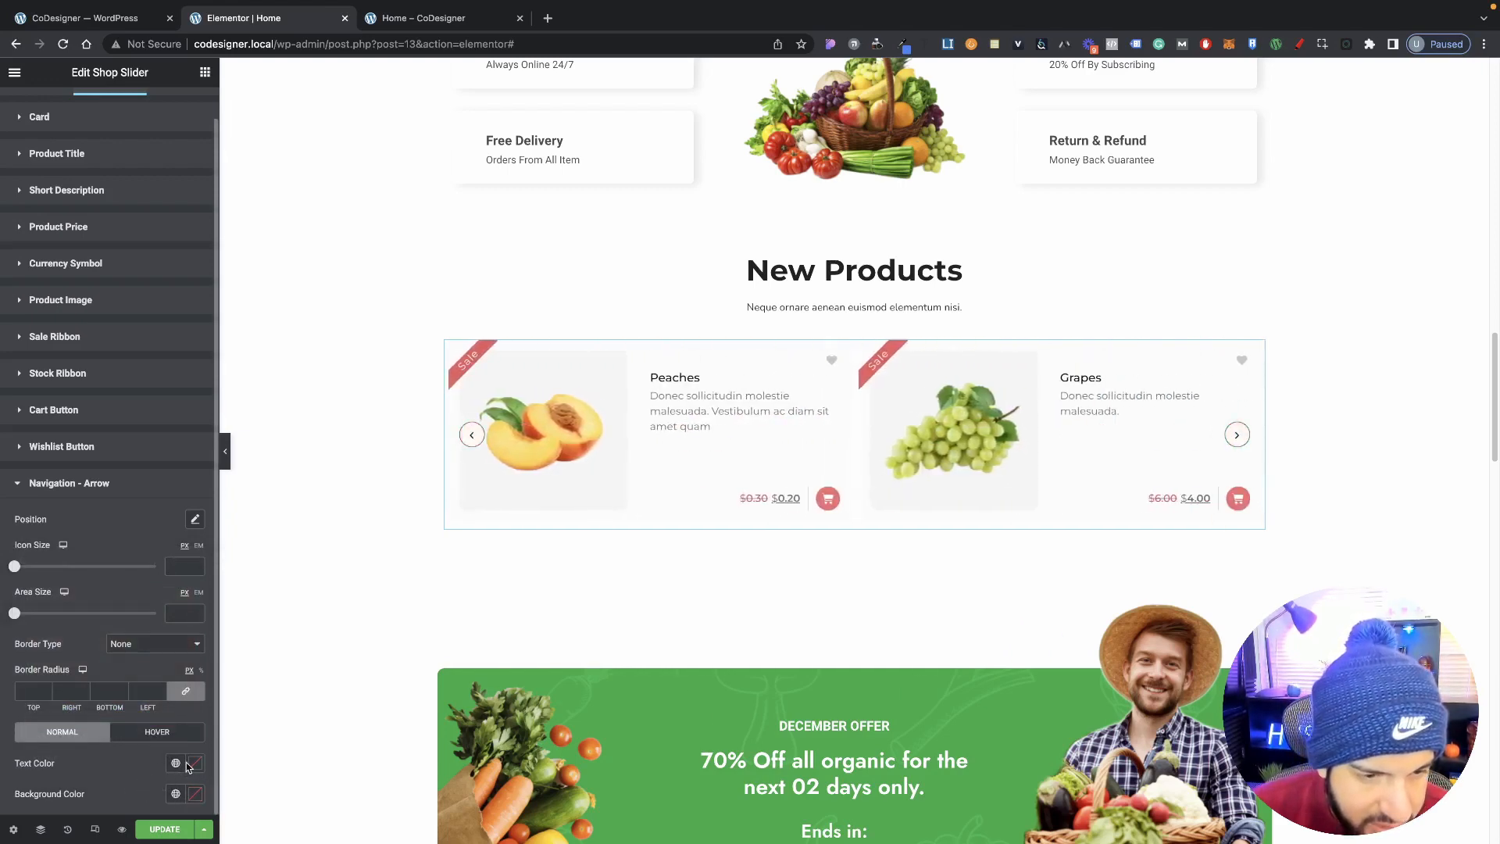
# Try red shades as the navigation arrows' normal text colour, then clear the colour.
pyautogui.click(195, 770)
pyautogui.click(188, 579)
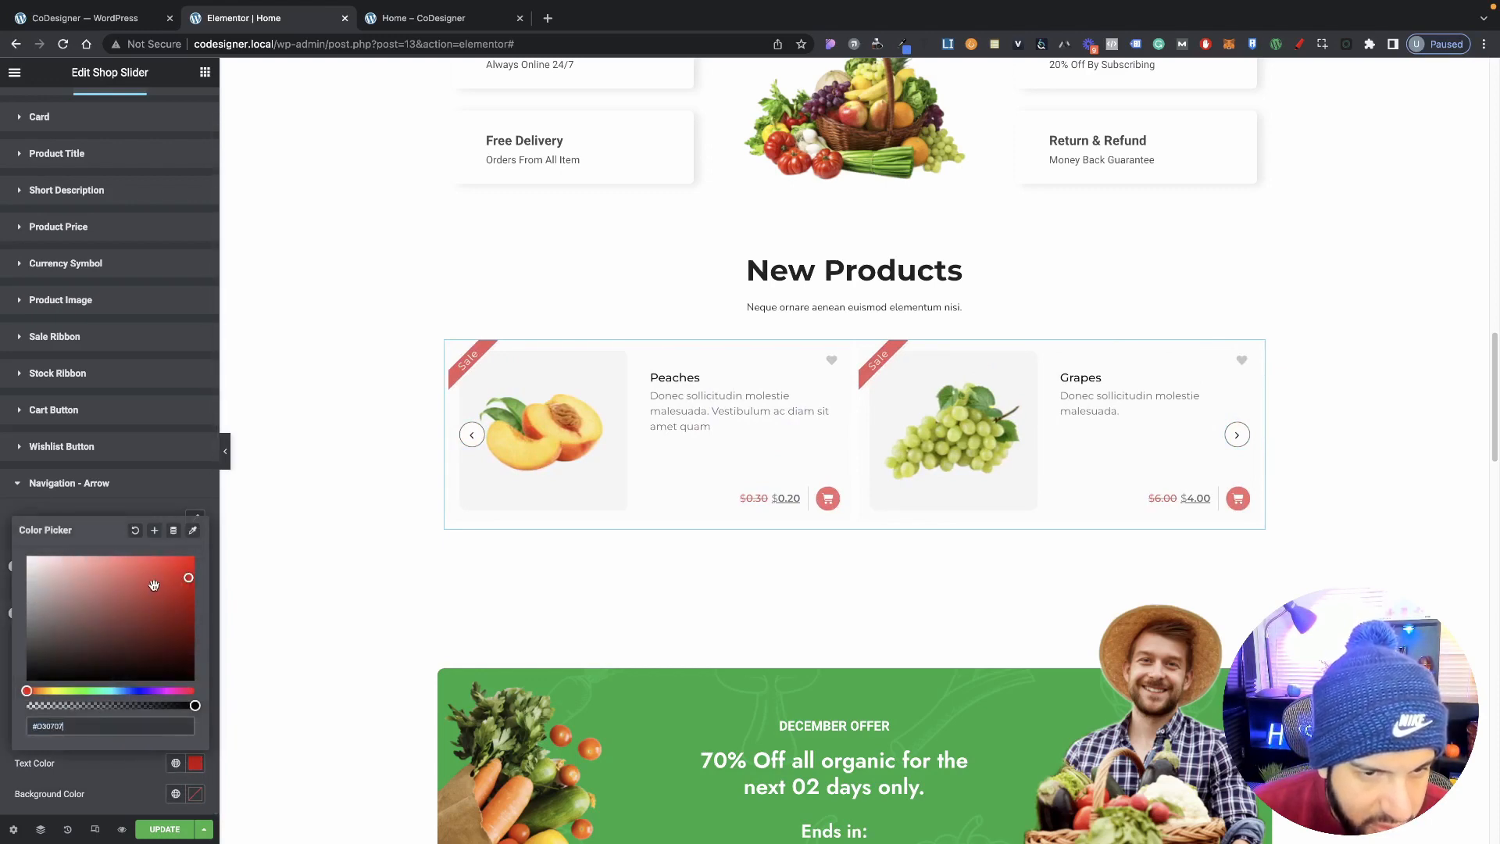
pyautogui.click(99, 570)
pyautogui.moveTo(99, 570); pyautogui.dragTo(169, 557)
pyautogui.click(145, 769)
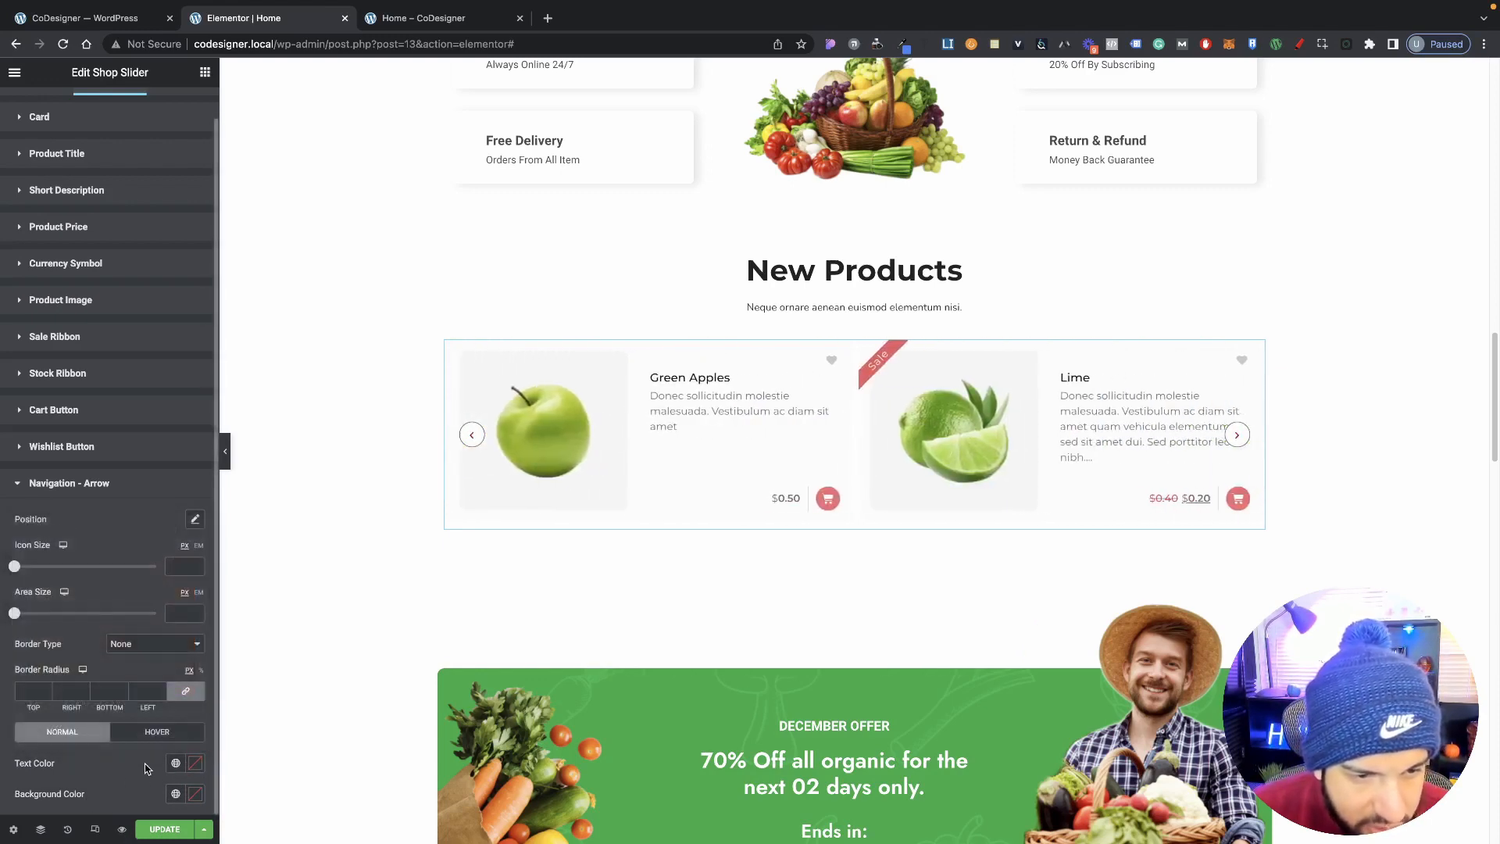
# Give the navigation arrows a light grey background colour in their hover state.
pyautogui.click(150, 735)
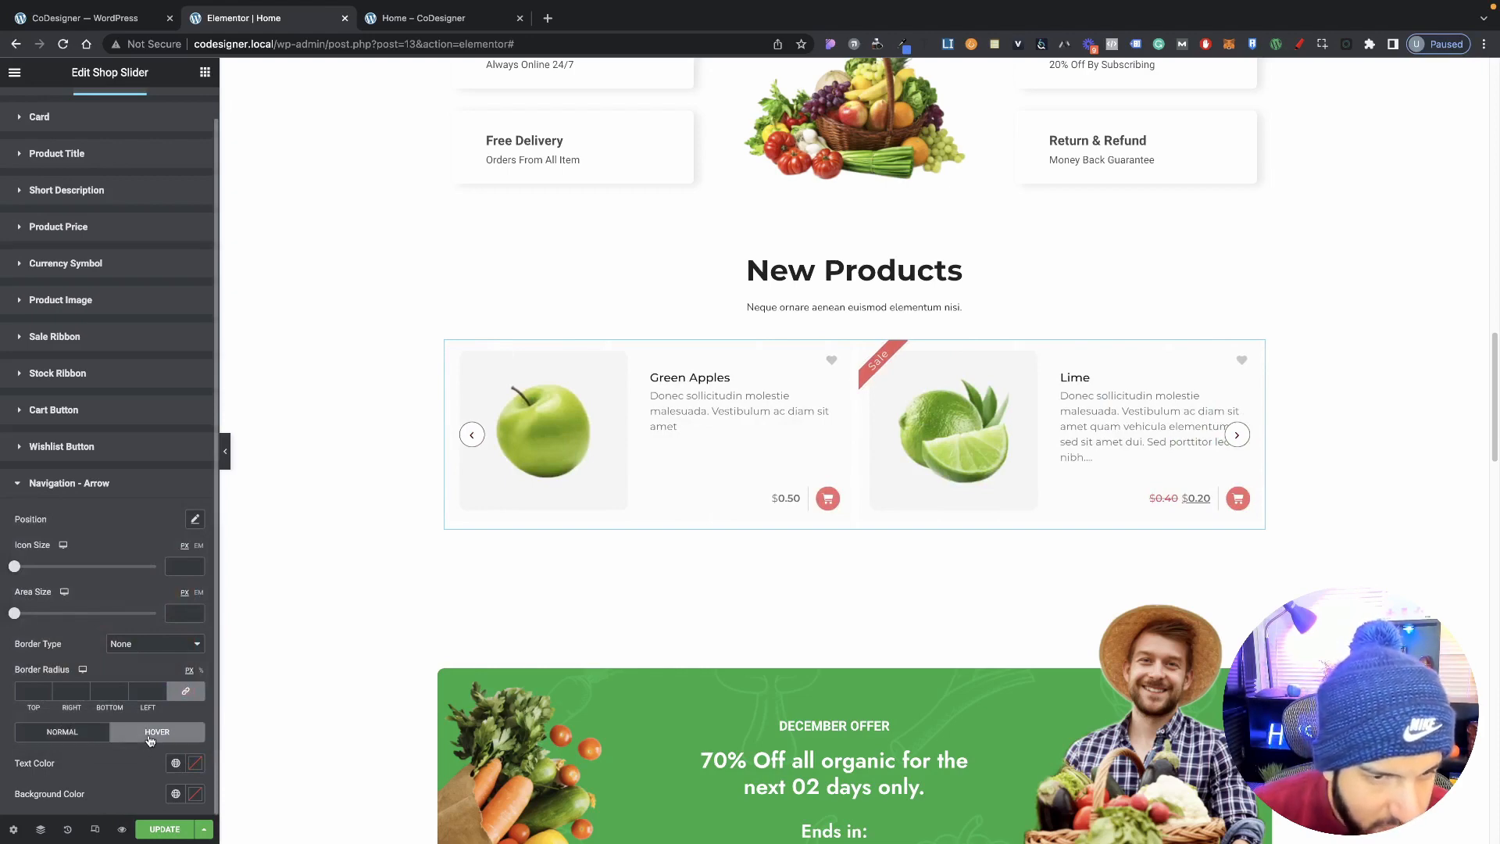
pyautogui.click(192, 796)
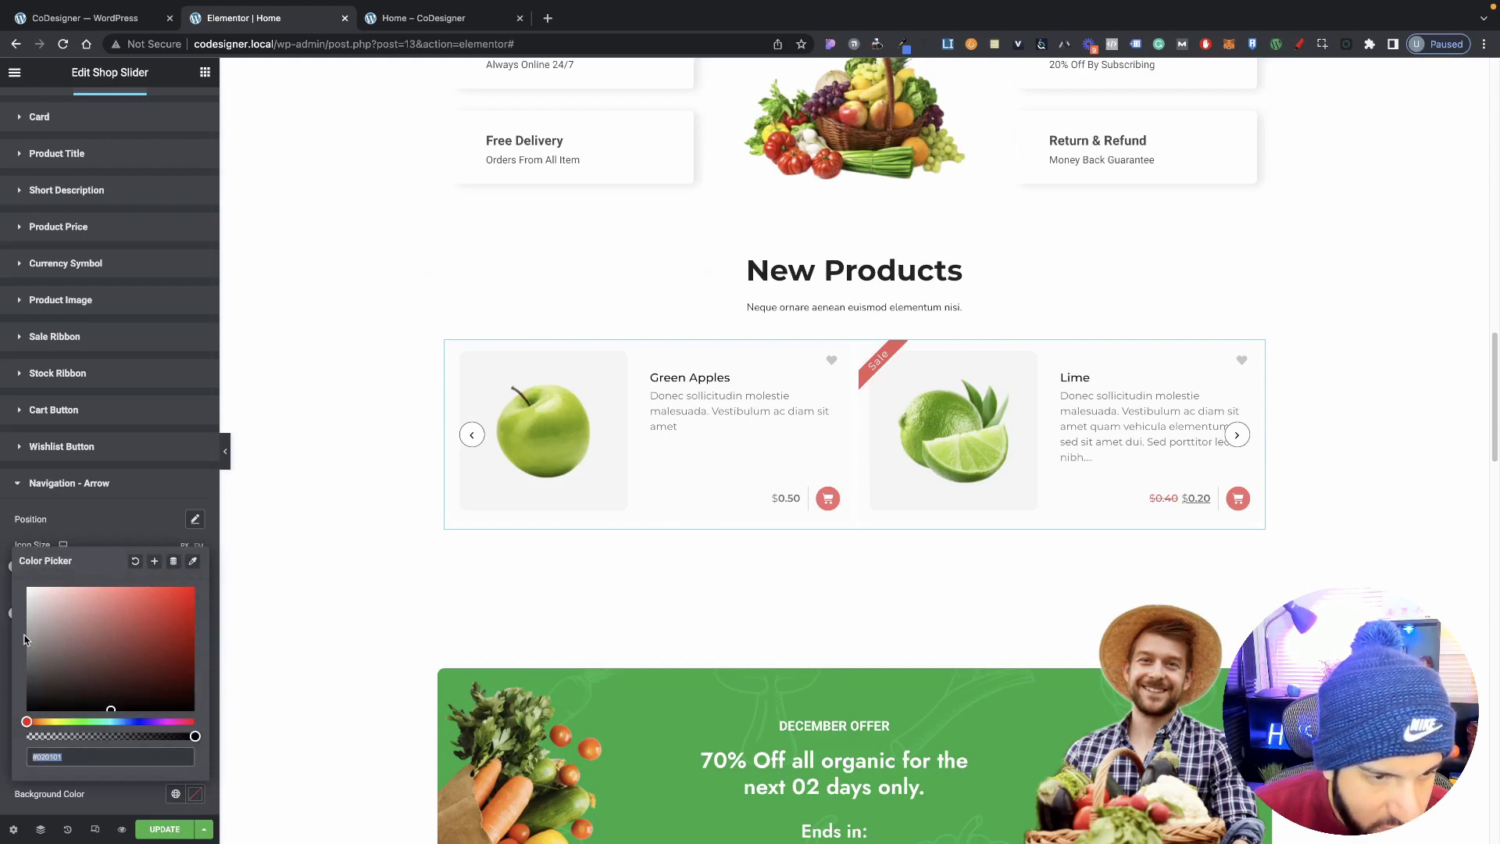
pyautogui.click(24, 635)
pyautogui.moveTo(30, 619); pyautogui.dragTo(24, 618)
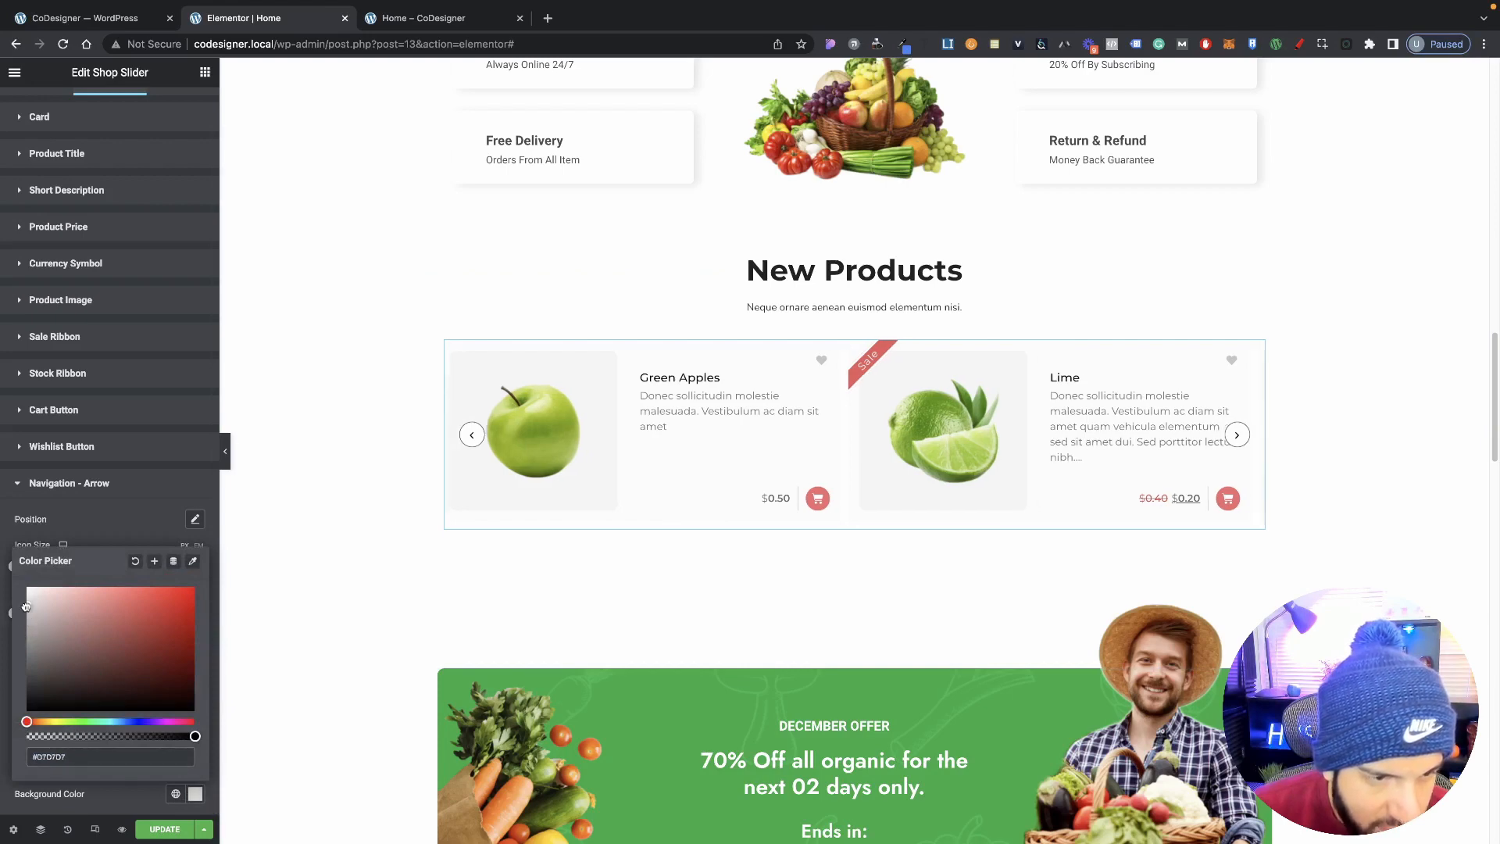
pyautogui.click(147, 795)
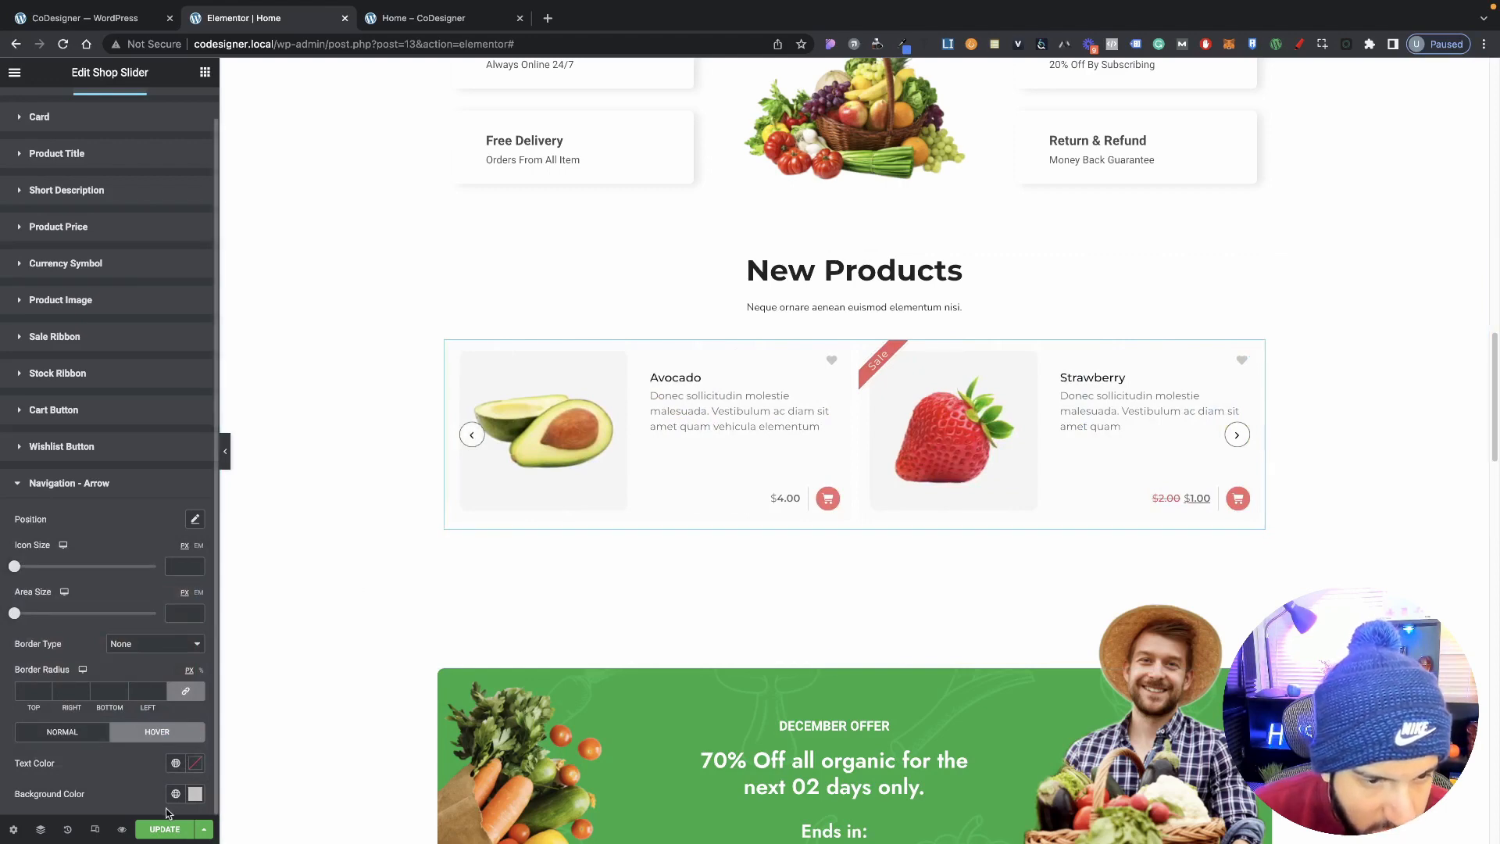
# Lighten the navigation arrows' hover background colour to a light grey around #E0DCDC and update the page.
pyautogui.click(194, 762)
pyautogui.moveTo(30, 614); pyautogui.dragTo(30, 602)
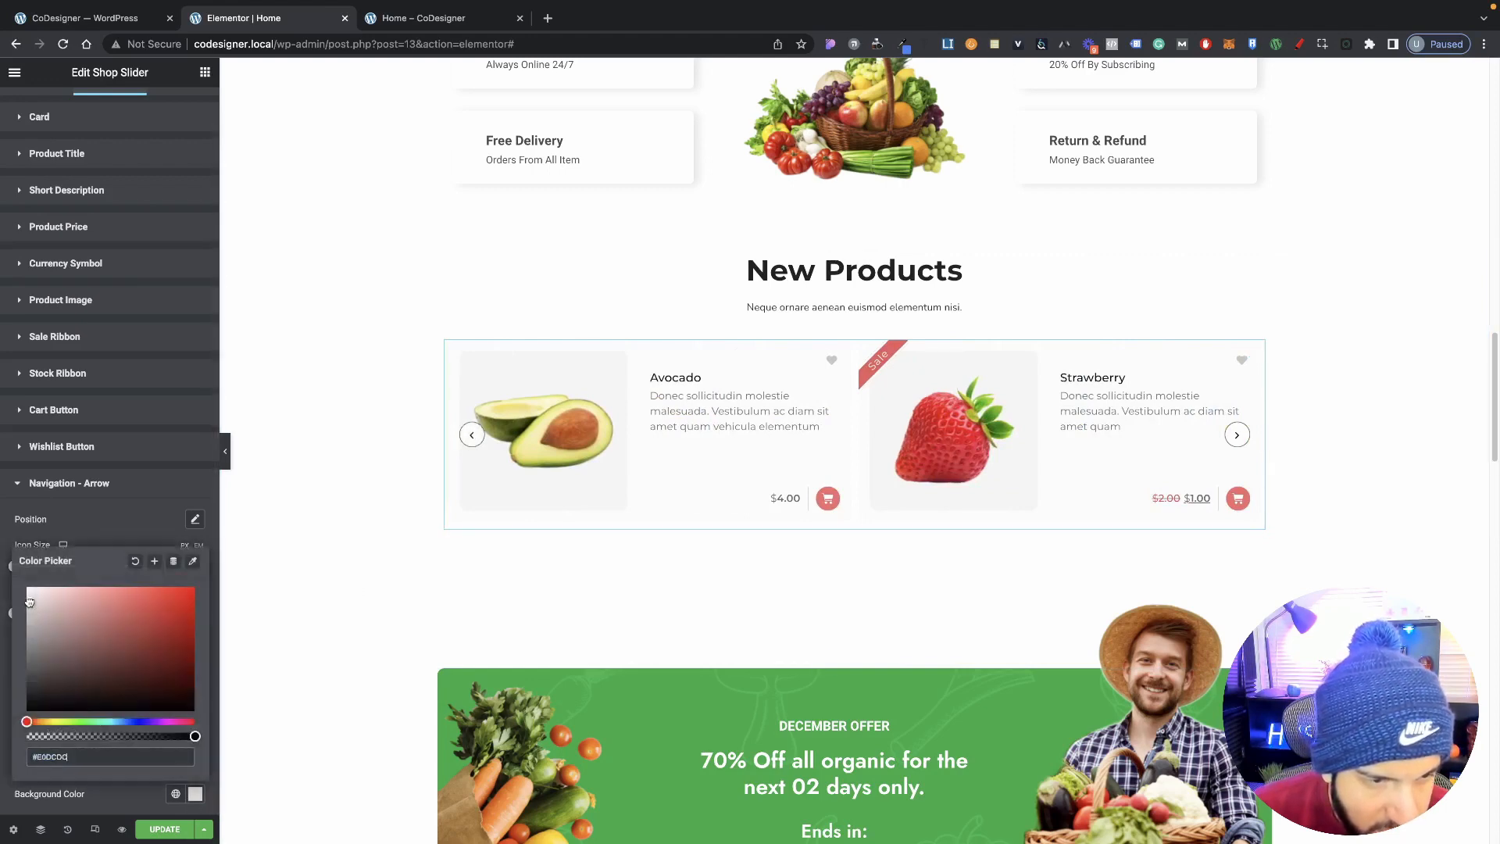
pyautogui.click(139, 797)
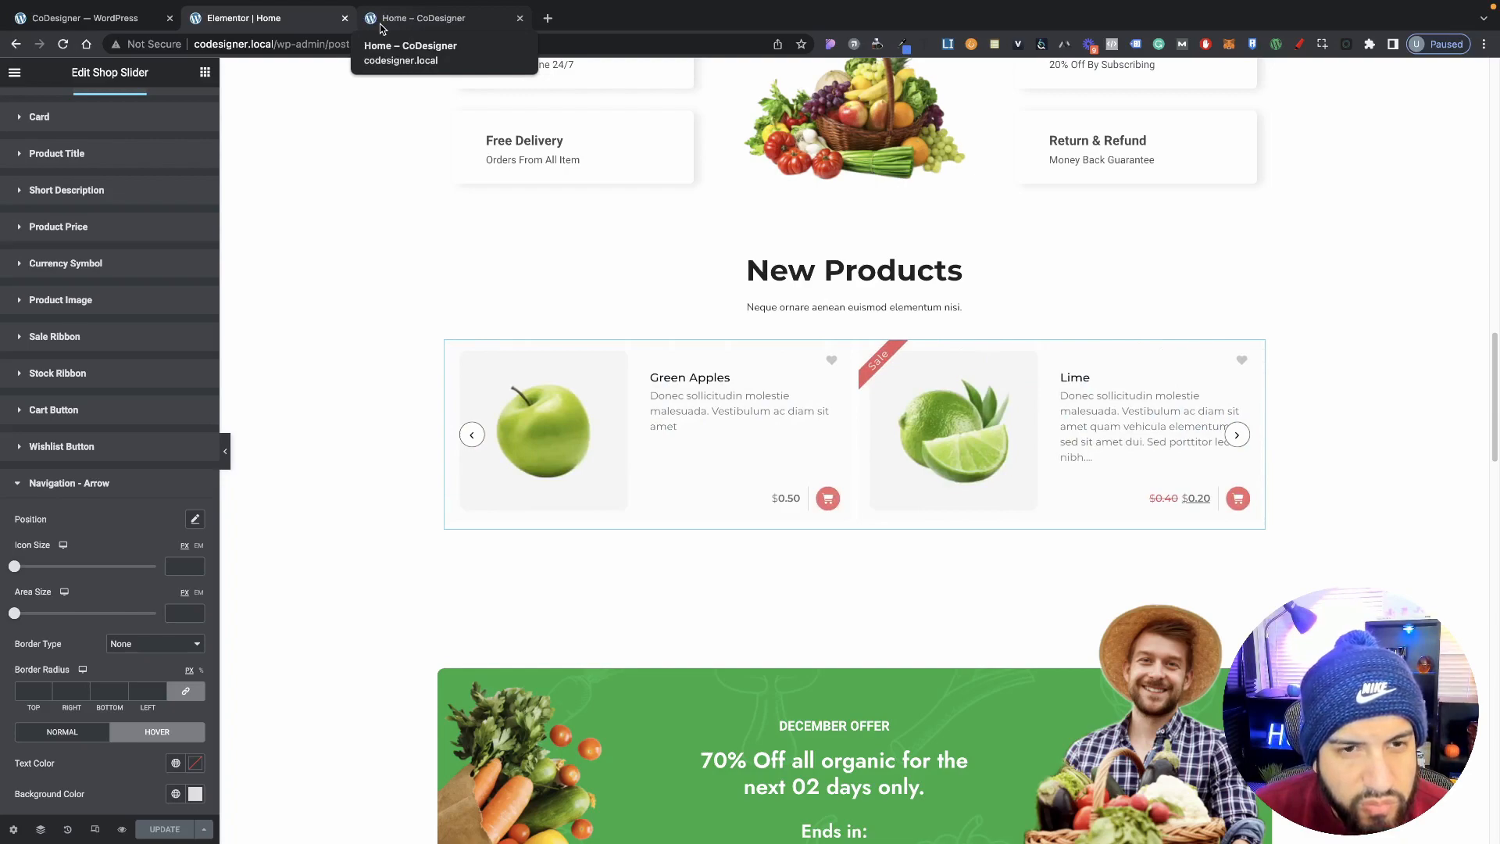
# Check the New Products slider on the home page preview and advance through its slides with the navigation arrow.
pyautogui.click(380, 21)
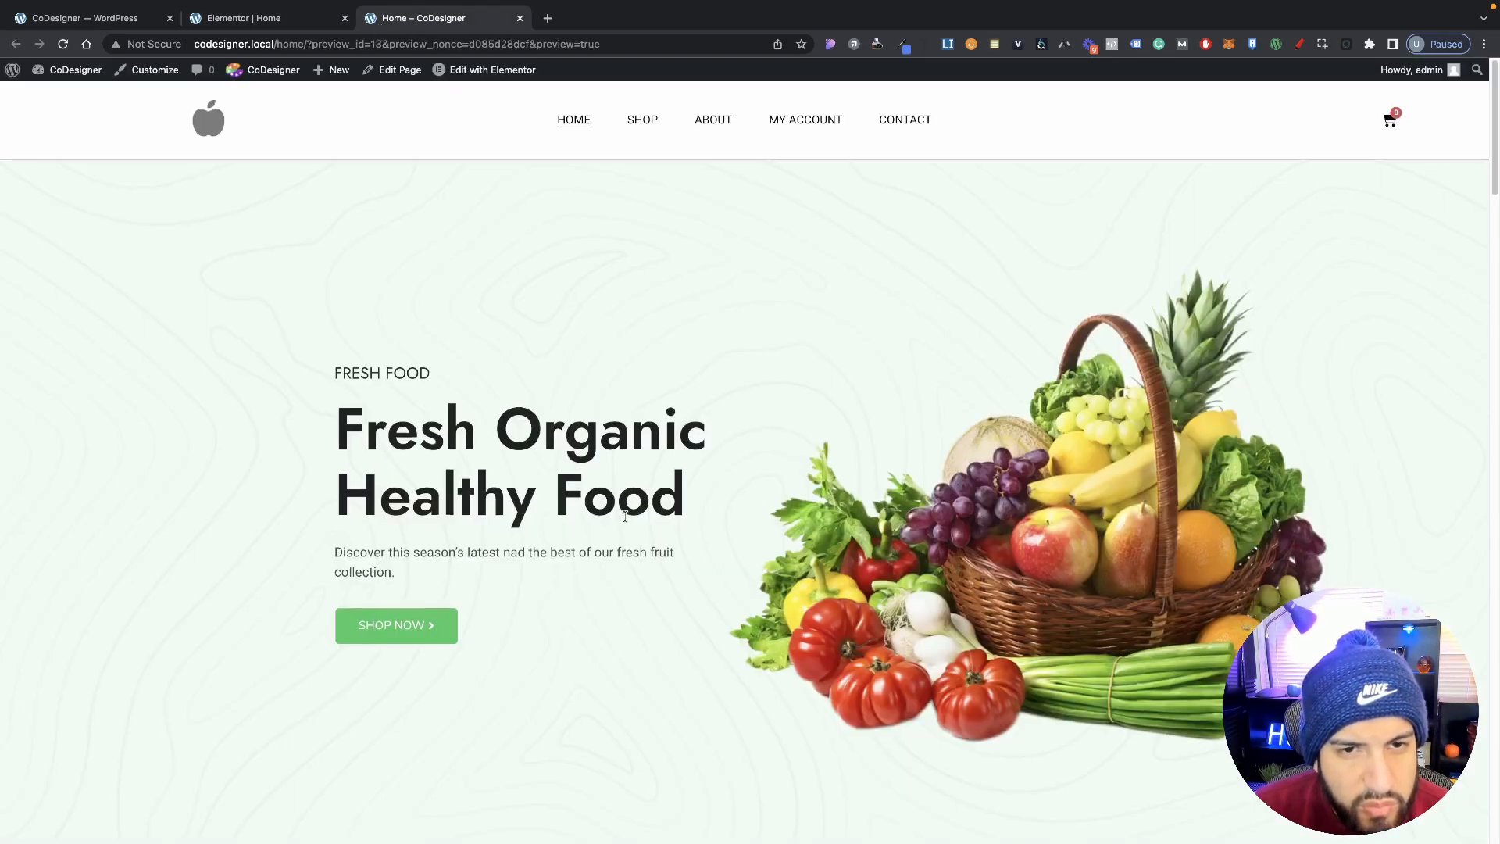
pyautogui.scroll(-15, 625, 516)
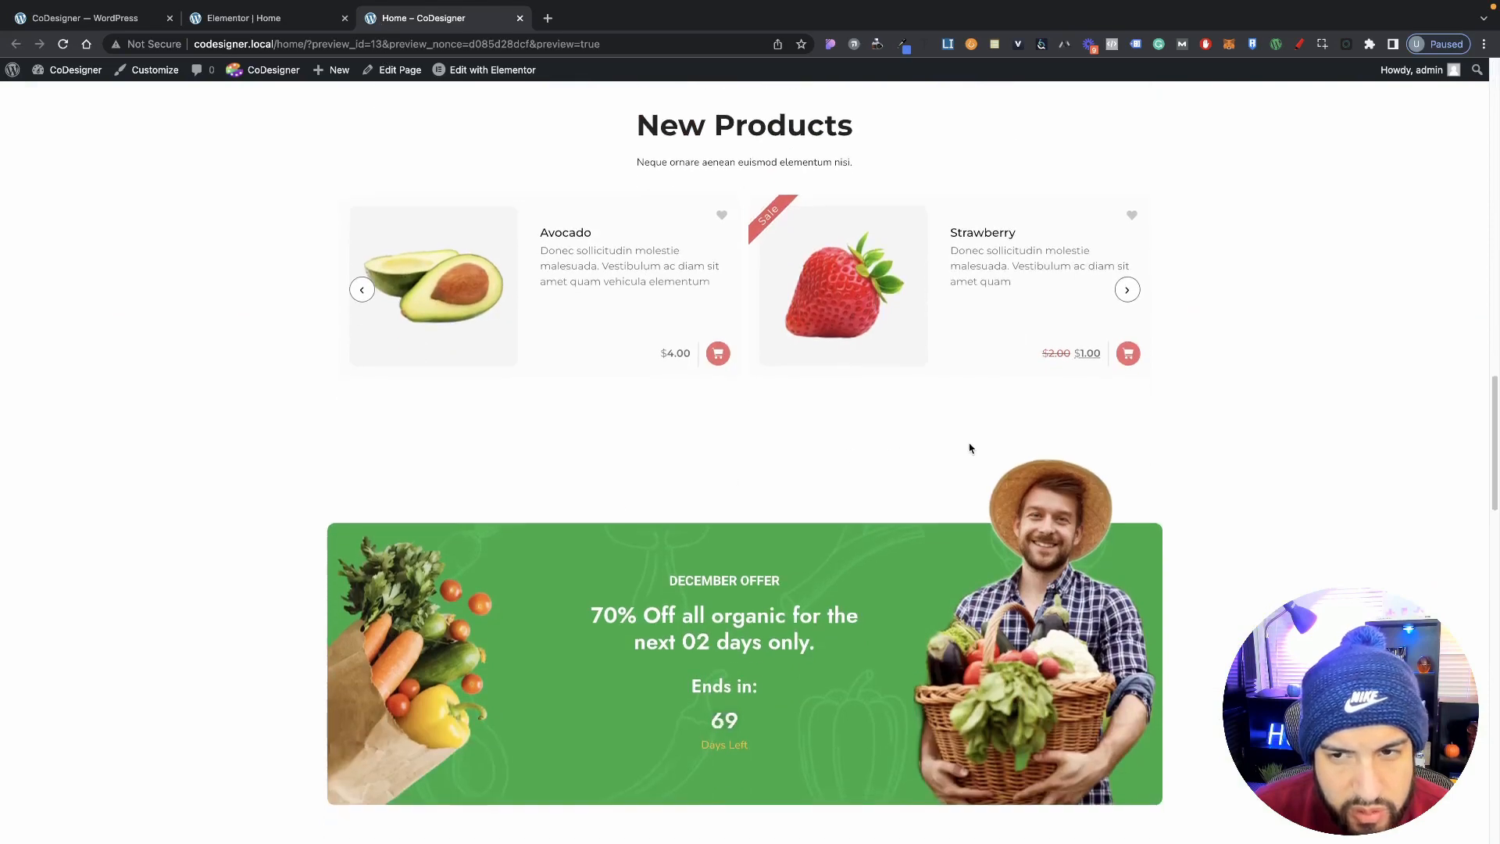
pyautogui.scroll(1, 1016, 406)
pyautogui.click(1128, 320)
pyautogui.click(1129, 319)
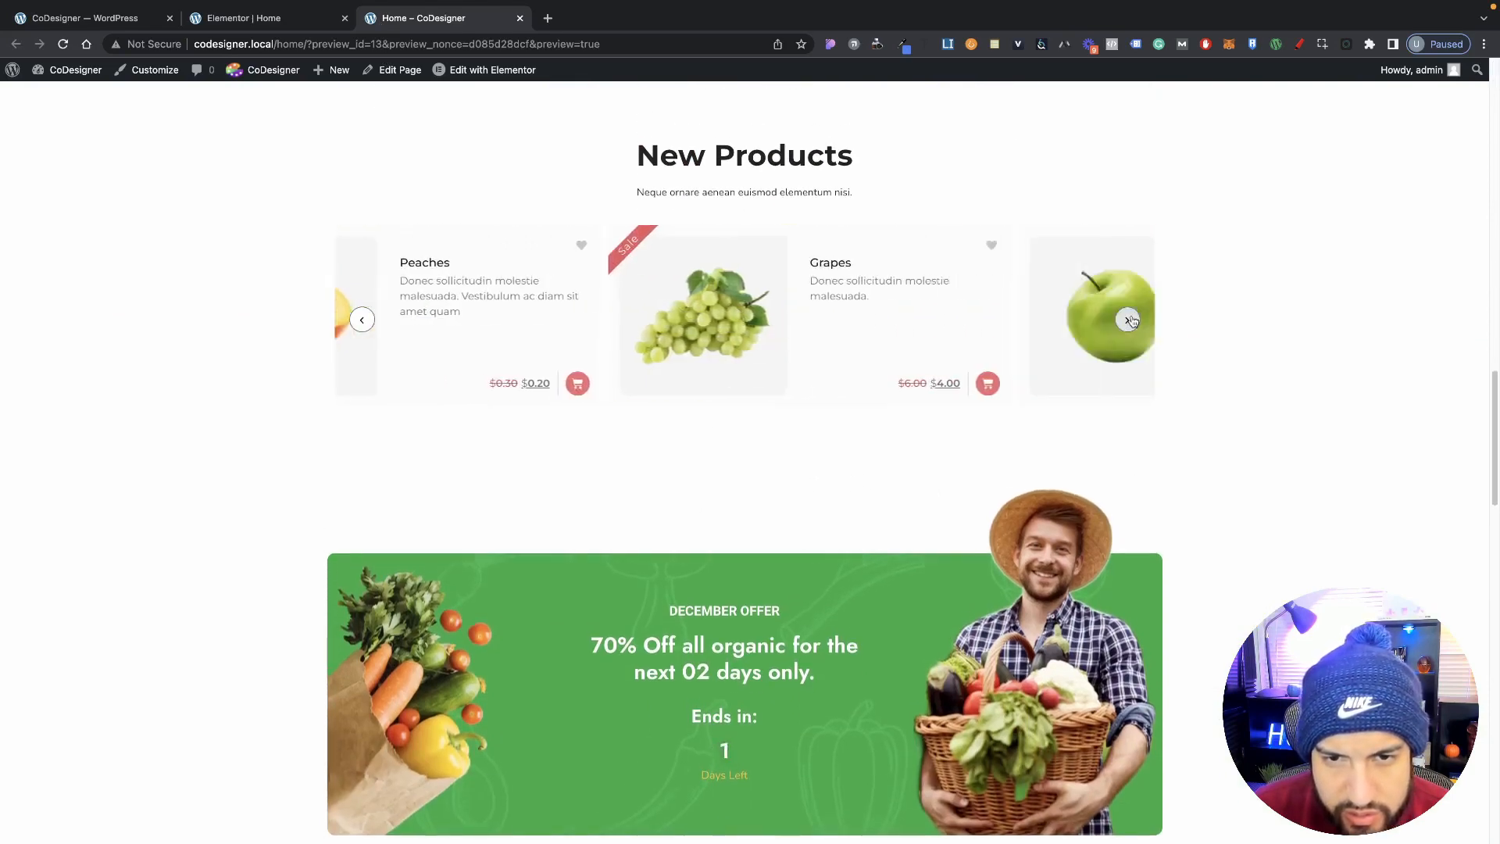
pyautogui.click(1129, 319)
pyautogui.click(1129, 319)
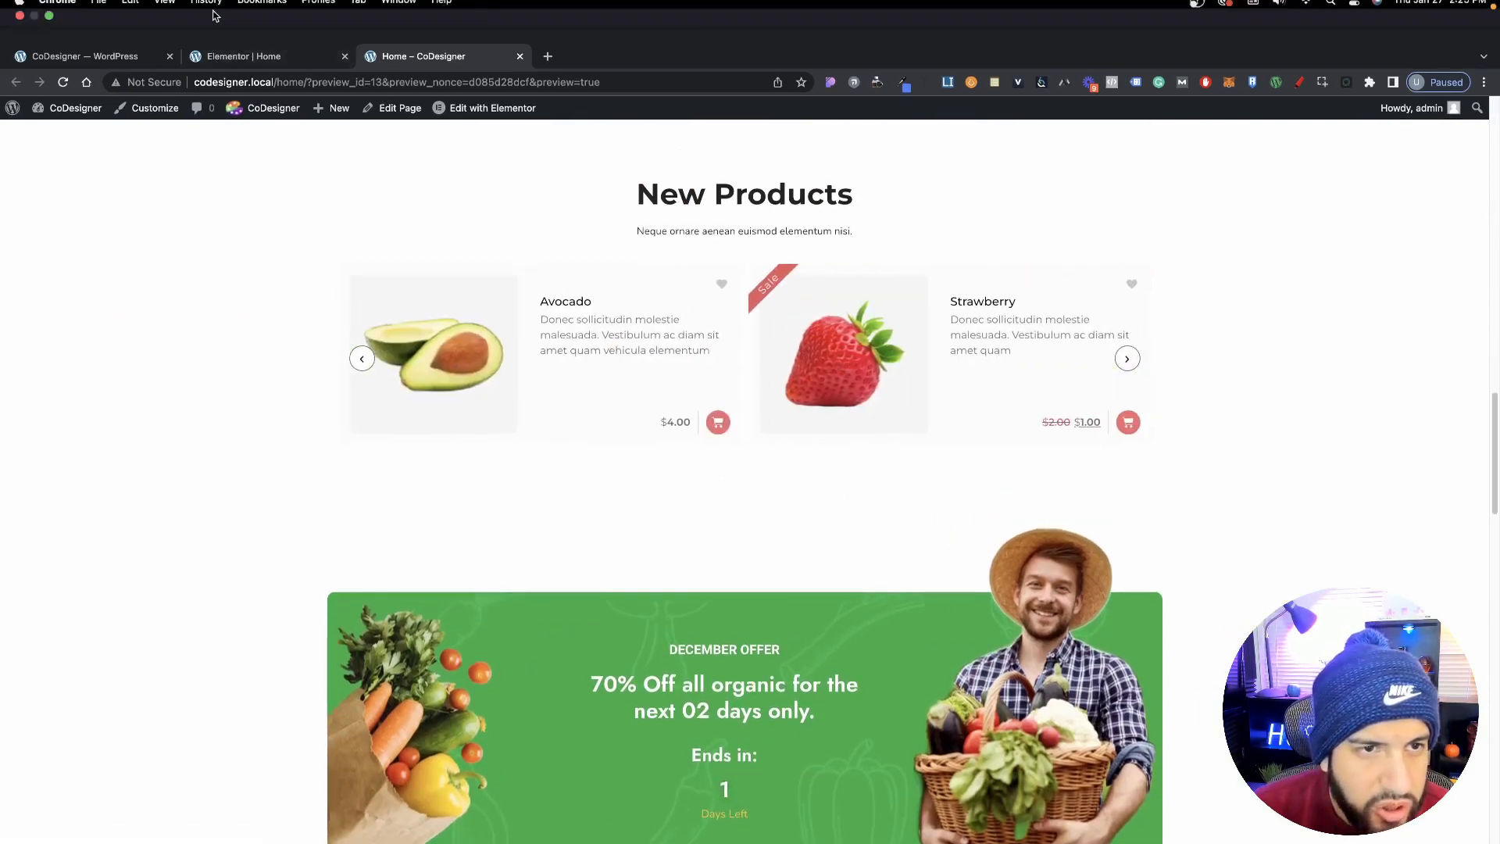
# Return to the Elementor editor and switch the responsive preview to tablet.
pyautogui.click(266, 18)
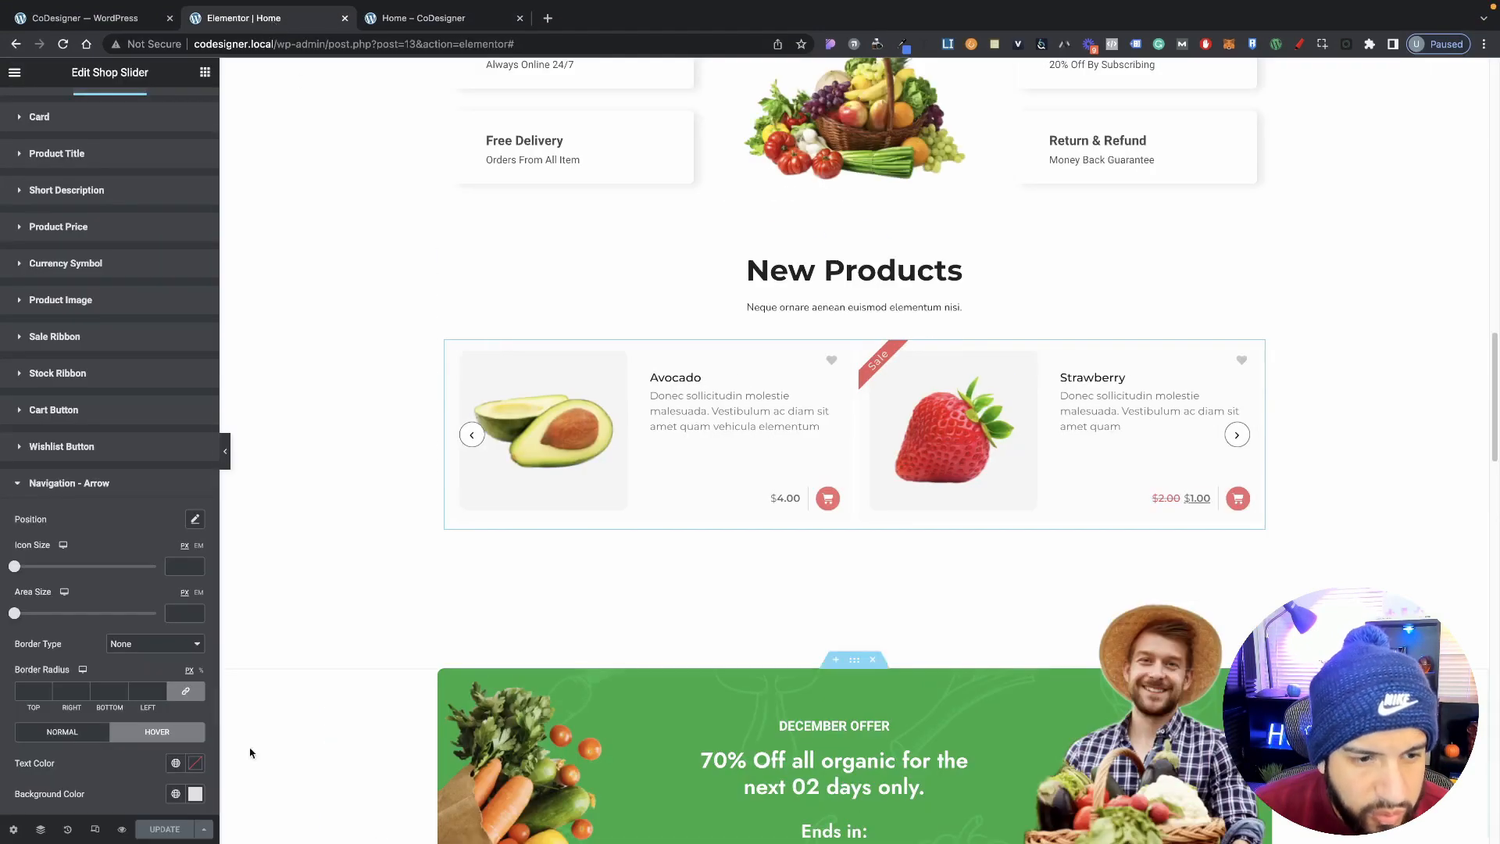
pyautogui.click(95, 829)
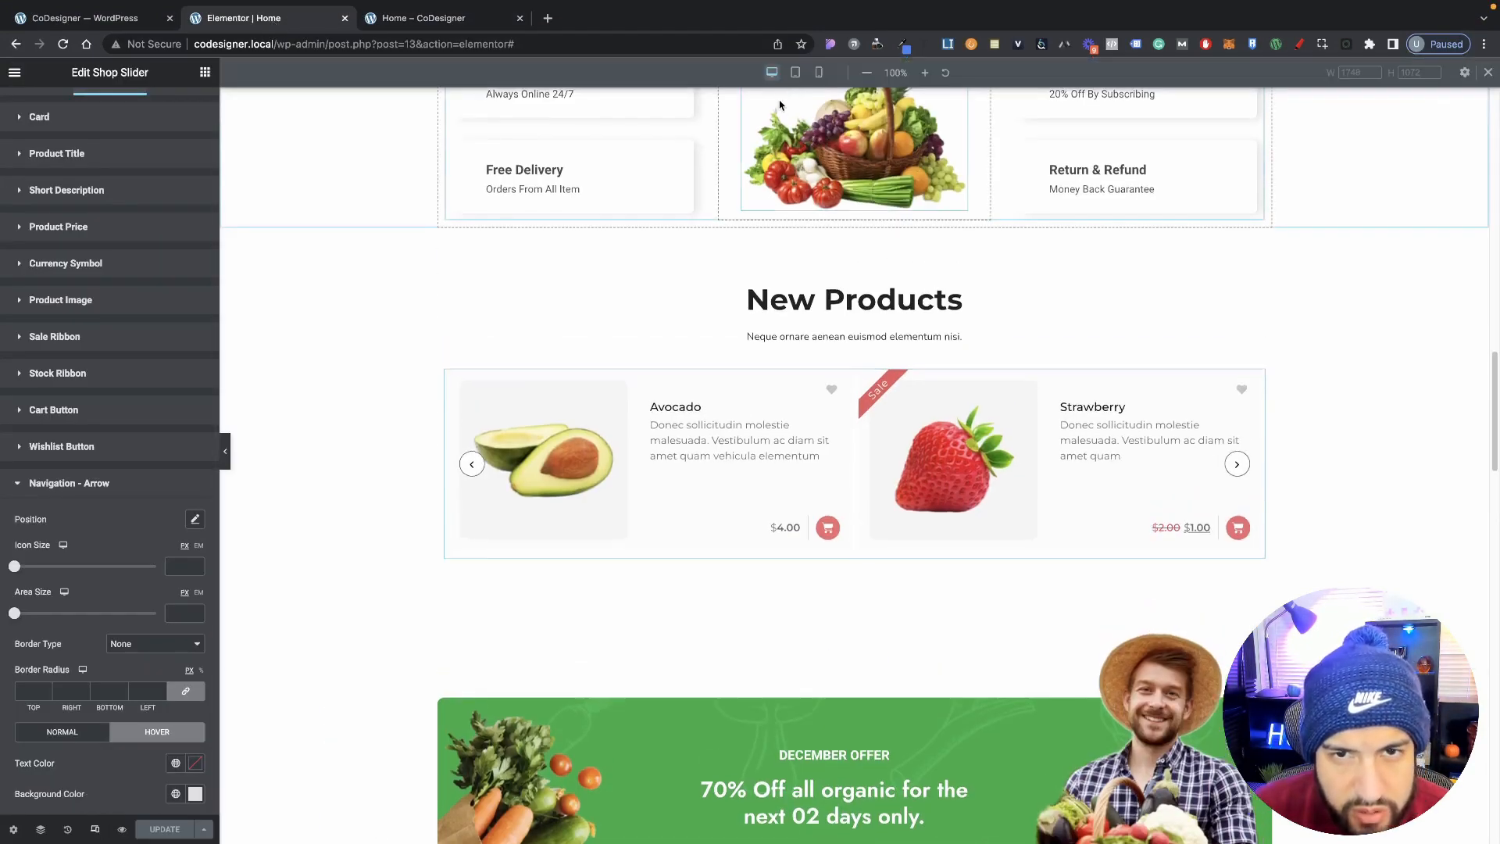
pyautogui.click(796, 73)
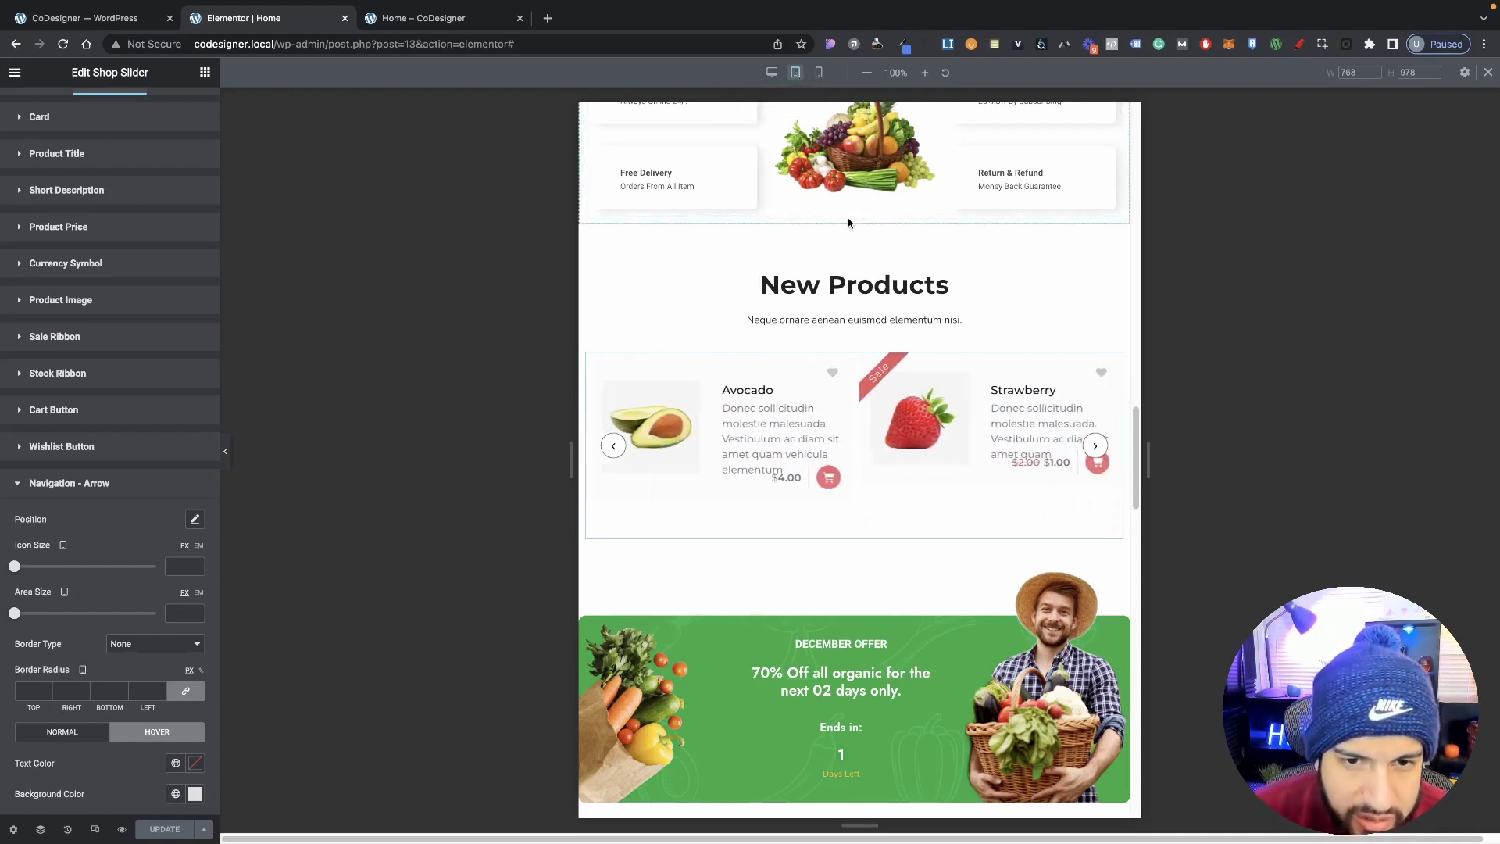
# Try showing 1 product at once on tablet, advance through the slides, and restore the number shown to 2.
pyautogui.scroll(1, 111, 422)
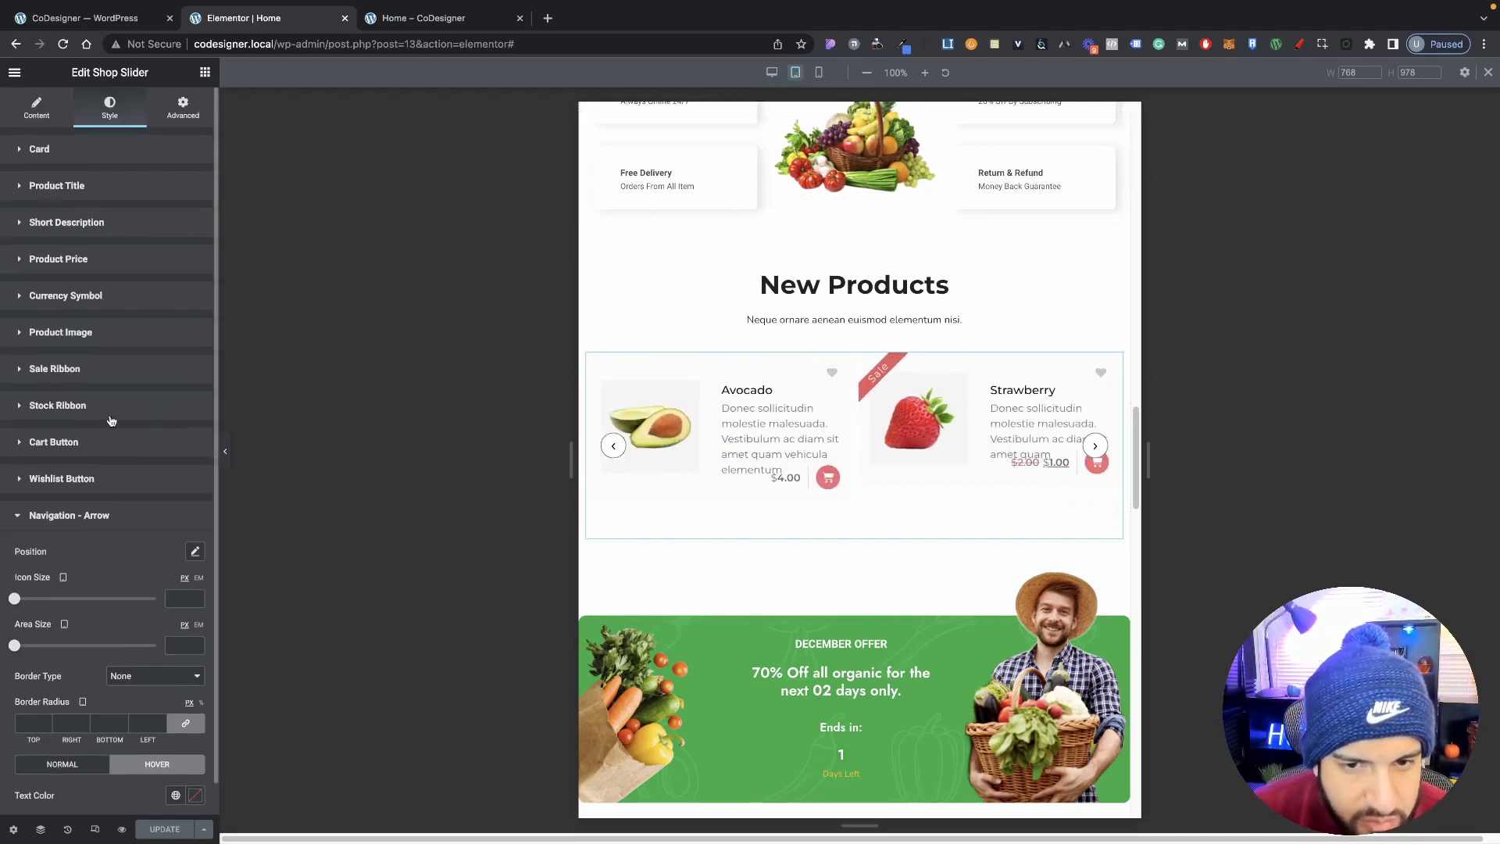
pyautogui.click(39, 113)
pyautogui.scroll(-1, 131, 353)
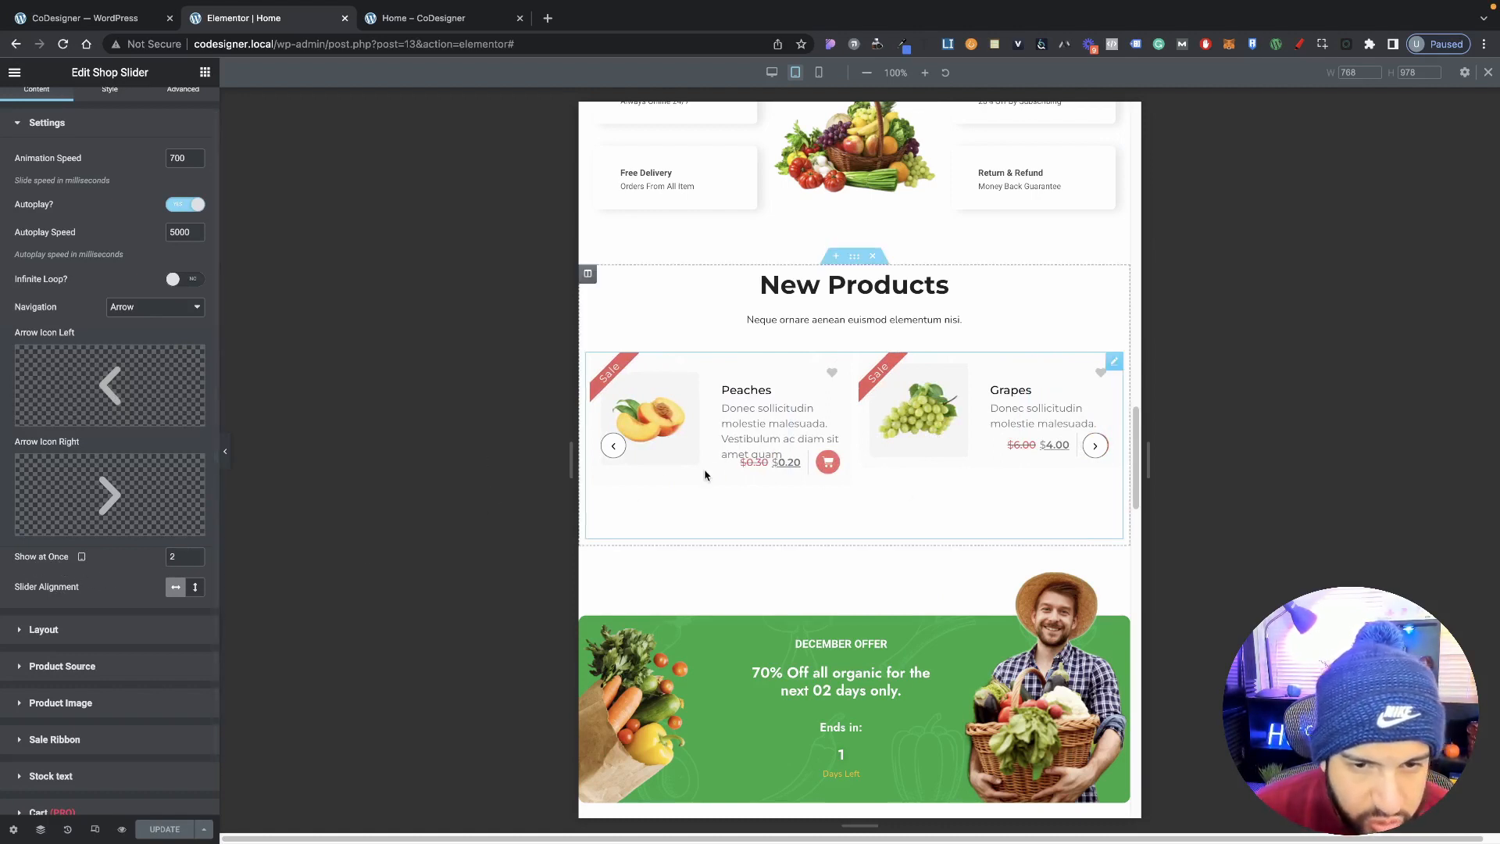
pyautogui.moveTo(179, 556); pyautogui.dragTo(158, 550)
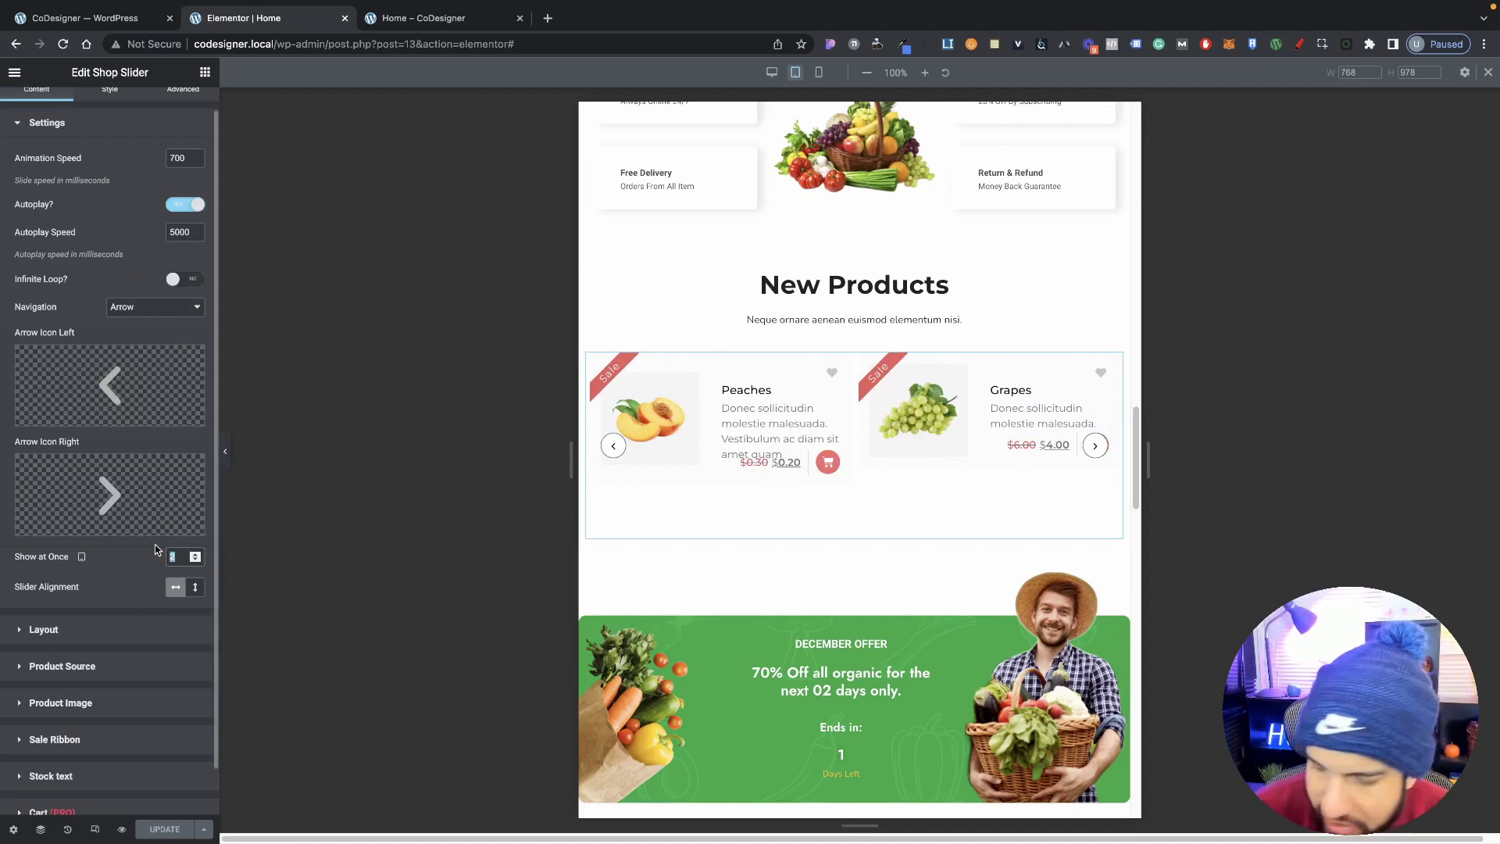
pyautogui.write('1')
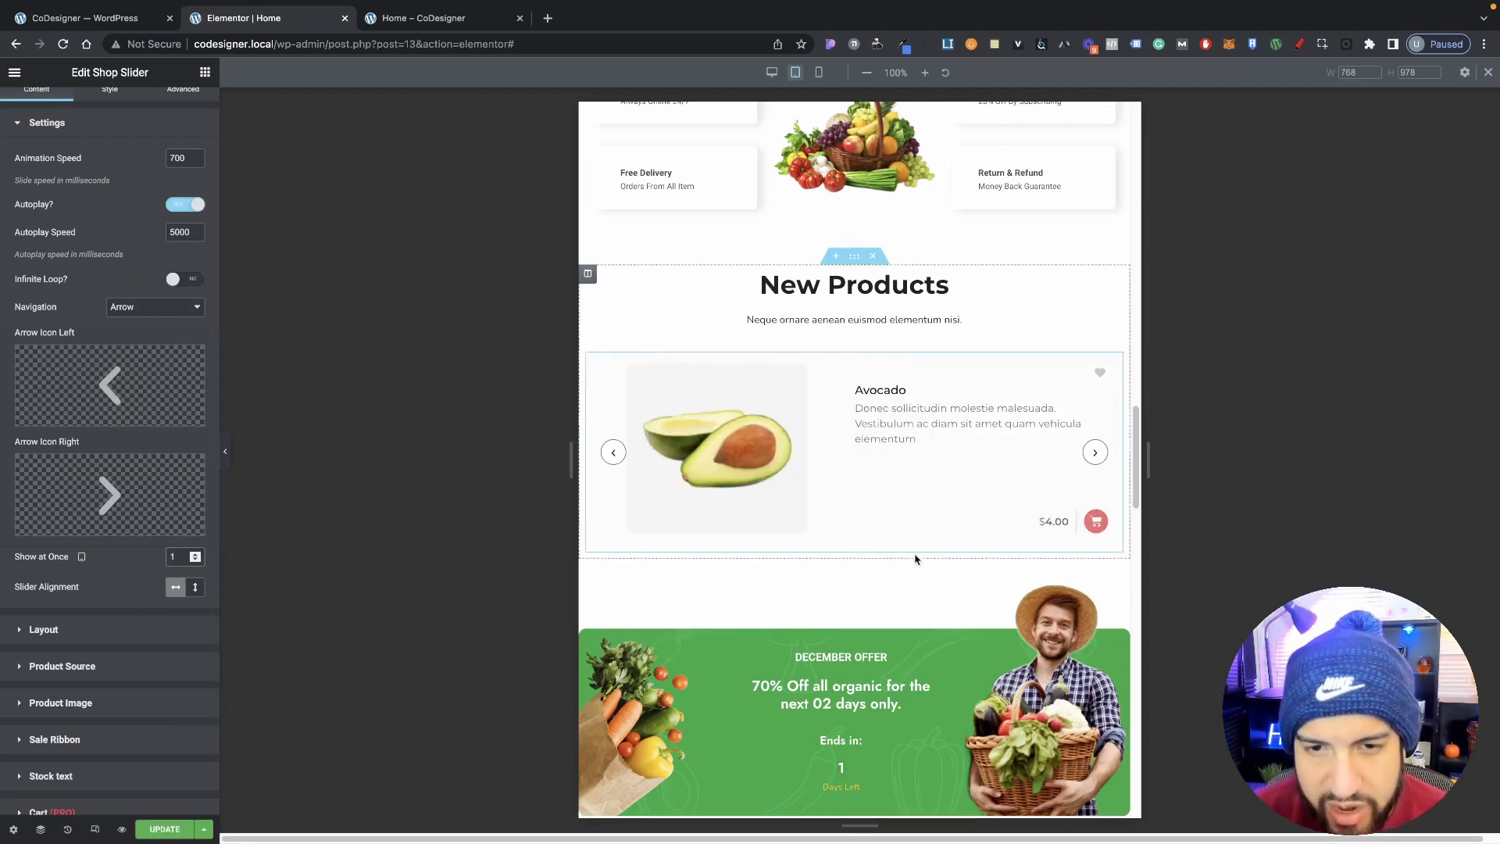
pyautogui.click(1095, 453)
pyautogui.click(1095, 453)
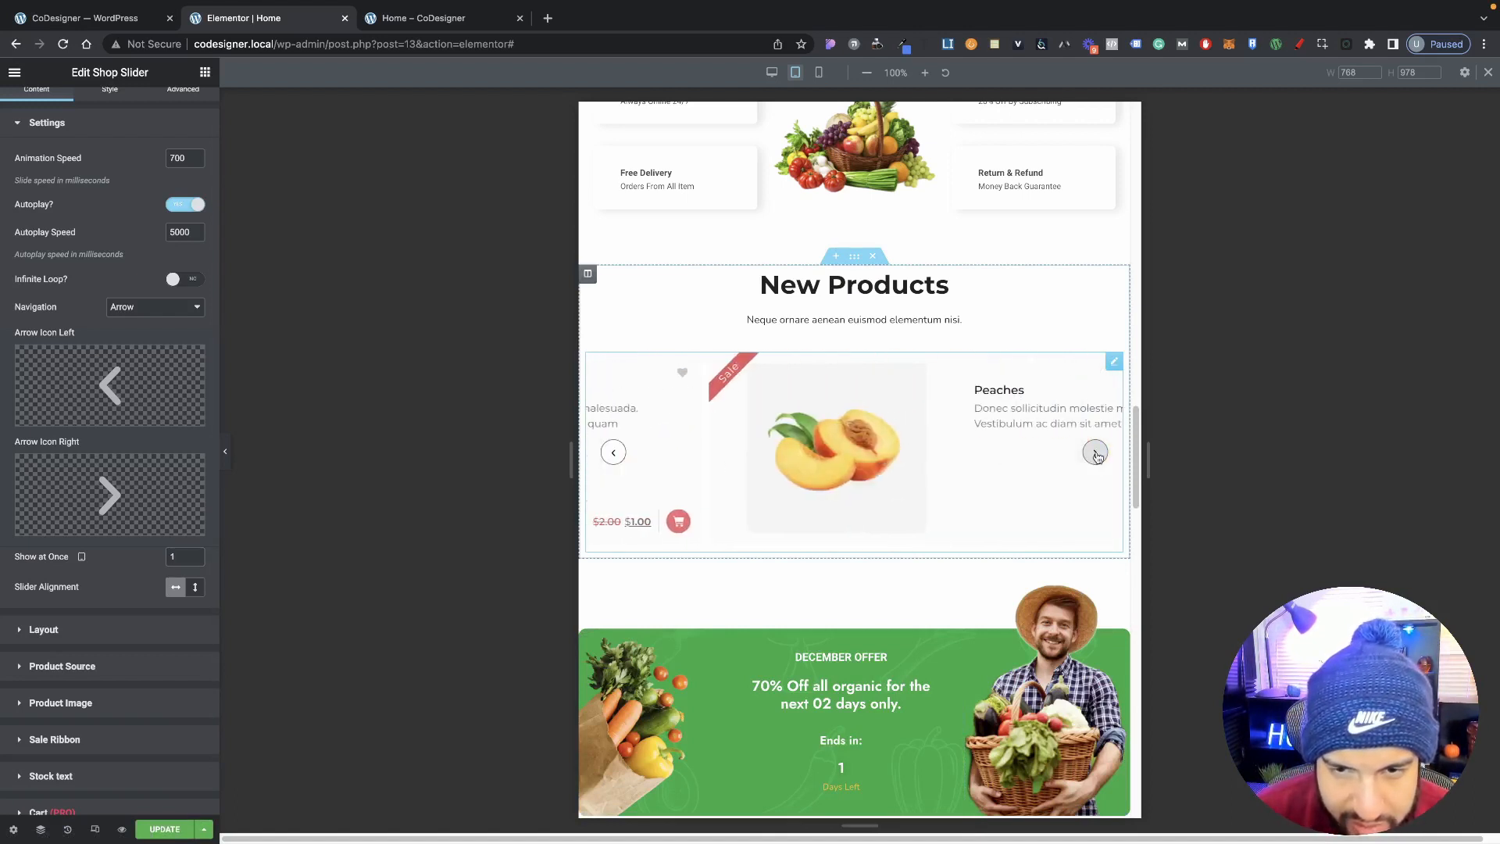
pyautogui.click(1094, 453)
pyautogui.click(1095, 453)
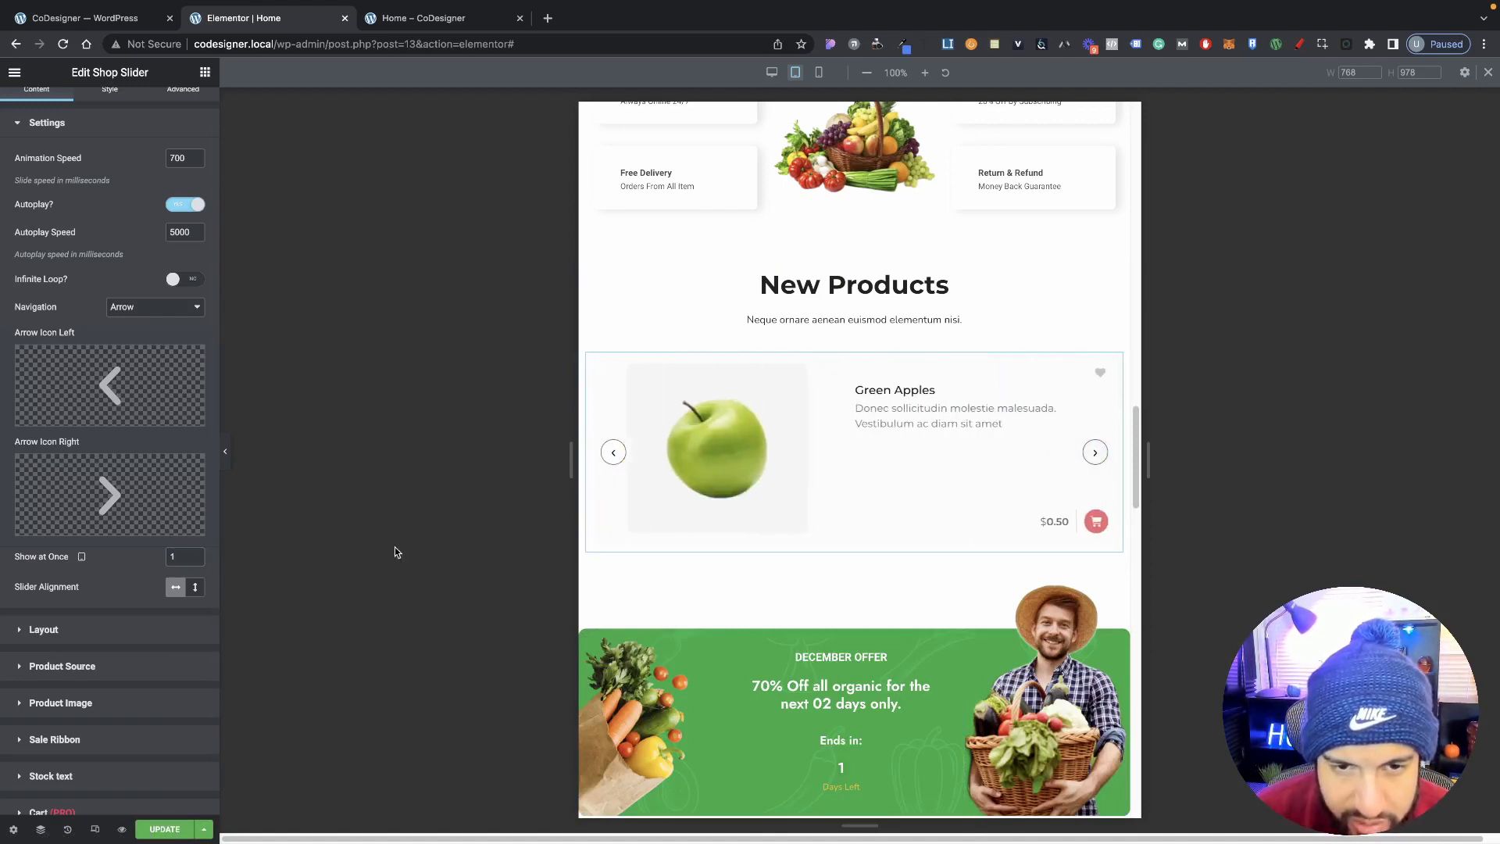
pyautogui.moveTo(181, 557); pyautogui.dragTo(146, 558)
pyautogui.write('2')
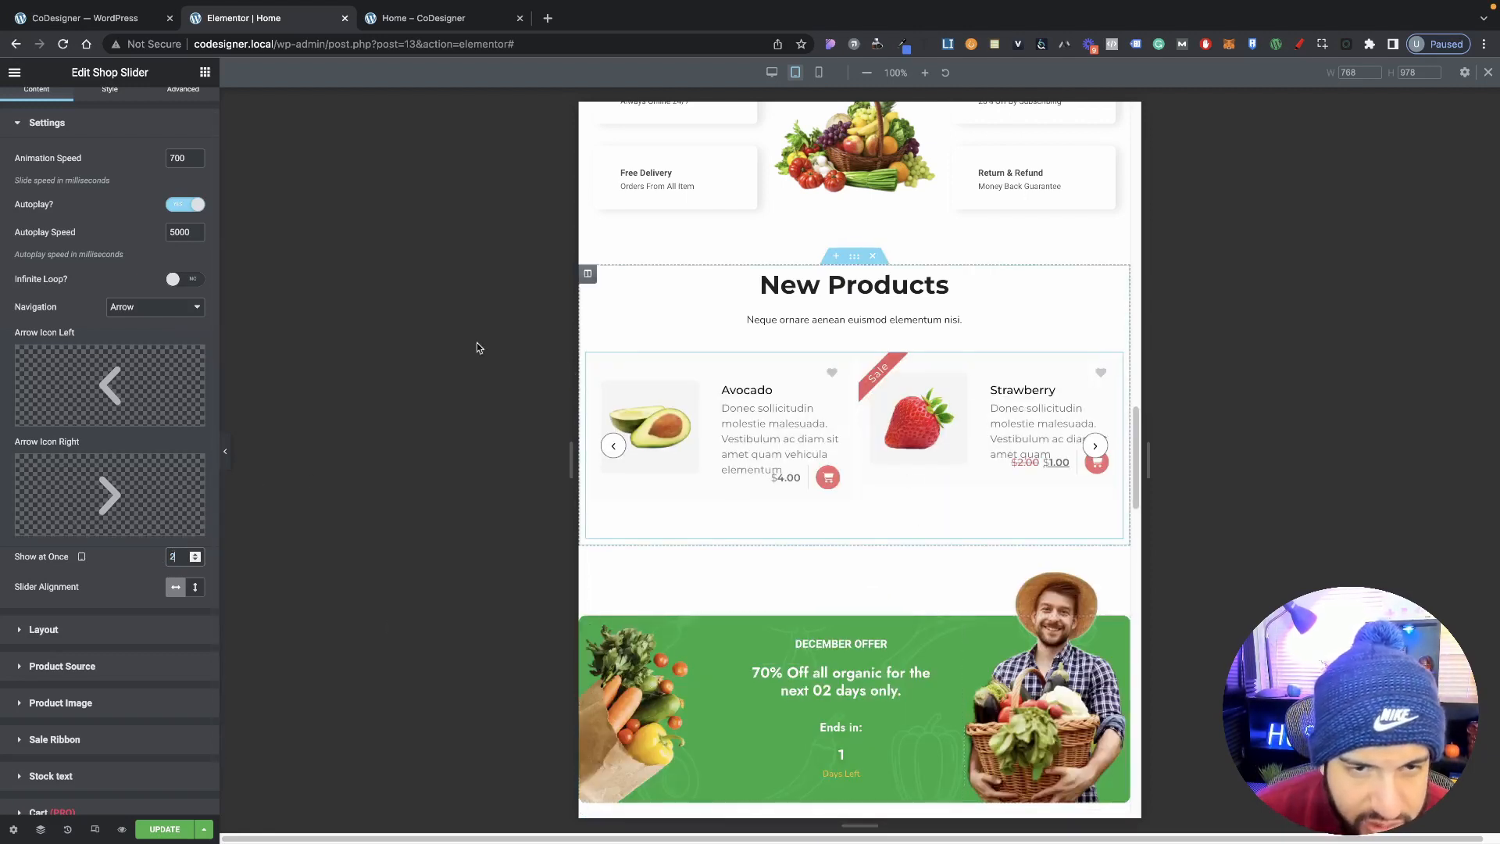
# Look through the slider's content and style settings for the short description's word count option.
pyautogui.scroll(1, 89, 274)
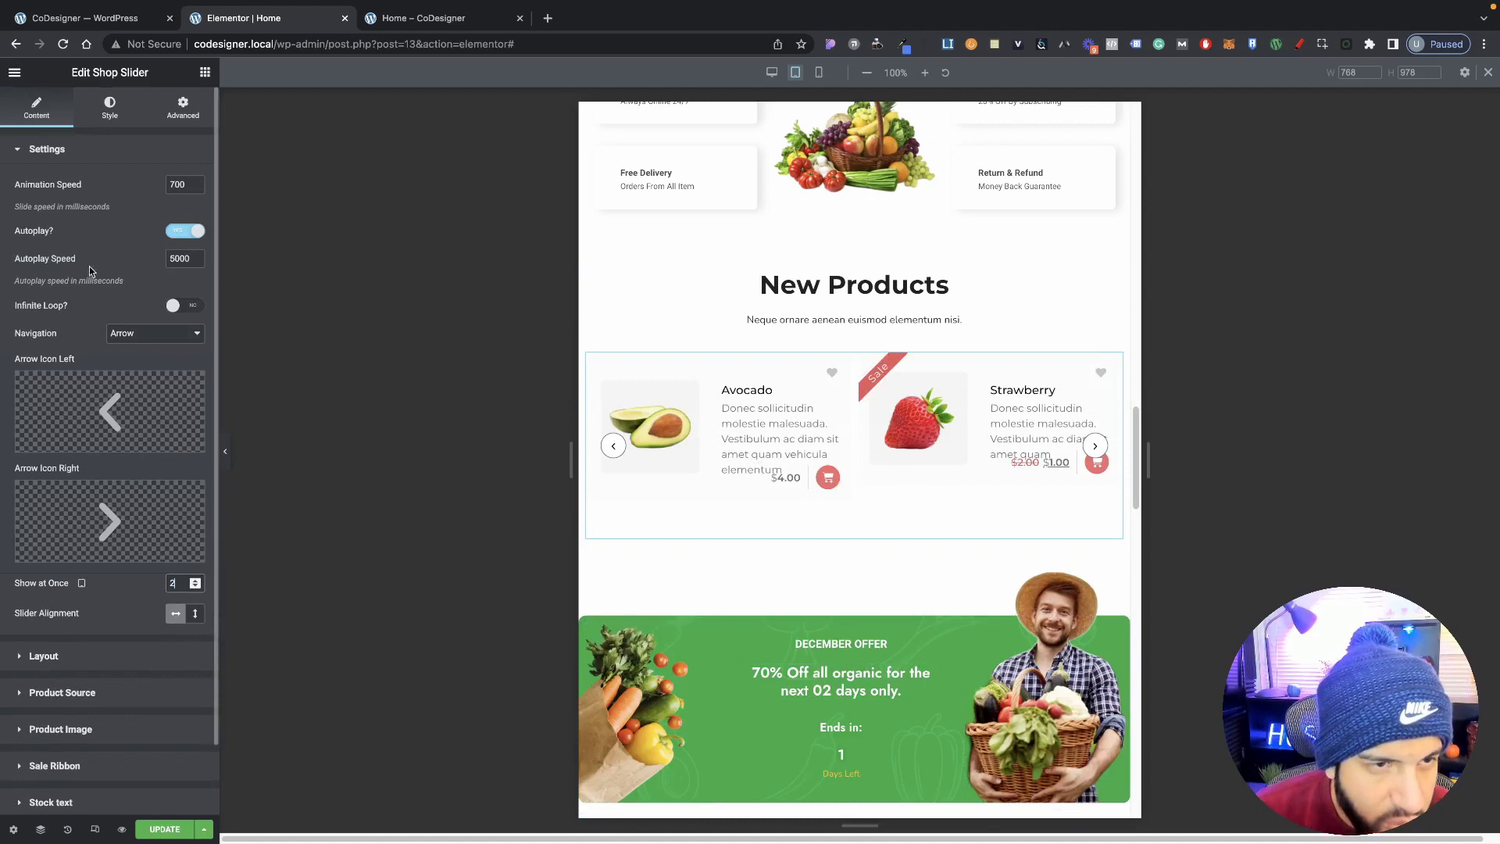
pyautogui.click(109, 125)
pyautogui.click(46, 119)
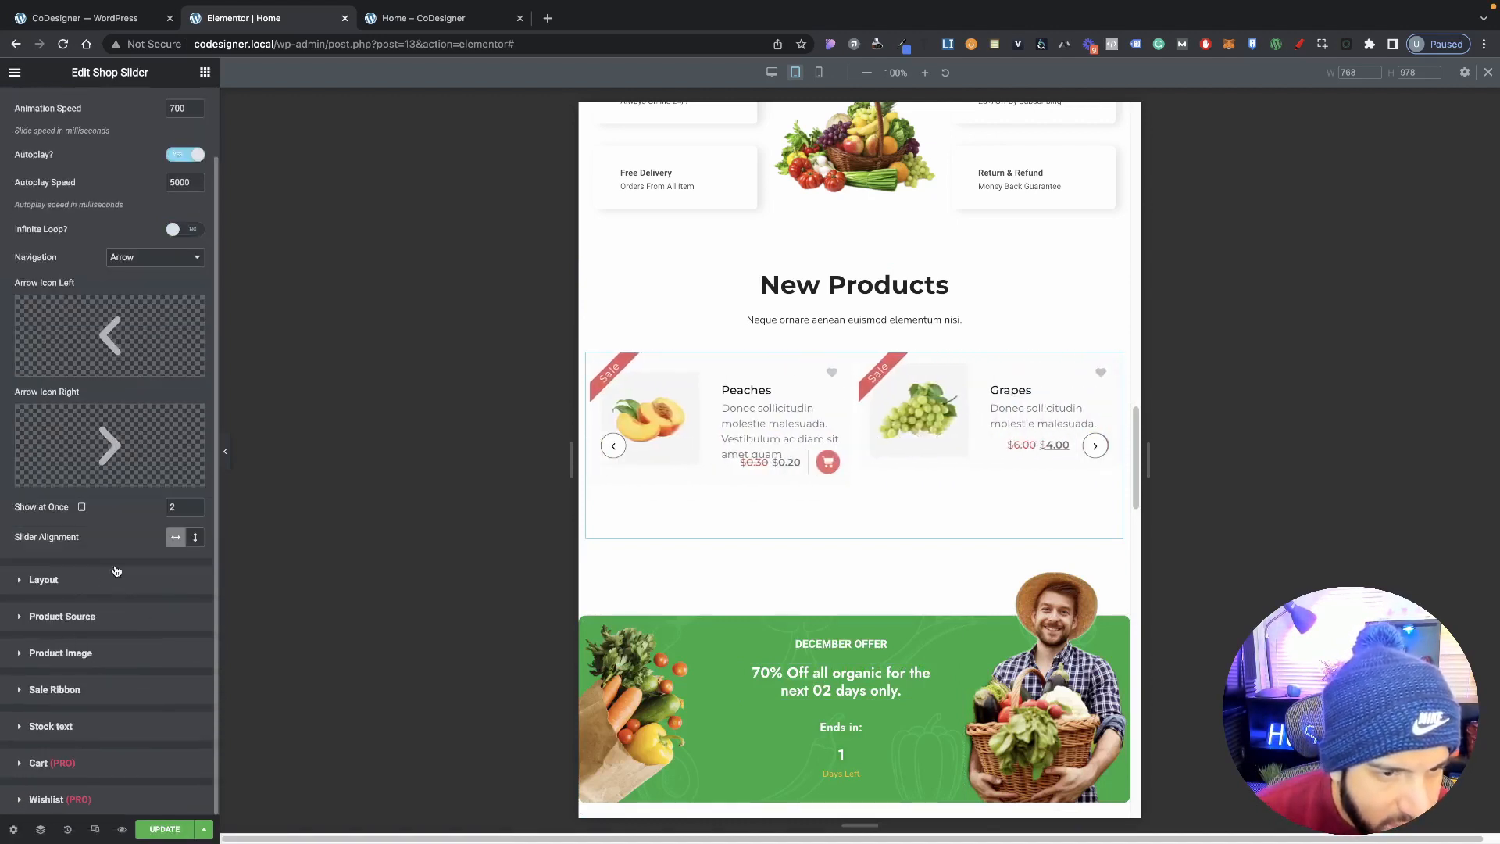
pyautogui.scroll(2, 84, 269)
pyautogui.click(109, 103)
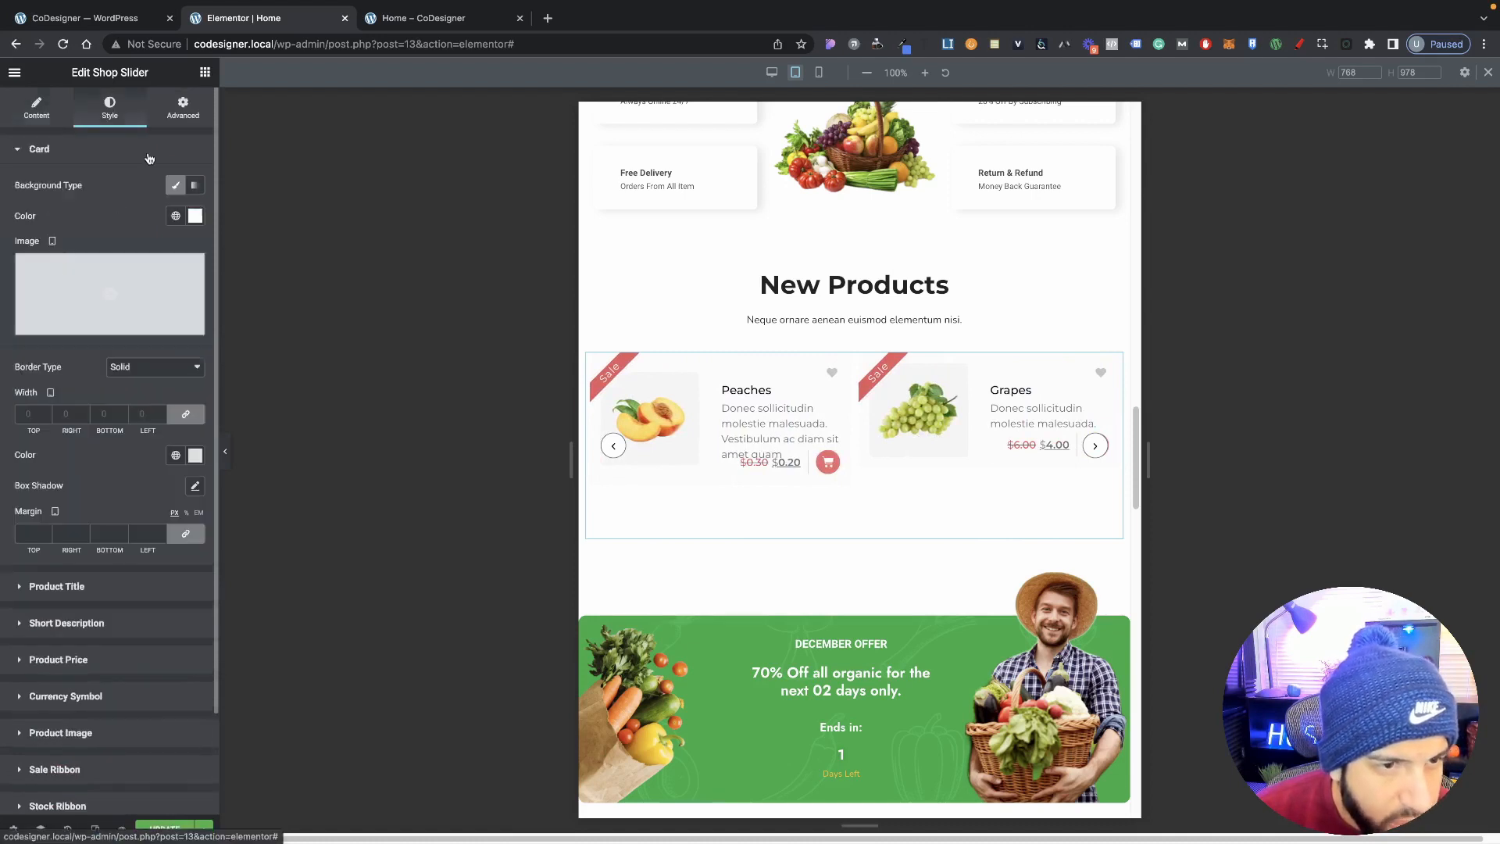
pyautogui.scroll(-3, 87, 439)
pyautogui.click(86, 508)
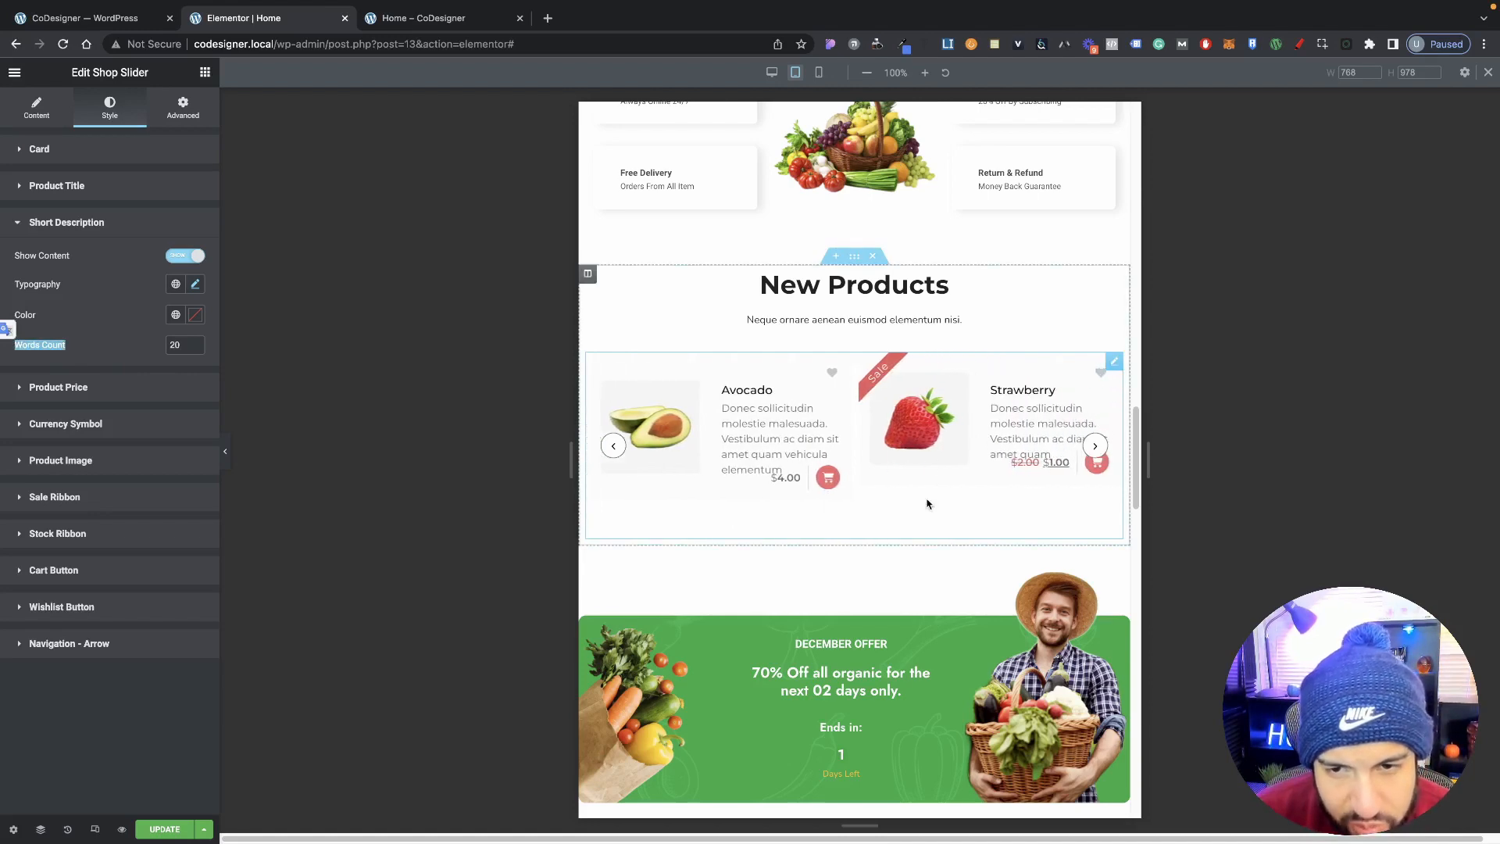
# Duplicate the Shop Slider widget in the New Products section.
pyautogui.rightClick(950, 477)
pyautogui.click(992, 509)
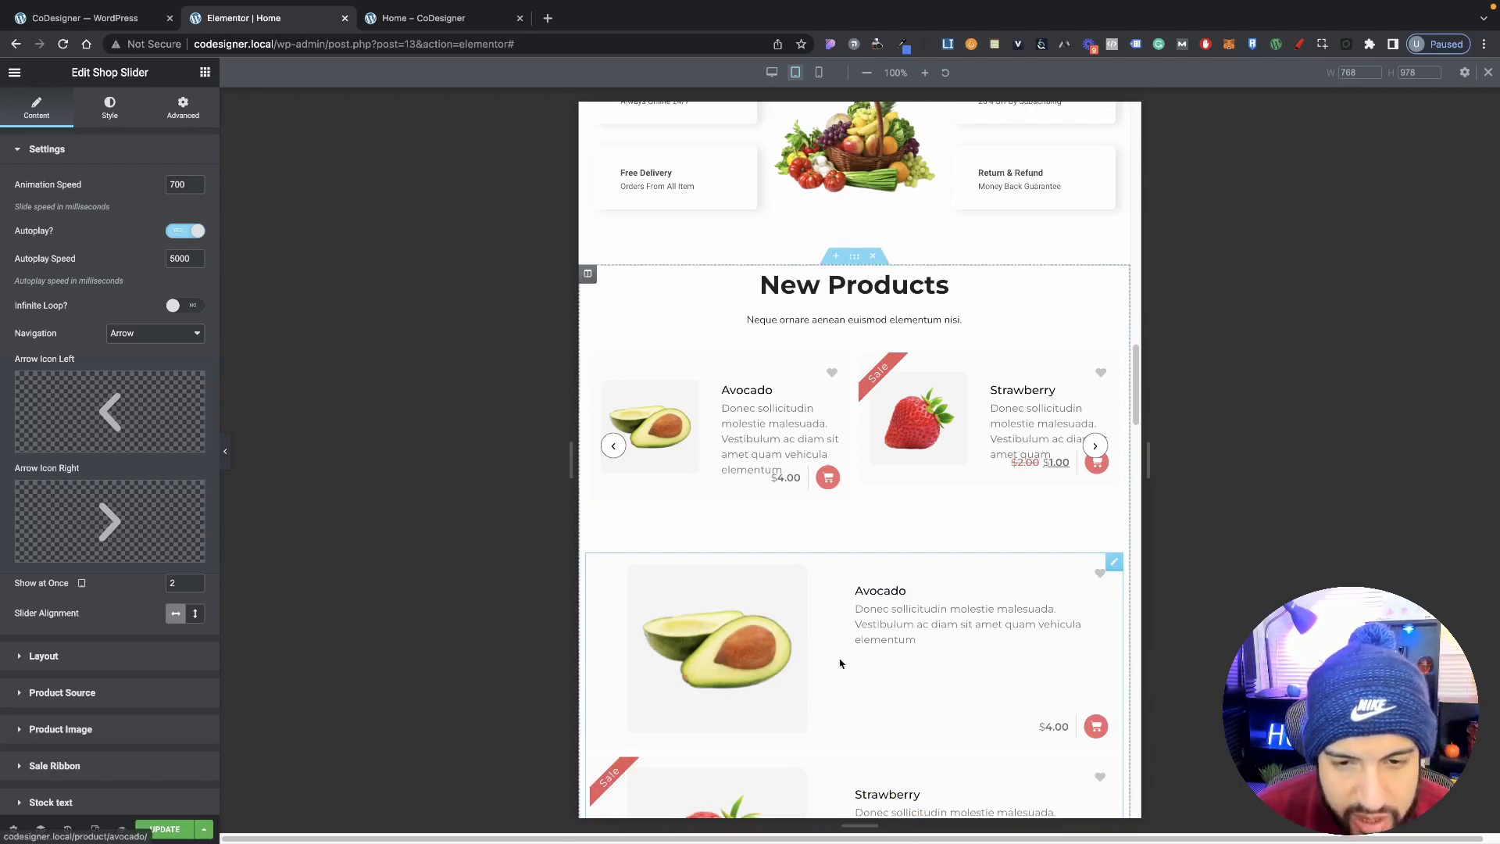
pyautogui.scroll(-1, 593, 467)
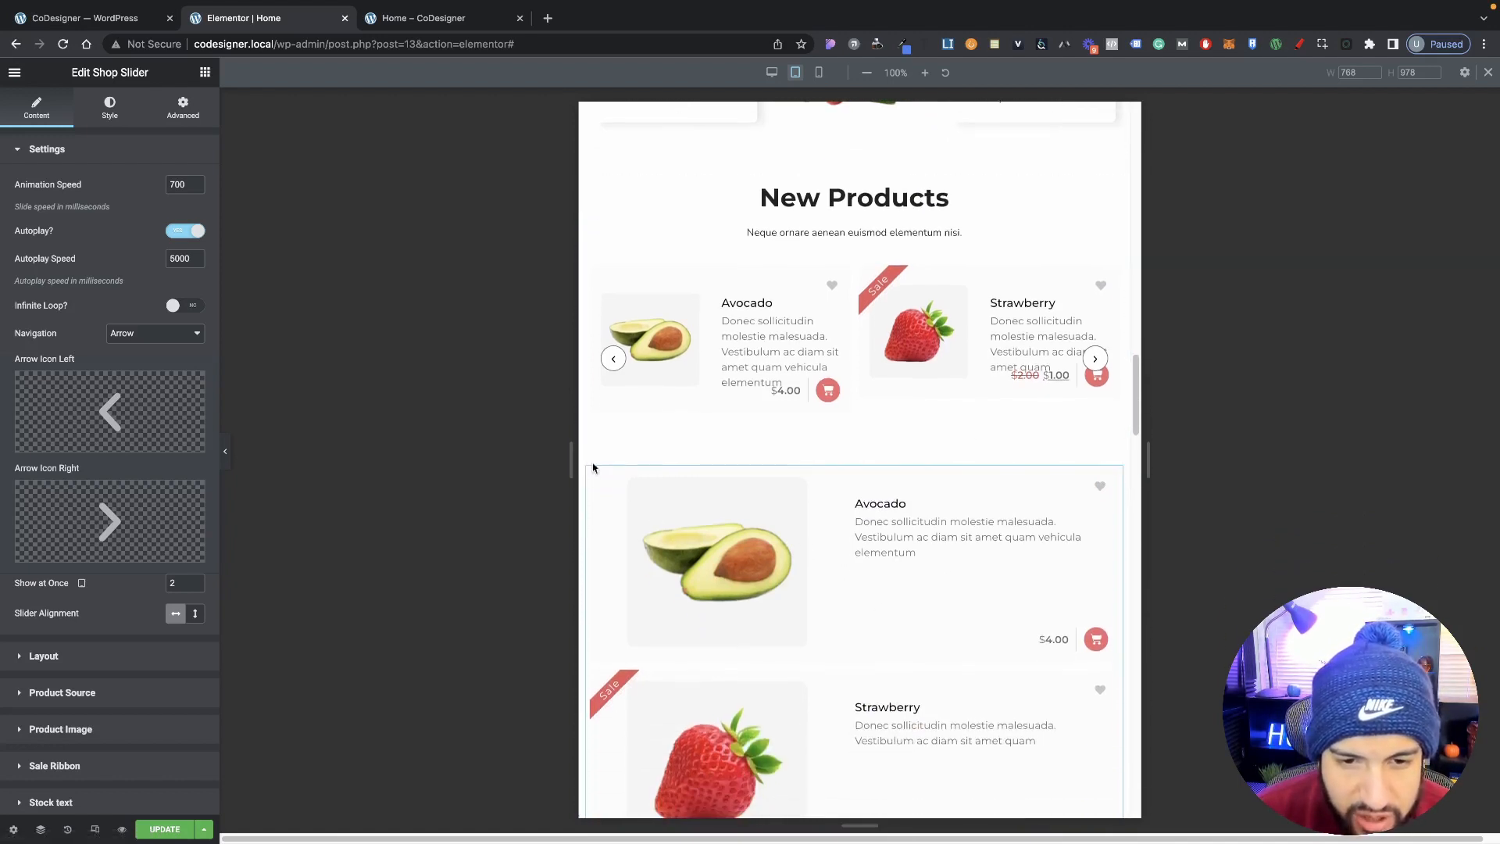
# Hide the duplicated Shop Slider on tablet and mobile in its responsive settings.
pyautogui.click(183, 108)
pyautogui.click(83, 607)
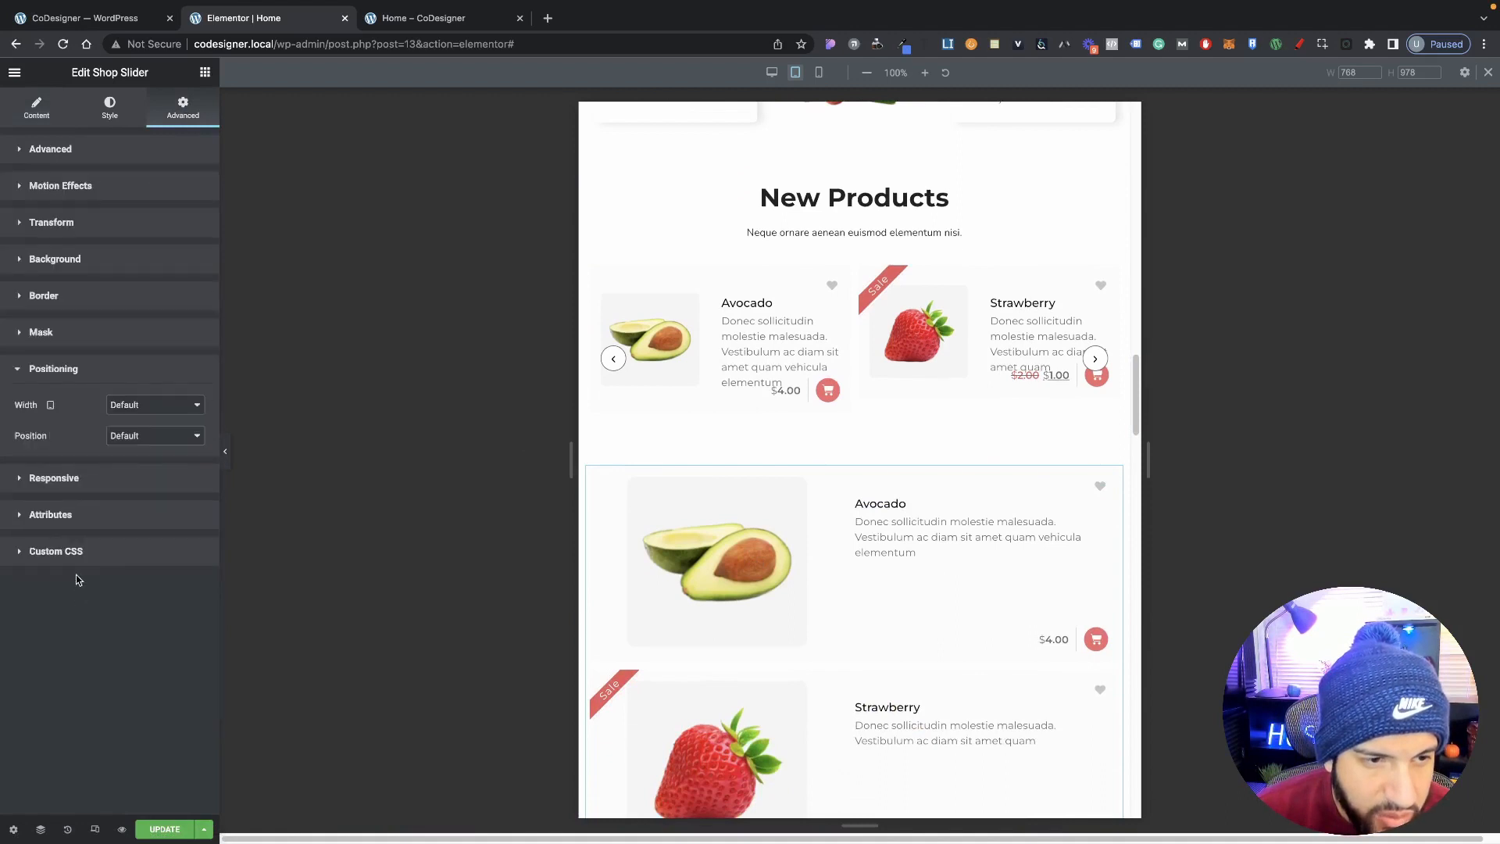
pyautogui.click(77, 479)
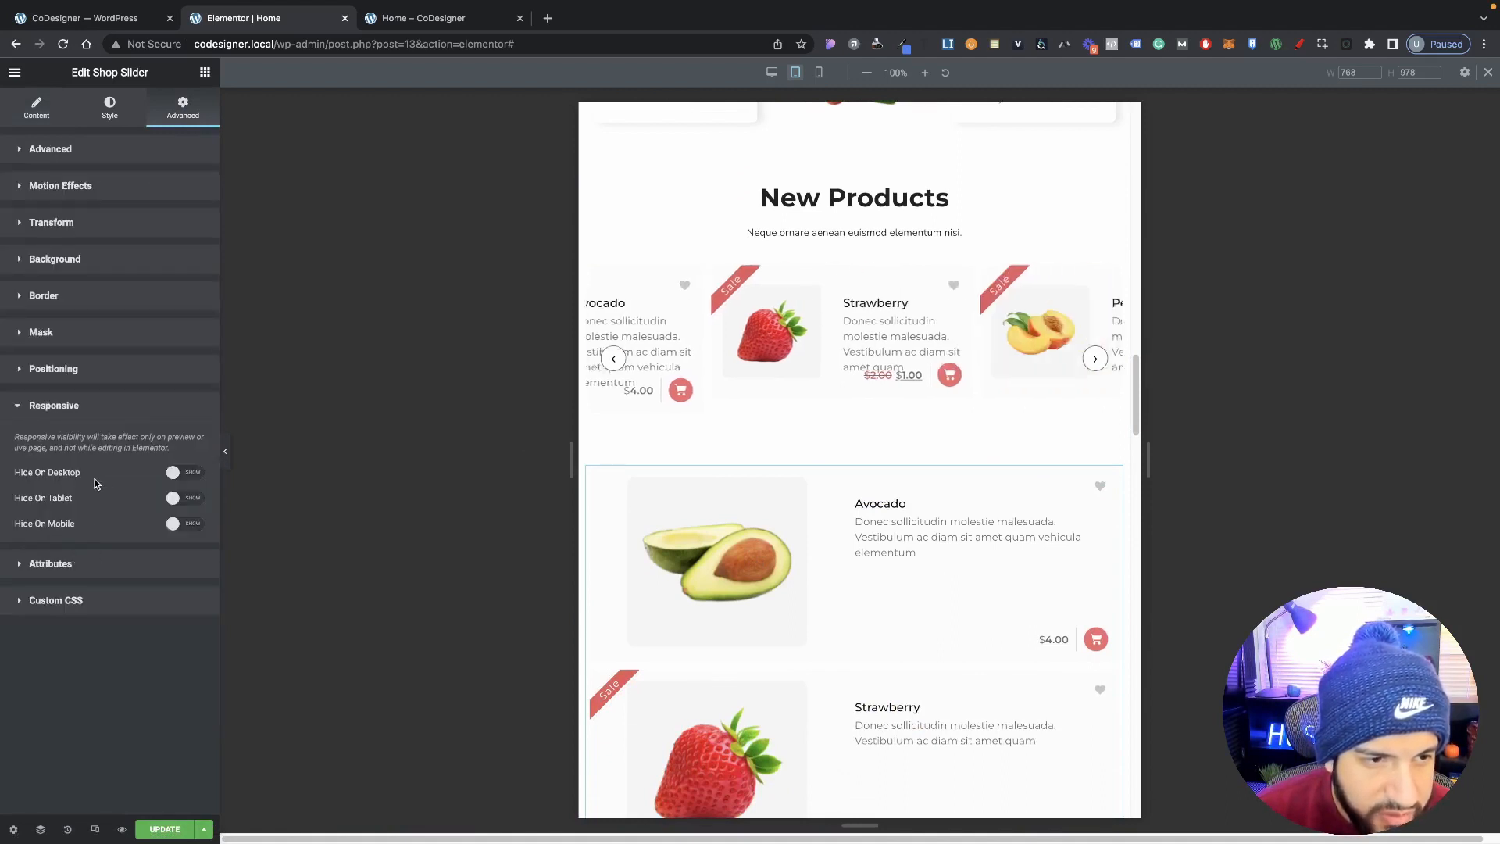
pyautogui.click(185, 502)
pyautogui.click(183, 522)
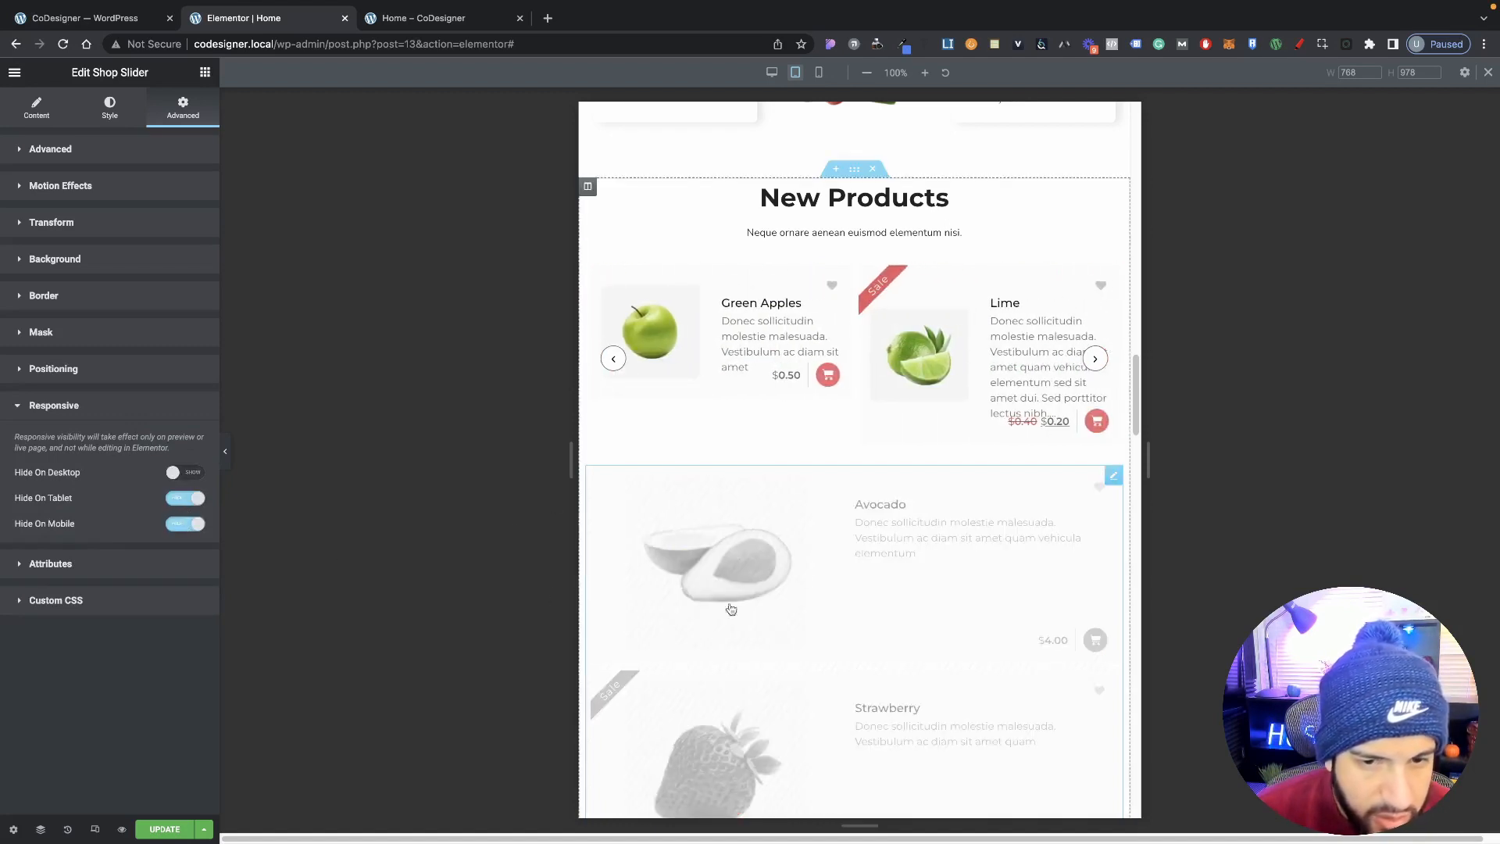
# Turn off the duplicate slider's tablet and mobile hiding, and toggle hiding on tablet on and off again.
pyautogui.click(193, 498)
pyautogui.click(186, 521)
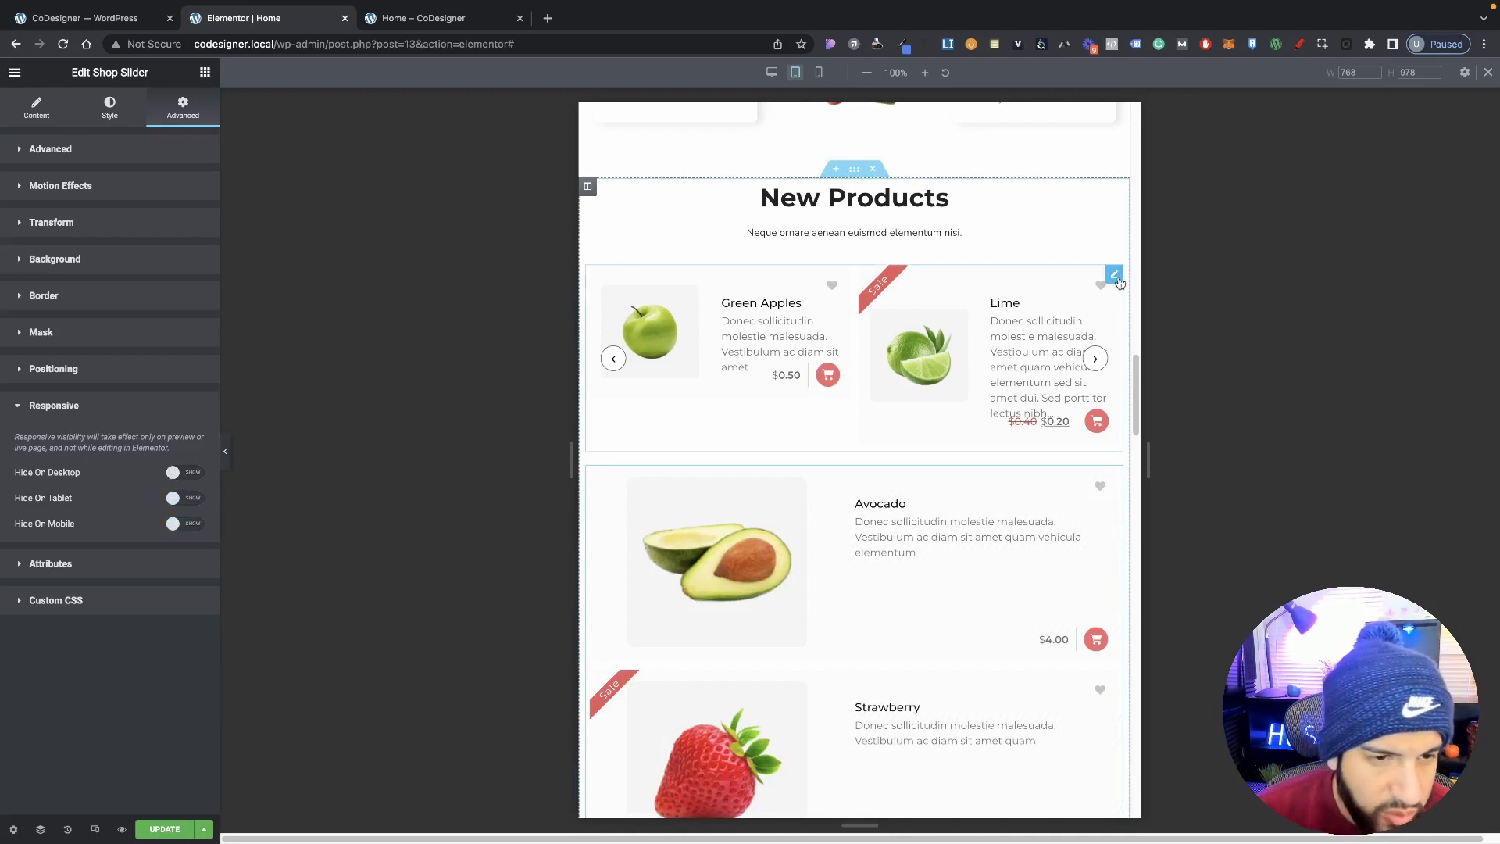
pyautogui.click(179, 499)
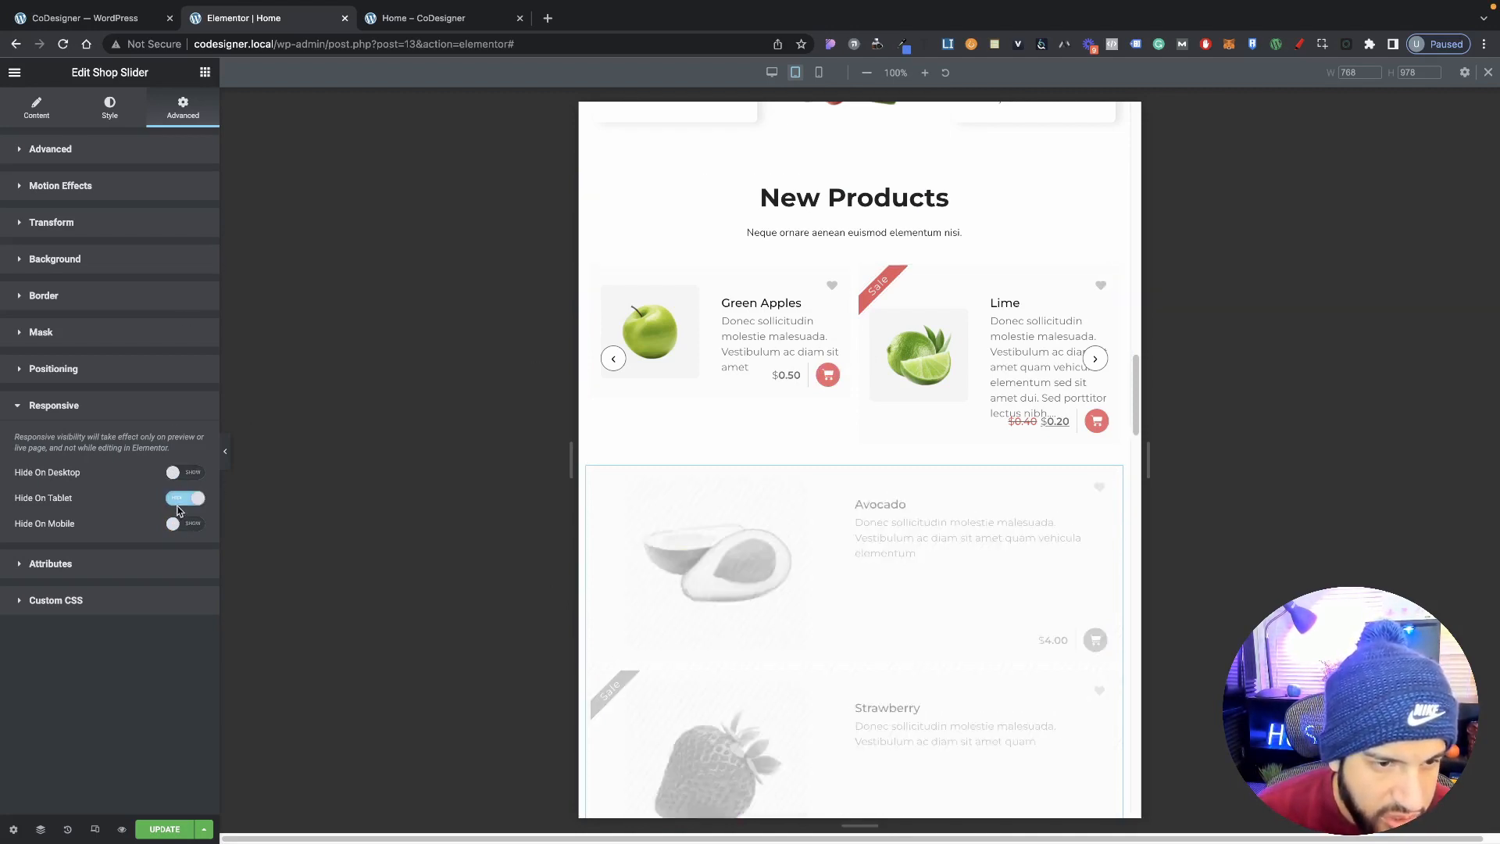
pyautogui.click(188, 500)
# Toggle the duplicate slider's desktop hiding on and off, and delete the duplicate.
pyautogui.click(186, 472)
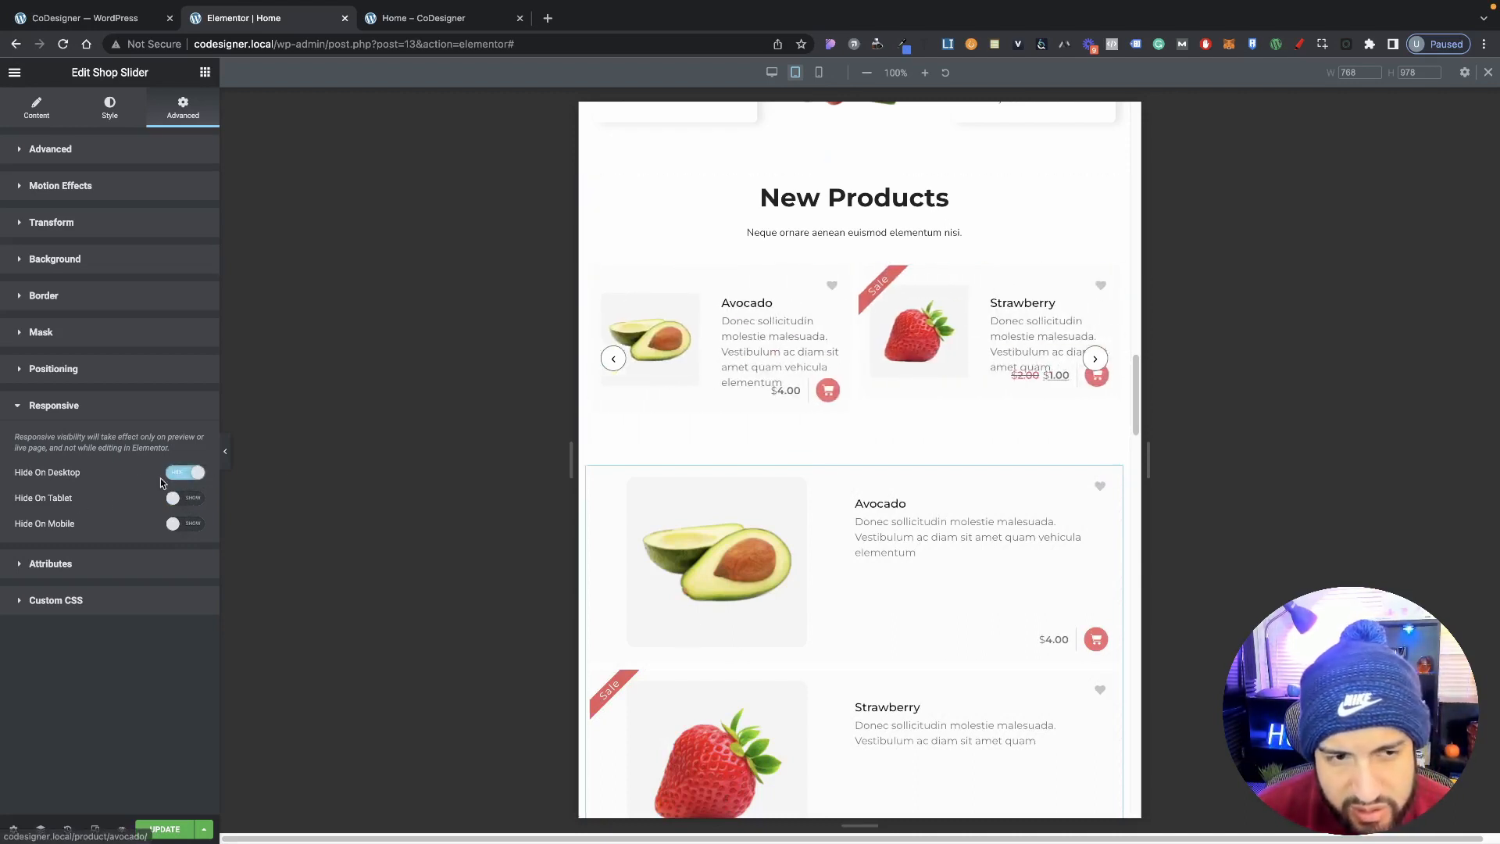
pyautogui.click(175, 475)
pyautogui.rightClick(926, 538)
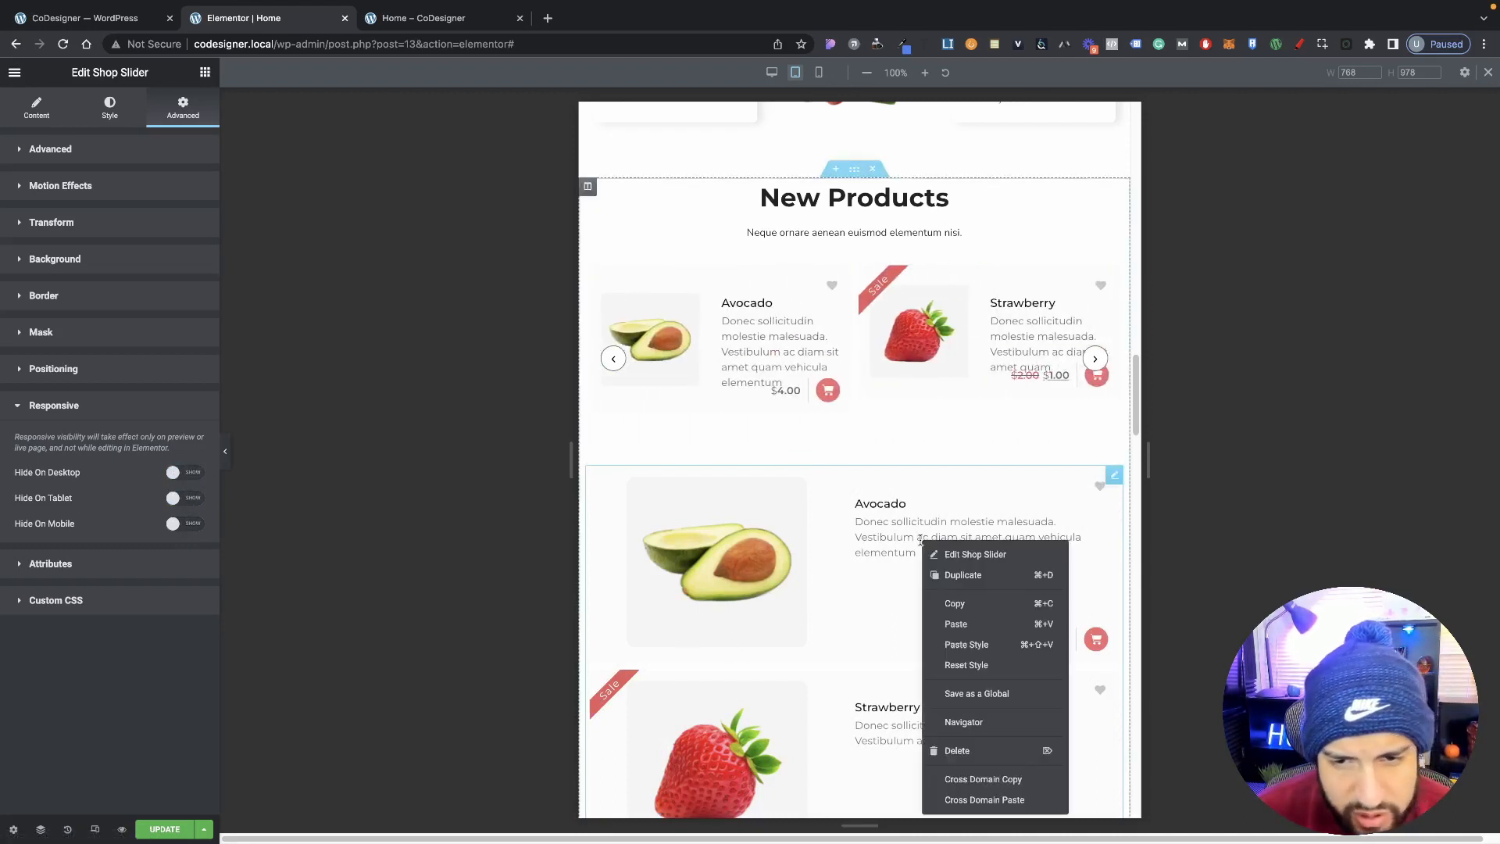
pyautogui.click(945, 754)
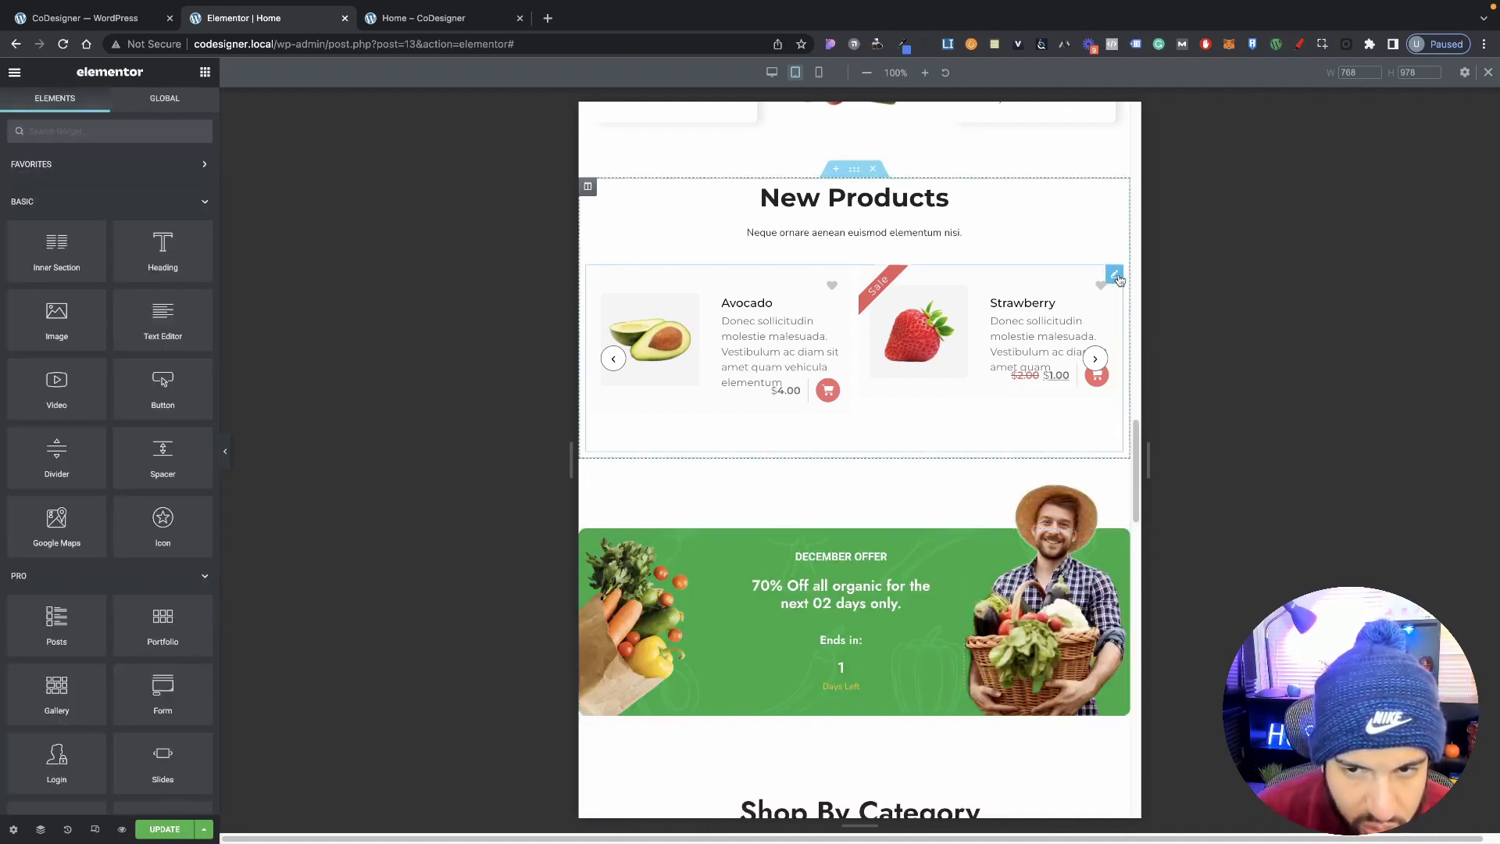
# Set the original Shop Slider to show 1 product at once on tablet.
pyautogui.click(1115, 275)
pyautogui.click(37, 110)
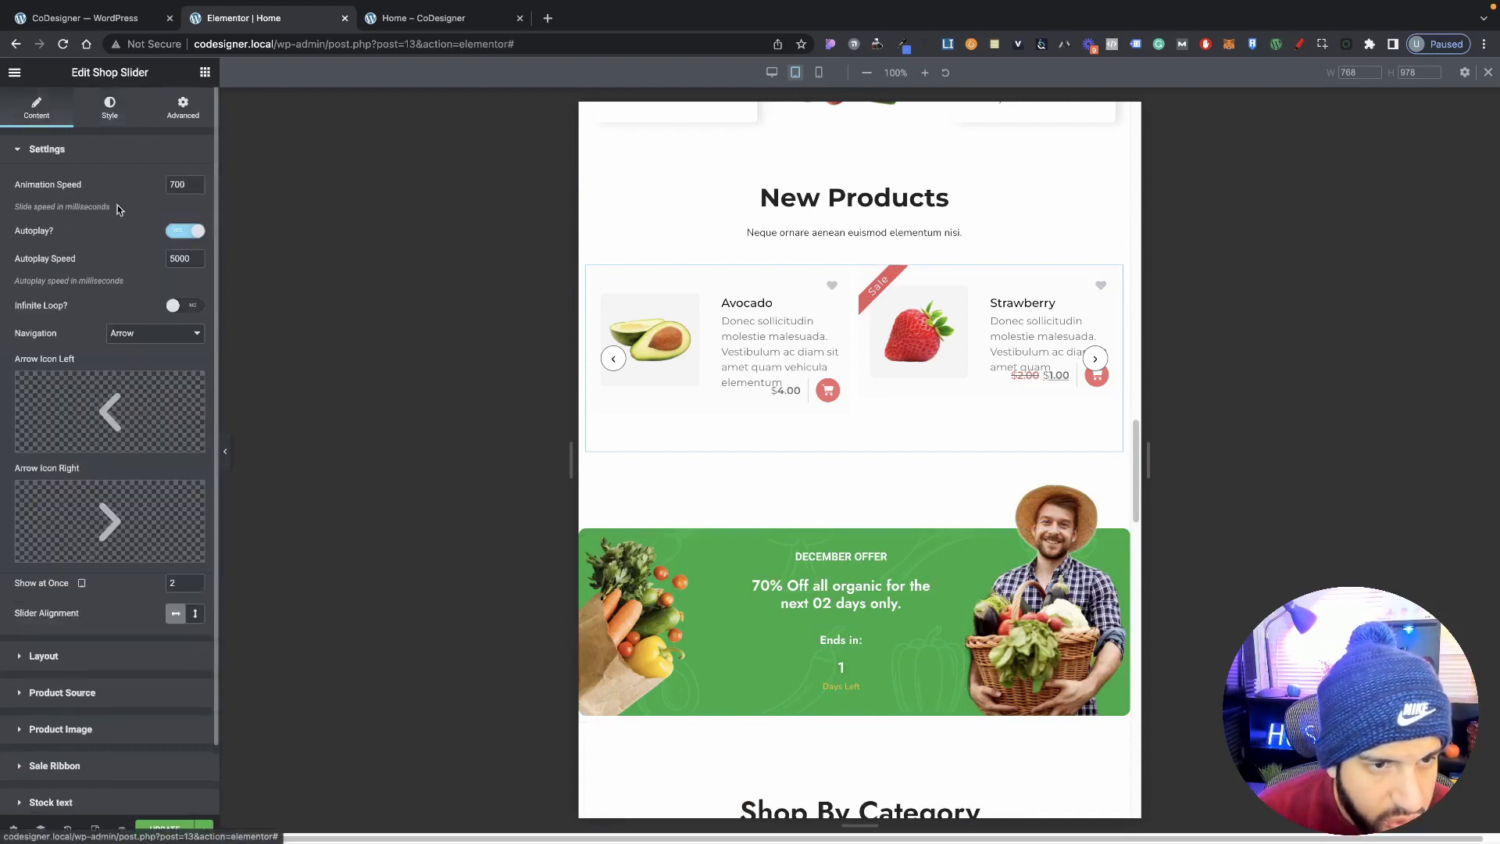
pyautogui.click(195, 586)
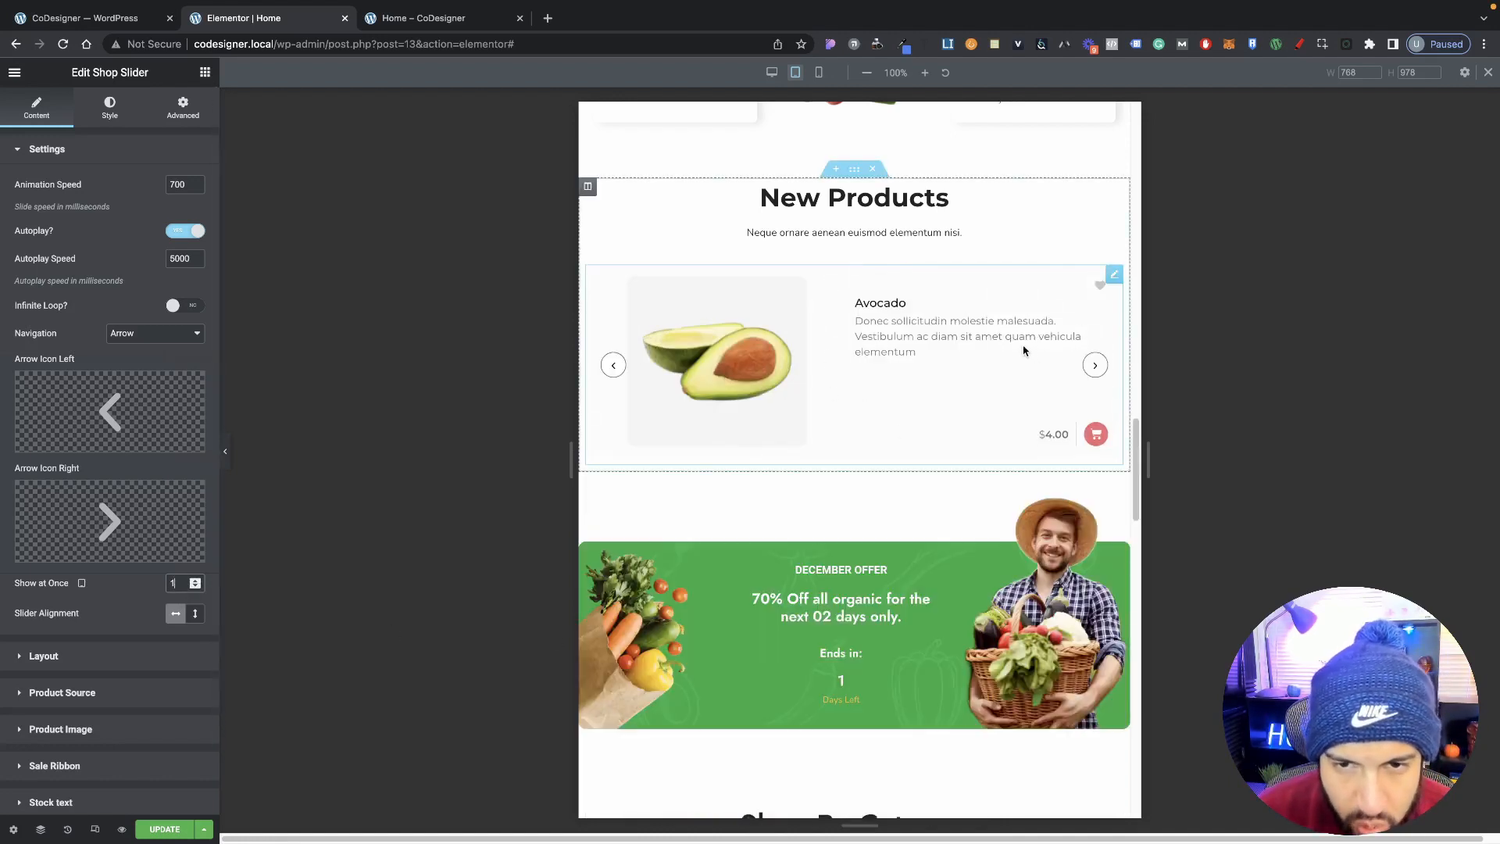
pyautogui.scroll(-2, 129, 522)
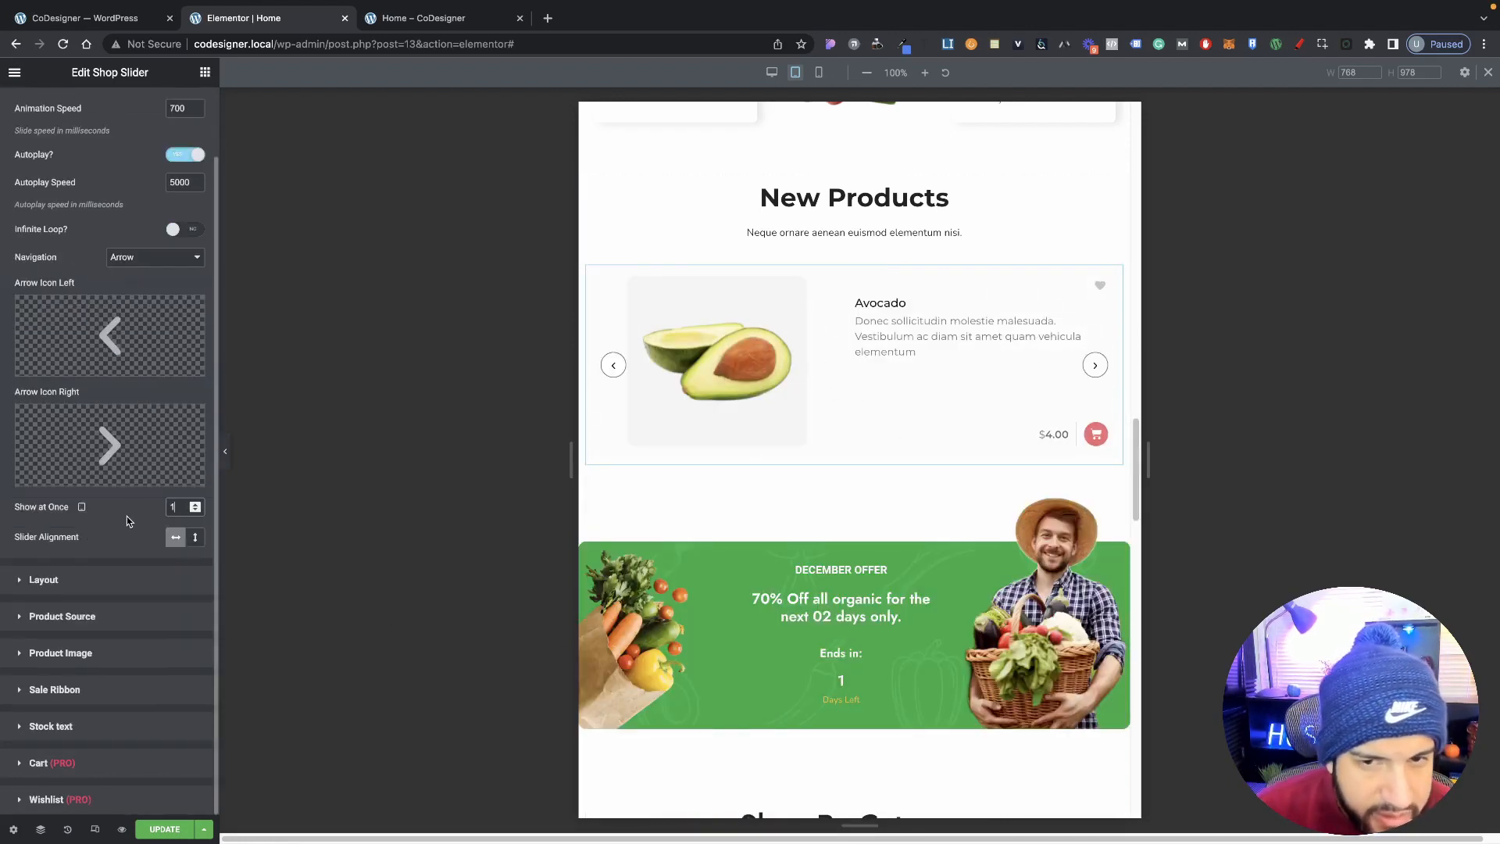
pyautogui.scroll(1, 128, 522)
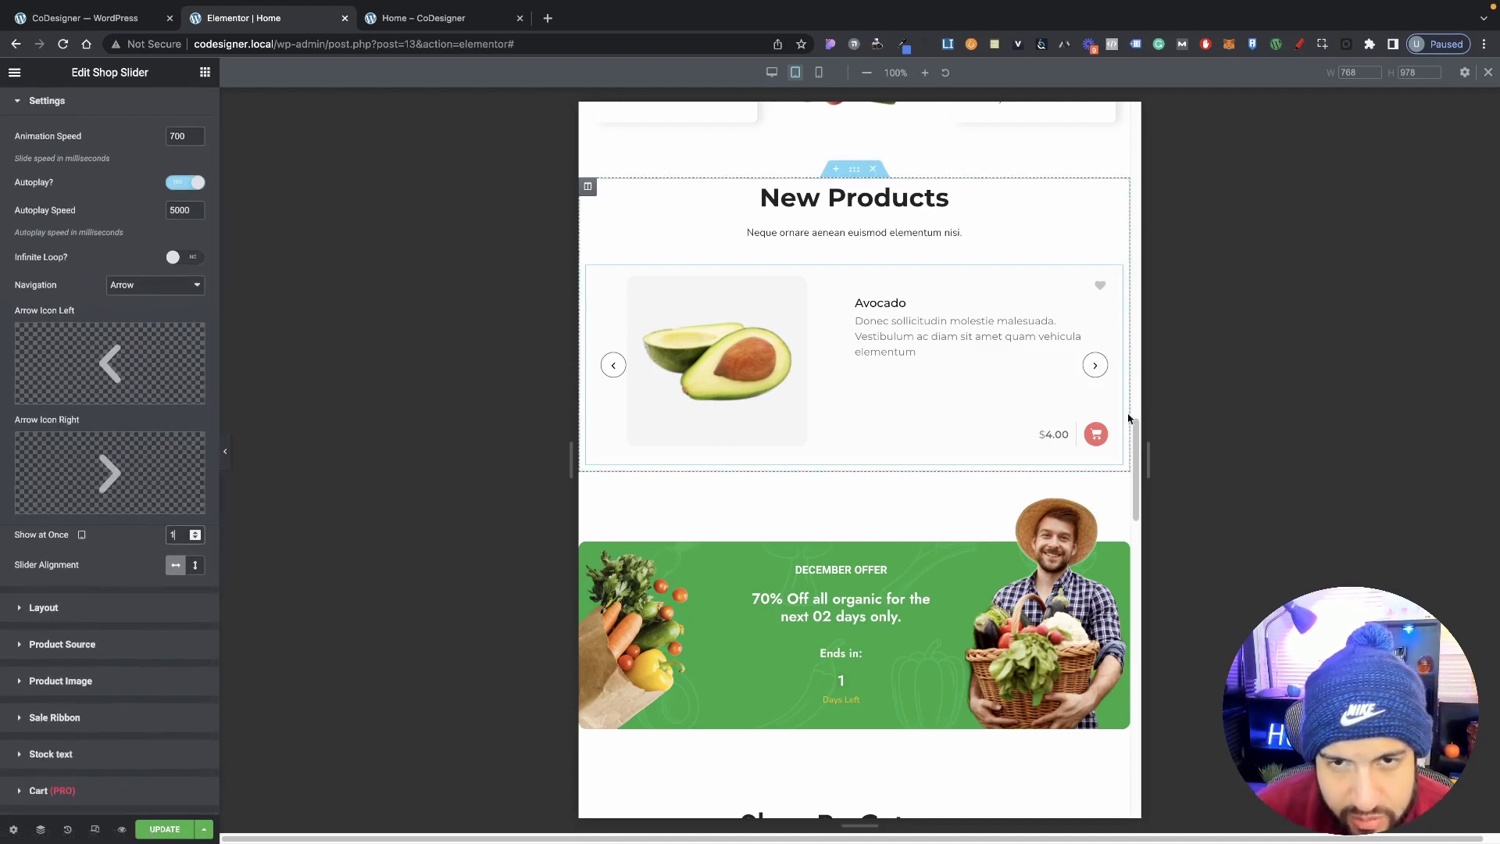
# Switch to the mobile preview and examine how the New Products slider displays.
pyautogui.click(819, 72)
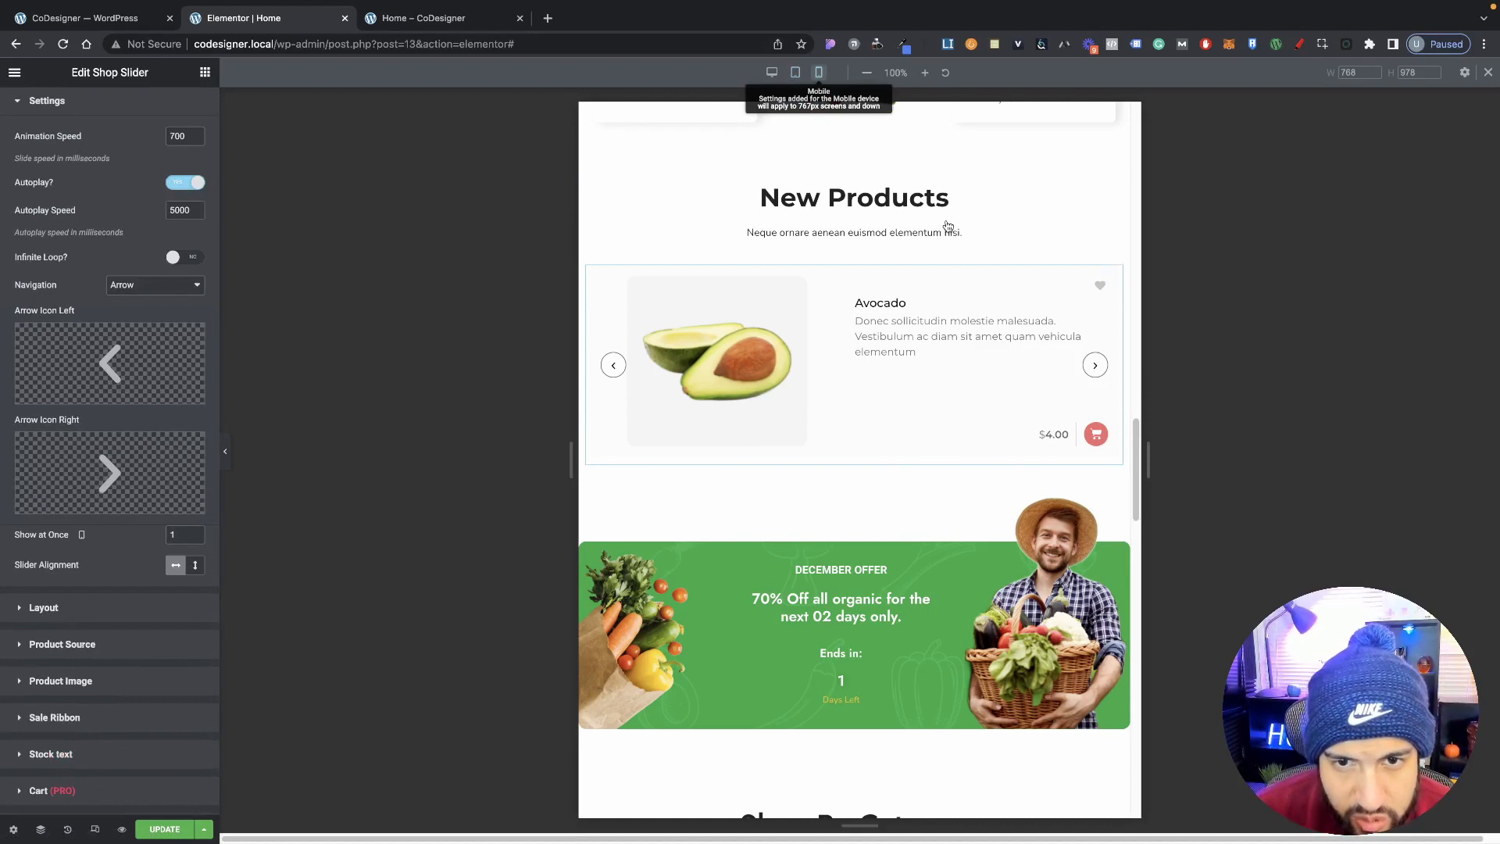
pyautogui.scroll(-5, 982, 291)
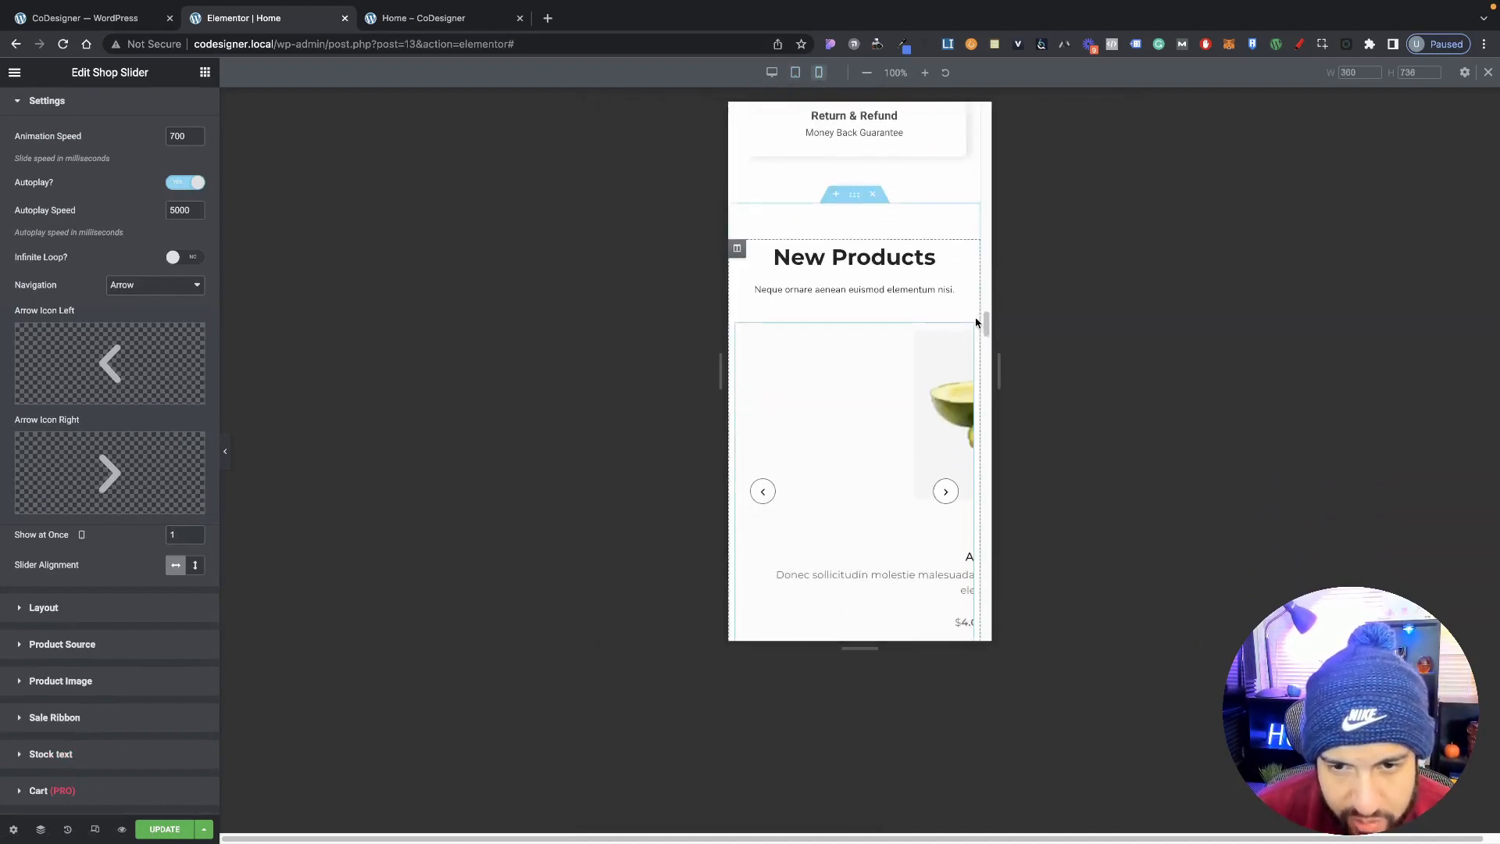
pyautogui.scroll(-2, 976, 322)
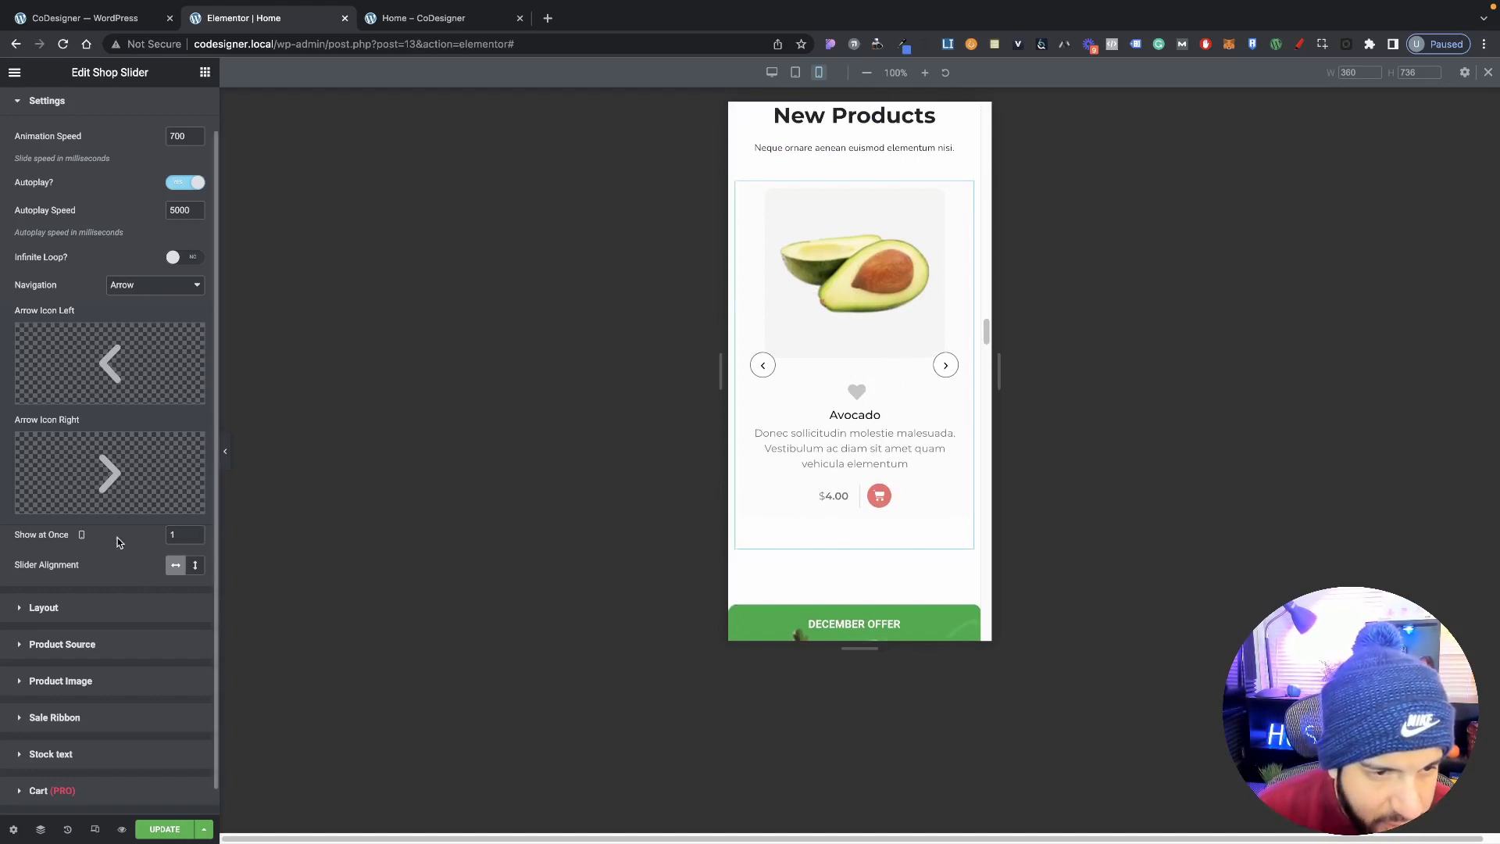
# Try showing 2 products at once in the Shop Slider on mobile and advance the slides.
pyautogui.click(196, 531)
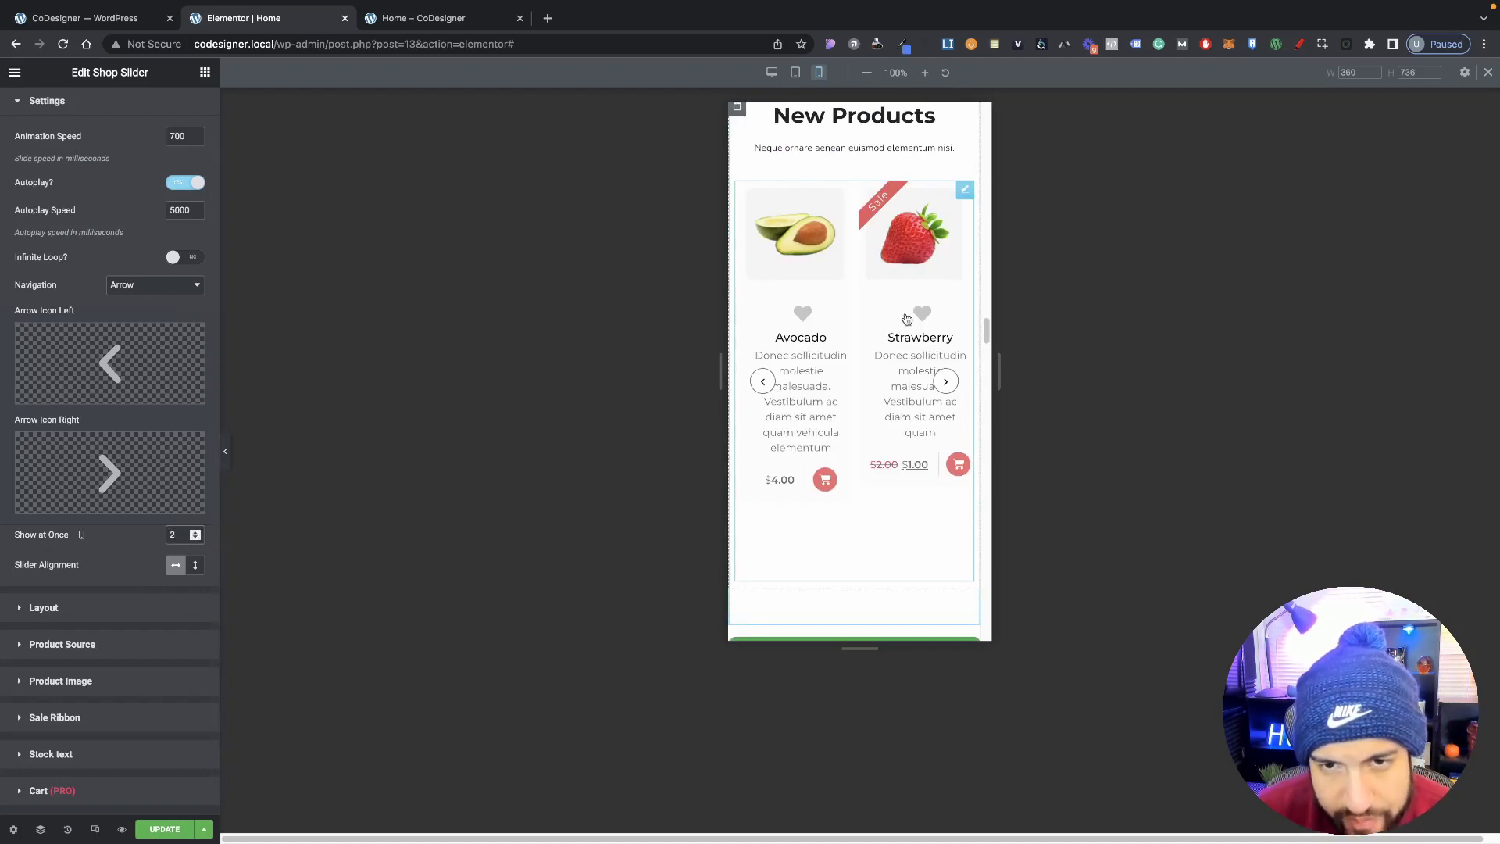
pyautogui.rightClick(891, 270)
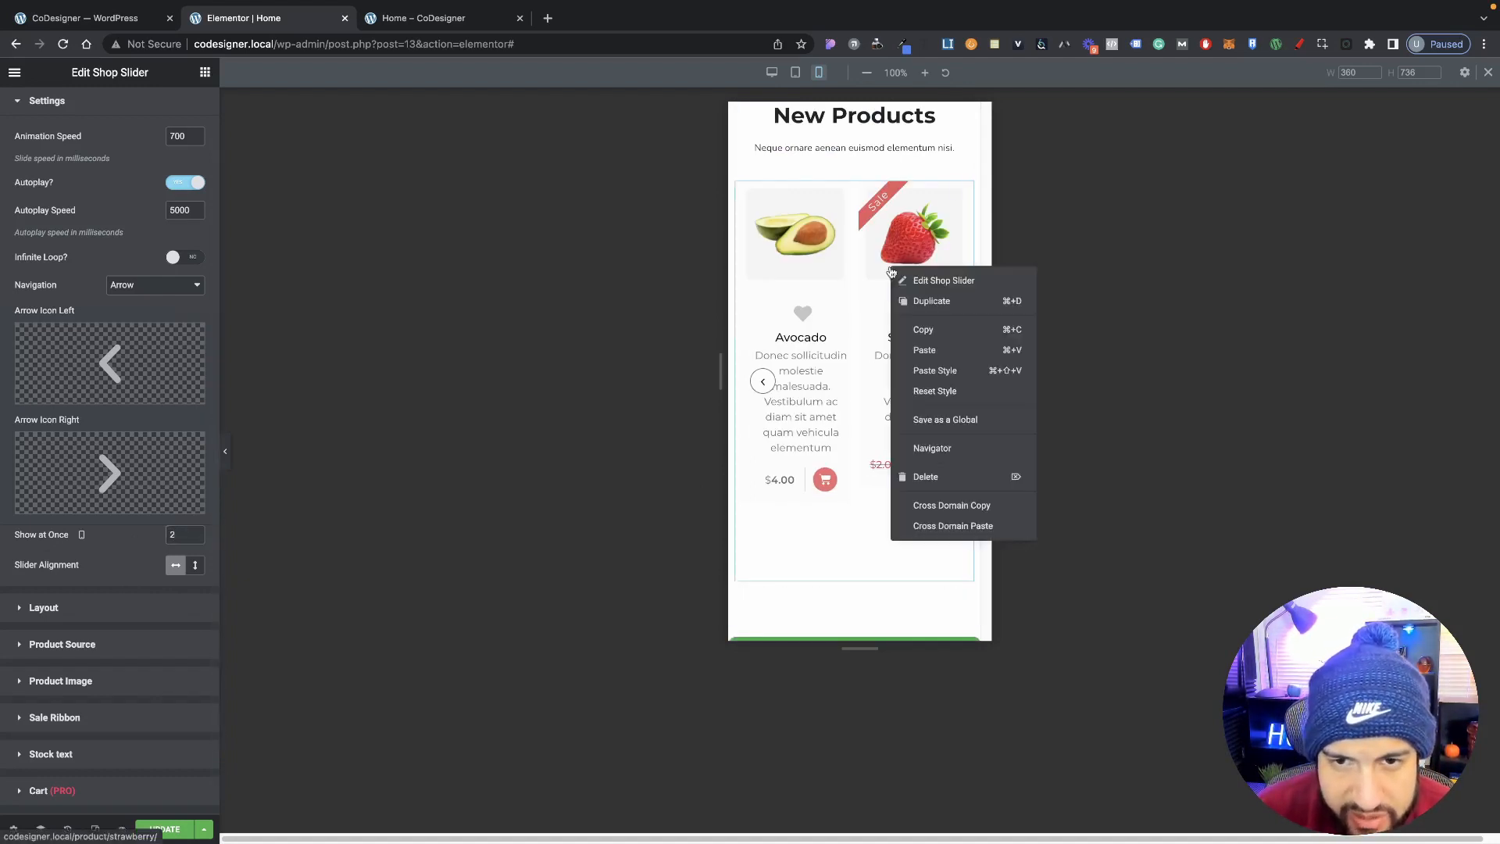
pyautogui.click(834, 579)
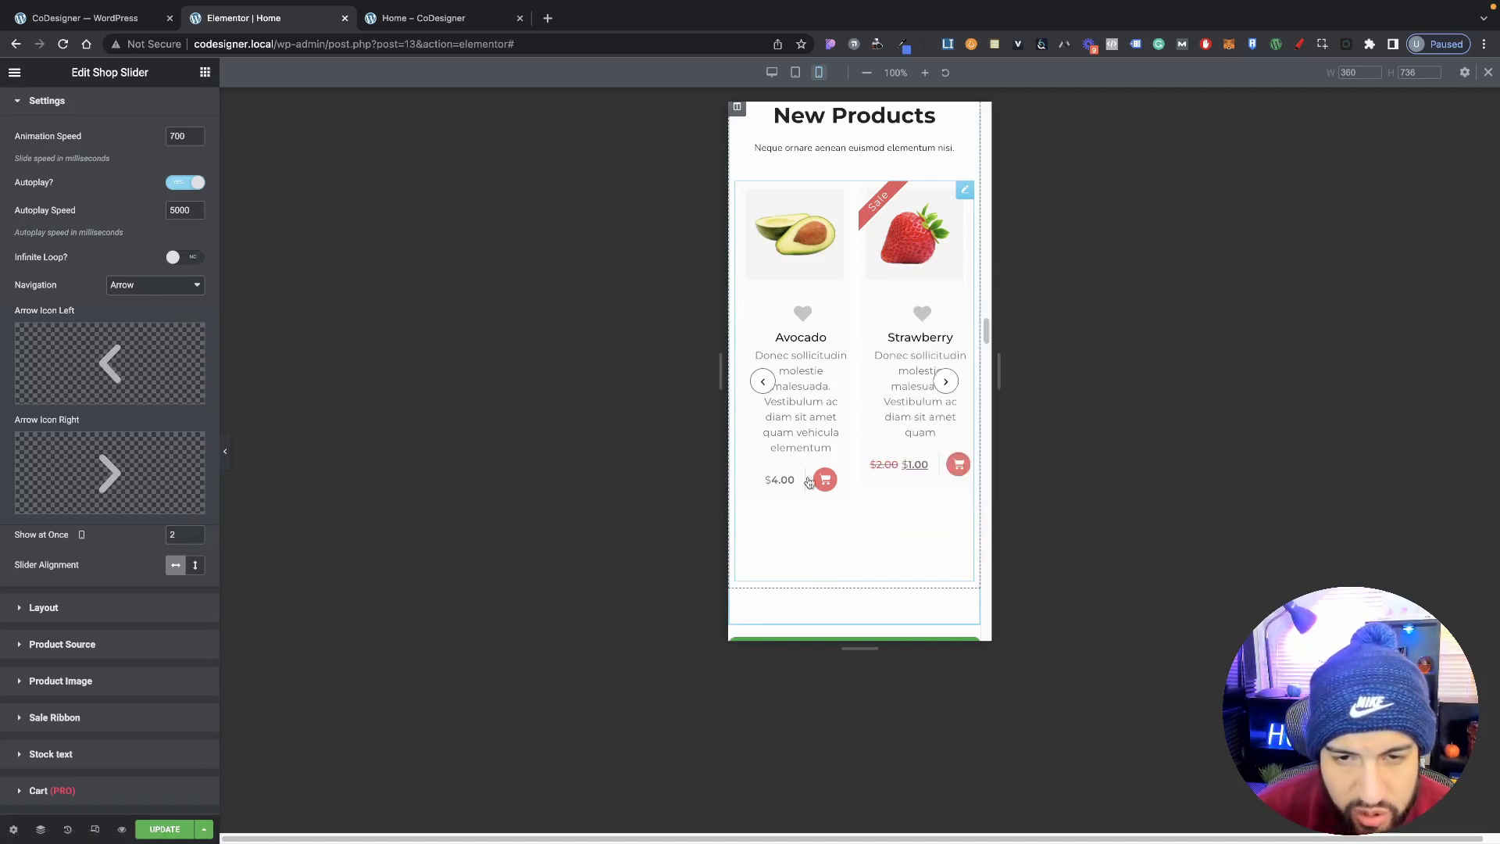
pyautogui.moveTo(892, 418); pyautogui.dragTo(790, 428)
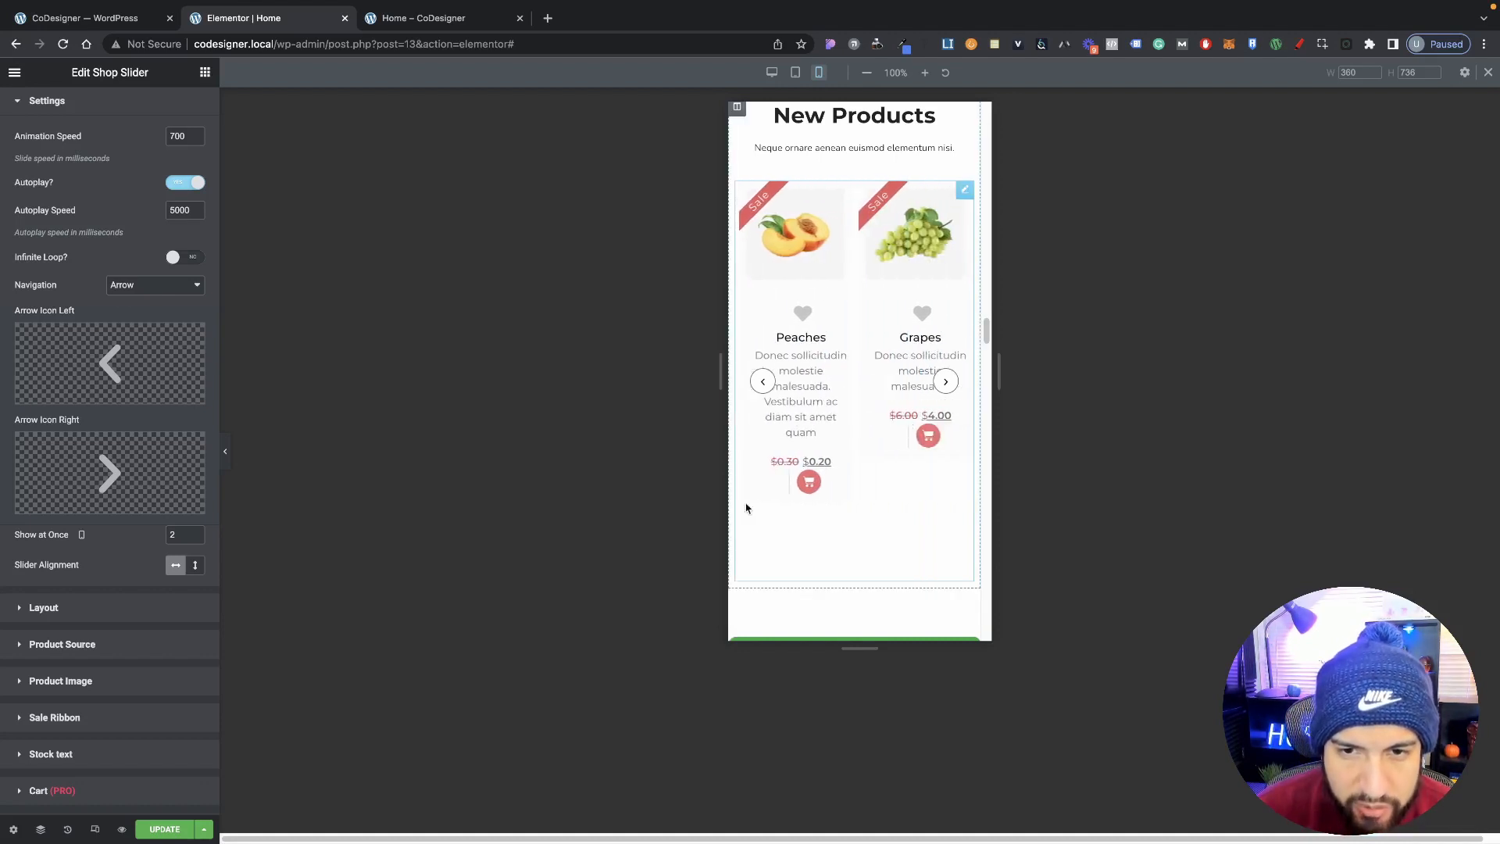
# Set the Shop Slider to show 1 product at once on mobile.
pyautogui.doubleClick(172, 535)
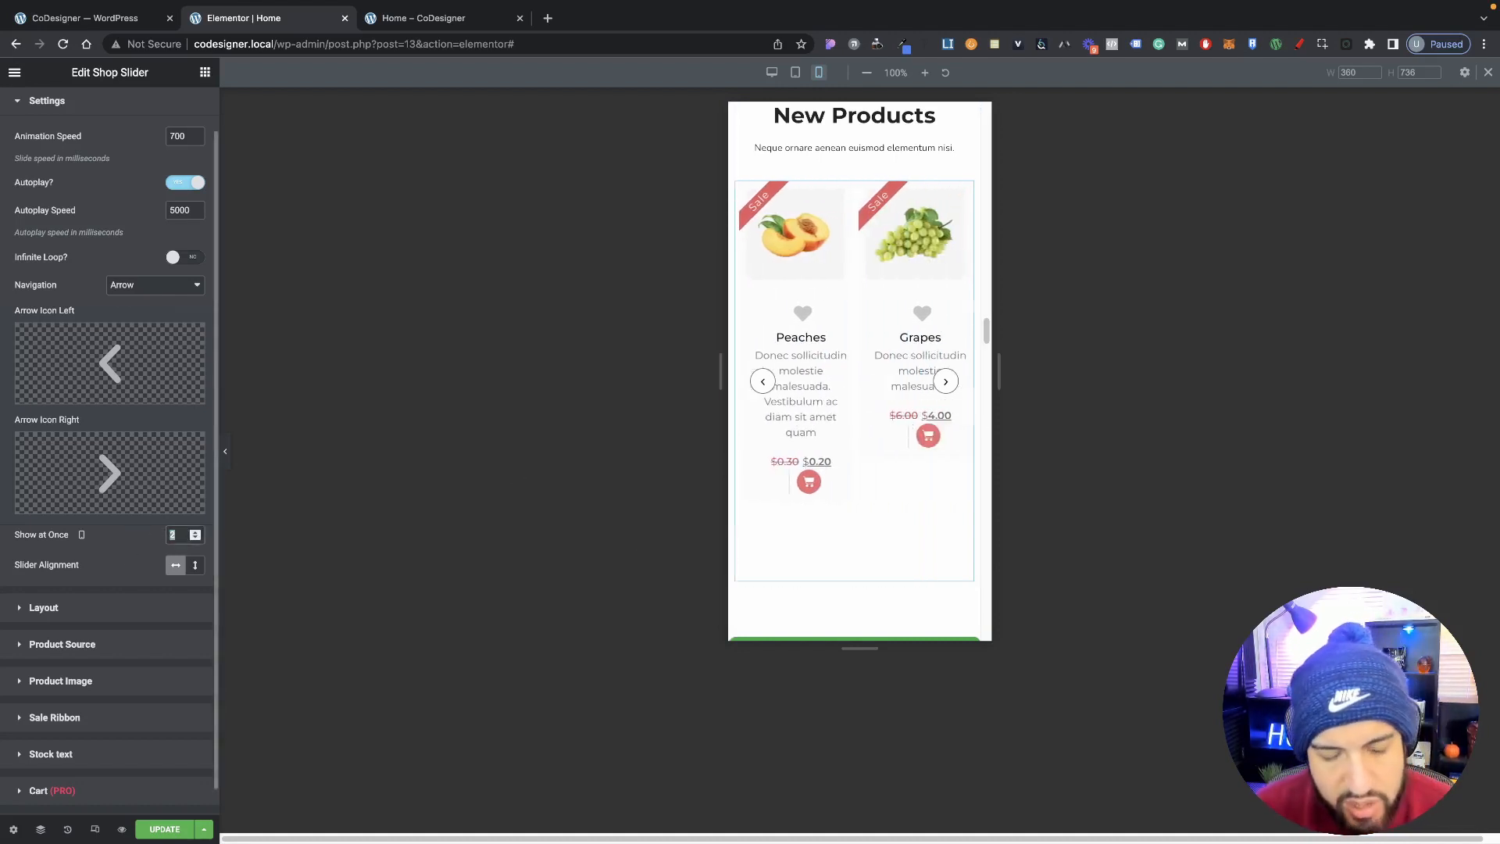
pyautogui.write('1')
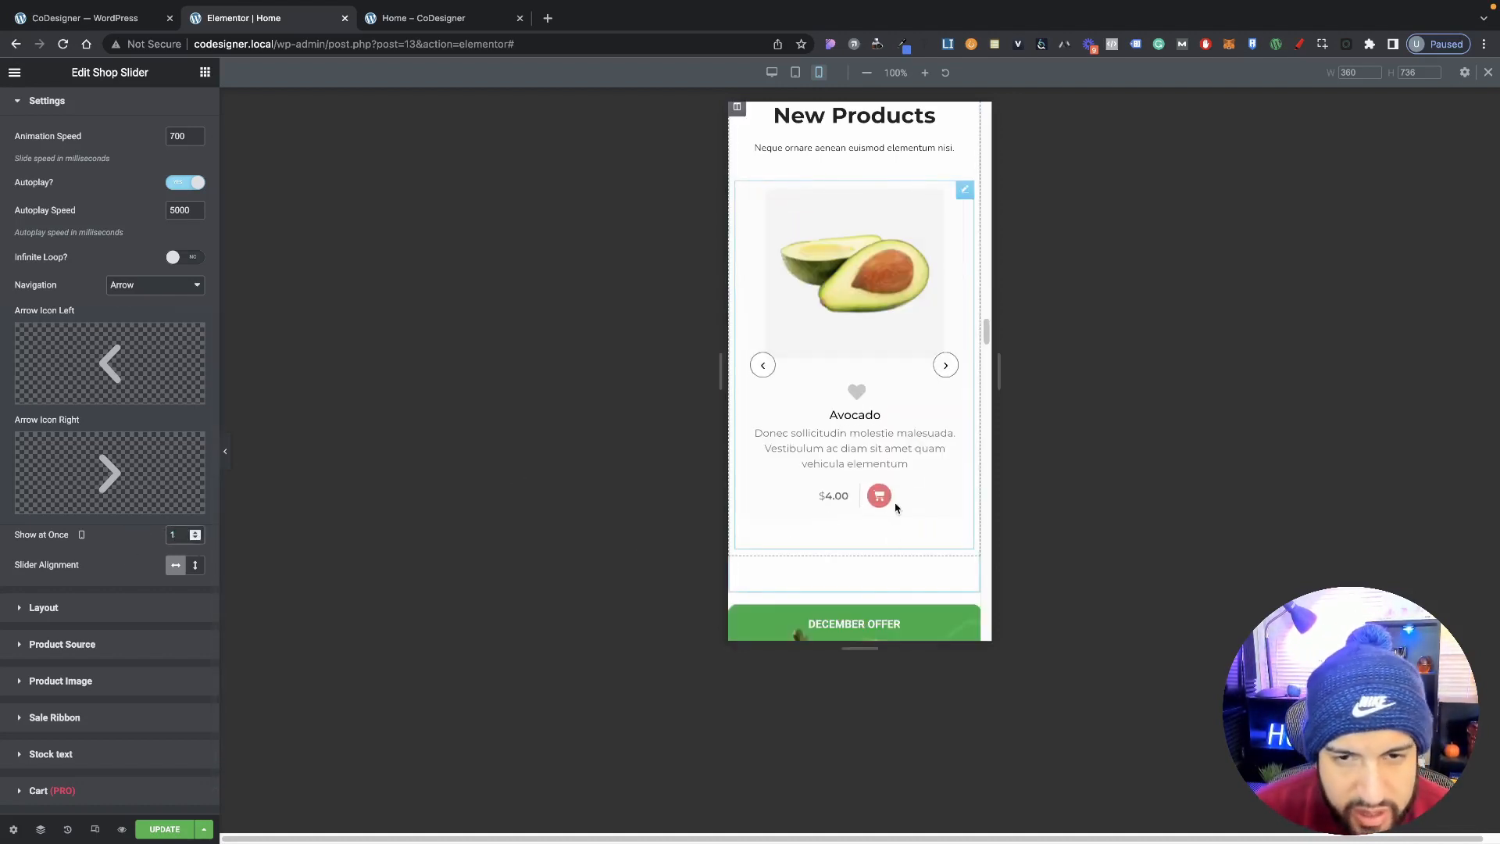
pyautogui.scroll(-4, 896, 508)
# Return to the desktop view and look over the page's New Products and Shop sections.
pyautogui.scroll(6, 903, 472)
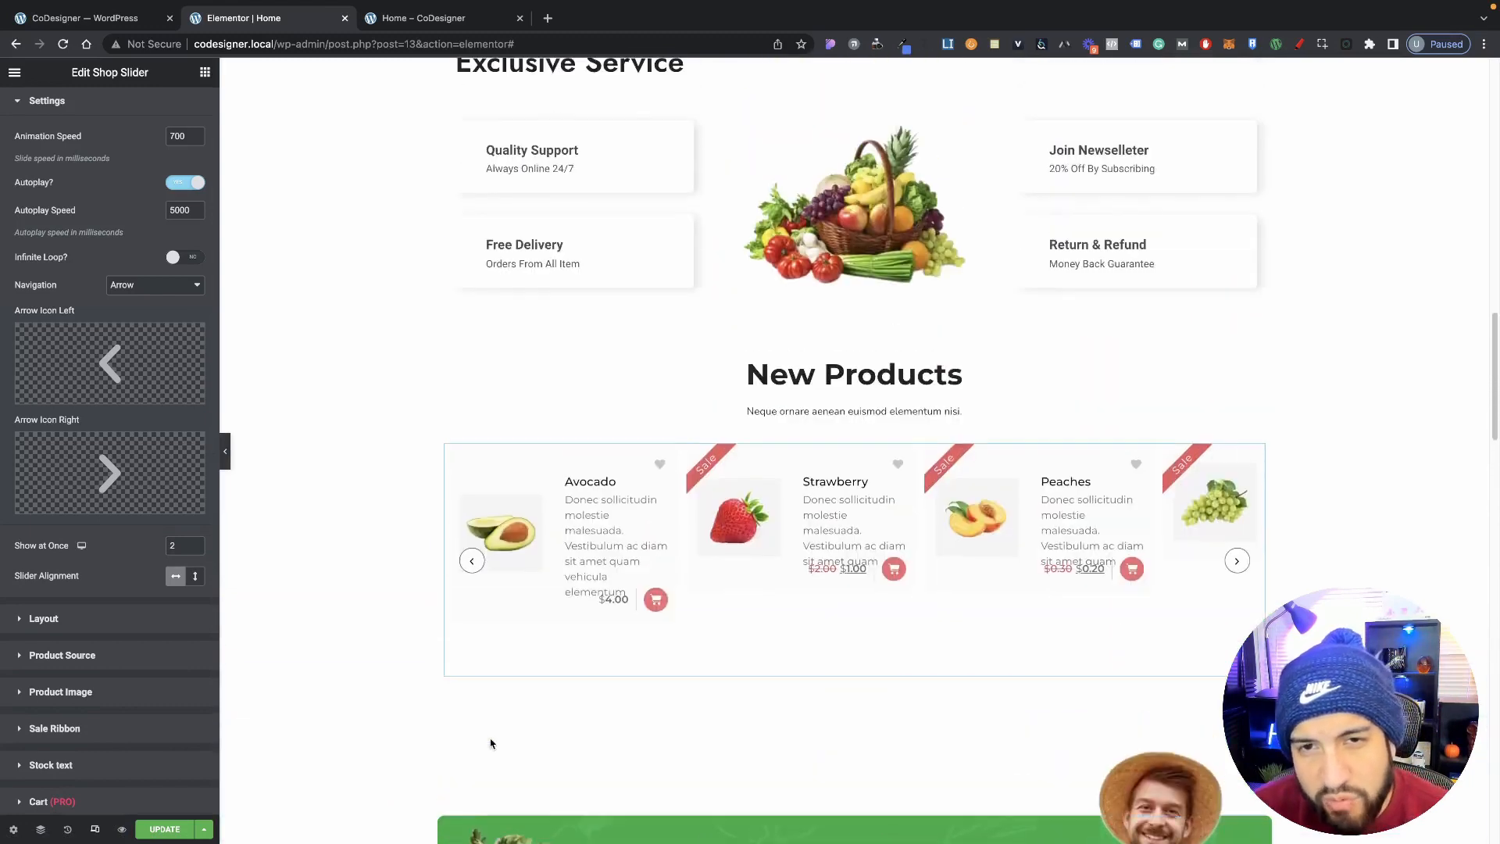
pyautogui.scroll(10, 485, 746)
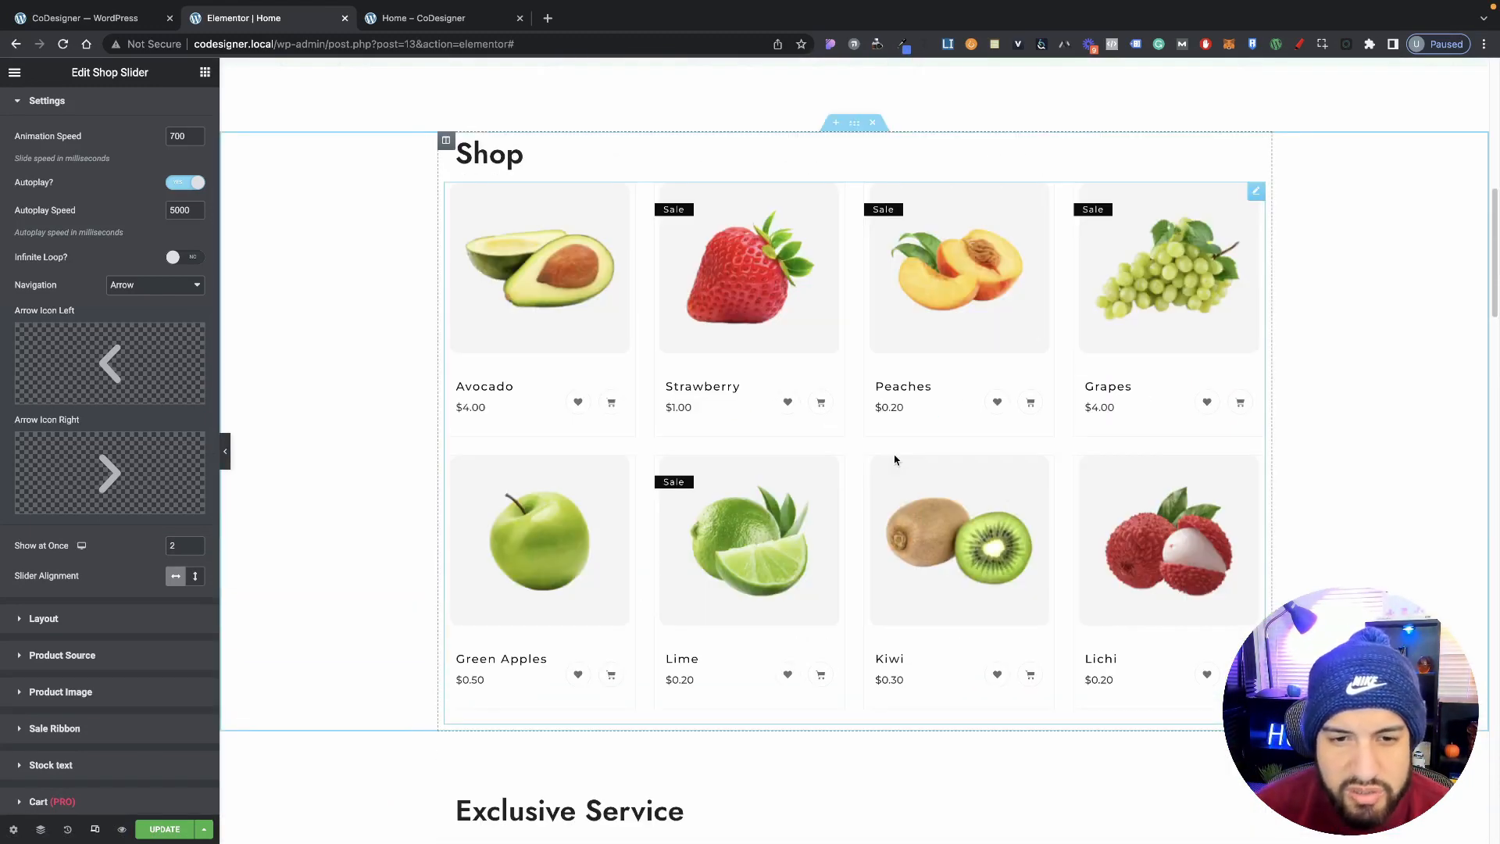
pyautogui.scroll(-1, 942, 502)
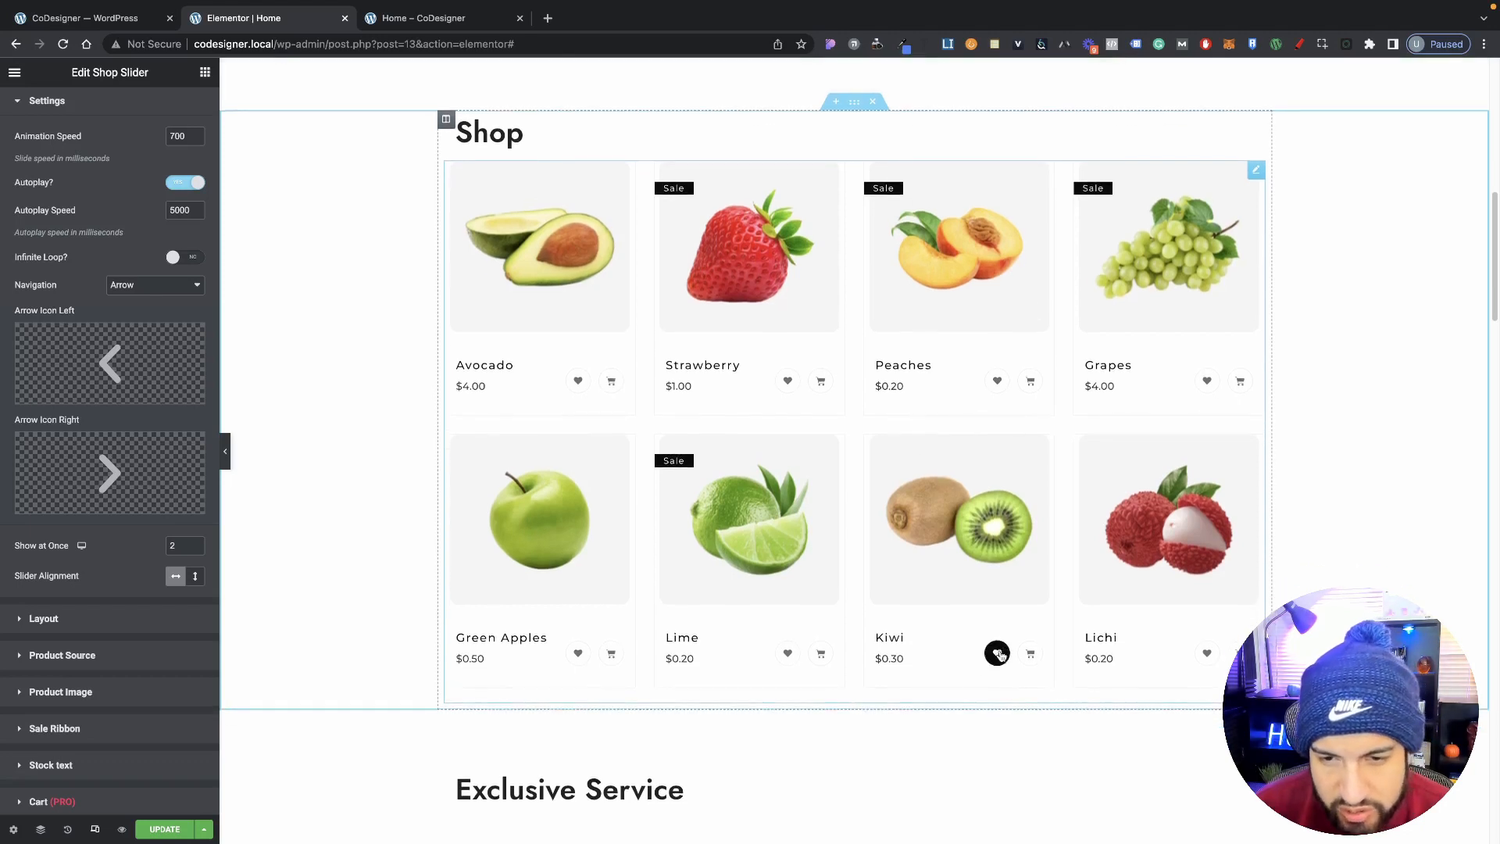